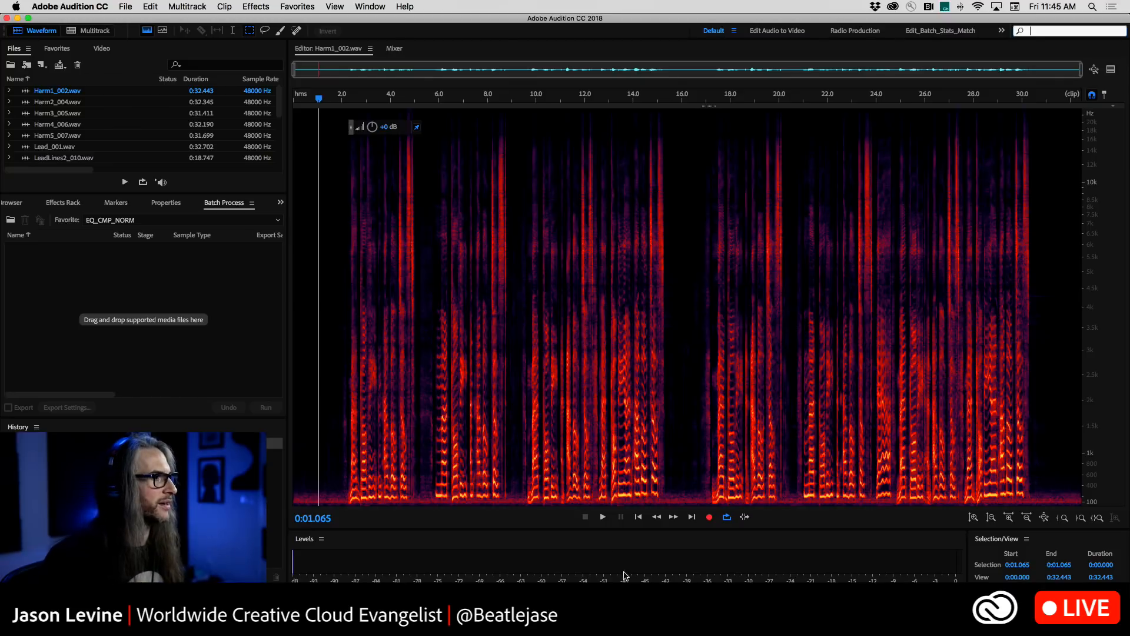
Return to the multitrack session, clear all existing solos, and solo the Track track with the playhead at the start
{"action": "left_click", "coordinate": [91, 31]}
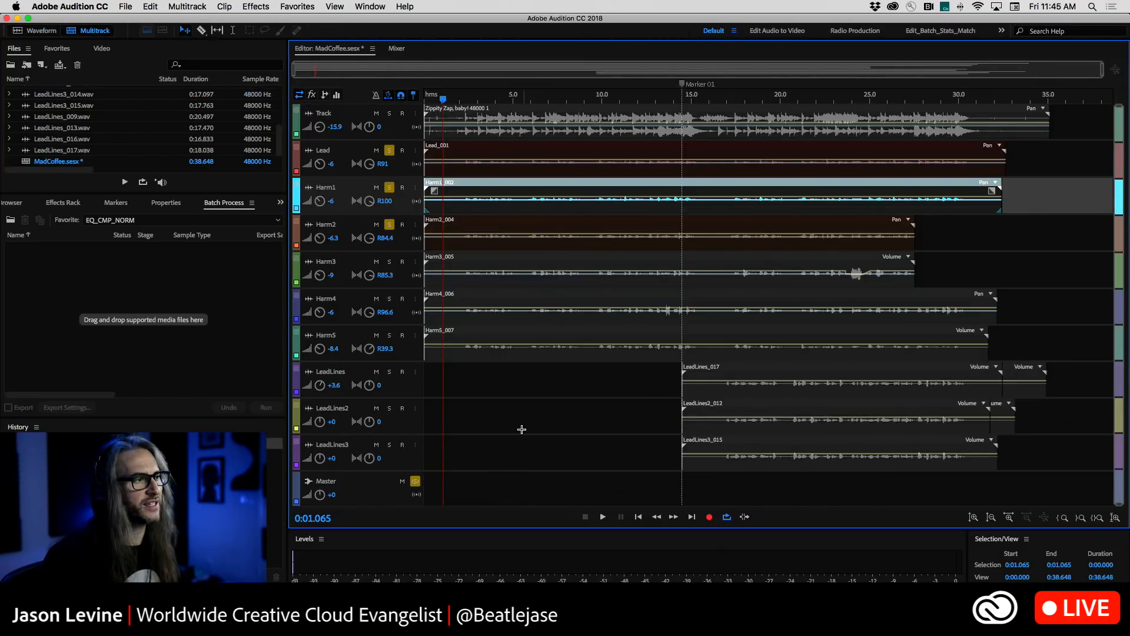
{"action": "left_click", "coordinate": [415, 483]}
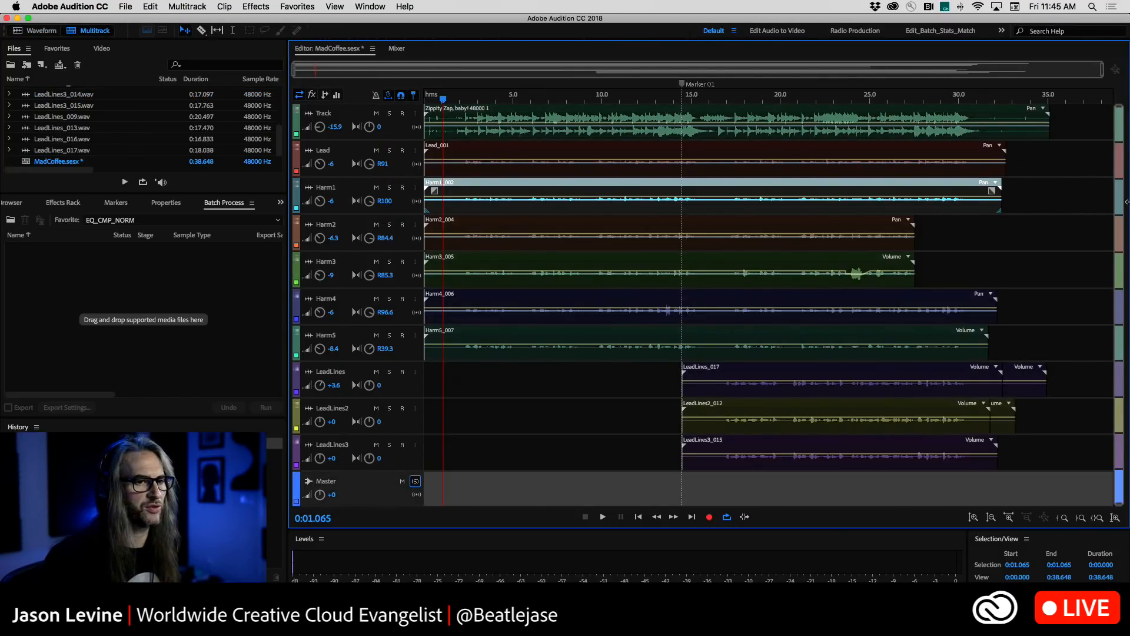
{"action": "left_click", "coordinate": [389, 113]}
{"action": "left_click_drag", "start_coordinate": [443, 99], "coordinate": [421, 100]}
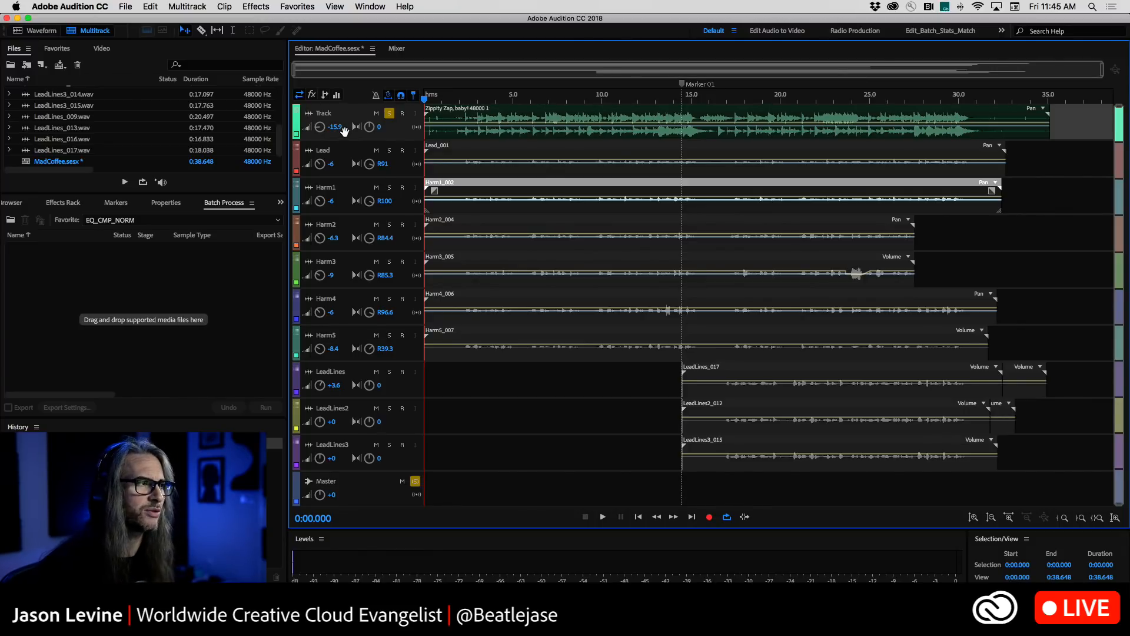
Set the Track track's volume to -8 dB and increase its height to enlarge its waveform
{"action": "left_click_drag", "start_coordinate": [344, 131], "coordinate": [337, 131]}
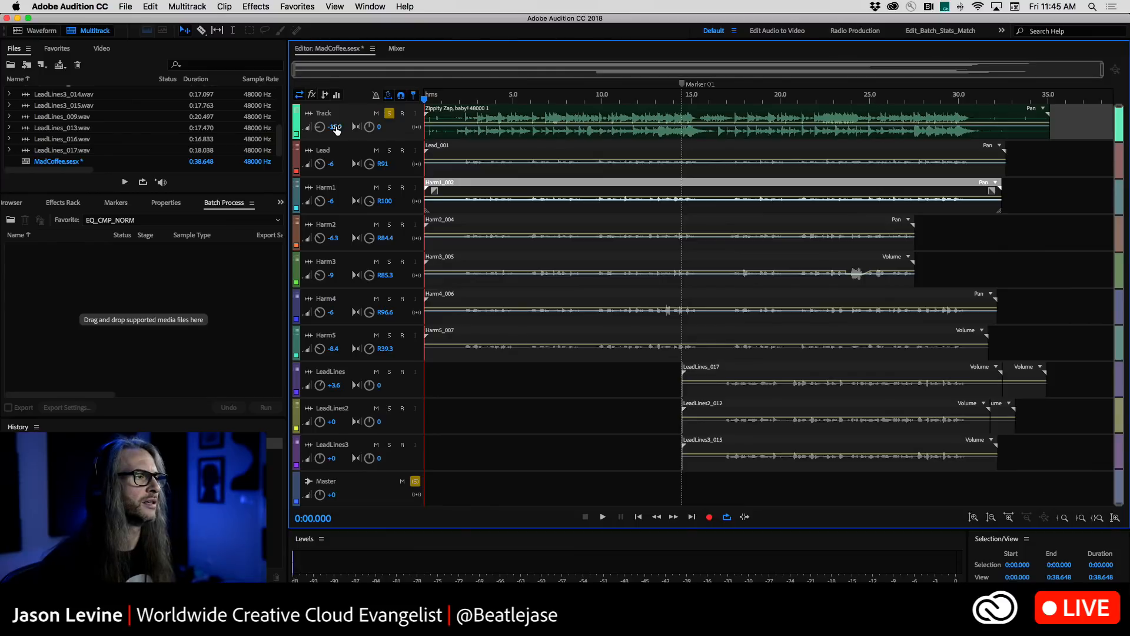
{"action": "scroll", "coordinate": [336, 130], "scroll_direction": "down", "scroll_amount": 1}
{"action": "left_click", "coordinate": [337, 127]}
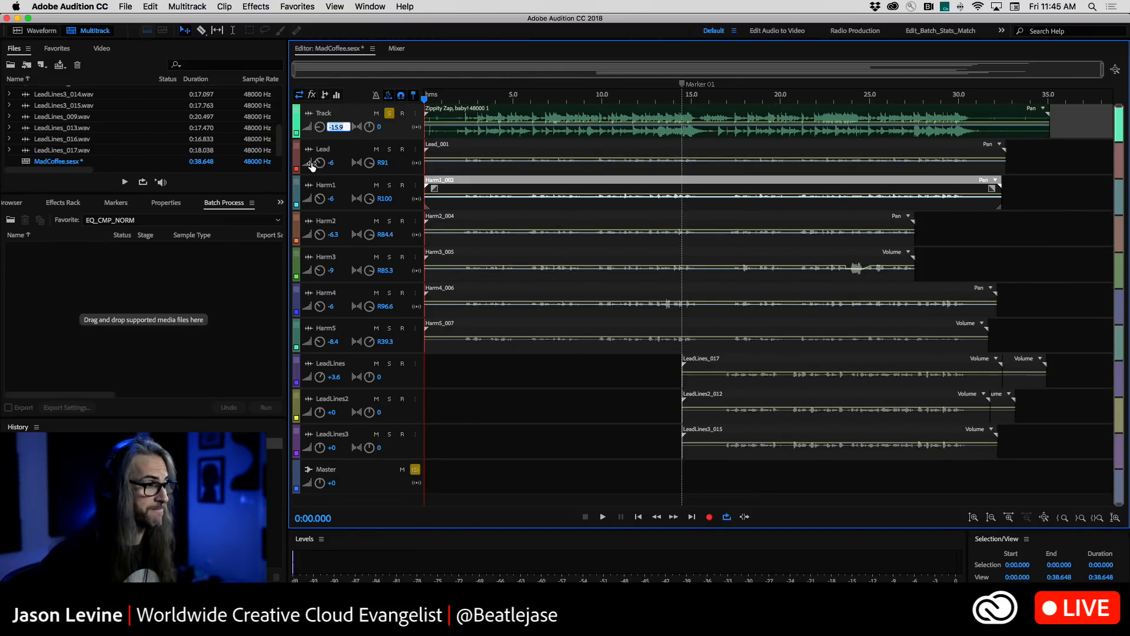
{"action": "key", "text": "BackSpace"}
{"action": "type", "text": "-8"}
{"action": "key", "text": "Return"}
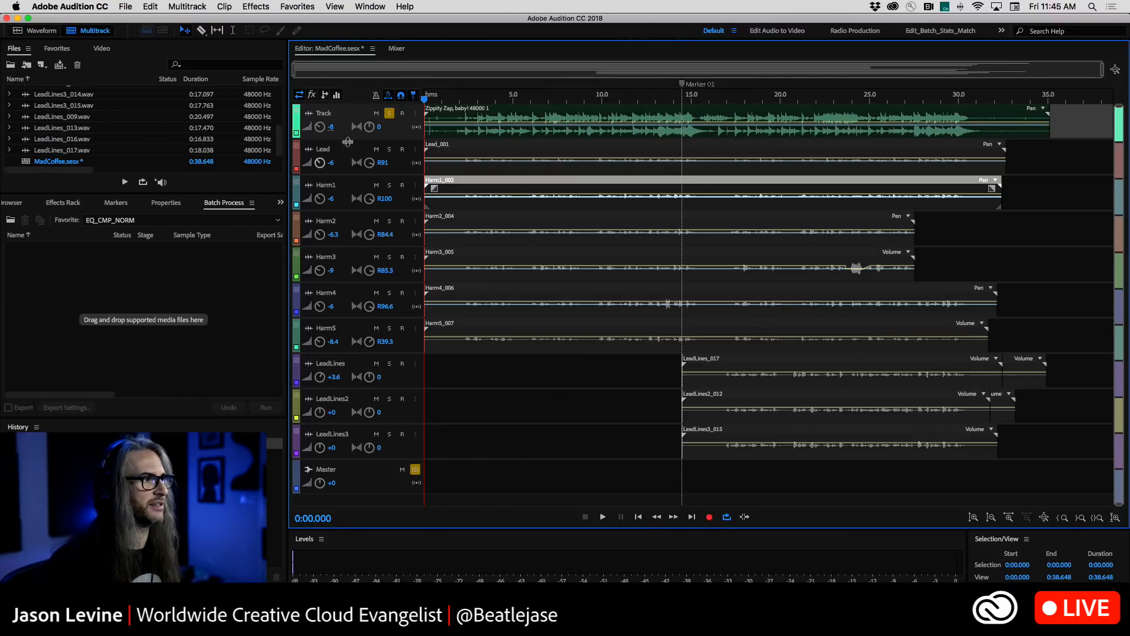
{"action": "left_click_drag", "start_coordinate": [384, 140], "coordinate": [407, 268]}
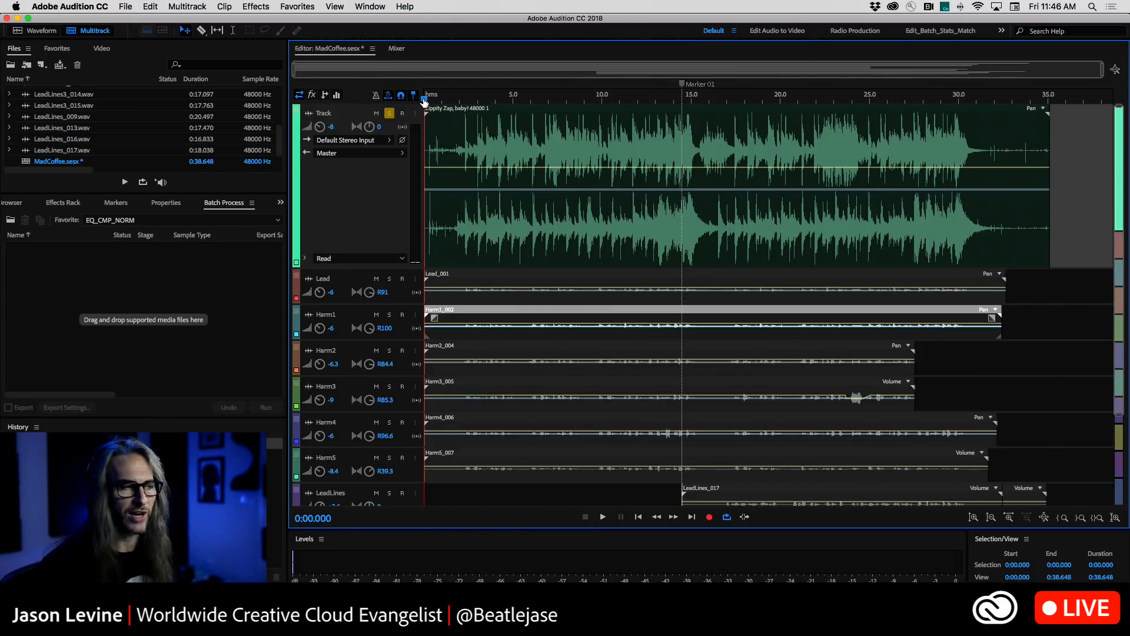
Briefly audition the opening of the soloed Track track and raise its volume to -6.3 dB
{"action": "key", "text": "space"}
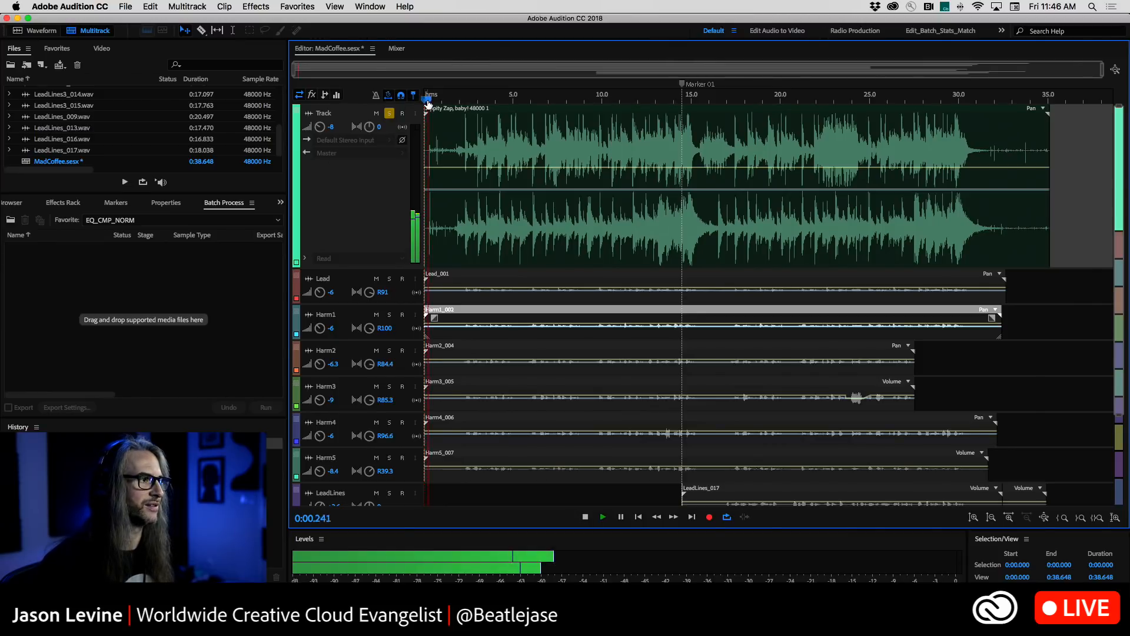
{"action": "key", "text": "space"}
{"action": "left_click_drag", "start_coordinate": [319, 130], "coordinate": [318, 128]}
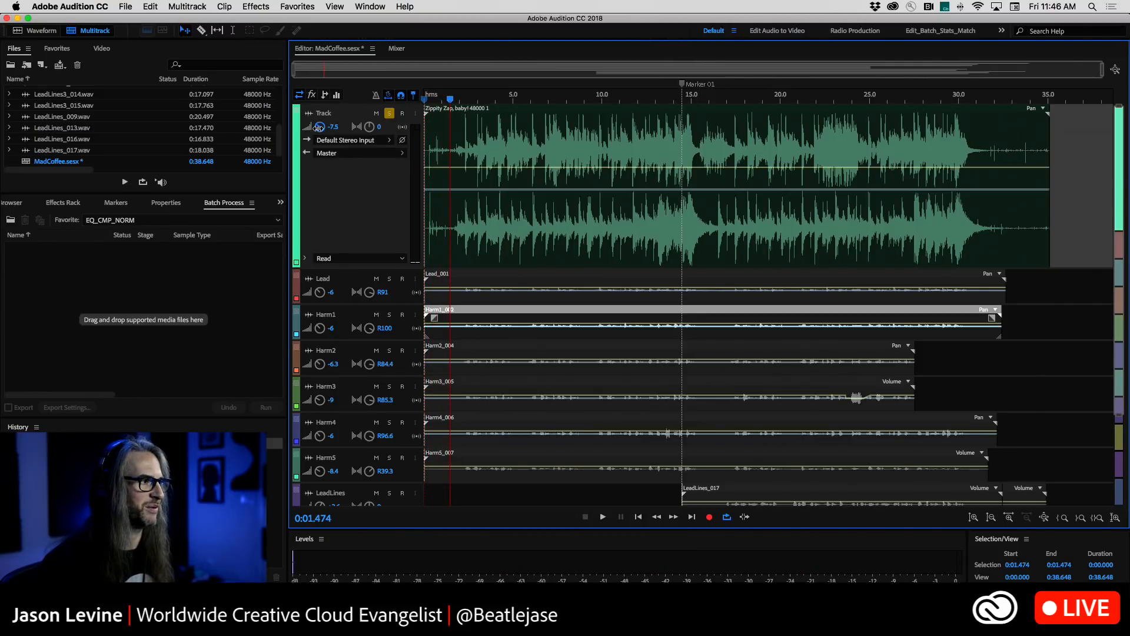
{"action": "key", "text": "j"}
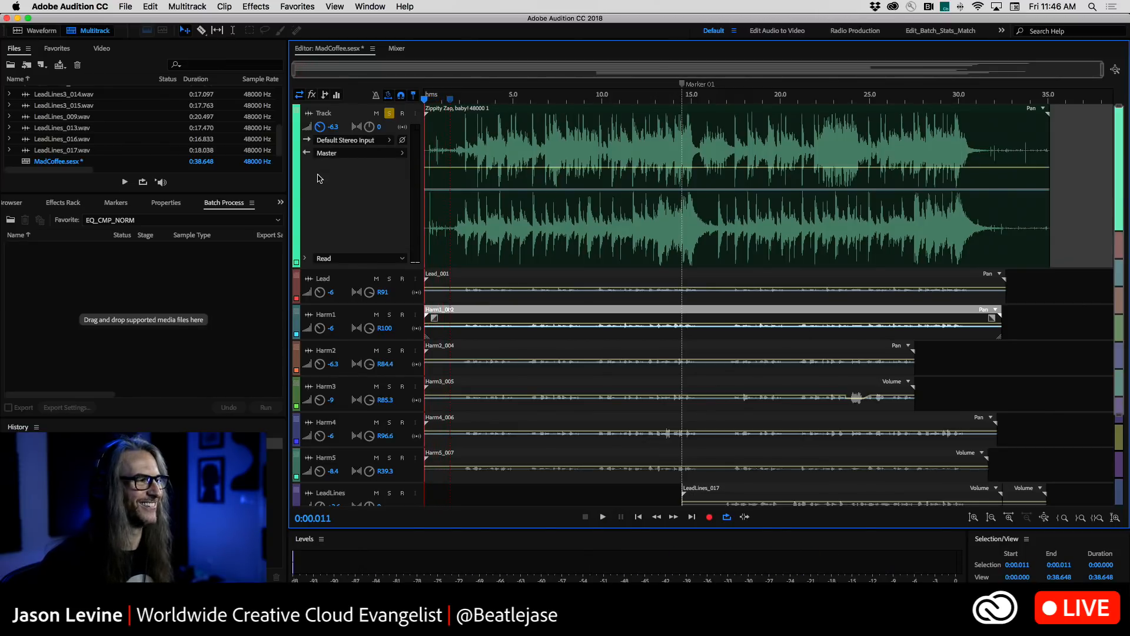
Listen to the soloed Track track through to its end and return the playhead to the start
{"action": "key", "text": "space"}
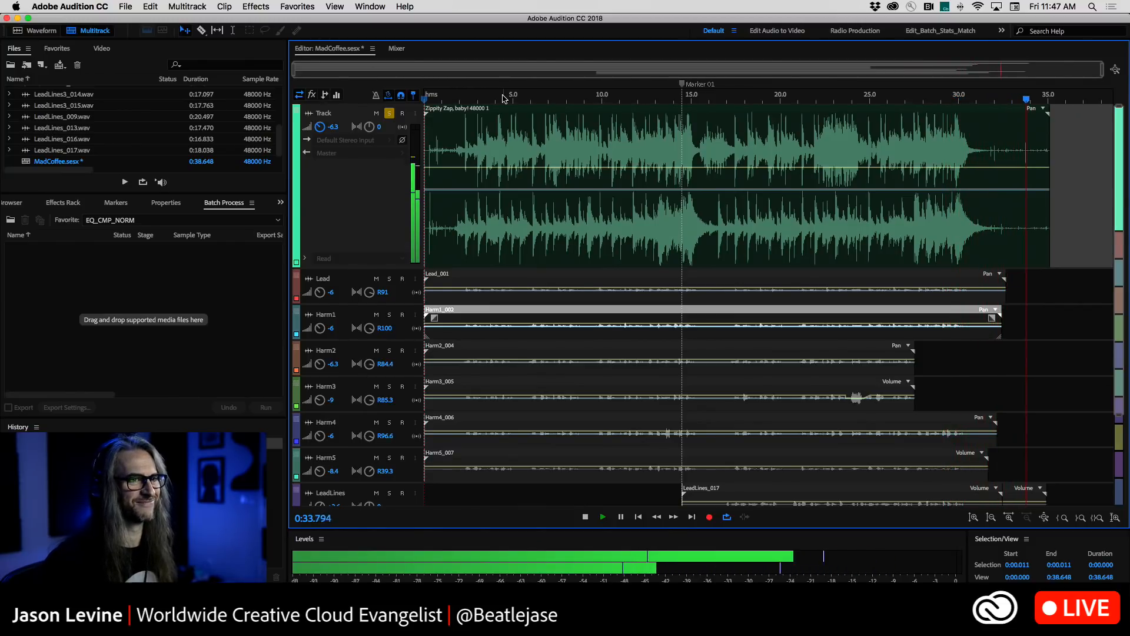
{"action": "key", "text": "space"}
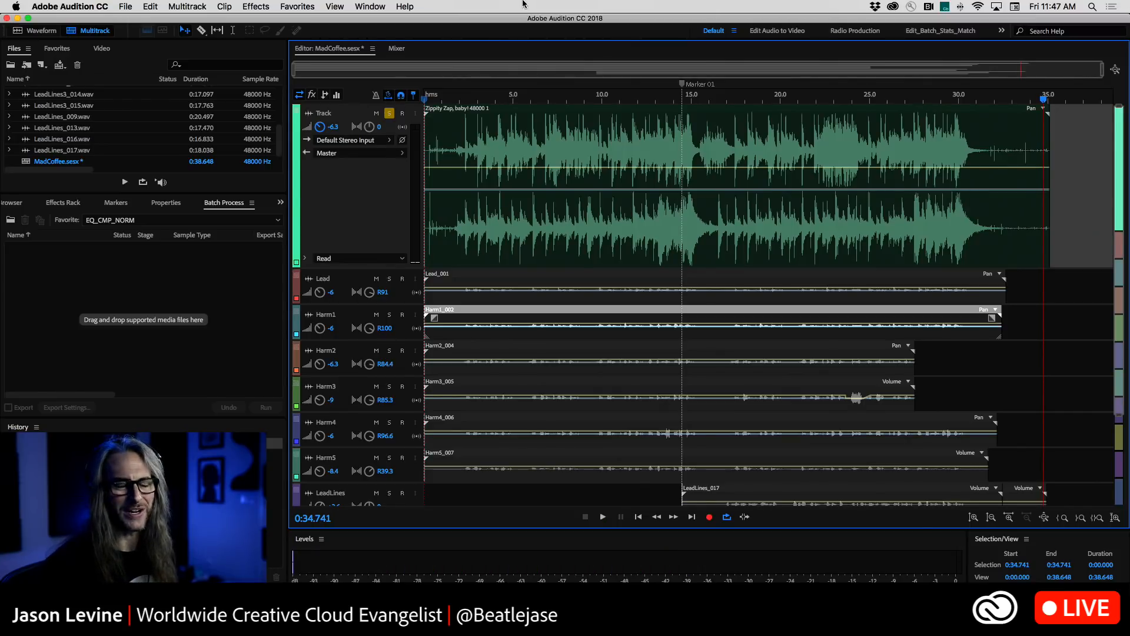
{"action": "left_click_drag", "start_coordinate": [548, 96], "coordinate": [368, 87]}
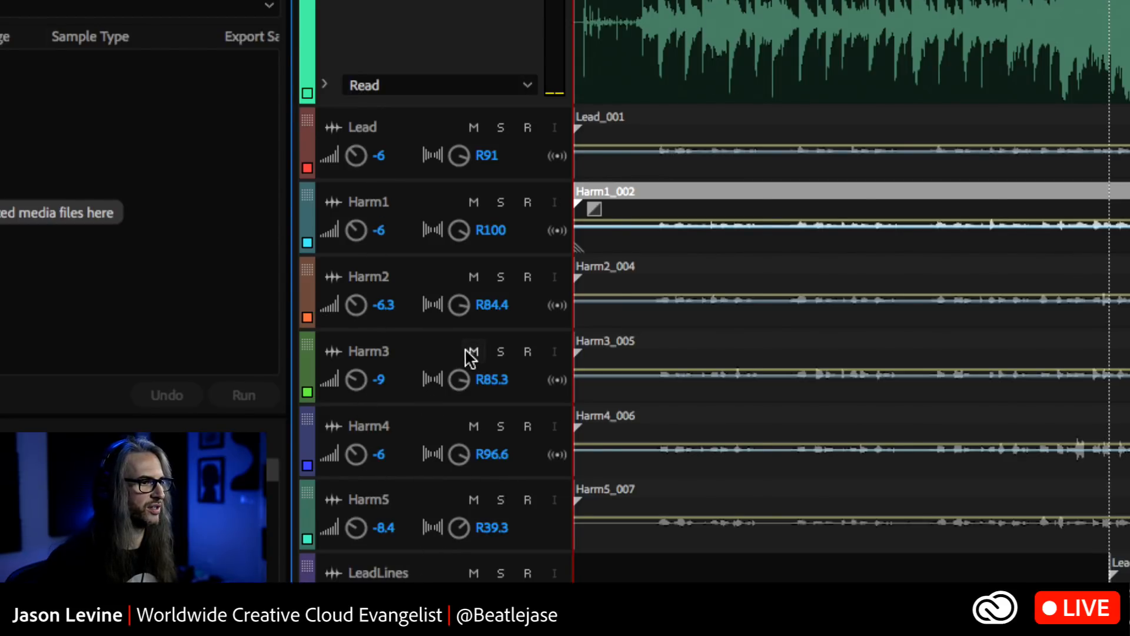
{"action": "scroll", "coordinate": [781, 444], "scroll_direction": "down", "scroll_amount": 5}
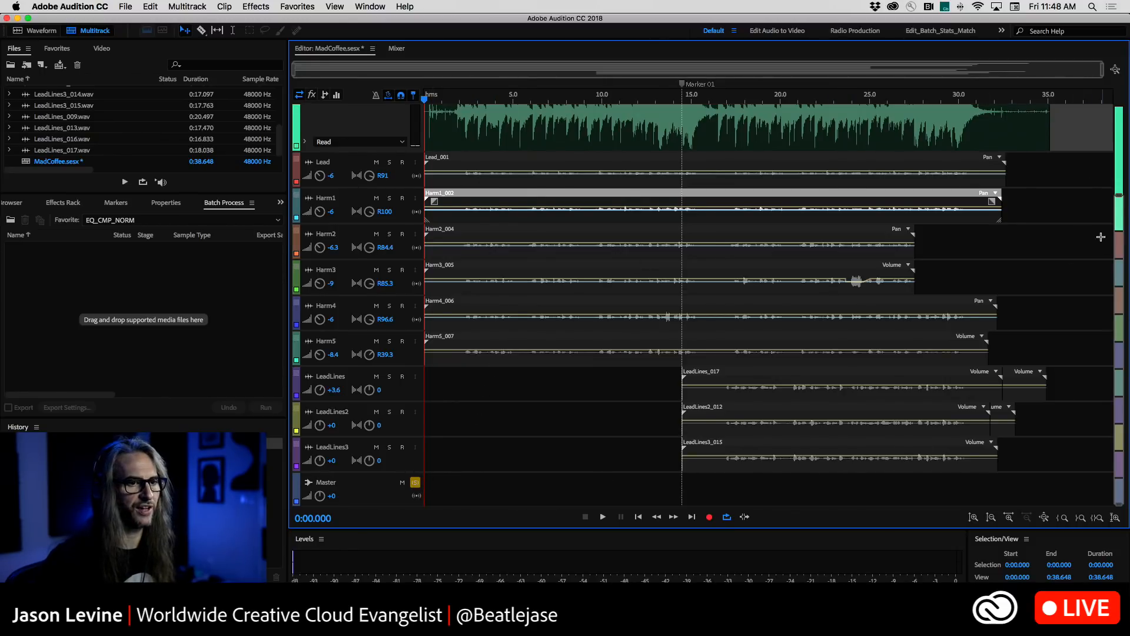
{"action": "left_click_drag", "start_coordinate": [1119, 196], "coordinate": [1113, 54]}
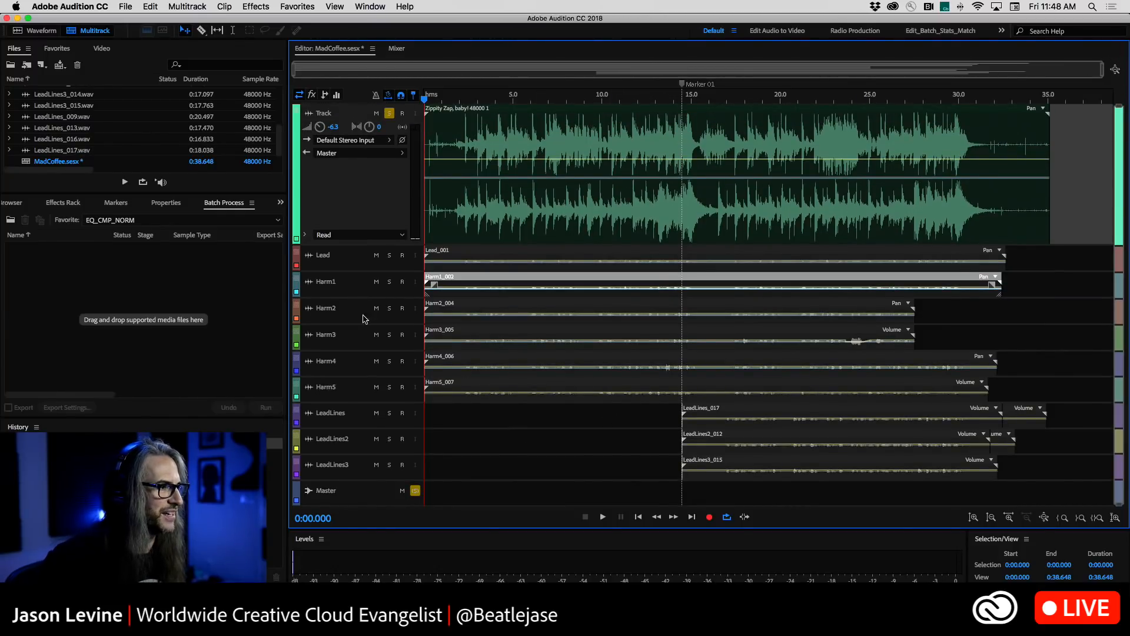
Unsolo the Track track, reduce its height, and enlarge all tracks enough to show the vocal tracks' volume and pan controls
{"action": "left_click", "coordinate": [389, 114]}
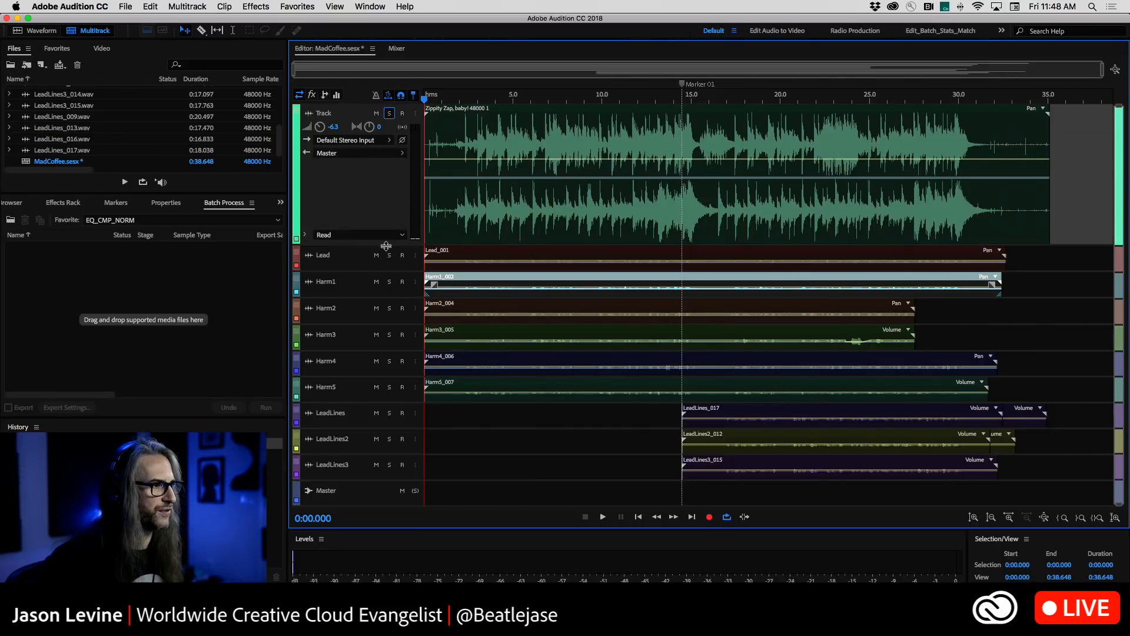
{"action": "left_click_drag", "start_coordinate": [386, 246], "coordinate": [382, 146]}
{"action": "scroll", "coordinate": [383, 167], "scroll_direction": "up", "scroll_amount": 8}
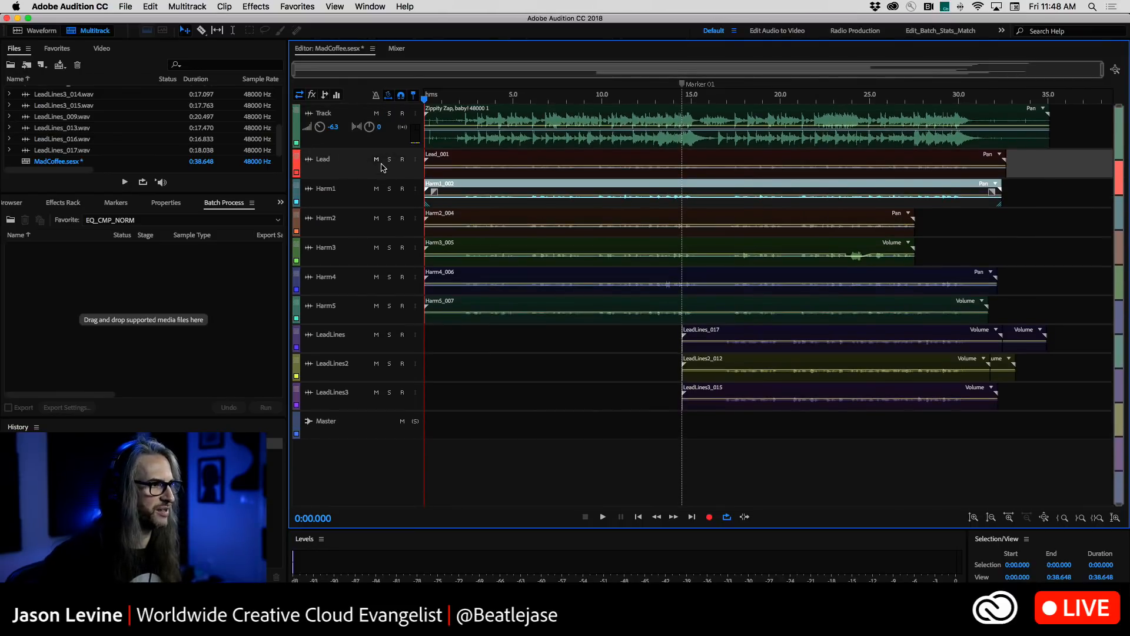
{"action": "scroll", "coordinate": [382, 168], "scroll_direction": "up", "scroll_amount": 1}
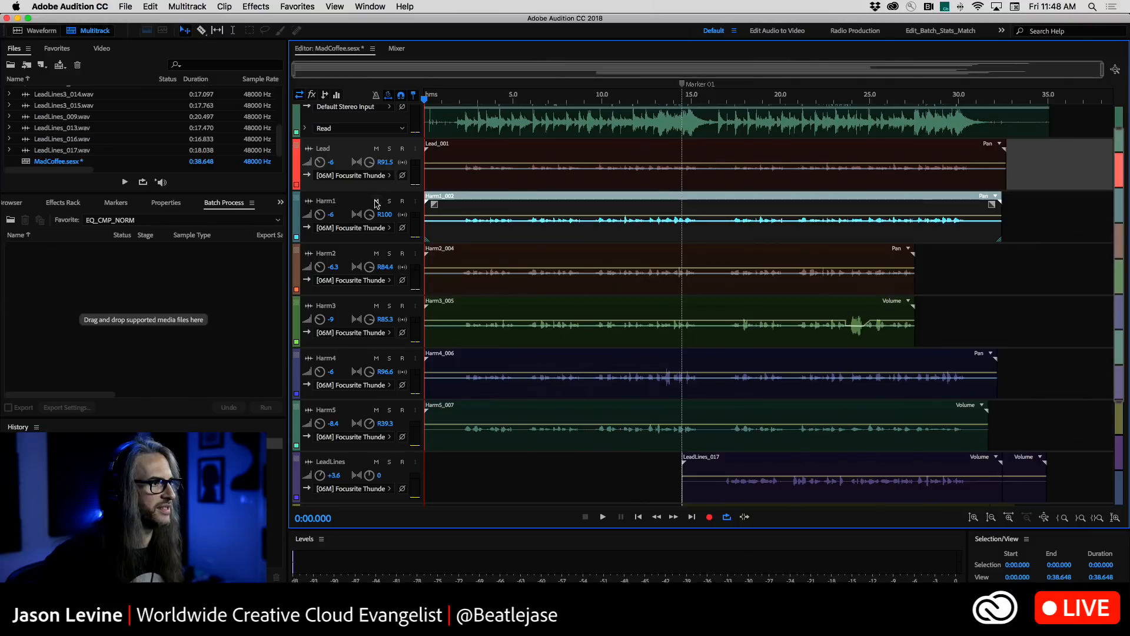
Center the pan of the Lead, Harm1, Harm2, Harm3, Harm4 and Harm5 tracks by setting each to 0
{"action": "left_click", "coordinate": [383, 165]}
{"action": "type", "text": "0"}
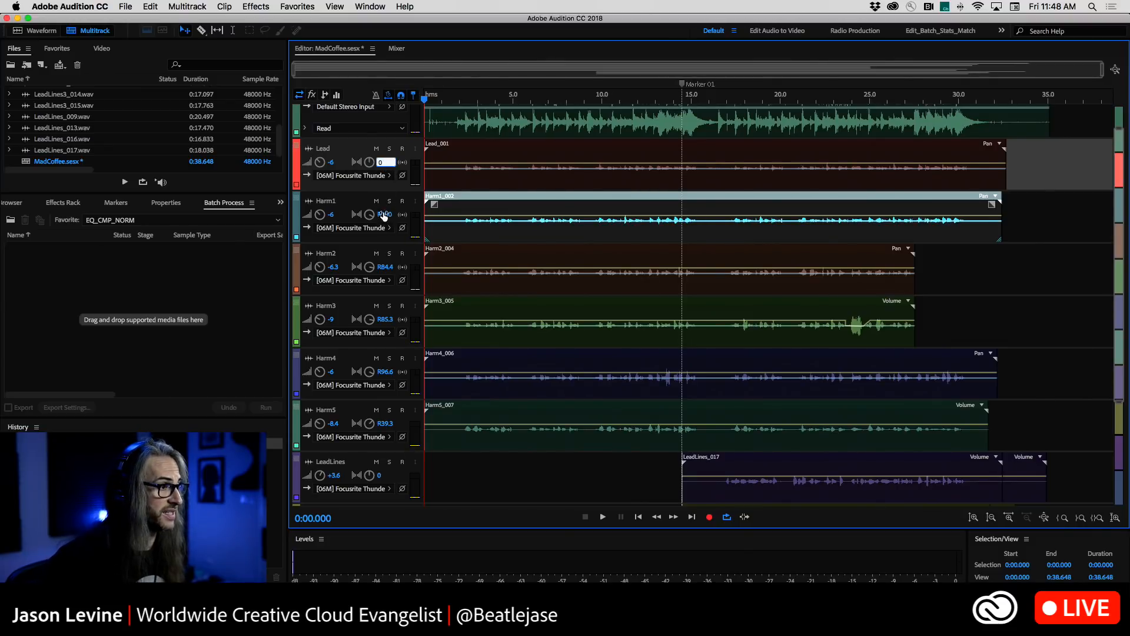
{"action": "left_click", "coordinate": [385, 214]}
{"action": "type", "text": "0"}
{"action": "left_click", "coordinate": [384, 266]}
{"action": "type", "text": "0"}
{"action": "left_click", "coordinate": [384, 319]}
{"action": "type", "text": "0"}
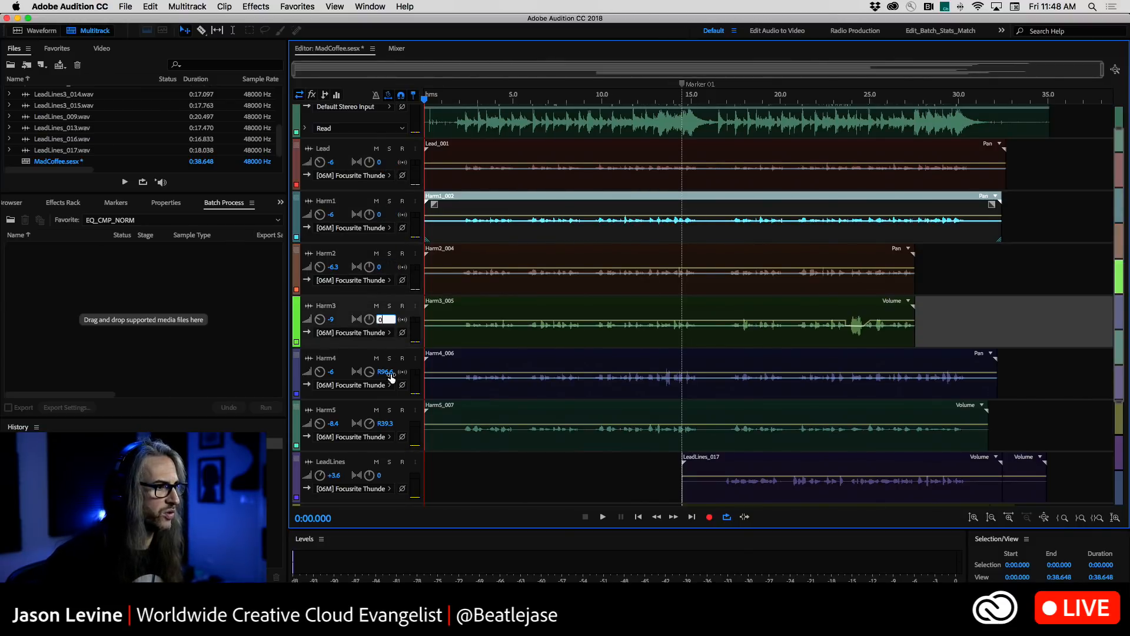
{"action": "left_click", "coordinate": [384, 371]}
{"action": "type", "text": "0"}
{"action": "left_click", "coordinate": [384, 424]}
{"action": "type", "text": "0"}
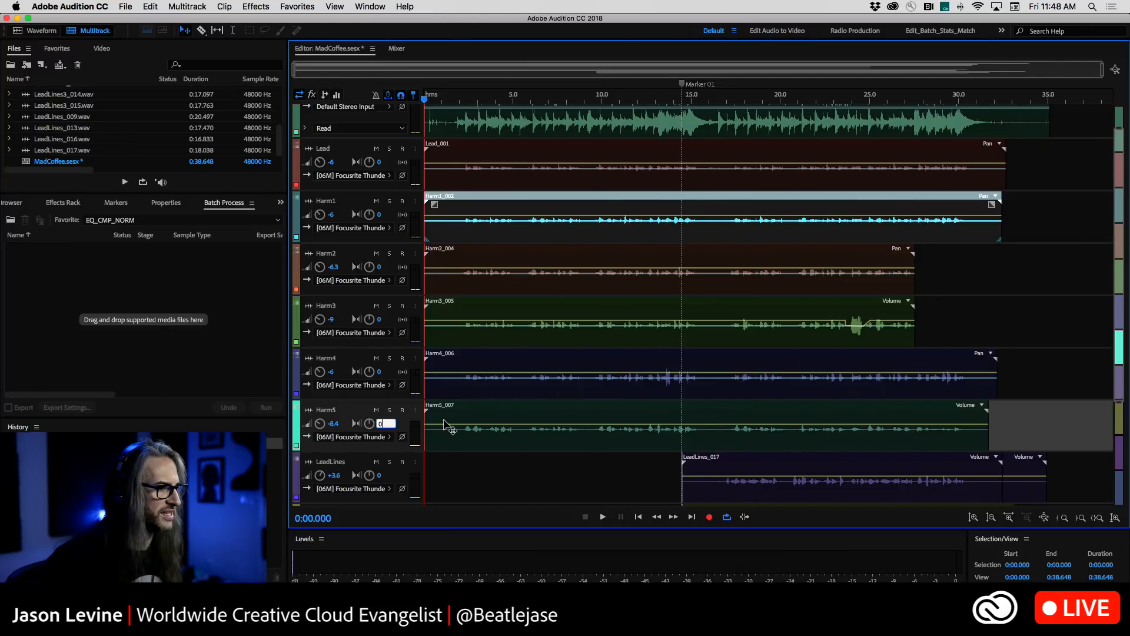
{"action": "left_click", "coordinate": [472, 472]}
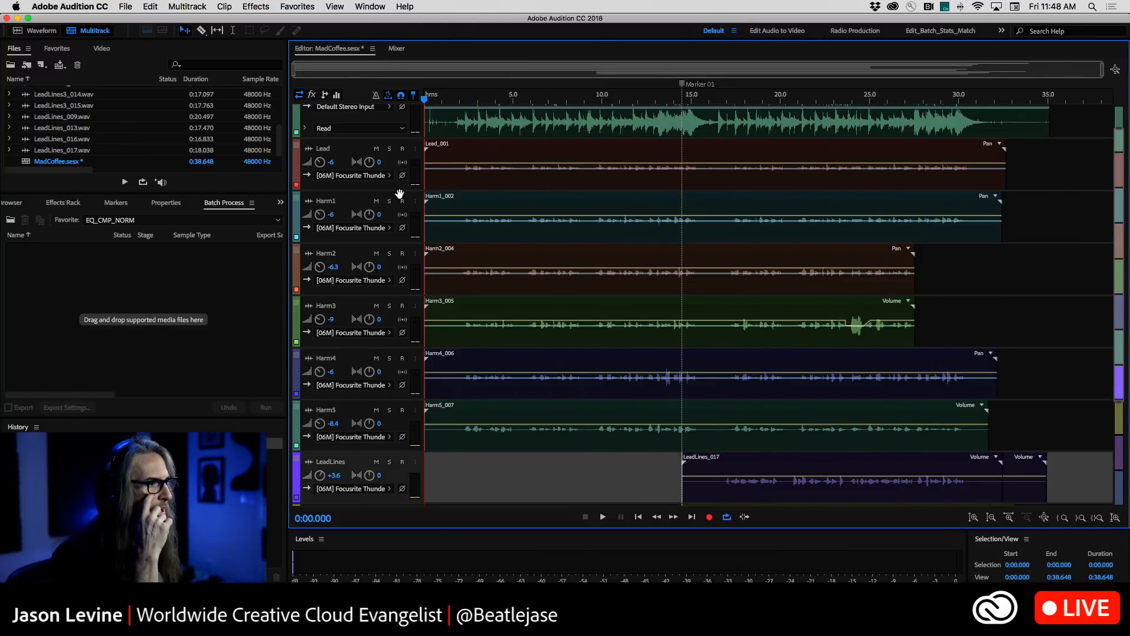
Set the LeadLines track's volume to 0 dB
{"action": "left_click", "coordinate": [457, 99]}
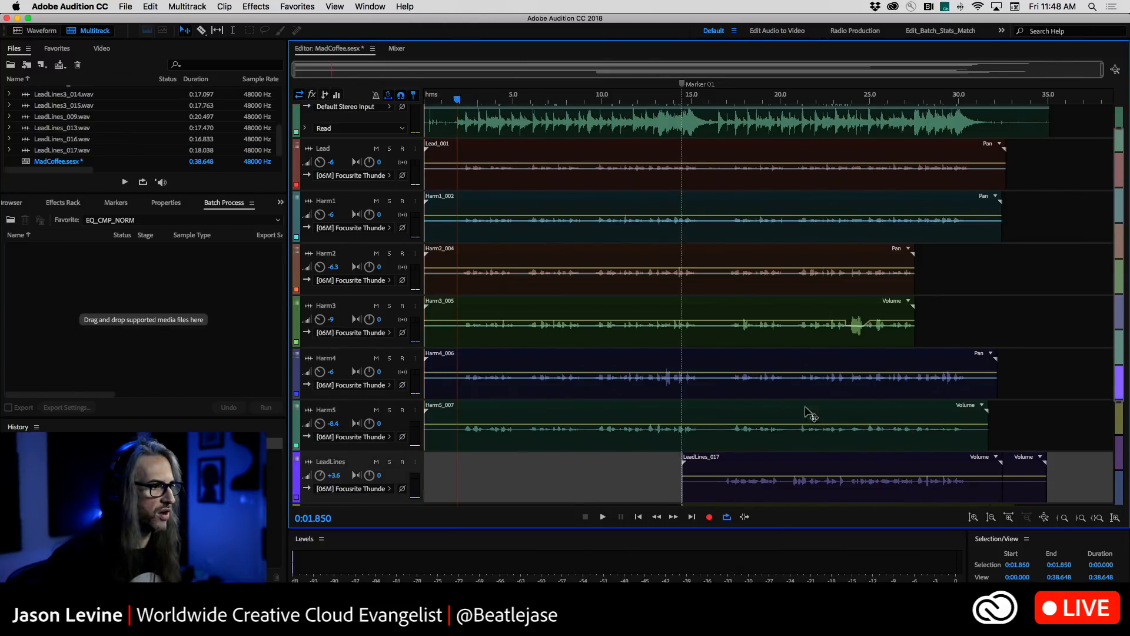
{"action": "scroll", "coordinate": [795, 380], "scroll_direction": "down", "scroll_amount": 3}
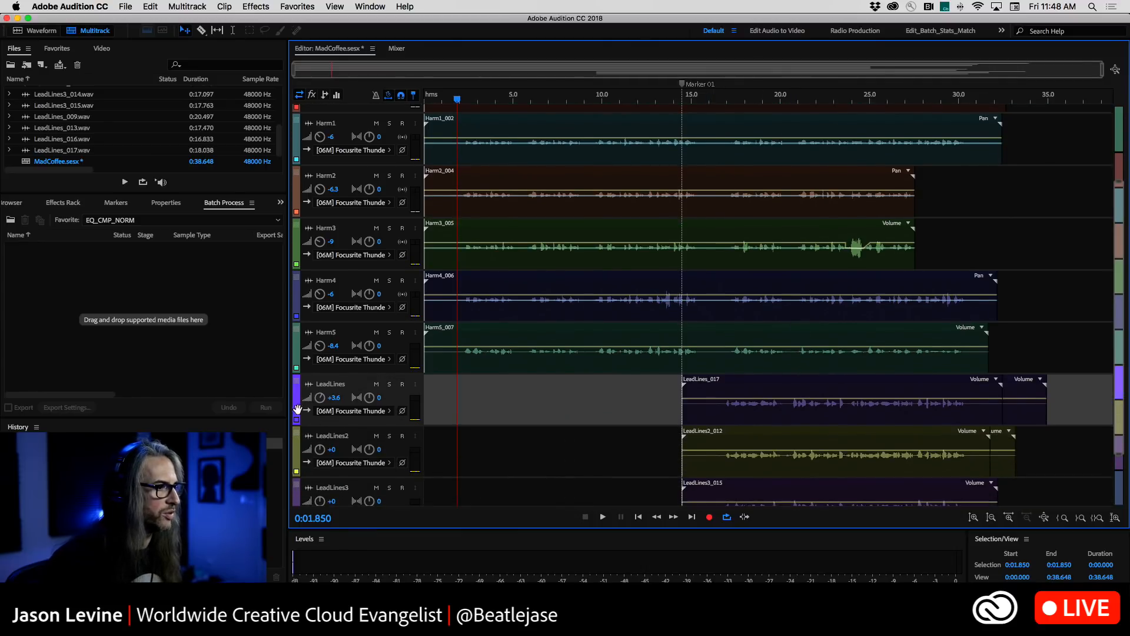
{"action": "left_click", "coordinate": [334, 398]}
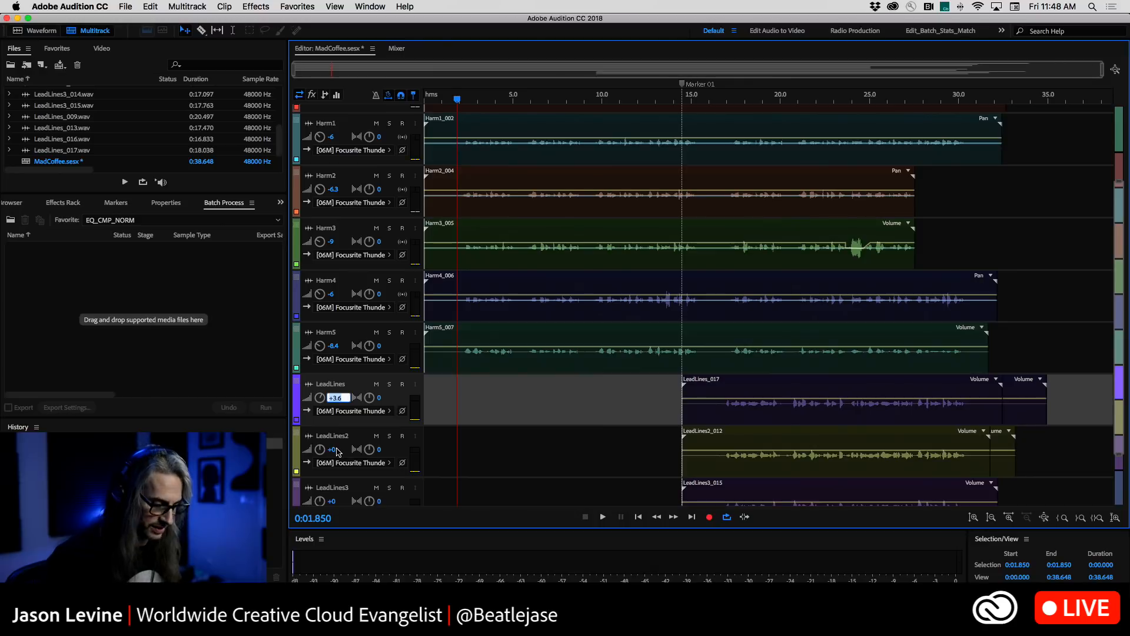
{"action": "type", "text": "0"}
{"action": "key", "text": "Return"}
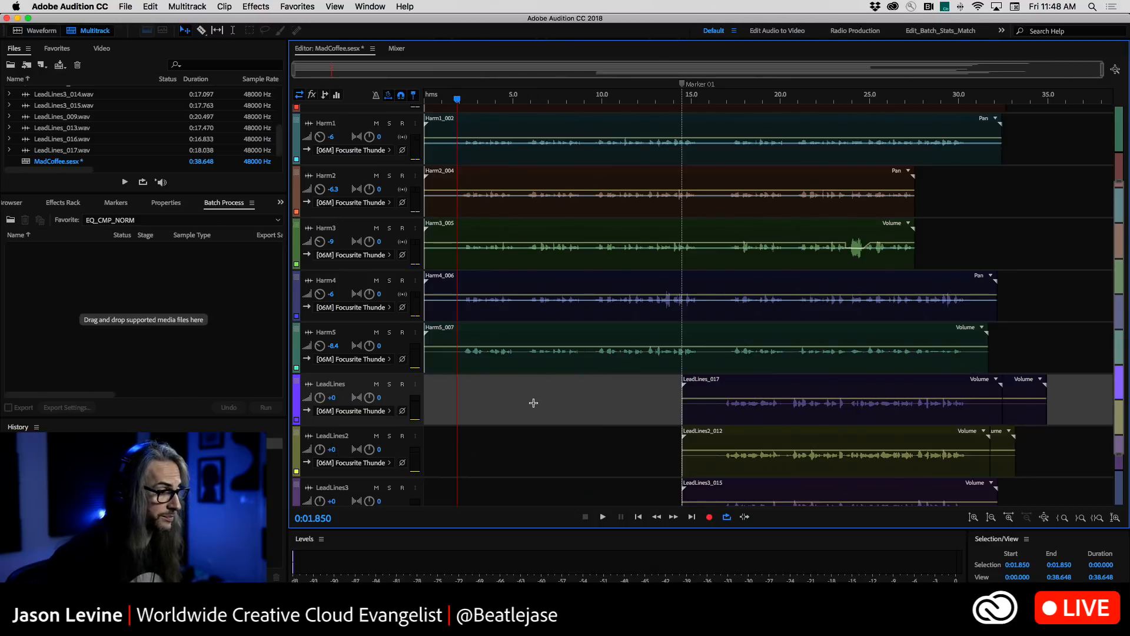
Play the full mix from the start, temporarily muting the Track track to hear the vocals alone, and stop playback
{"action": "left_click", "coordinate": [715, 100]}
{"action": "left_click_drag", "start_coordinate": [459, 99], "coordinate": [392, 116]}
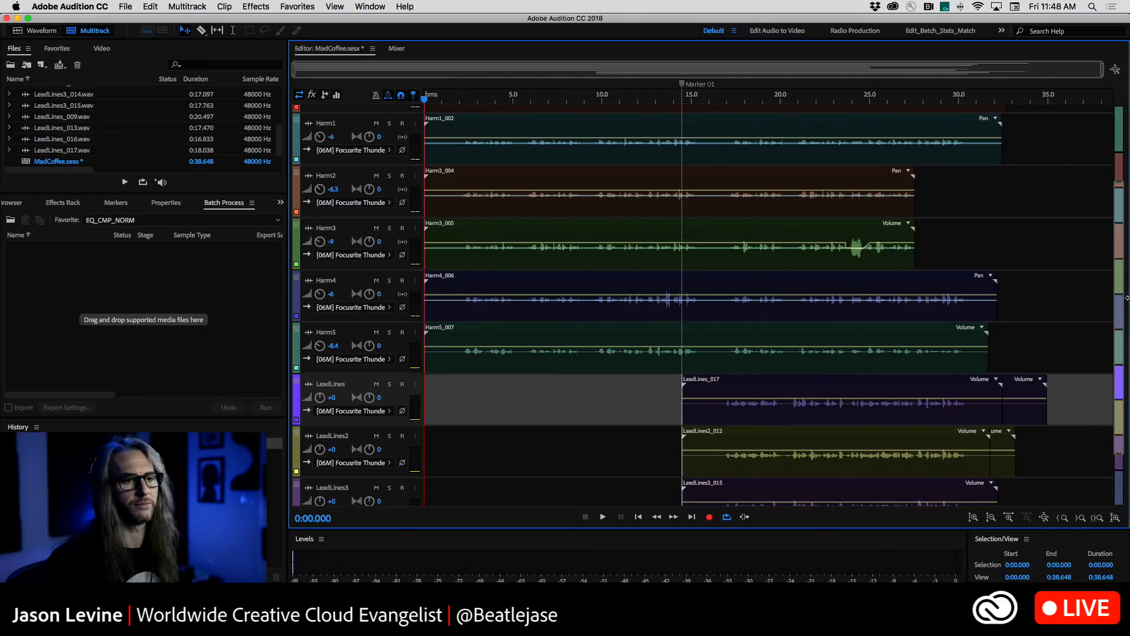
{"action": "left_click_drag", "start_coordinate": [1119, 206], "coordinate": [1104, 55]}
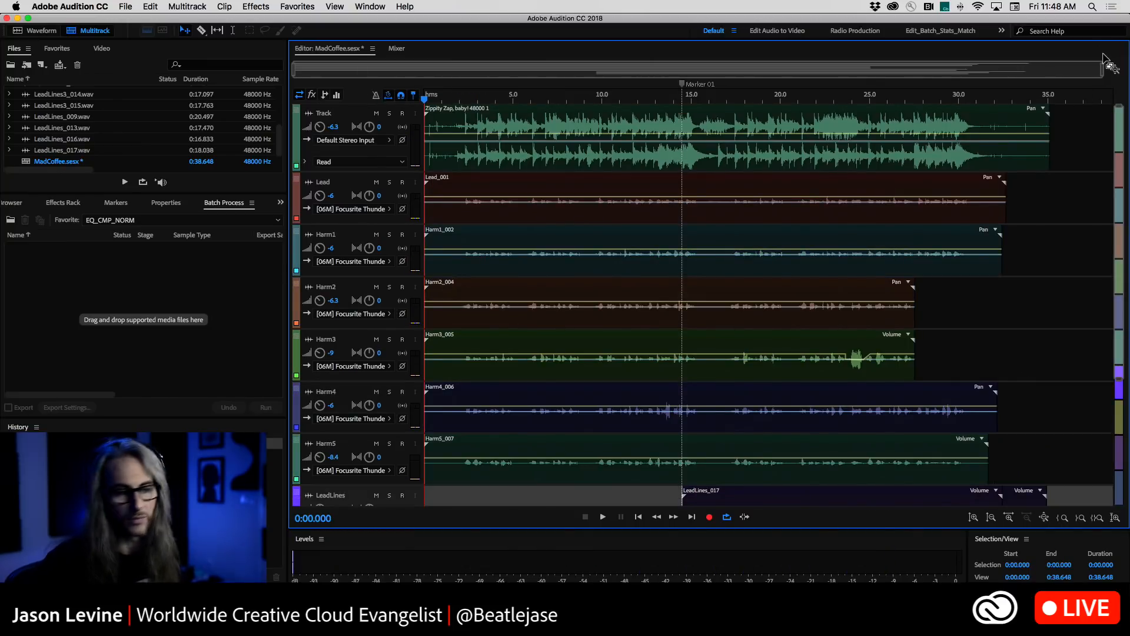
{"action": "key", "text": "space"}
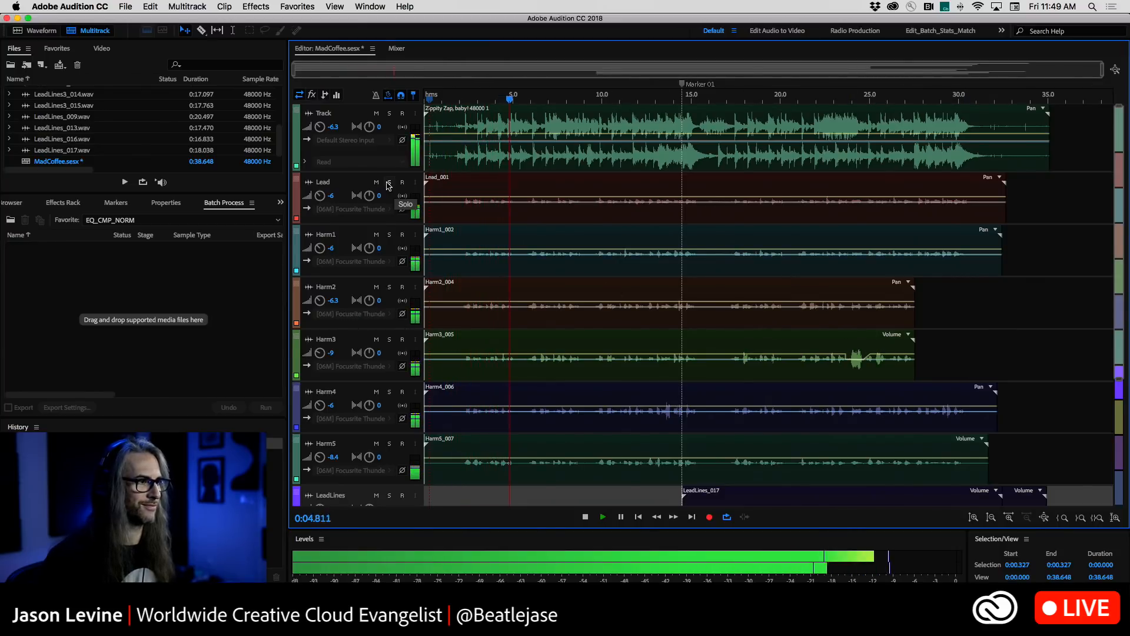
{"action": "left_click", "coordinate": [377, 113]}
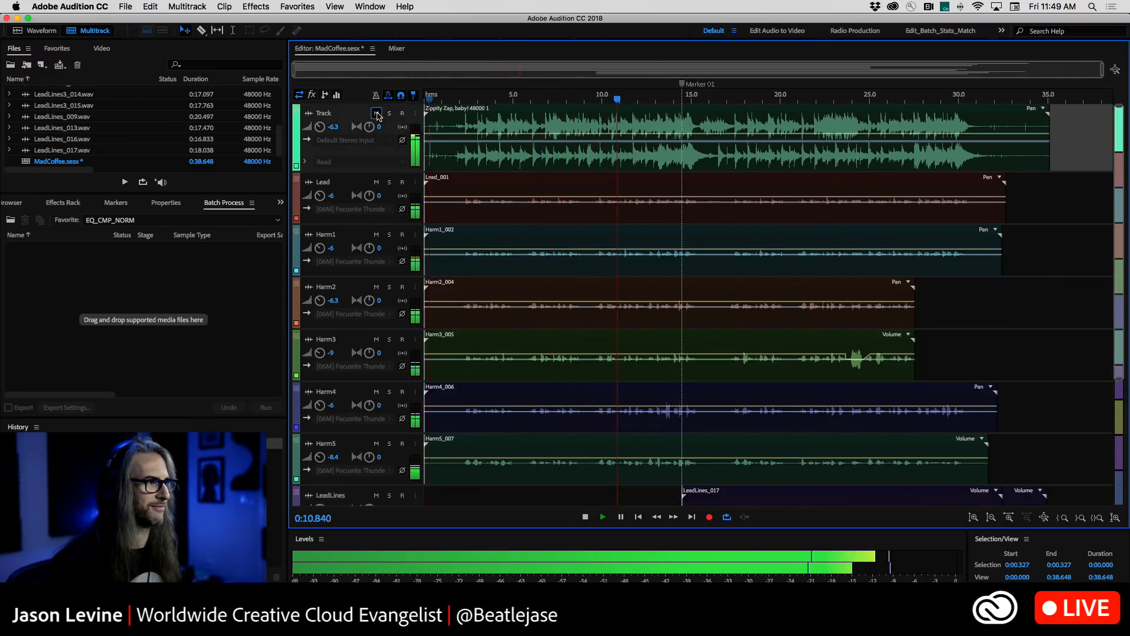
{"action": "left_click", "coordinate": [377, 113]}
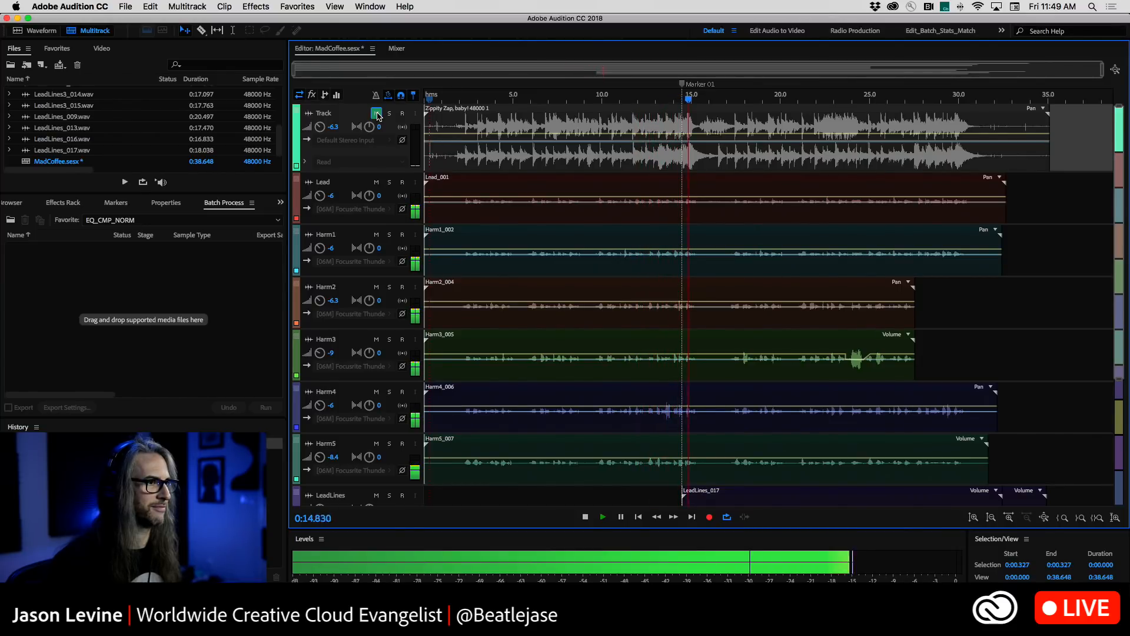
{"action": "left_click", "coordinate": [377, 113]}
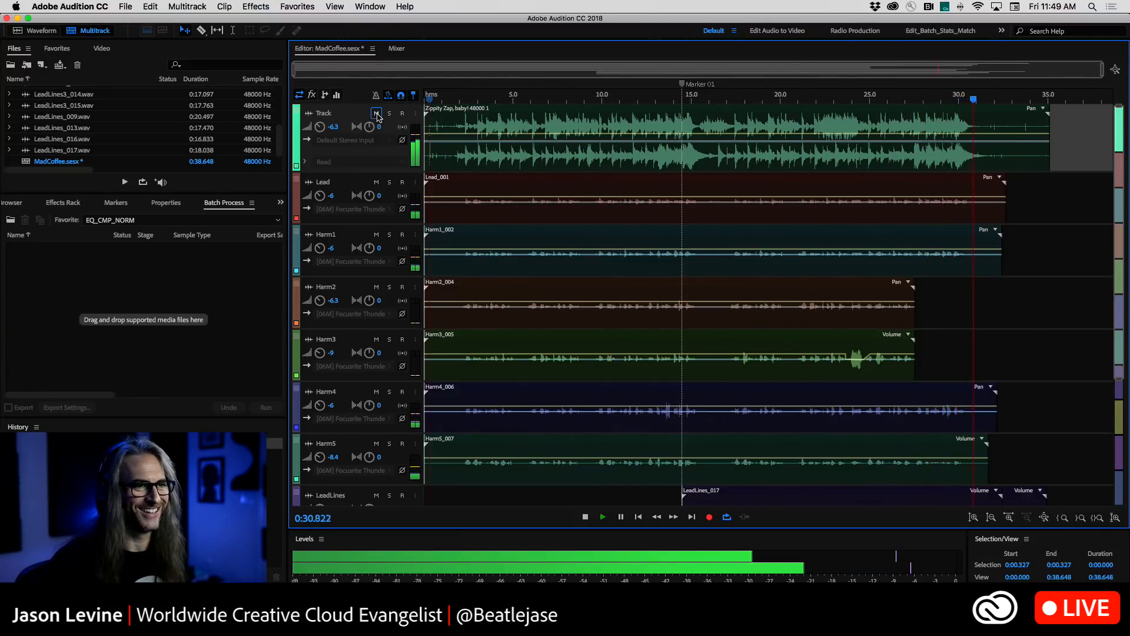
{"action": "key", "text": "space"}
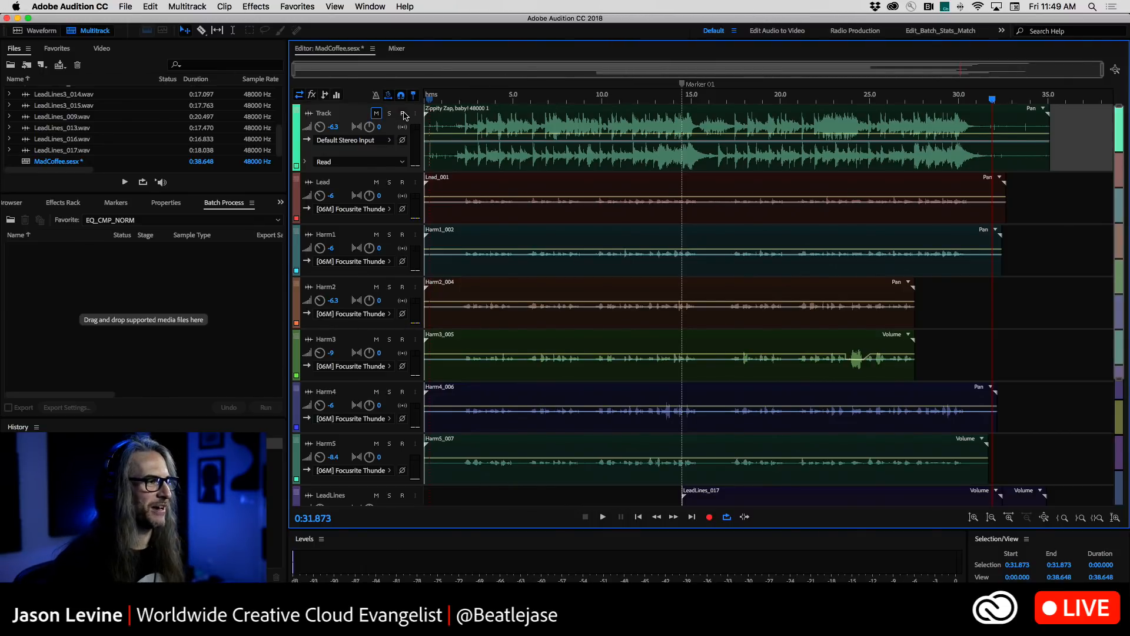
Open the Lead_001 clip in the Waveform editor and show its full duration
{"action": "double_click", "coordinate": [440, 193]}
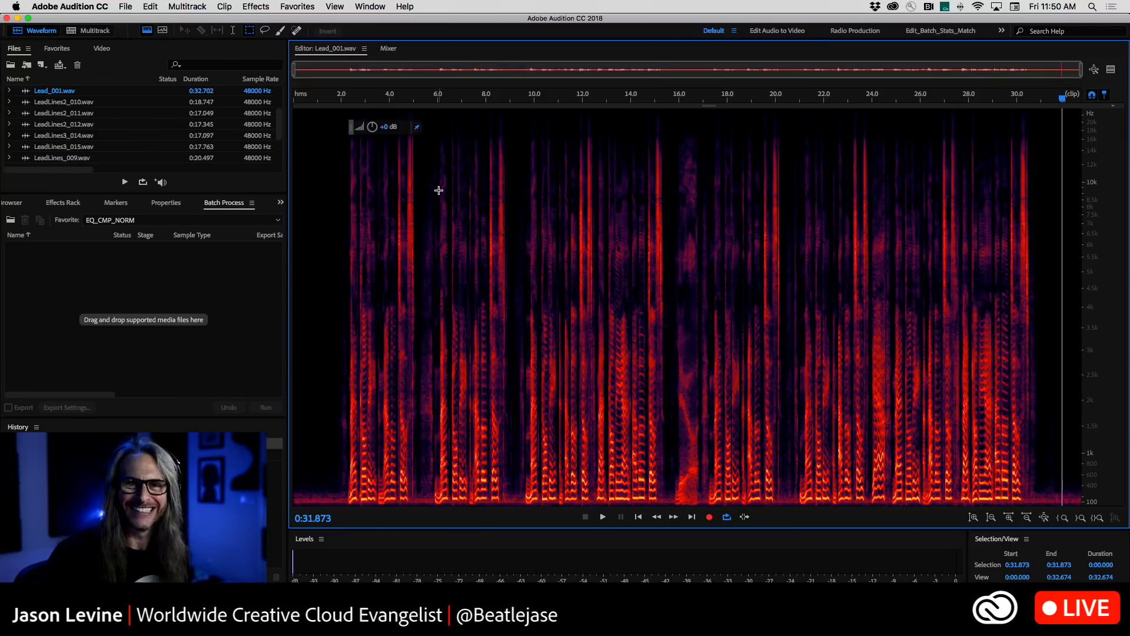
{"action": "key", "text": "backslash"}
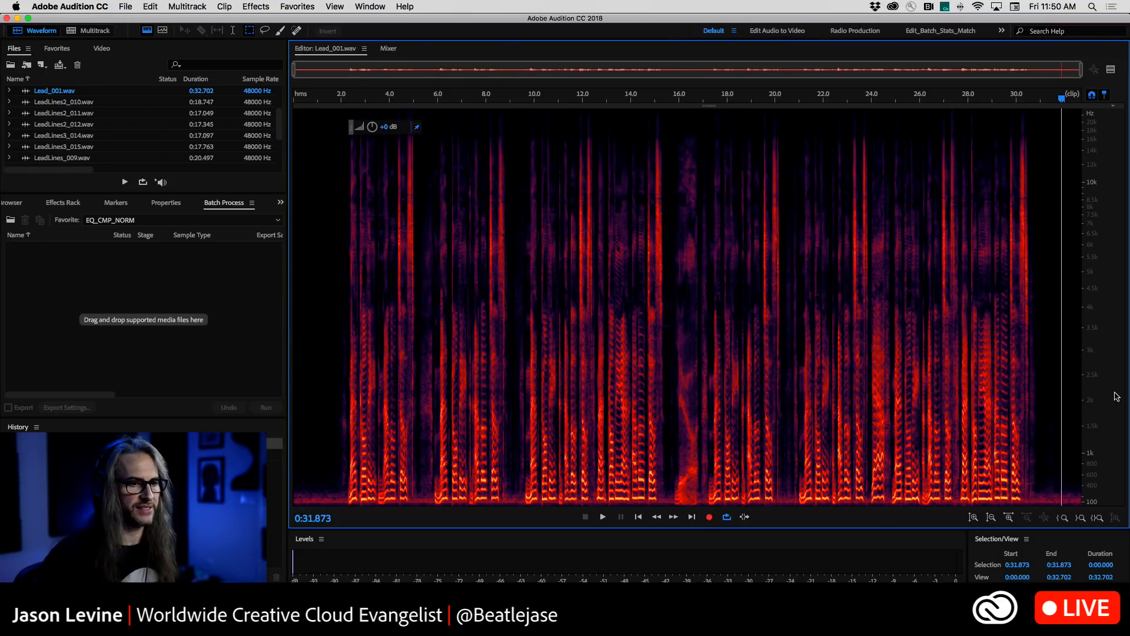
{"action": "left_click_drag", "start_coordinate": [1088, 348], "coordinate": [1094, 505]}
{"action": "left_click_drag", "start_coordinate": [296, 468], "coordinate": [345, 505]}
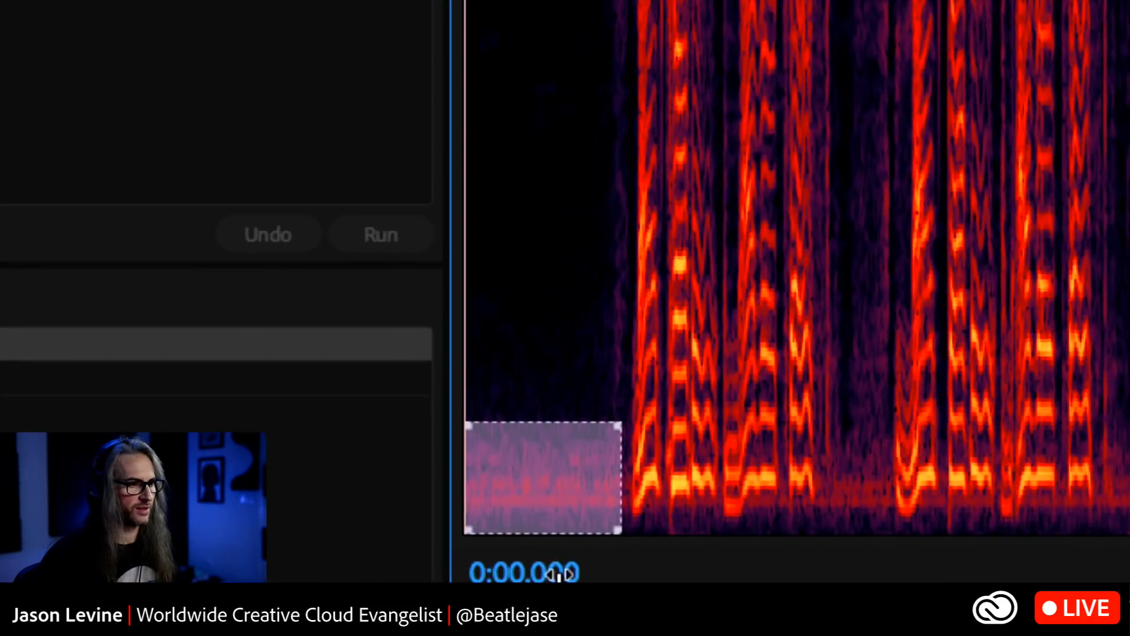
{"action": "left_click", "coordinate": [437, 420]}
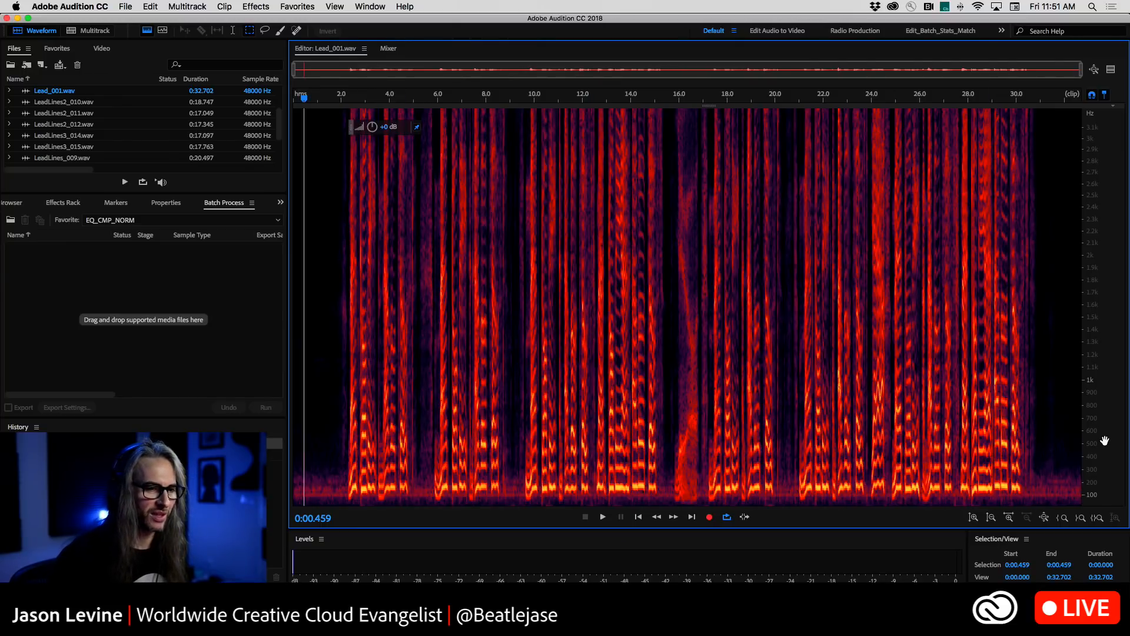
Marquee-select the low-frequency noise before the first vocal phrase, about 0:00.425 to 0:02.080 and below about 300 Hz, and play it looped
{"action": "left_click_drag", "start_coordinate": [1105, 441], "coordinate": [1104, 577]}
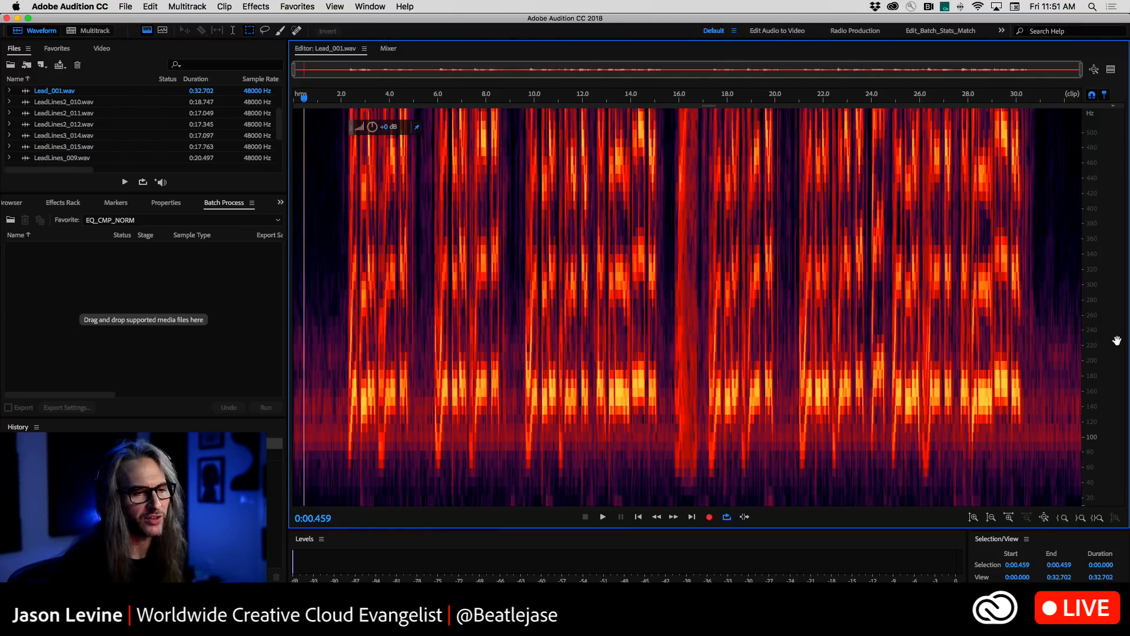
{"action": "left_click_drag", "start_coordinate": [390, 101], "coordinate": [198, 112]}
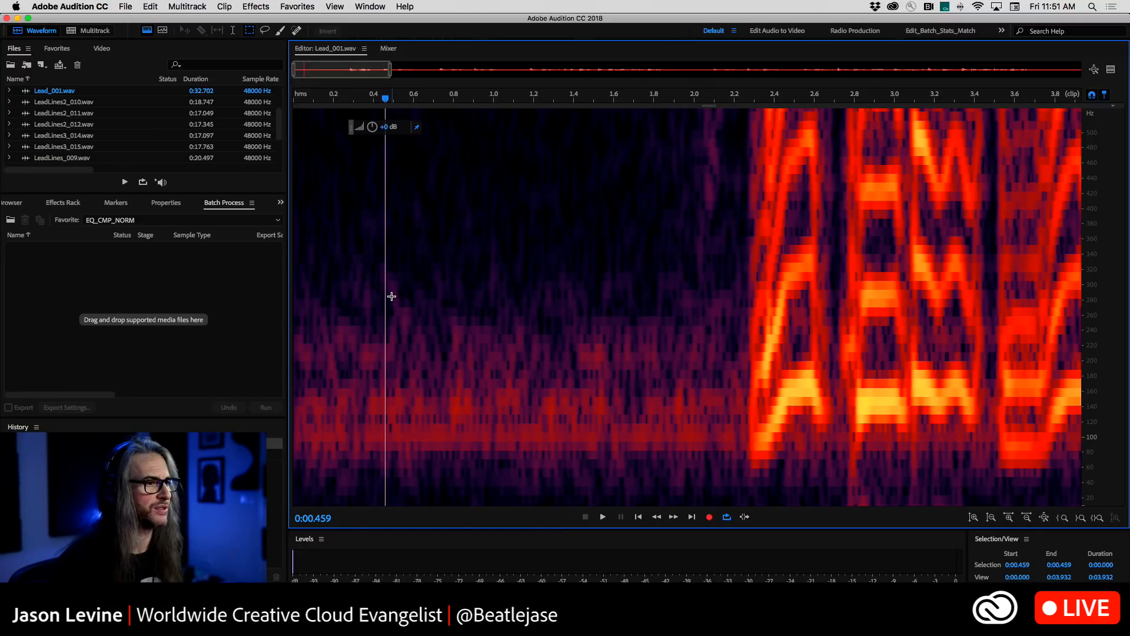
{"action": "left_click_drag", "start_coordinate": [383, 289], "coordinate": [711, 553]}
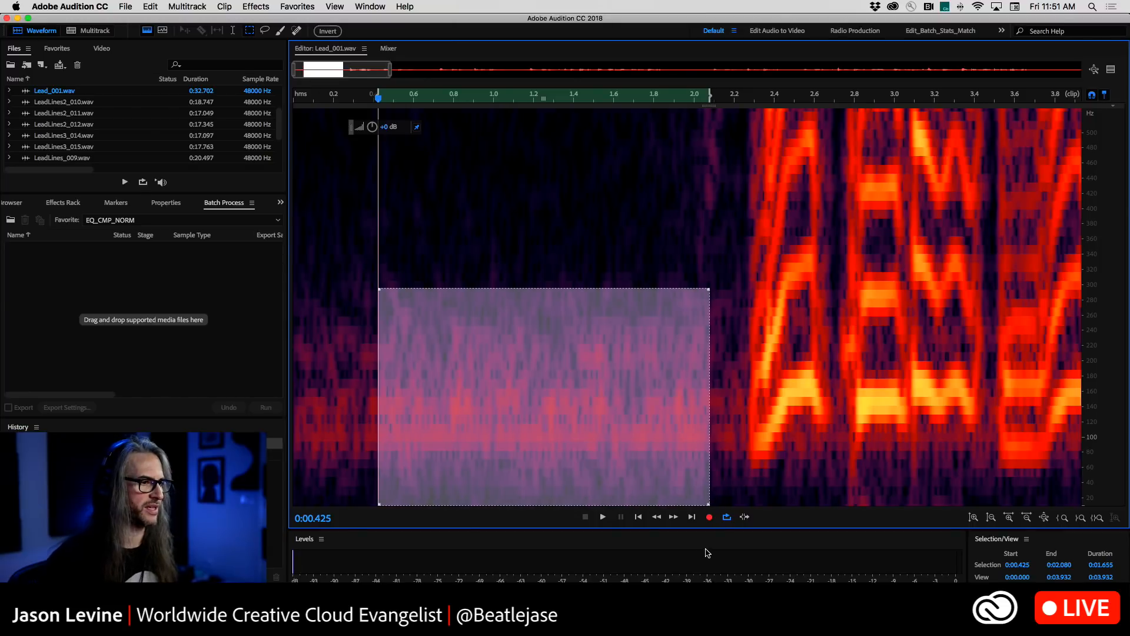
{"action": "key", "text": "space"}
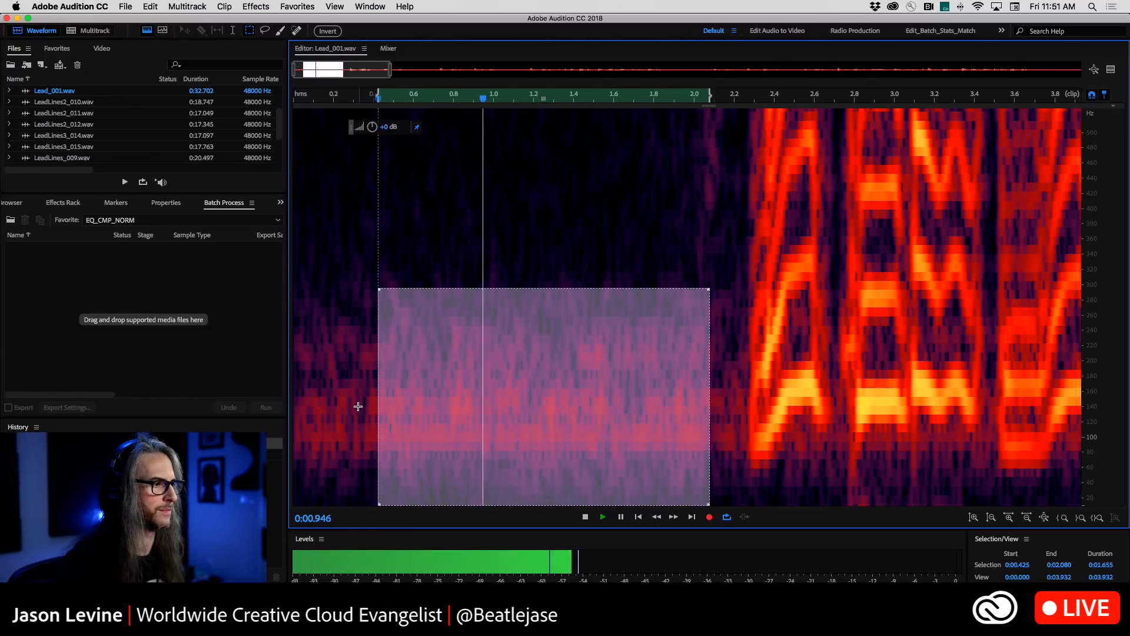
Adjust the noise selection's range to about 0:00.456 through 0:02.127 while the loop plays
{"action": "left_click_drag", "start_coordinate": [377, 402], "coordinate": [382, 403]}
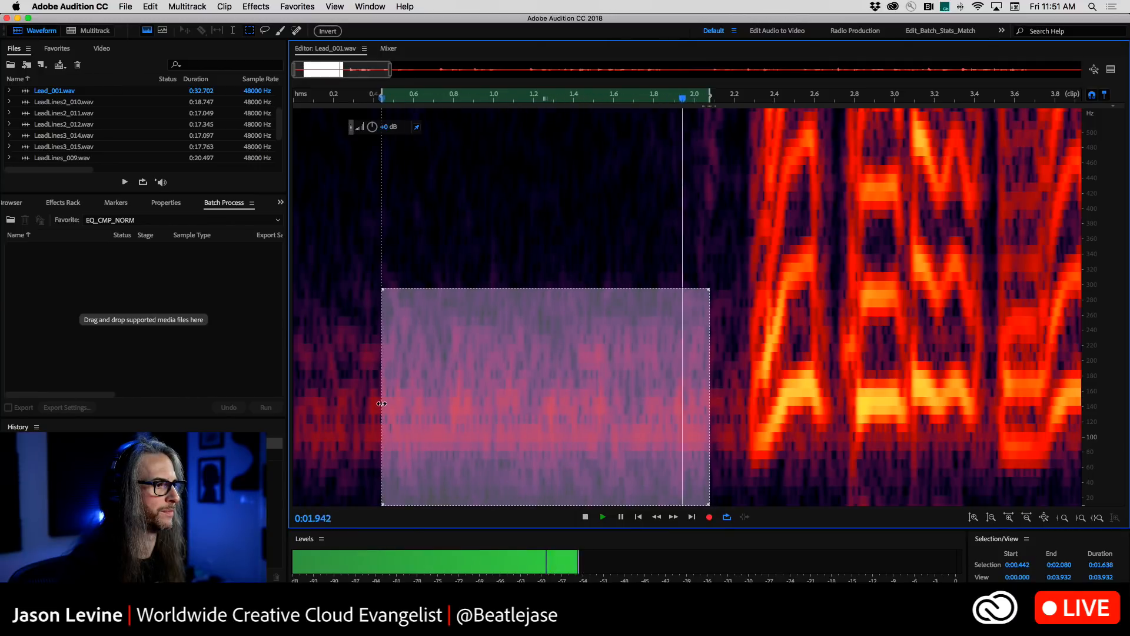
{"action": "left_click_drag", "start_coordinate": [381, 403], "coordinate": [376, 403]}
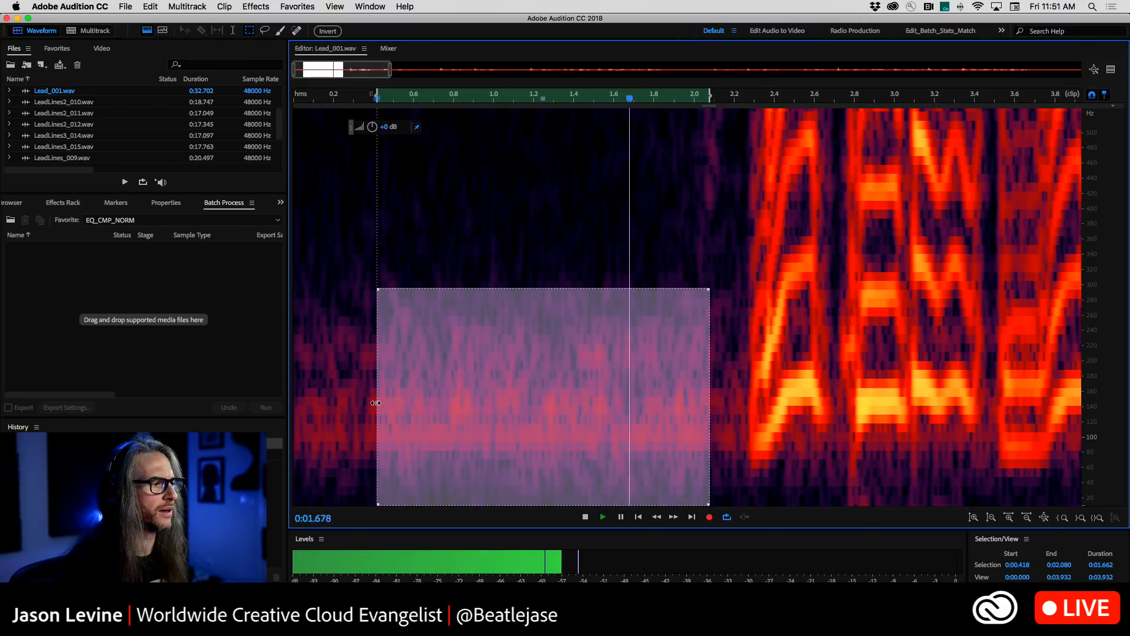
{"action": "left_click_drag", "start_coordinate": [376, 403], "coordinate": [375, 403]}
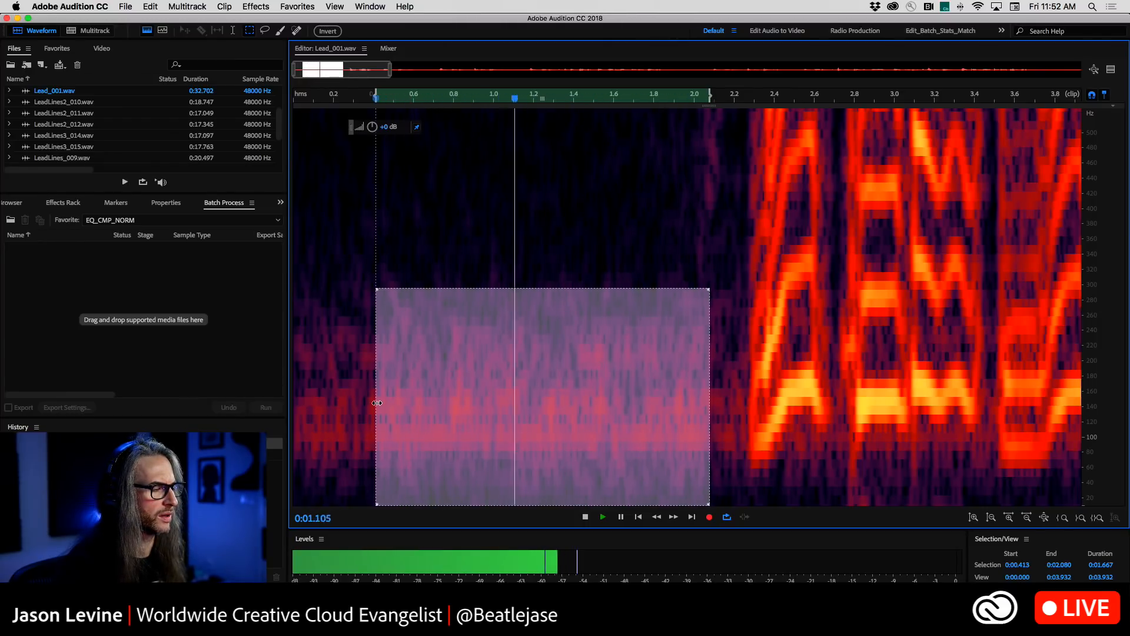
{"action": "left_click_drag", "start_coordinate": [377, 403], "coordinate": [385, 402]}
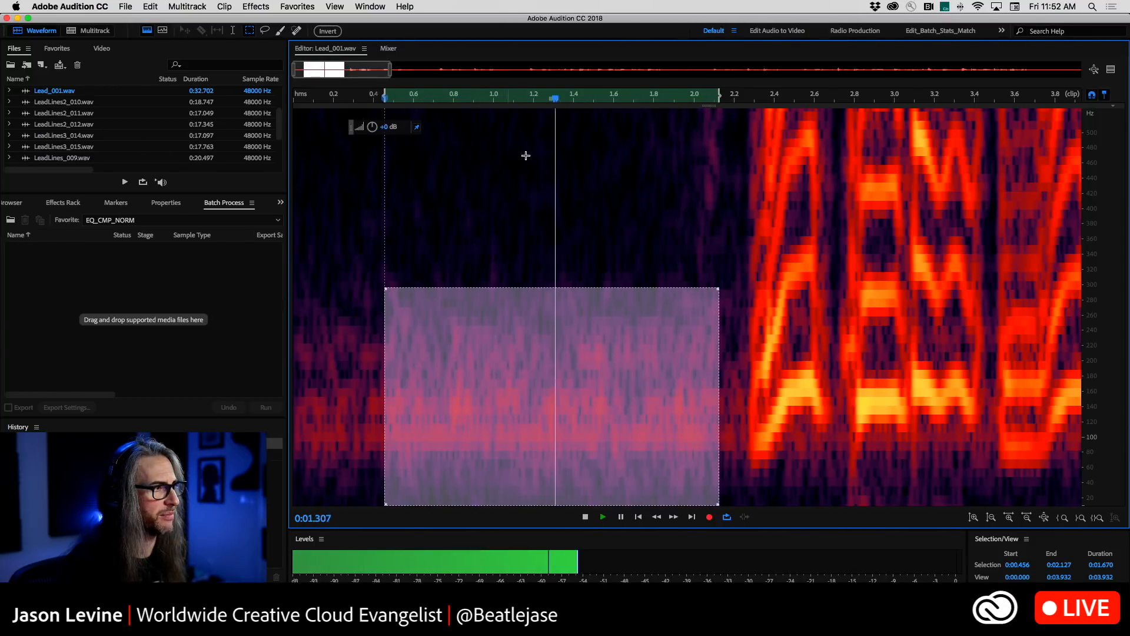
Turn on snapping to zero crossings, trim the noise selection's start to about 0:00.509, and stop playback
{"action": "right_click", "coordinate": [511, 100]}
{"action": "mouse_move", "coordinate": [520, 108]}
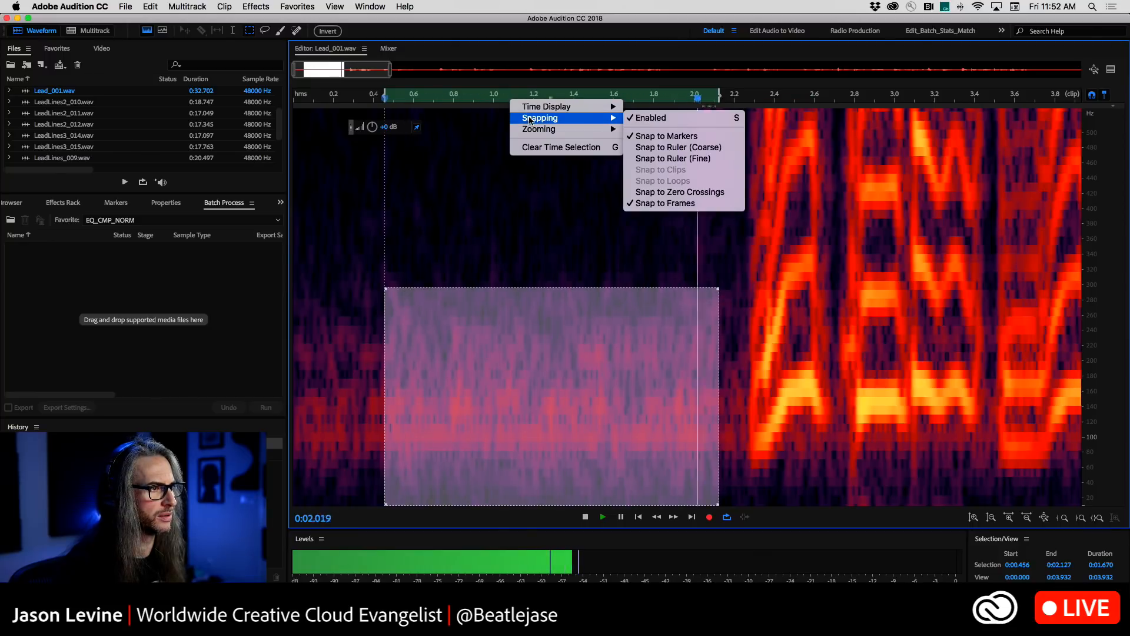
{"action": "left_click", "coordinate": [680, 192]}
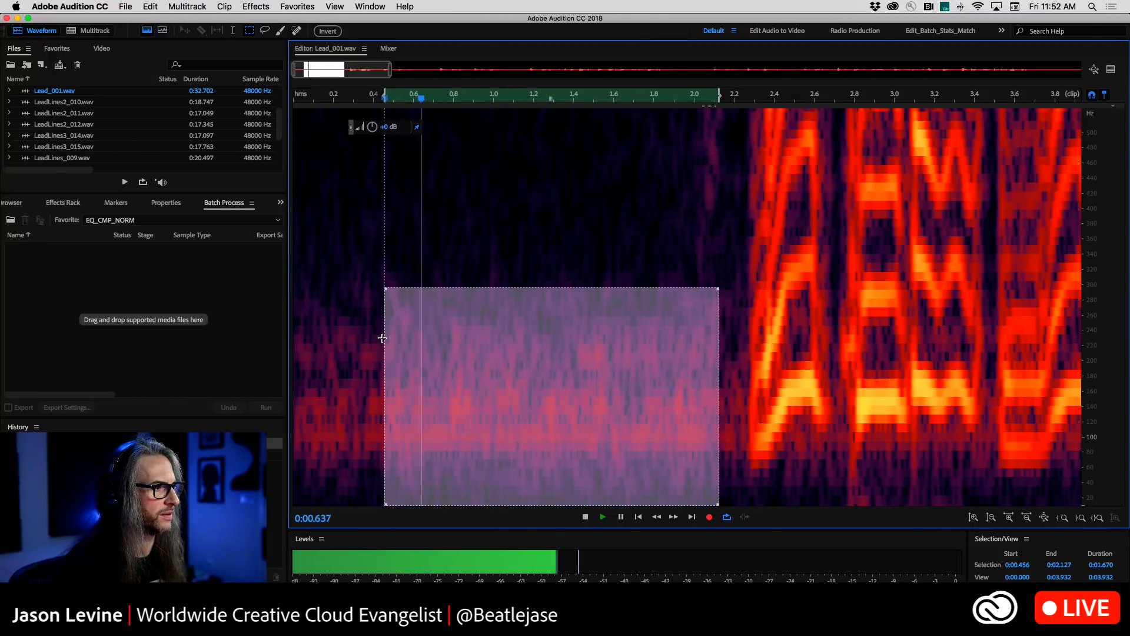
{"action": "left_click_drag", "start_coordinate": [385, 338], "coordinate": [388, 338]}
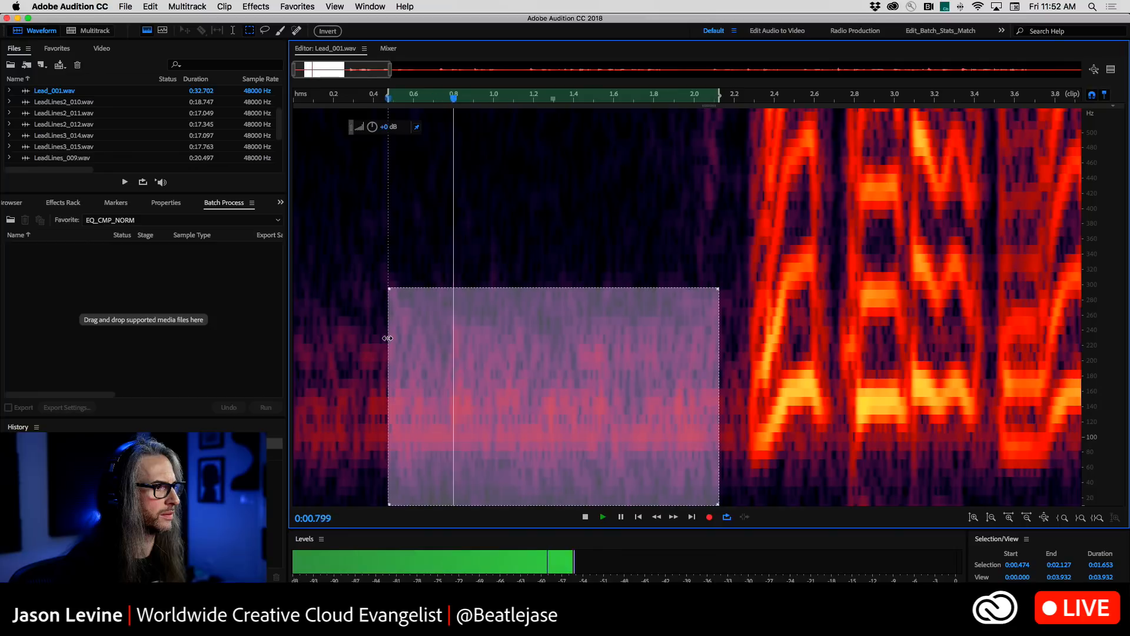
{"action": "mouse_move", "coordinate": [388, 338]}
{"action": "left_mouse_down"}
{"action": "mouse_move", "coordinate": [406, 341]}
{"action": "mouse_move", "coordinate": [396, 340]}
{"action": "left_mouse_up"}
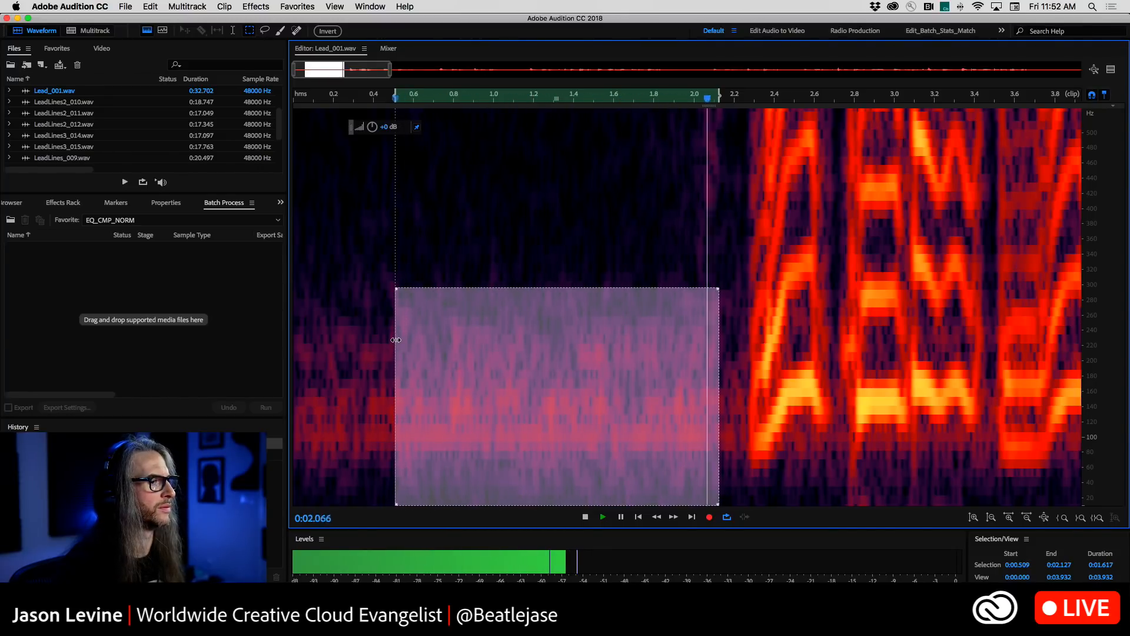
{"action": "key", "text": "space"}
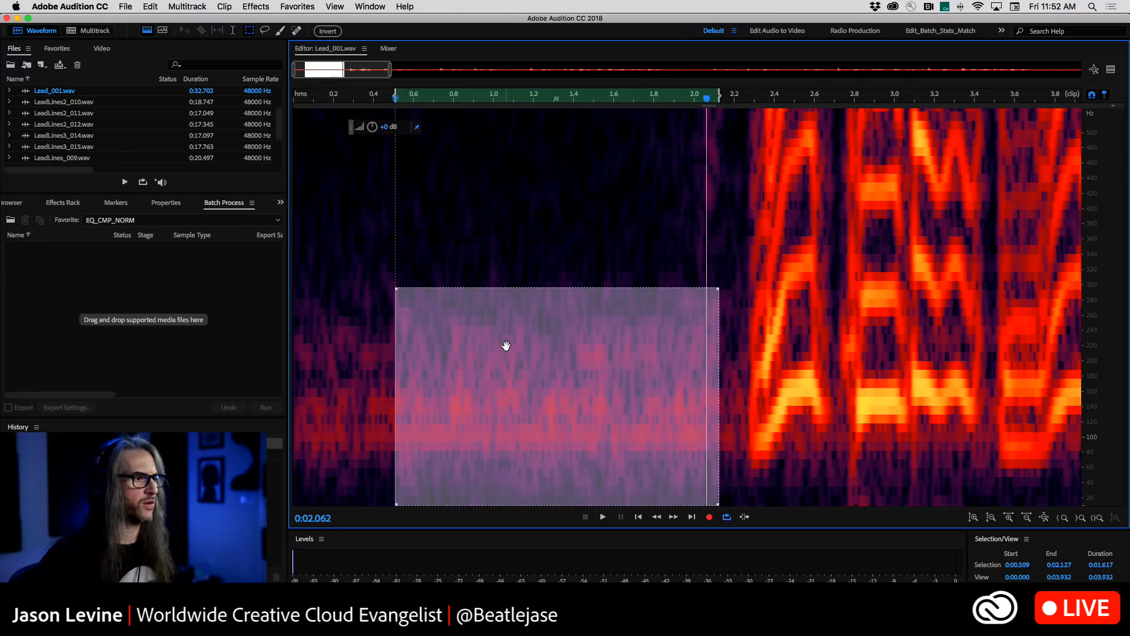
Capture a noise print from the selected low-frequency noise and return to the full view of the clip
{"action": "right_click", "coordinate": [506, 350]}
{"action": "left_click", "coordinate": [543, 433]}
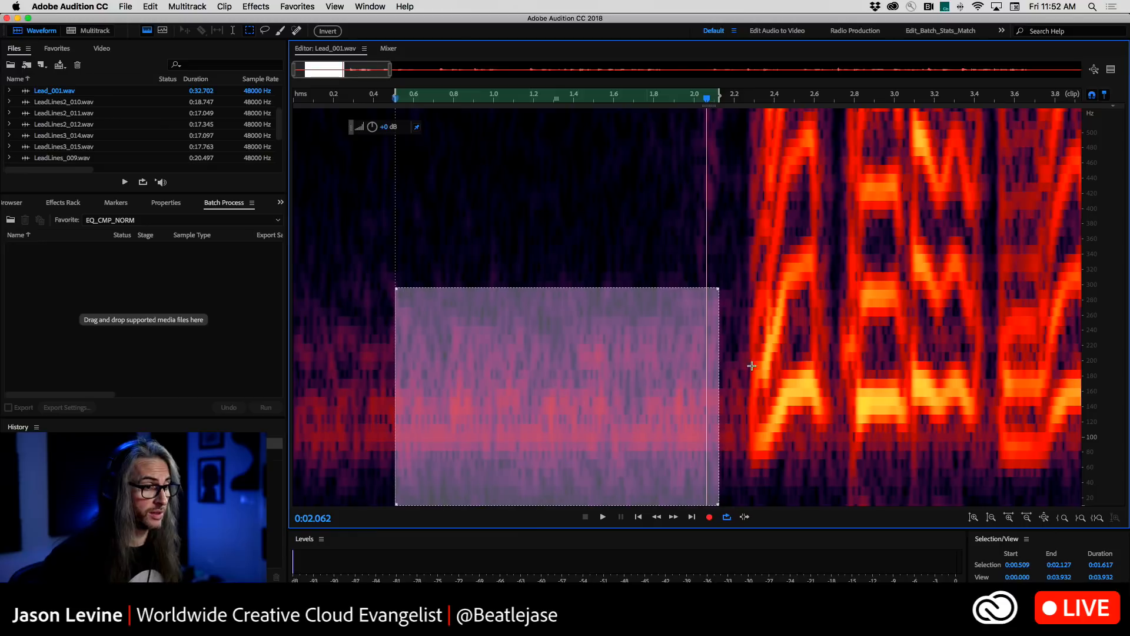
{"action": "left_click", "coordinate": [1007, 517]}
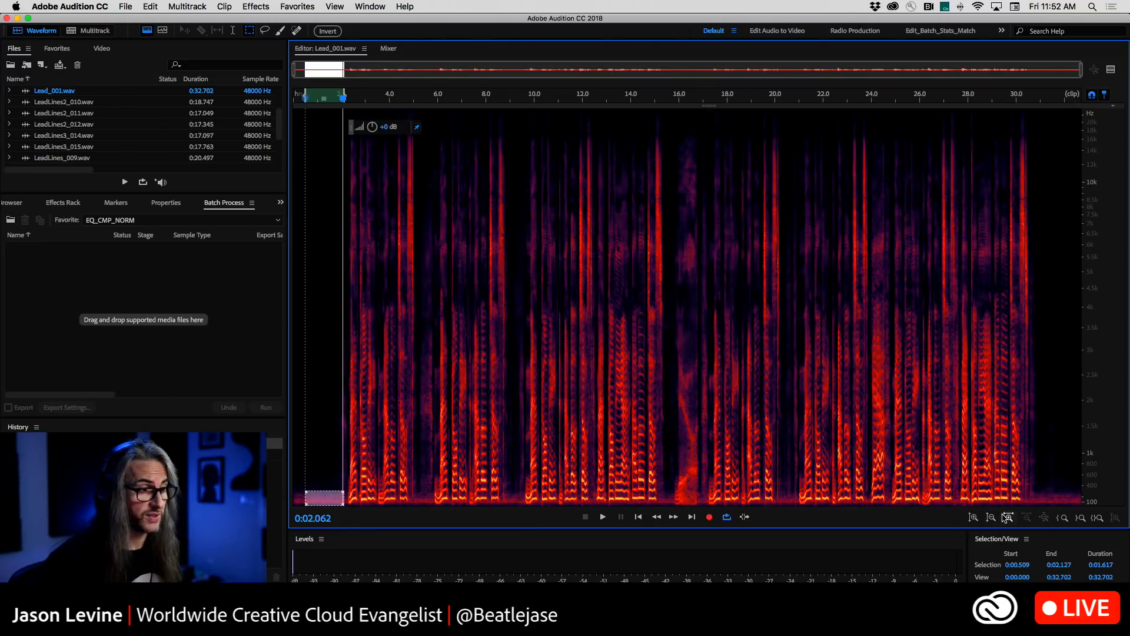
Apply the Noise Reduction process to the entire file with 83 % noise reduction and a reduction of 38.6 dB
{"action": "left_click", "coordinate": [255, 7]}
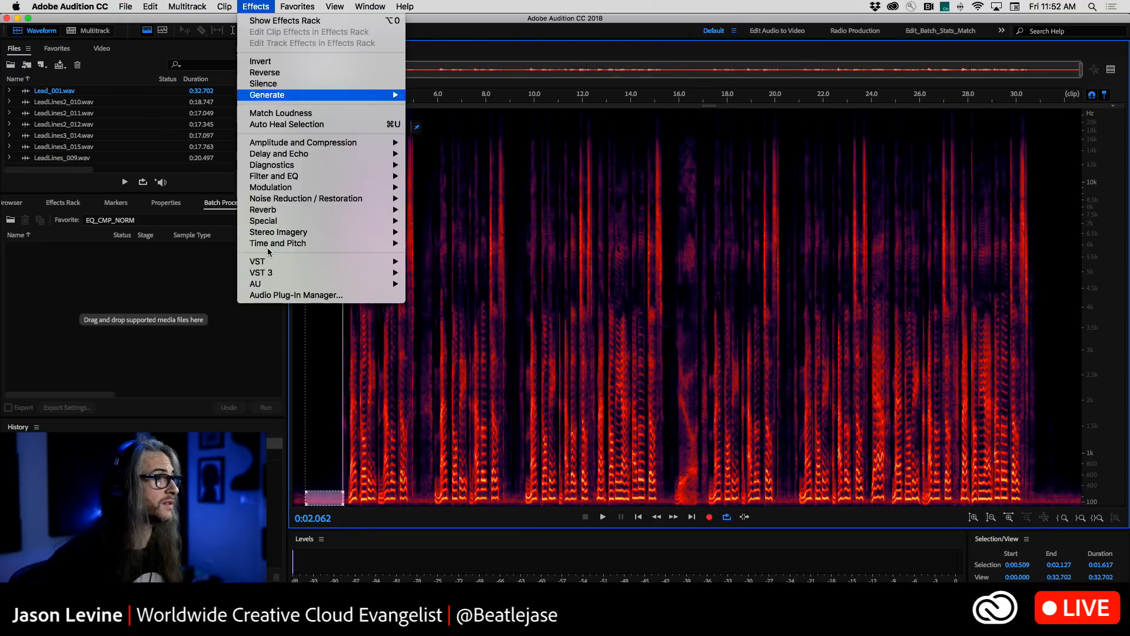
{"action": "mouse_move", "coordinate": [330, 198]}
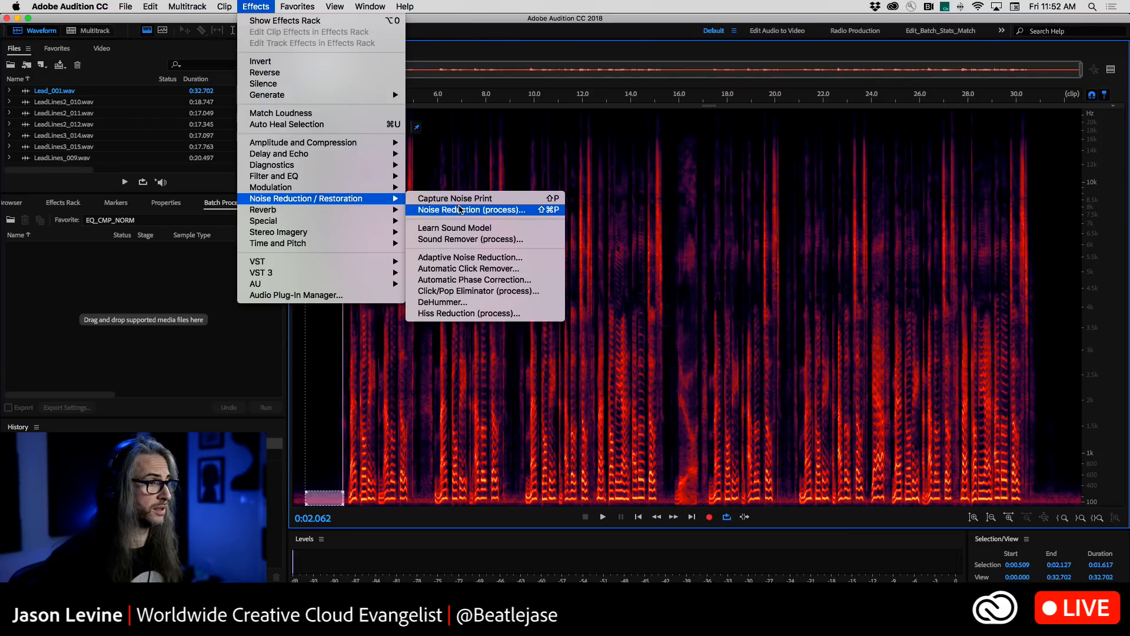
{"action": "left_click", "coordinate": [451, 210]}
{"action": "left_click", "coordinate": [704, 292]}
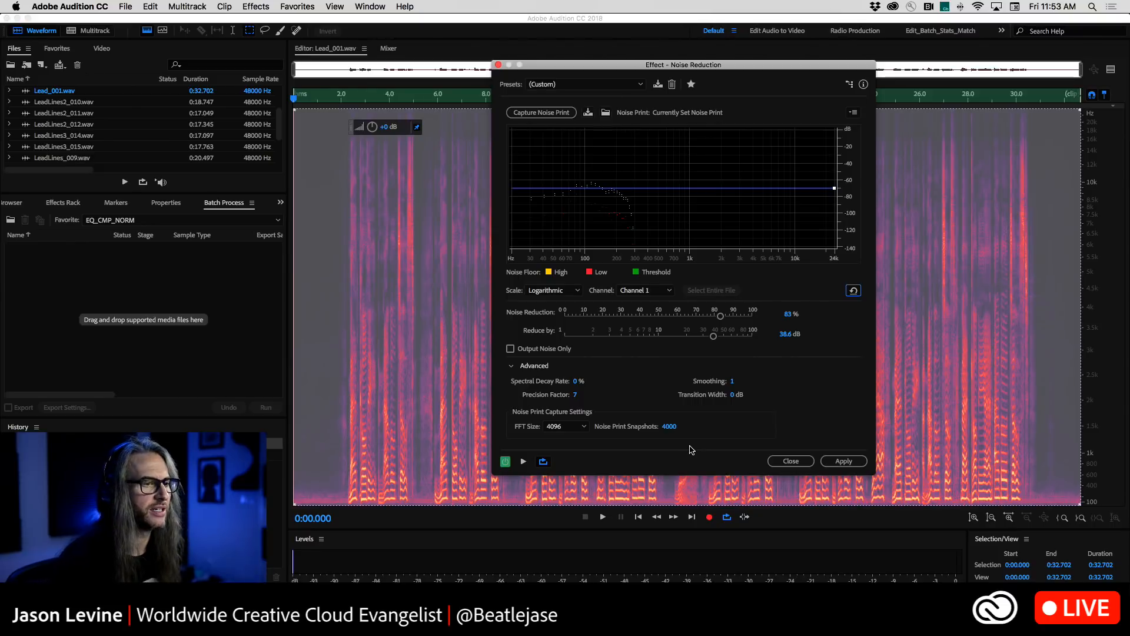
{"action": "left_click", "coordinate": [844, 461]}
Audition the low frequencies of the first vocal phrase and the opening before it in the noise-reduced clip
{"action": "left_click", "coordinate": [329, 415]}
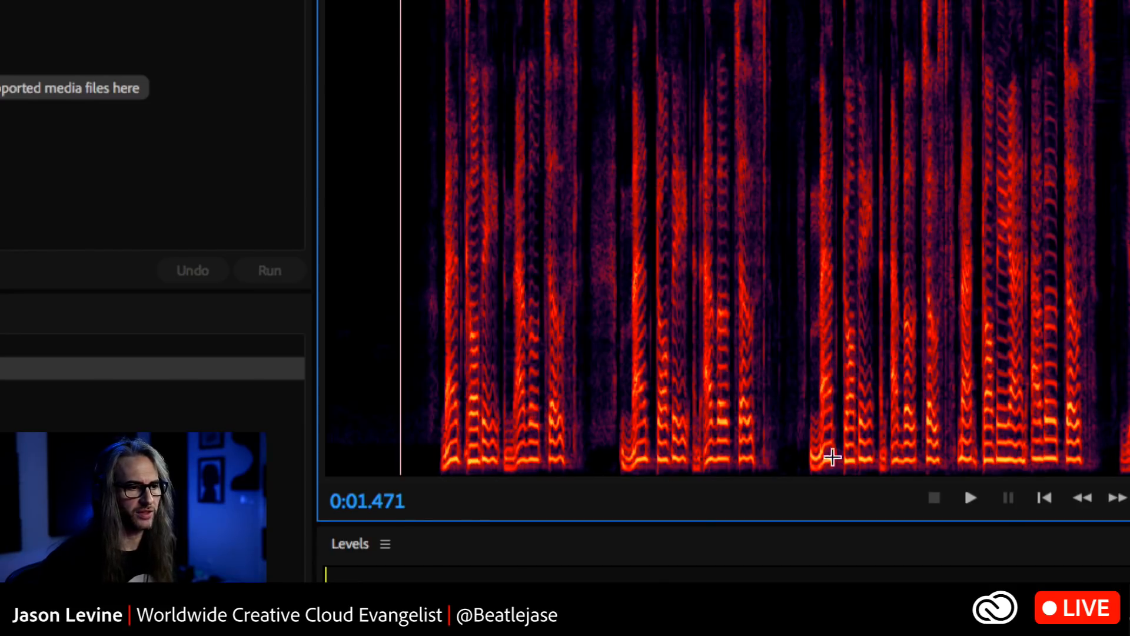
{"action": "left_click_drag", "start_coordinate": [438, 450], "coordinate": [554, 465]}
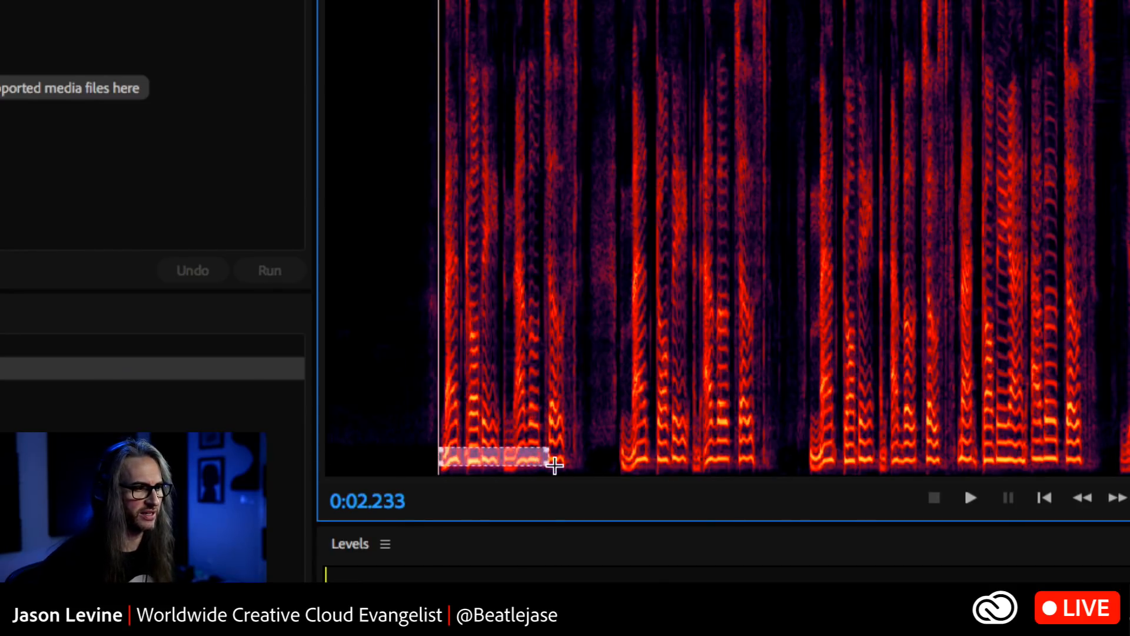
{"action": "key", "text": "space"}
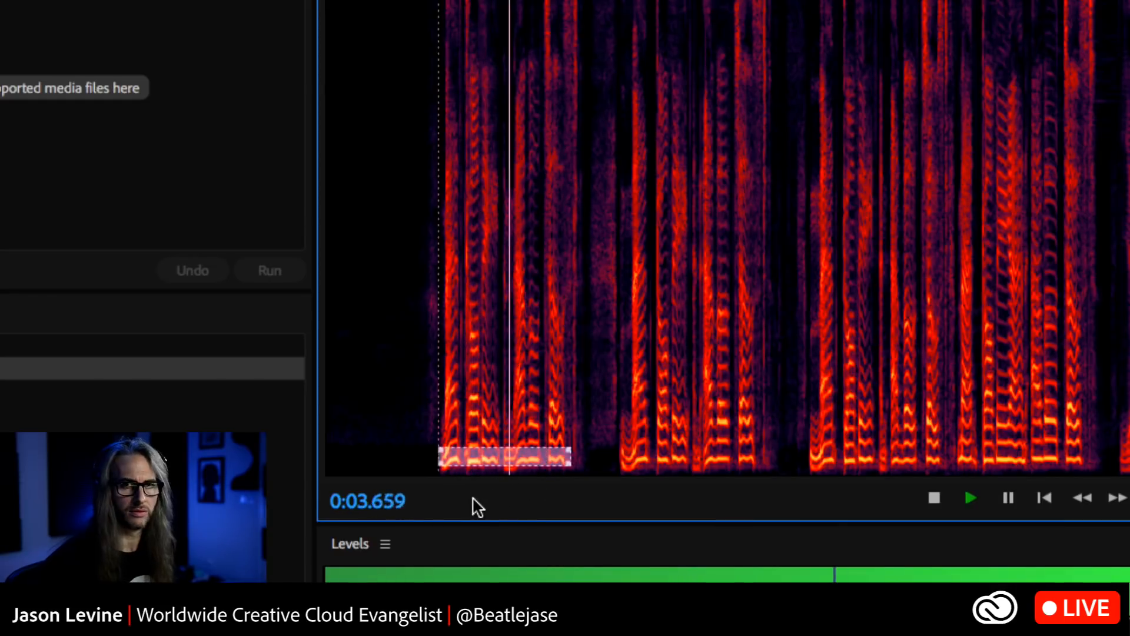
{"action": "key", "text": "space"}
{"action": "left_click", "coordinate": [421, 461]}
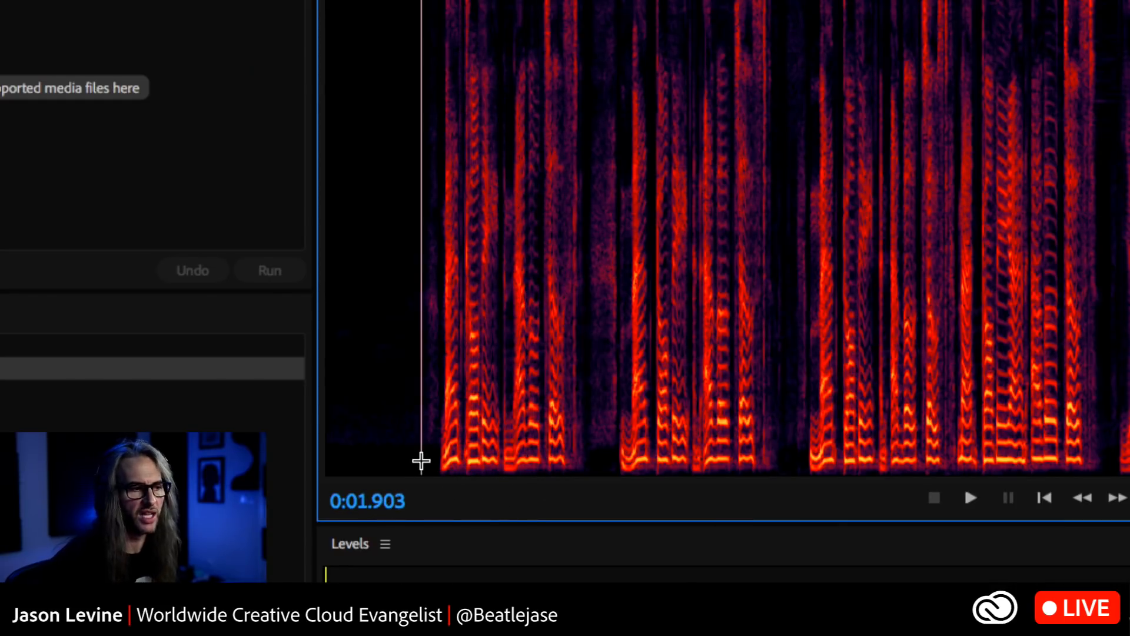
{"action": "left_click", "coordinate": [339, 453]}
{"action": "key", "text": "space"}
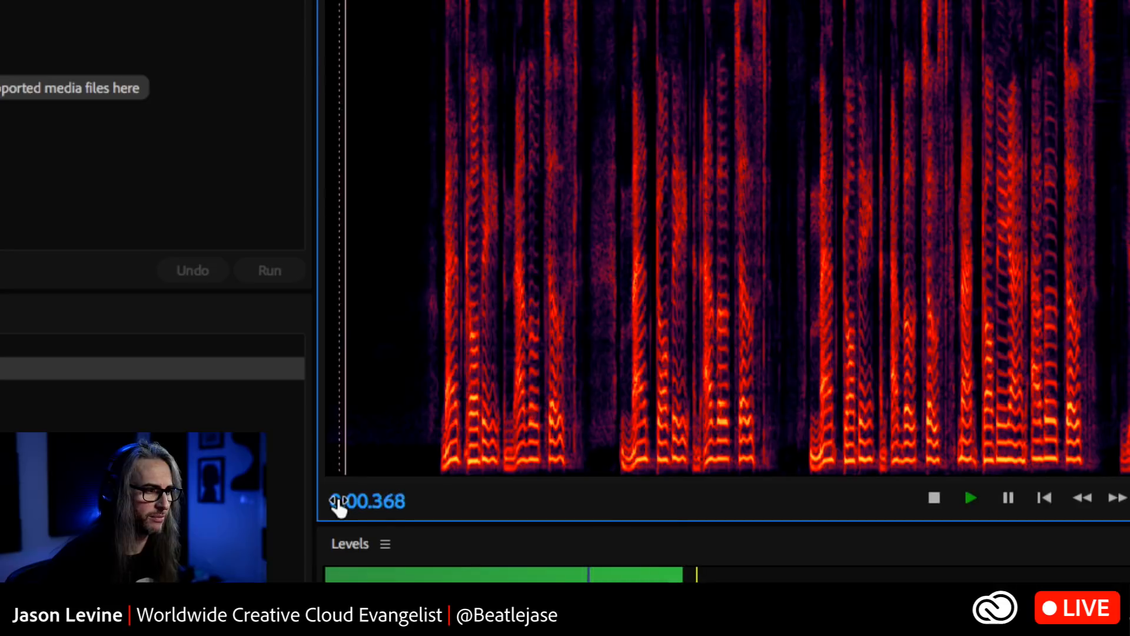
{"action": "key", "text": "space"}
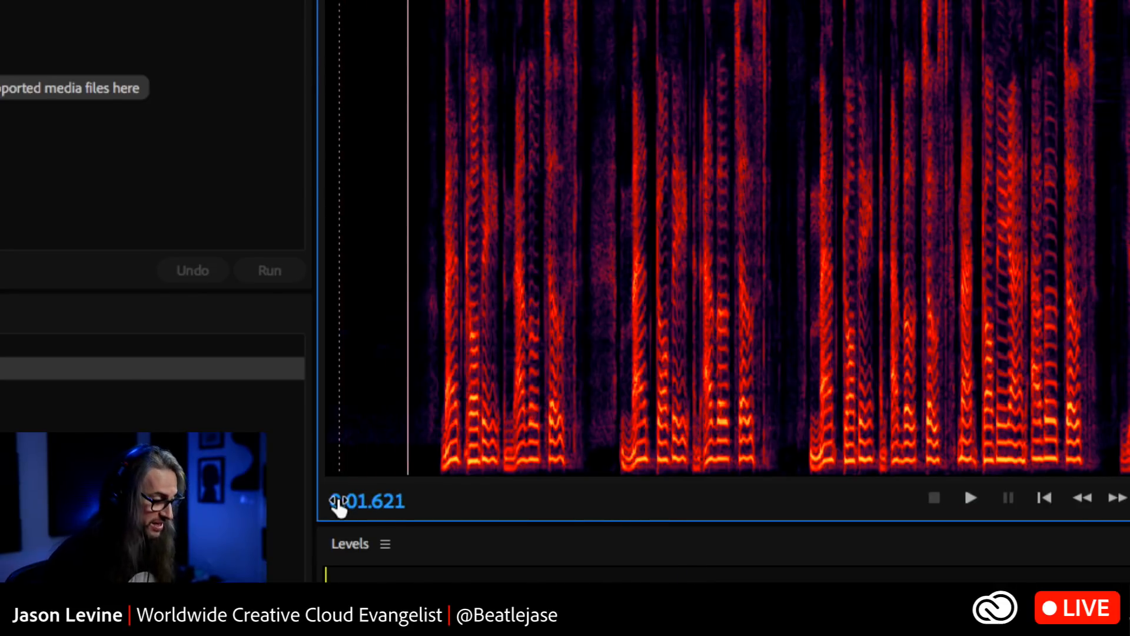
Undo the noise reduction and play the clip's opening to hear the original background noise
{"action": "key", "text": "ctrl+a"}
{"action": "left_click", "coordinate": [340, 424]}
{"action": "key", "text": "space"}
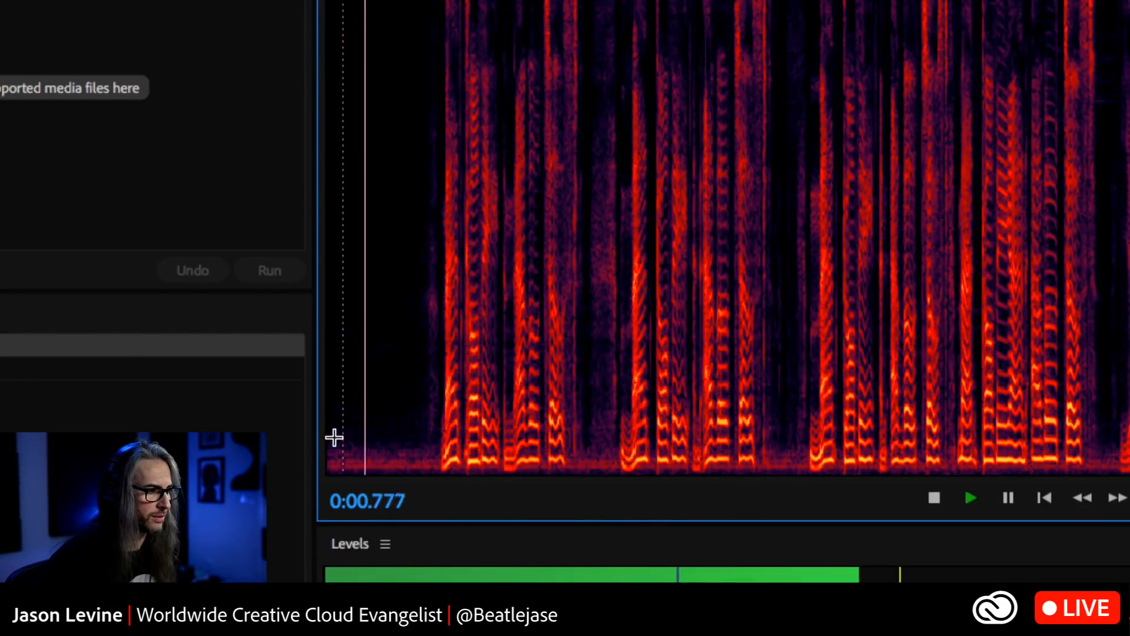
{"action": "left_click", "coordinate": [346, 388]}
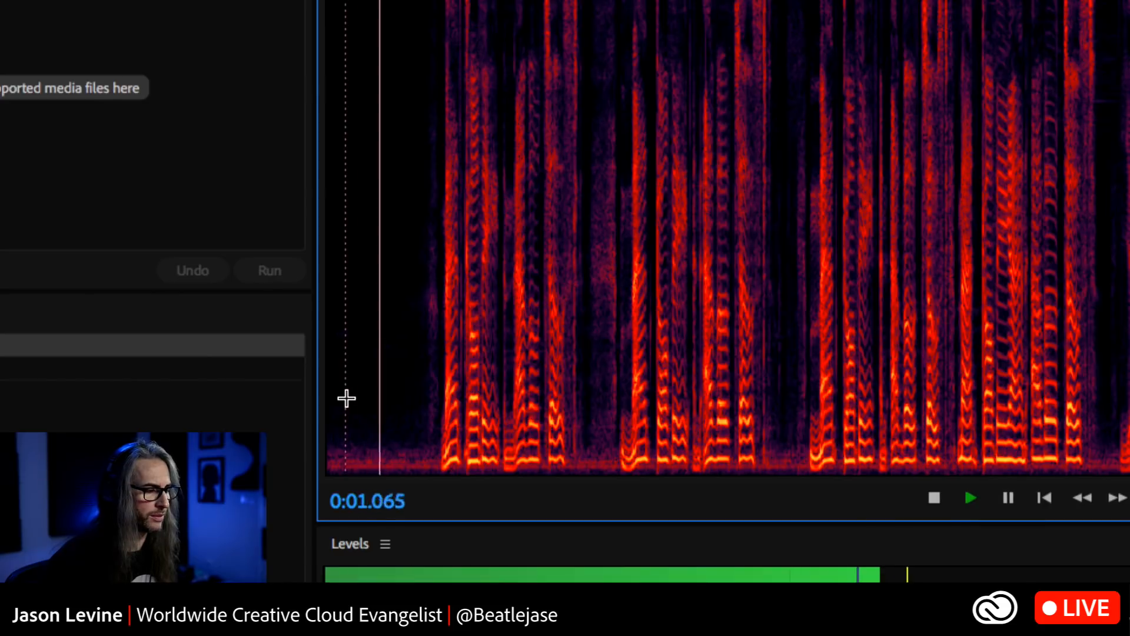
{"action": "left_click", "coordinate": [346, 399]}
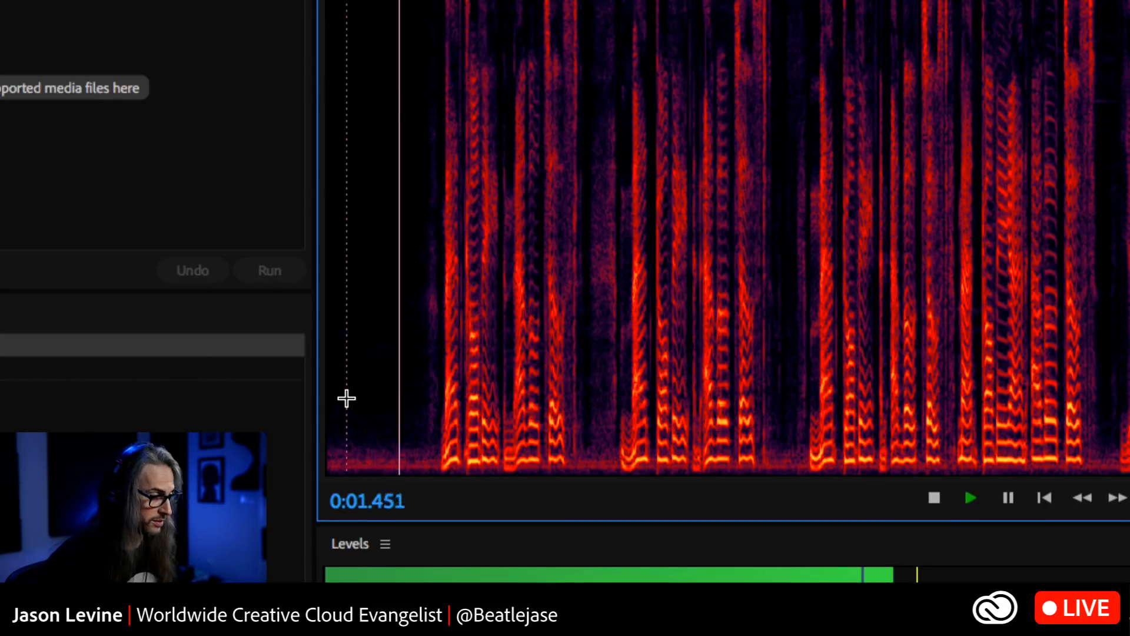
{"action": "key", "text": "space"}
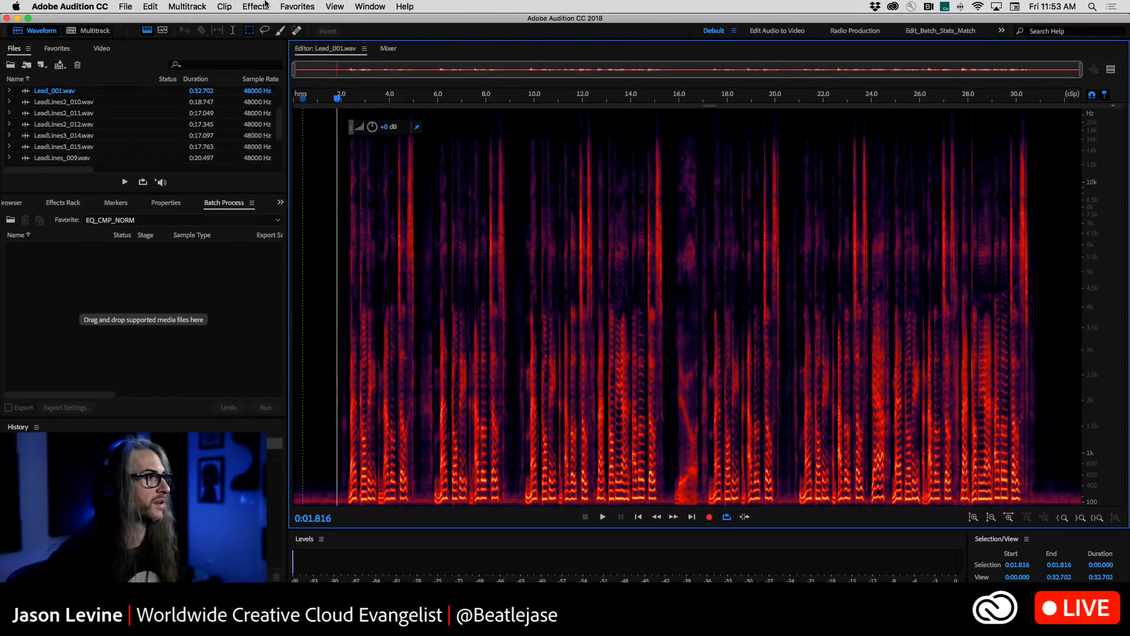
Redo the noise reduction and play the clip's opening again for comparison
{"action": "left_click", "coordinate": [151, 7]}
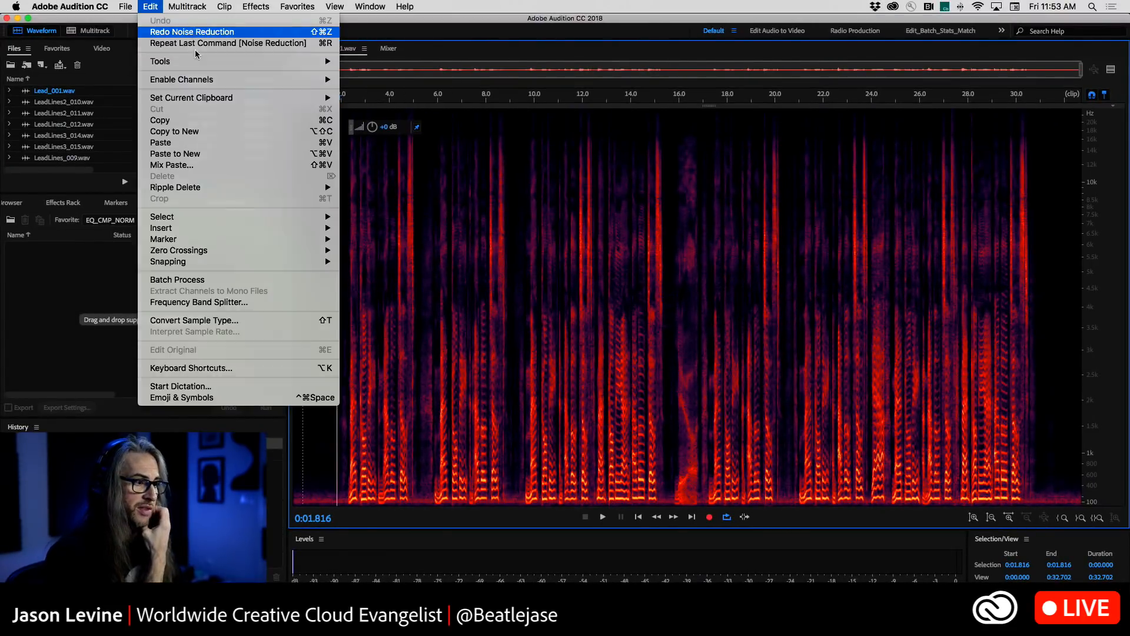
{"action": "left_click", "coordinate": [176, 30]}
{"action": "left_click", "coordinate": [318, 456]}
{"action": "left_click", "coordinate": [309, 469]}
{"action": "key", "text": "space"}
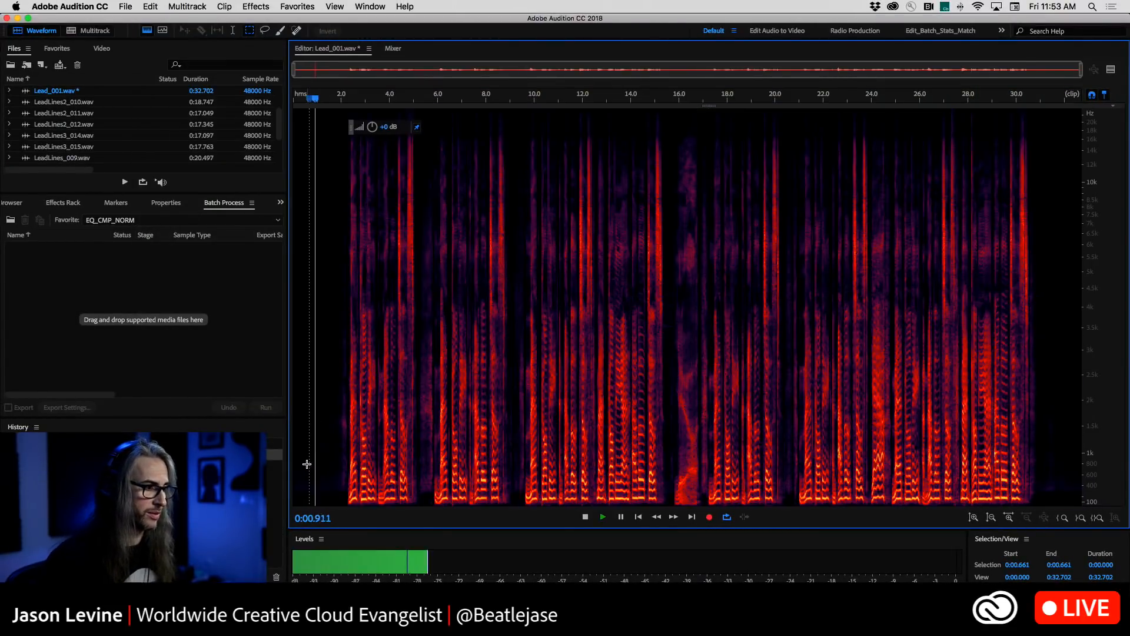
{"action": "key", "text": "space"}
{"action": "left_click", "coordinate": [302, 451]}
{"action": "key", "text": "space"}
{"action": "key", "text": "space"}
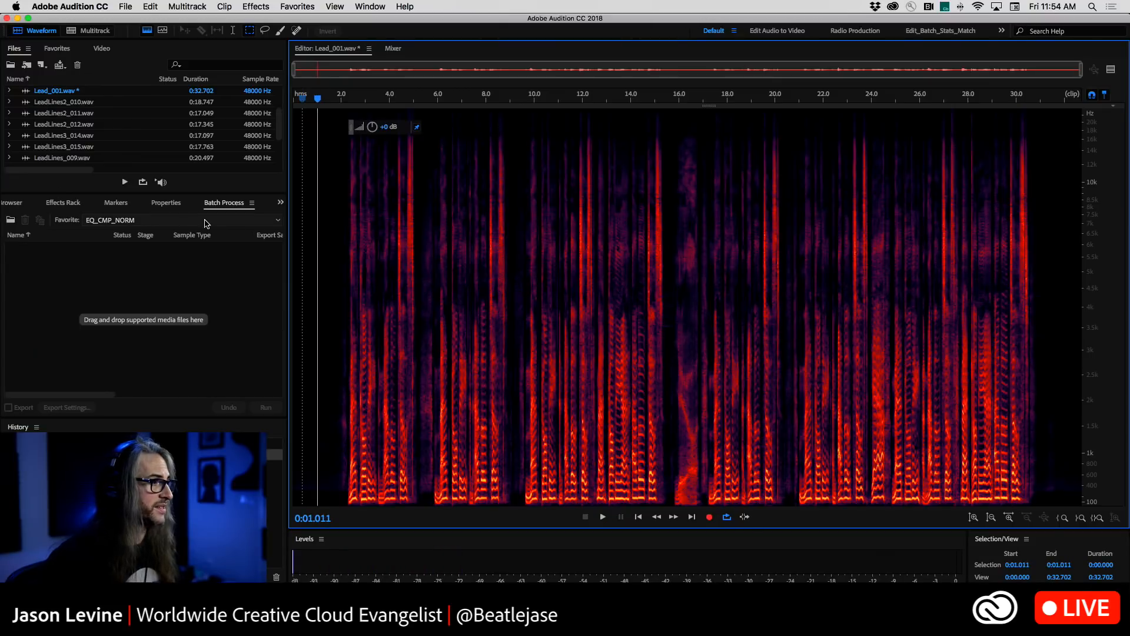
Show the Frequency Analysis panel
{"action": "left_click", "coordinate": [281, 203]}
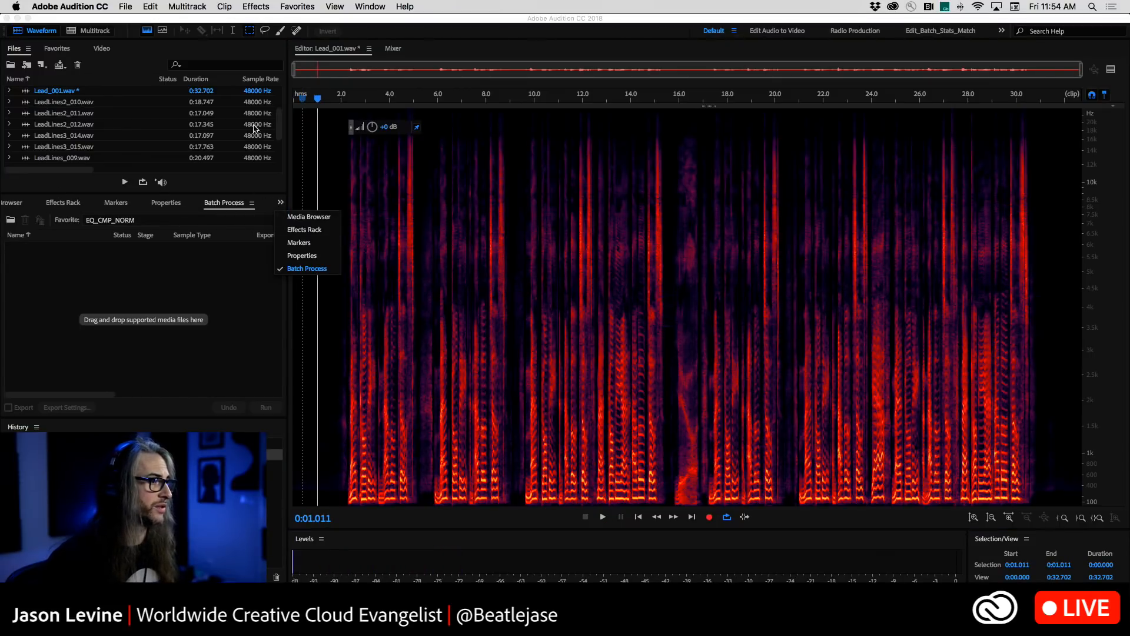
{"action": "left_click", "coordinate": [359, 6]}
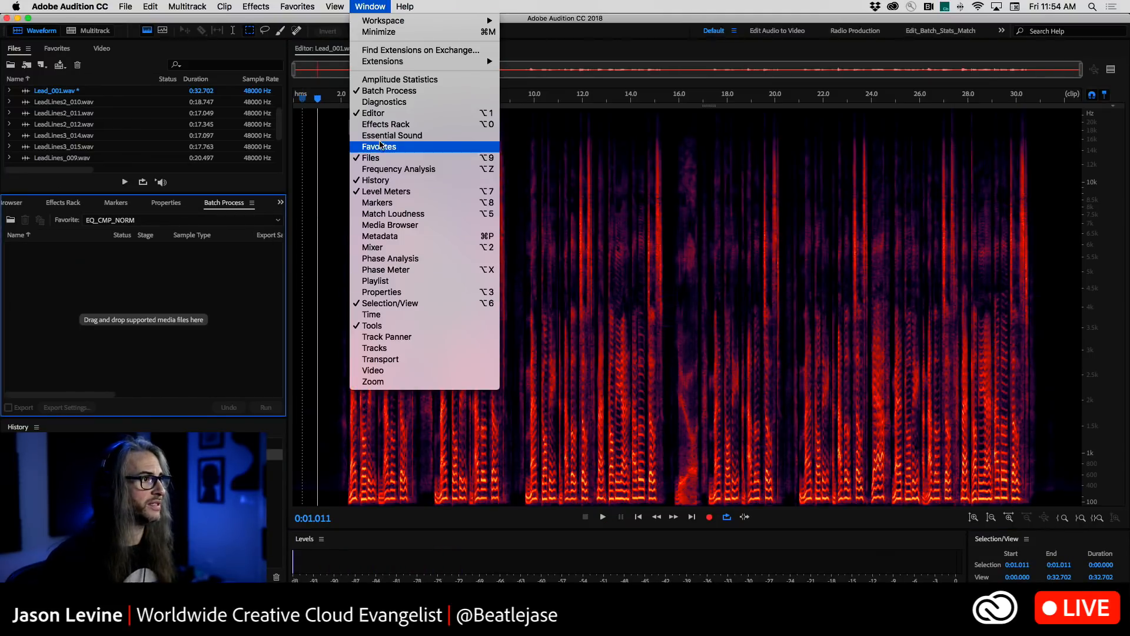
{"action": "left_click", "coordinate": [383, 170]}
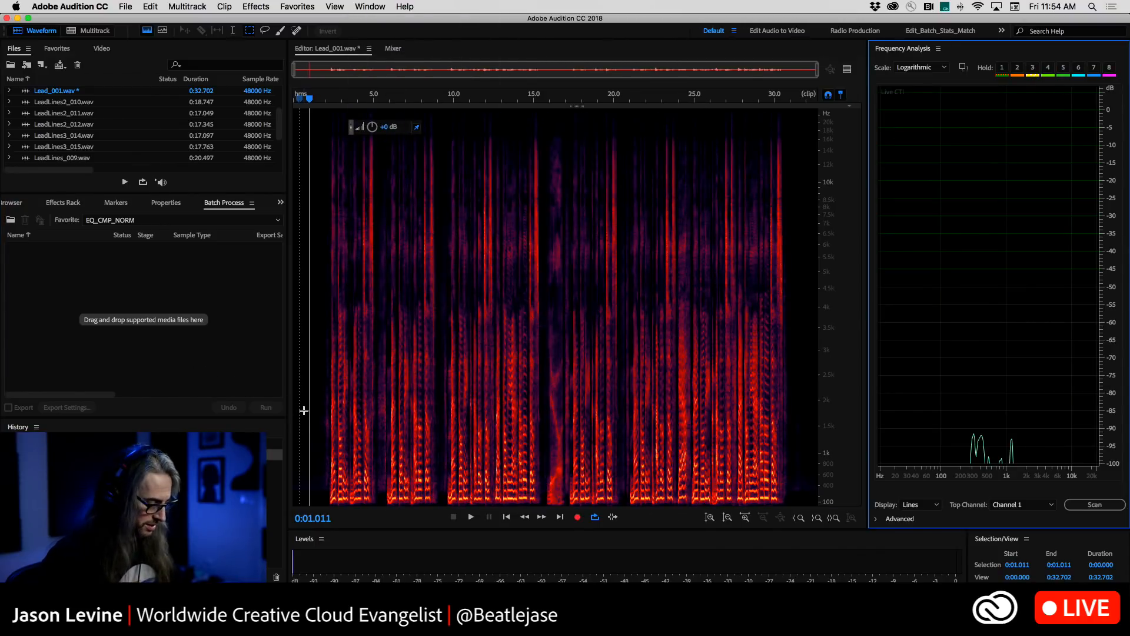
Undo the noise reduction, place the playhead in the opening noise at about 1.1 s, and dock Frequency Analysis beside Batch Process
{"action": "key", "text": "super+z"}
{"action": "left_click", "coordinate": [310, 411]}
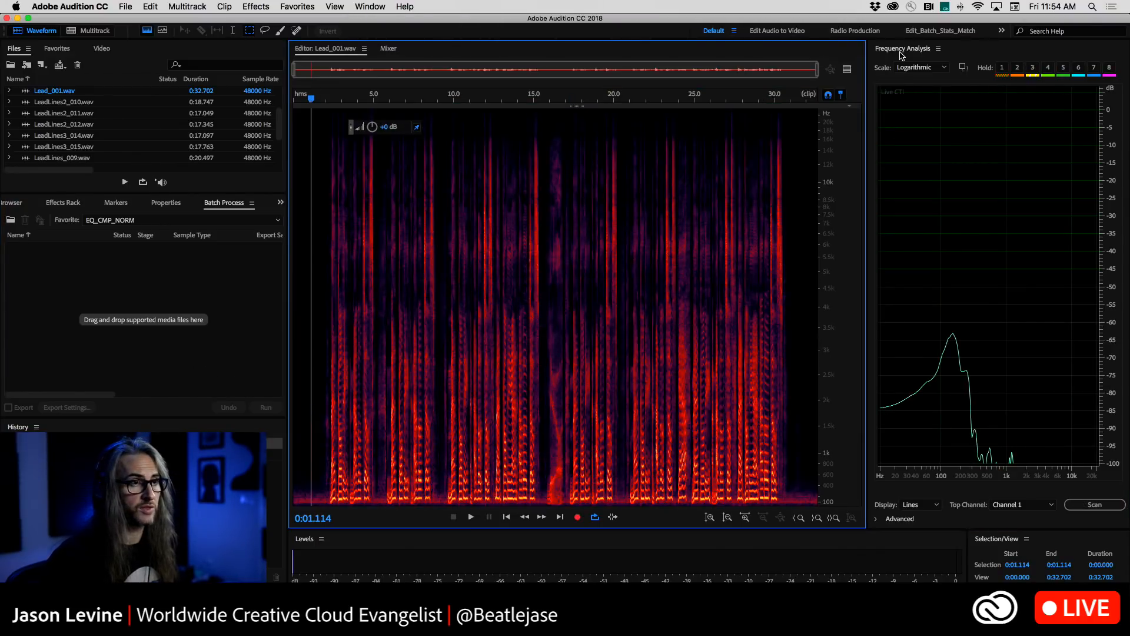
{"action": "left_click_drag", "start_coordinate": [901, 54], "coordinate": [144, 274]}
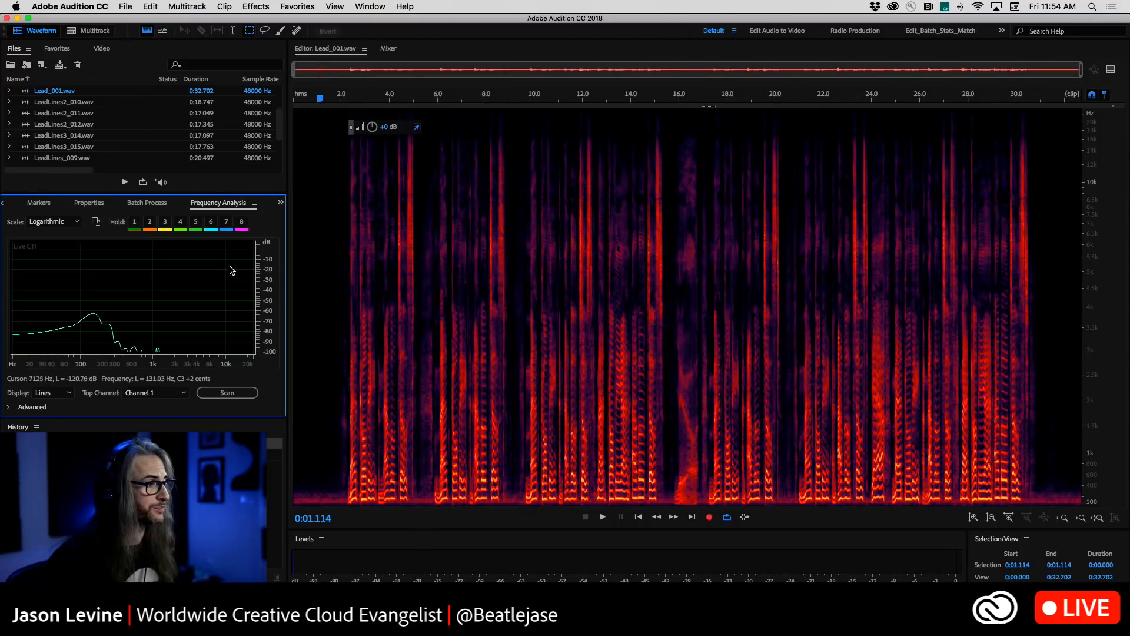
{"action": "left_click_drag", "start_coordinate": [318, 101], "coordinate": [321, 101]}
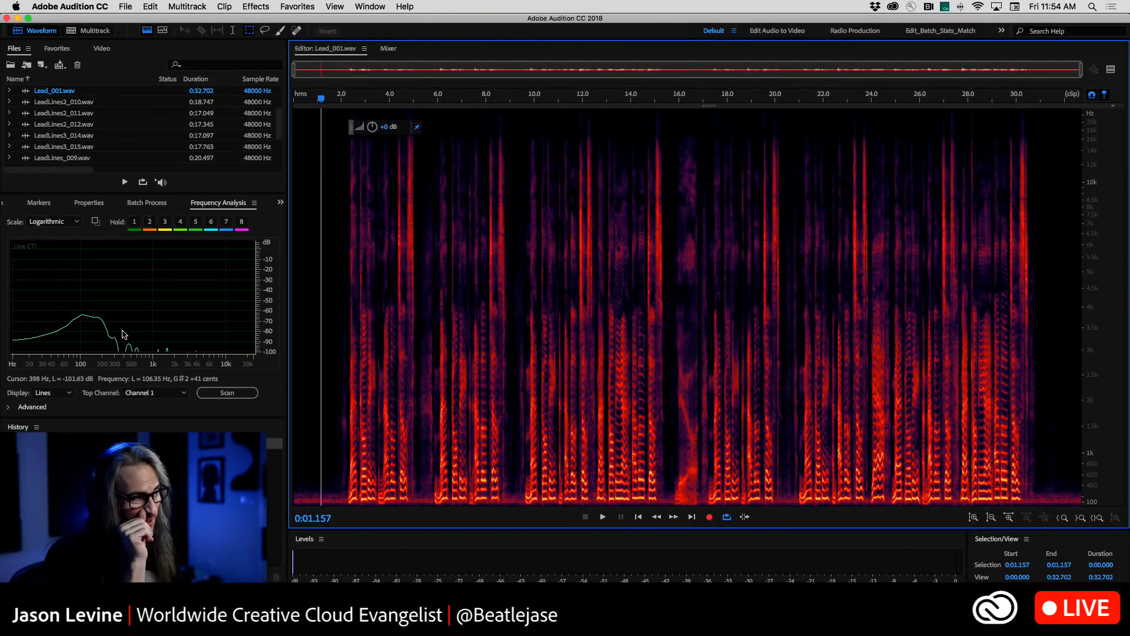
Redo the noise reduction on the lead vocal
{"action": "left_click", "coordinate": [149, 6]}
{"action": "left_click", "coordinate": [149, 6]}
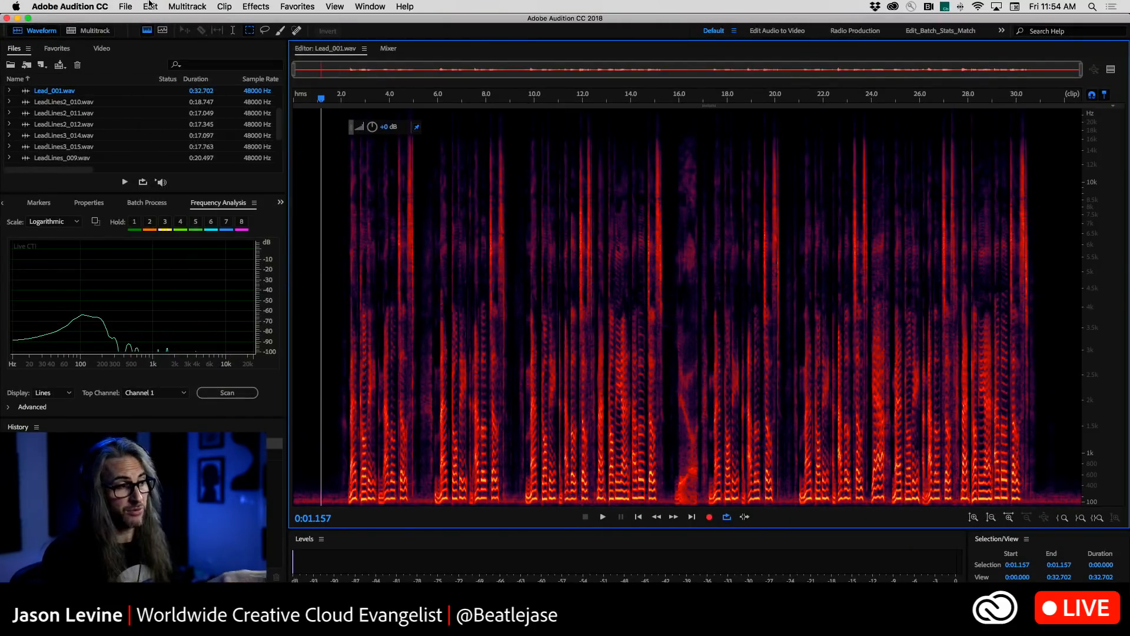
{"action": "left_click", "coordinate": [149, 6]}
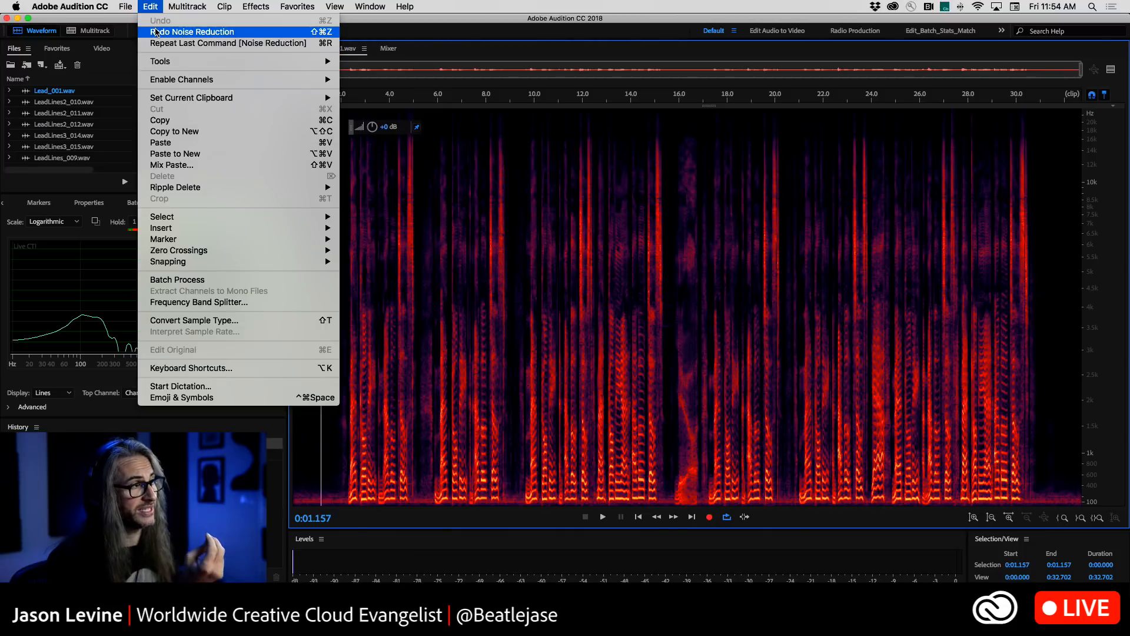
{"action": "left_click", "coordinate": [156, 30]}
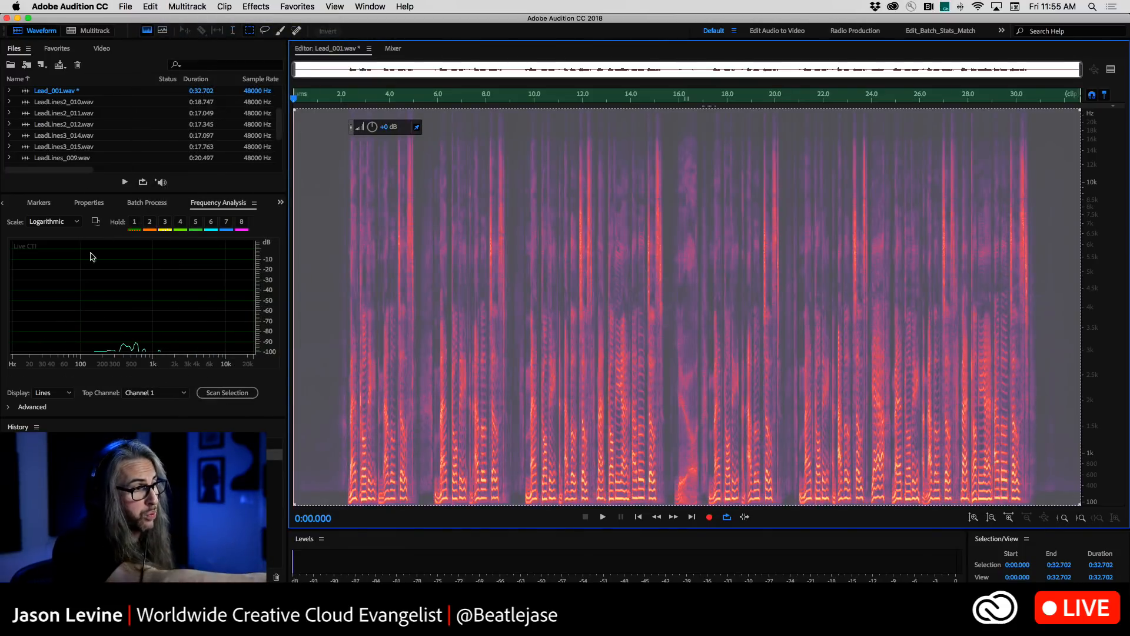
Compare the frequency spectrum of the clip's silent opening with that of the first two vocal phrases
{"action": "left_click", "coordinate": [331, 111]}
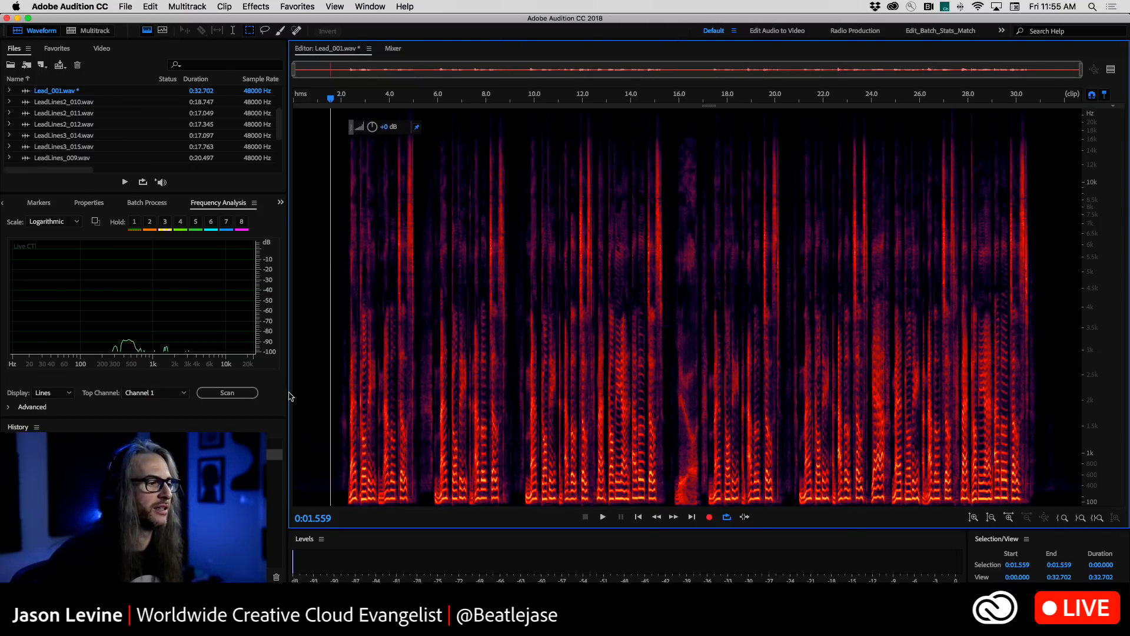
{"action": "left_click", "coordinate": [351, 404]}
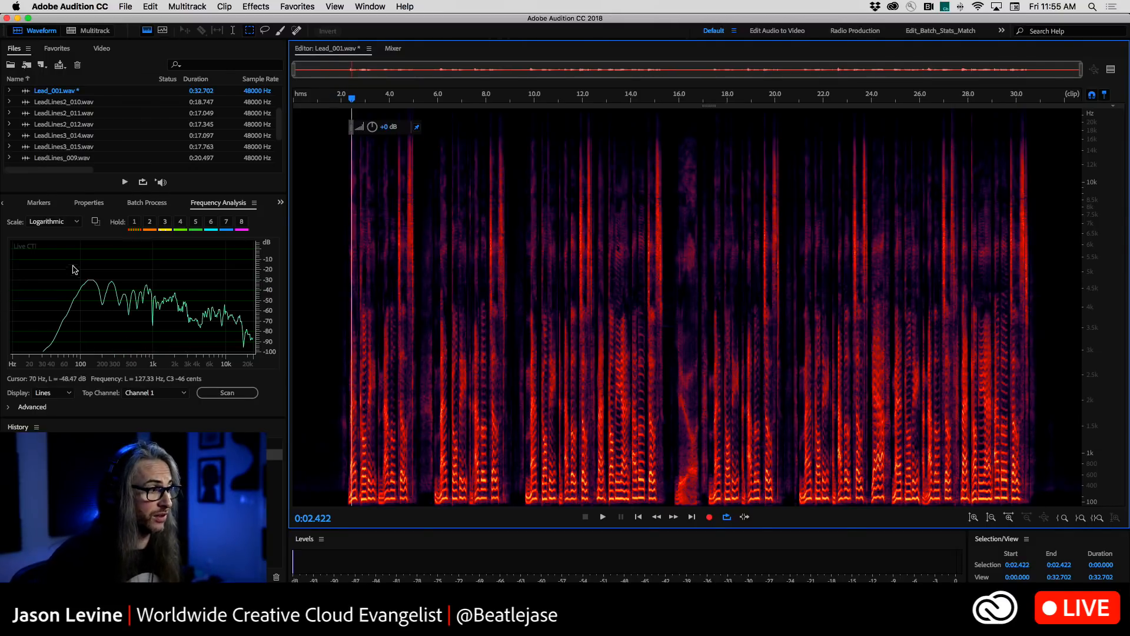
{"action": "left_click", "coordinate": [361, 434]}
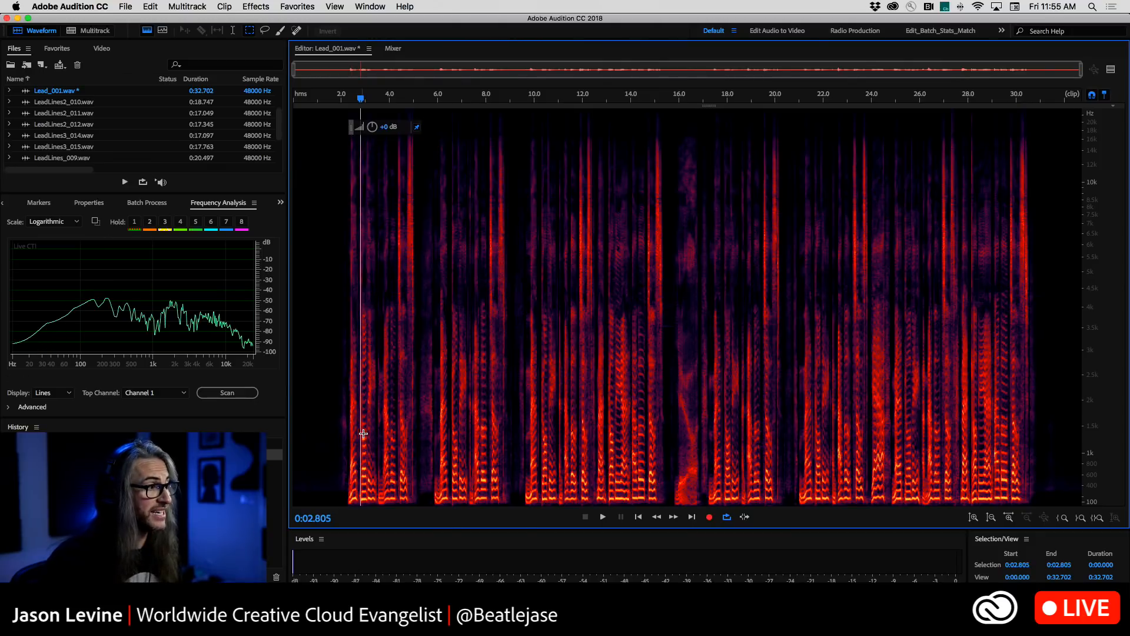
{"action": "left_click", "coordinate": [401, 438]}
{"action": "left_click", "coordinate": [448, 444]}
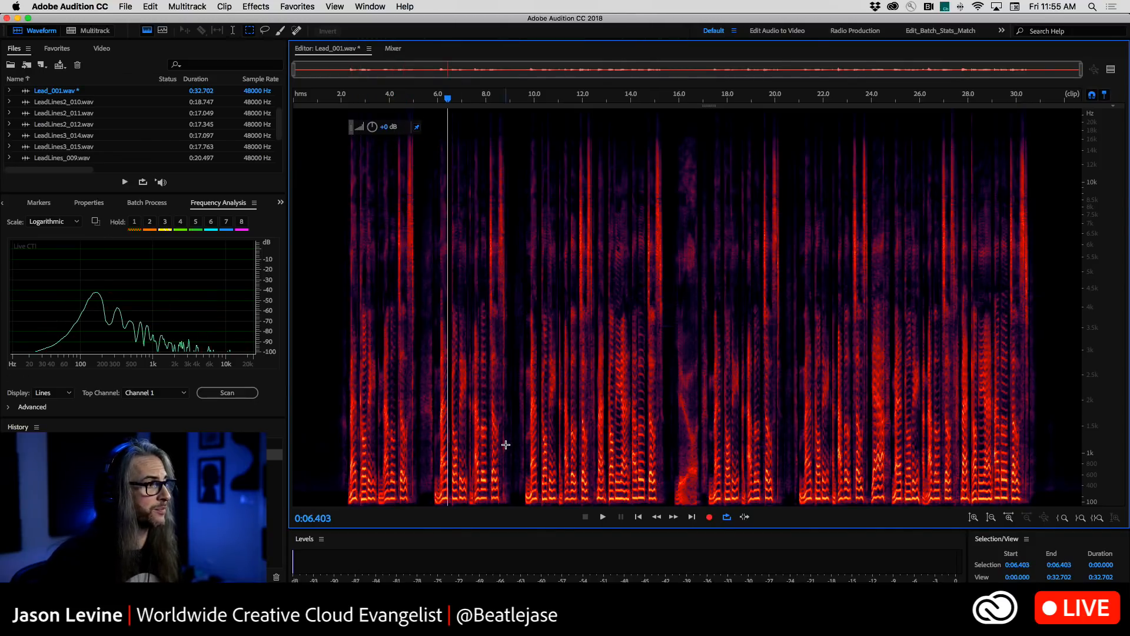
{"action": "left_click", "coordinate": [438, 444]}
{"action": "left_click", "coordinate": [328, 439]}
{"action": "left_click", "coordinate": [311, 436]}
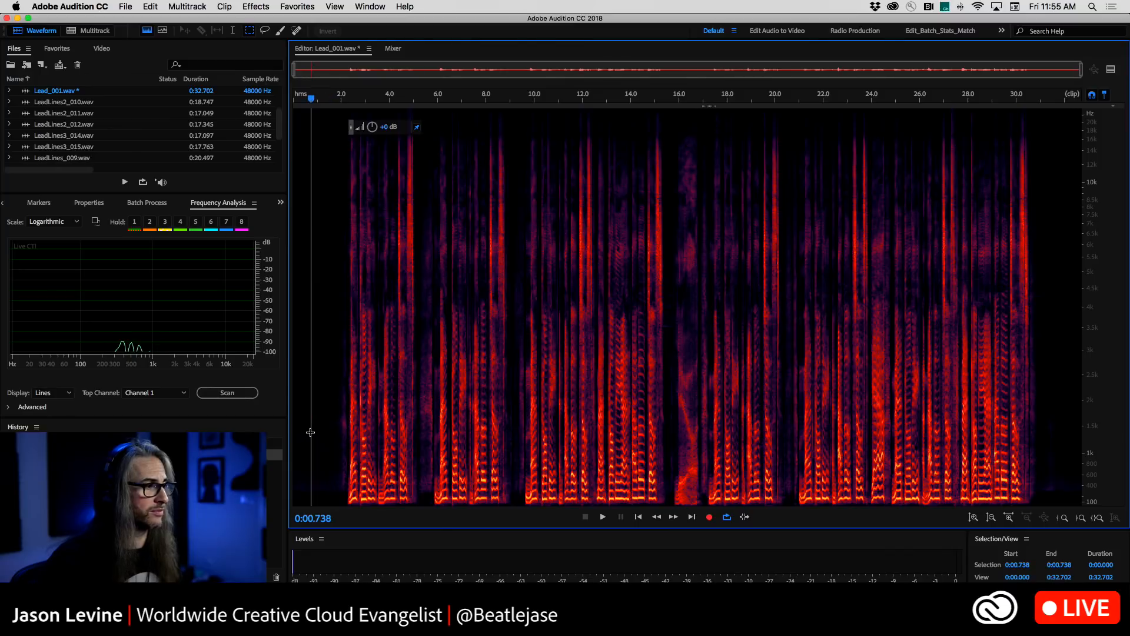
{"action": "left_click", "coordinate": [300, 434]}
{"action": "left_click", "coordinate": [316, 435]}
{"action": "left_click", "coordinate": [340, 438]}
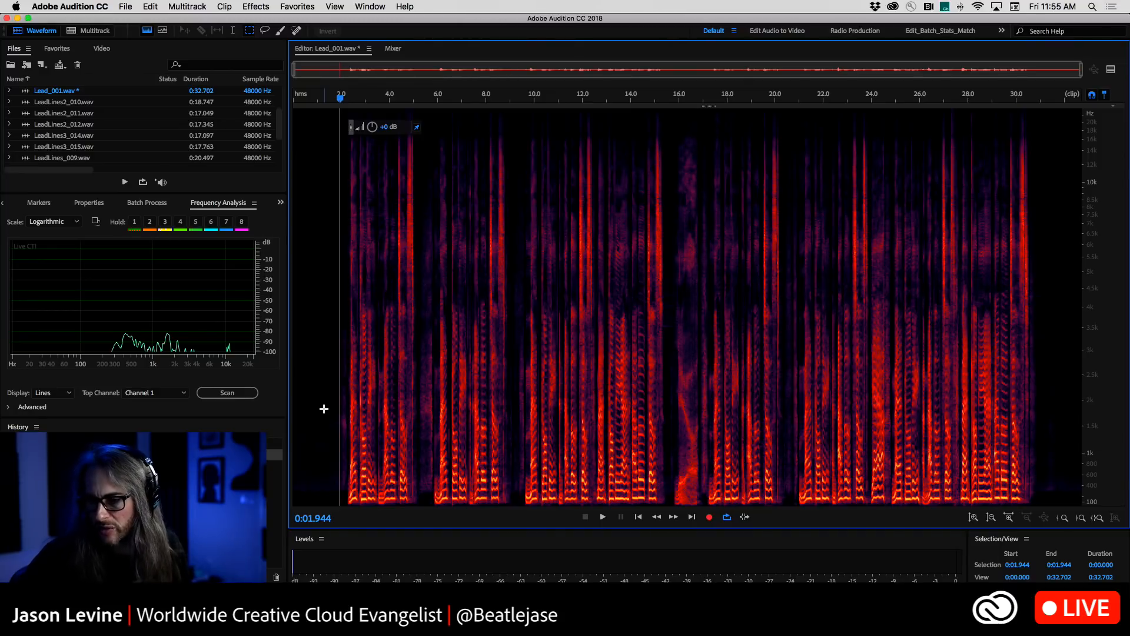
Play the noise-reduced vocal from about 1.3 s in the silent opening through the end of the third phrase
{"action": "left_click", "coordinate": [325, 381]}
{"action": "key", "text": "space"}
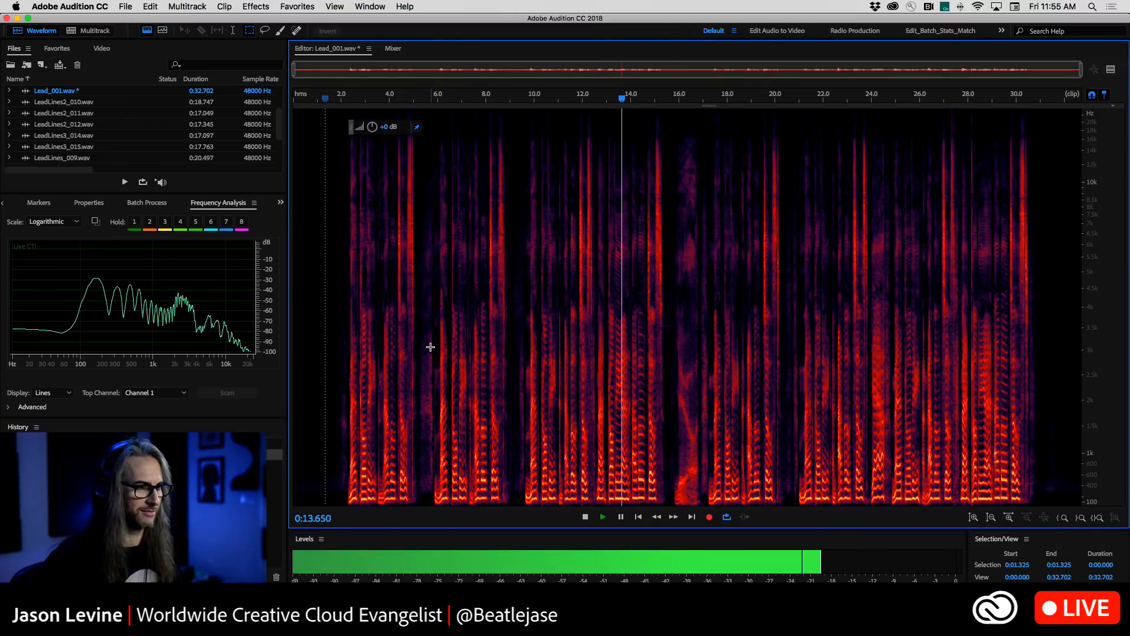
{"action": "key", "text": "space"}
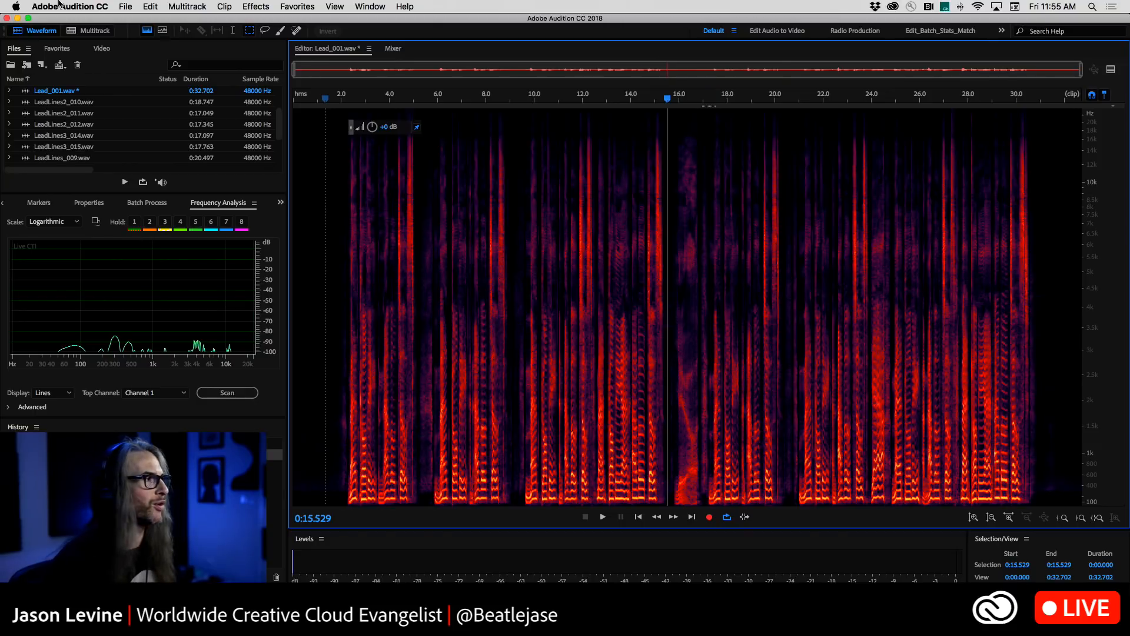
Check the multitrack session, reopen the Lead_001 clip in the waveform editor, and save the file
{"action": "left_click", "coordinate": [86, 30]}
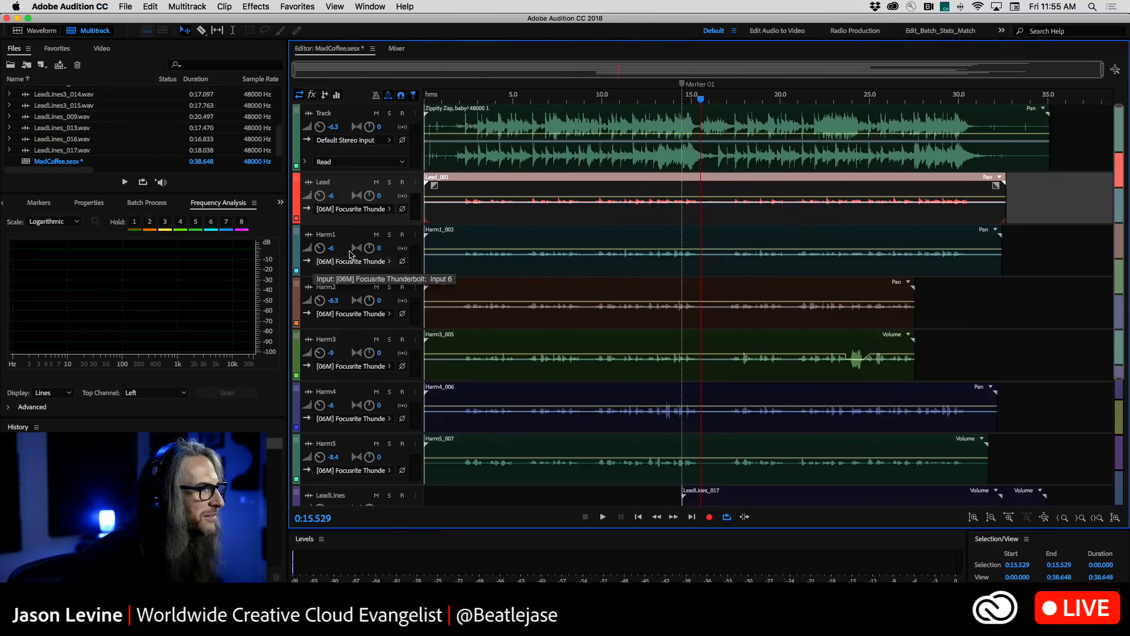
{"action": "double_click", "coordinate": [457, 195]}
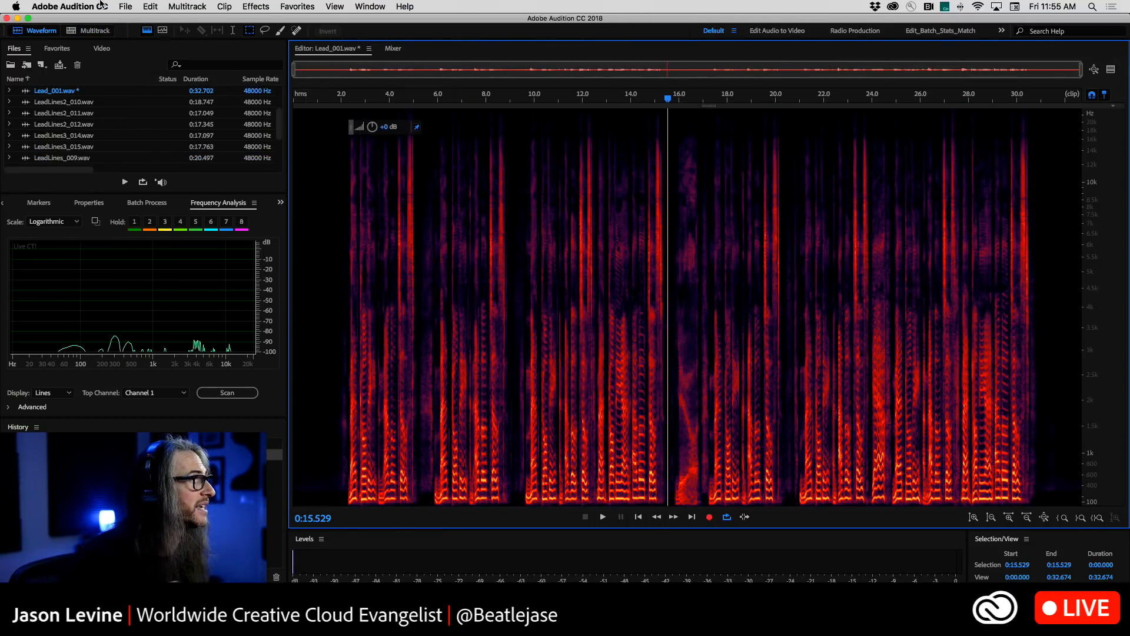
{"action": "left_click", "coordinate": [125, 5]}
{"action": "left_click", "coordinate": [176, 143]}
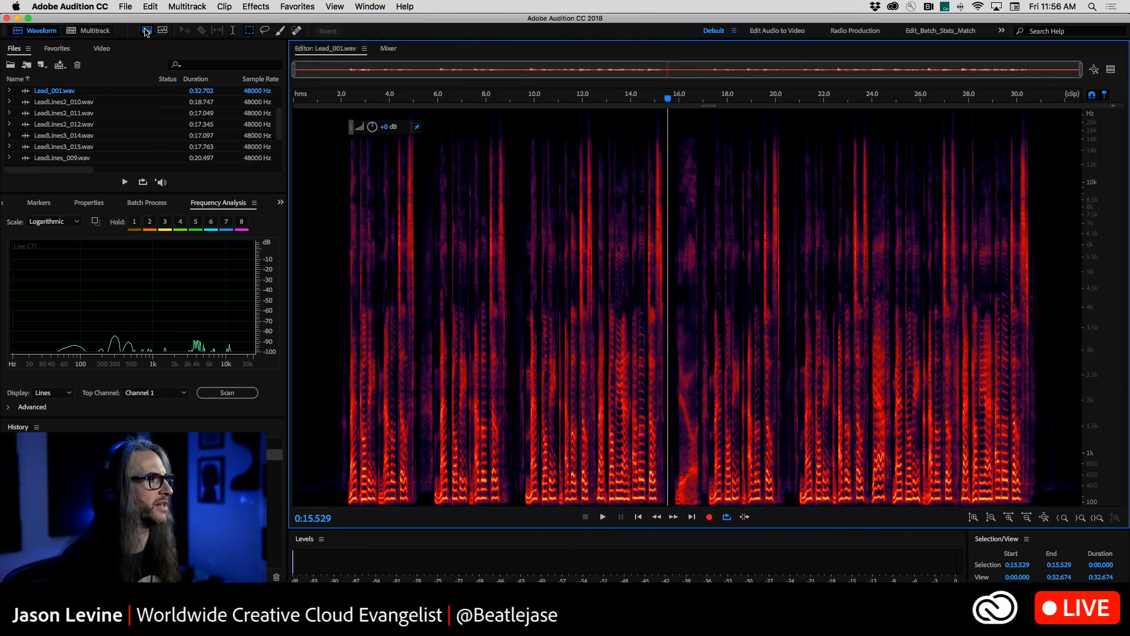
Hide the spectral display and audition the gaps after the first, second and third vocal phrases
{"action": "left_click", "coordinate": [147, 31]}
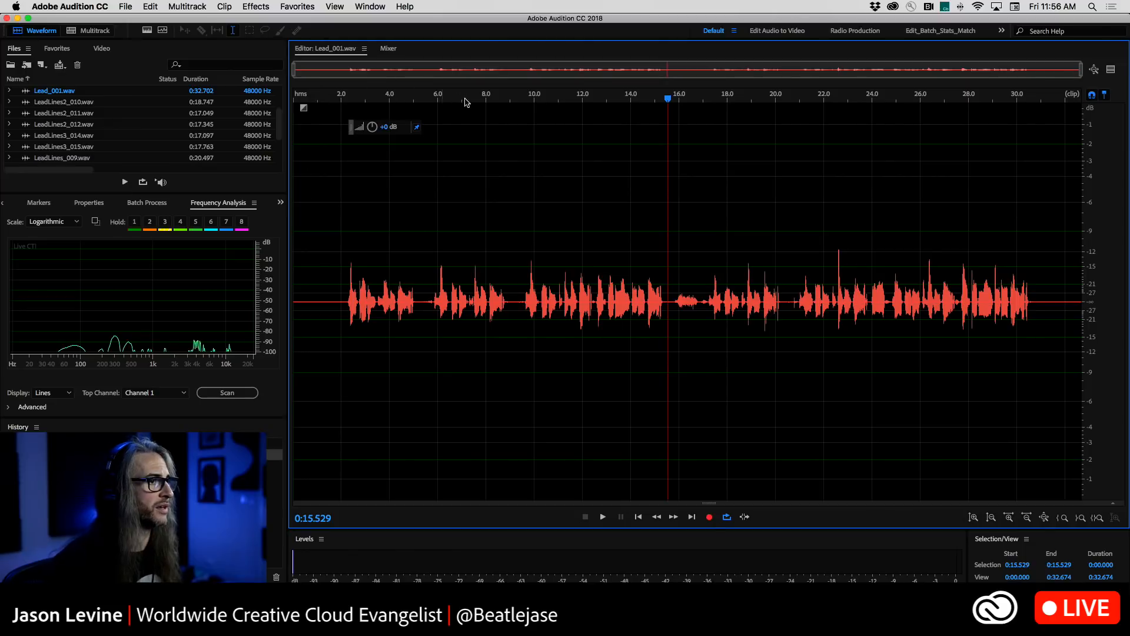
{"action": "key", "text": "space"}
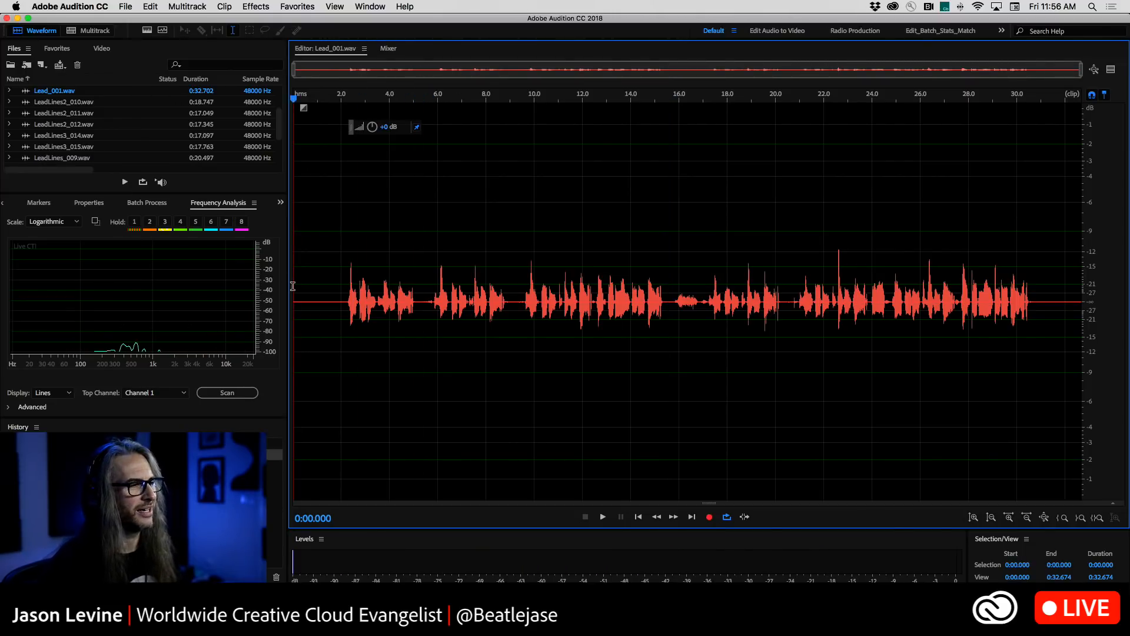
{"action": "left_click", "coordinate": [414, 268]}
{"action": "key", "text": "space"}
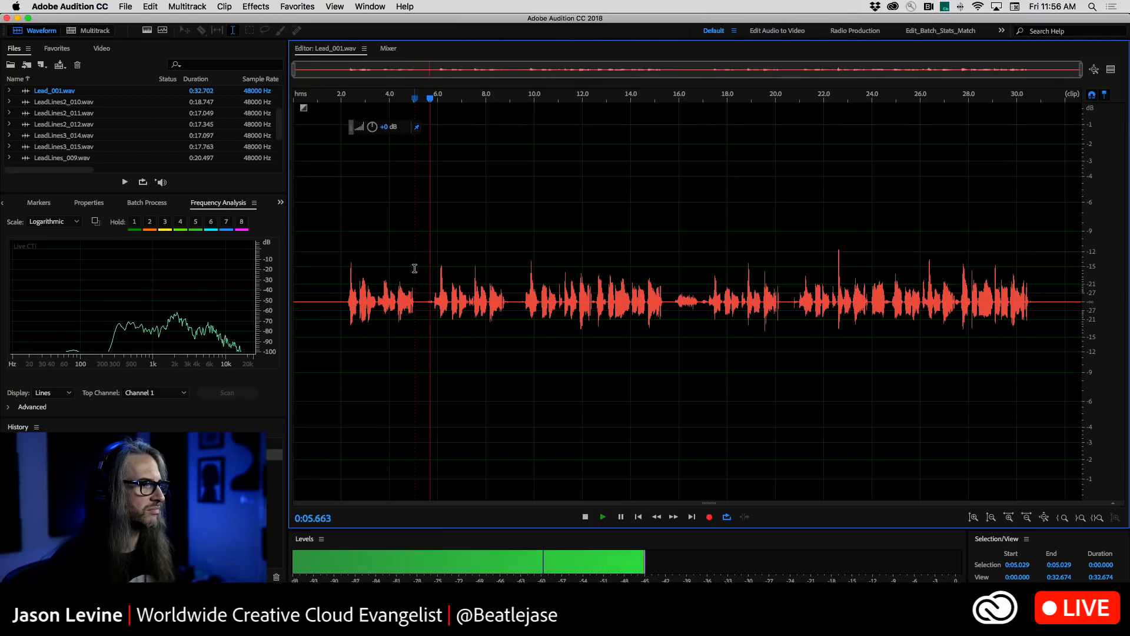
{"action": "left_click", "coordinate": [511, 263]}
{"action": "key", "text": "space"}
{"action": "key", "text": "space"}
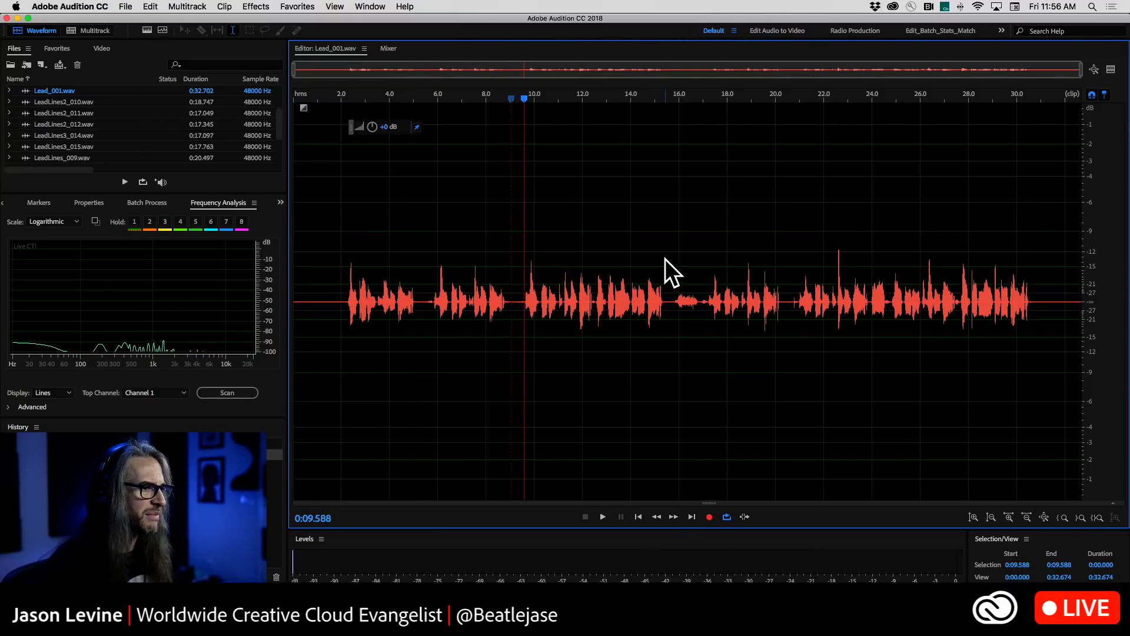
{"action": "left_click", "coordinate": [662, 260]}
{"action": "key", "text": "space"}
{"action": "key", "text": "space"}
{"action": "left_click", "coordinate": [408, 248]}
{"action": "key", "text": "space"}
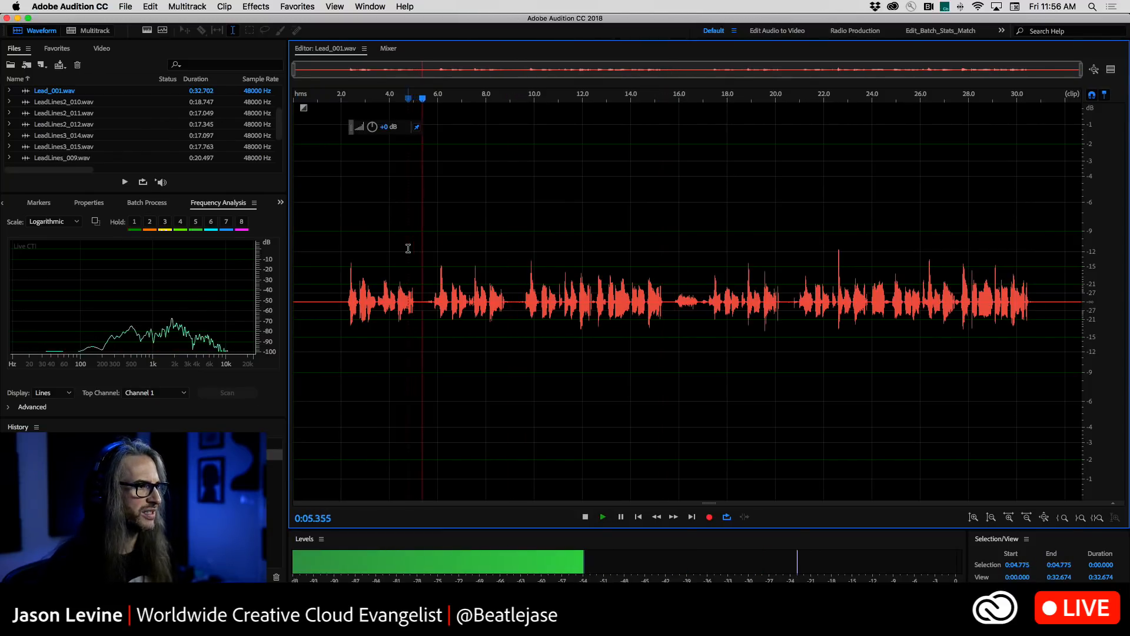
{"action": "key", "text": "space"}
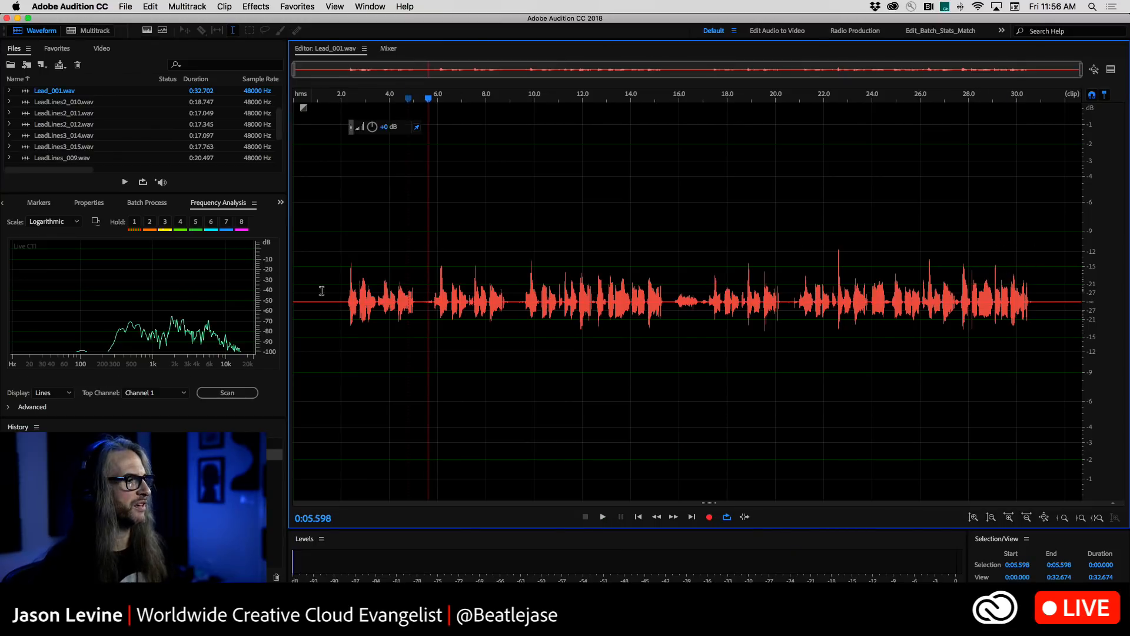
Try a fade-in over the clip's silent opening, play the clip's start and ending, and undo the fade
{"action": "left_click_drag", "start_coordinate": [302, 107], "coordinate": [355, 209]}
{"action": "key", "text": "Home"}
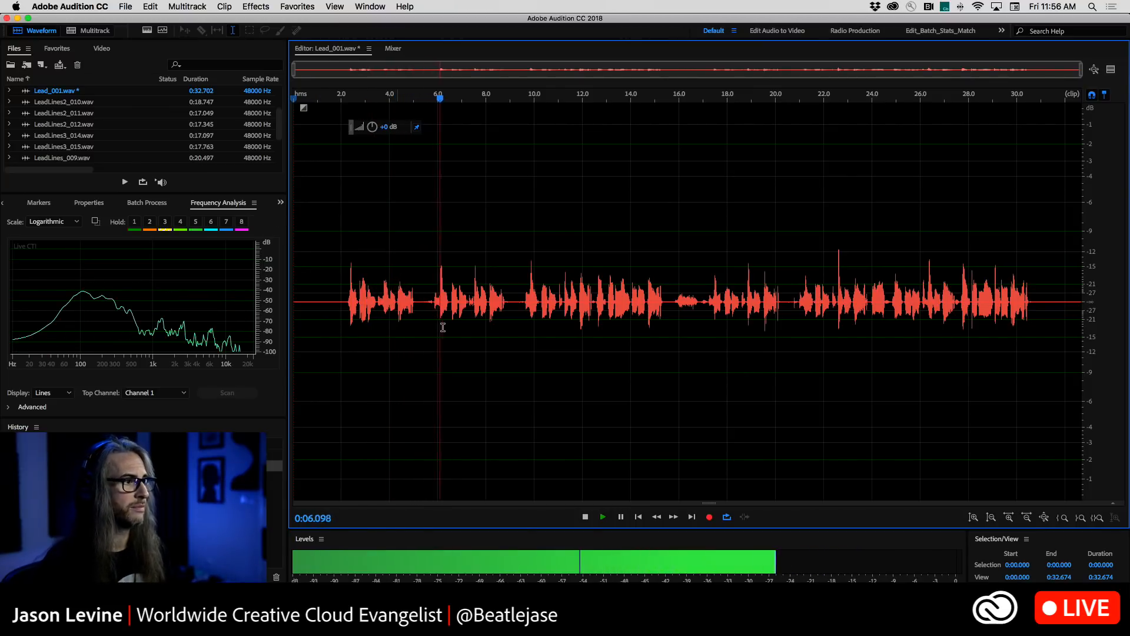
{"action": "key", "text": "space"}
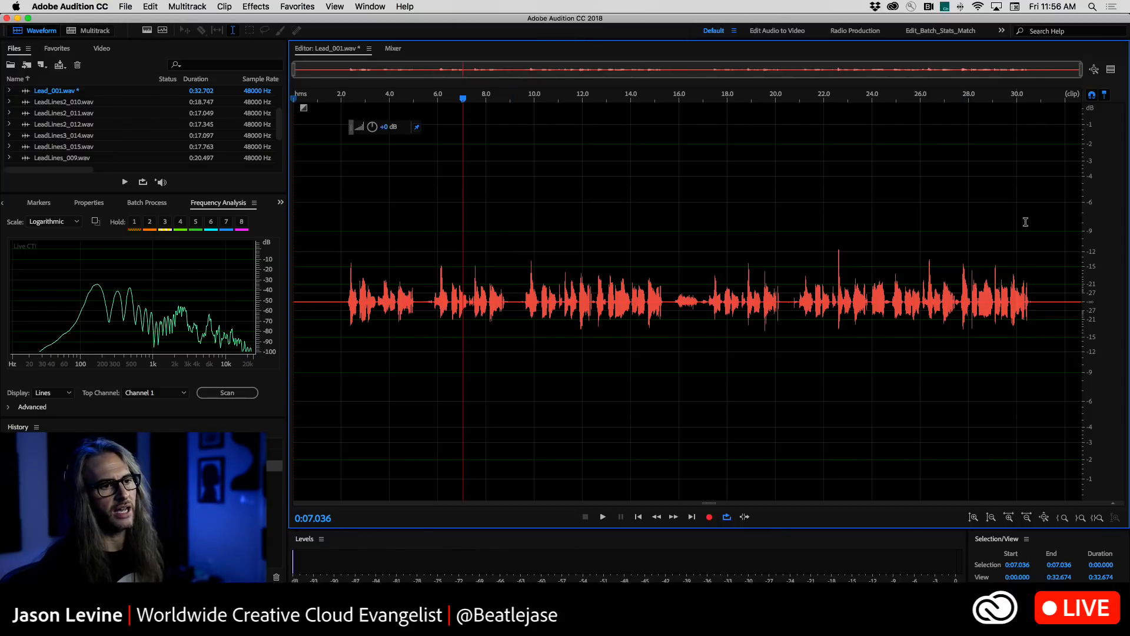
{"action": "left_click", "coordinate": [994, 216]}
{"action": "key", "text": "space"}
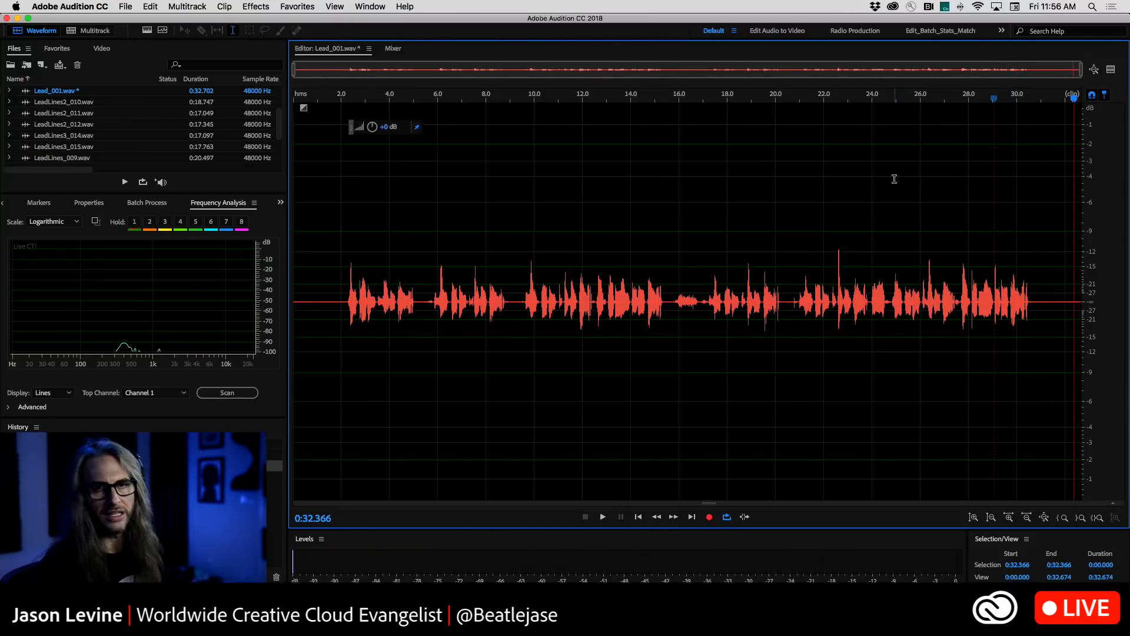
{"action": "key", "text": "super+z"}
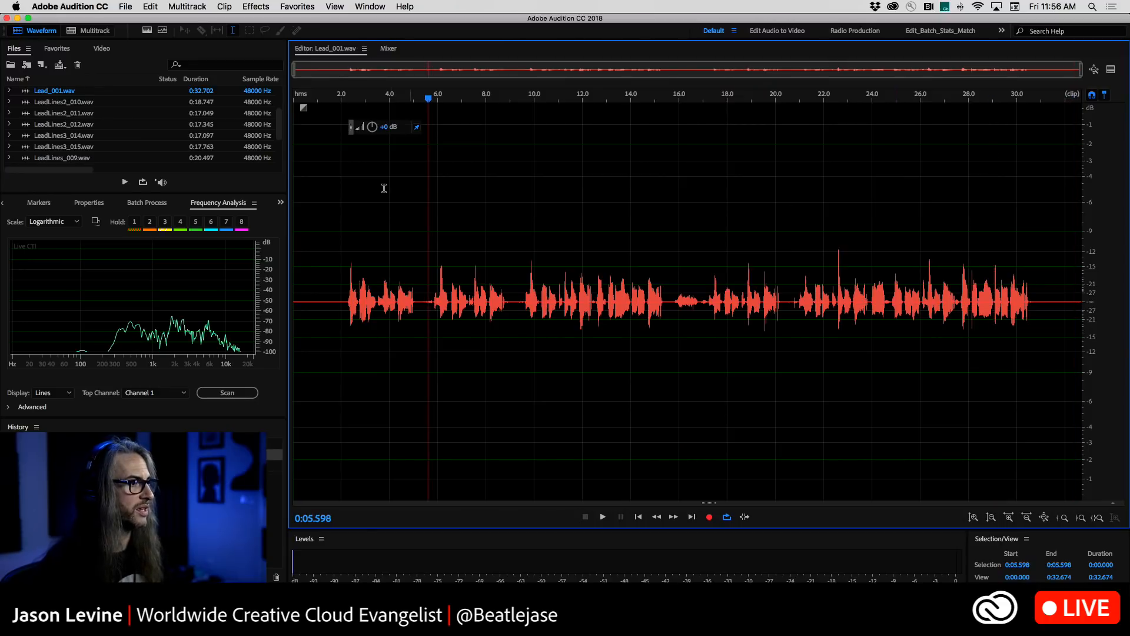
Open the Dynamics effect and preview the clip from the beginning with AutoGate at a -41.9 dB threshold
{"action": "left_click", "coordinate": [313, 235]}
{"action": "key", "text": "space"}
{"action": "key", "text": "space"}
{"action": "left_click", "coordinate": [253, 5]}
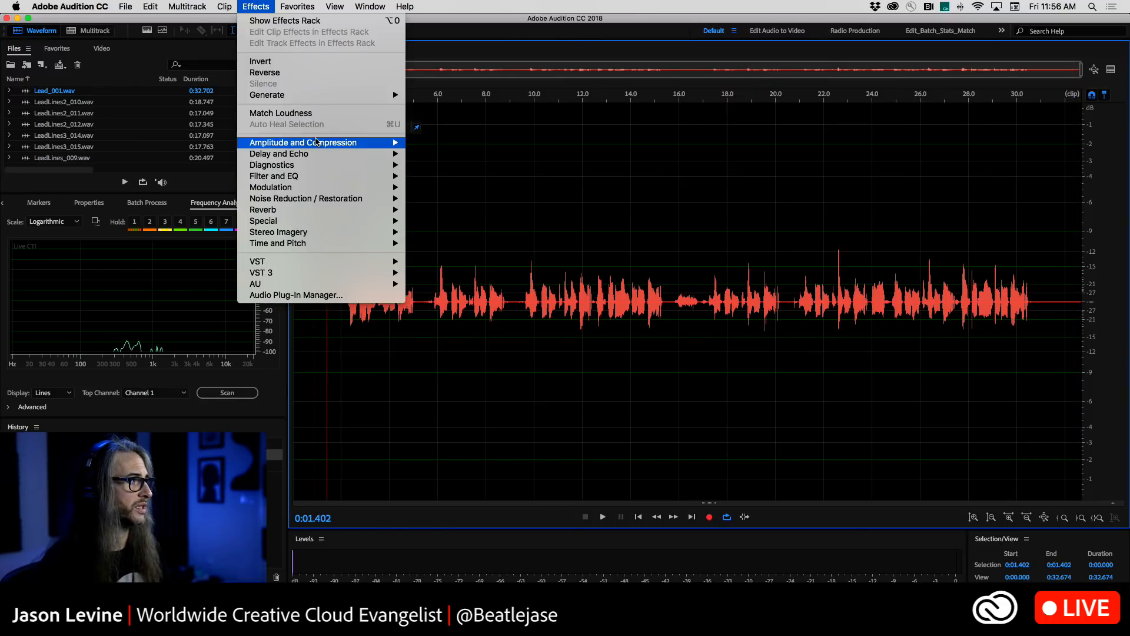
{"action": "mouse_move", "coordinate": [318, 143]}
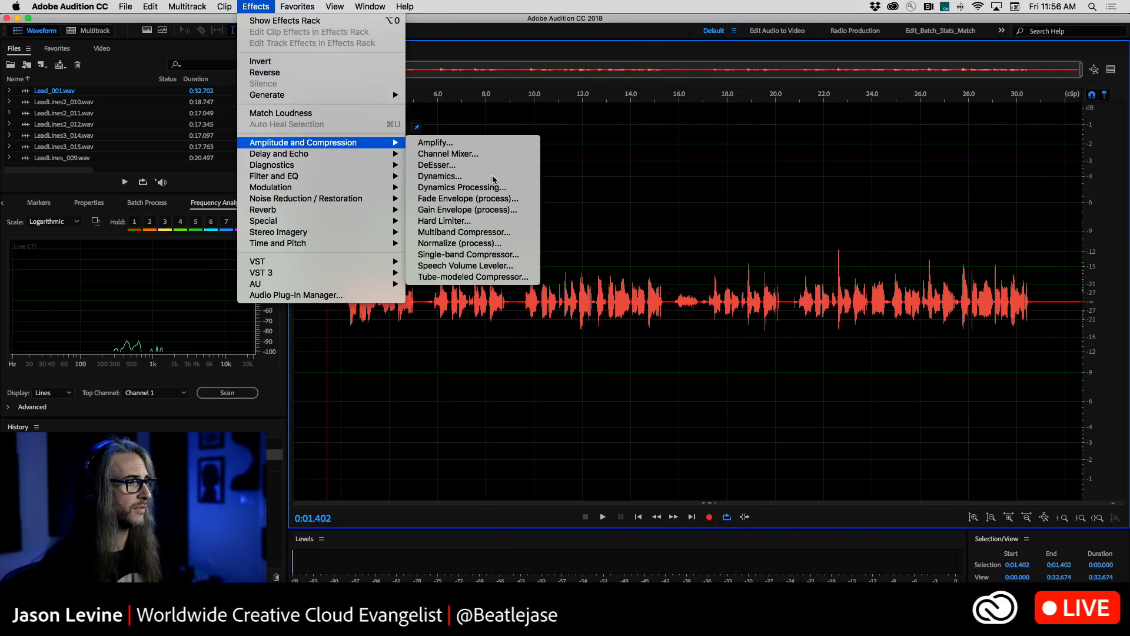
{"action": "left_click", "coordinate": [463, 176]}
{"action": "left_click_drag", "start_coordinate": [674, 106], "coordinate": [647, 78]}
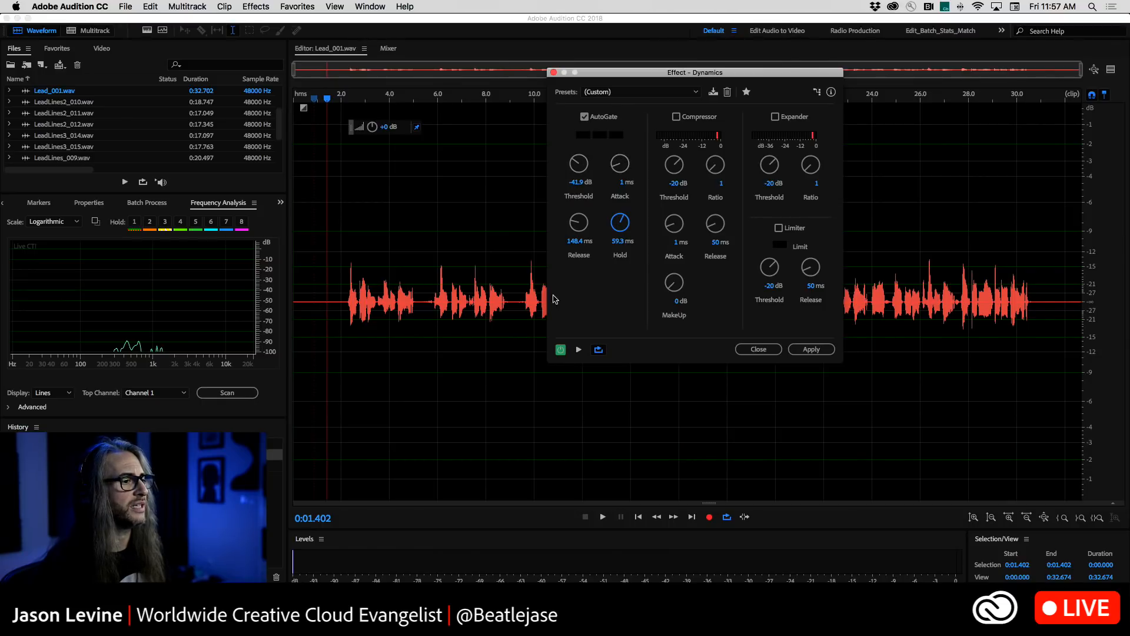
{"action": "left_click_drag", "start_coordinate": [328, 104], "coordinate": [276, 101]}
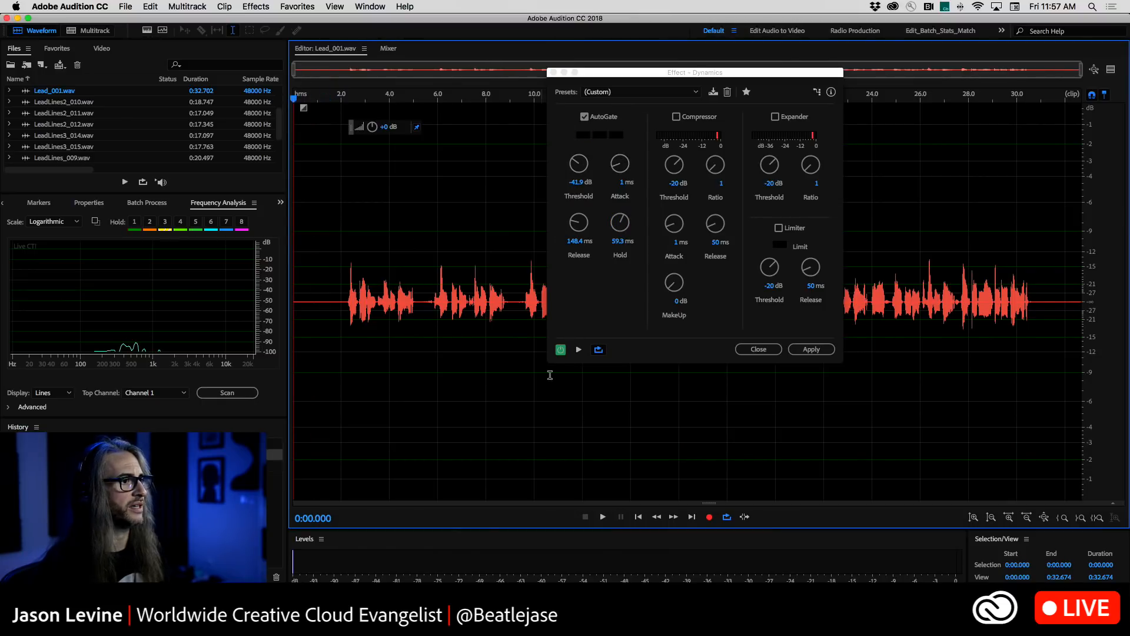
{"action": "left_click", "coordinate": [578, 350]}
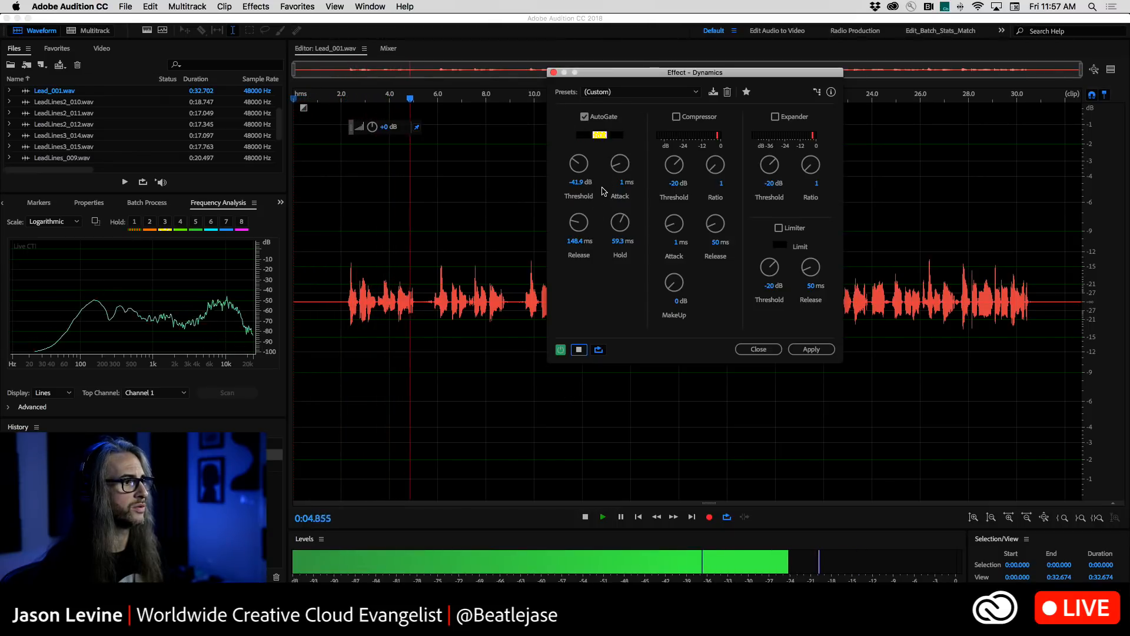
Set the AutoGate release to 195.5 ms, hold to 62.1 ms and threshold to -40.3 dB while previewing, and stop the preview
{"action": "left_click_drag", "start_coordinate": [582, 226], "coordinate": [617, 222]}
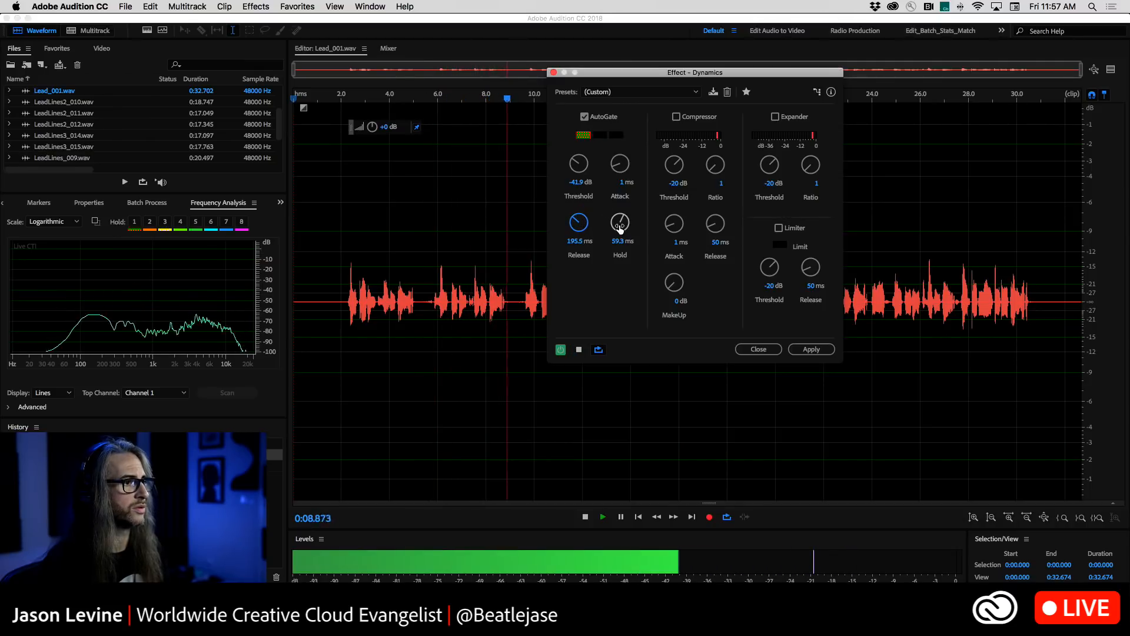
{"action": "left_click_drag", "start_coordinate": [579, 165], "coordinate": [579, 162]}
{"action": "left_click_drag", "start_coordinate": [606, 73], "coordinate": [774, 69]}
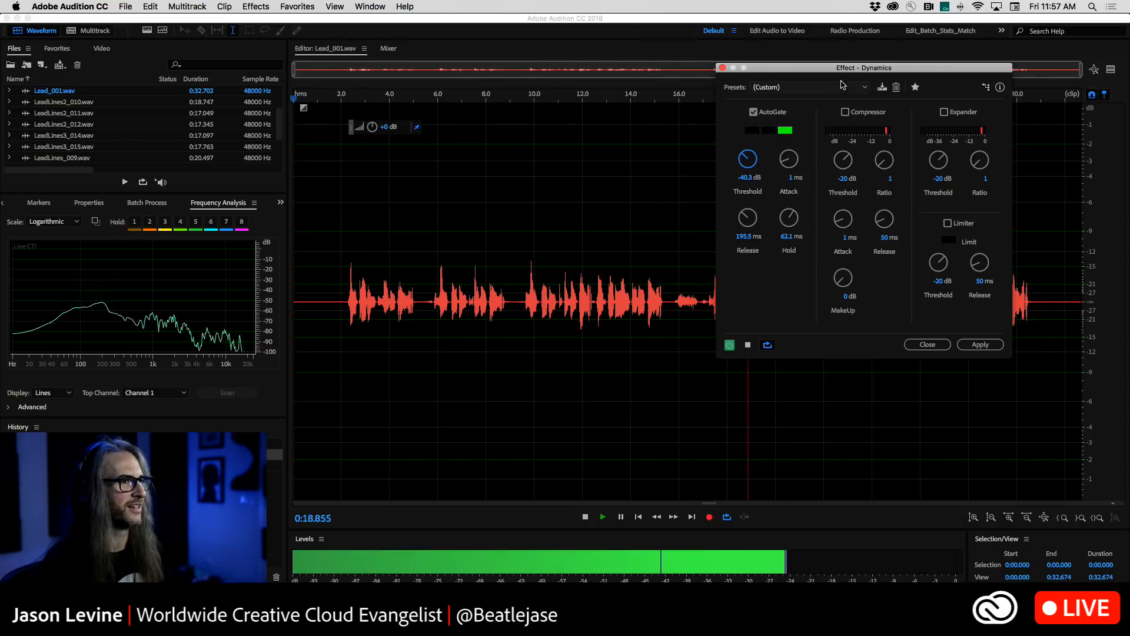
{"action": "left_click_drag", "start_coordinate": [811, 68], "coordinate": [486, 71]}
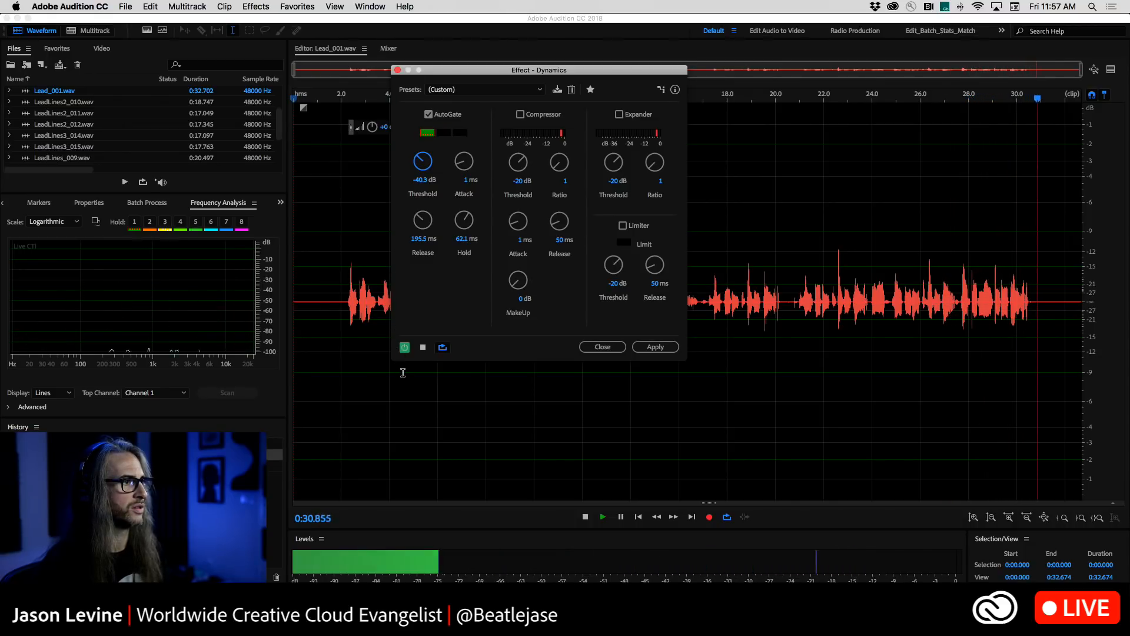
{"action": "left_click", "coordinate": [423, 347]}
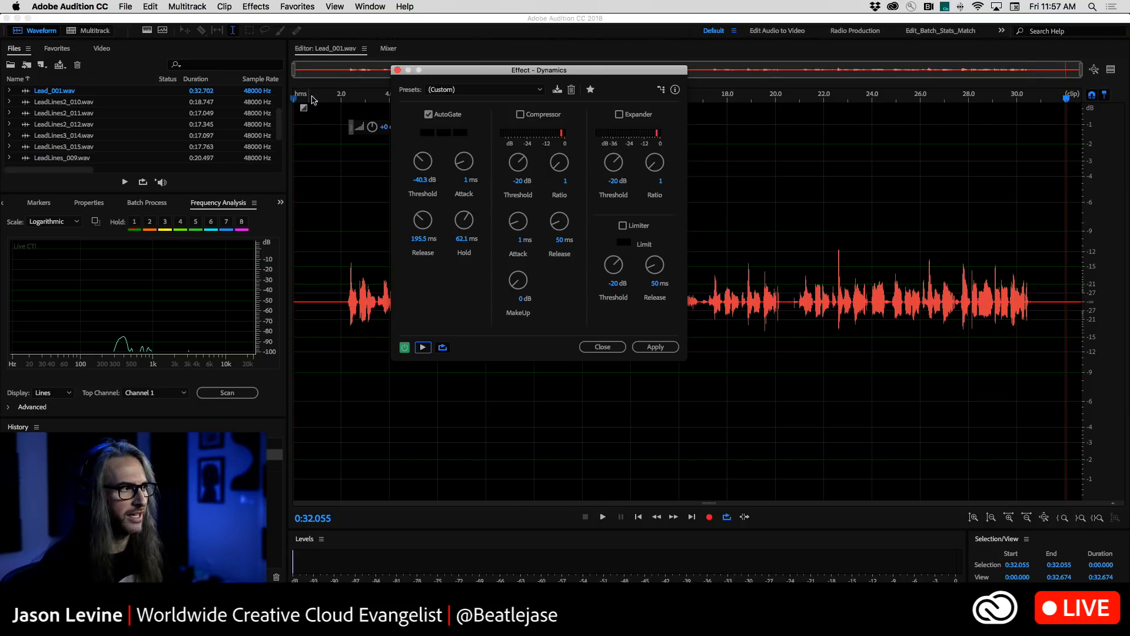
Compare the clip's opening phrases with the Dynamics effect bypassed and enabled
{"action": "left_click", "coordinate": [330, 100]}
{"action": "left_click", "coordinate": [404, 348]}
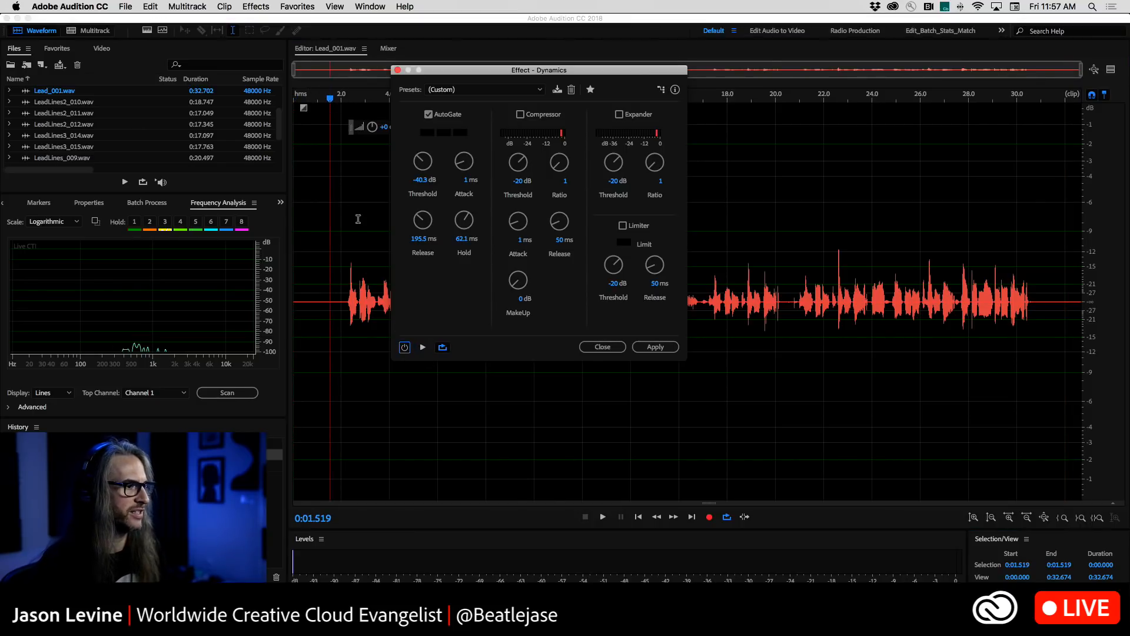
{"action": "left_click", "coordinate": [422, 348]}
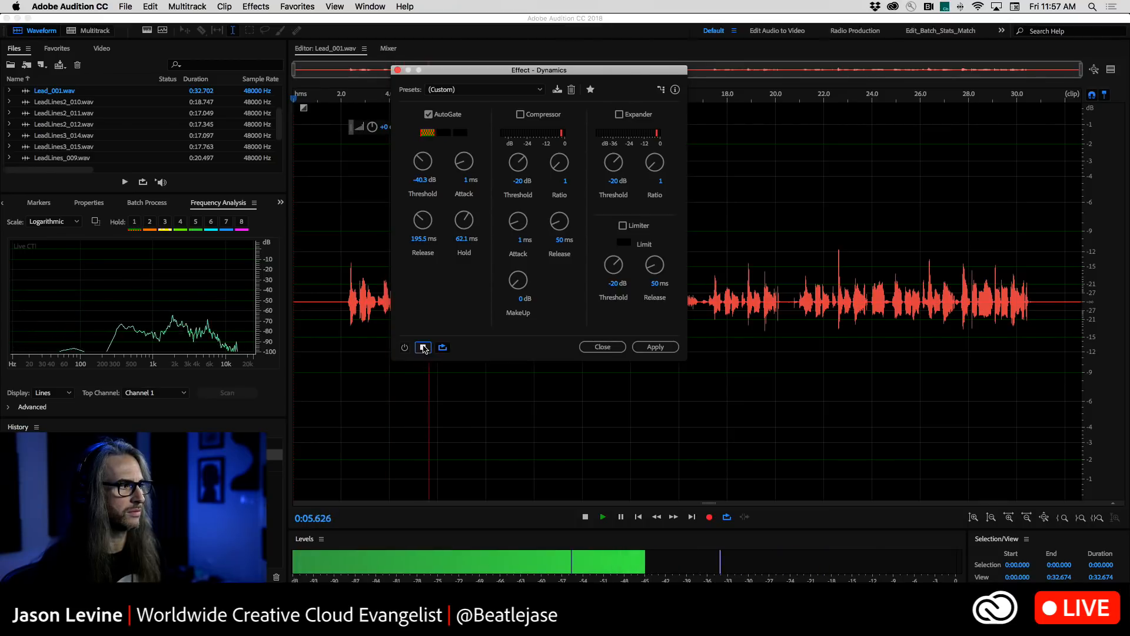
{"action": "left_click", "coordinate": [423, 348]}
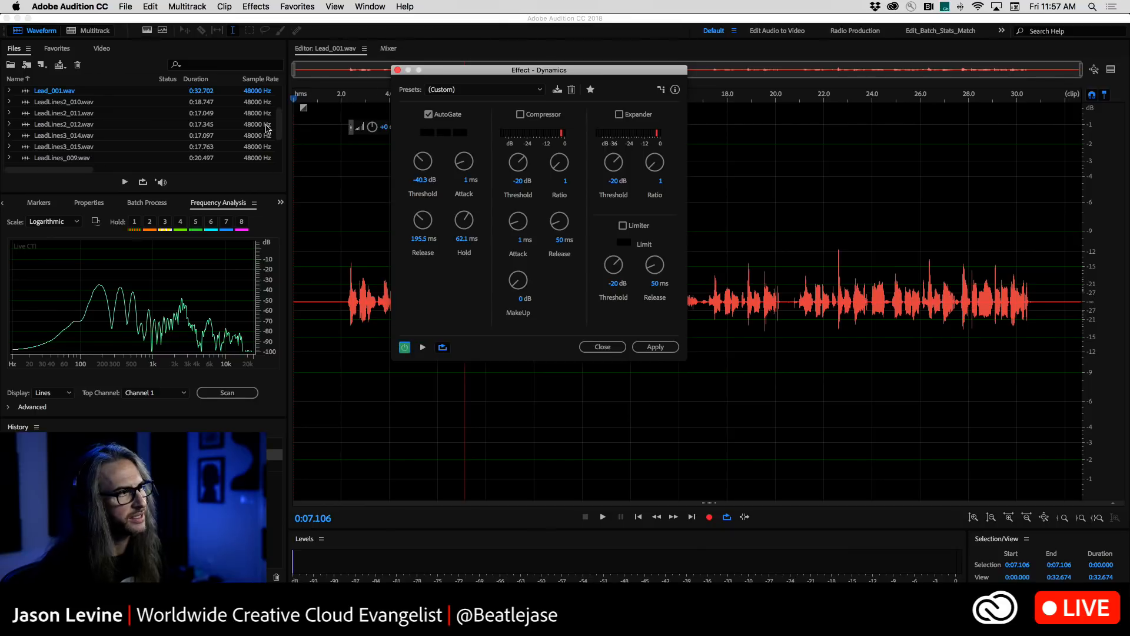
{"action": "left_click", "coordinate": [323, 102]}
{"action": "left_click", "coordinate": [424, 347]}
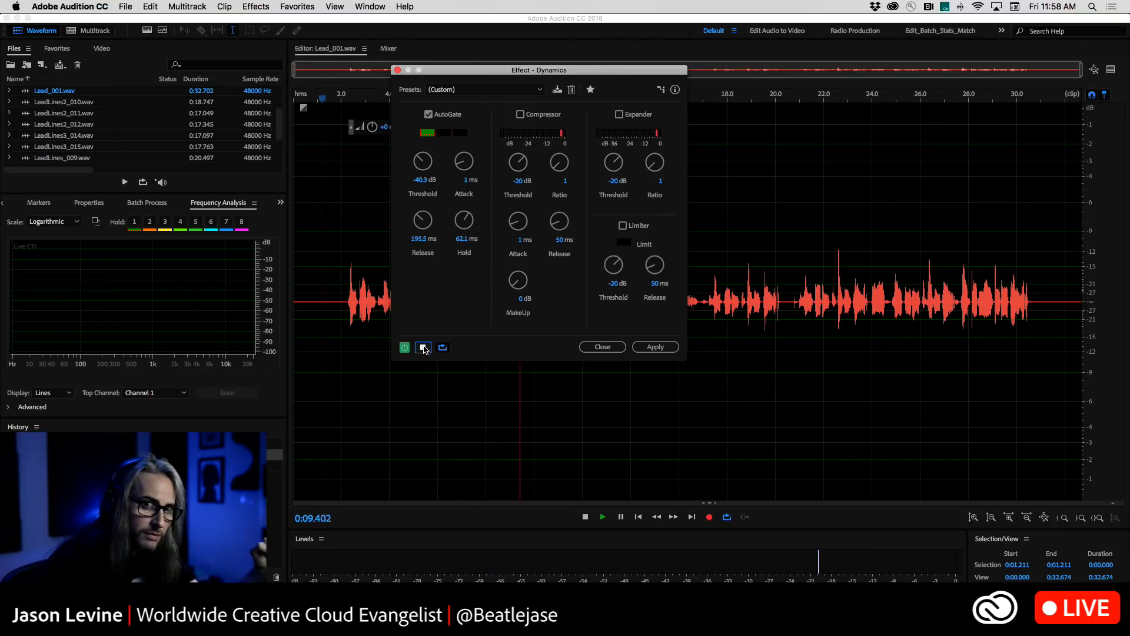
{"action": "left_click", "coordinate": [423, 347]}
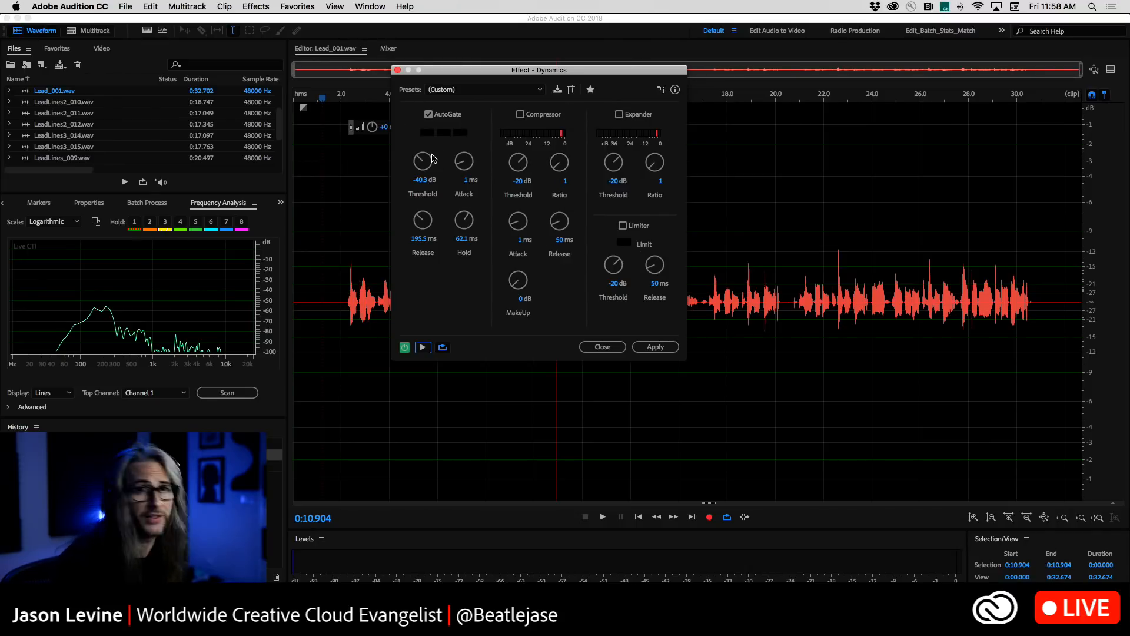
Apply the AutoGate settings to the whole clip and audition the result from about 1.7 s and 15.5 s
{"action": "left_click", "coordinate": [656, 348]}
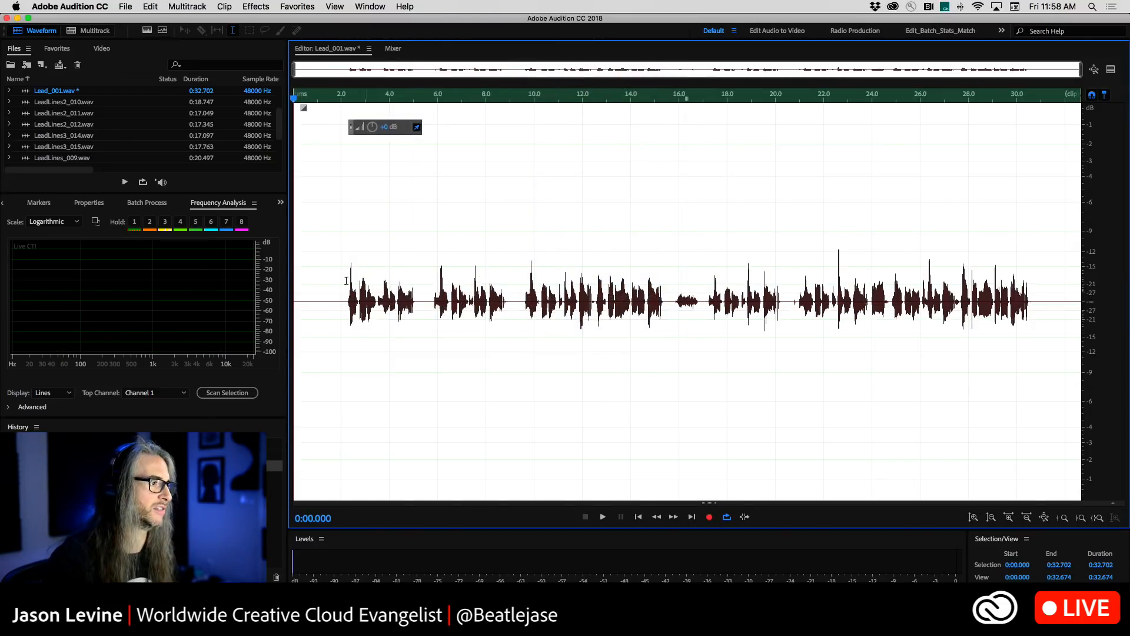
{"action": "left_click", "coordinate": [334, 272]}
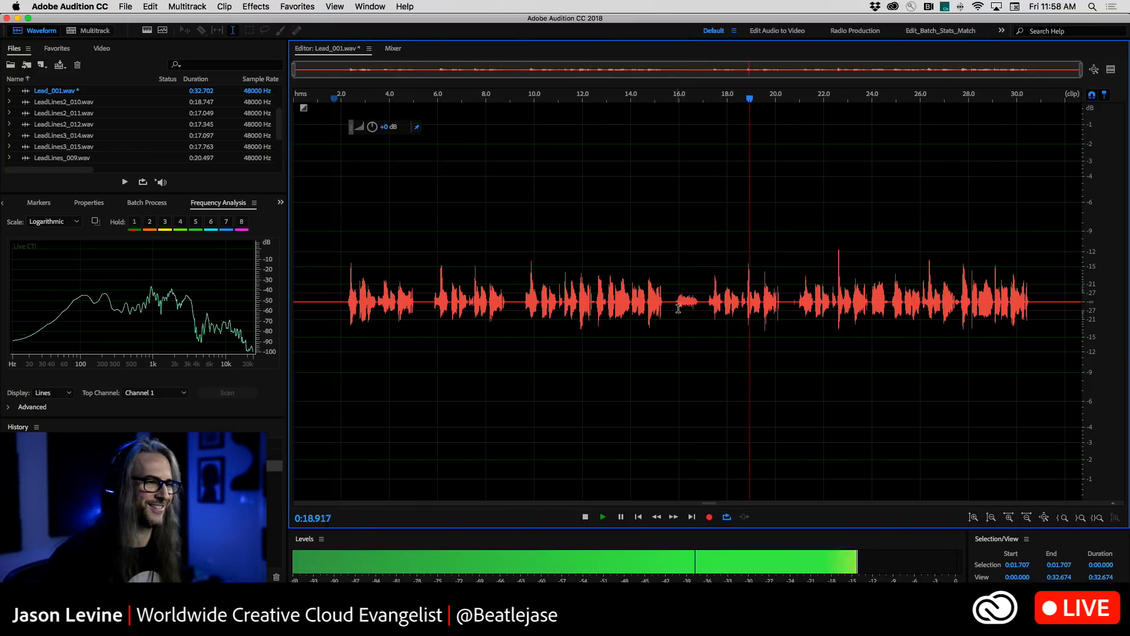
{"action": "left_click", "coordinate": [667, 325]}
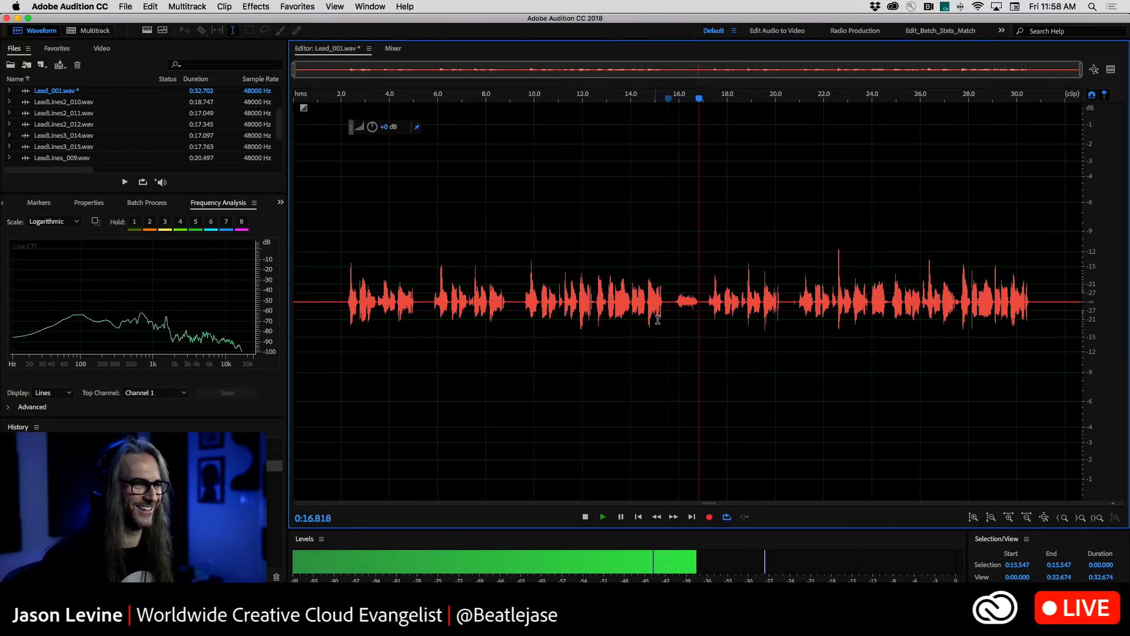
{"action": "key", "text": "space"}
Select the quiet phrase from about 15.66 s to 17.02 s, play it, and copy it to a new file
{"action": "left_click_drag", "start_coordinate": [671, 298], "coordinate": [702, 306]}
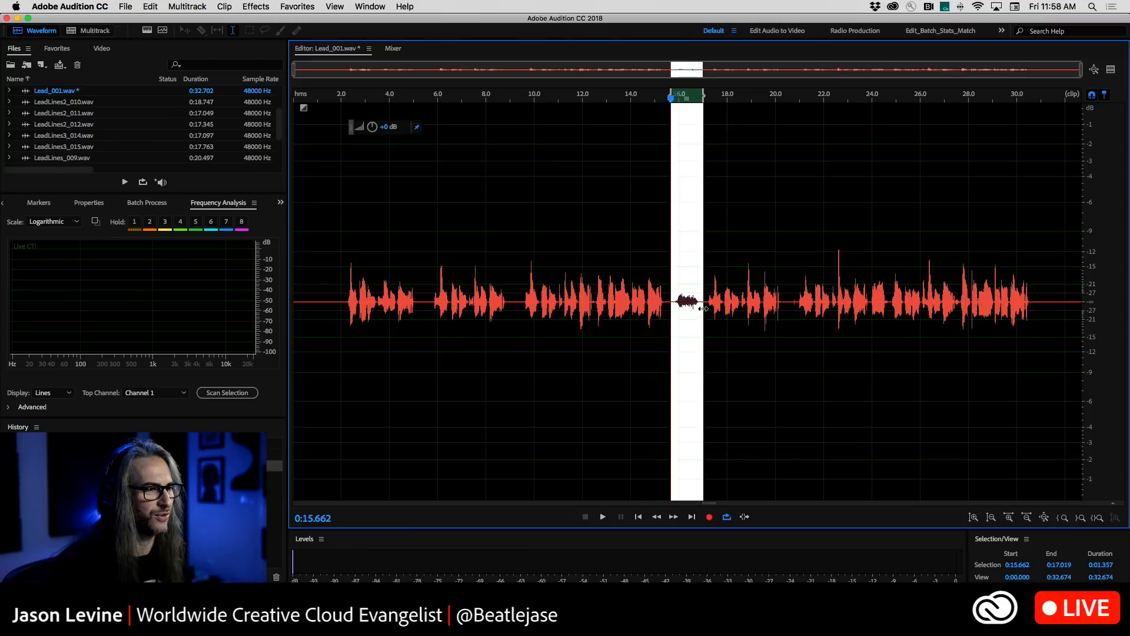
{"action": "key", "text": "space"}
{"action": "right_click", "coordinate": [686, 275]}
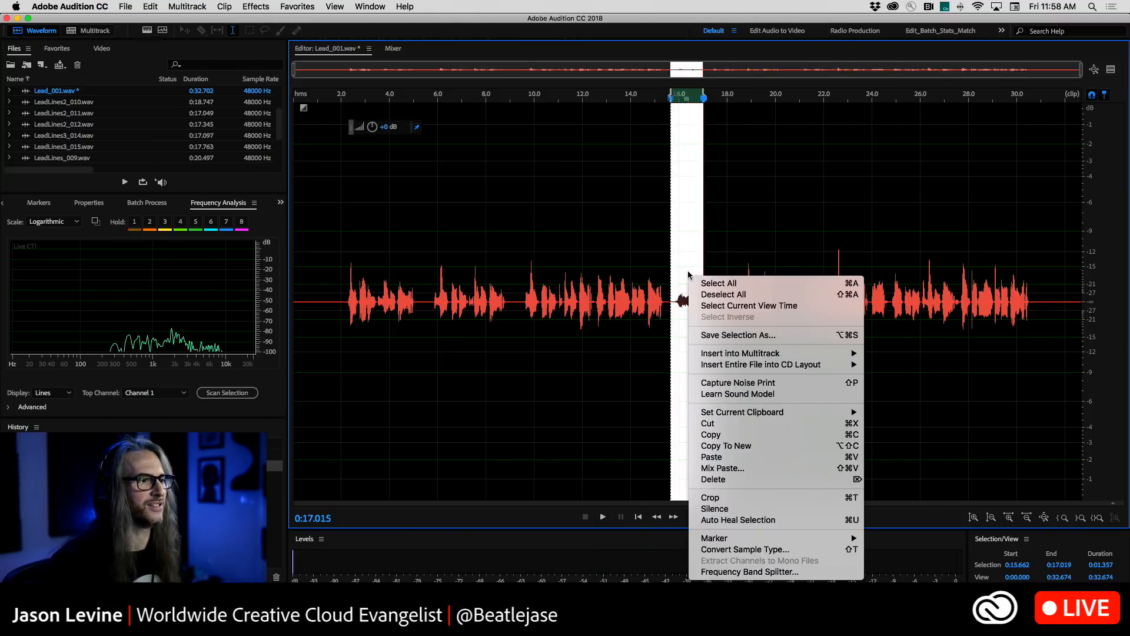
{"action": "left_click", "coordinate": [783, 448]}
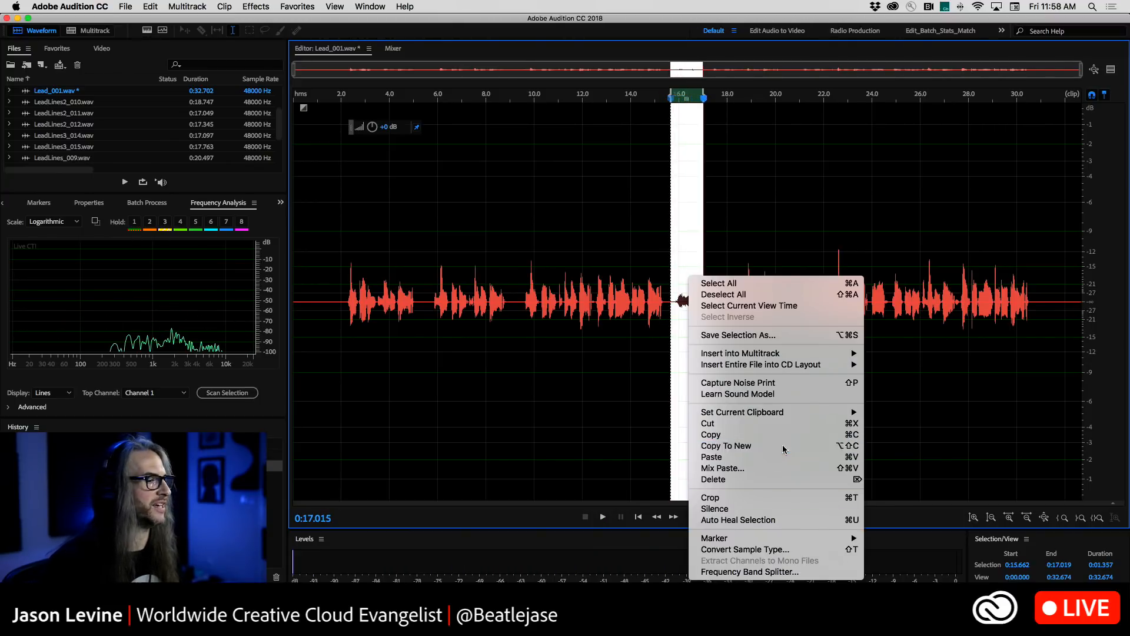
Start saving the copied phrase as a new file and choose the Desktop folder MadCoffee/MadCoffee as its location
{"action": "left_click", "coordinate": [124, 6]}
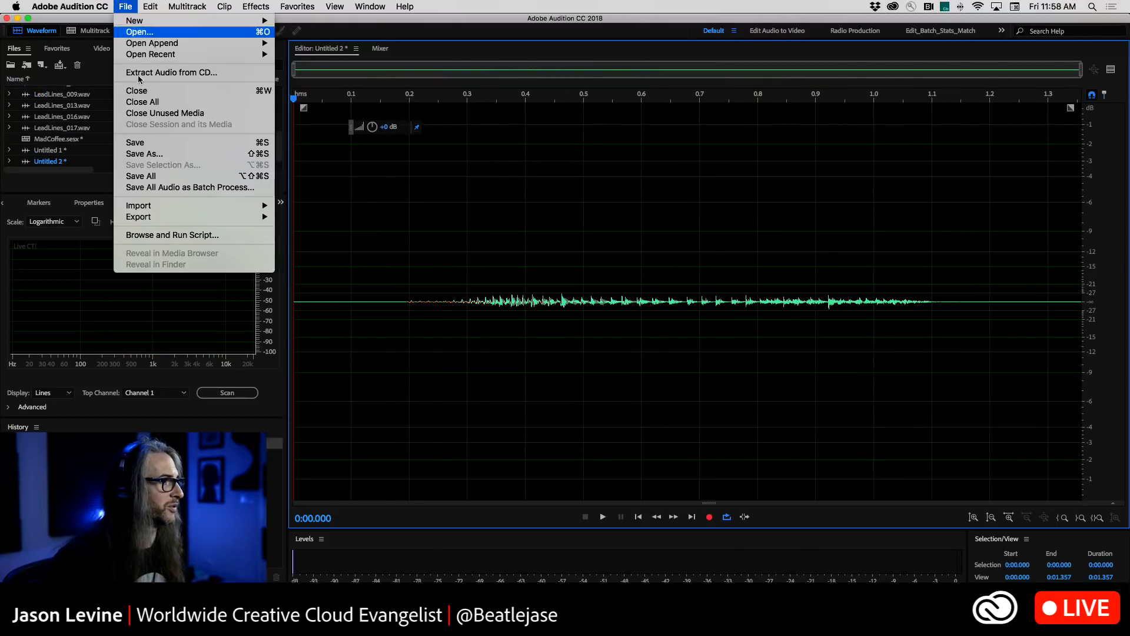
{"action": "left_click", "coordinate": [192, 155]}
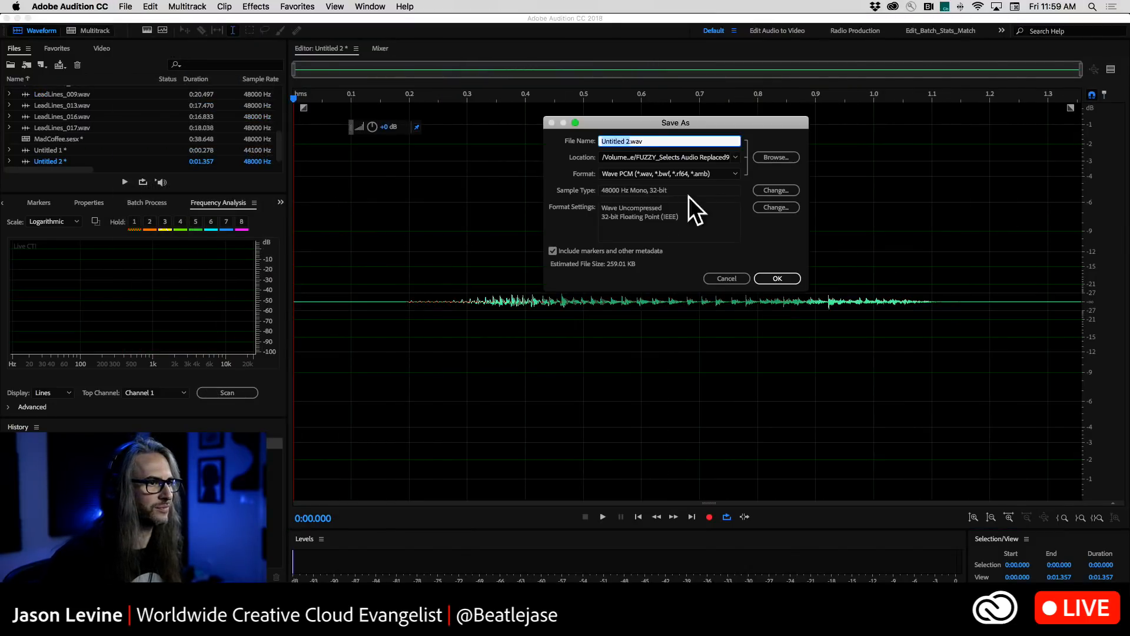
{"action": "left_click", "coordinate": [734, 157]}
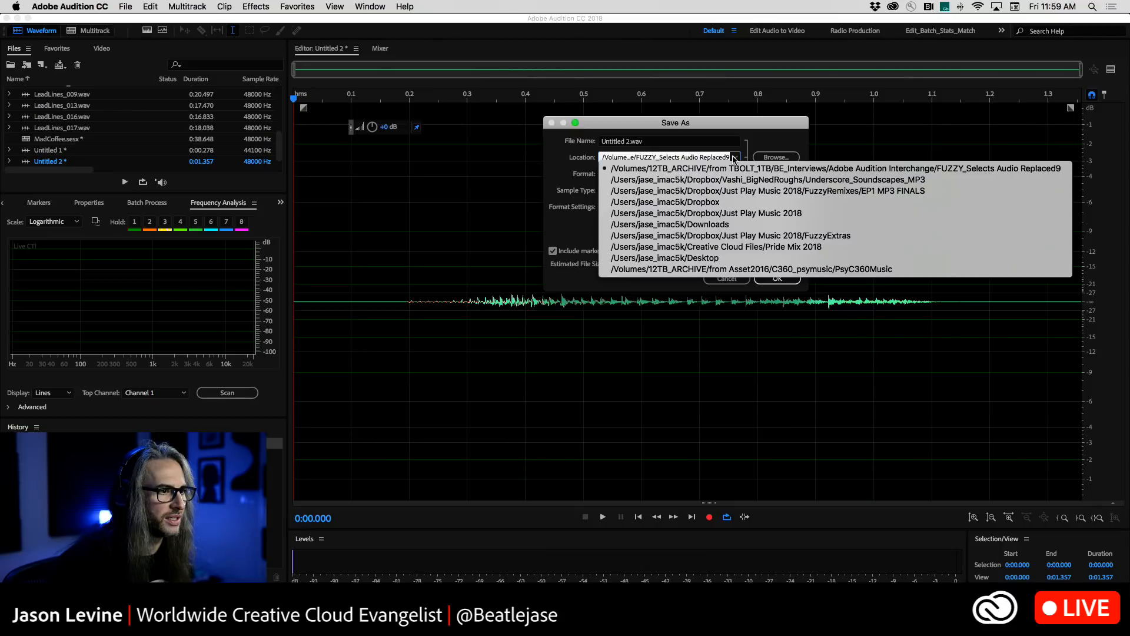
{"action": "left_click", "coordinate": [733, 168]}
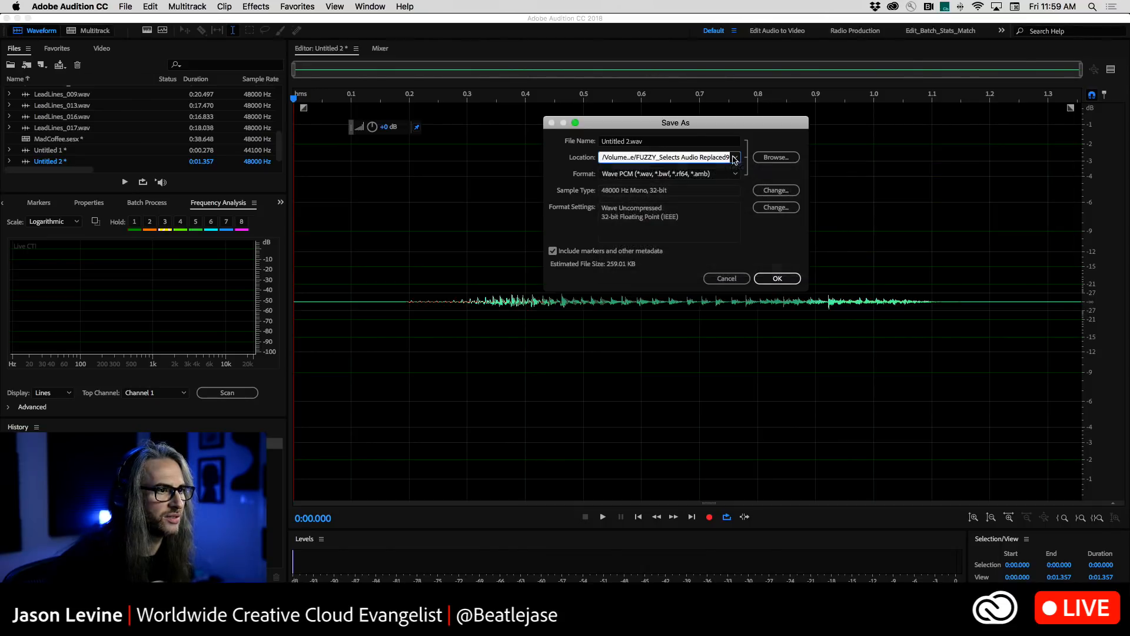
{"action": "left_click", "coordinate": [776, 157]}
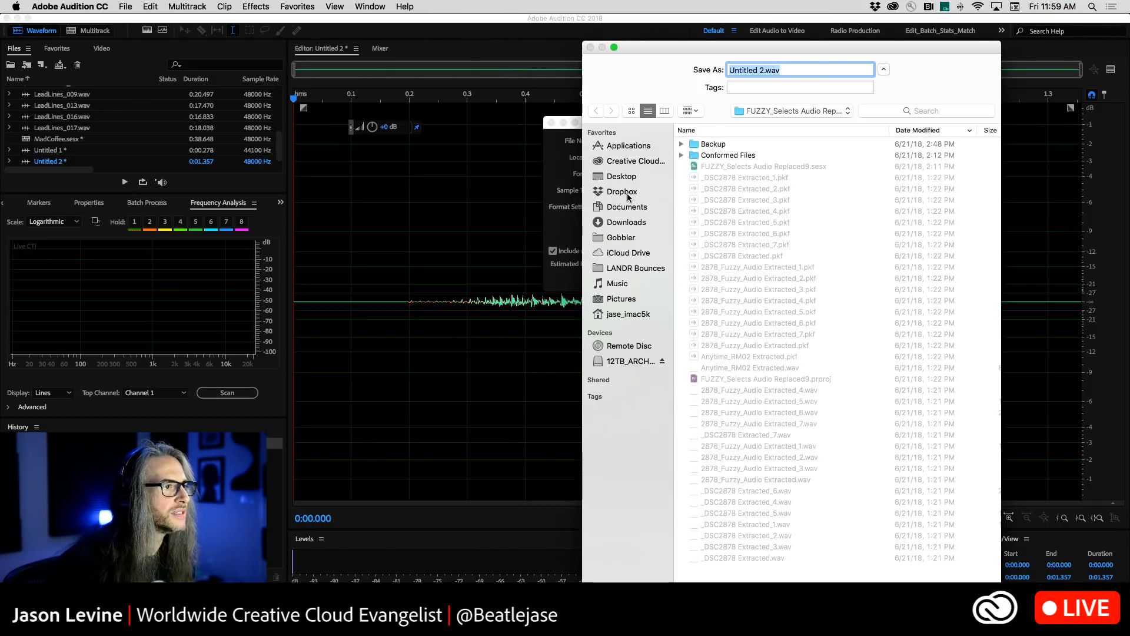
{"action": "left_click", "coordinate": [626, 176]}
{"action": "double_click", "coordinate": [743, 200]}
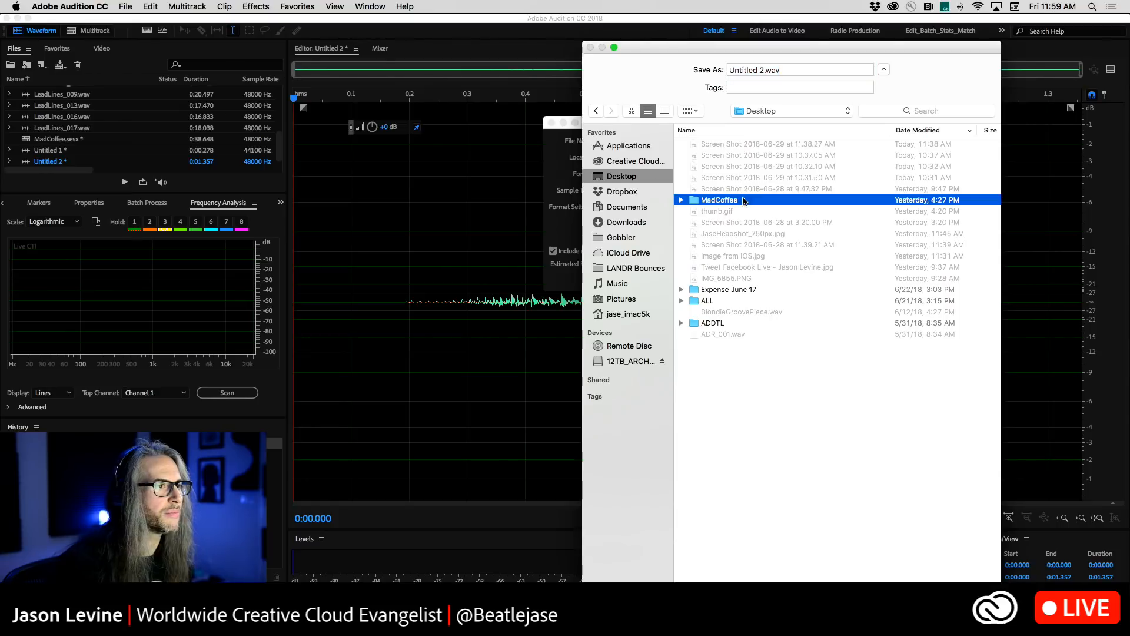
{"action": "left_click", "coordinate": [734, 143]}
{"action": "double_click", "coordinate": [734, 143]}
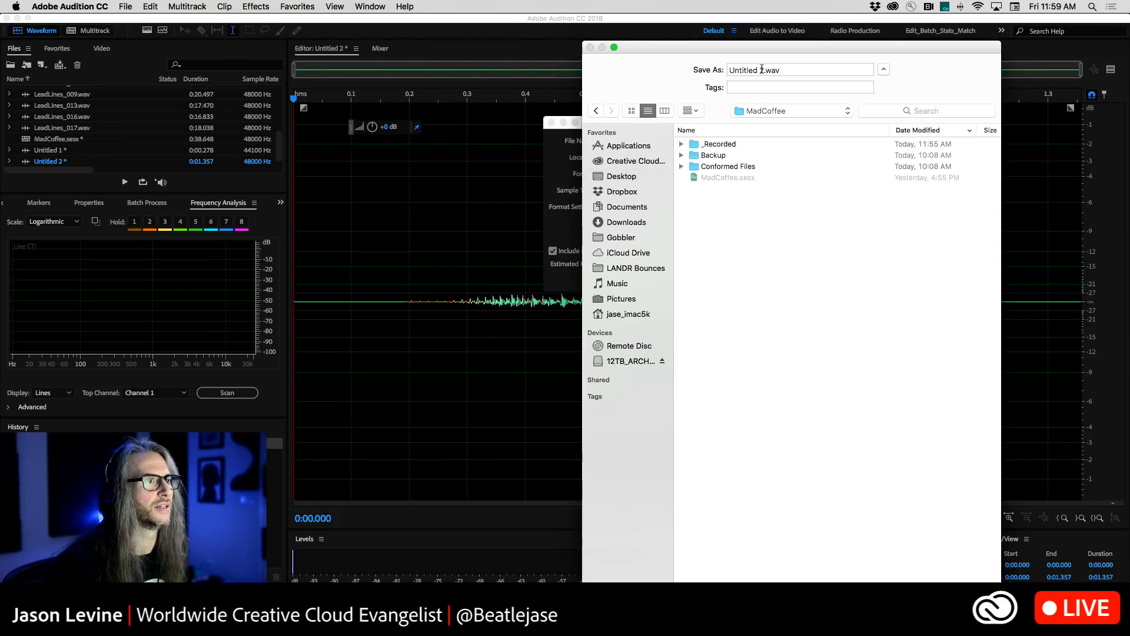
Name the copied phrase's file YeahVox.wav and save it as Wave PCM
{"action": "left_click", "coordinate": [762, 70]}
{"action": "type", "text": "YeahVox"}
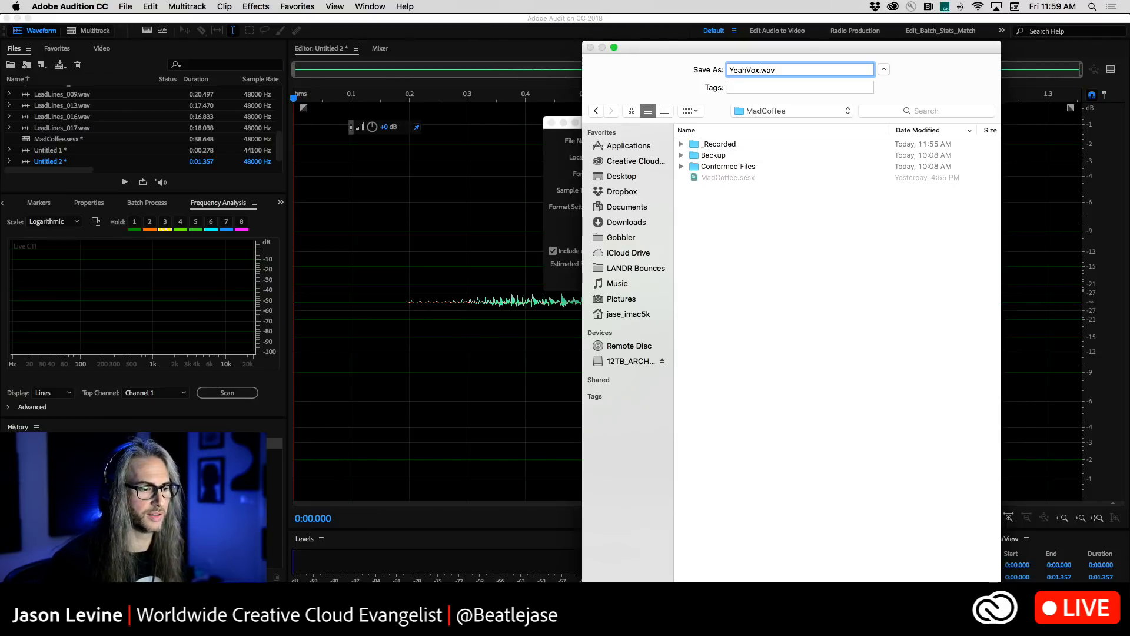
{"action": "key", "text": "Return"}
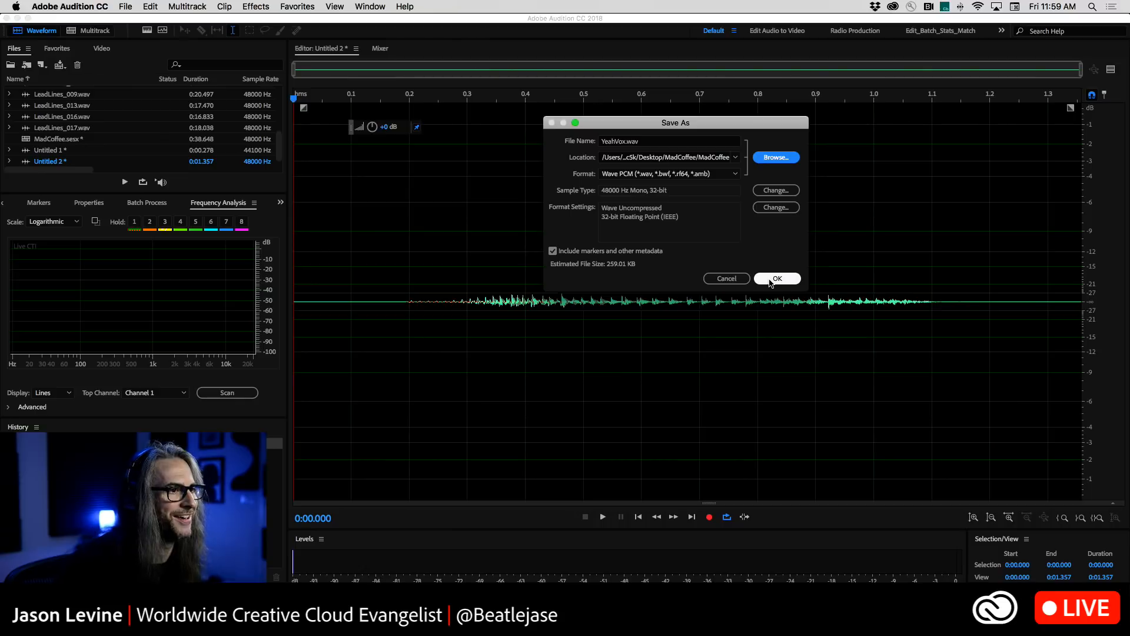
{"action": "left_click", "coordinate": [771, 278]}
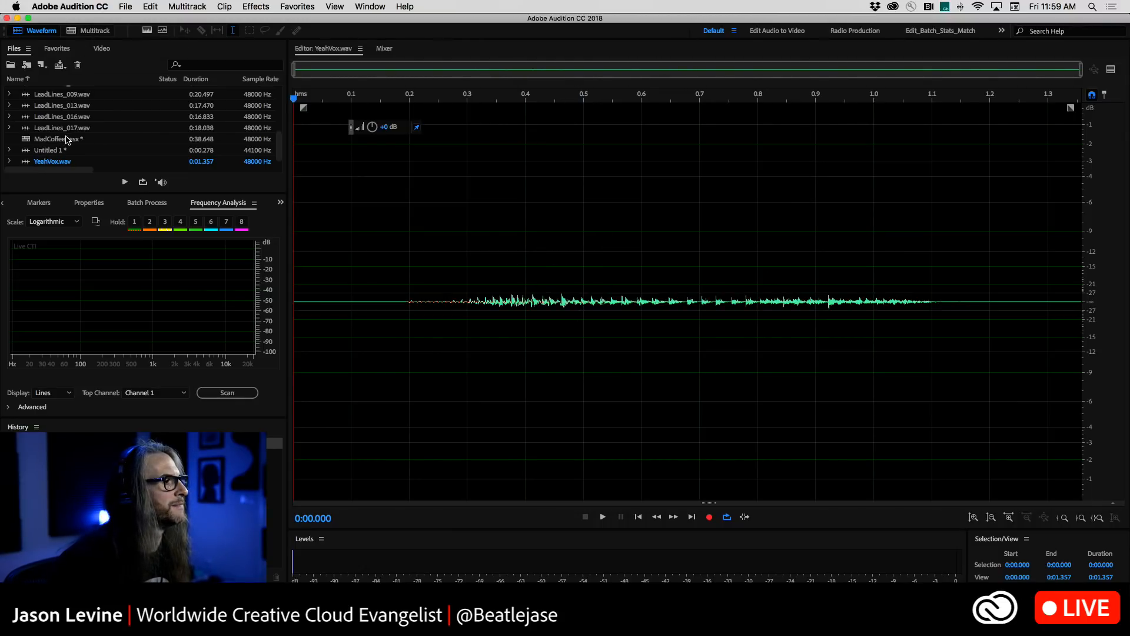
Open the Untitled 1 file and play it to check its content
{"action": "double_click", "coordinate": [48, 151]}
{"action": "key", "text": "space"}
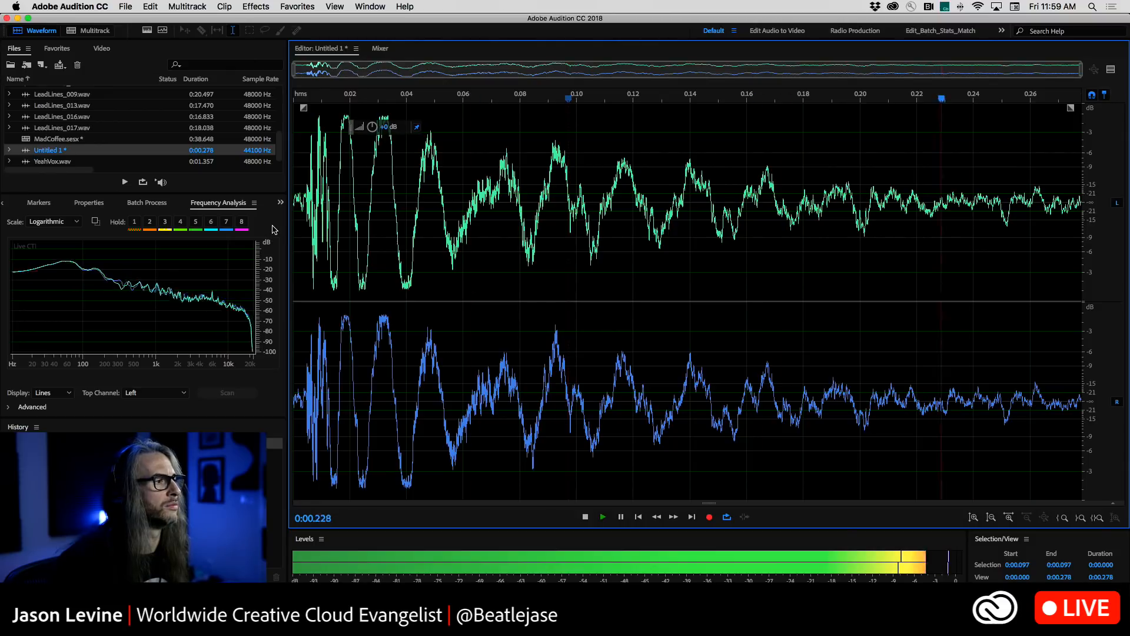
{"action": "scroll", "coordinate": [138, 124], "scroll_direction": "up", "scroll_amount": 5}
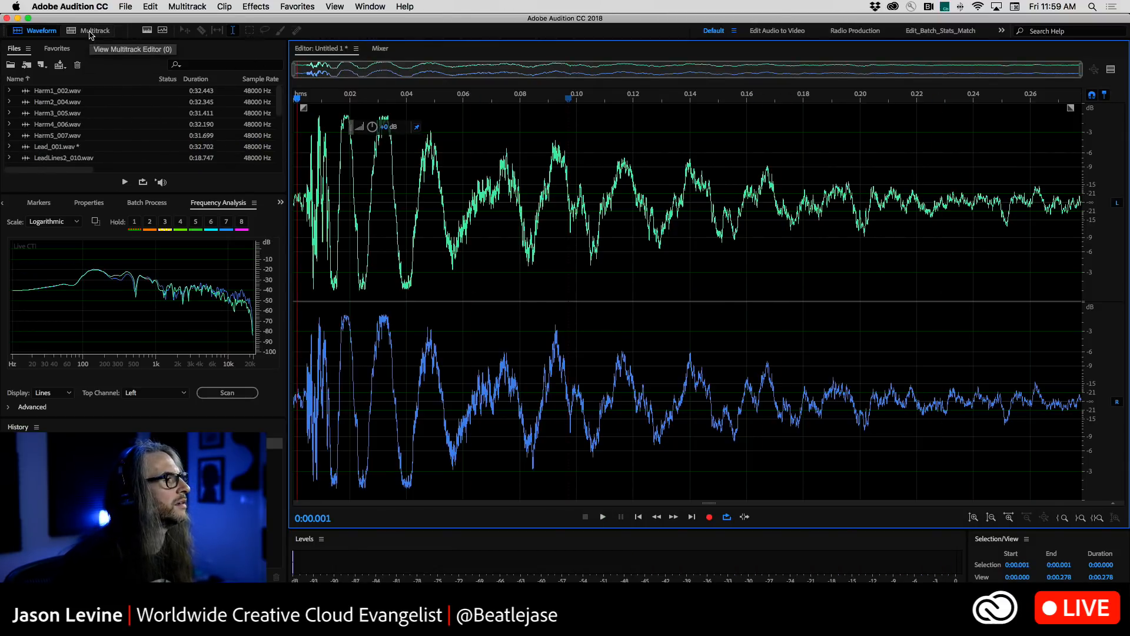
Reopen Lead_001.wav, play its first phrase from about 1.6 s, and save the gated file
{"action": "left_click", "coordinate": [57, 147]}
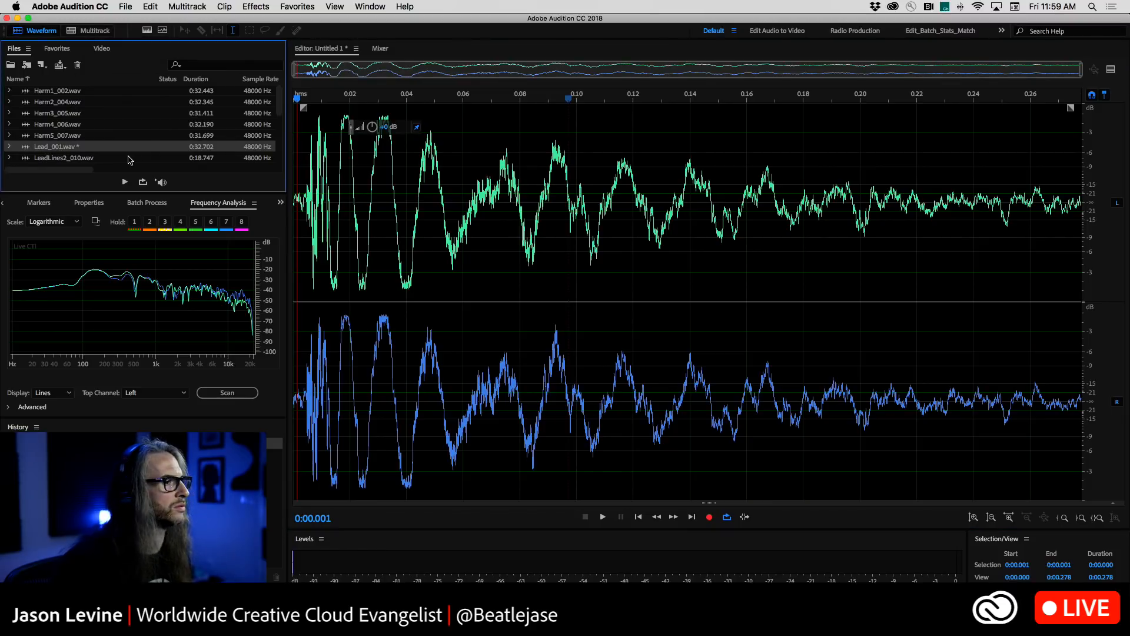
{"action": "double_click", "coordinate": [28, 147]}
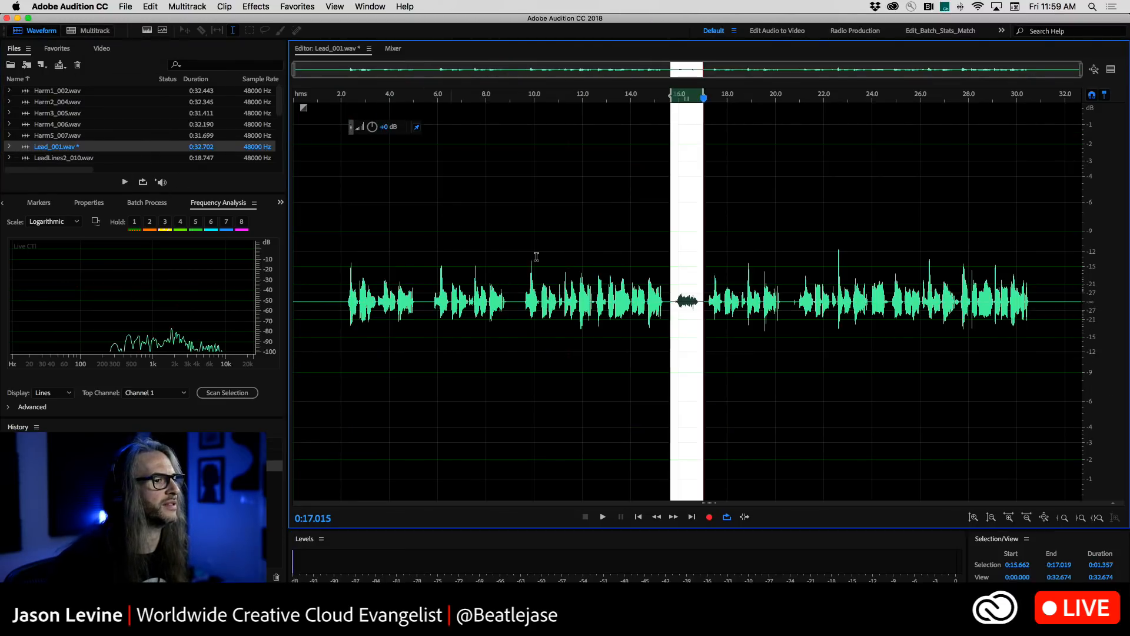
{"action": "left_click", "coordinate": [332, 262]}
{"action": "key", "text": "space"}
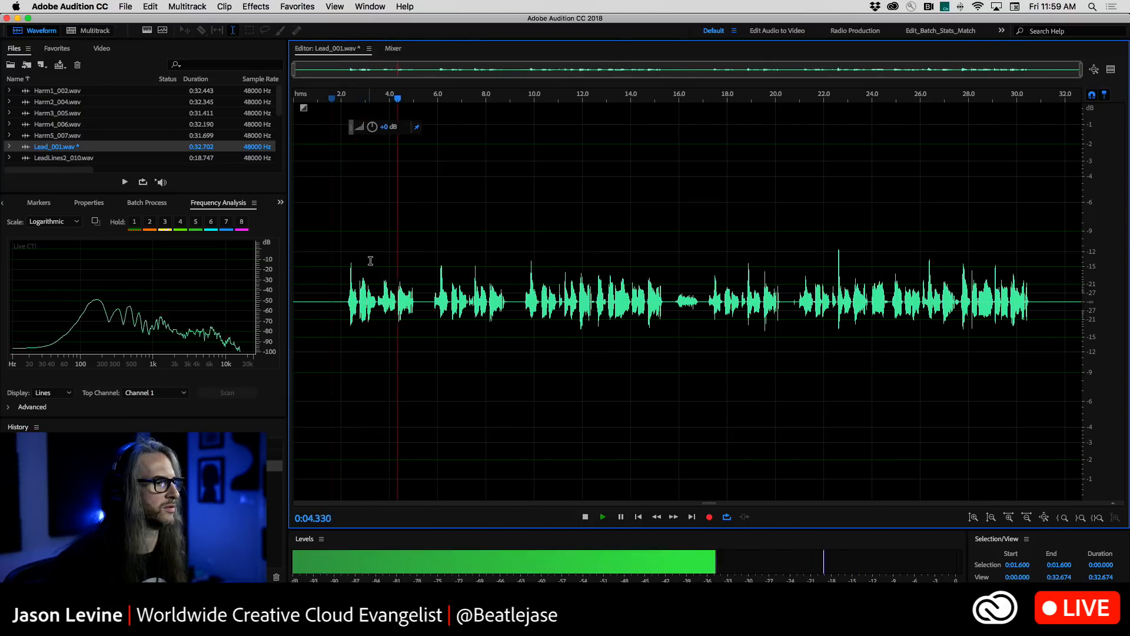
{"action": "key", "text": "space"}
{"action": "left_click", "coordinate": [127, 6]}
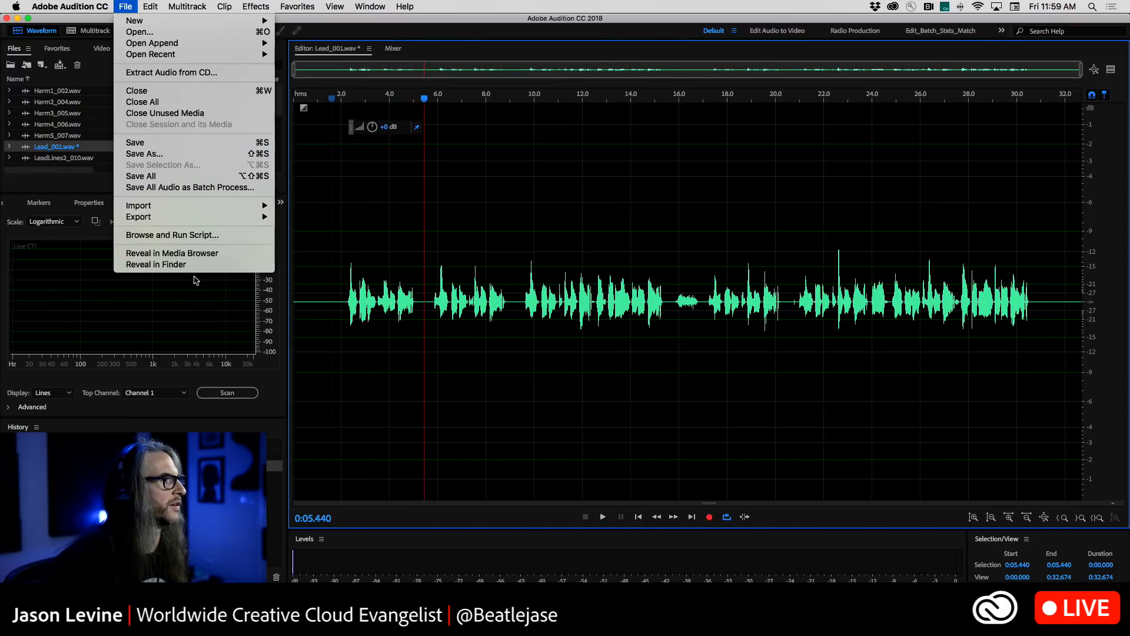
{"action": "left_click", "coordinate": [169, 142]}
Open the Harm1_002 clip from the multitrack session, show its spectral display, and play it from about 1.28 s
{"action": "left_click", "coordinate": [103, 28]}
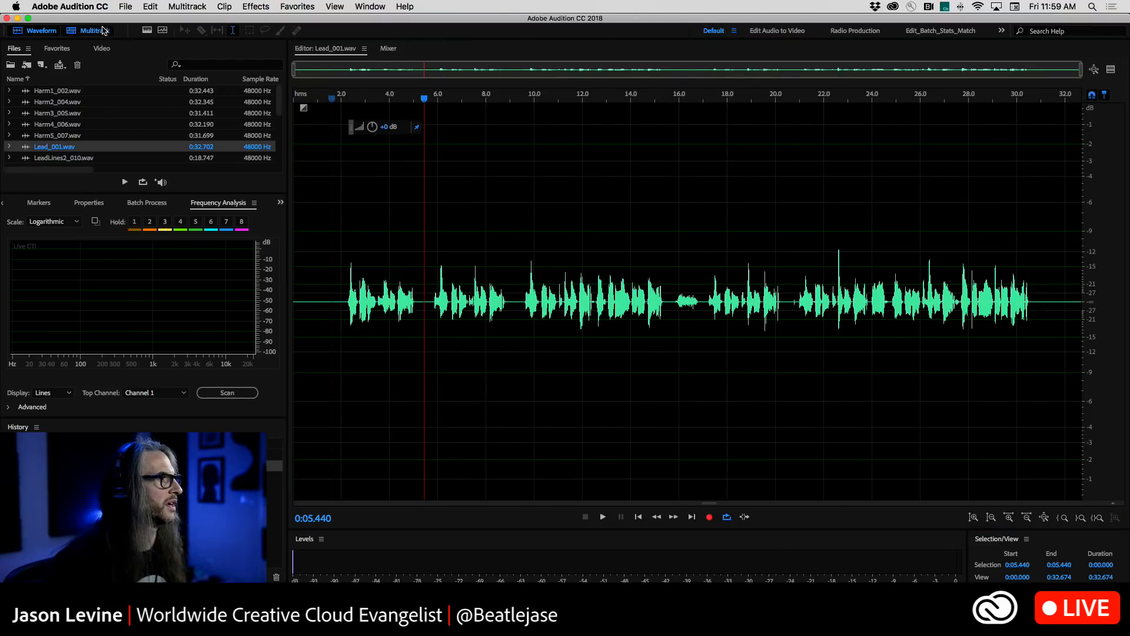
{"action": "double_click", "coordinate": [459, 238]}
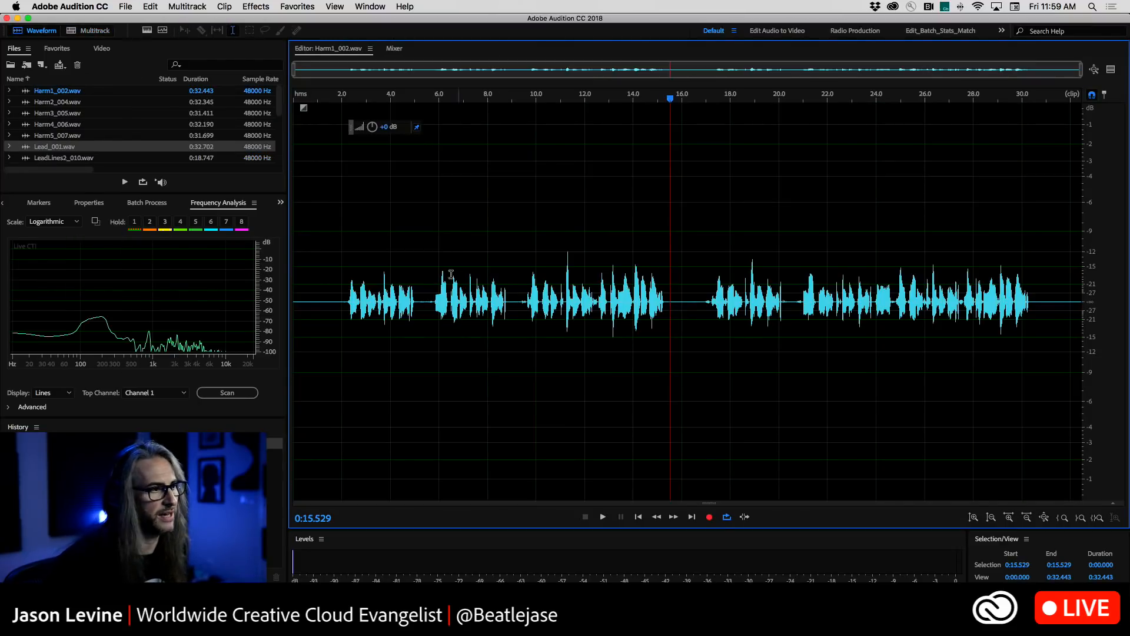
{"action": "left_click", "coordinate": [324, 266]}
{"action": "left_click", "coordinate": [147, 30]}
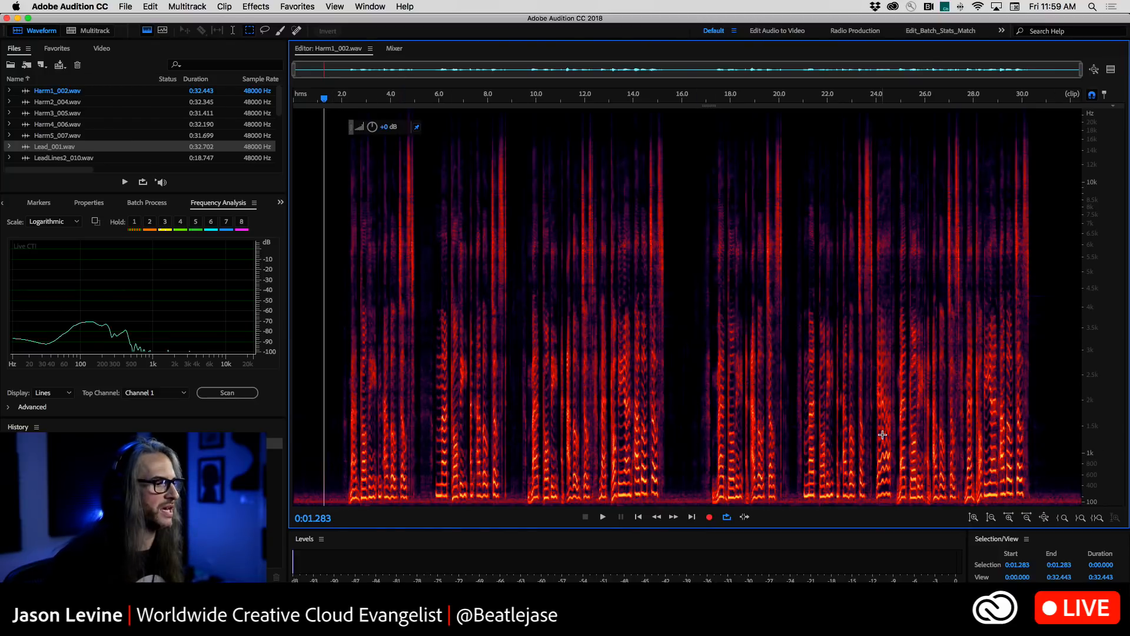
{"action": "key", "text": "space"}
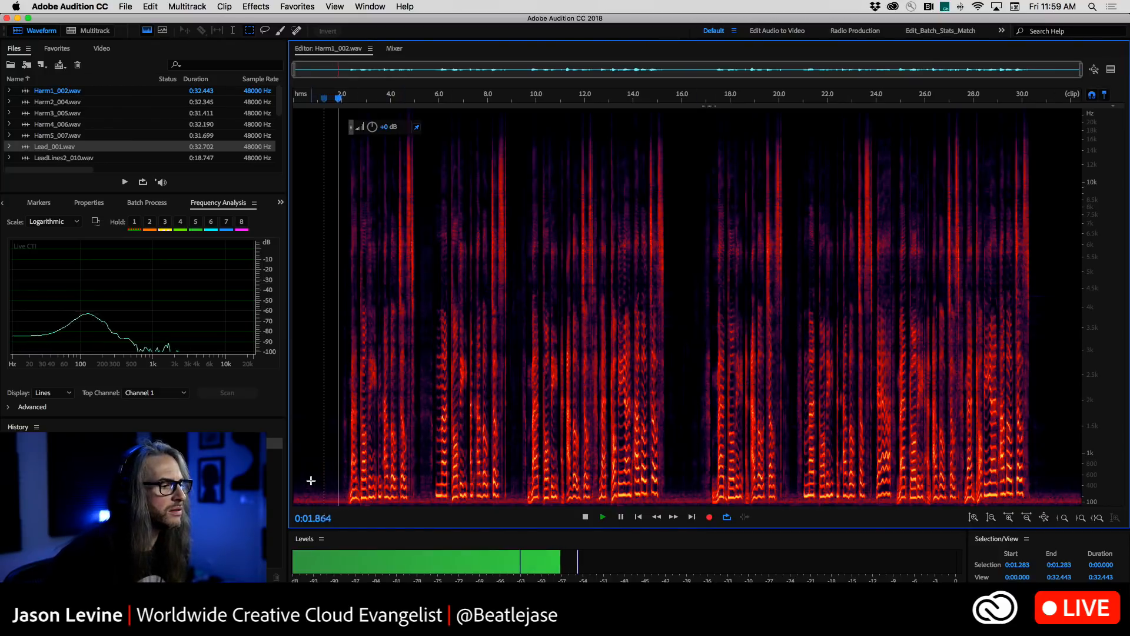
Play the background noise at the start of Harm1_002.wav from about 0.77 s, before the first phrase
{"action": "left_click", "coordinate": [312, 480]}
{"action": "left_click", "coordinate": [311, 479]}
{"action": "key", "text": "space"}
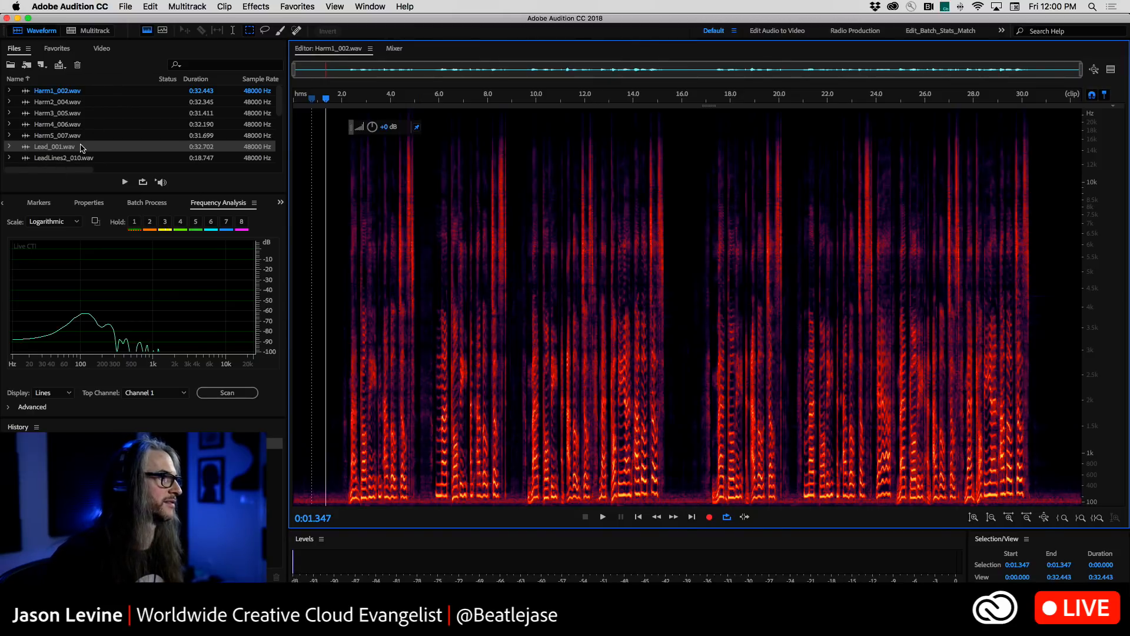
Reveal YeahVox.wav in Finder and select it in the MadCoffee folder
{"action": "scroll", "coordinate": [81, 147], "scroll_direction": "down", "scroll_amount": 5}
{"action": "right_click", "coordinate": [59, 154]}
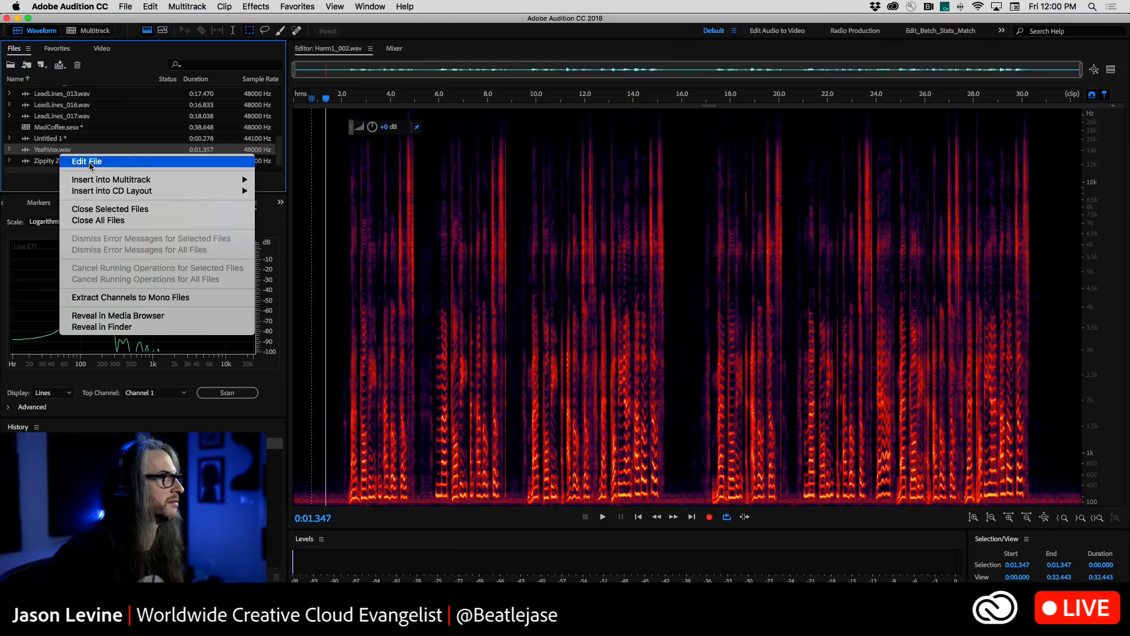
{"action": "left_click", "coordinate": [152, 327]}
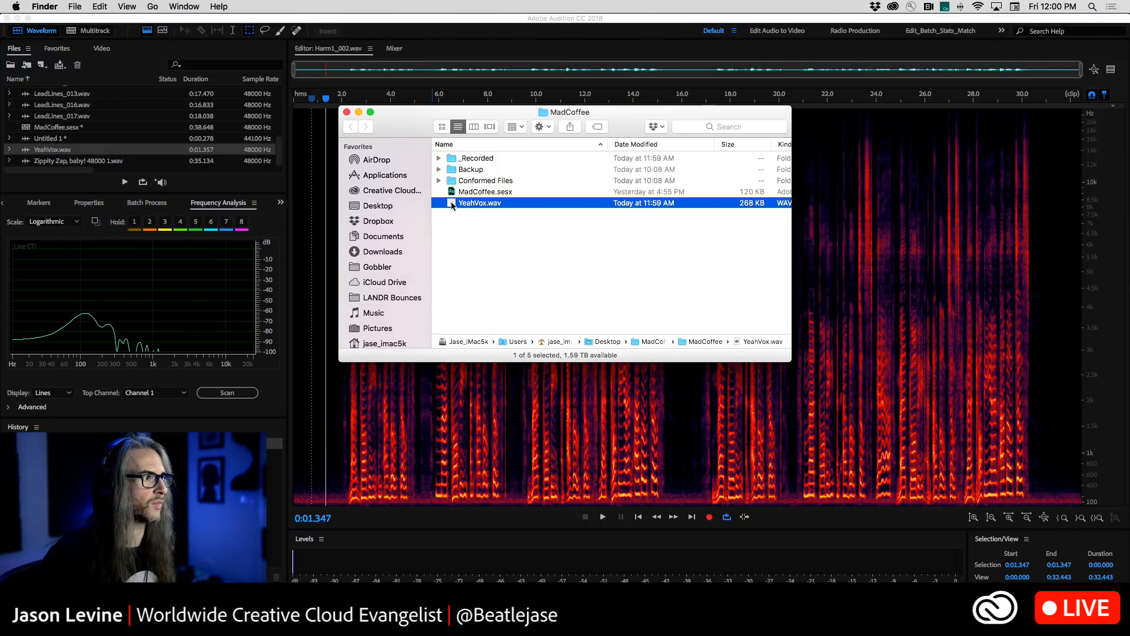
{"action": "mouse_move", "coordinate": [452, 204]}
{"action": "left_mouse_down"}
{"action": "mouse_move", "coordinate": [450, 269]}
{"action": "mouse_move", "coordinate": [451, 202]}
{"action": "left_mouse_up"}
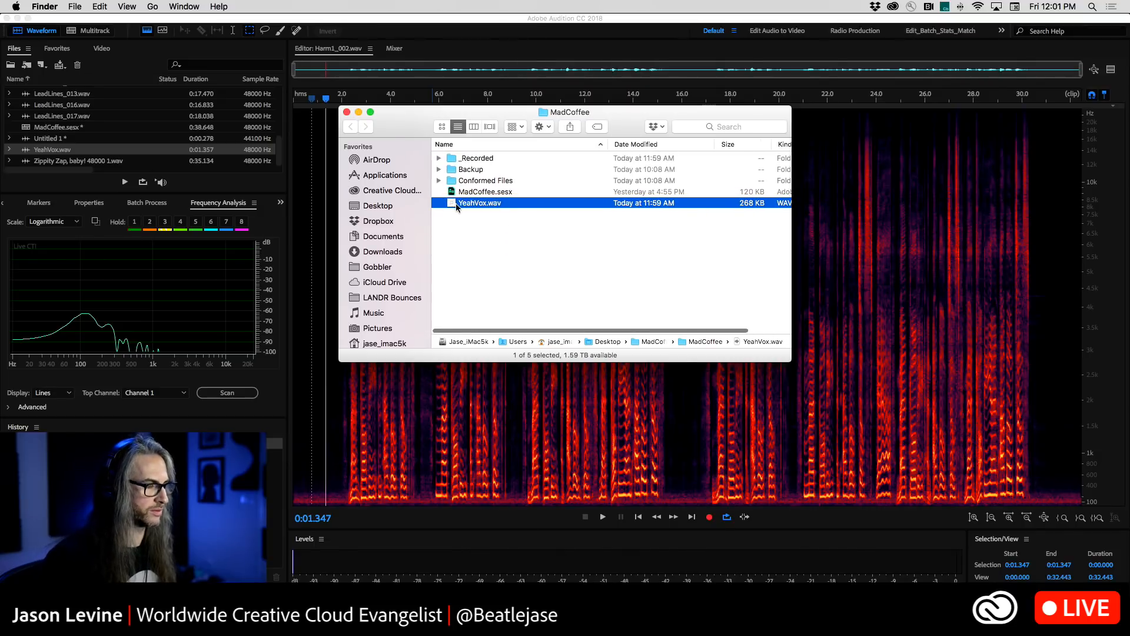
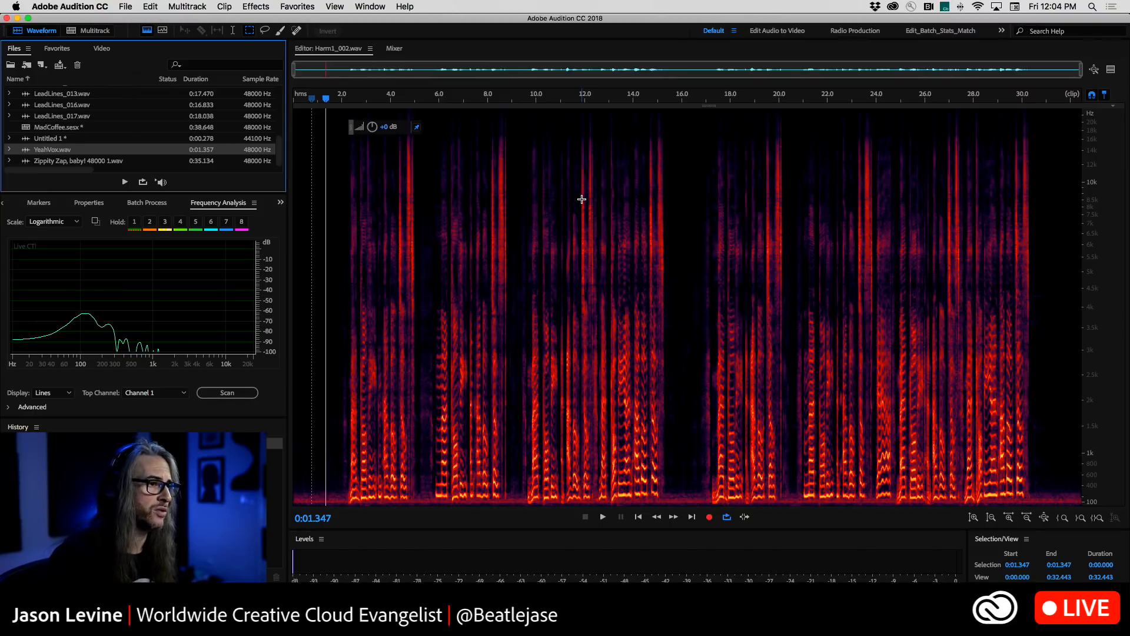
Set the Match Loudness target loudness to -16 LUFS under ITU-R BS.1770-3 and close the Match Loudness panel
{"action": "left_click", "coordinate": [370, 7]}
{"action": "left_click", "coordinate": [419, 215]}
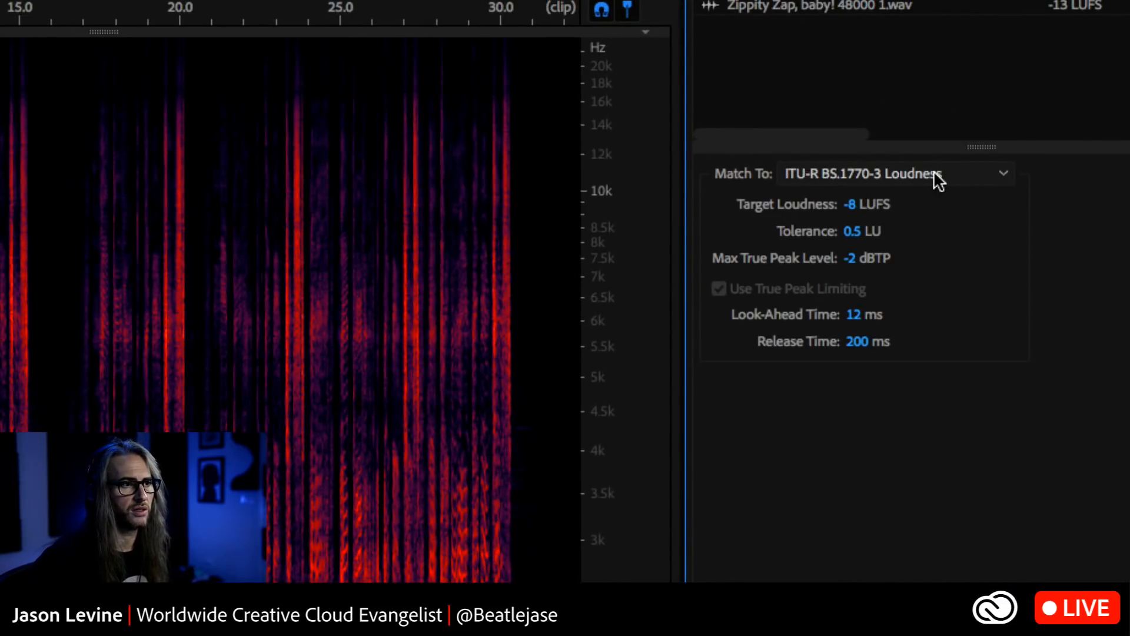
{"action": "left_click", "coordinate": [850, 204]}
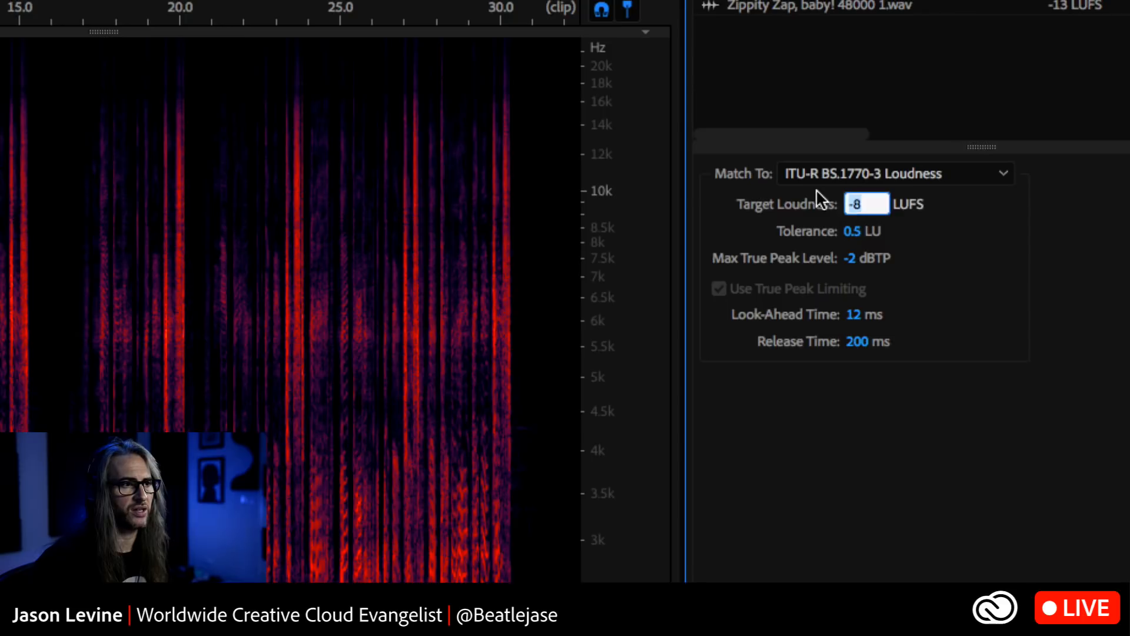
{"action": "type", "text": "-16"}
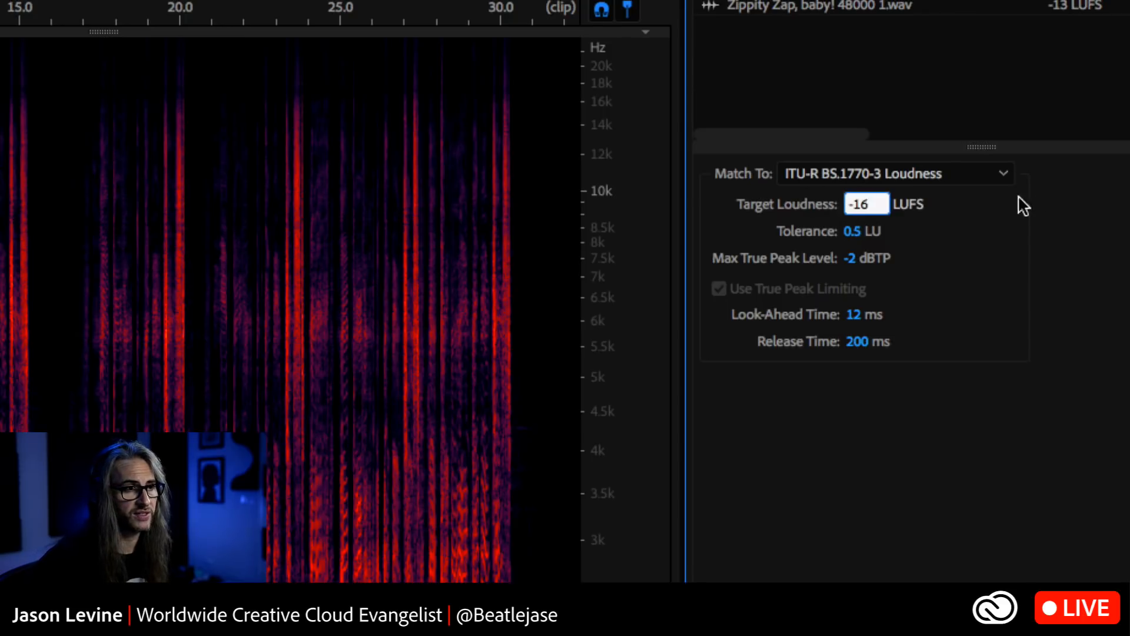
{"action": "key", "text": "Return"}
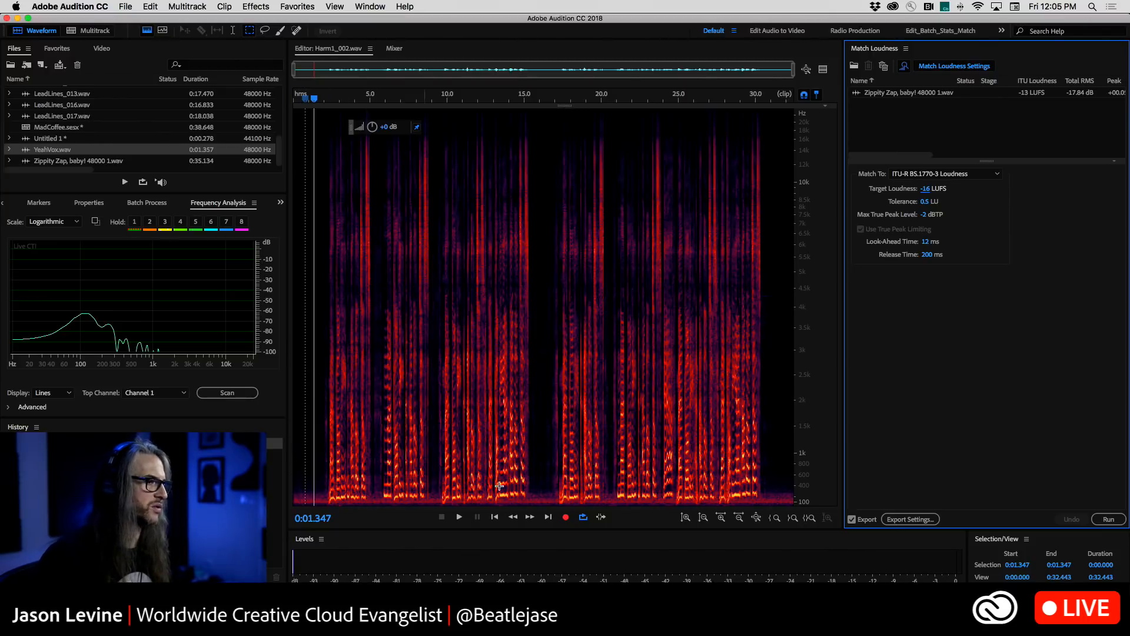
{"action": "left_click", "coordinate": [906, 48]}
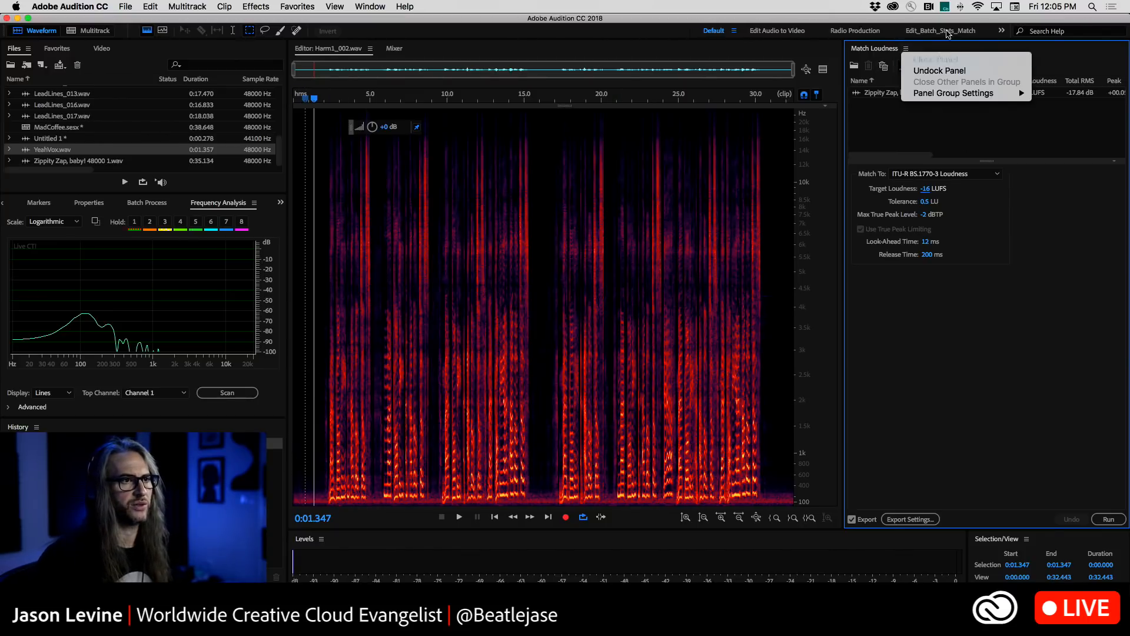
{"action": "left_click", "coordinate": [949, 59]}
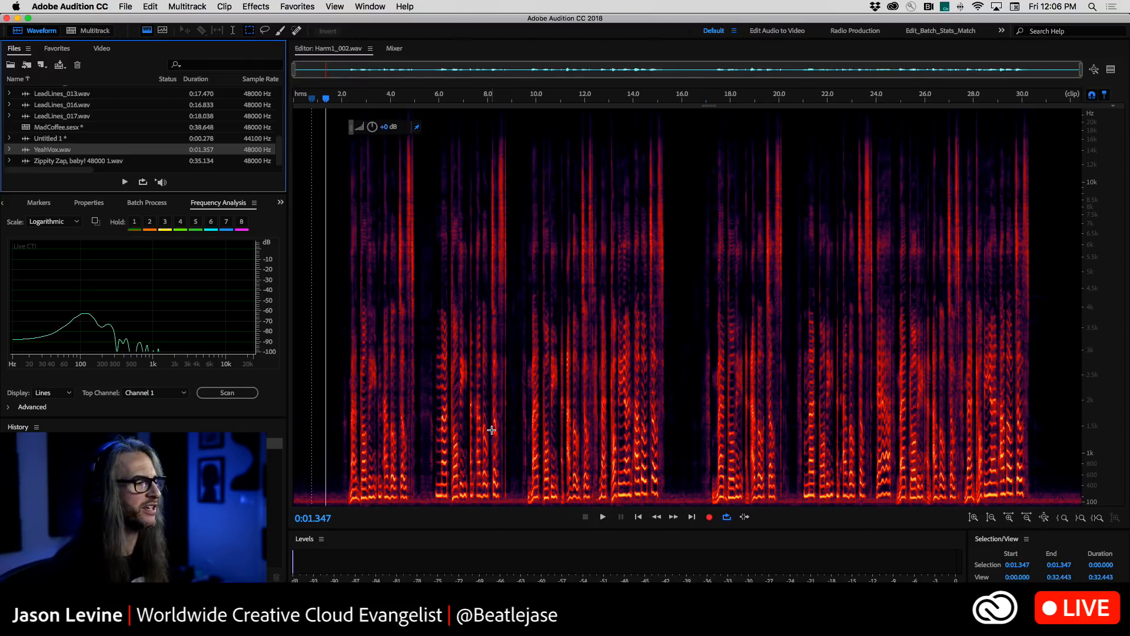
Select the low-frequency noise below about 375 Hz from about 0.54 to 1.36 s in Harm1_002.wav and play it
{"action": "left_click_drag", "start_coordinate": [371, 97], "coordinate": [199, 104]}
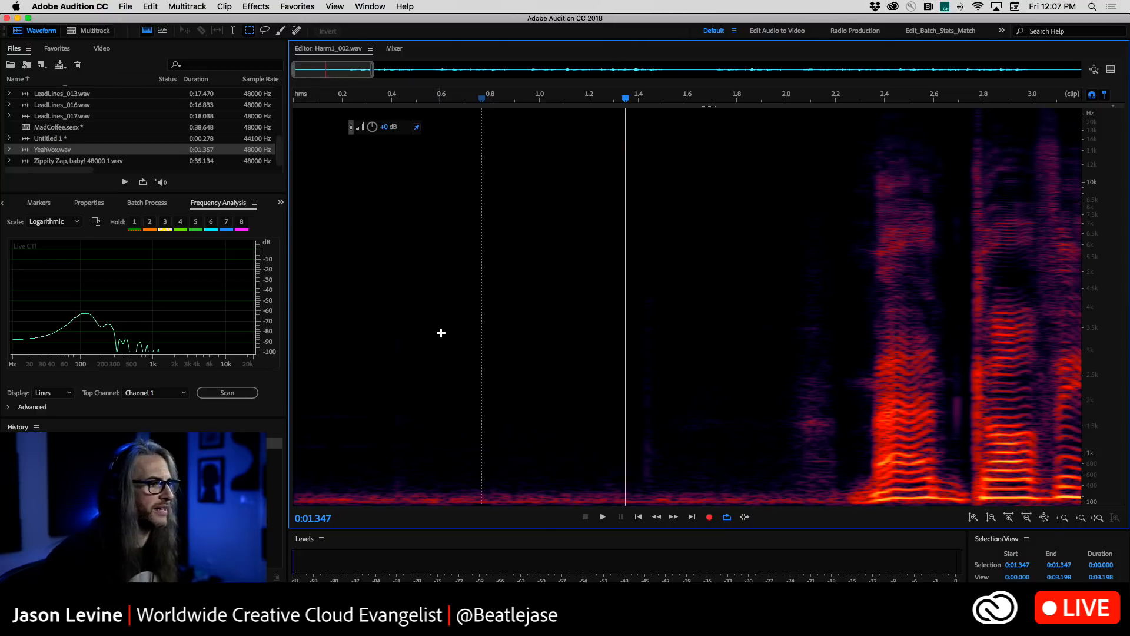
{"action": "left_click_drag", "start_coordinate": [1098, 429], "coordinate": [1098, 506]}
{"action": "left_click", "coordinate": [451, 355]}
{"action": "left_click", "coordinate": [442, 371]}
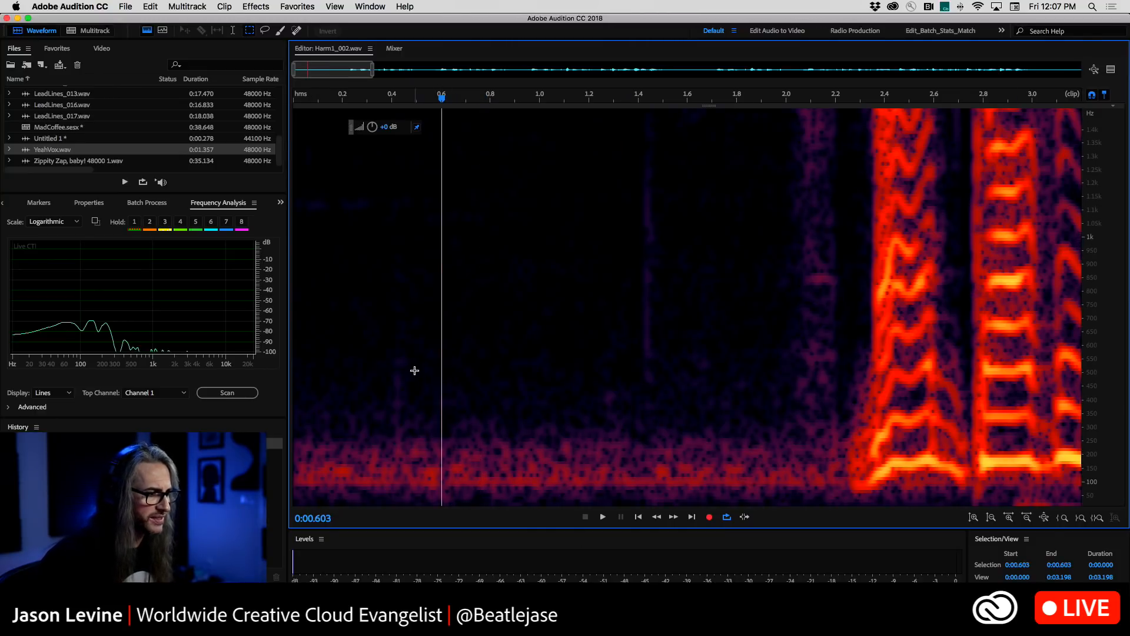
{"action": "left_click", "coordinate": [394, 351]}
{"action": "left_click", "coordinate": [652, 310]}
{"action": "left_click", "coordinate": [411, 314]}
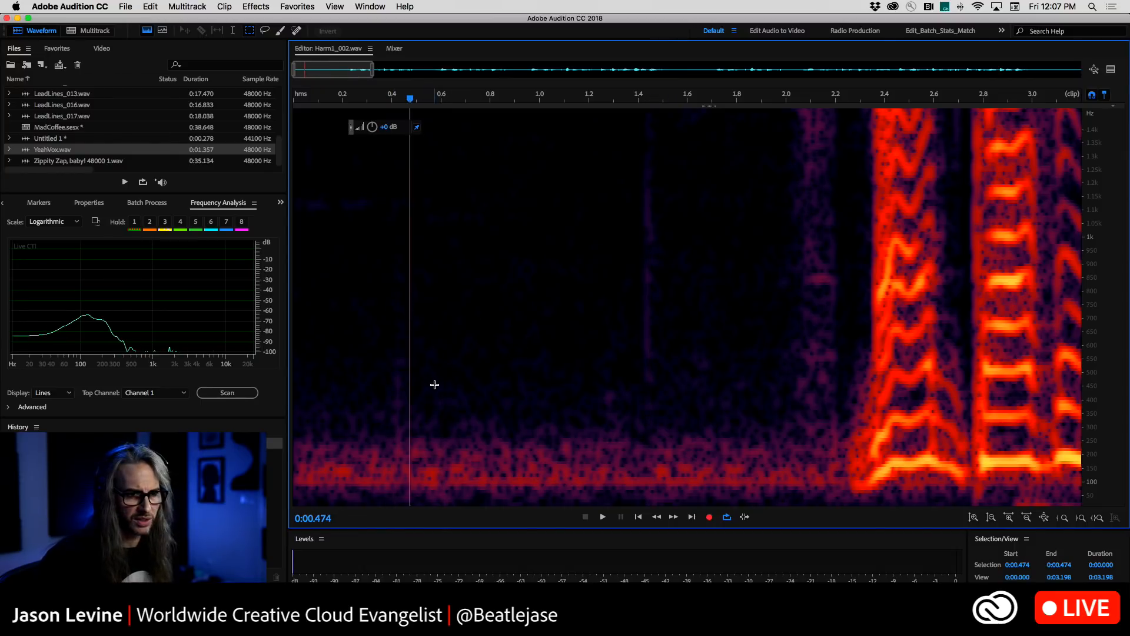
{"action": "left_click_drag", "start_coordinate": [425, 405], "coordinate": [627, 541]}
{"action": "key", "text": "space"}
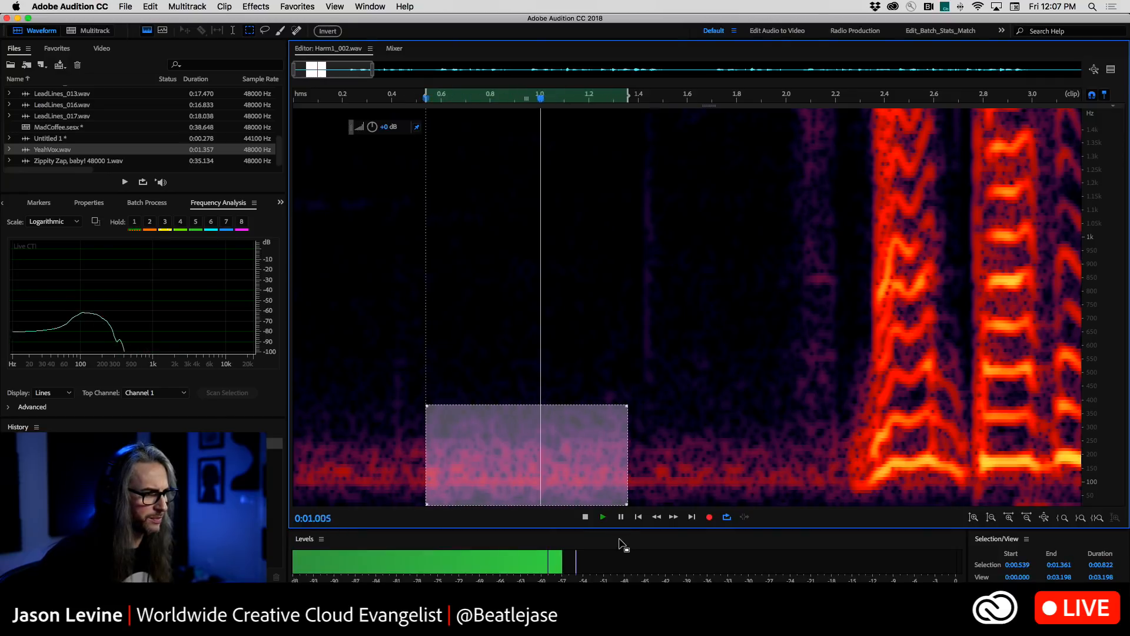
Adjust the noise selection to span about 0.64 to 1.39 s and capture it as the noise print
{"action": "left_click_drag", "start_coordinate": [628, 463], "coordinate": [605, 459]}
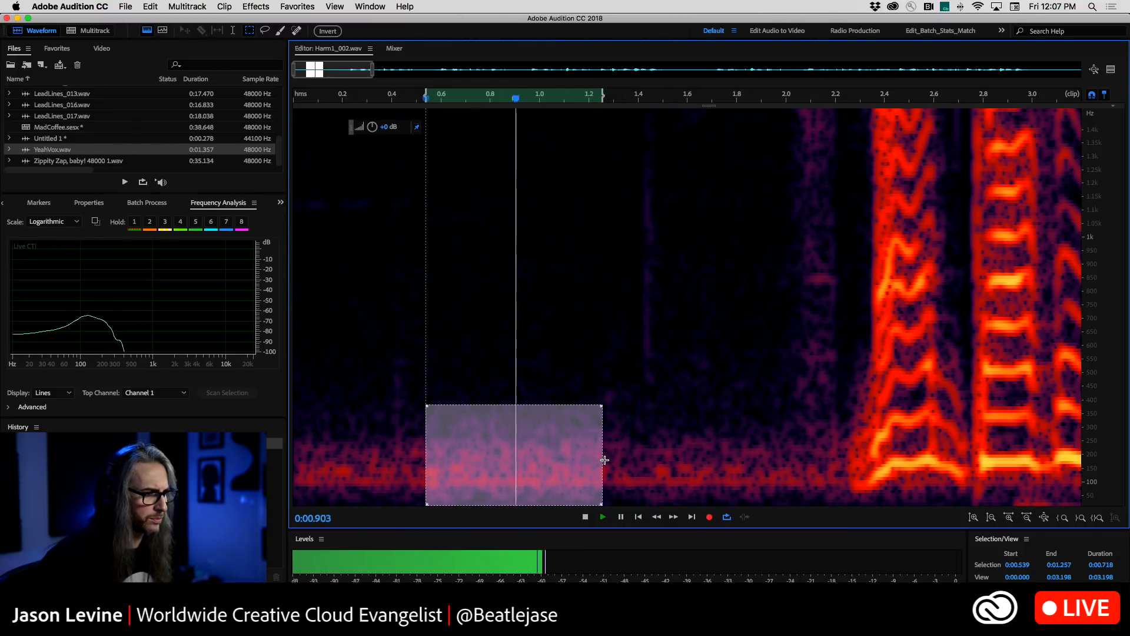
{"action": "left_click_drag", "start_coordinate": [602, 457], "coordinate": [635, 457]}
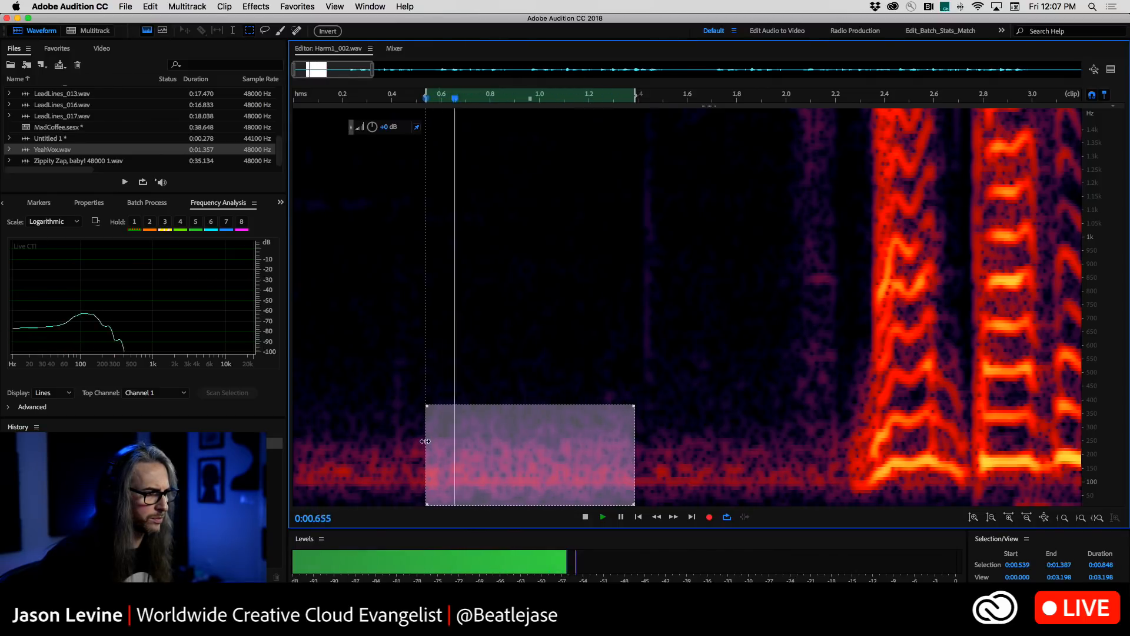
{"action": "left_click_drag", "start_coordinate": [425, 441], "coordinate": [451, 443]}
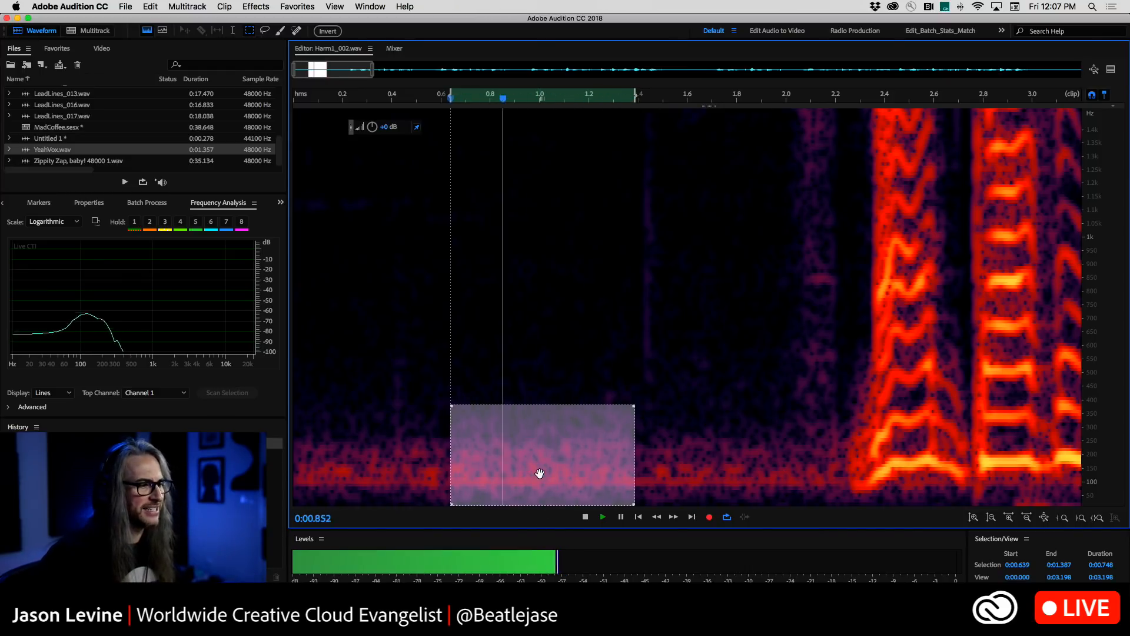
{"action": "key", "text": "space"}
{"action": "right_click", "coordinate": [540, 447]}
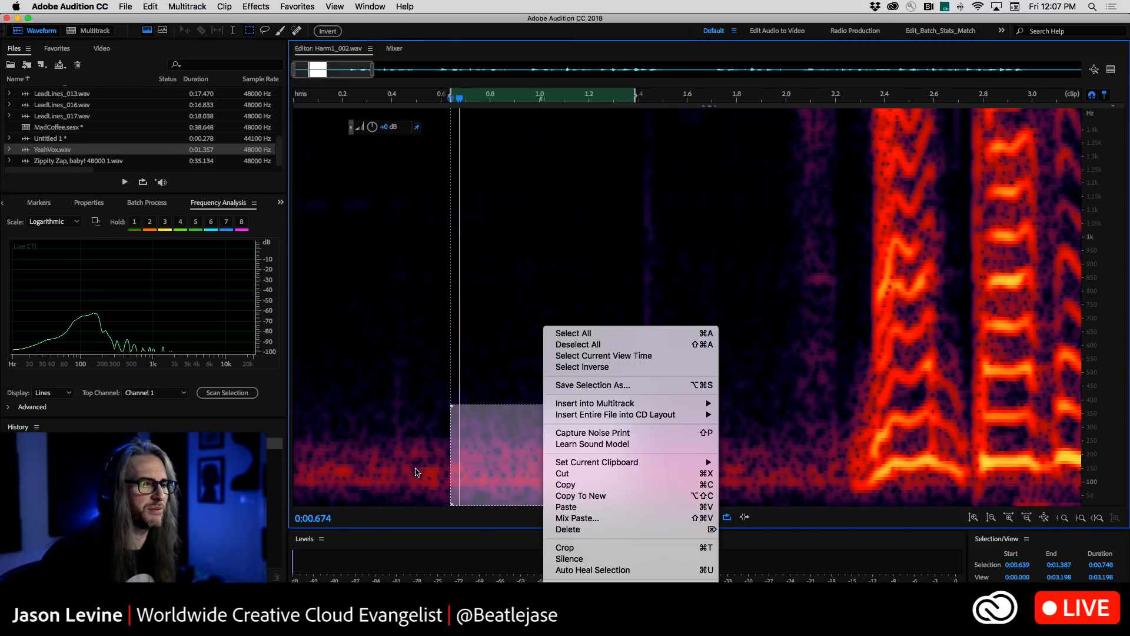
{"action": "left_click", "coordinate": [646, 433]}
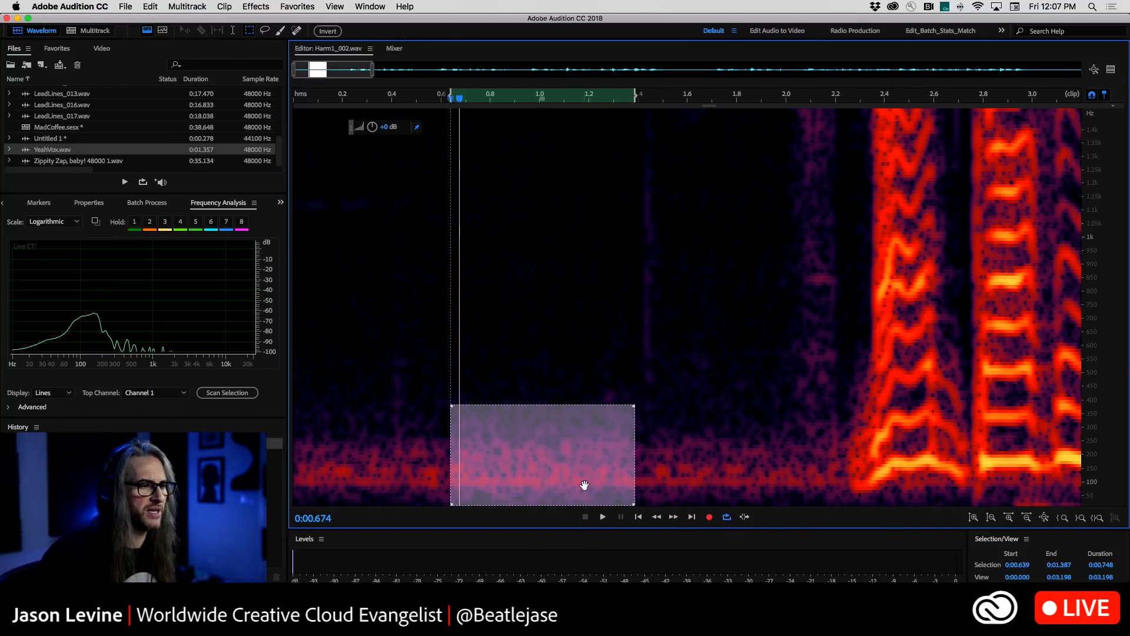
Apply Noise Reduction (process) to the entire Harm1_002.wav file using the captured noise print and the current settings
{"action": "left_click", "coordinate": [262, 6]}
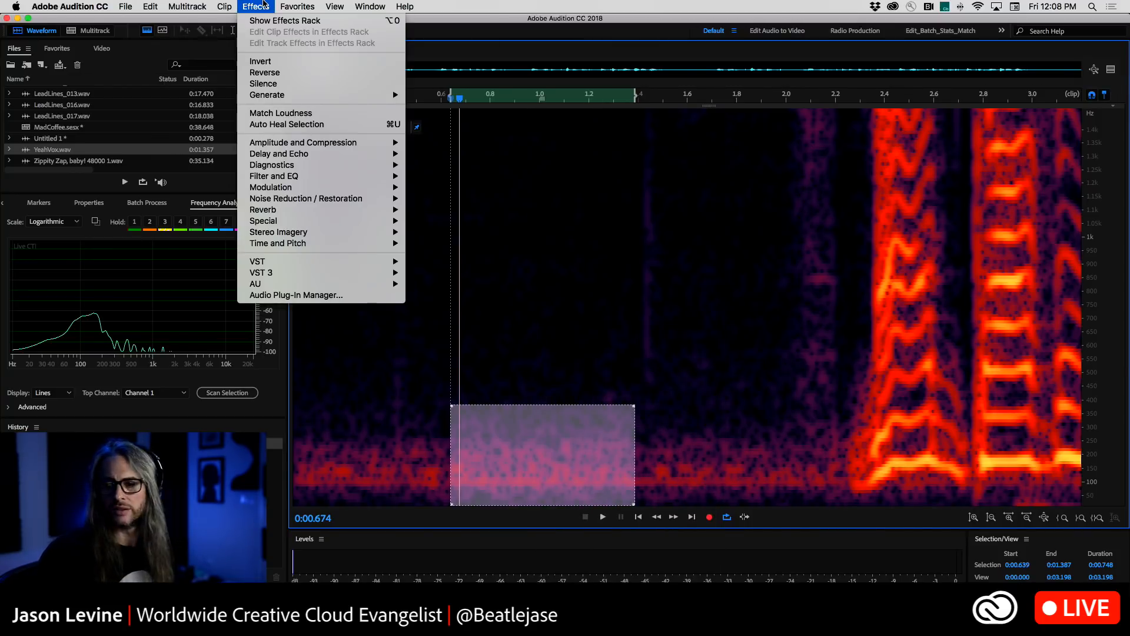
{"action": "left_click", "coordinate": [263, 5]}
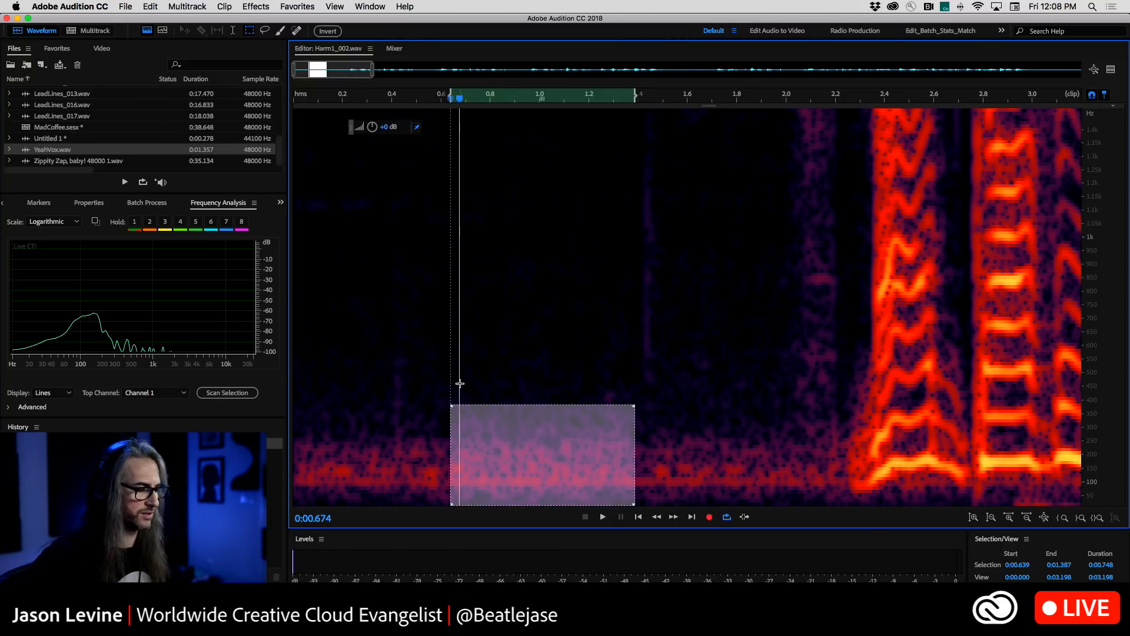
{"action": "left_click", "coordinate": [259, 6]}
{"action": "mouse_move", "coordinate": [342, 196]}
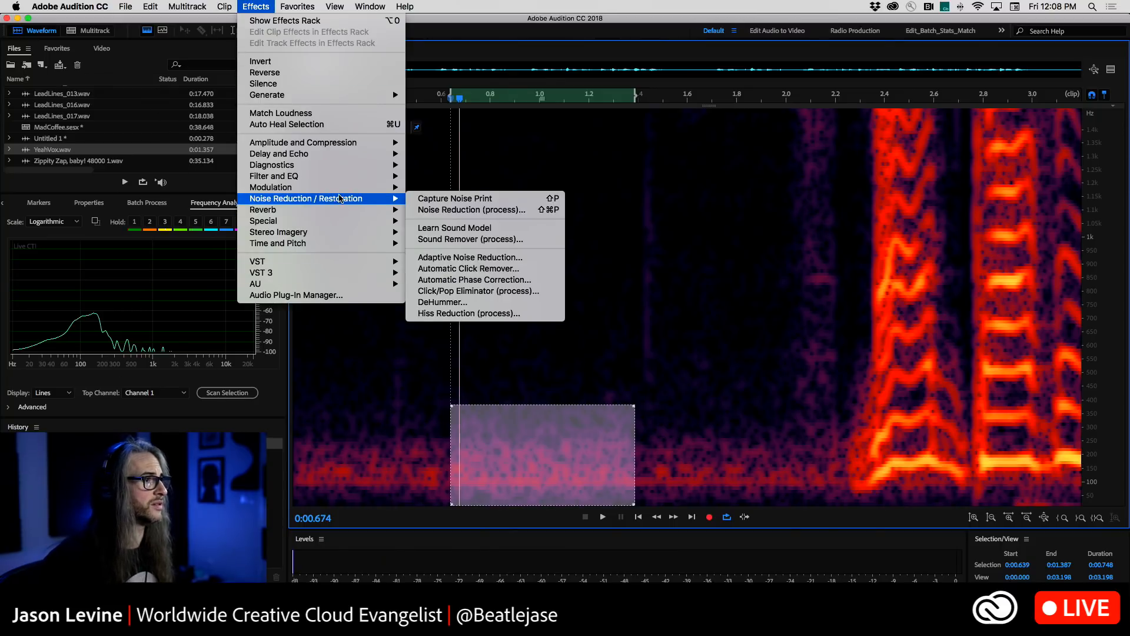
{"action": "left_click", "coordinate": [484, 213]}
{"action": "left_click", "coordinate": [711, 290]}
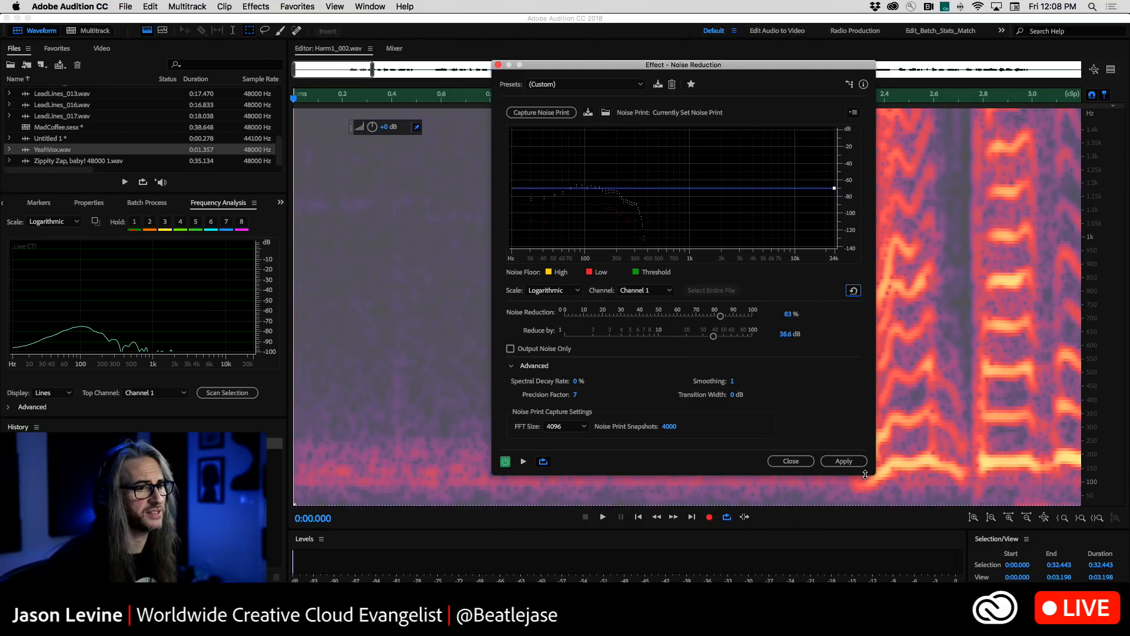
{"action": "left_click", "coordinate": [843, 461]}
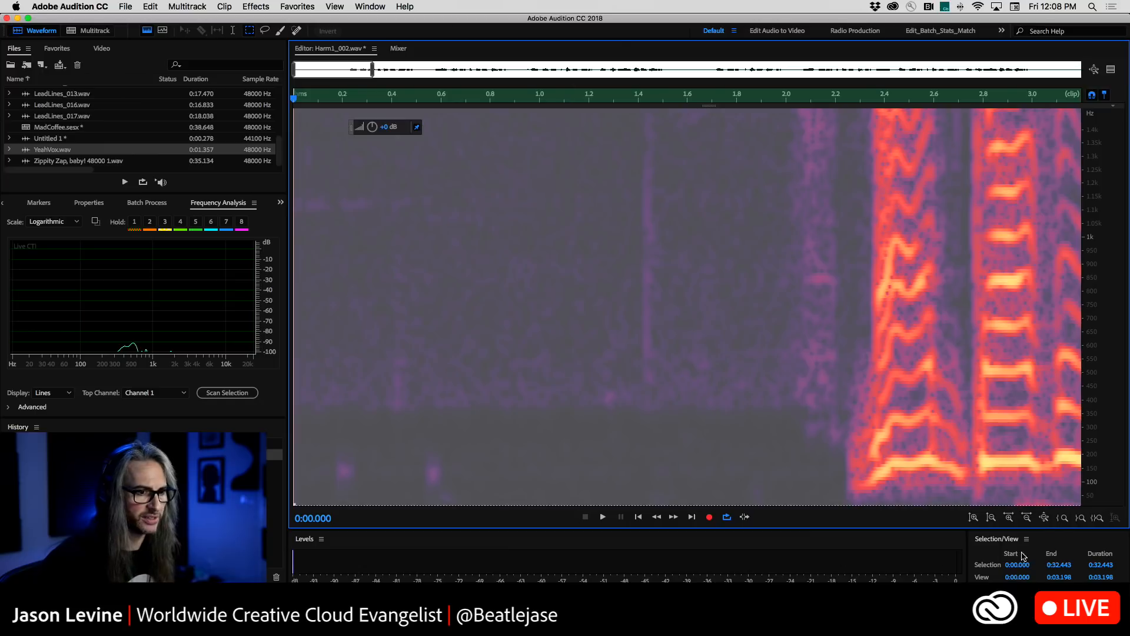
Inspect the denoised Harm1_002.wav across its full spectrum and in its first phrase, between about 2.1 and 5 s
{"action": "left_click", "coordinate": [1044, 517]}
{"action": "left_click", "coordinate": [517, 387]}
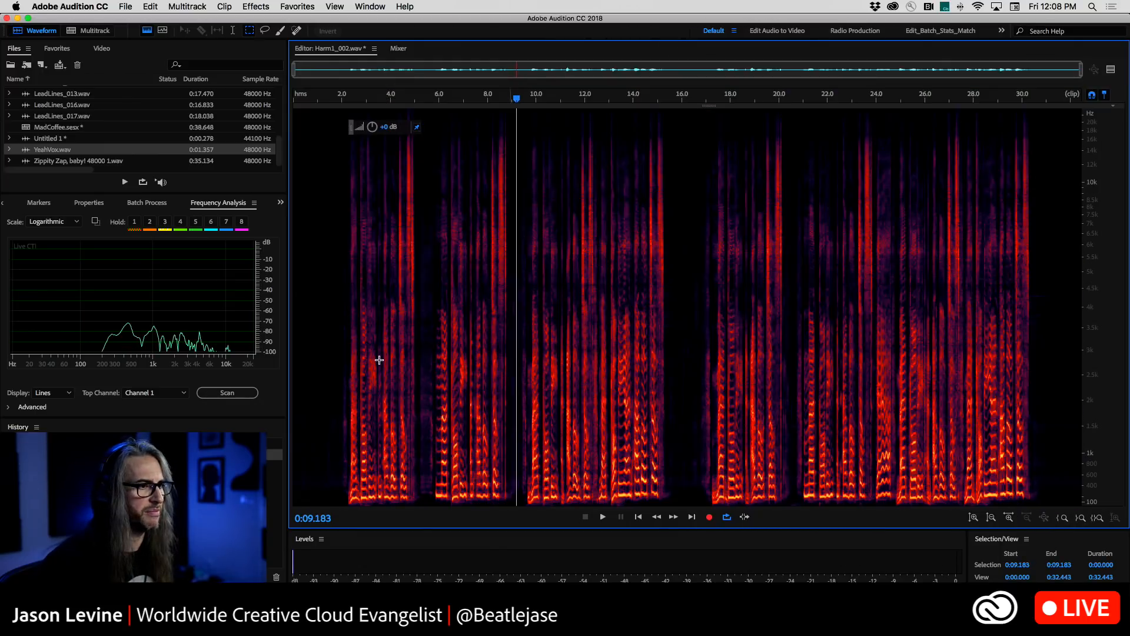
{"action": "left_click", "coordinate": [330, 347]}
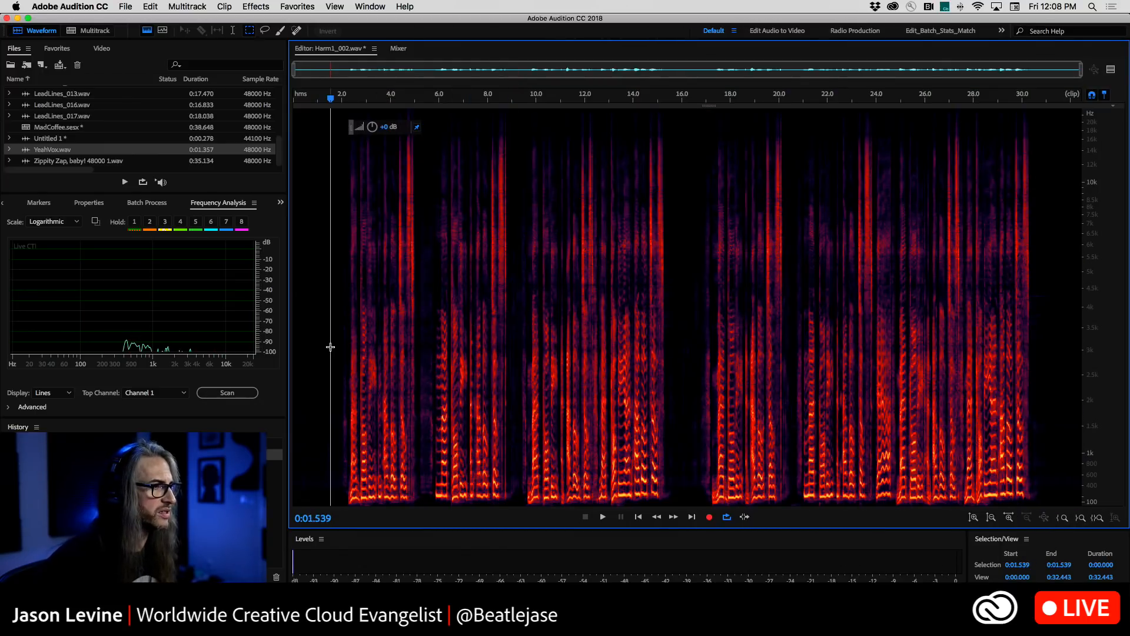
{"action": "left_click", "coordinate": [337, 259]}
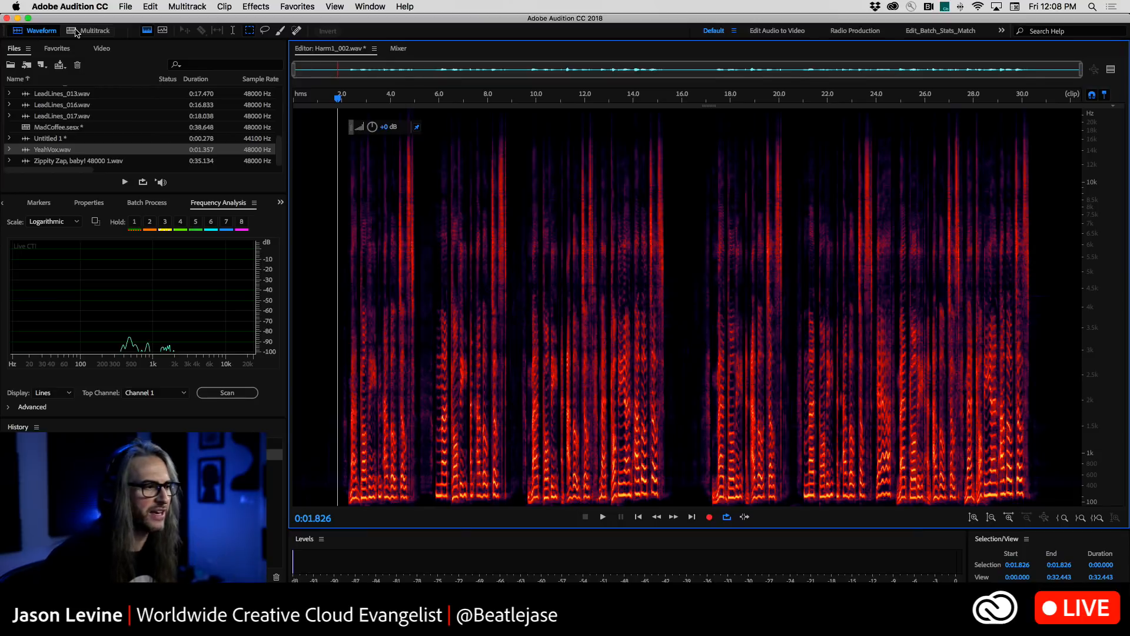
{"action": "left_click_drag", "start_coordinate": [425, 97], "coordinate": [293, 97]}
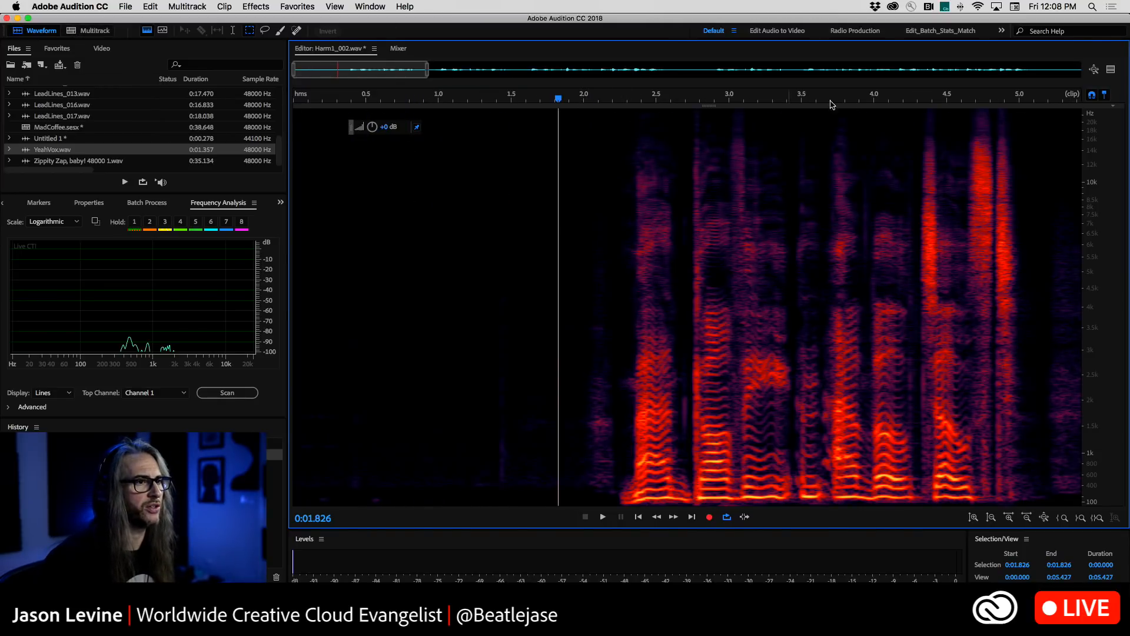
{"action": "left_click_drag", "start_coordinate": [600, 99], "coordinate": [1019, 112]}
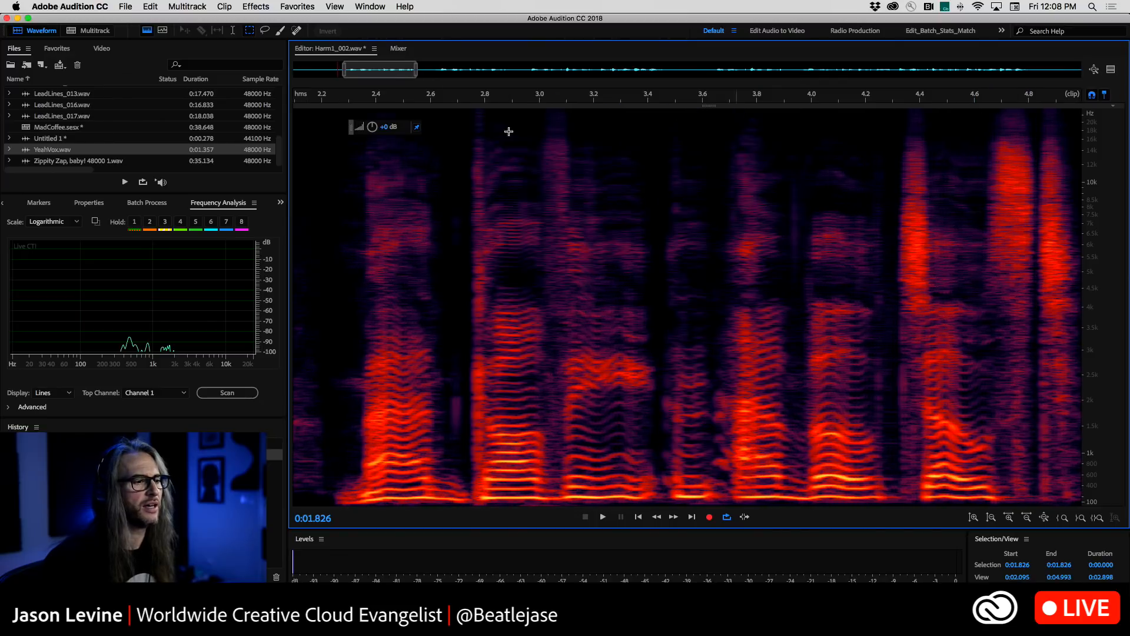
{"action": "key", "text": "backslash"}
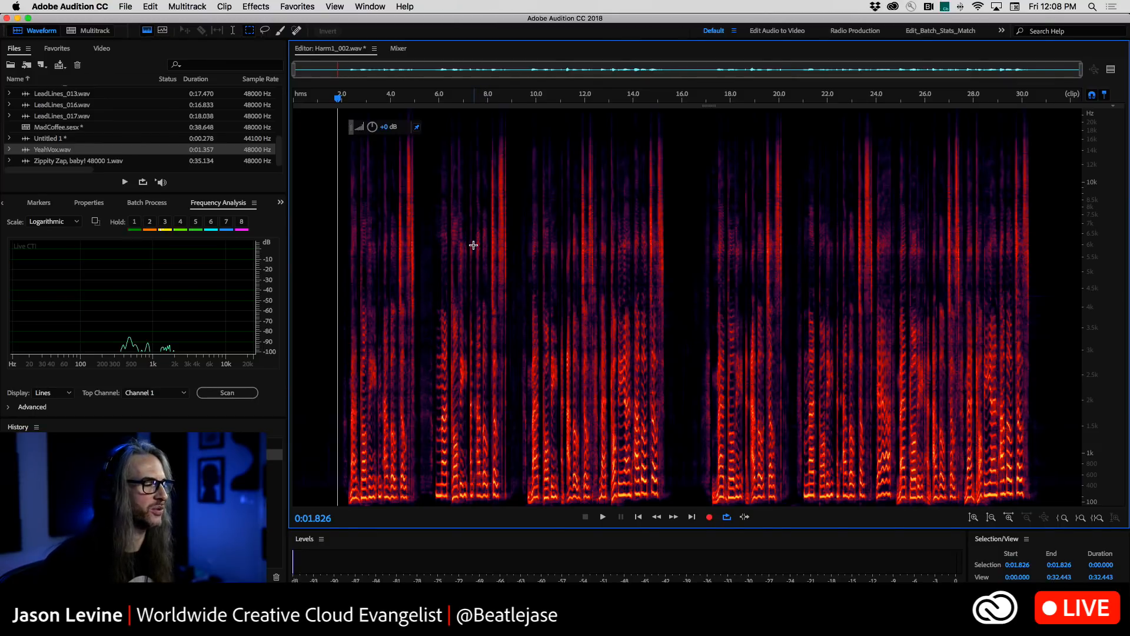
Play the denoised Harm1_002.wav from about 1.8 s, continue from about 5 s, and play again from about 16.8 s
{"action": "key", "text": "space"}
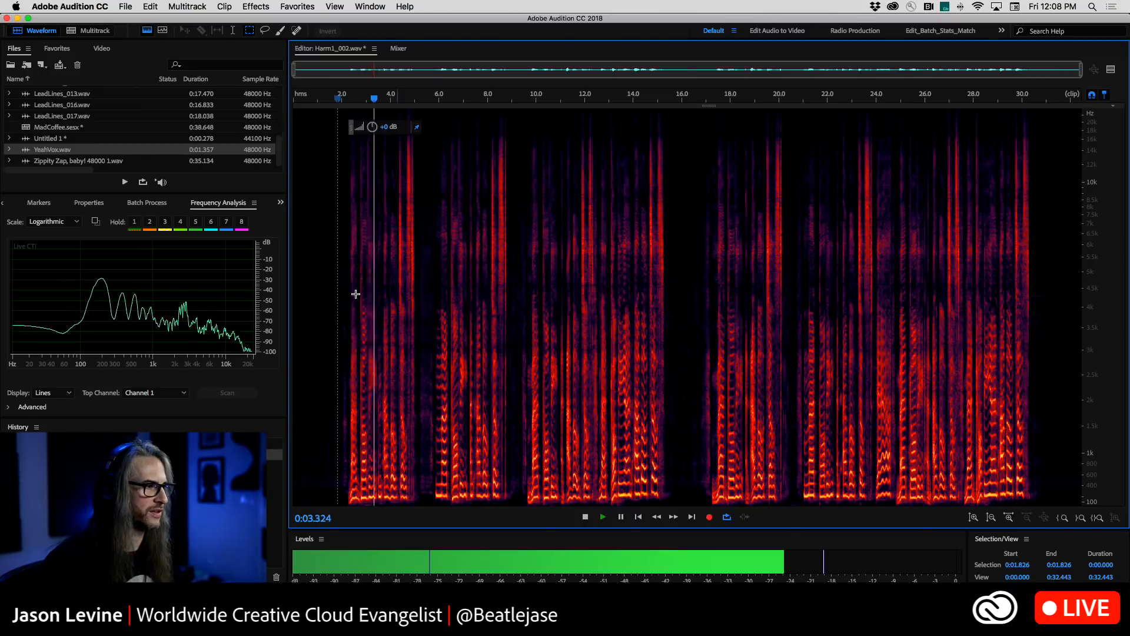
{"action": "key", "text": "space"}
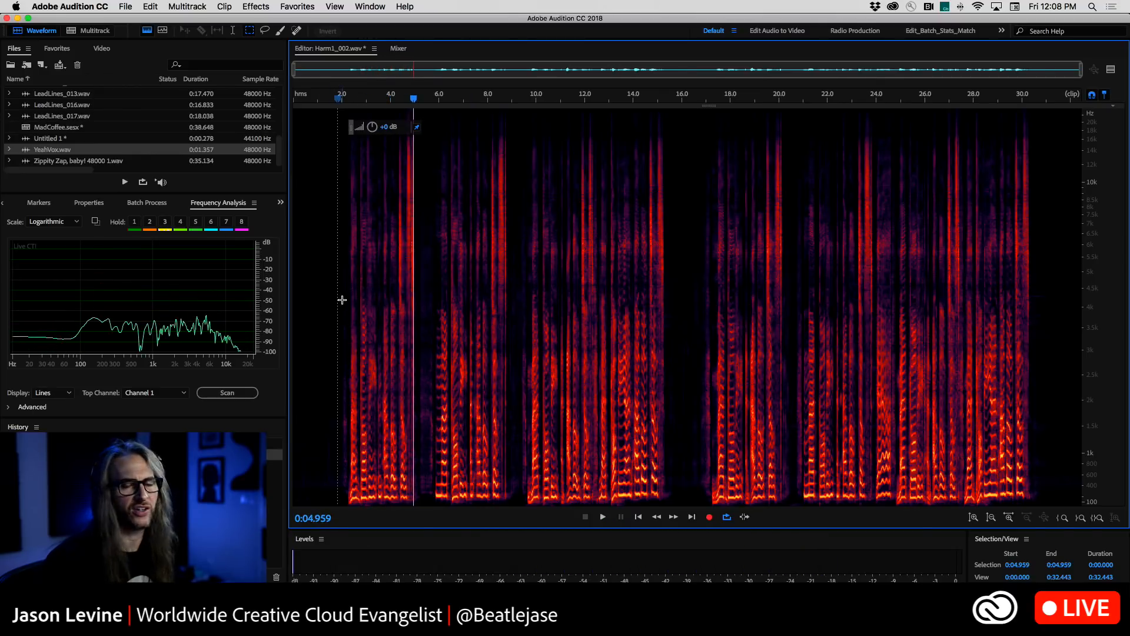
{"action": "key", "text": "space"}
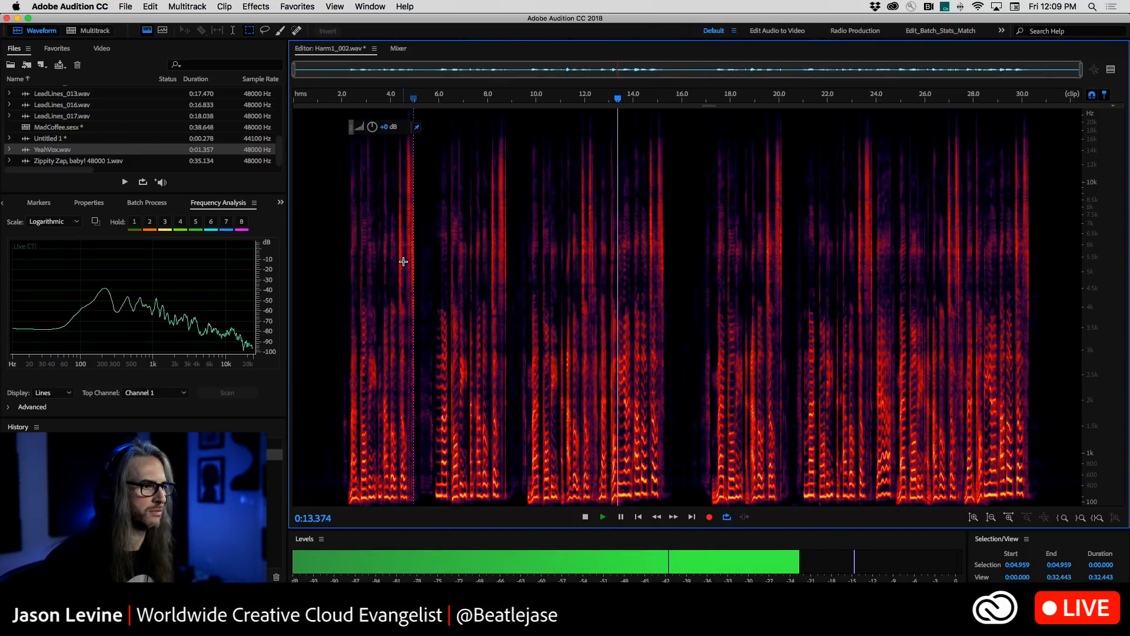
{"action": "key", "text": "space"}
{"action": "left_click", "coordinate": [701, 225]}
{"action": "key", "text": "space"}
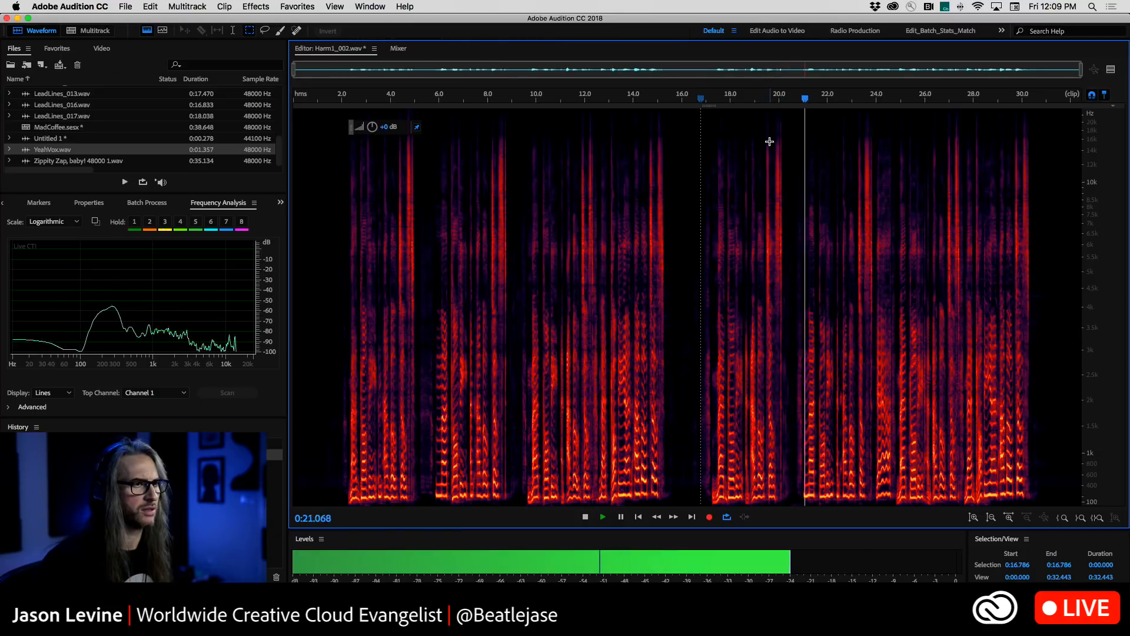
Play the end of the phrase in Harm1_002.wav from about 19.3 s and listen through the following gap near 20.5 s
{"action": "key", "text": "space"}
{"action": "scroll", "coordinate": [867, 129], "scroll_direction": "up", "scroll_amount": 5}
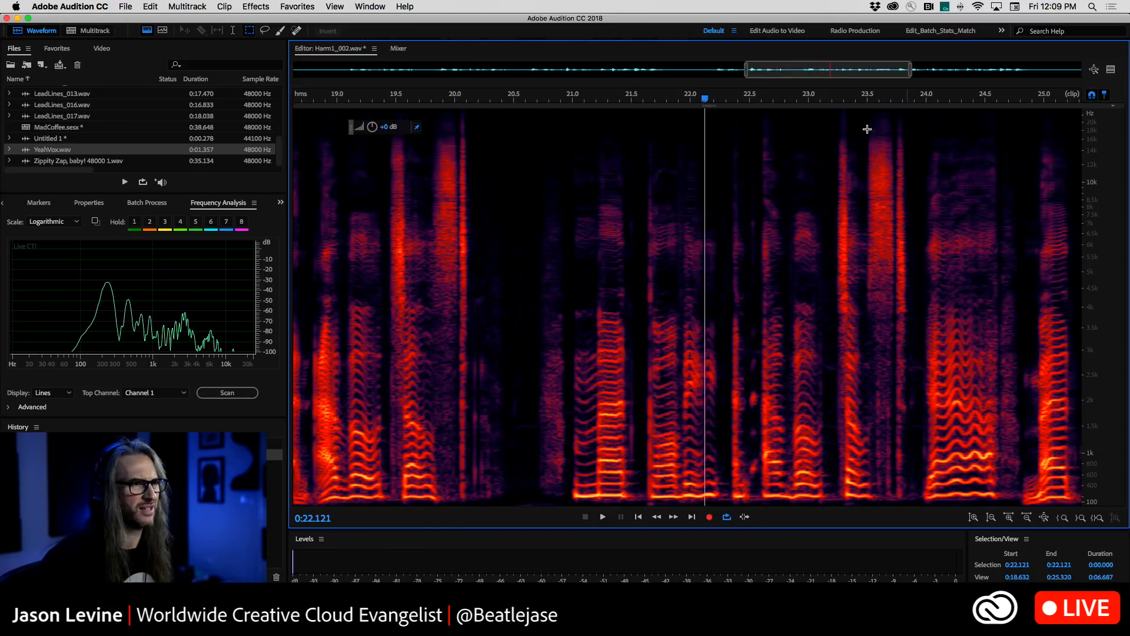
{"action": "left_click", "coordinate": [376, 253]}
{"action": "key", "text": "space"}
{"action": "key", "text": "space"}
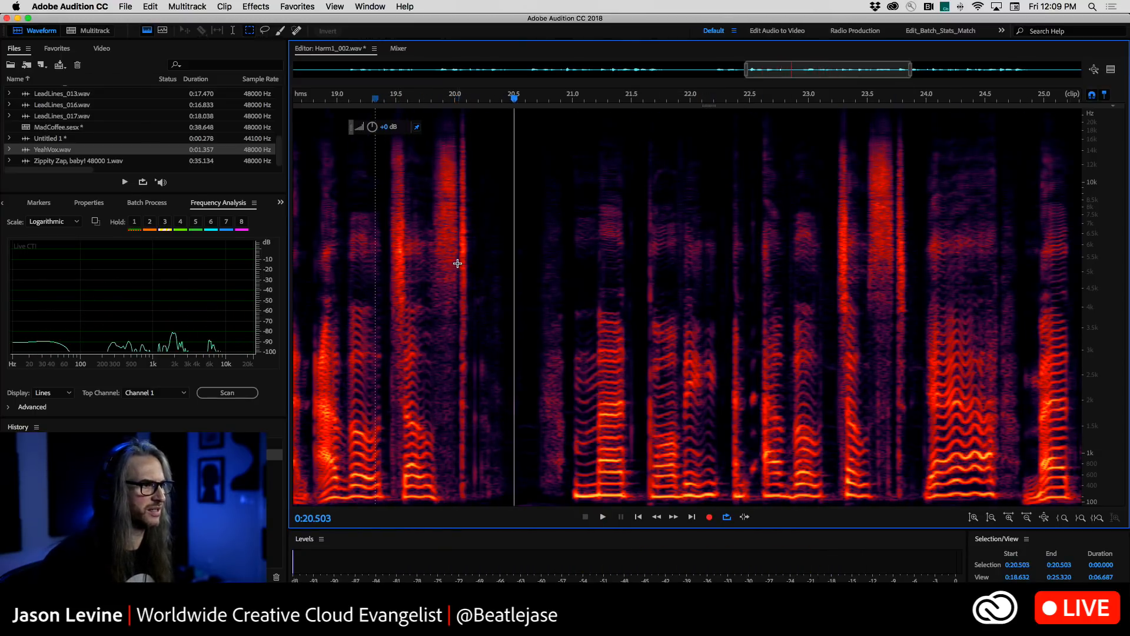
{"action": "key", "text": "space"}
{"action": "double_click", "coordinate": [457, 263]}
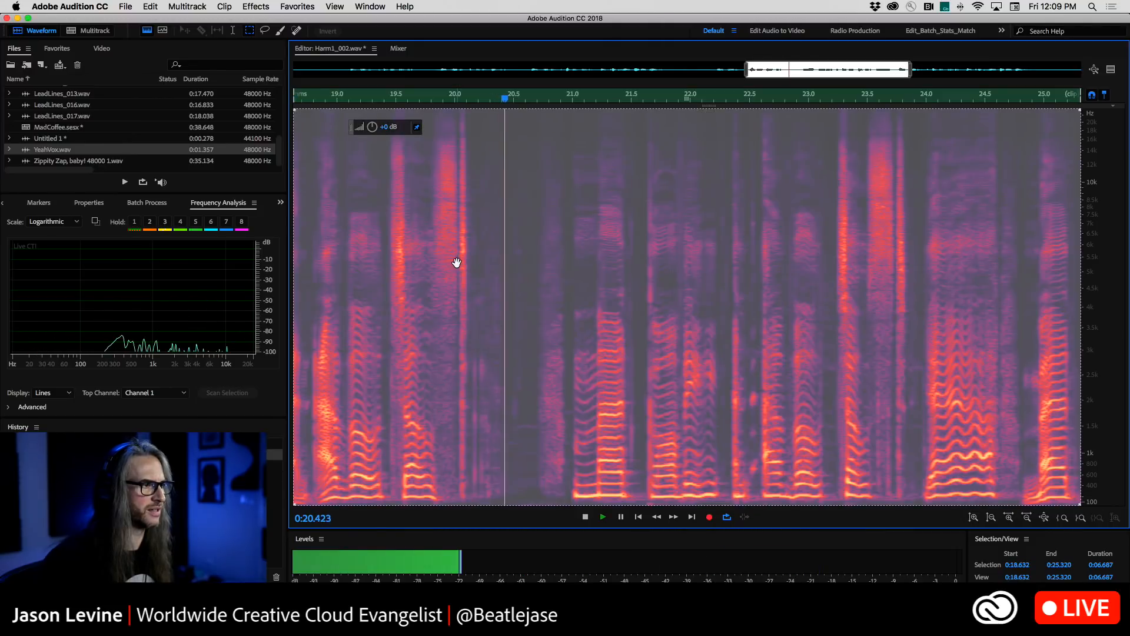
{"action": "key", "text": "space"}
{"action": "key", "text": "space"}
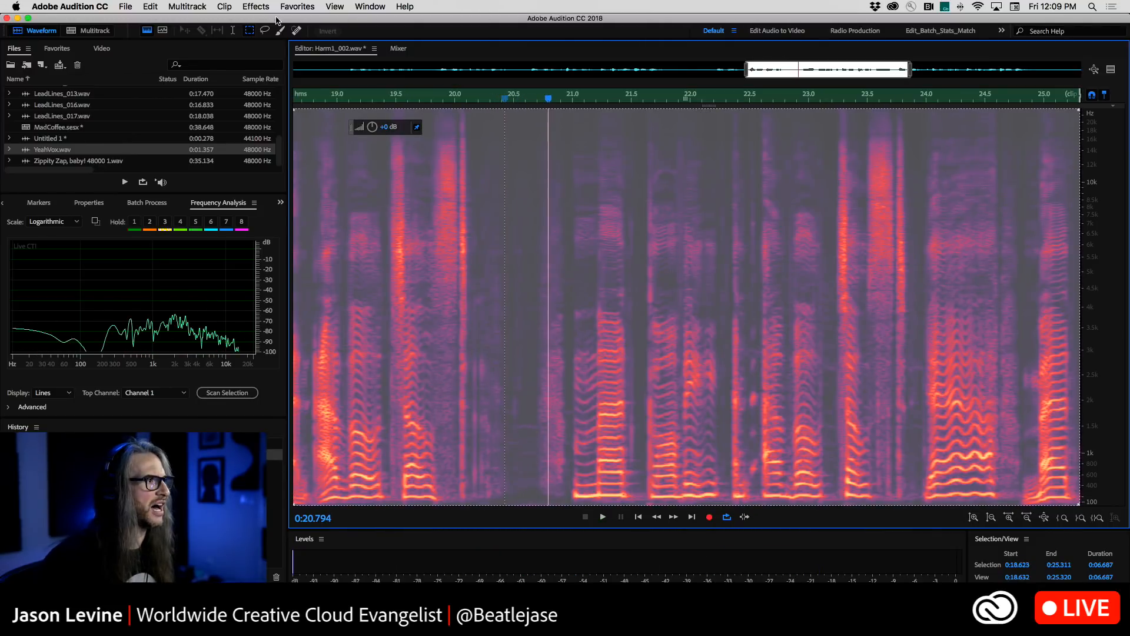
Use the Time Selection tool to isolate the short burst at about 20.03 to 20.11 s in Harm1_002.wav and play it
{"action": "left_click", "coordinate": [233, 30]}
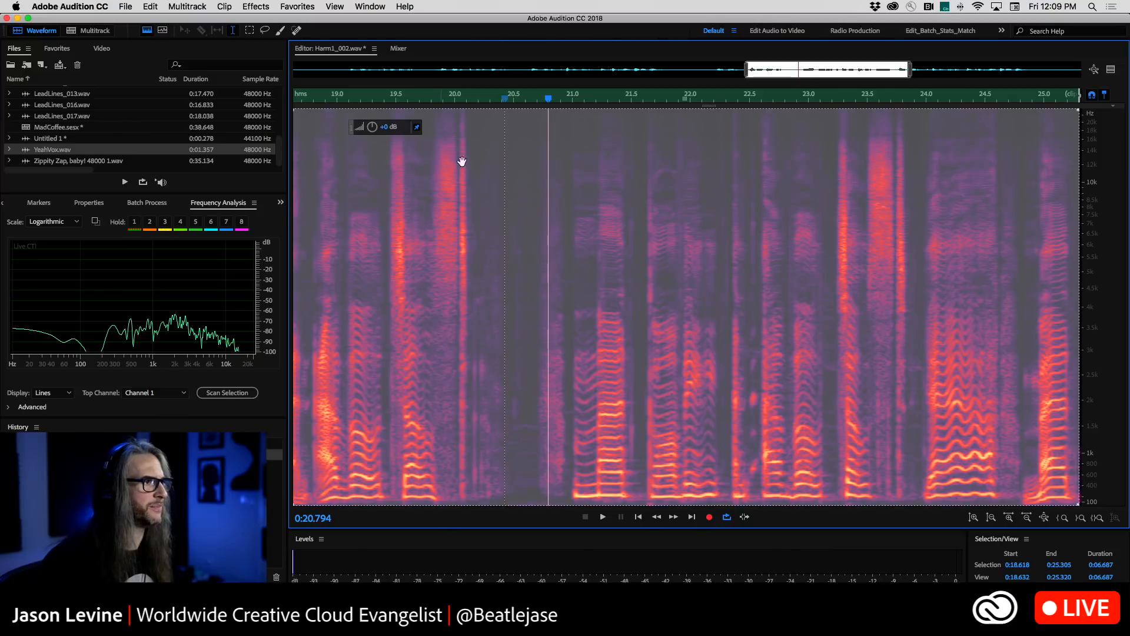
{"action": "scroll", "coordinate": [462, 206], "scroll_direction": "up", "scroll_amount": 5}
{"action": "scroll", "coordinate": [462, 209], "scroll_direction": "down", "scroll_amount": 3}
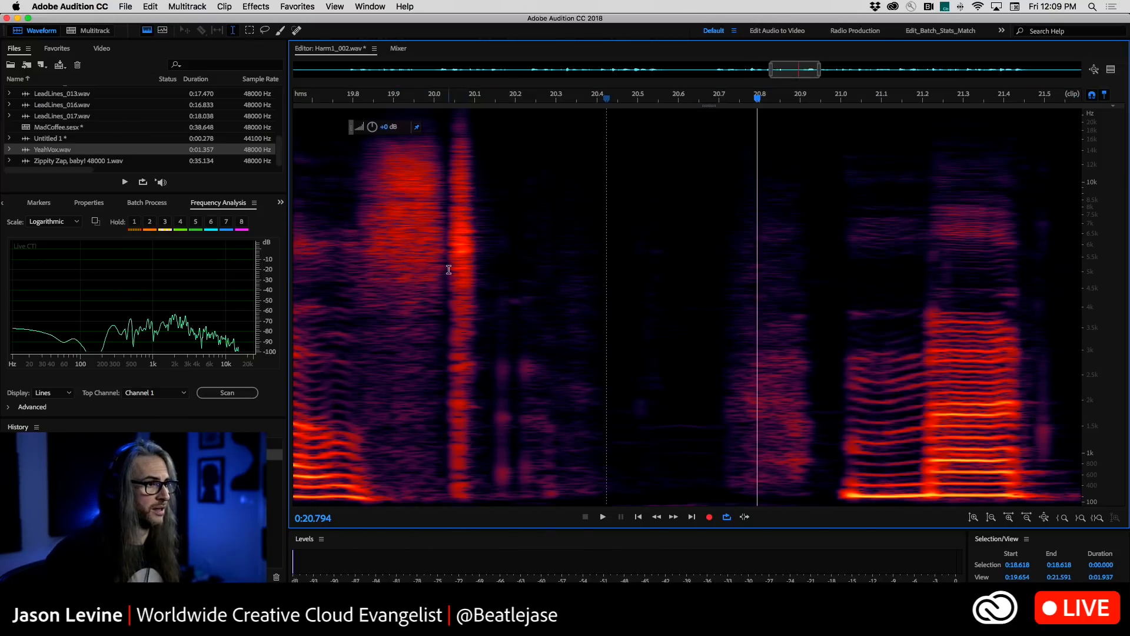
{"action": "left_click", "coordinate": [449, 271]}
{"action": "scroll", "coordinate": [433, 277], "scroll_direction": "down", "scroll_amount": 5}
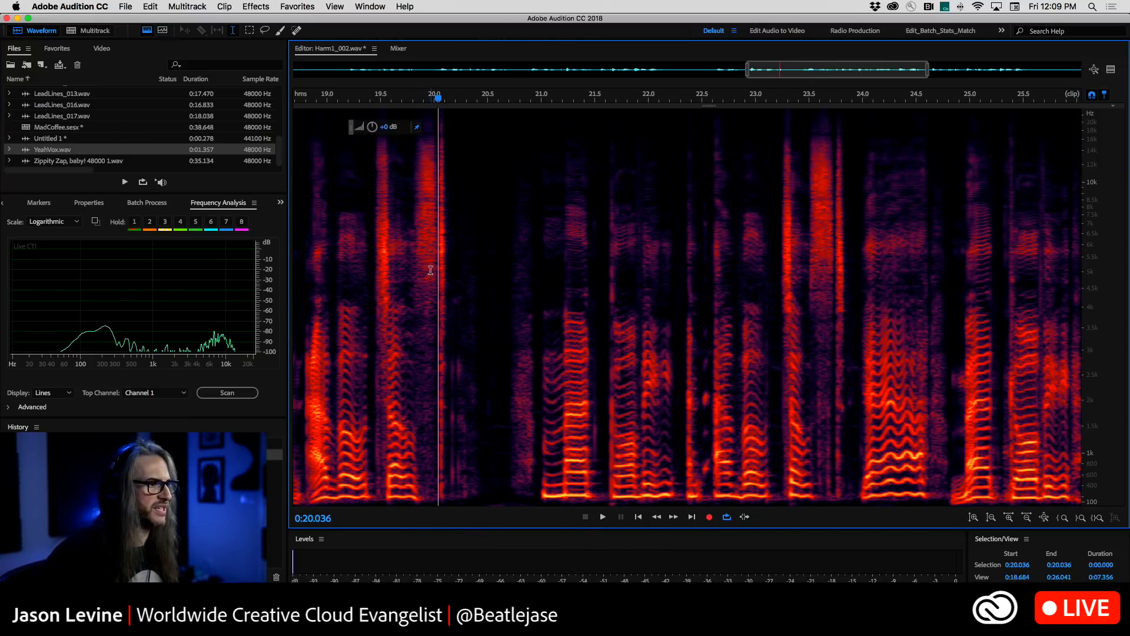
{"action": "left_click_drag", "start_coordinate": [394, 105], "coordinate": [603, 118]}
{"action": "left_click", "coordinate": [355, 209]}
{"action": "key", "text": "space"}
{"action": "key", "text": "space"}
{"action": "left_click_drag", "start_coordinate": [465, 225], "coordinate": [499, 229]}
{"action": "key", "text": "space"}
{"action": "key", "text": "space"}
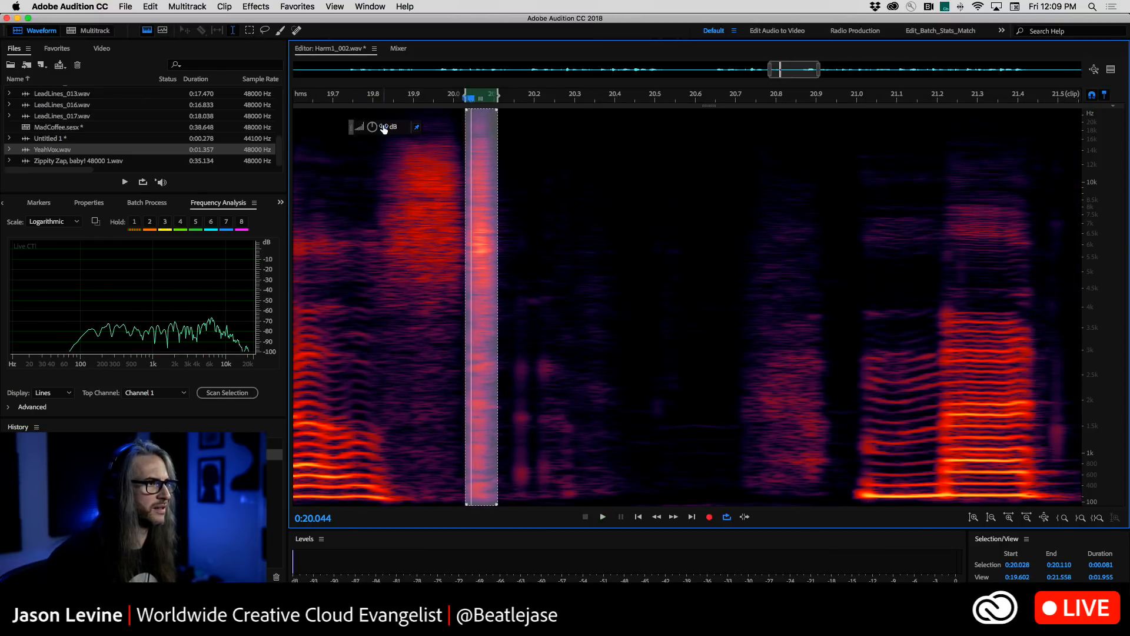
Hide the spectral display of Harm1_002.wav and replay the phrase ending from about 19.7 s in the waveform view
{"action": "left_click", "coordinate": [149, 31]}
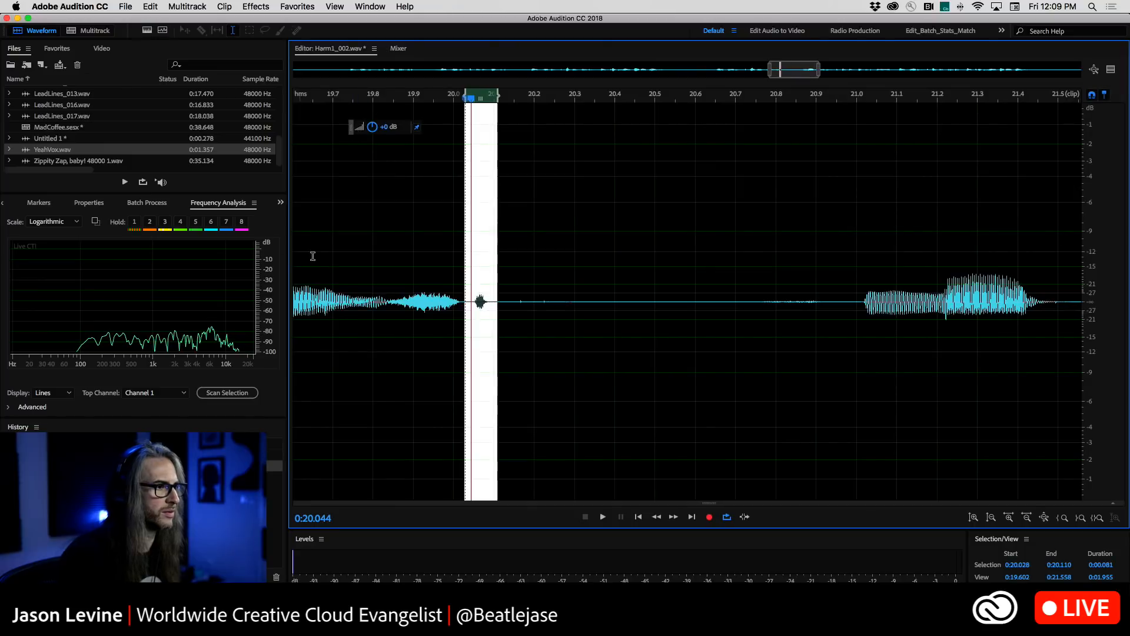
{"action": "left_click", "coordinate": [323, 244]}
{"action": "key", "text": "space"}
{"action": "key", "text": "space"}
{"action": "left_click", "coordinate": [343, 226]}
{"action": "left_click", "coordinate": [357, 220]}
{"action": "key", "text": "space"}
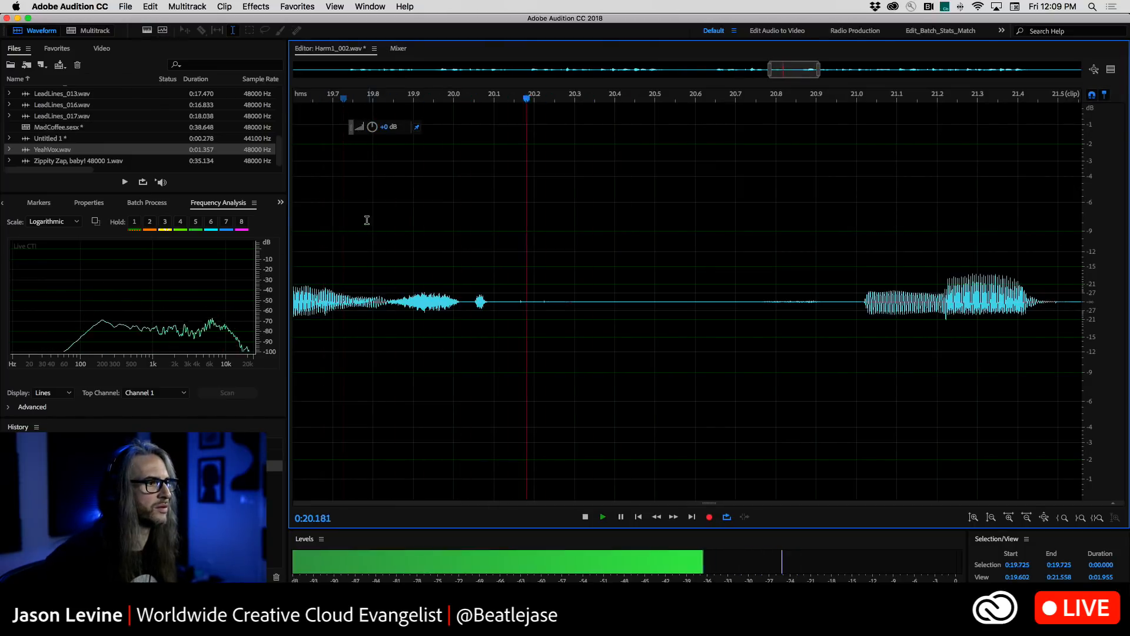
{"action": "key", "text": "space"}
{"action": "key", "text": "backslash"}
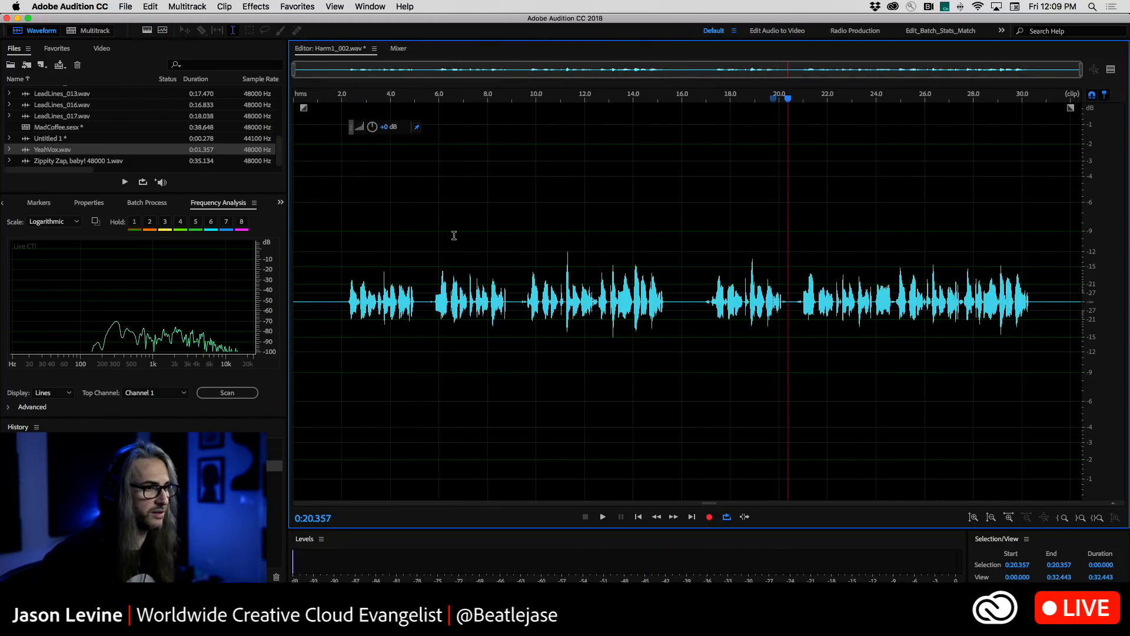
Apply the Dynamics AutoGate to all of Harm1_002.wav with a release of 213.8 ms, previewing from about 1.5 s
{"action": "left_click", "coordinate": [241, 6]}
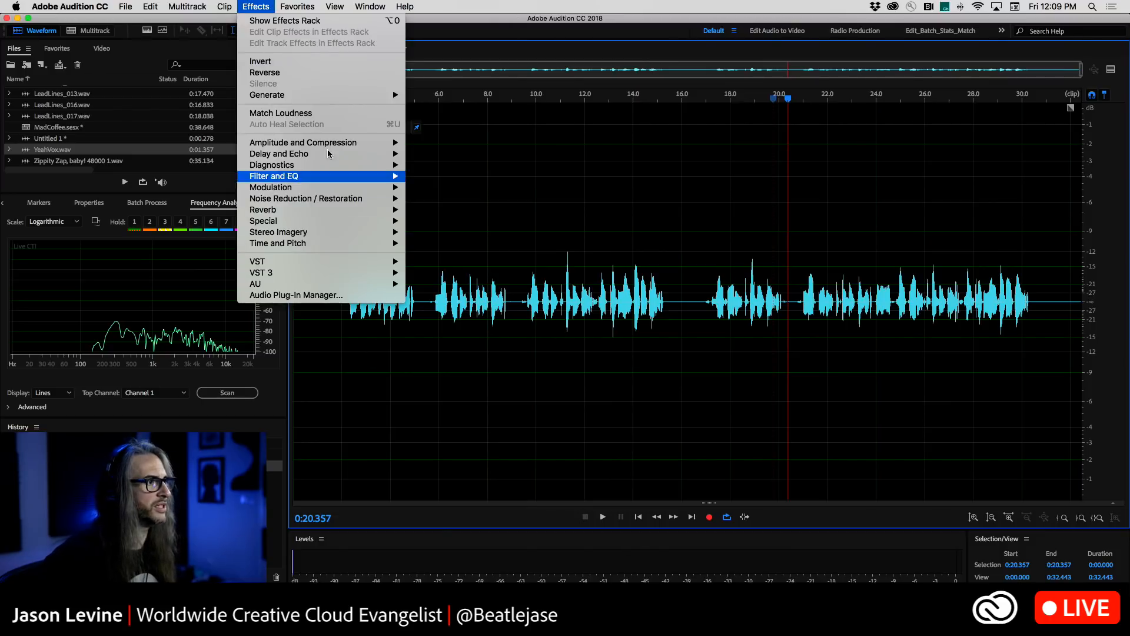
{"action": "mouse_move", "coordinate": [330, 145]}
{"action": "left_click", "coordinate": [439, 176]}
{"action": "left_click", "coordinate": [328, 272]}
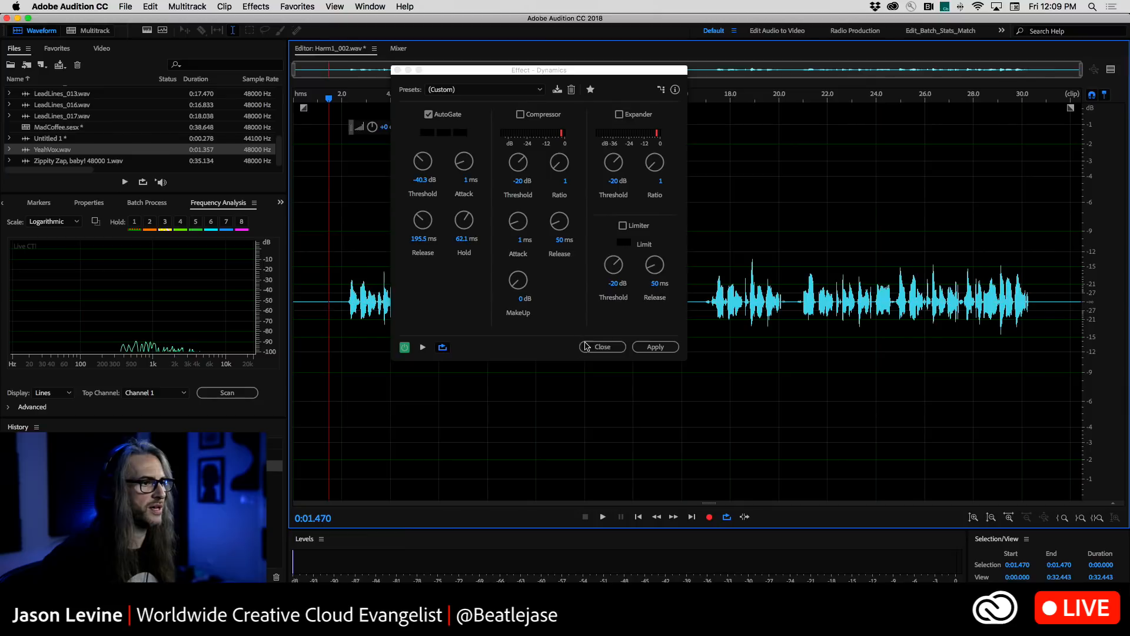
{"action": "left_click", "coordinate": [420, 347]}
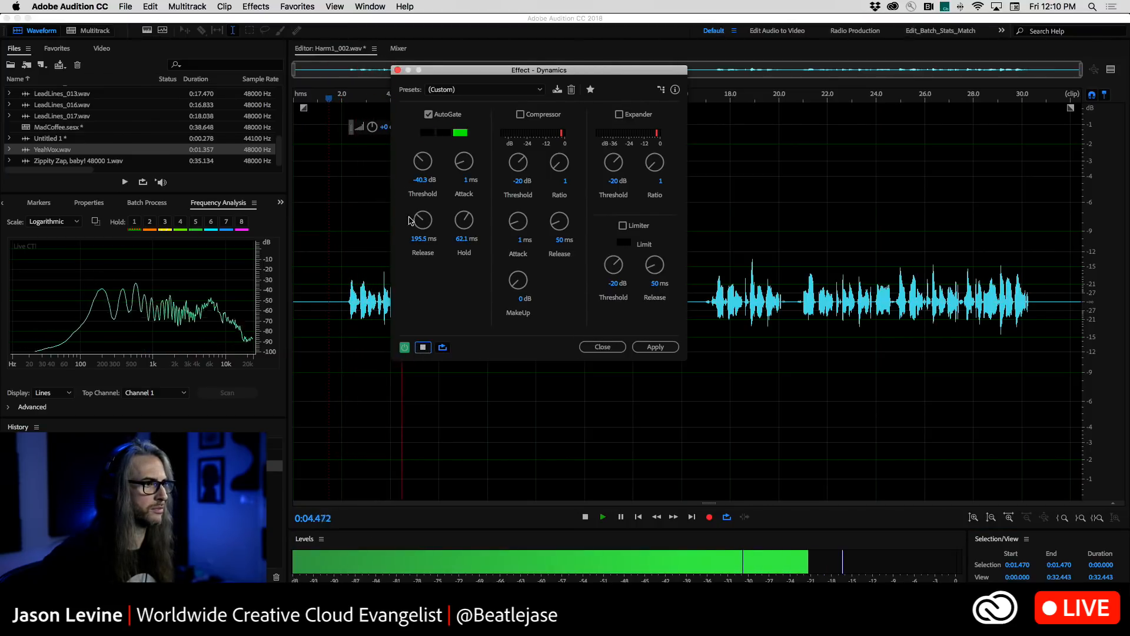
{"action": "left_click_drag", "start_coordinate": [422, 225], "coordinate": [415, 219]}
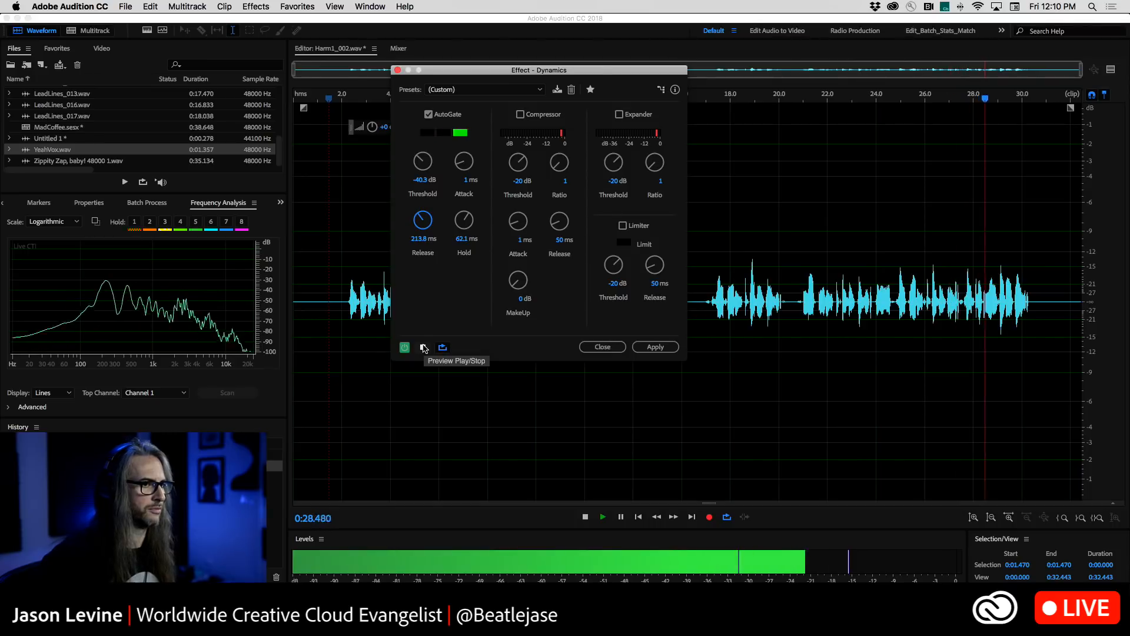
{"action": "left_click", "coordinate": [422, 346]}
{"action": "left_click", "coordinate": [655, 348]}
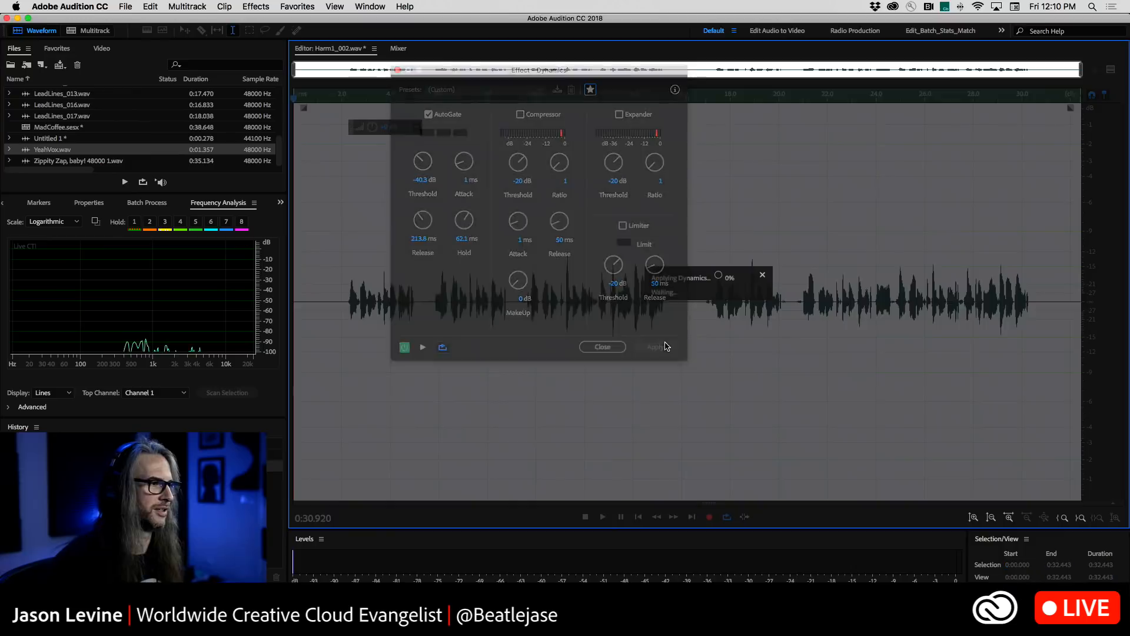
Save the gated Harm1_002.wav under its existing name
{"action": "left_click", "coordinate": [471, 243]}
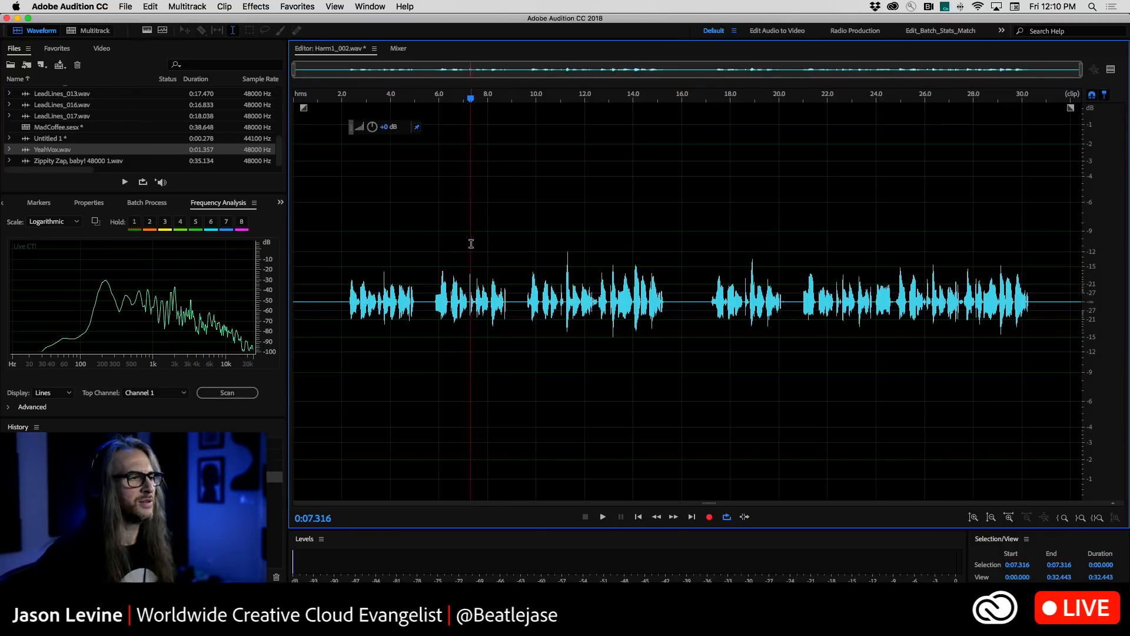
{"action": "left_click", "coordinate": [658, 189]}
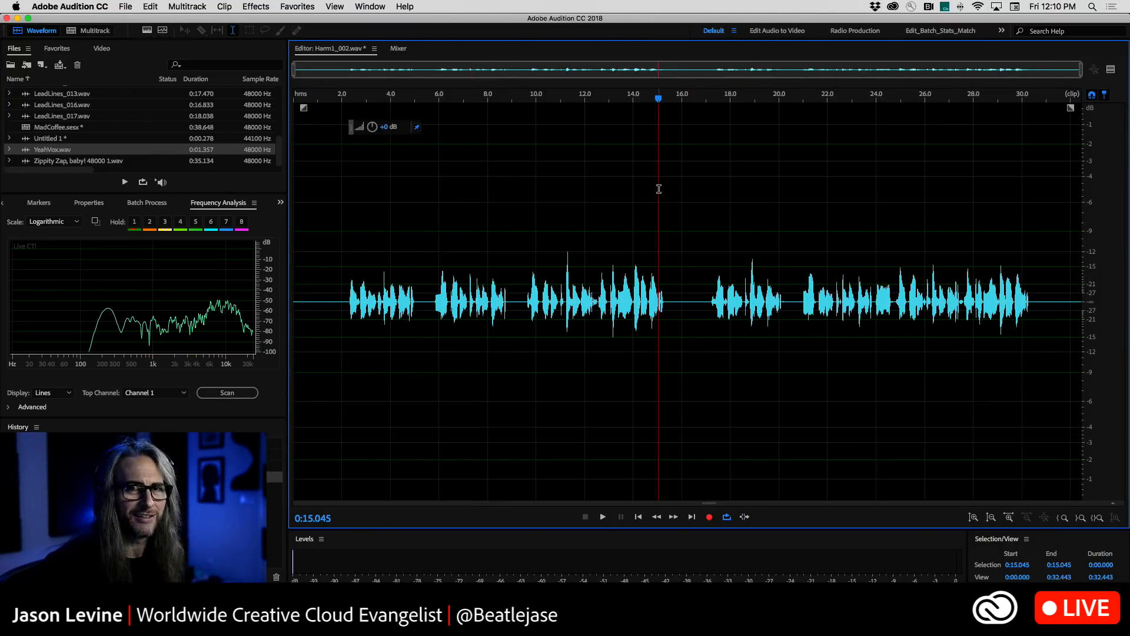
{"action": "left_click", "coordinate": [125, 6]}
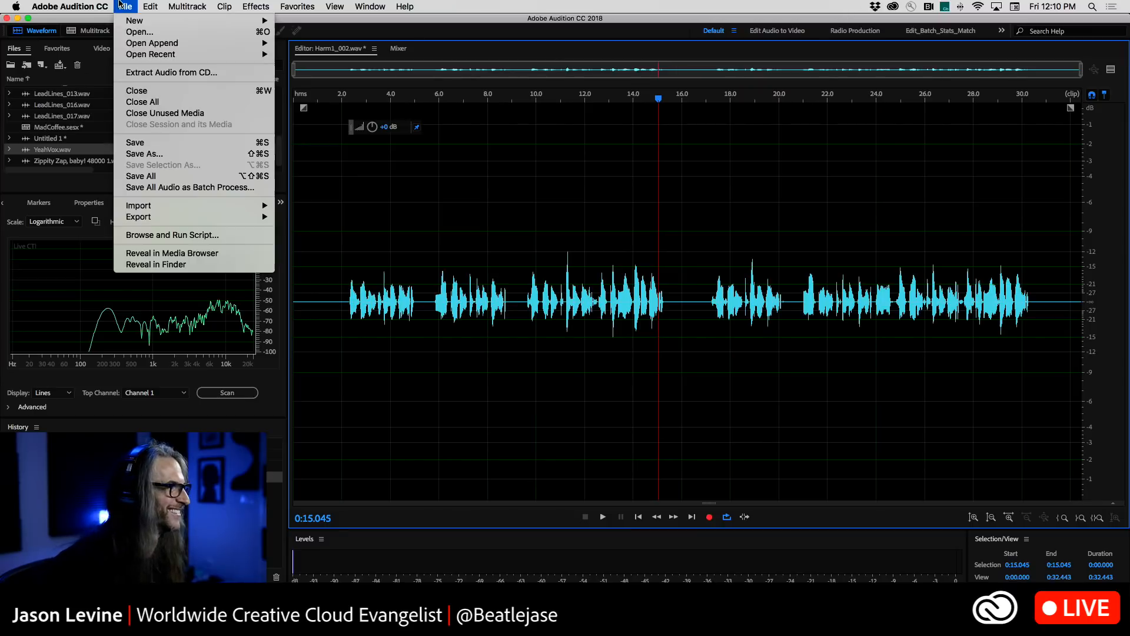
{"action": "left_click", "coordinate": [135, 141]}
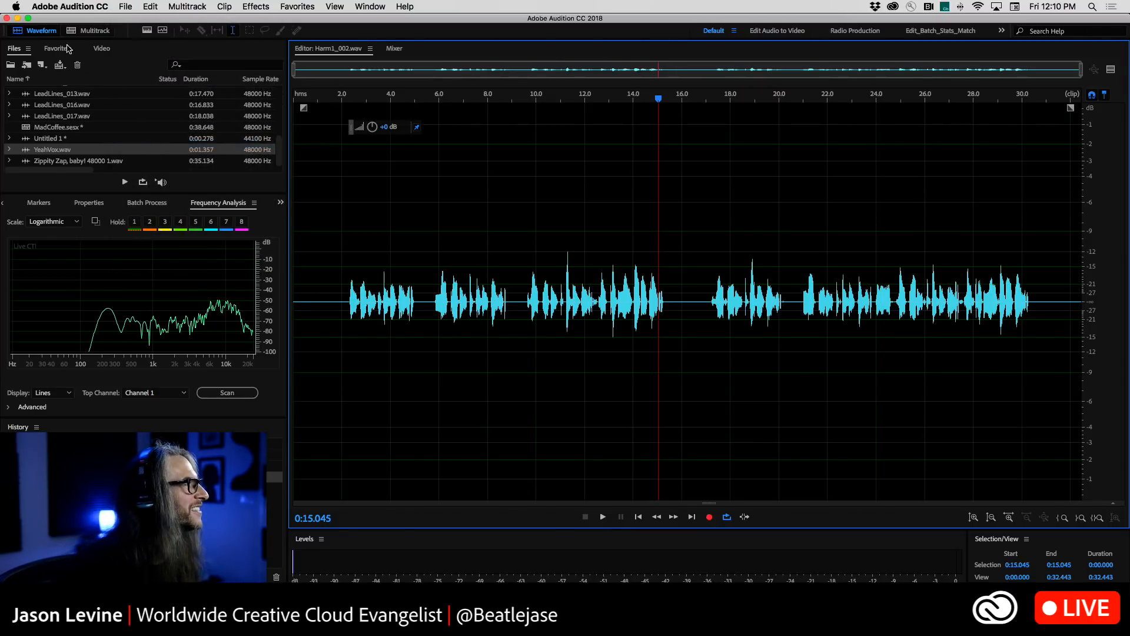
Open the Harm2_004 clip from the MadCoffee multitrack session, show its spectral display and play it from about 2.2 s
{"action": "left_click", "coordinate": [84, 31]}
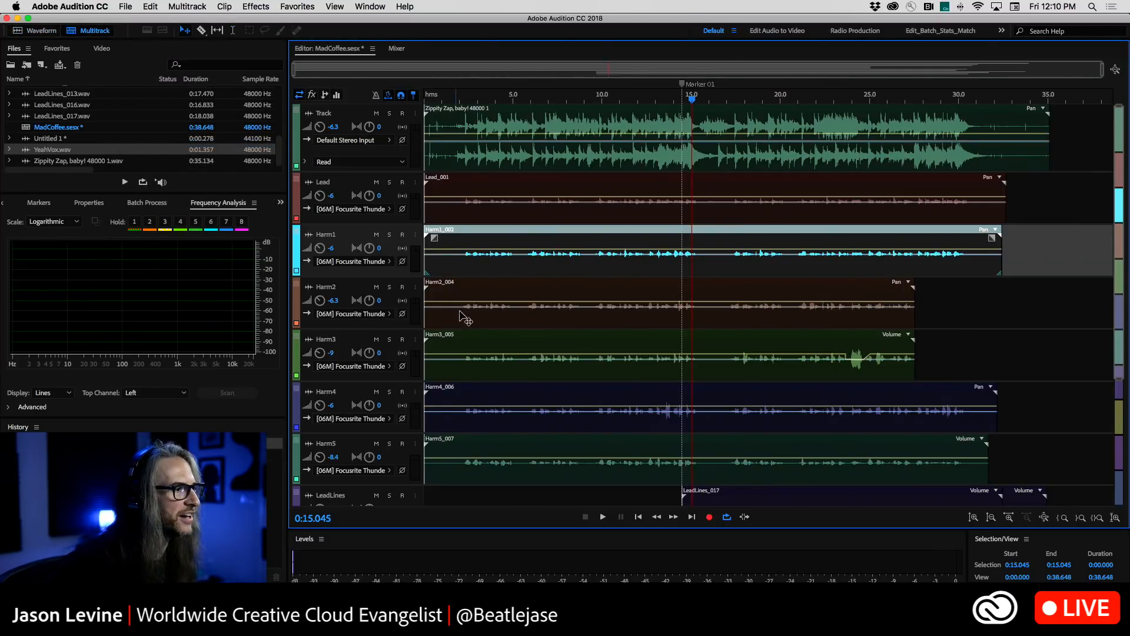
{"action": "double_click", "coordinate": [474, 295]}
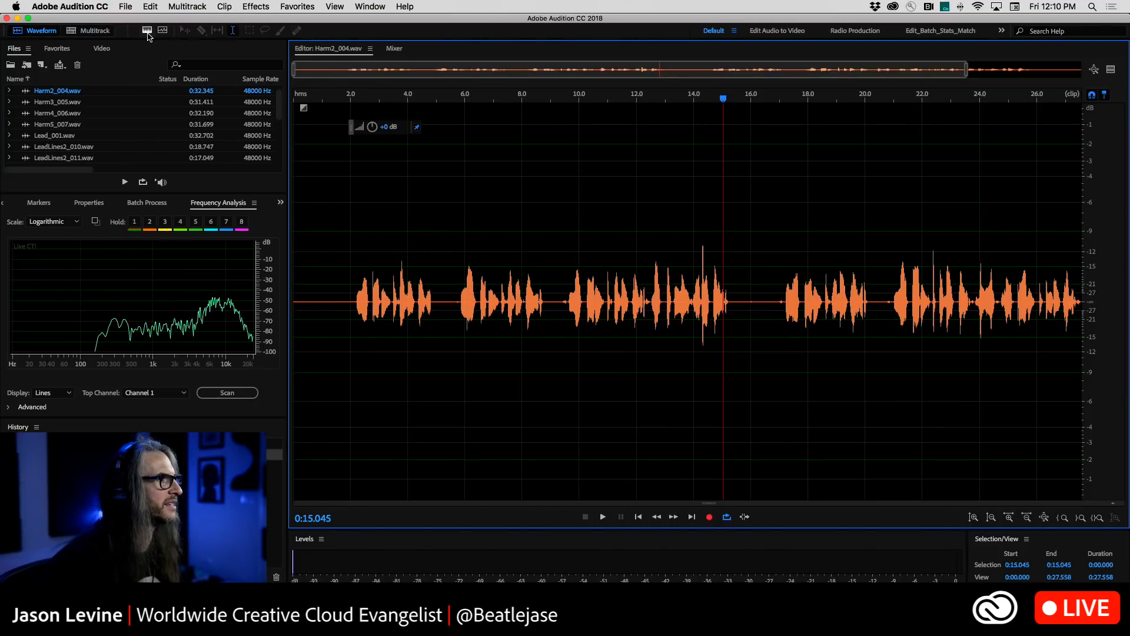
{"action": "left_click", "coordinate": [148, 33]}
{"action": "left_click", "coordinate": [356, 345]}
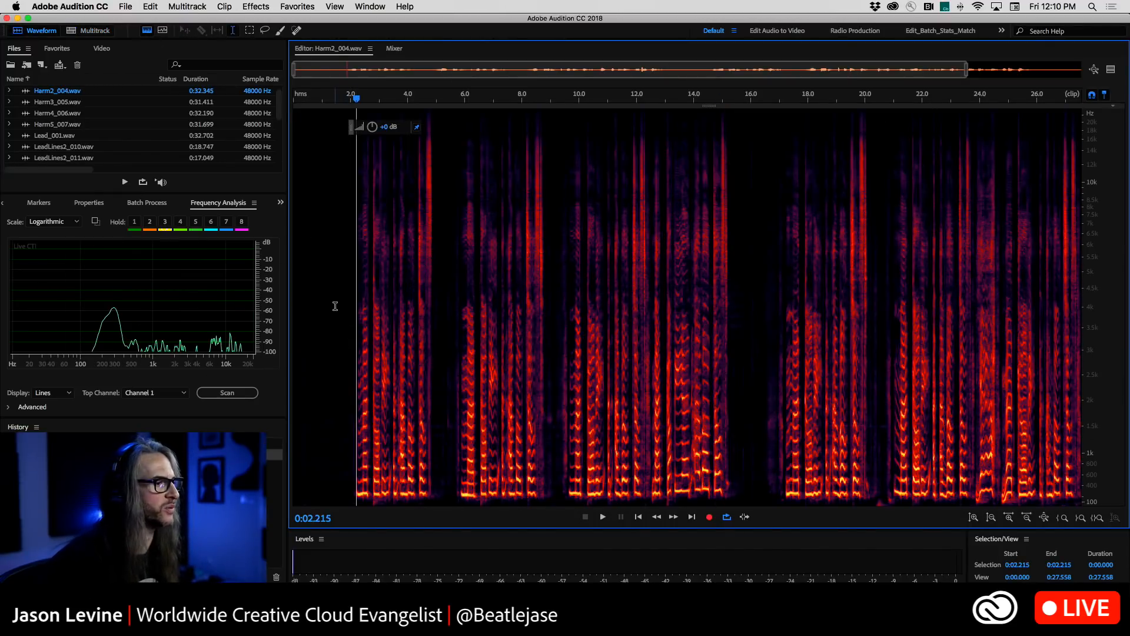
{"action": "key", "text": "space"}
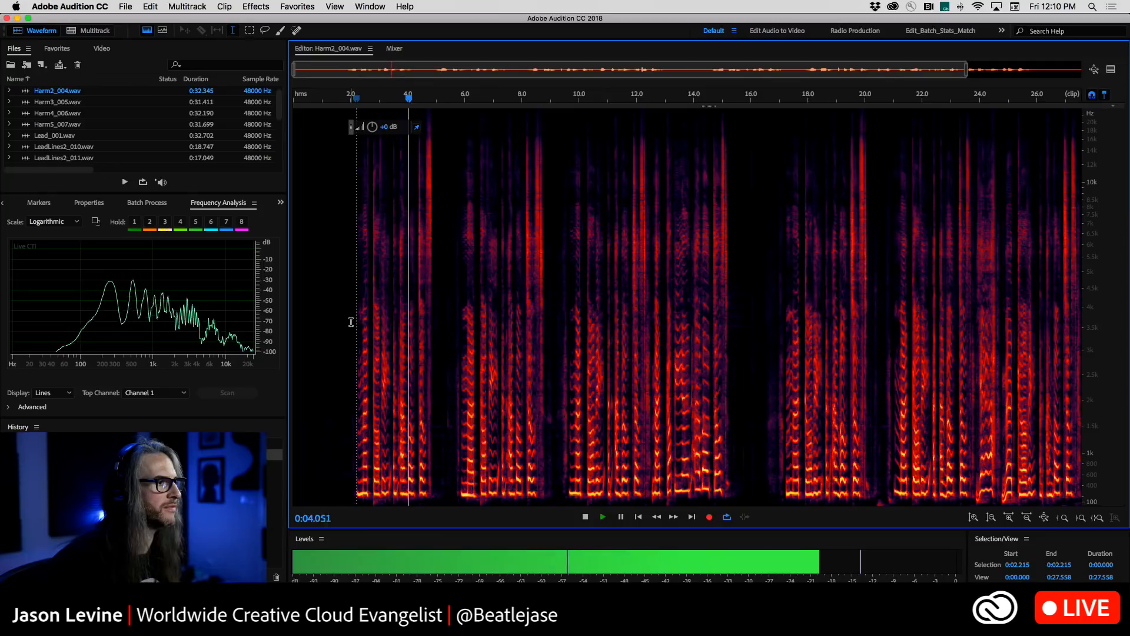
{"action": "left_click", "coordinate": [344, 324]}
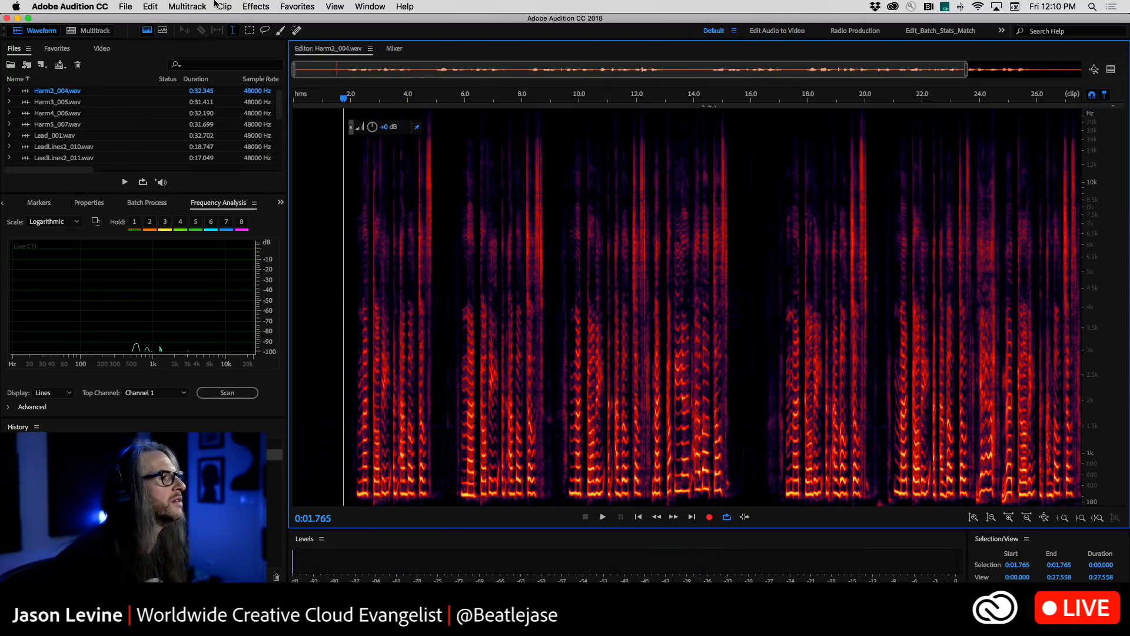
{"action": "left_click", "coordinate": [259, 5]}
{"action": "mouse_move", "coordinate": [329, 142]}
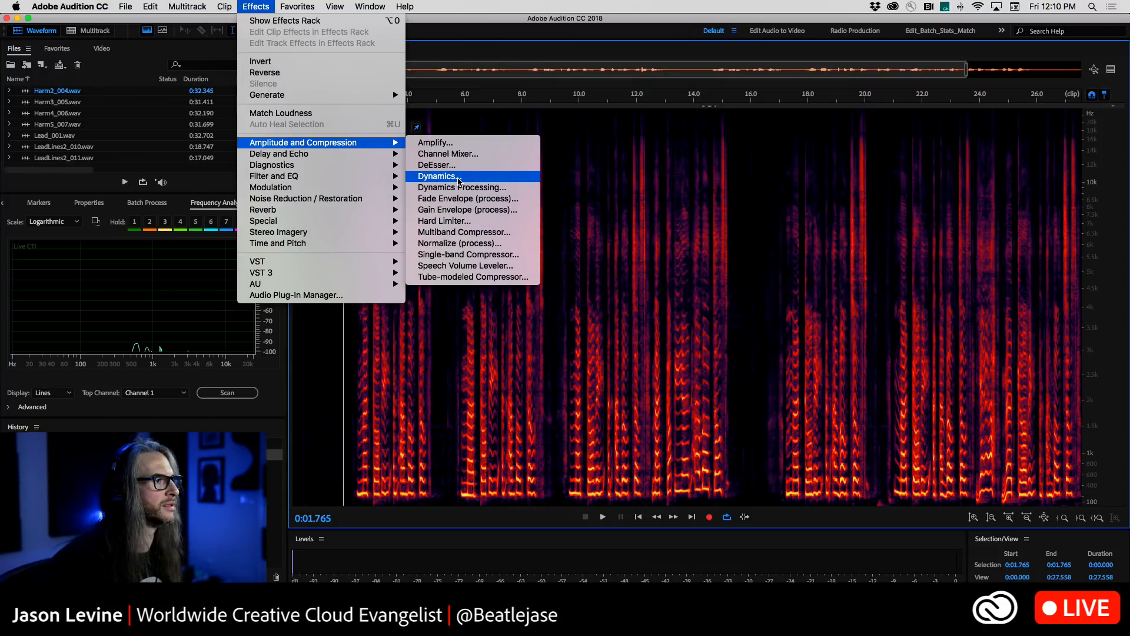
{"action": "left_click", "coordinate": [459, 177]}
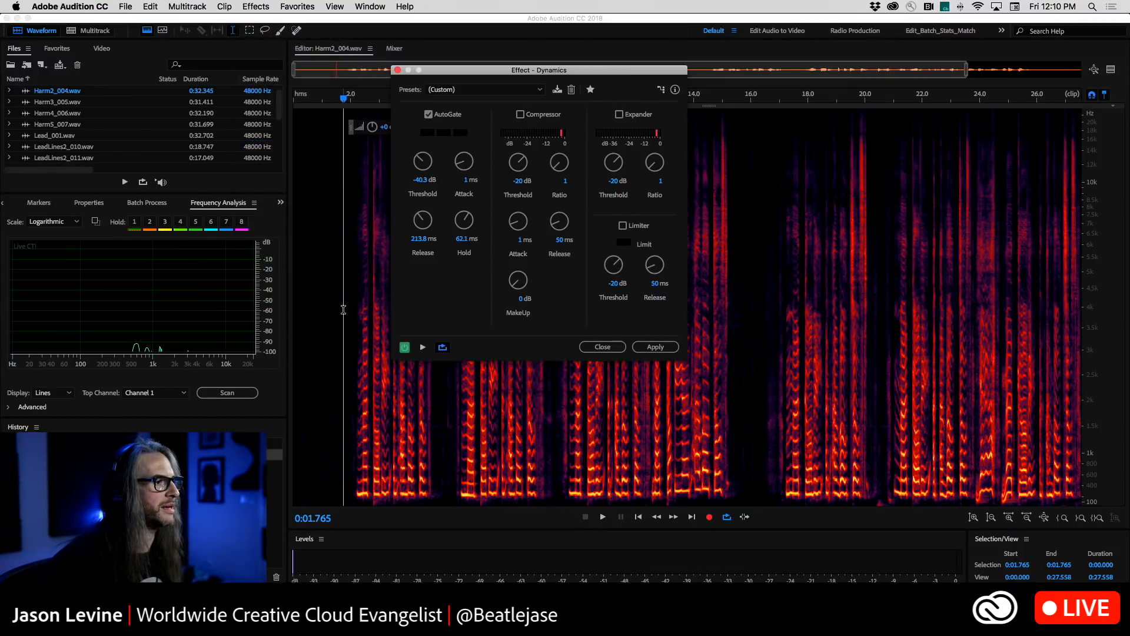
{"action": "left_click", "coordinate": [599, 347]}
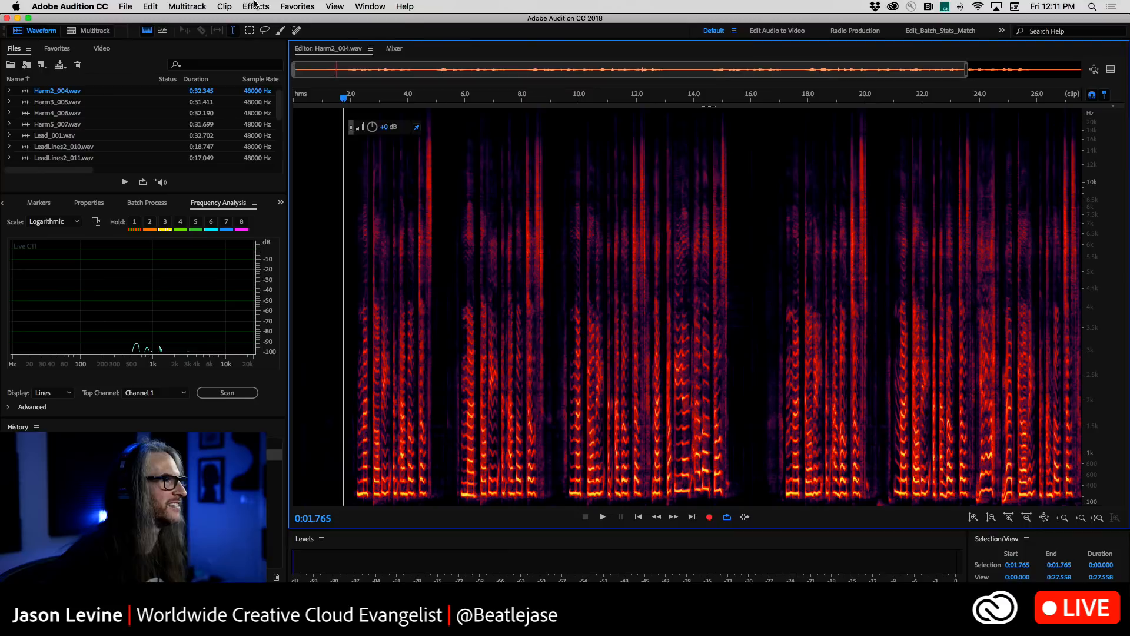
Open the Dynamics effect for Harm2_004.wav and preview the current AutoGate settings from about 1.8 s across the full file
{"action": "left_click", "coordinate": [254, 5]}
{"action": "mouse_move", "coordinate": [305, 145]}
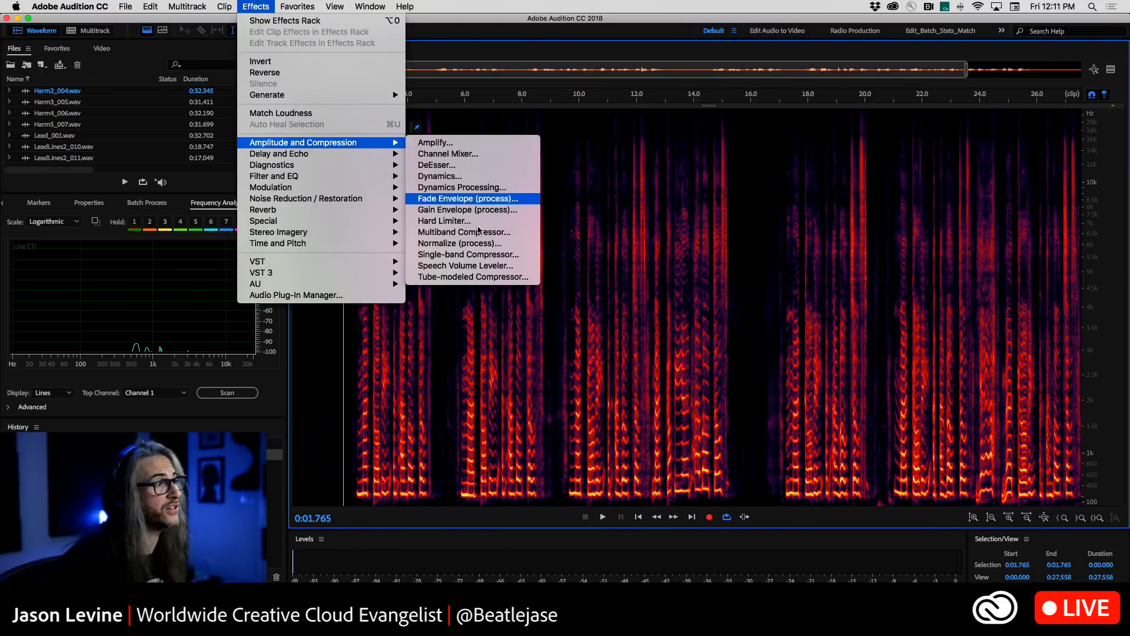
{"action": "left_click", "coordinate": [465, 176]}
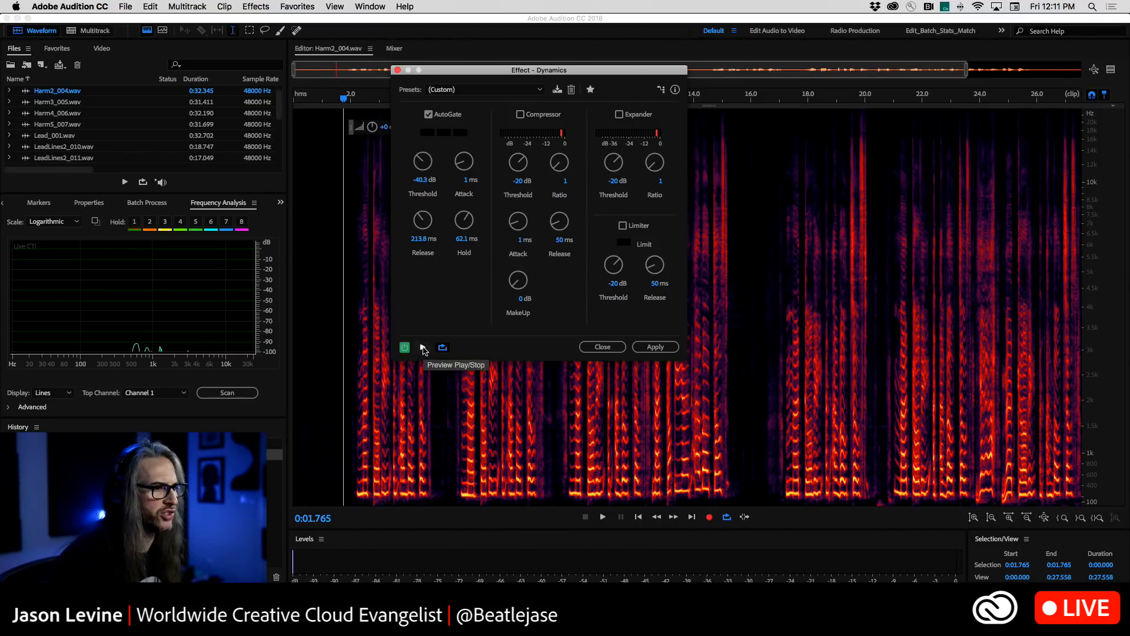
{"action": "left_click", "coordinate": [423, 347]}
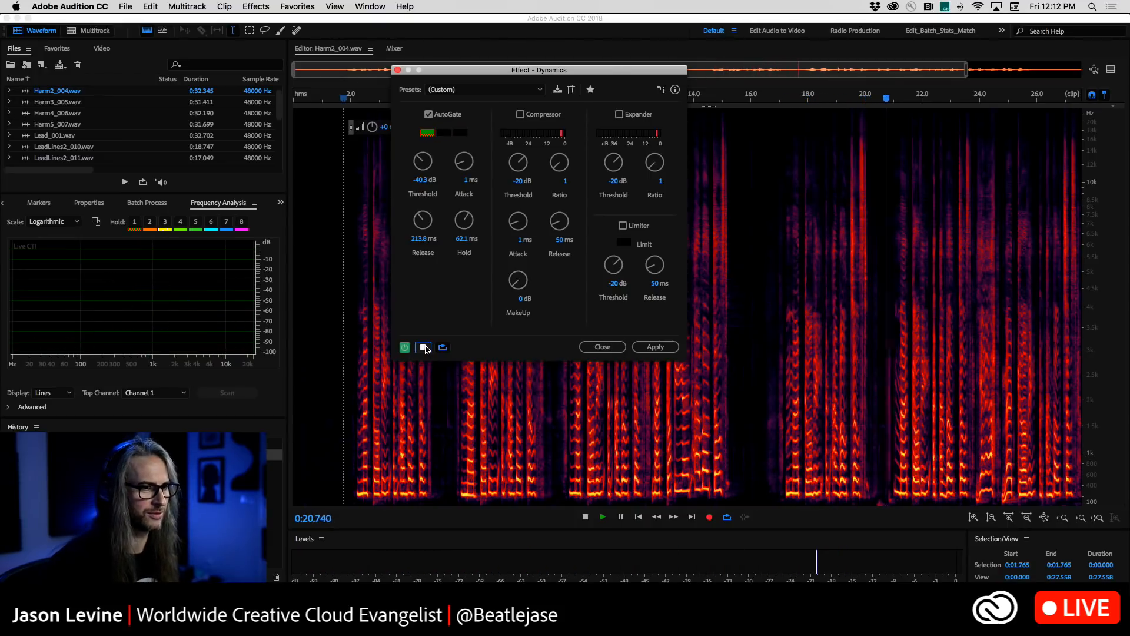
{"action": "left_click_drag", "start_coordinate": [966, 69], "coordinate": [1078, 78]}
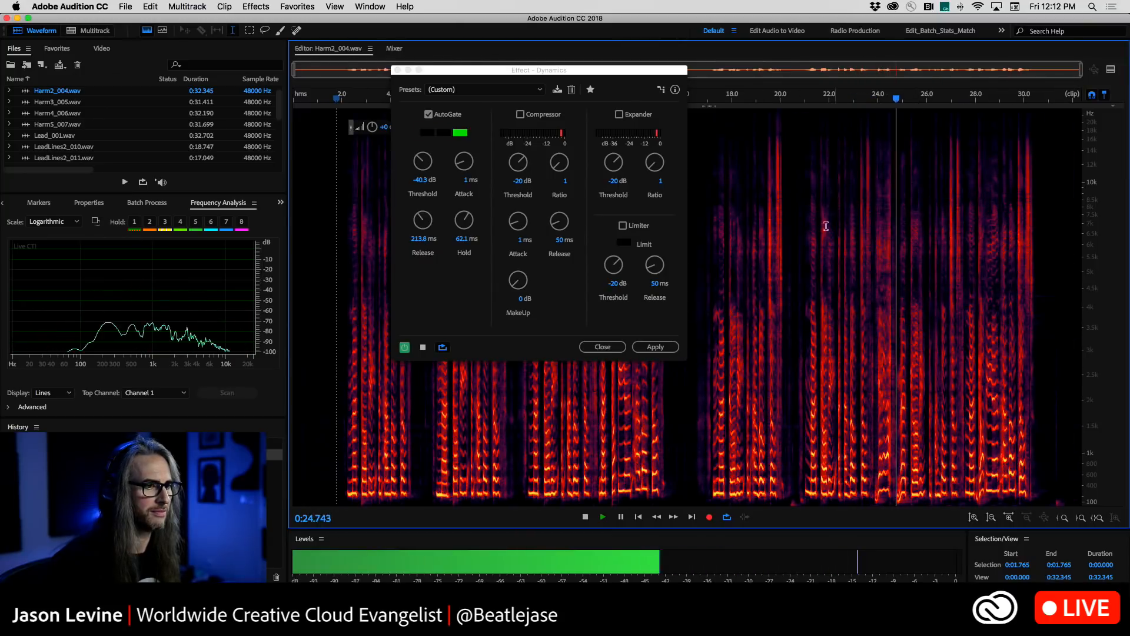
{"action": "key", "text": "space"}
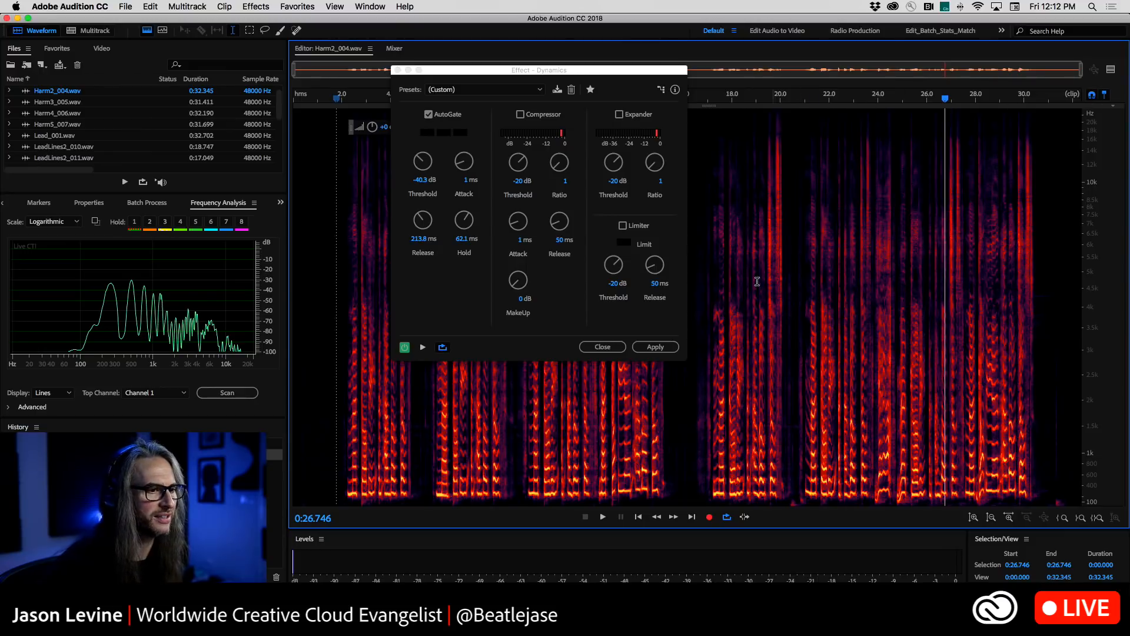
Preview the AutoGate on the late phrase of Harm2_004.wav from about 25.5 s and again from about 25.3 s
{"action": "left_click_drag", "start_coordinate": [792, 100], "coordinate": [1022, 100]}
{"action": "left_click", "coordinate": [719, 353]}
{"action": "key", "text": "space"}
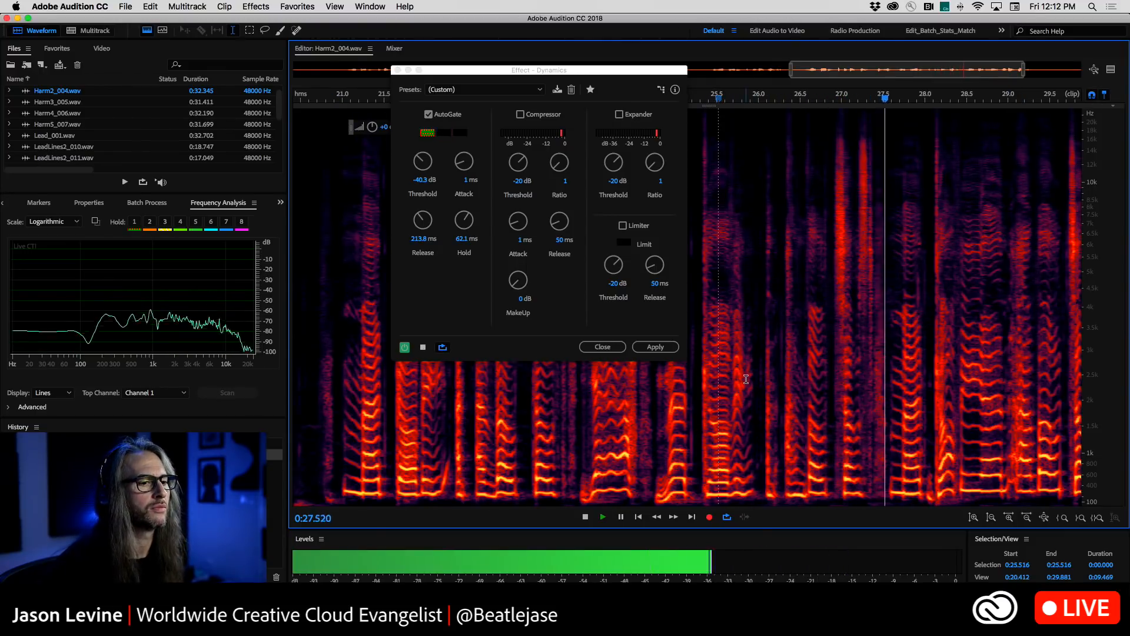
{"action": "left_click", "coordinate": [698, 368]}
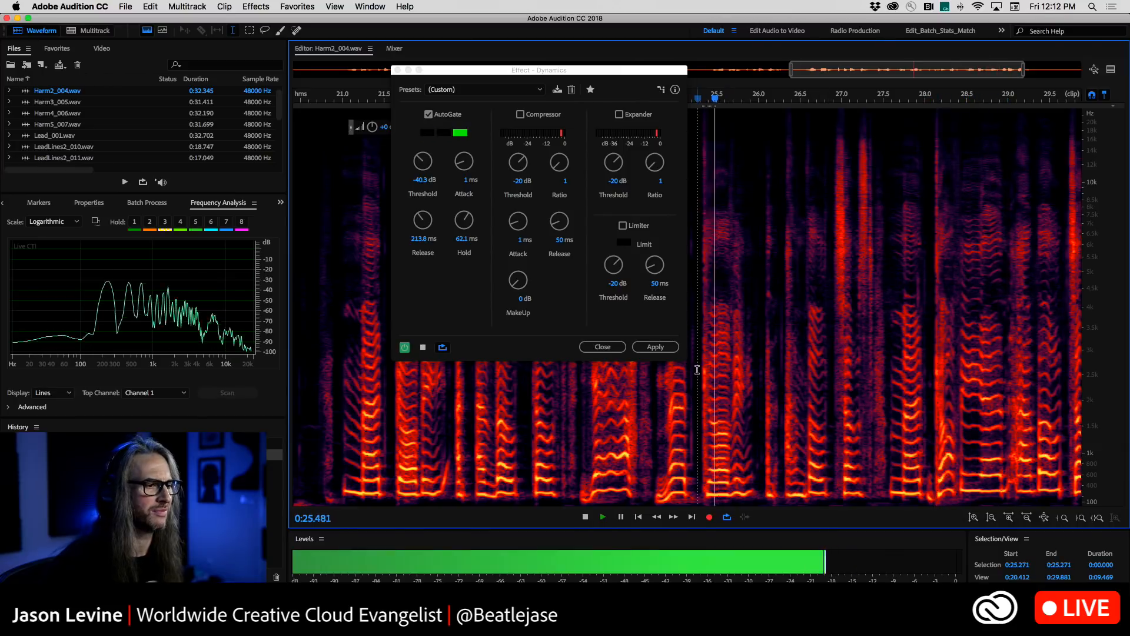
Preview the gated phrase from about 23.8 s, then hide the spectral display and preview it again from there
{"action": "left_click", "coordinate": [578, 405]}
{"action": "key", "text": "space"}
{"action": "left_click_drag", "start_coordinate": [498, 71], "coordinate": [253, 120]}
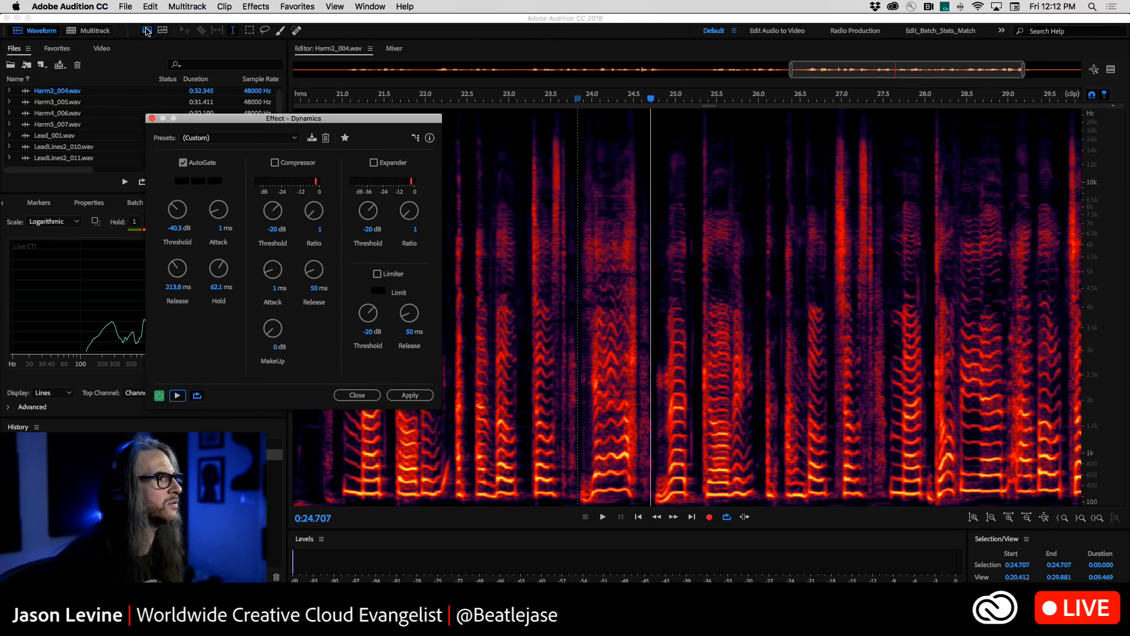
{"action": "left_click", "coordinate": [146, 32]}
{"action": "left_click", "coordinate": [575, 280]}
{"action": "key", "text": "space"}
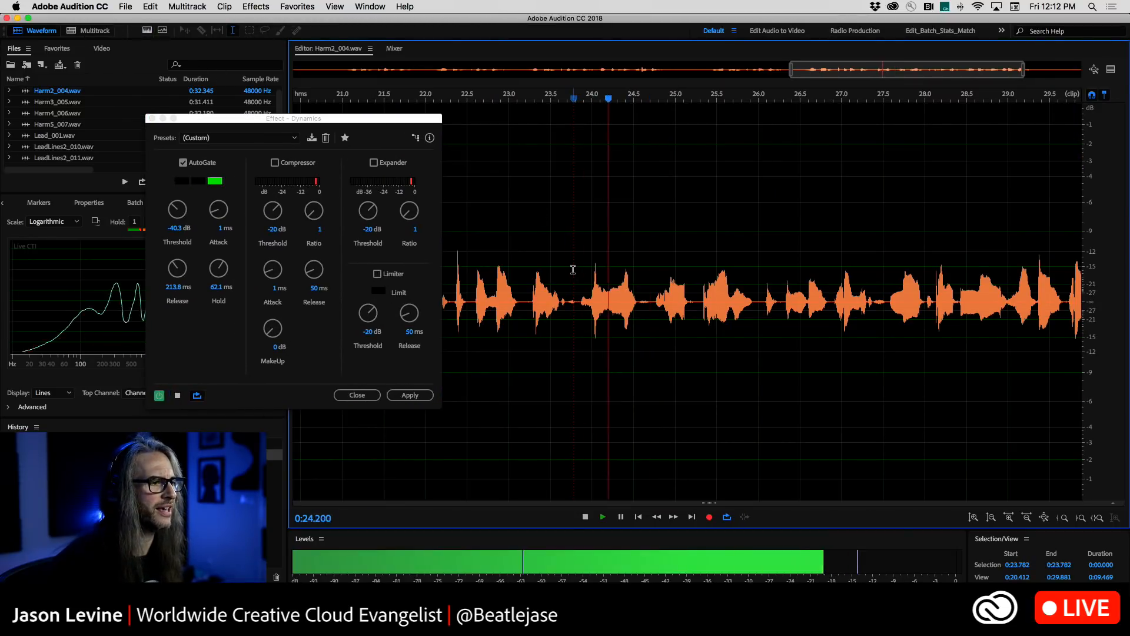
{"action": "key", "text": "space"}
Select the phrase from 23.832 to 24.724 s in Harm2_004.wav and slightly lower its volume
{"action": "left_click_drag", "start_coordinate": [578, 286], "coordinate": [653, 256]}
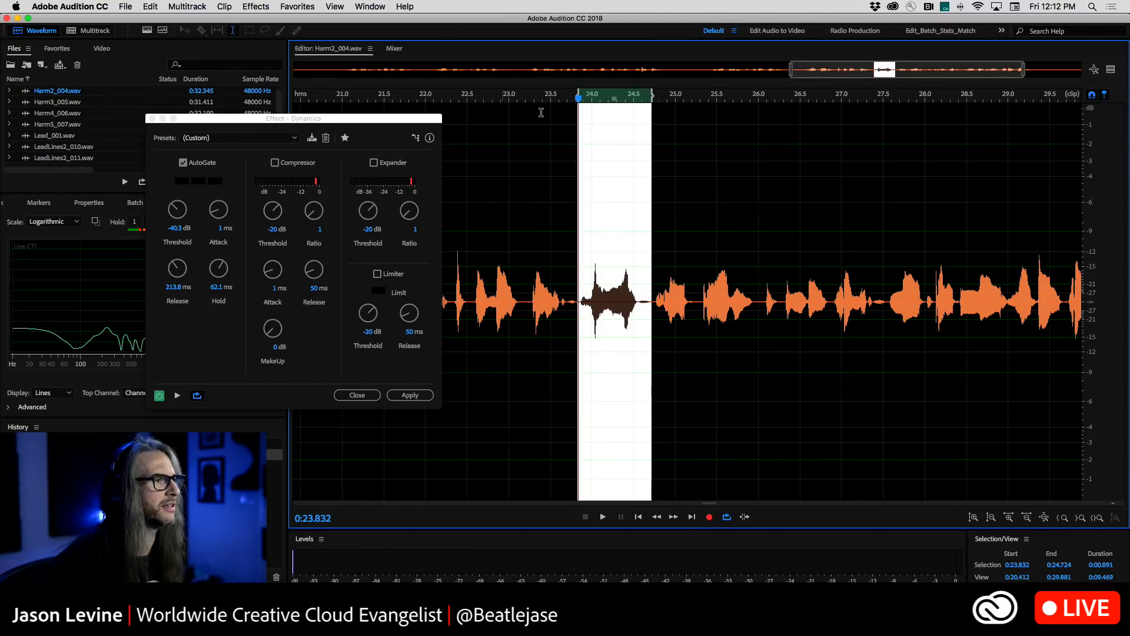
{"action": "left_click_drag", "start_coordinate": [340, 119], "coordinate": [348, 257]}
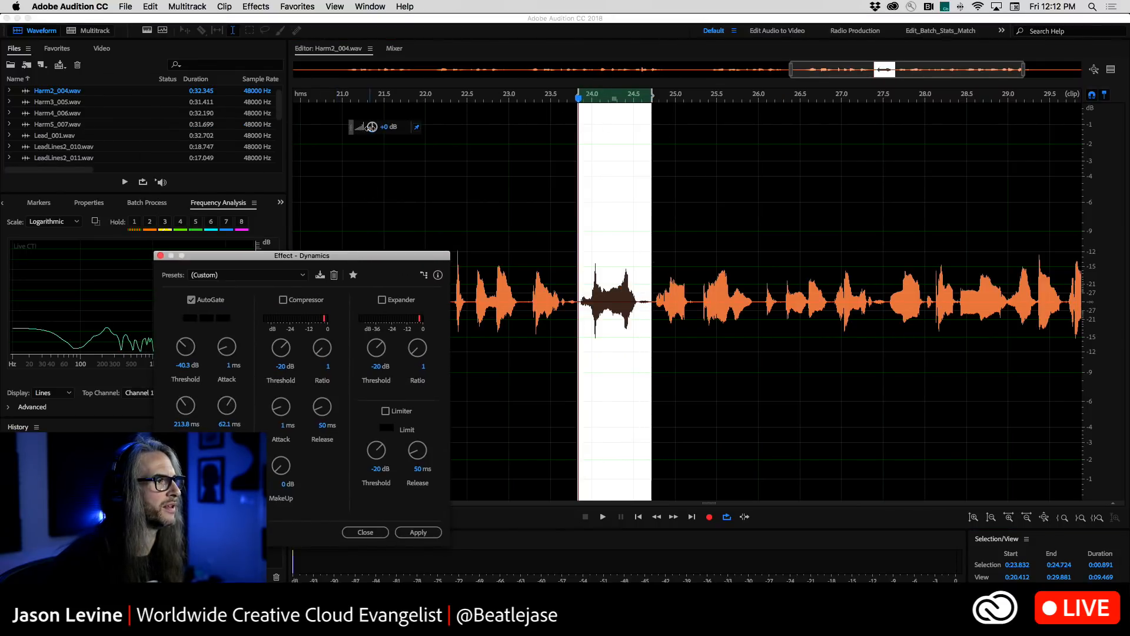
{"action": "left_click_drag", "start_coordinate": [371, 130], "coordinate": [367, 127]}
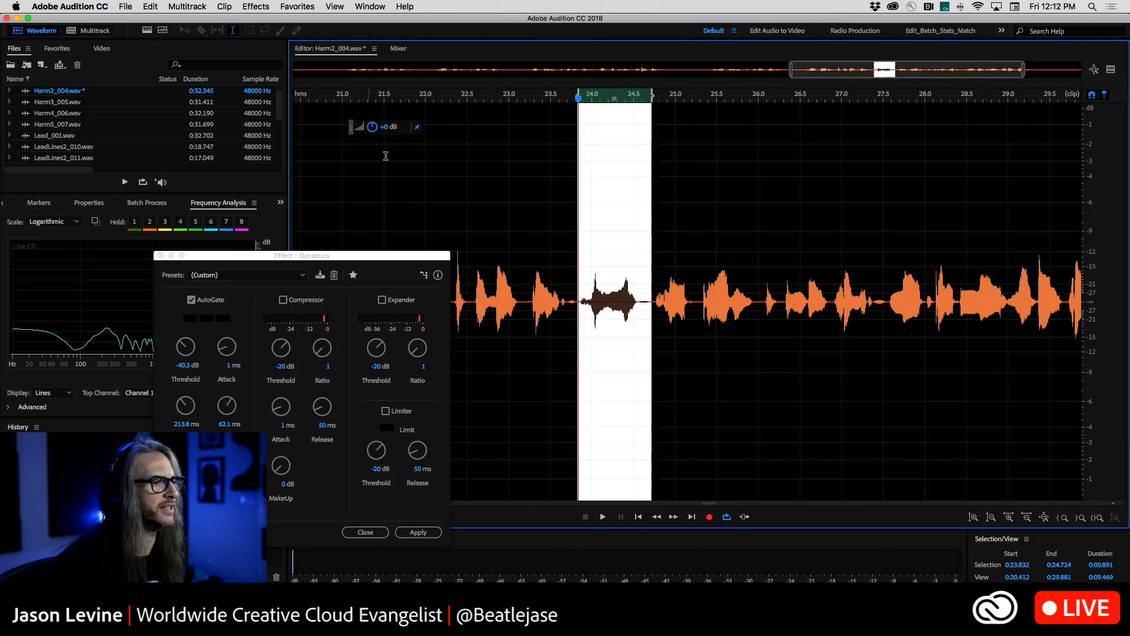
Play the lowered phrase in context from about 23.2 s and the following word from about 24.8 s
{"action": "left_click", "coordinate": [522, 275]}
{"action": "key", "text": "space"}
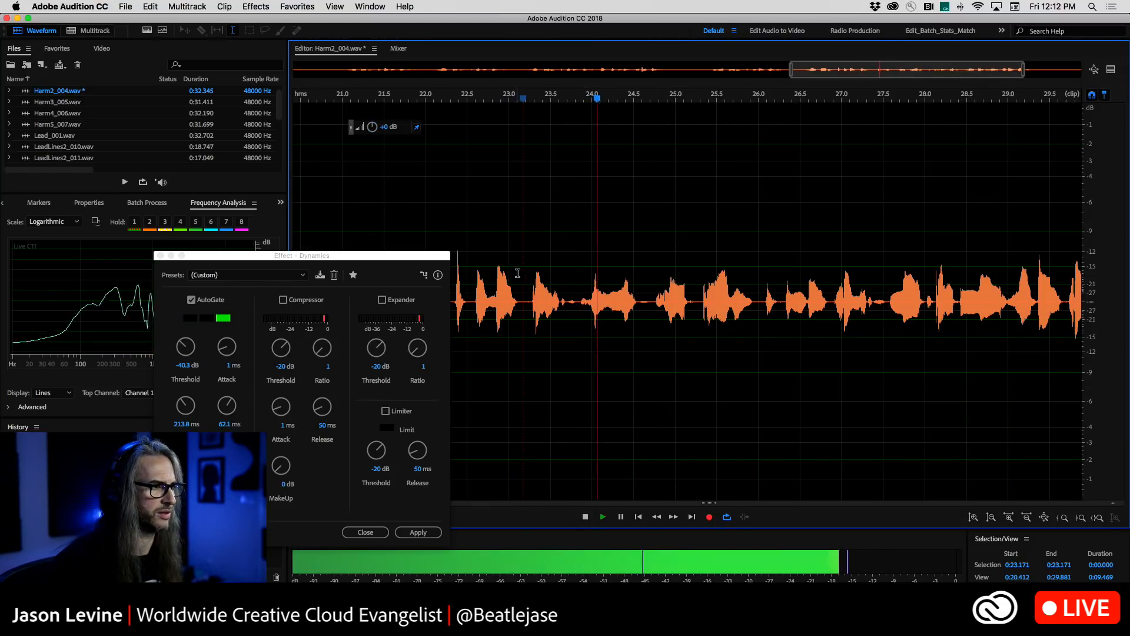
{"action": "left_click_drag", "start_coordinate": [348, 265], "coordinate": [529, 85]}
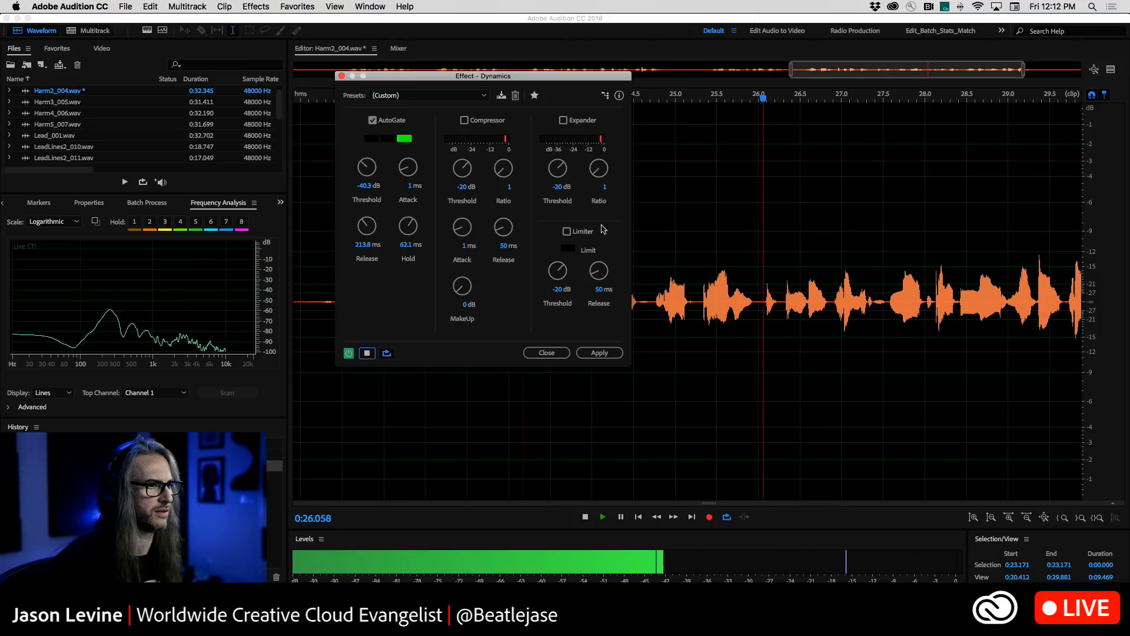
{"action": "left_click", "coordinate": [654, 291]}
{"action": "key", "text": "space"}
{"action": "key", "text": "space"}
{"action": "key", "text": "space"}
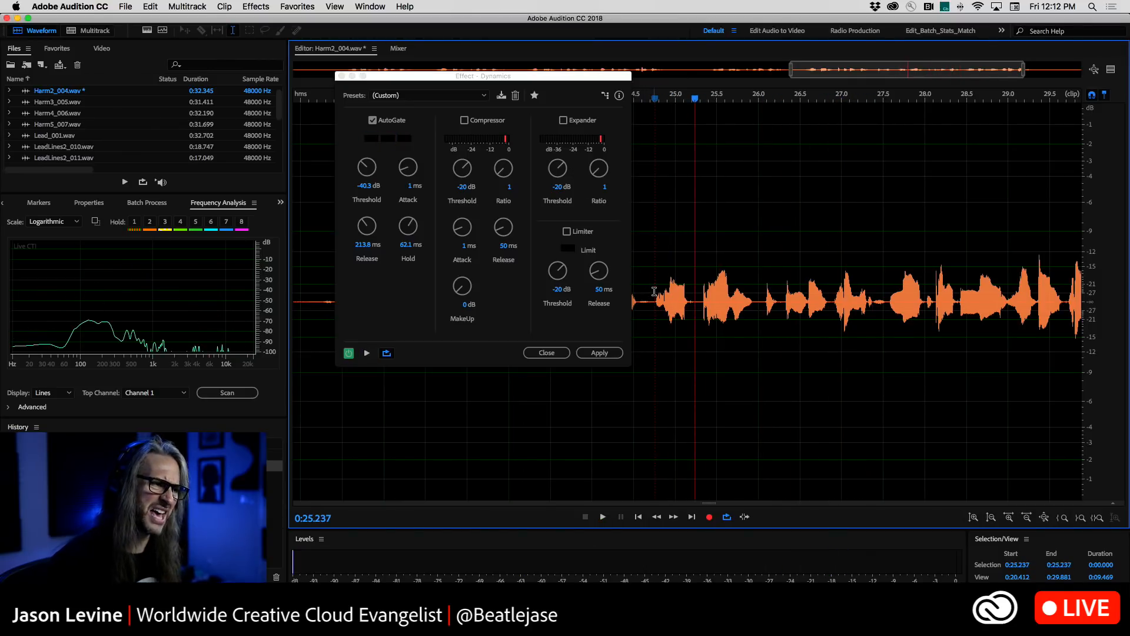
Clear the Dynamics window off the waveform and audition the vocal from about 23.3 s and from about 21.0 s
{"action": "left_click_drag", "start_coordinate": [559, 78], "coordinate": [571, 405]}
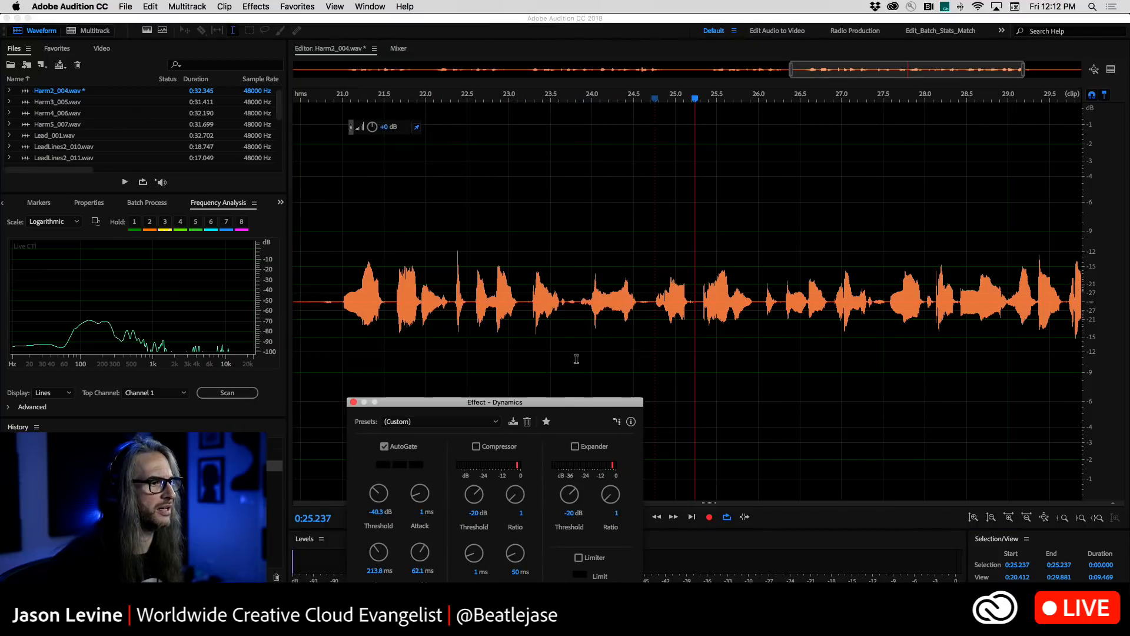
{"action": "left_click", "coordinate": [531, 284]}
{"action": "key", "text": "space"}
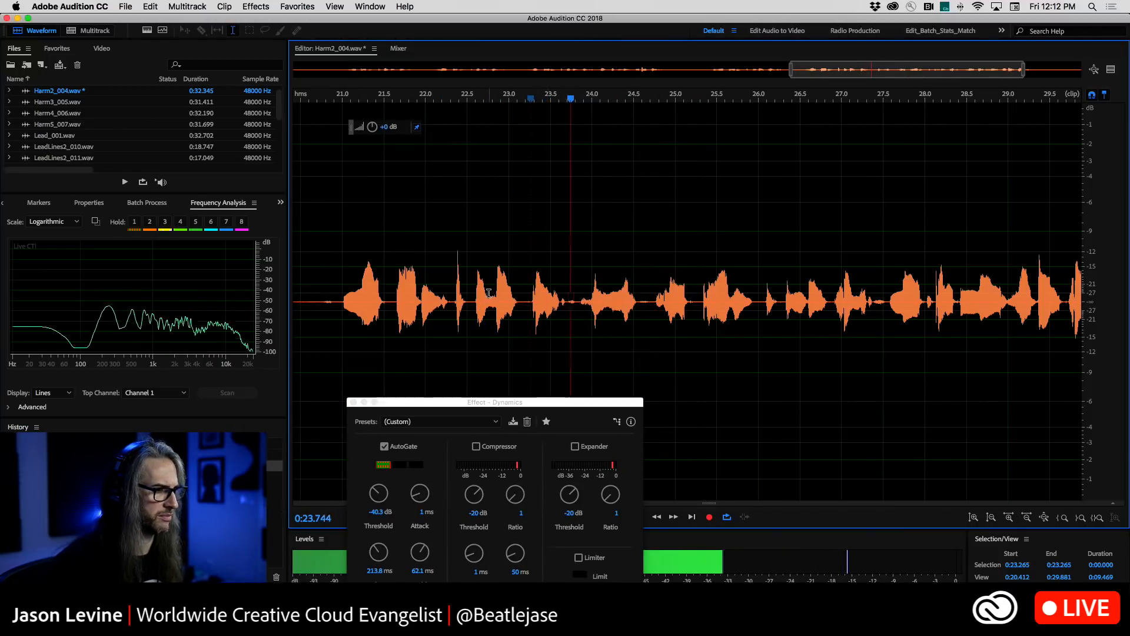
{"action": "key", "text": "space"}
{"action": "left_click", "coordinate": [340, 290]}
{"action": "key", "text": "space"}
{"action": "key", "text": "space"}
{"action": "key", "text": "space"}
{"action": "key", "text": "space"}
{"action": "key", "text": "space"}
{"action": "key", "text": "space"}
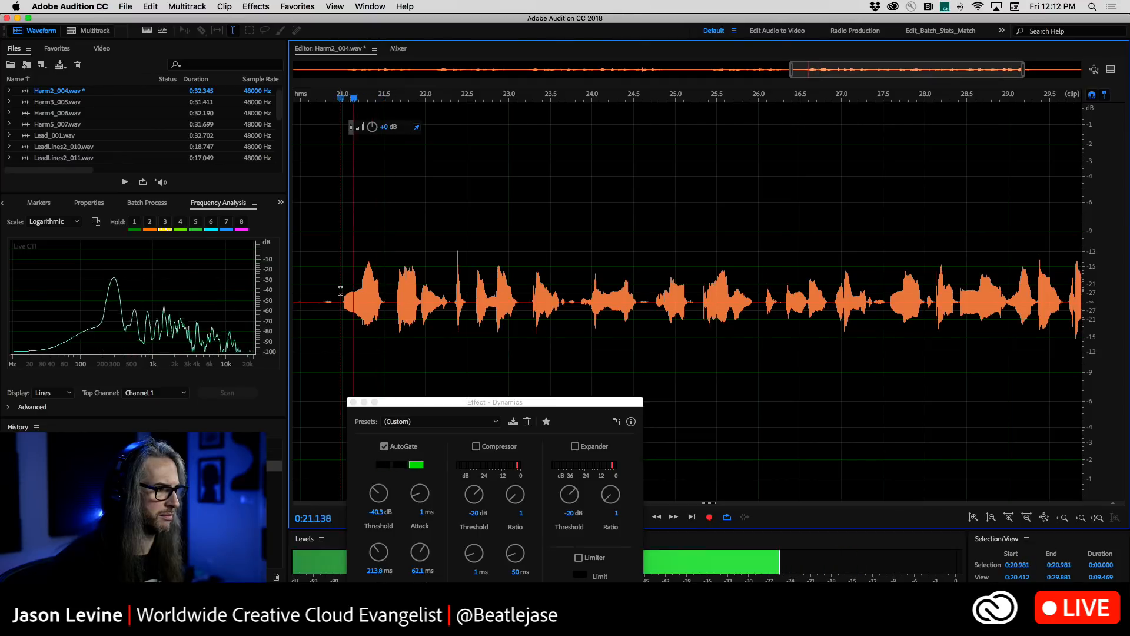
{"action": "key", "text": "space"}
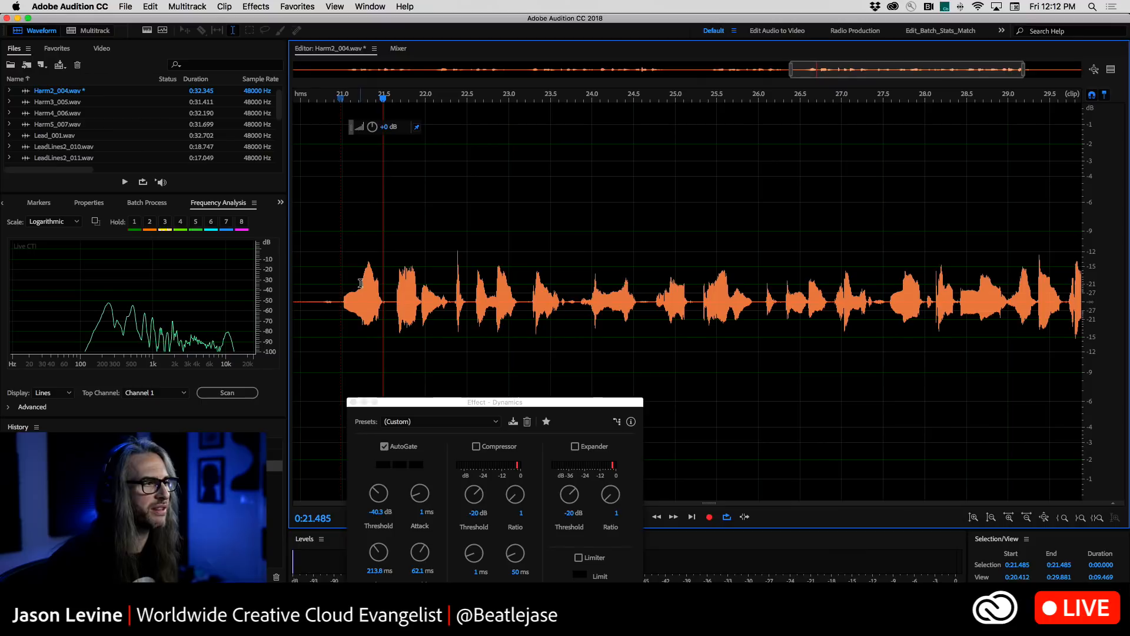
Audition the word at about 21.2 s several times and compare it with the word at about 24.8 s
{"action": "left_click", "coordinate": [360, 283]}
{"action": "key", "text": "space"}
{"action": "key", "text": "space"}
{"action": "key", "text": "space"}
{"action": "key", "text": "space"}
{"action": "key", "text": "space"}
{"action": "key", "text": "space"}
{"action": "left_click", "coordinate": [359, 285]}
{"action": "key", "text": "space"}
{"action": "key", "text": "space"}
{"action": "key", "text": "space"}
{"action": "key", "text": "space"}
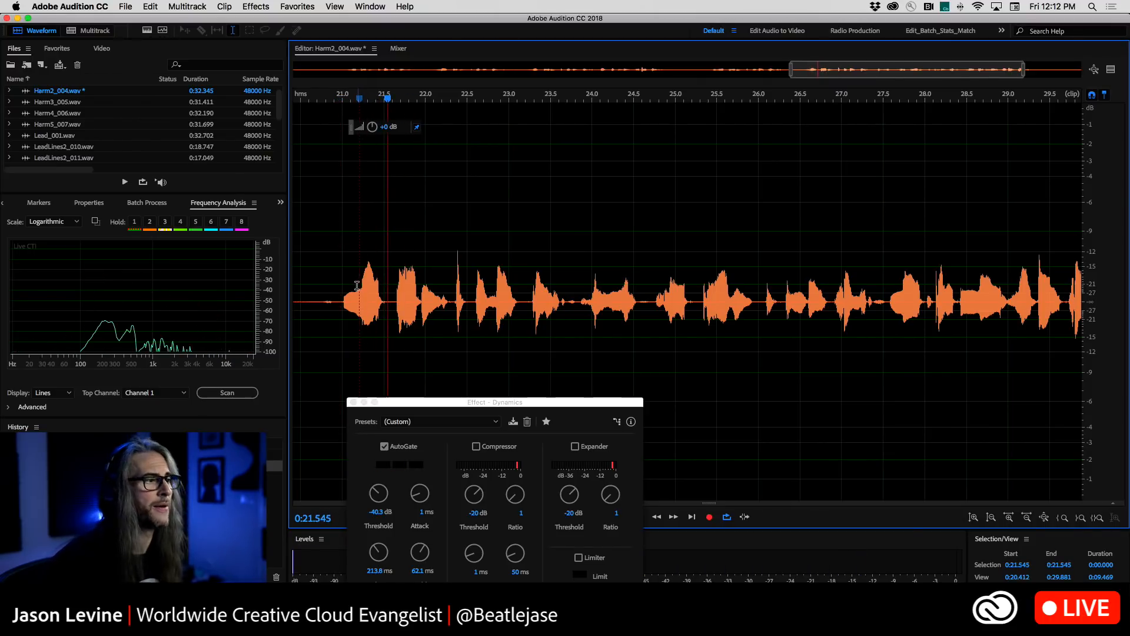
{"action": "key", "text": "space"}
{"action": "key", "text": "space"}
{"action": "left_click", "coordinate": [655, 291]}
{"action": "key", "text": "space"}
{"action": "key", "text": "space"}
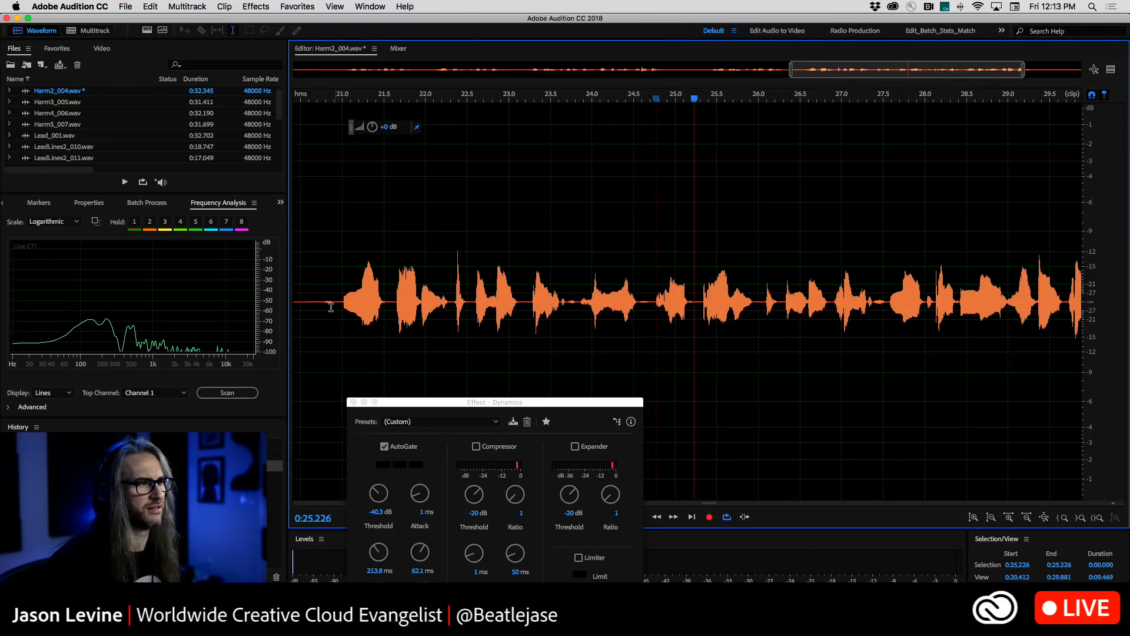
Audition the word at about 27.6 s, select it from 27.556 to 27.994 s and copy it
{"action": "left_click", "coordinate": [888, 289]}
{"action": "key", "text": "space"}
{"action": "key", "text": "space"}
{"action": "left_click", "coordinate": [889, 289]}
{"action": "key", "text": "space"}
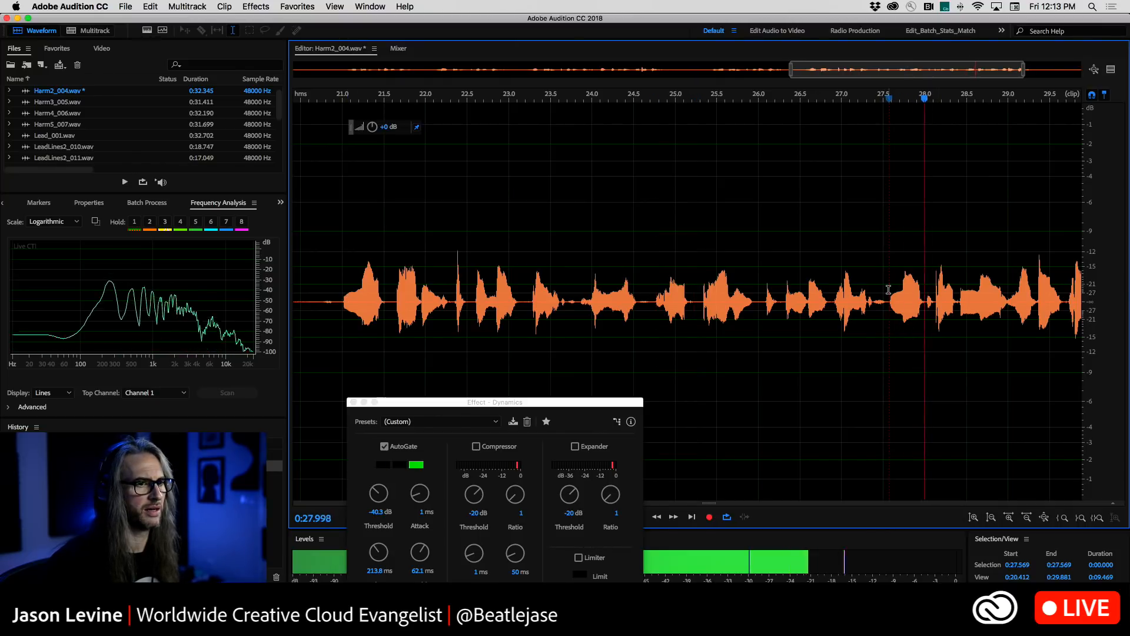
{"action": "left_click", "coordinate": [888, 289]}
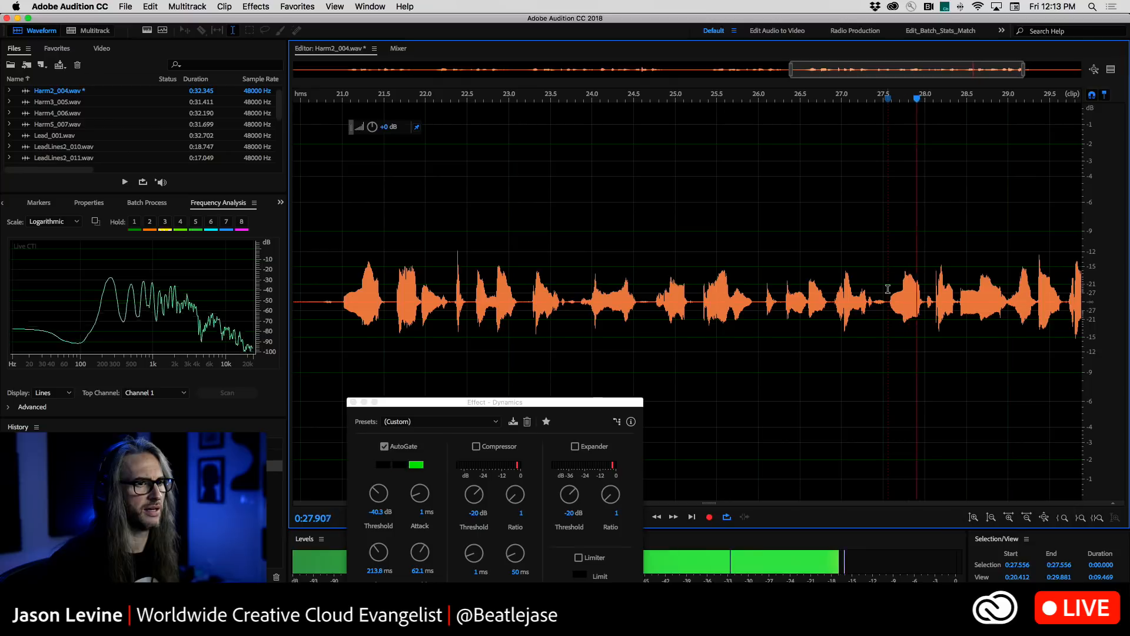
{"action": "key", "text": "space"}
{"action": "left_click_drag", "start_coordinate": [888, 289], "coordinate": [924, 298]}
{"action": "key", "text": "space"}
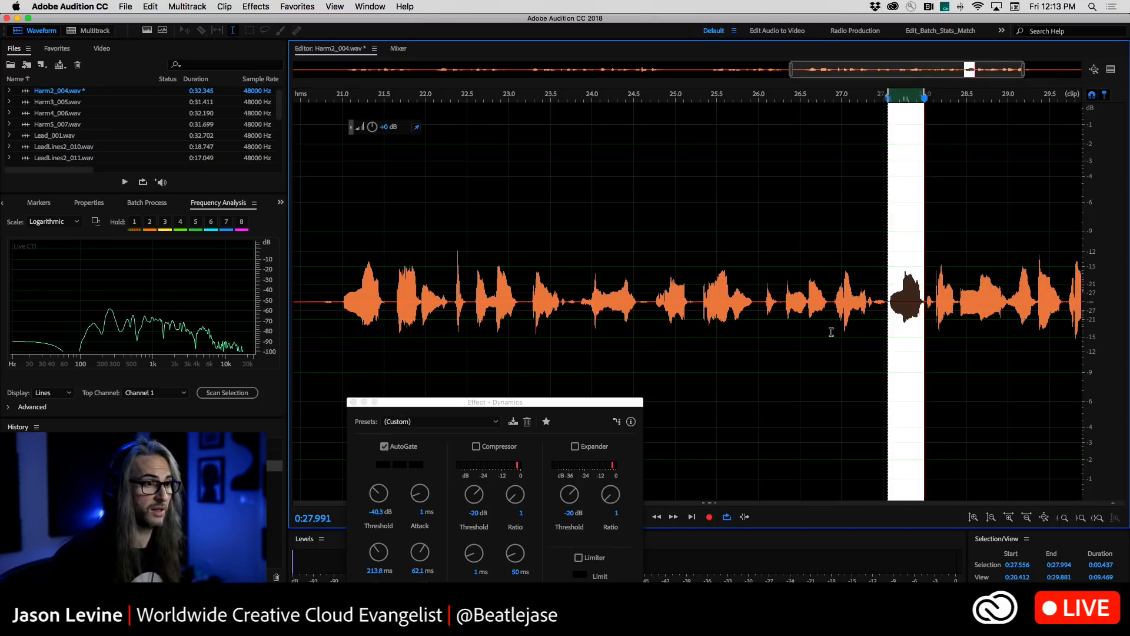
Mix Paste the copied word over 24.764 to 25.192 s with Overlap (Mix), copied audio 100% and existing audio 0%
{"action": "left_click", "coordinate": [656, 293]}
{"action": "key", "text": "space"}
{"action": "key", "text": "space"}
{"action": "left_click_drag", "start_coordinate": [655, 293], "coordinate": [690, 309]}
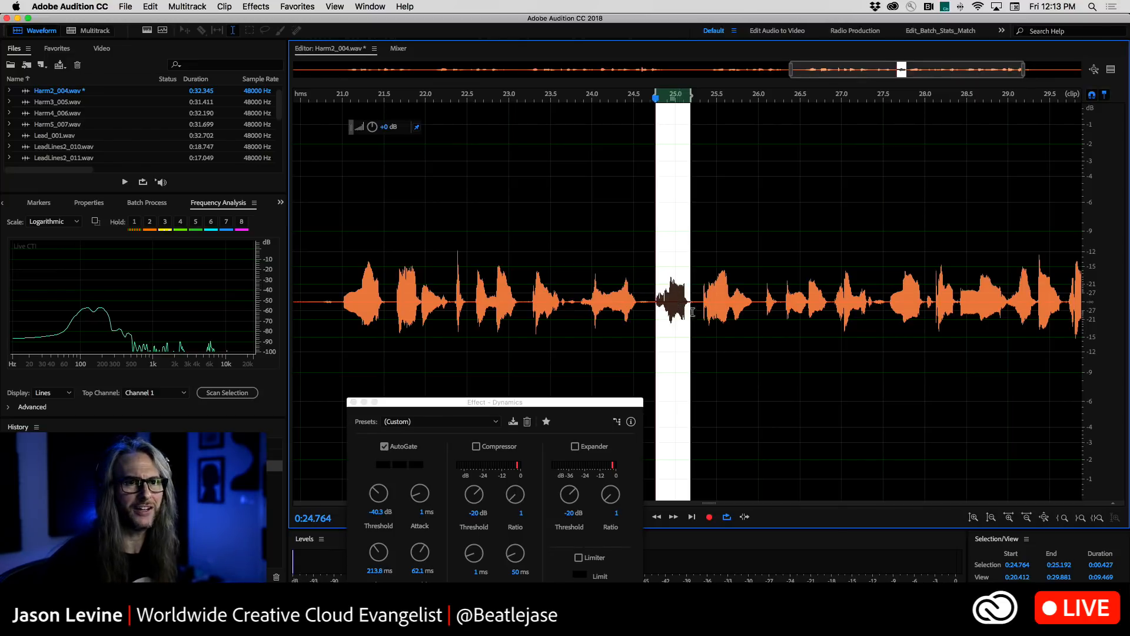
{"action": "right_click", "coordinate": [675, 251]}
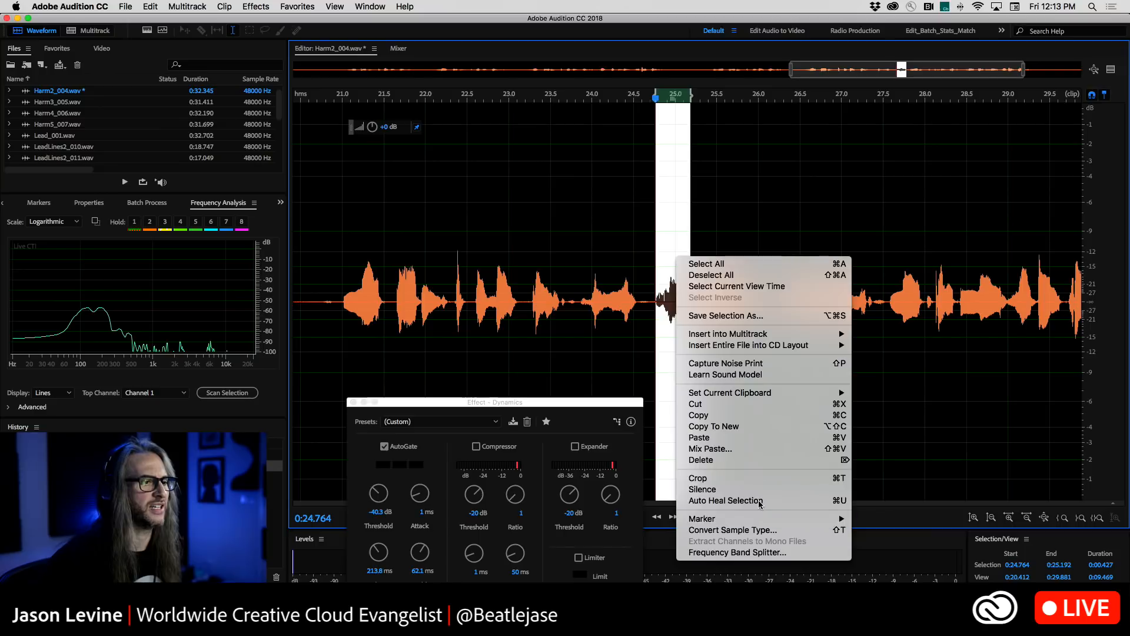
{"action": "left_click", "coordinate": [743, 448]}
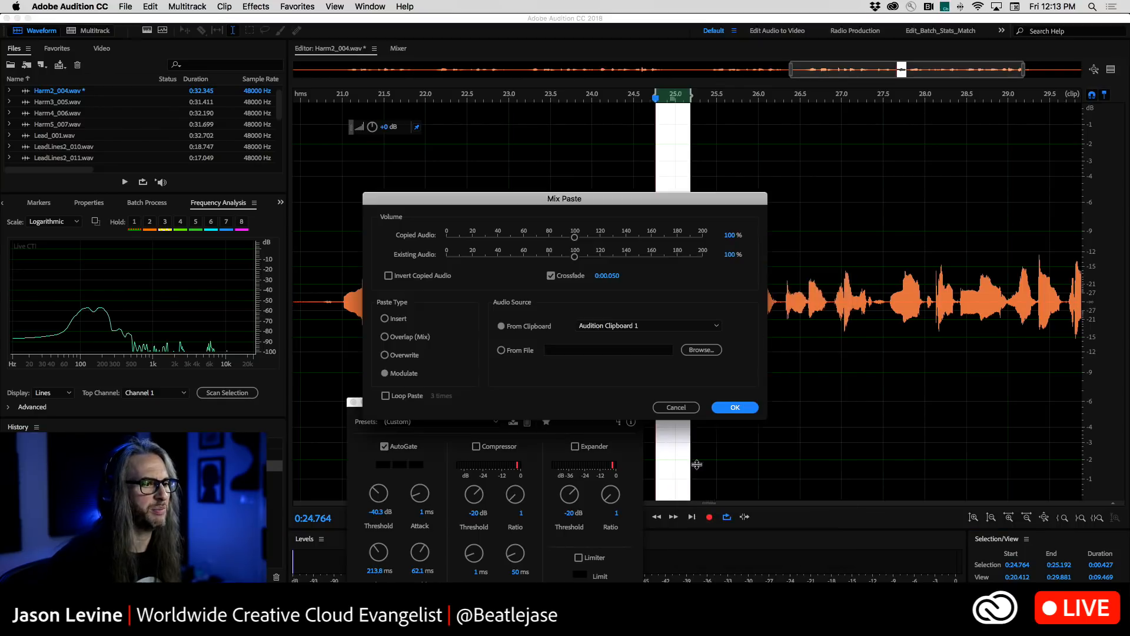
{"action": "left_click_drag", "start_coordinate": [469, 207], "coordinate": [665, 157]}
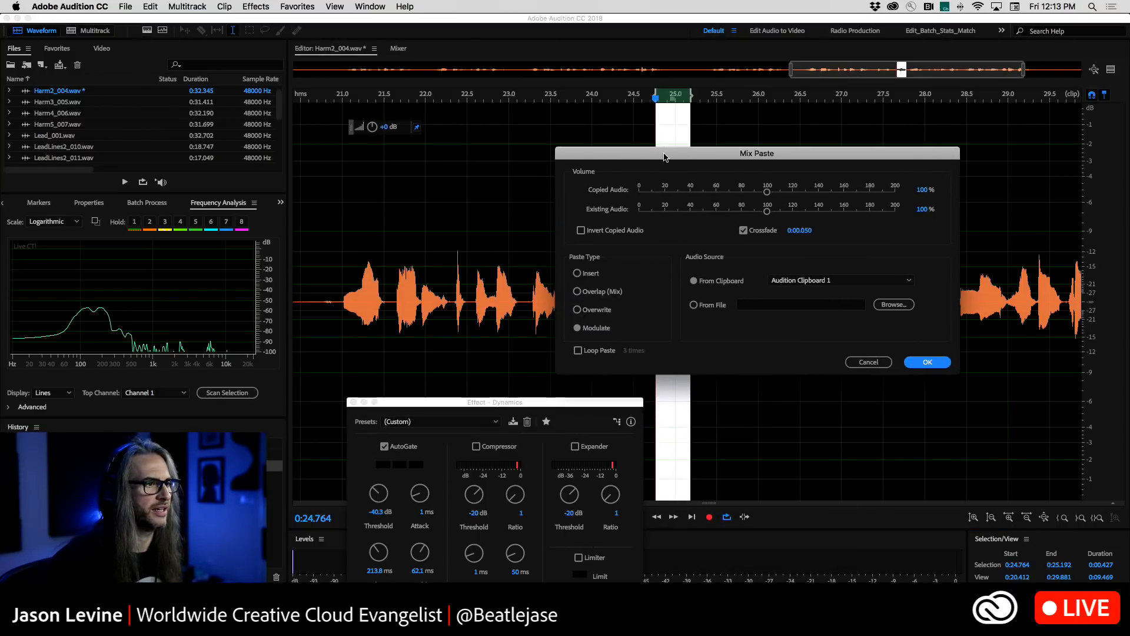
{"action": "left_click", "coordinate": [578, 292]}
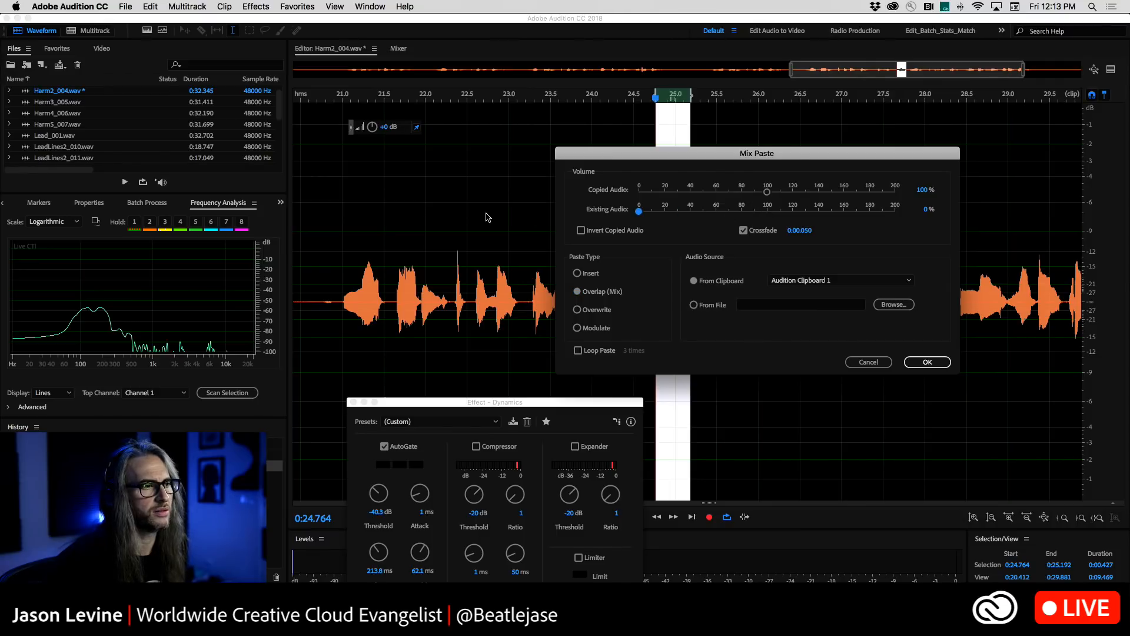
{"action": "left_click_drag", "start_coordinate": [753, 156], "coordinate": [400, 113]}
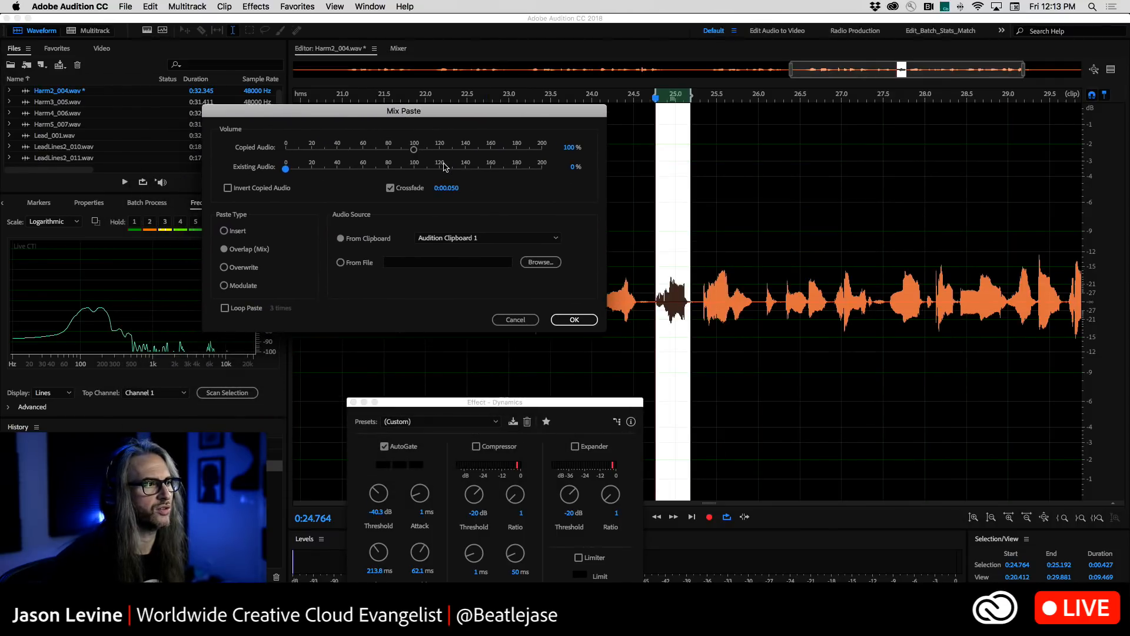
{"action": "left_click", "coordinate": [573, 321]}
{"action": "left_click", "coordinate": [681, 338]}
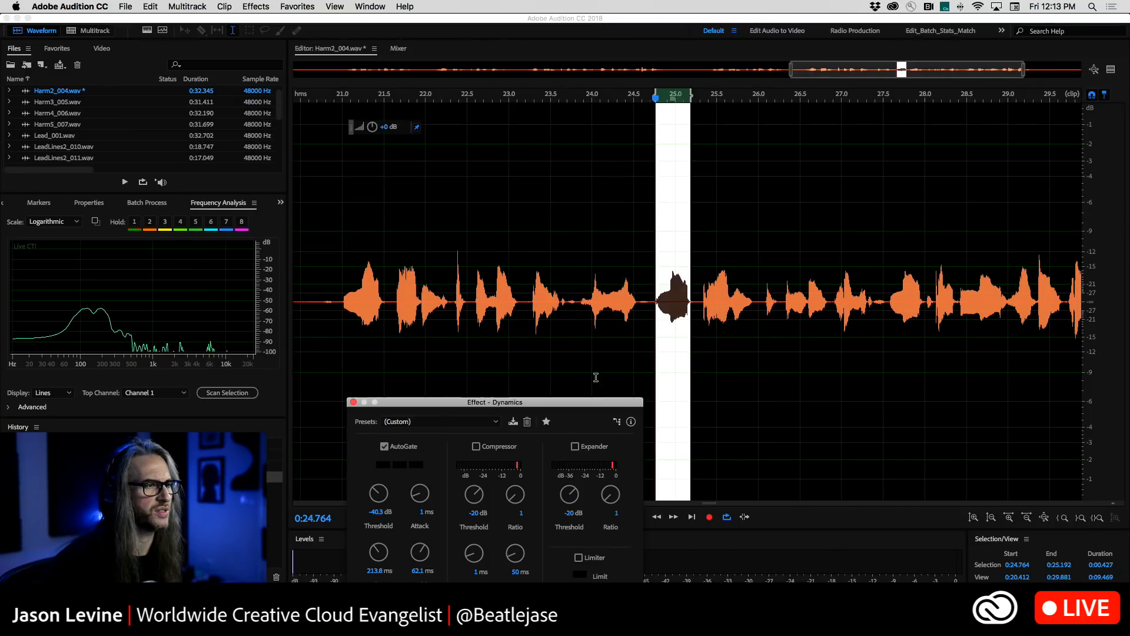
Play the replaced word in context, starting from about 22.3 s, 24.0 s and 22.8 s
{"action": "left_click", "coordinate": [574, 247]}
{"action": "left_click", "coordinate": [450, 253]}
{"action": "key", "text": "space"}
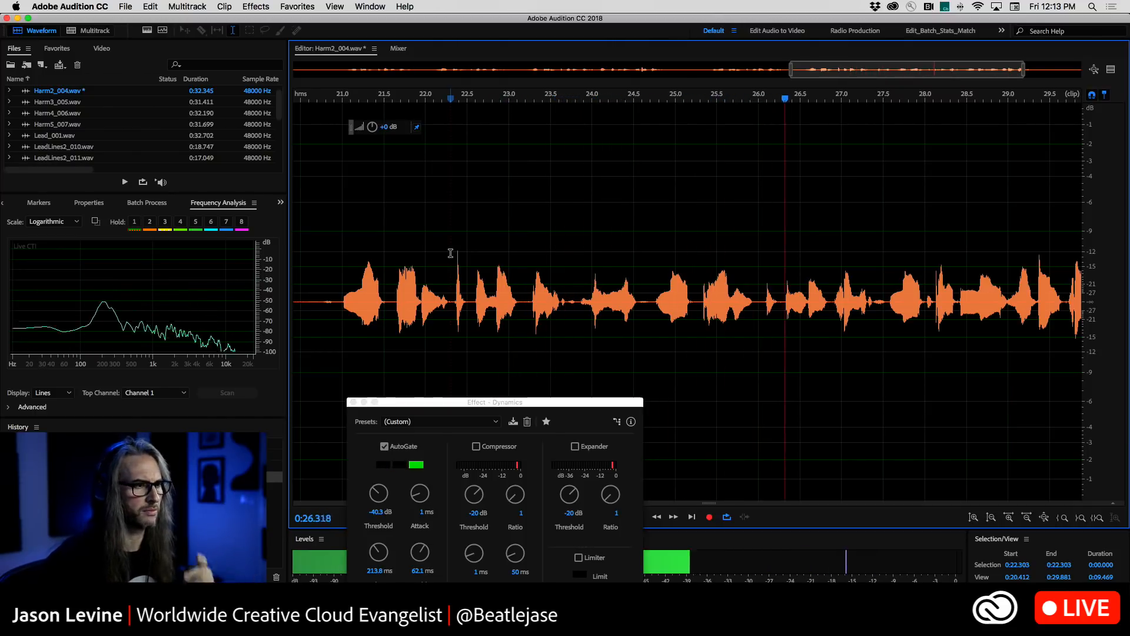
{"action": "left_click", "coordinate": [589, 245]}
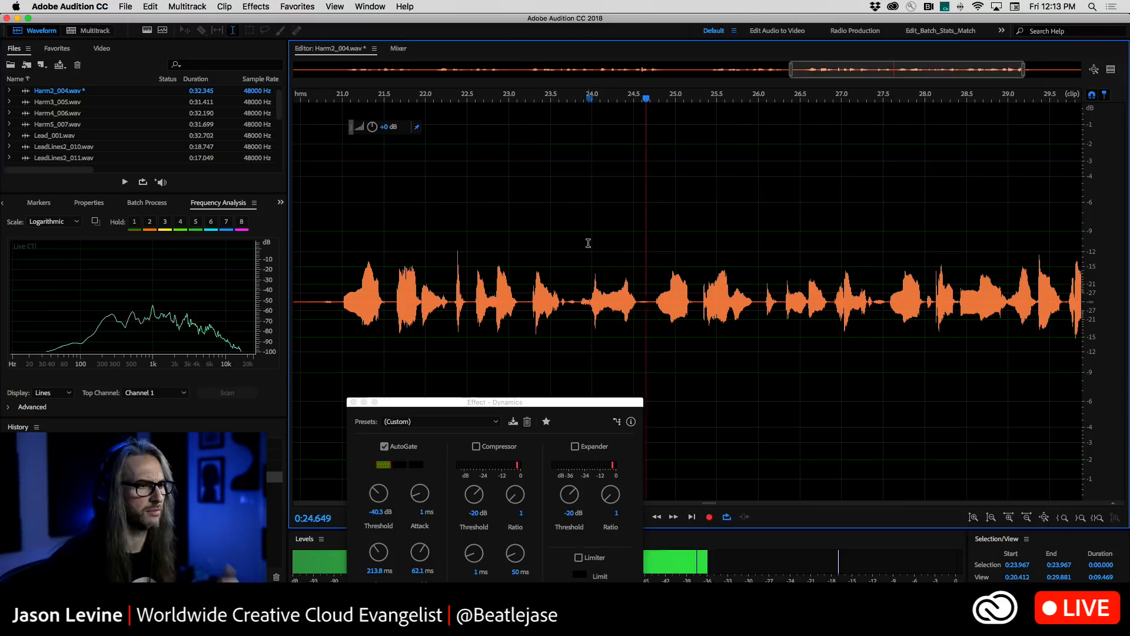
{"action": "key", "text": "space"}
{"action": "left_click", "coordinate": [492, 234]}
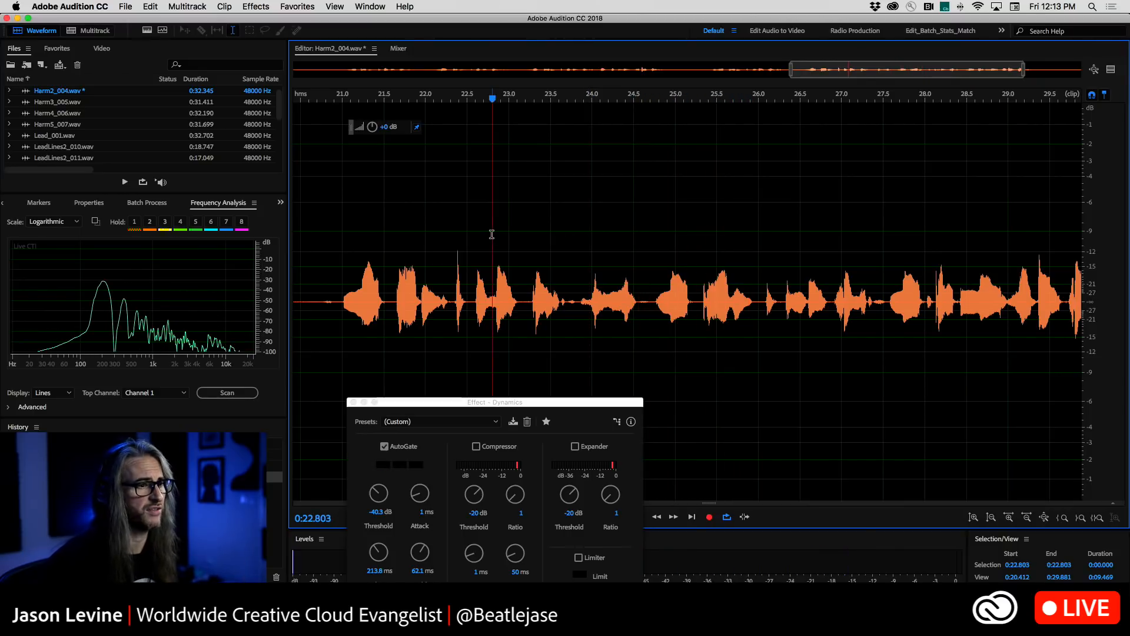
{"action": "key", "text": "space"}
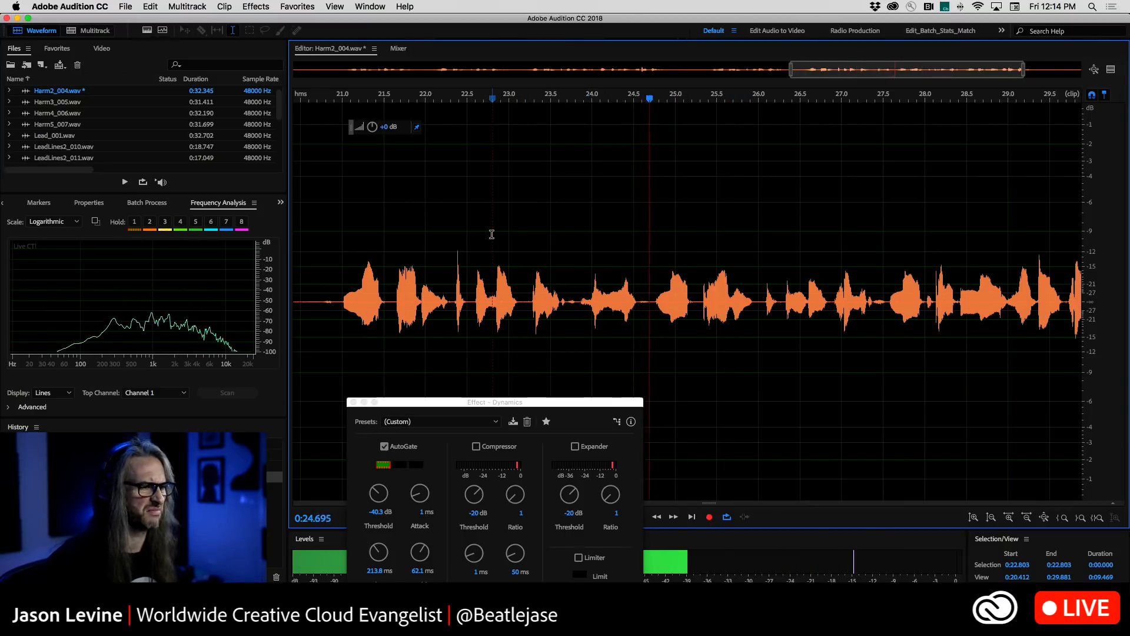
{"action": "key", "text": "space"}
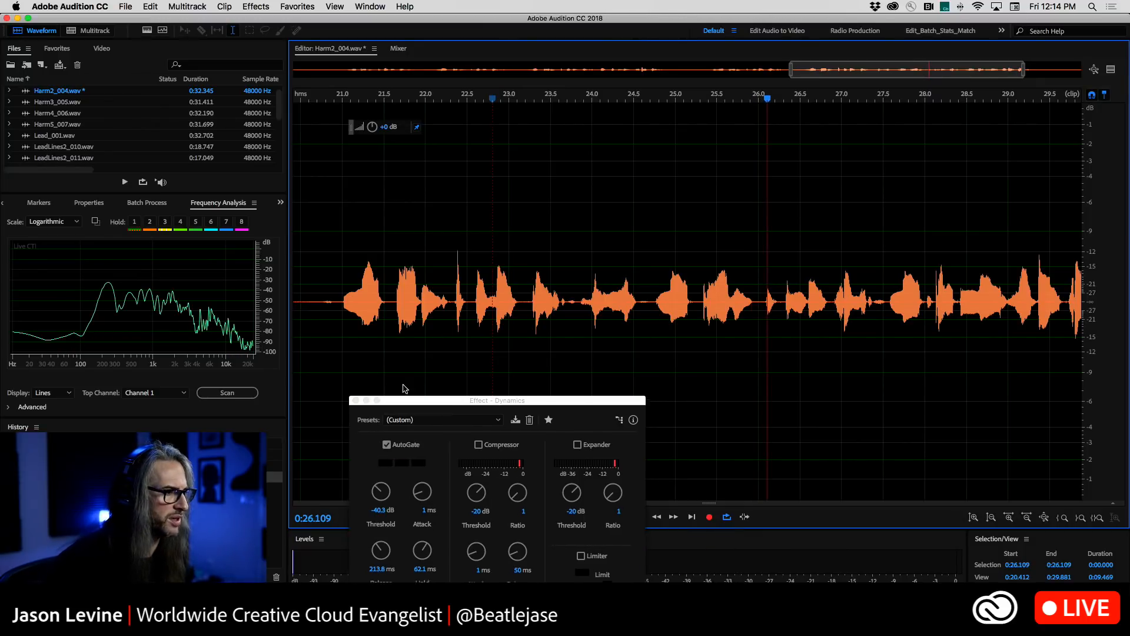
Apply the Dynamics gate to the whole of Harm2_004.wav and save the file
{"action": "left_click_drag", "start_coordinate": [390, 403], "coordinate": [567, 57]}
{"action": "left_click", "coordinate": [794, 336]}
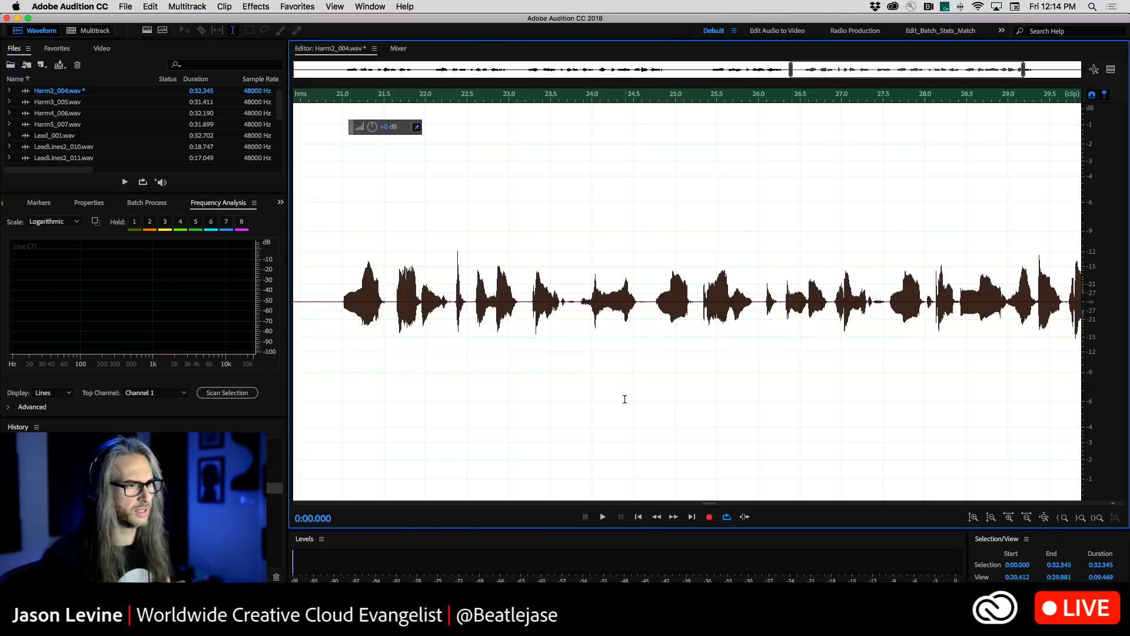
{"action": "left_click", "coordinate": [341, 286]}
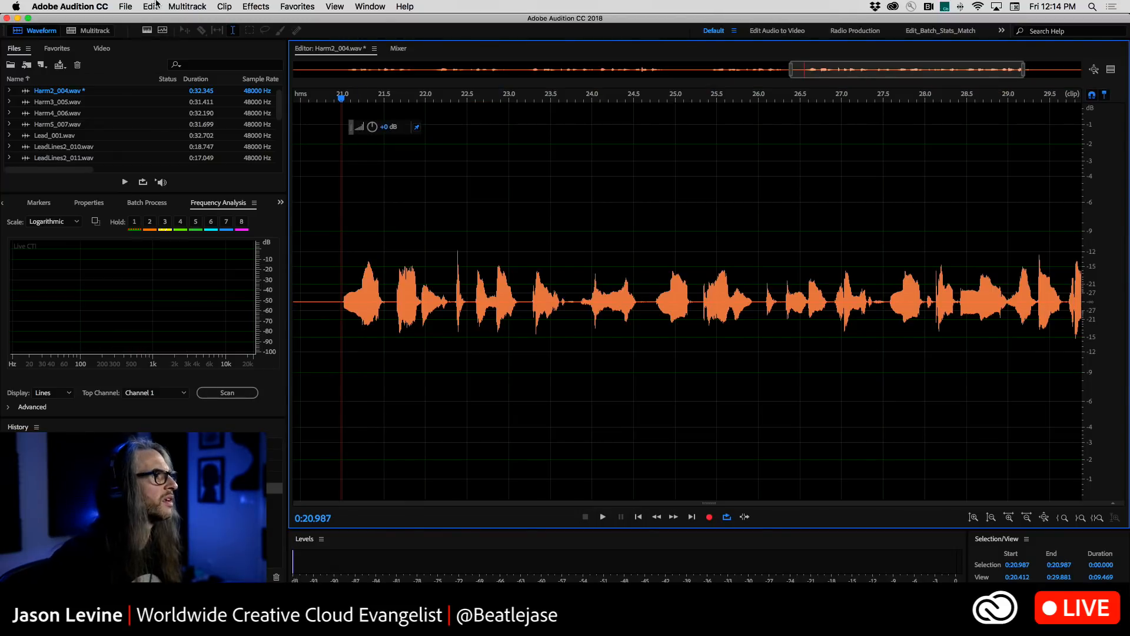
{"action": "left_click", "coordinate": [125, 6]}
{"action": "left_click", "coordinate": [147, 141]}
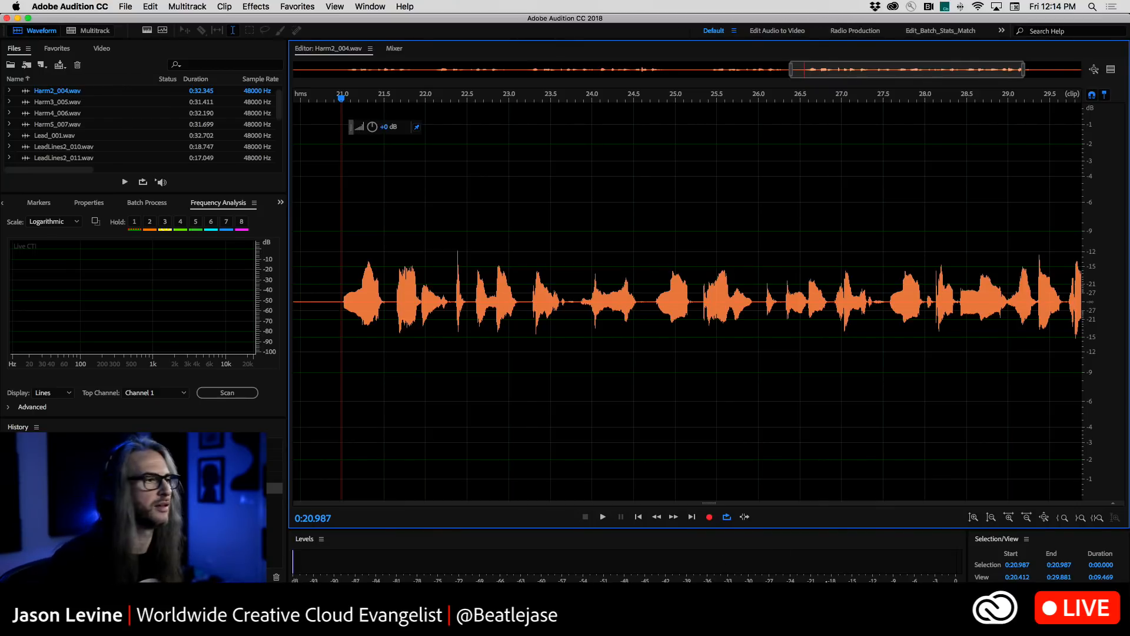
Return to the MadCoffee multitrack session, mute Harm3, Harm4 and Harm5, and place the playhead at 1.8 s
{"action": "left_click", "coordinate": [74, 33]}
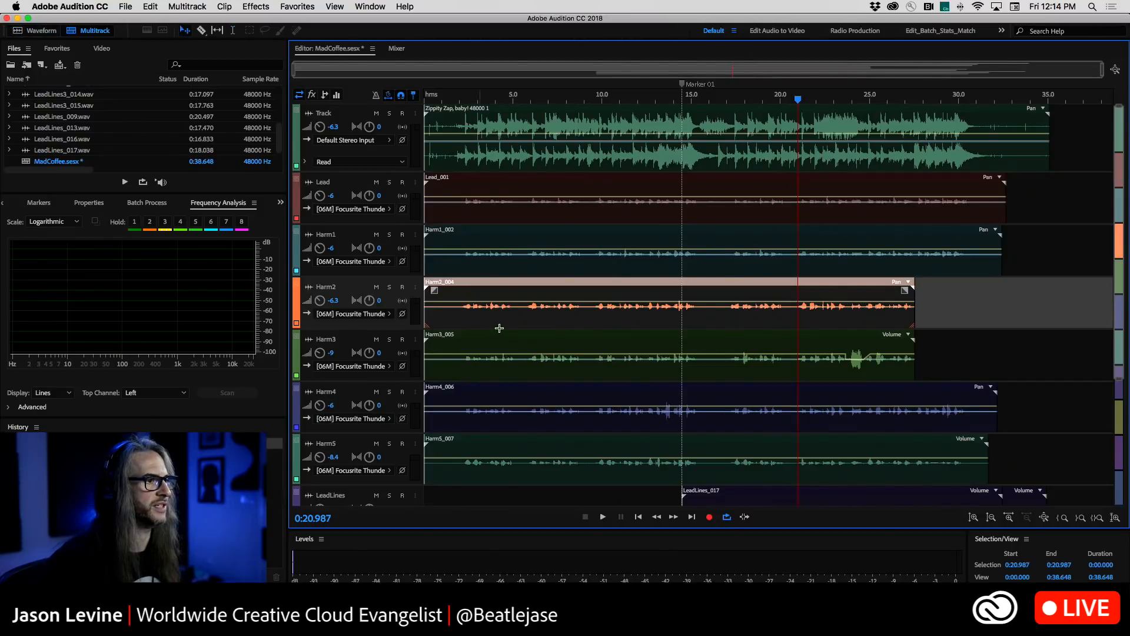
{"action": "left_click", "coordinate": [376, 339]}
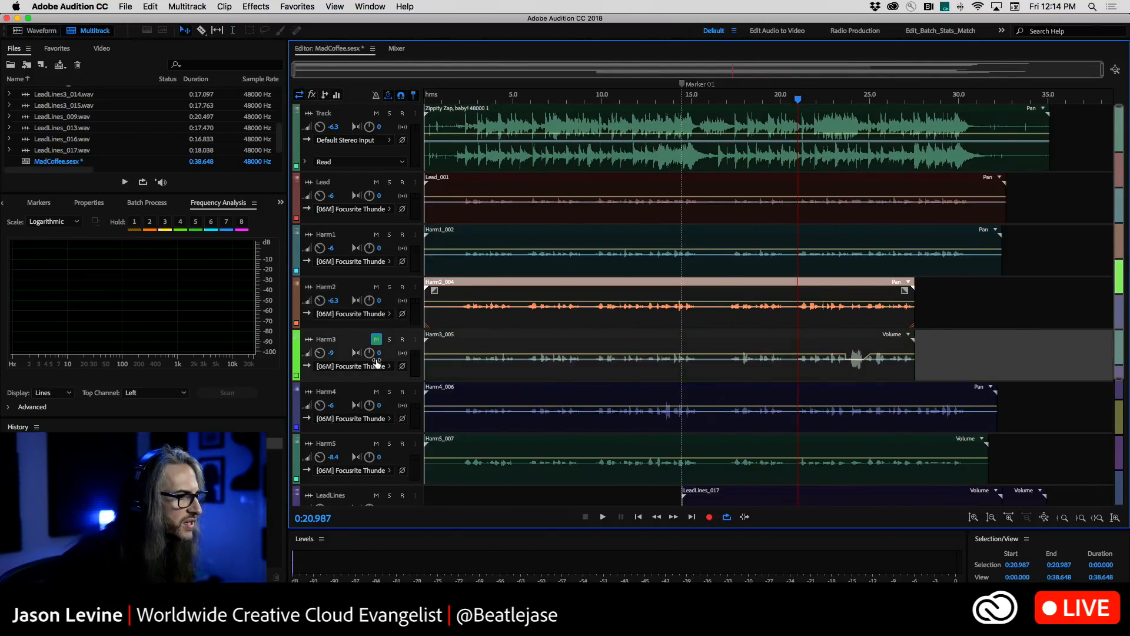
{"action": "left_click", "coordinate": [376, 392]}
{"action": "left_click", "coordinate": [376, 443]}
{"action": "left_click", "coordinate": [456, 102]}
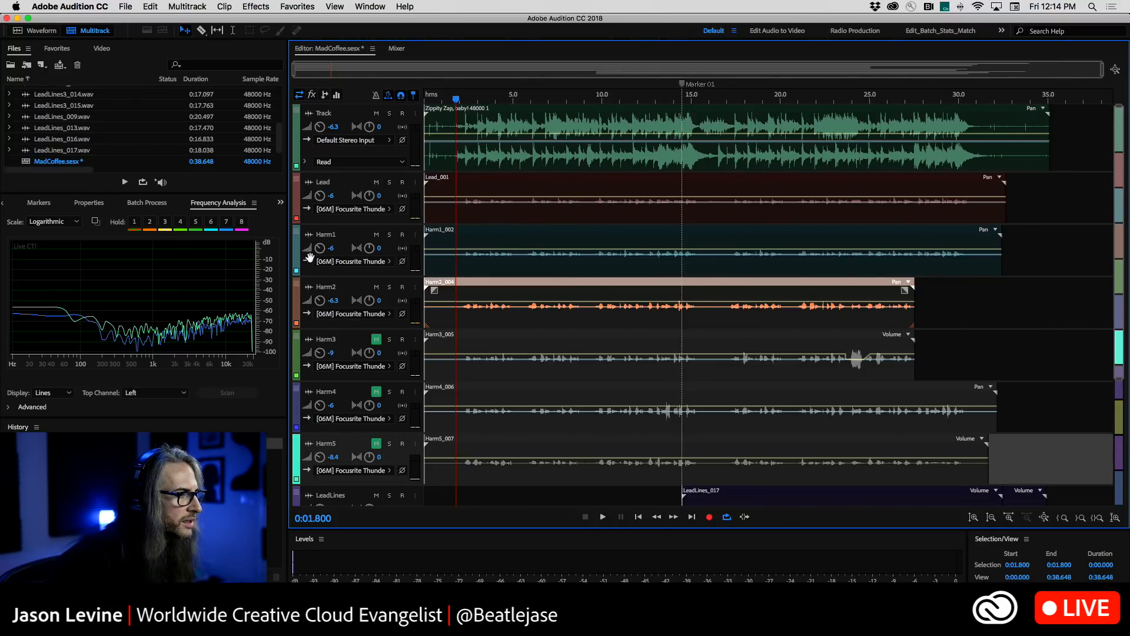
Set the Harm1 track volume to -9.9 dB and Harm2 to -10.8 dB, and audition the mix in the Mixer
{"action": "left_click_drag", "start_coordinate": [320, 252], "coordinate": [317, 252]}
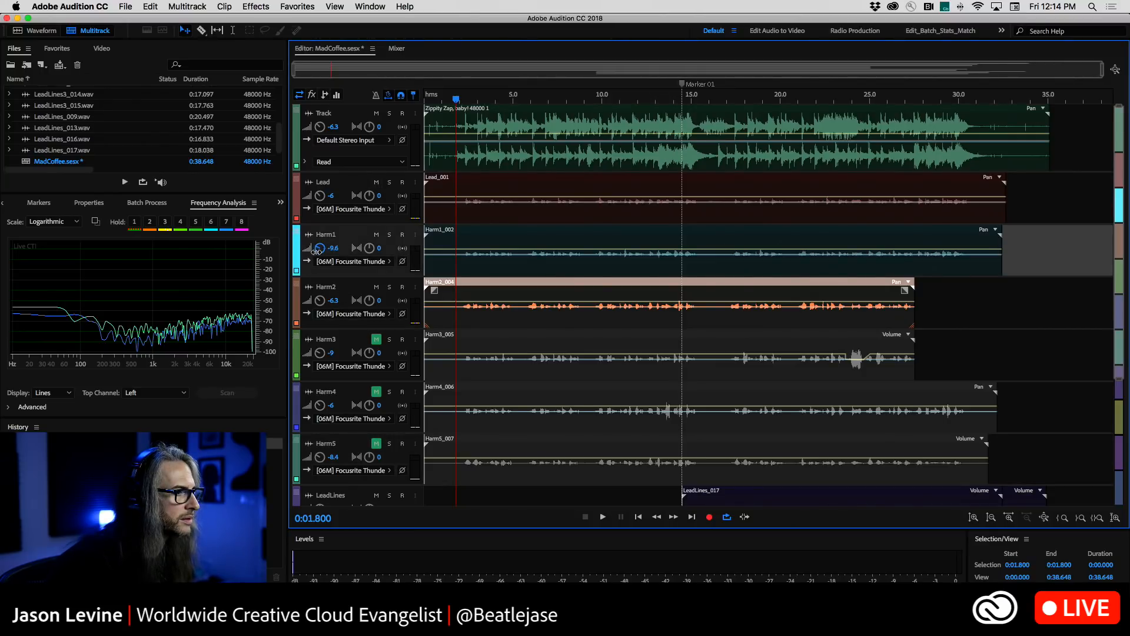
{"action": "left_click_drag", "start_coordinate": [319, 304], "coordinate": [318, 301]}
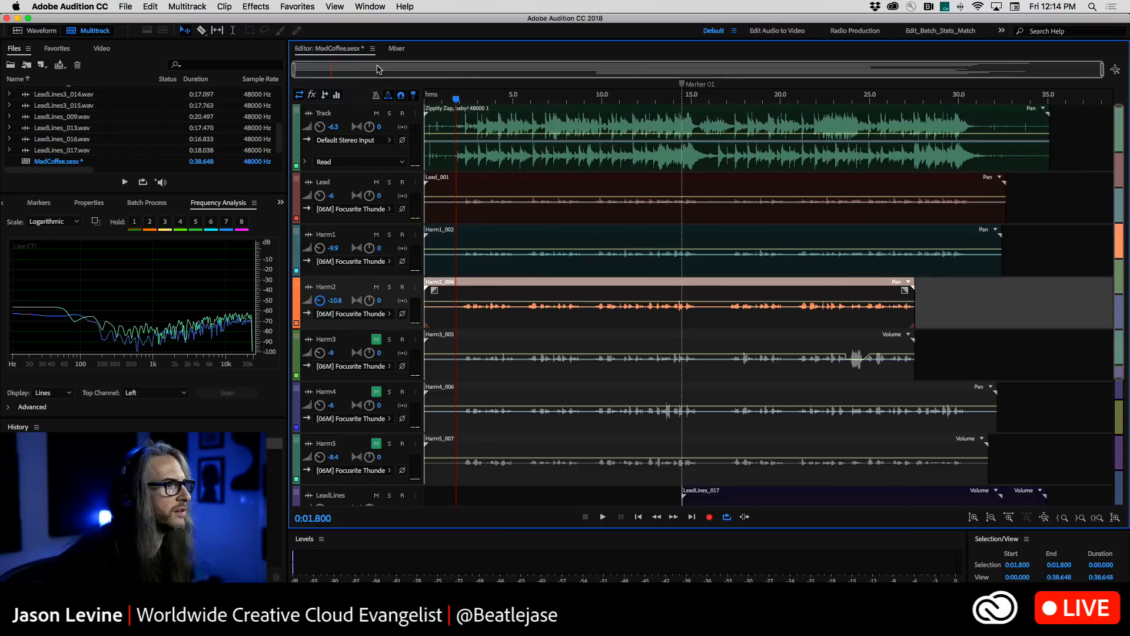
{"action": "left_click", "coordinate": [397, 49]}
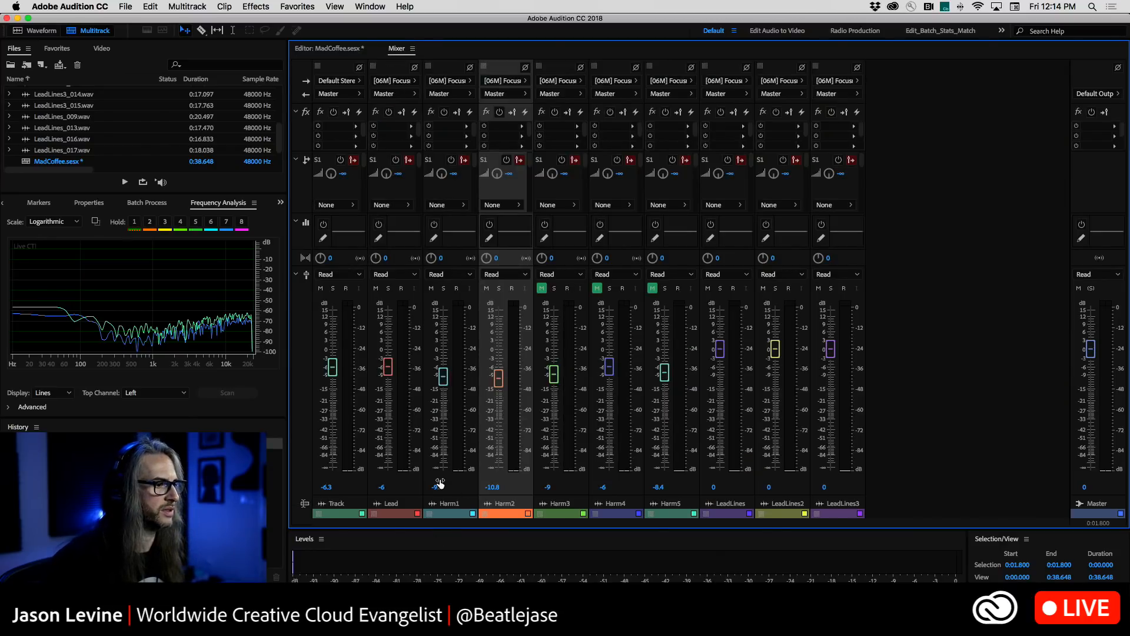
{"action": "key", "text": "space"}
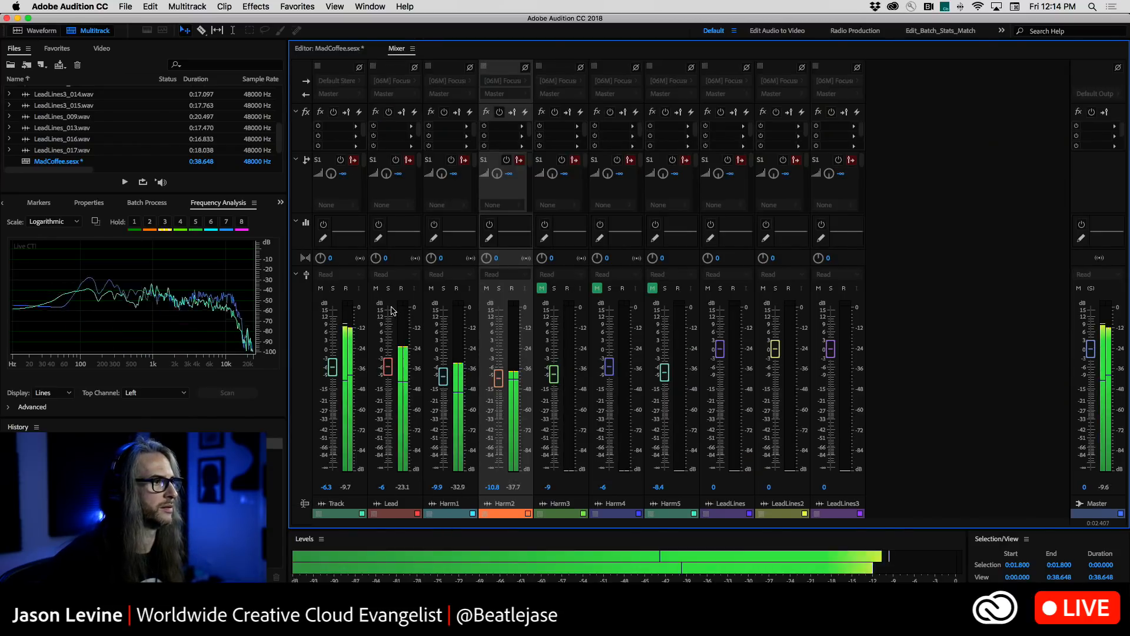
{"action": "key", "text": "space"}
Mute the backing Track and, during playback, pull the Lead fader down to -∞ and set Harm2 to -9 dB
{"action": "left_click", "coordinate": [321, 288]}
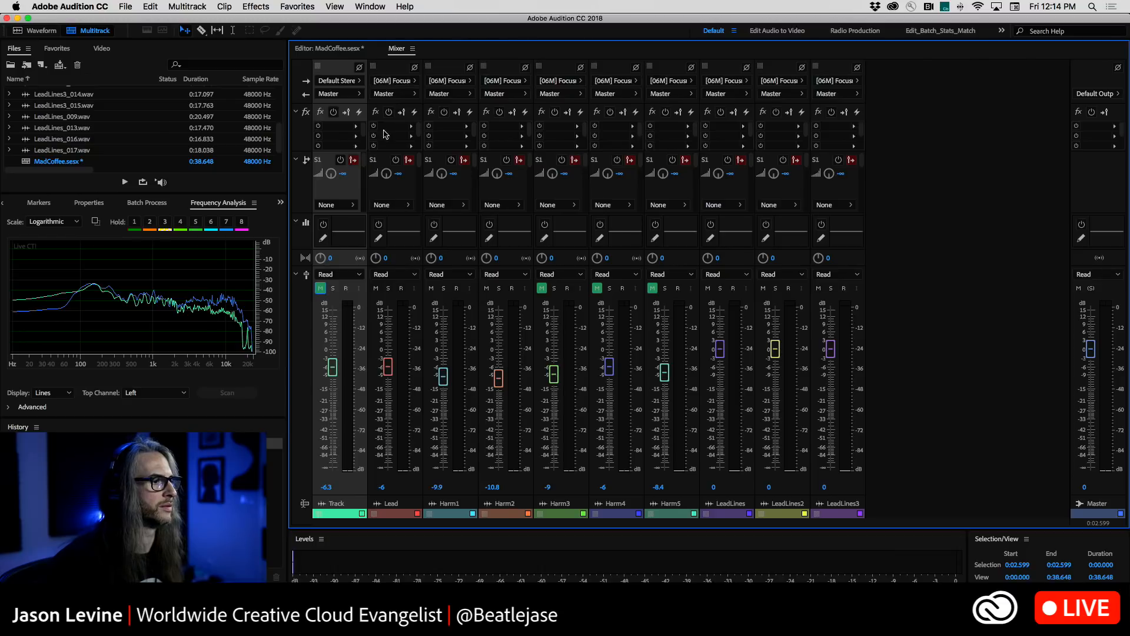
{"action": "key", "text": "space"}
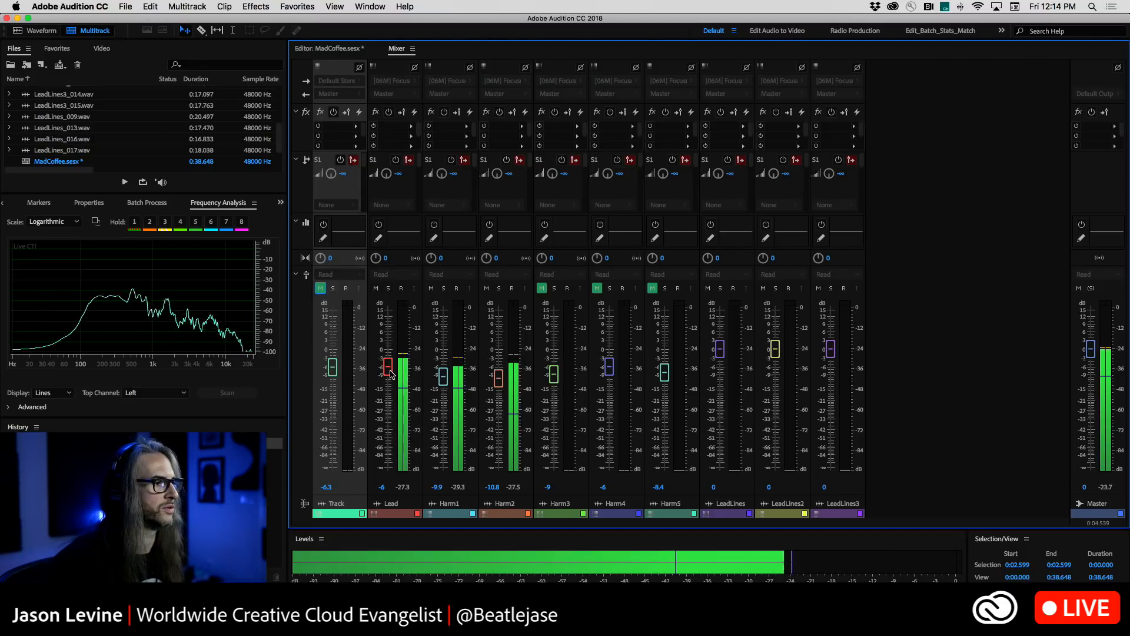
{"action": "left_click_drag", "start_coordinate": [391, 373], "coordinate": [395, 478]}
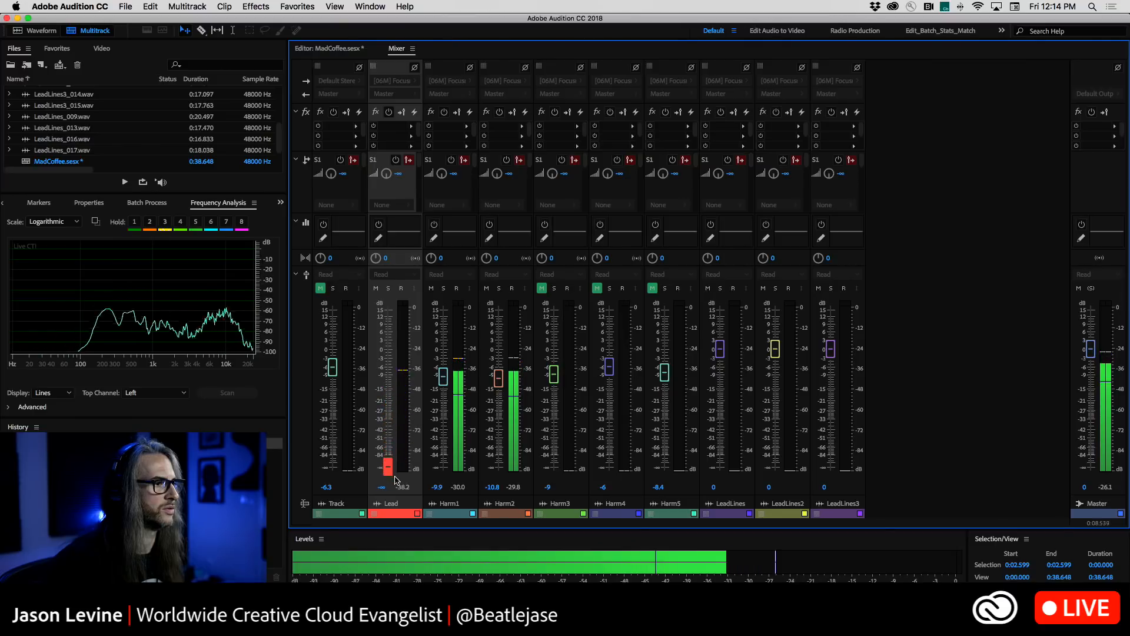
{"action": "left_click_drag", "start_coordinate": [495, 382], "coordinate": [497, 378]}
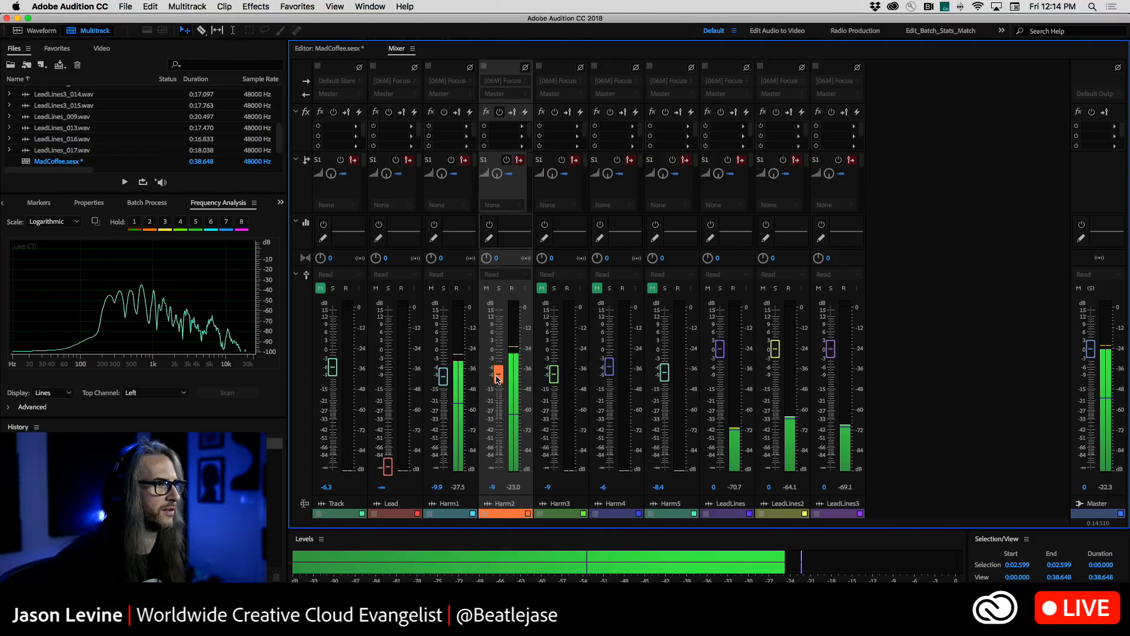
Set the Lead fader to -10.4 dB and replay the blended vocals from about 1.9 s
{"action": "key", "text": "space"}
{"action": "left_click_drag", "start_coordinate": [388, 467], "coordinate": [396, 383]}
{"action": "key", "text": "space"}
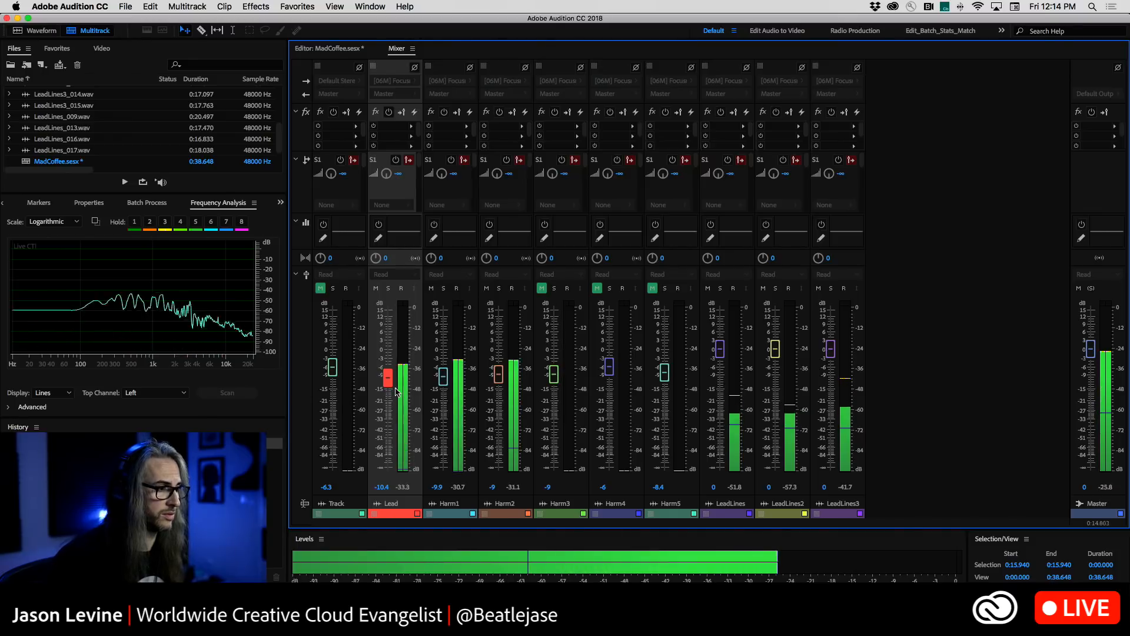
{"action": "key", "text": "alt+1"}
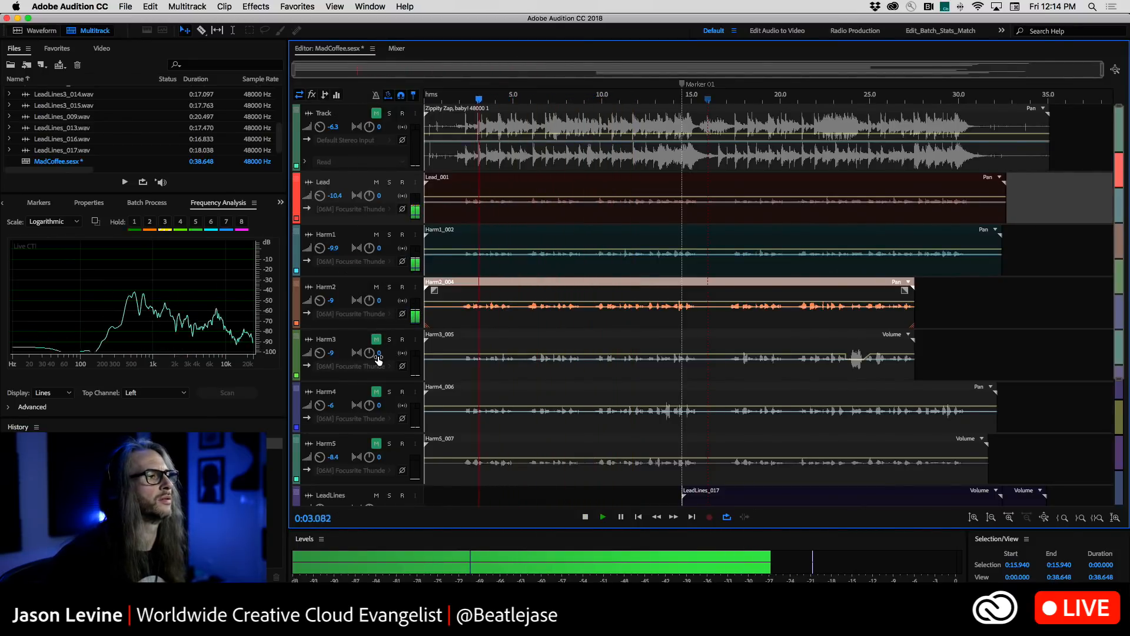
{"action": "key", "text": "space"}
{"action": "left_click", "coordinate": [396, 48]}
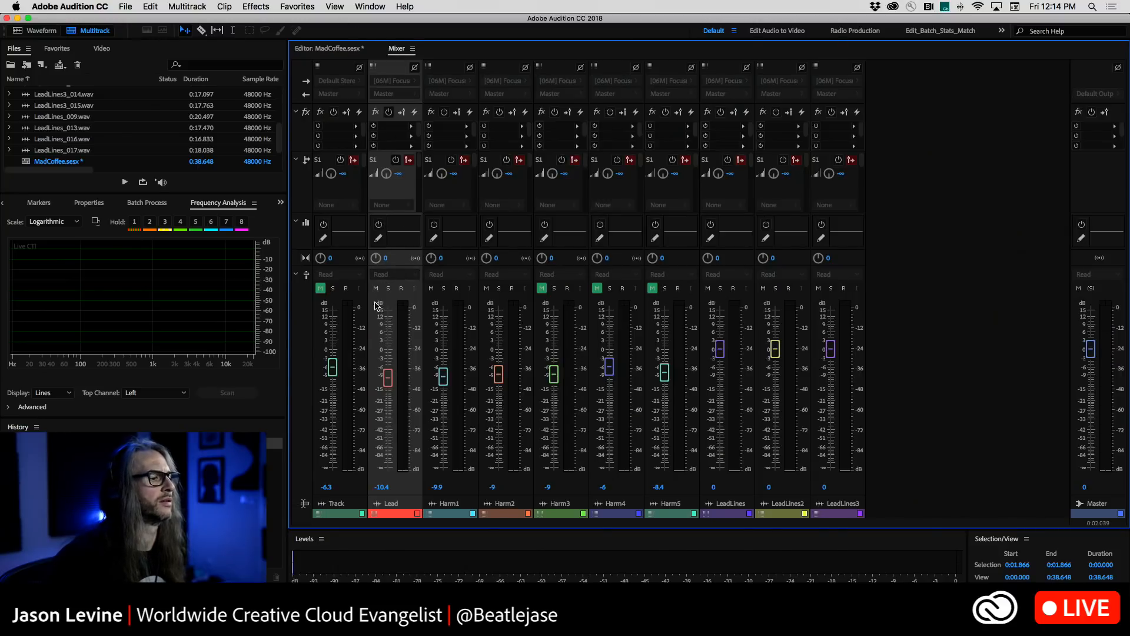
{"action": "key", "text": "space"}
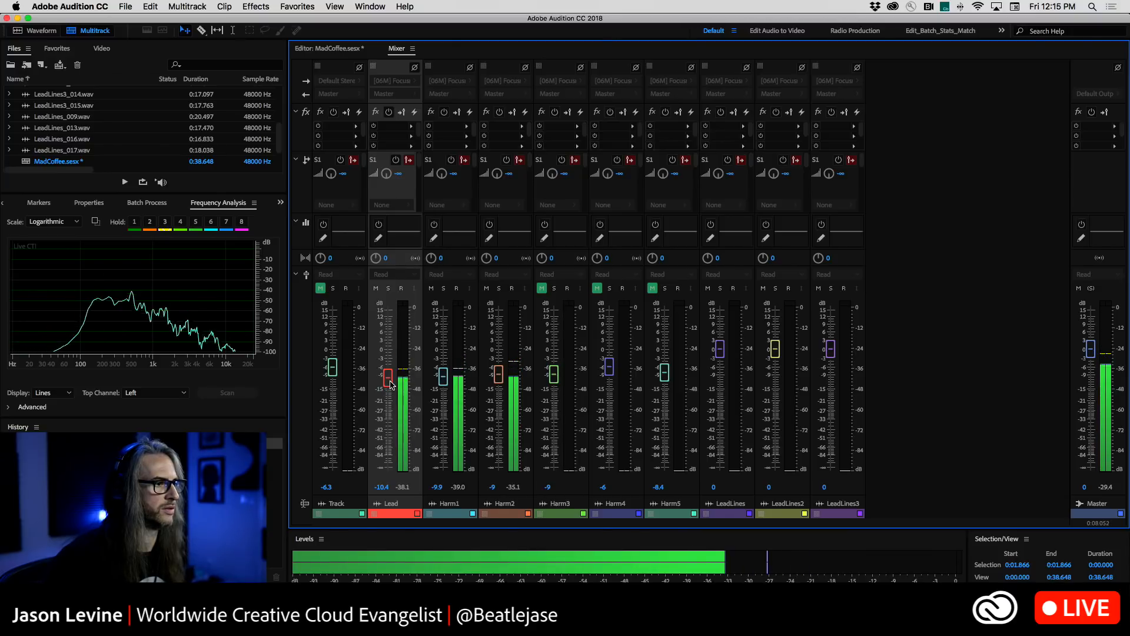
{"action": "key", "text": "space"}
Mute the Lead, Harm1 and Harm2 tracks in the multitrack session
{"action": "left_click", "coordinate": [328, 49]}
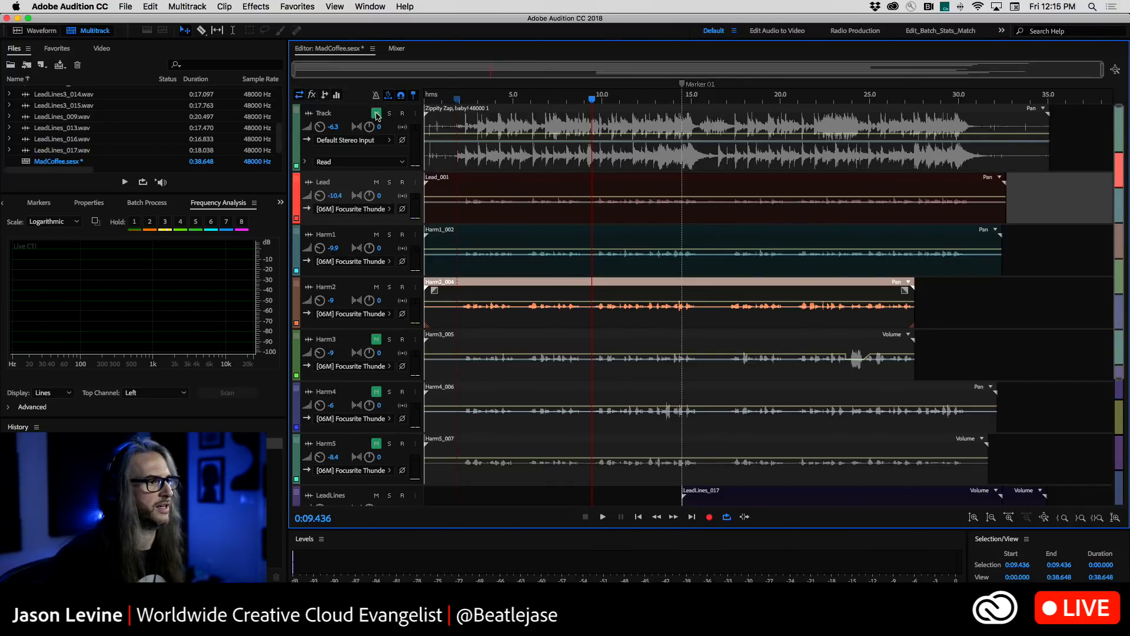
{"action": "left_click", "coordinate": [377, 182]}
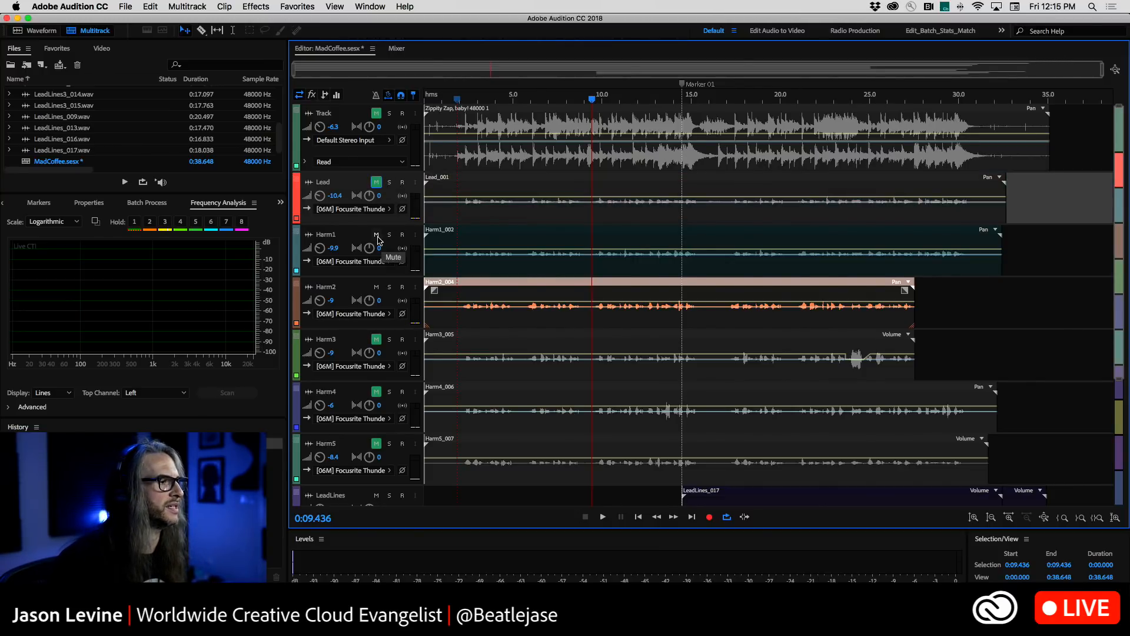
{"action": "left_click", "coordinate": [377, 234]}
{"action": "left_click", "coordinate": [377, 287]}
{"action": "left_click", "coordinate": [377, 287]}
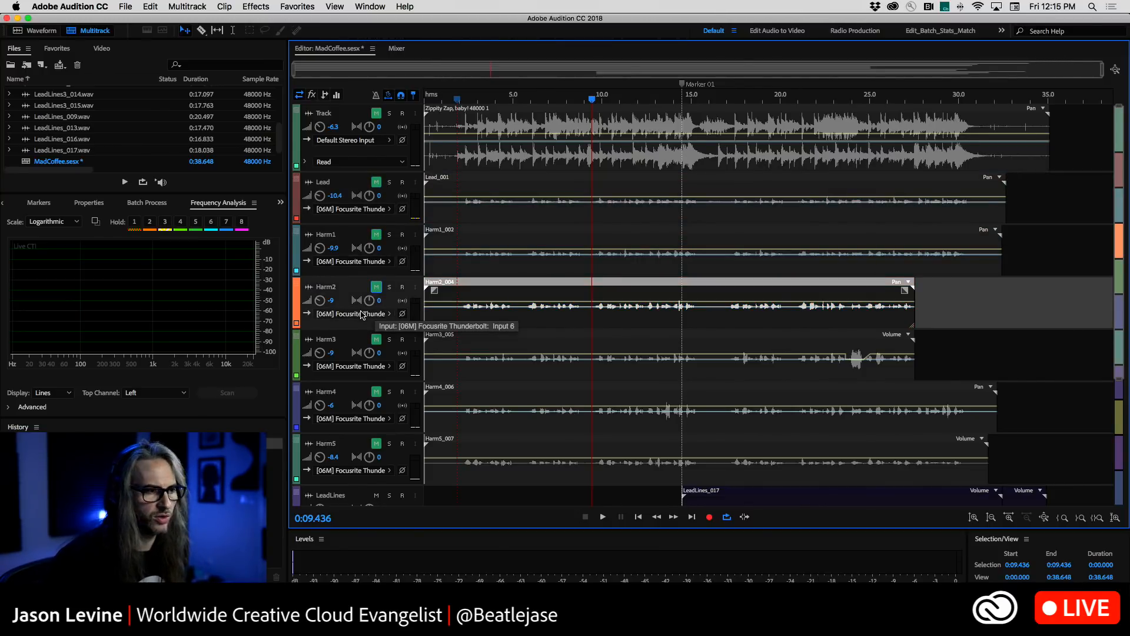
Open the Harm3_005 clip in the waveform editor and play it from about 1.9 s
{"action": "left_click", "coordinate": [382, 343]}
{"action": "double_click", "coordinate": [471, 347]}
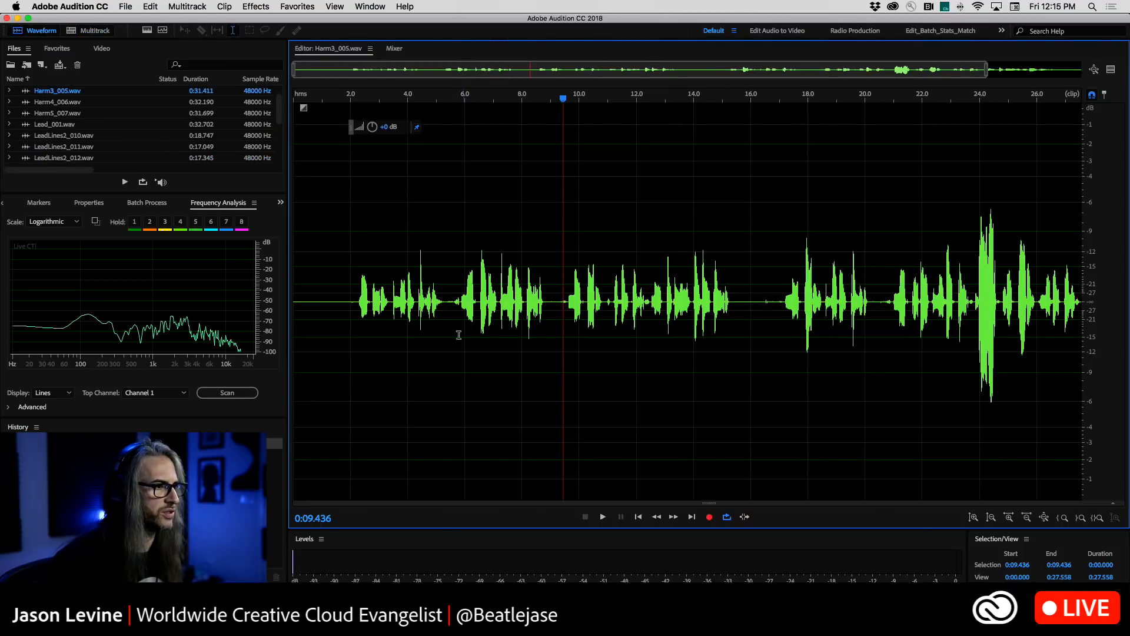
{"action": "left_click", "coordinate": [347, 254]}
{"action": "key", "text": "space"}
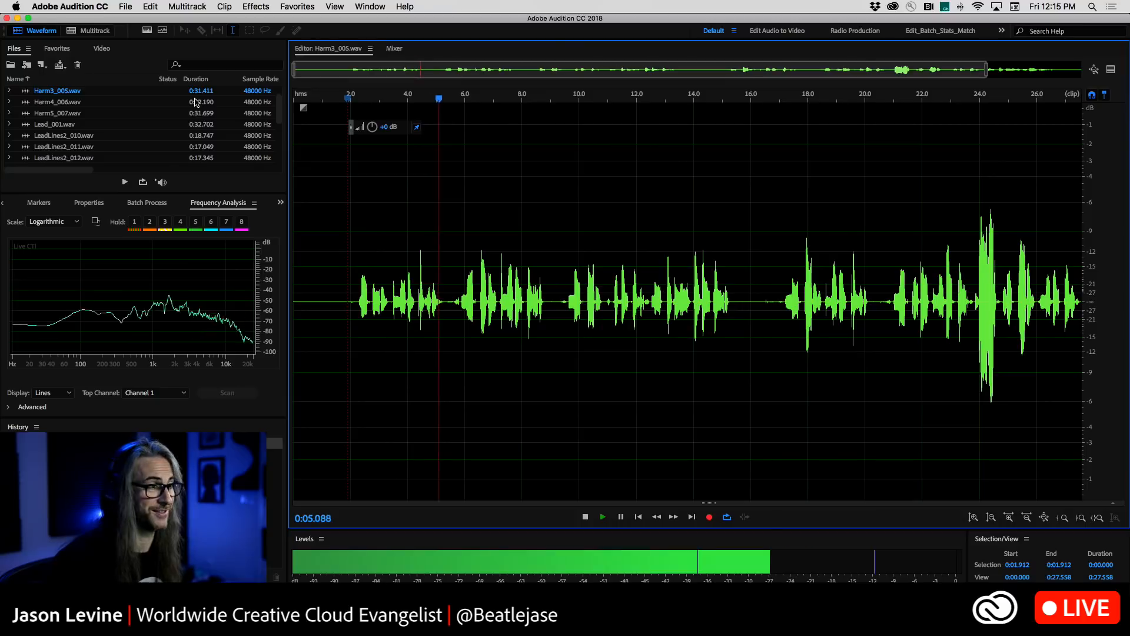
{"action": "key", "text": "space"}
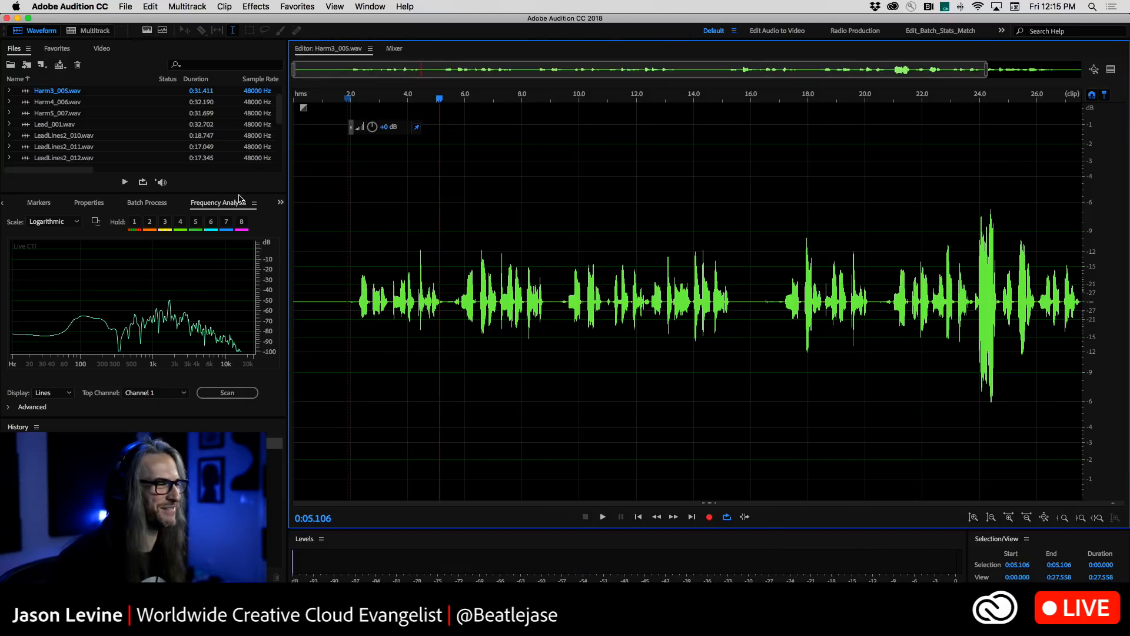
Show the spectral frequency display of Harm3_005.wav and play the background noise from about 0.7 s
{"action": "left_click", "coordinate": [147, 30]}
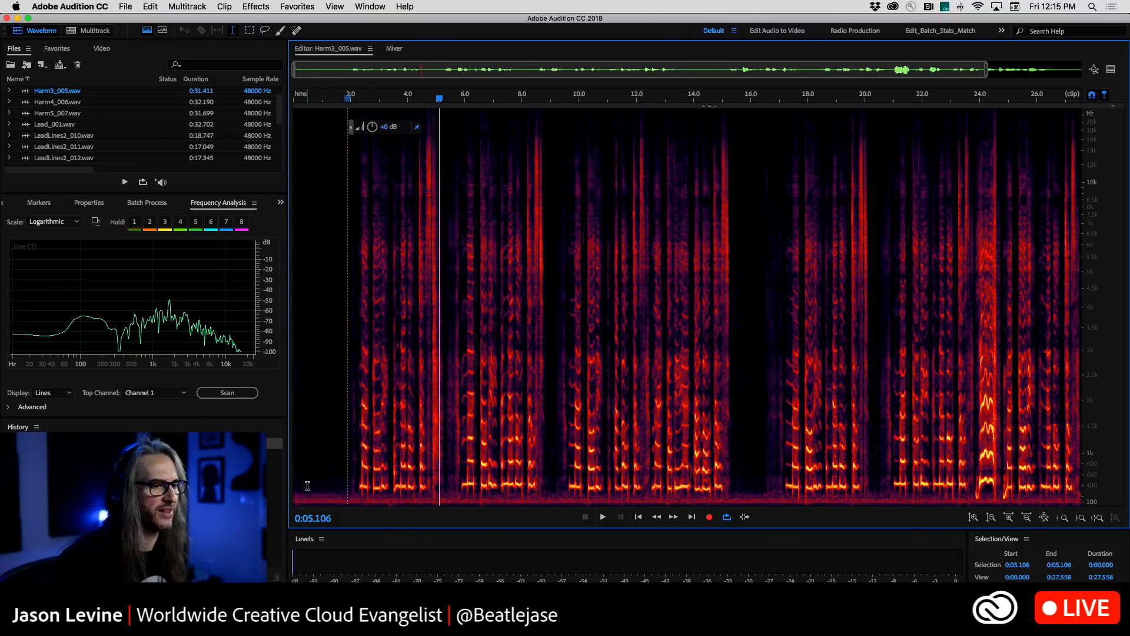
{"action": "left_click", "coordinate": [257, 7]}
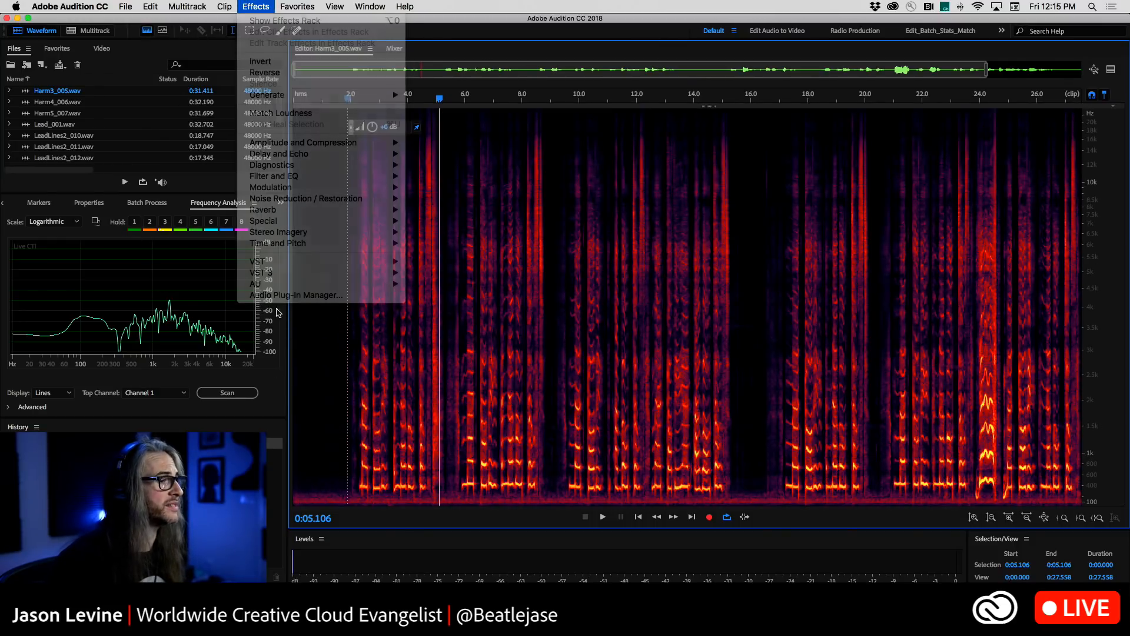
{"action": "left_click", "coordinate": [312, 462]}
{"action": "key", "text": "space"}
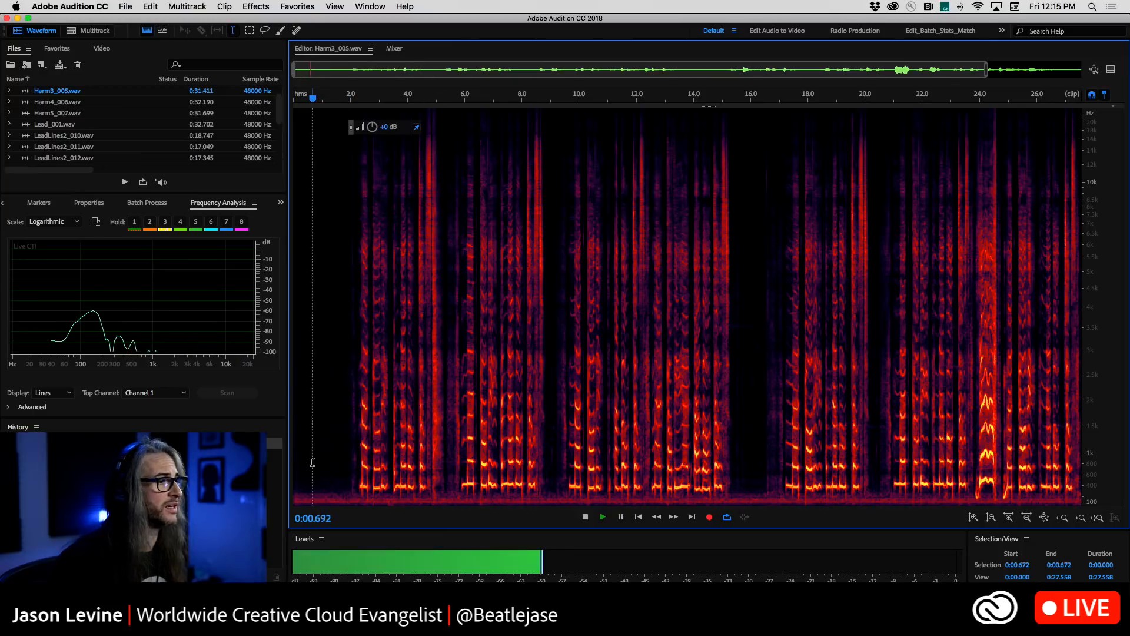
Try Noise Reduction at 83% and 38.6 dB with the currently set noise print, audition the opening and undo it
{"action": "left_click", "coordinate": [262, 5]}
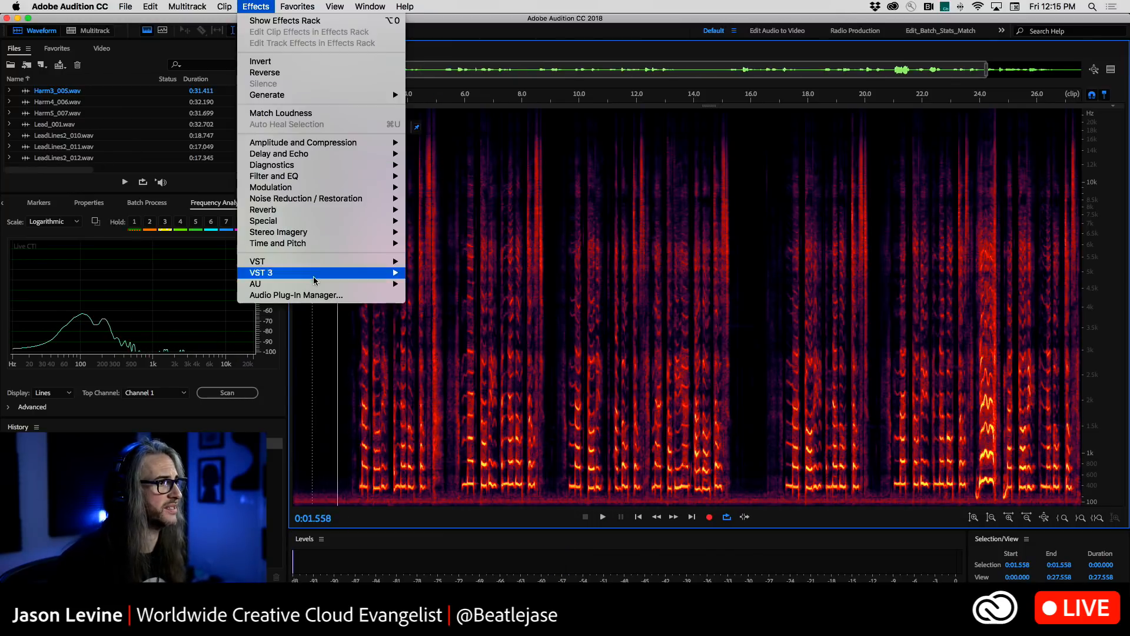
{"action": "mouse_move", "coordinate": [321, 201]}
{"action": "left_click", "coordinate": [471, 210]}
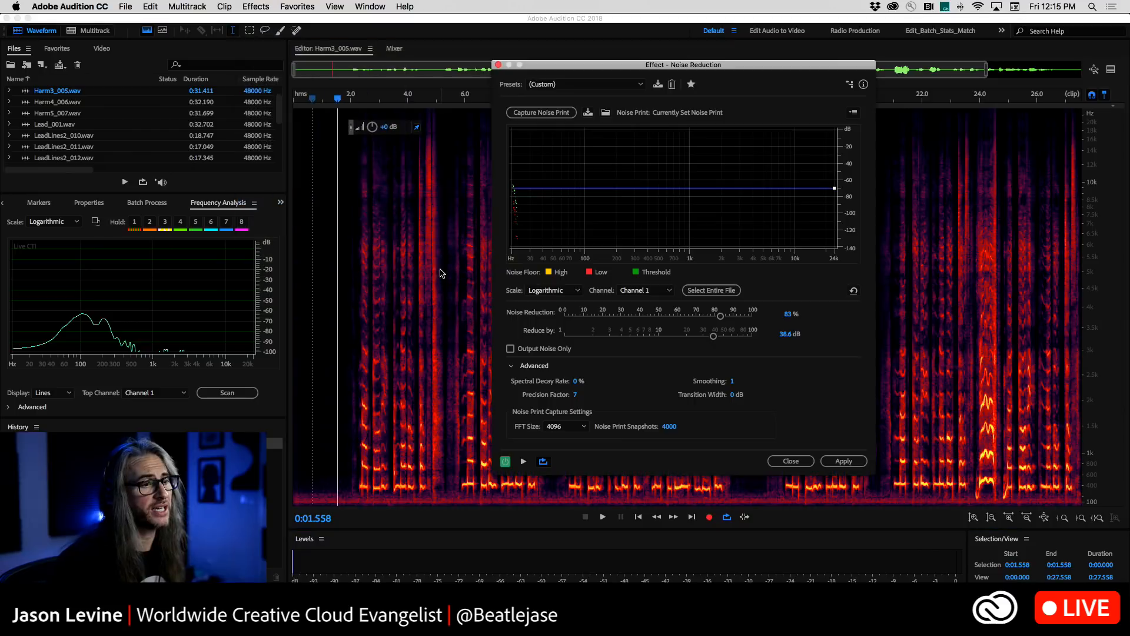
{"action": "left_click", "coordinate": [844, 461]}
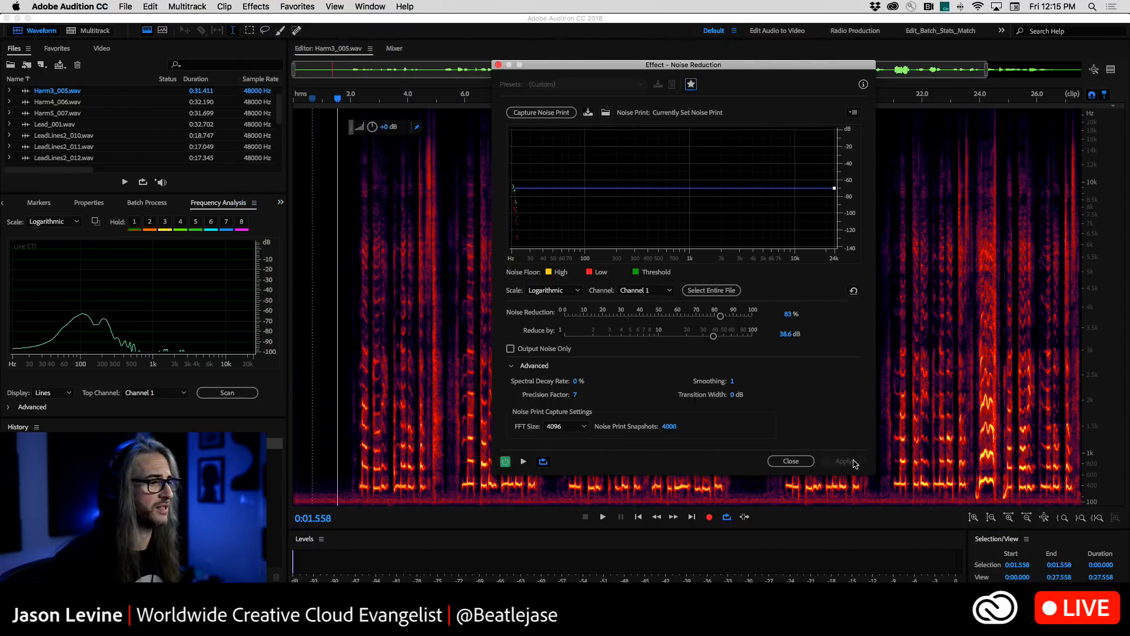
{"action": "left_click", "coordinate": [328, 373]}
{"action": "key", "text": "space"}
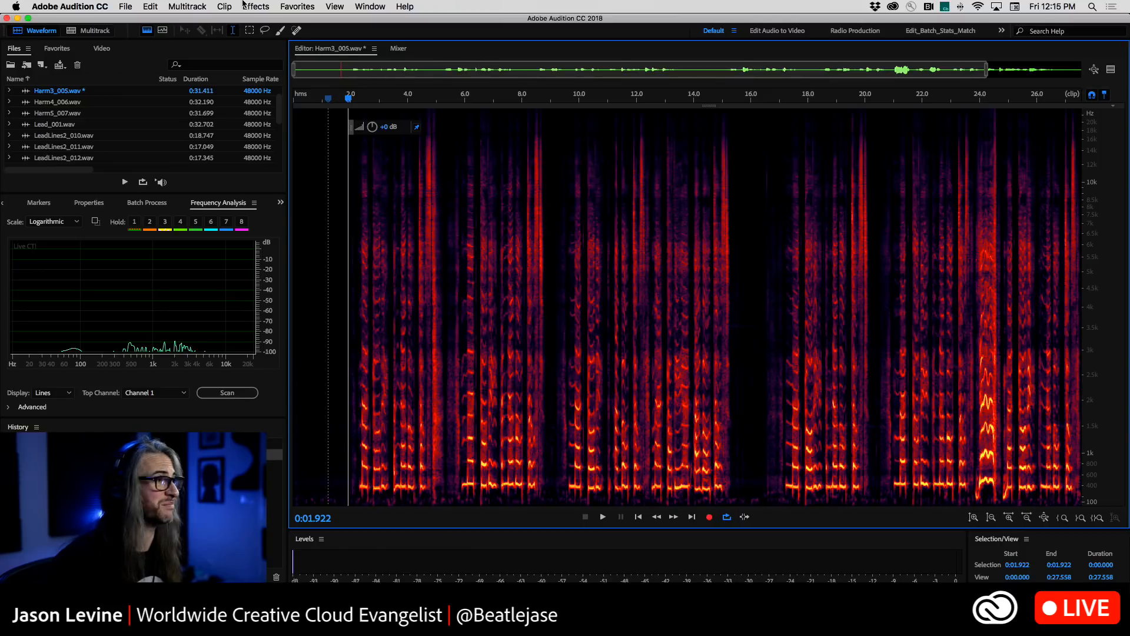
{"action": "key", "text": "super+z"}
Select the low-frequency noise below about 280 Hz from 0.433 to 1.539 s in the spectral display and play it
{"action": "left_click", "coordinate": [321, 350]}
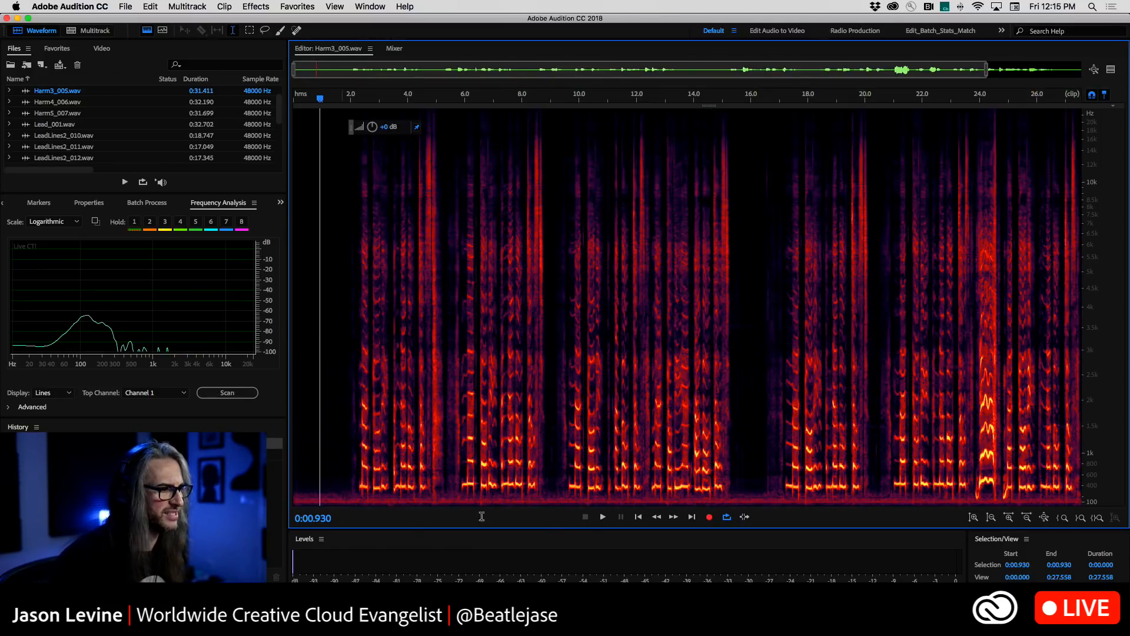
{"action": "left_click_drag", "start_coordinate": [1100, 501], "coordinate": [1100, 502]}
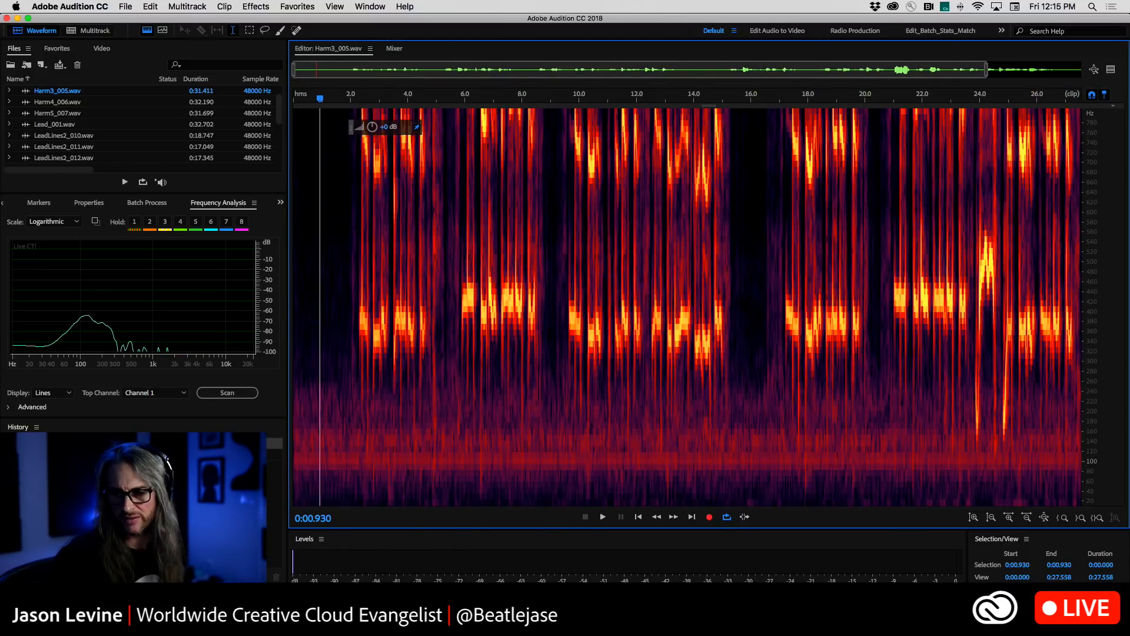
{"action": "left_click_drag", "start_coordinate": [412, 98], "coordinate": [293, 98]}
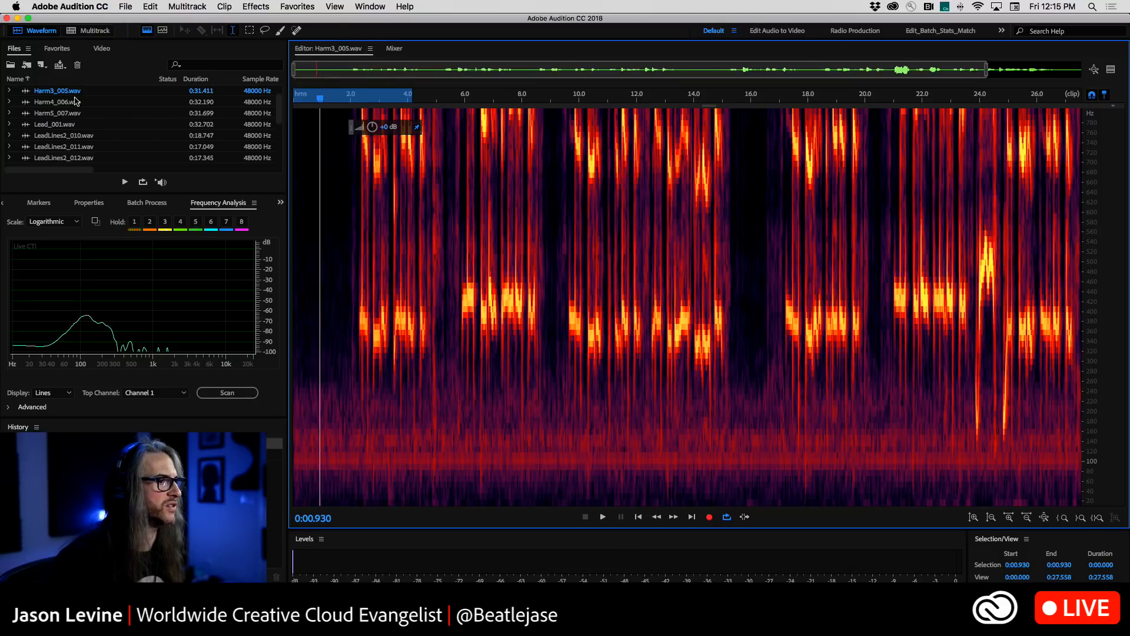
{"action": "left_click", "coordinate": [397, 375]}
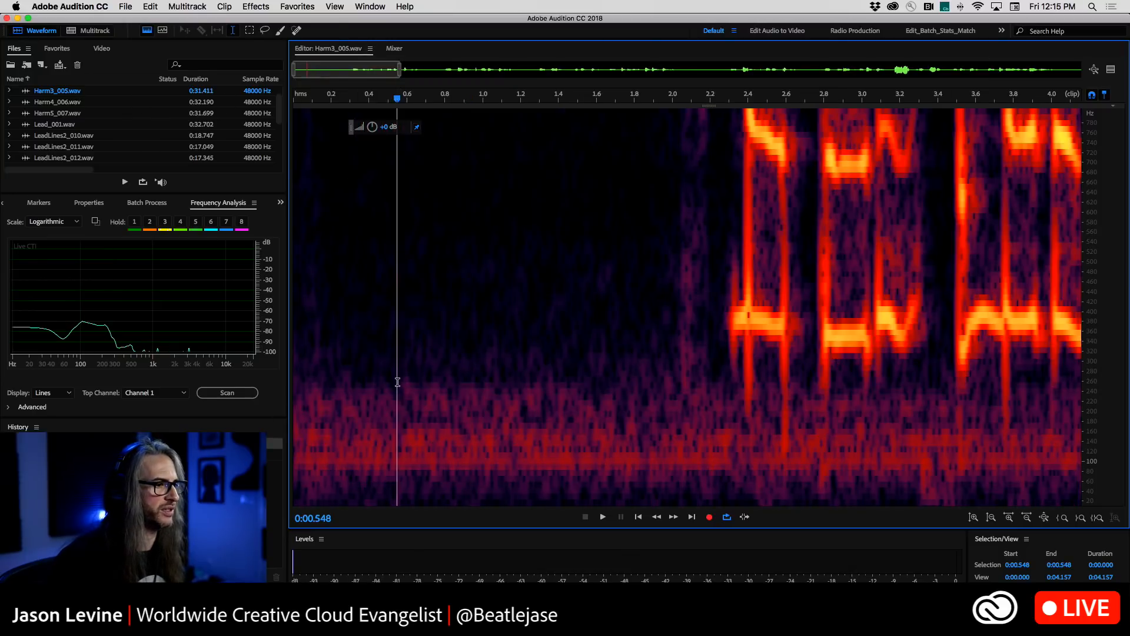
{"action": "left_click_drag", "start_coordinate": [375, 370], "coordinate": [584, 505]}
{"action": "key", "text": "space"}
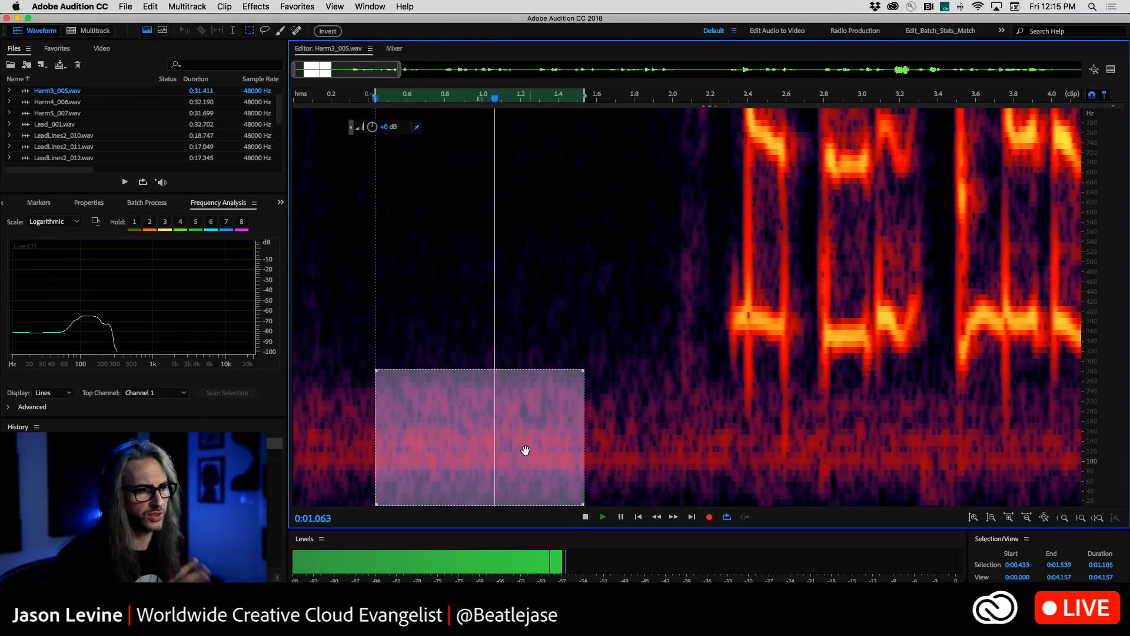
{"action": "key", "text": "space"}
Capture a noise print from the selected rumble and apply Noise Reduction to the entire file at 83% and 38.6 dB
{"action": "right_click", "coordinate": [510, 426]}
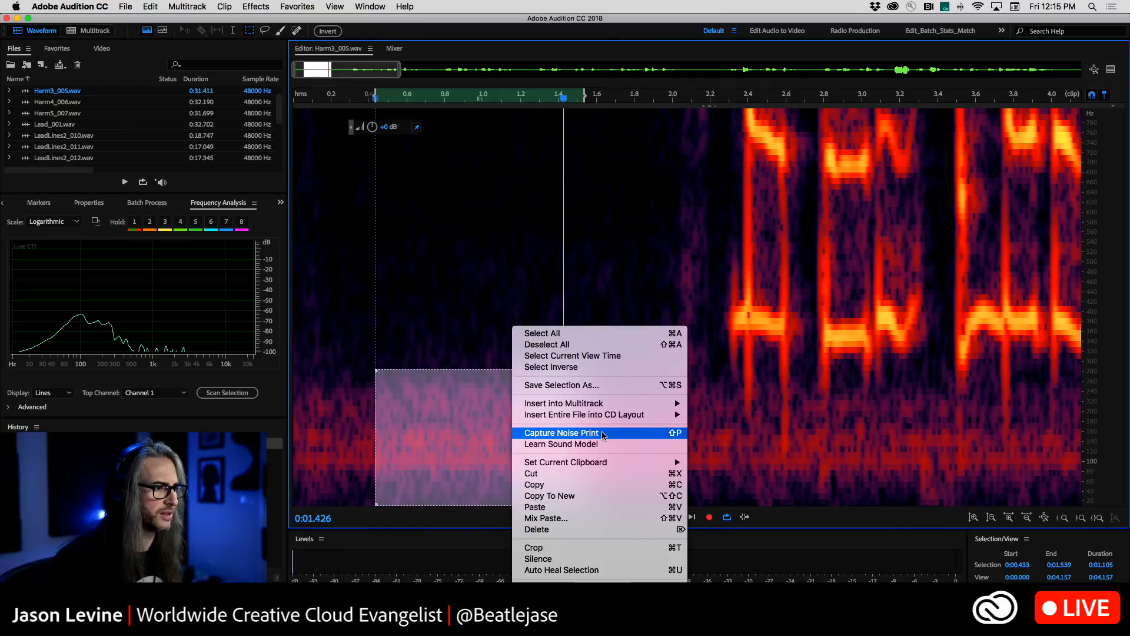
{"action": "key", "text": "Escape"}
{"action": "left_click", "coordinate": [255, 6]}
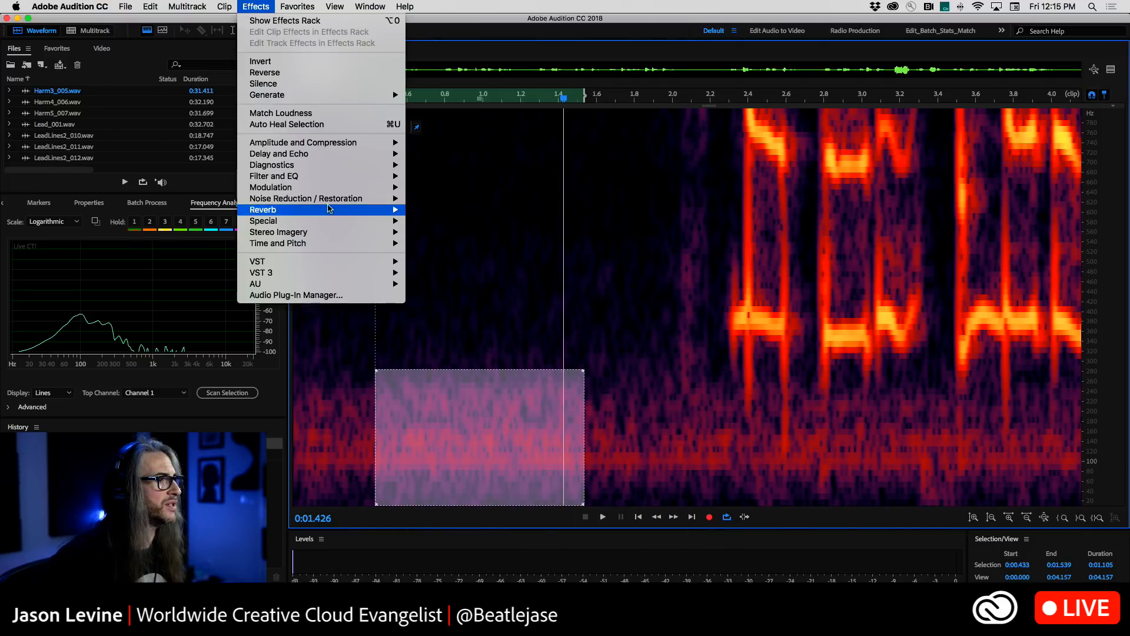
{"action": "mouse_move", "coordinate": [329, 199]}
{"action": "left_click", "coordinate": [478, 210]}
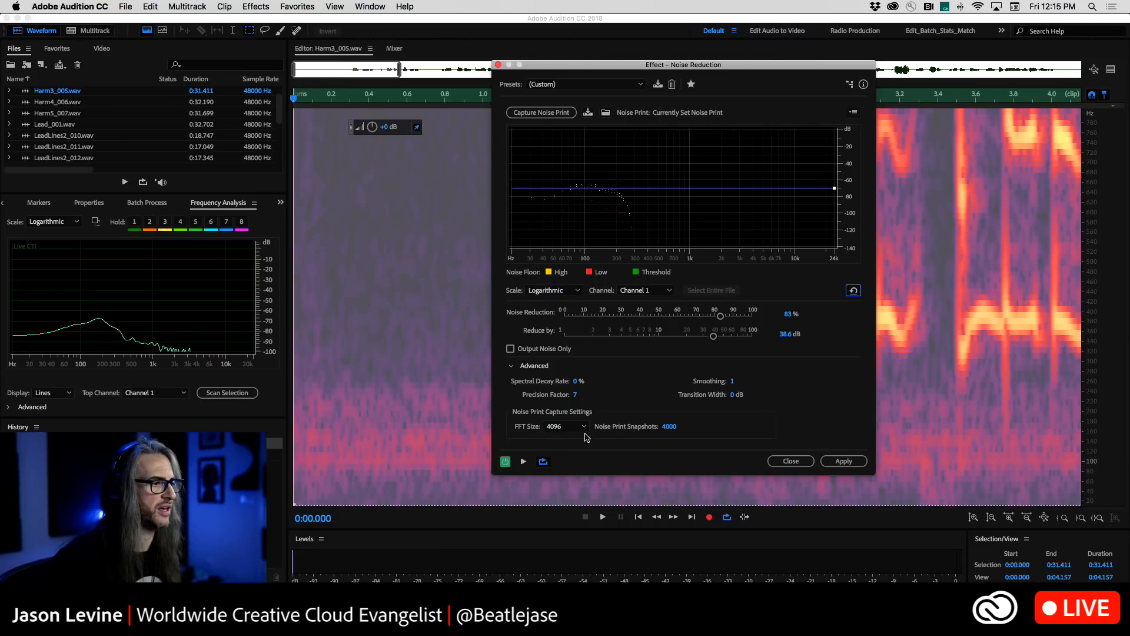
{"action": "left_click", "coordinate": [843, 462]}
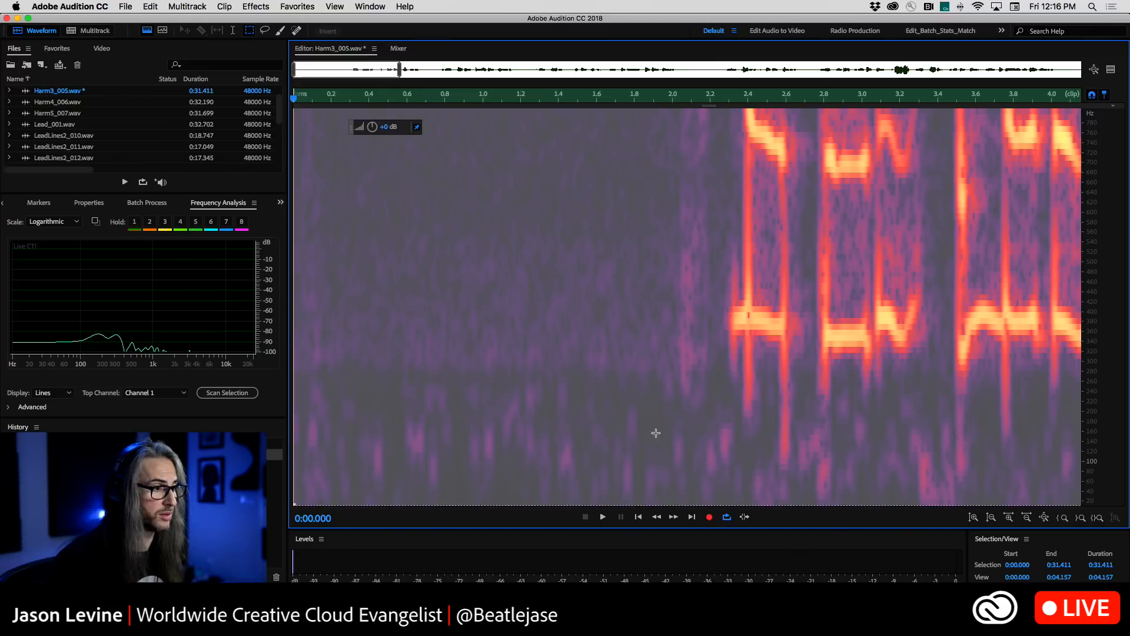
Play the noise-reduced Harm3_005.wav from about 1.8 s with the whole file in view
{"action": "left_click", "coordinate": [1044, 517]}
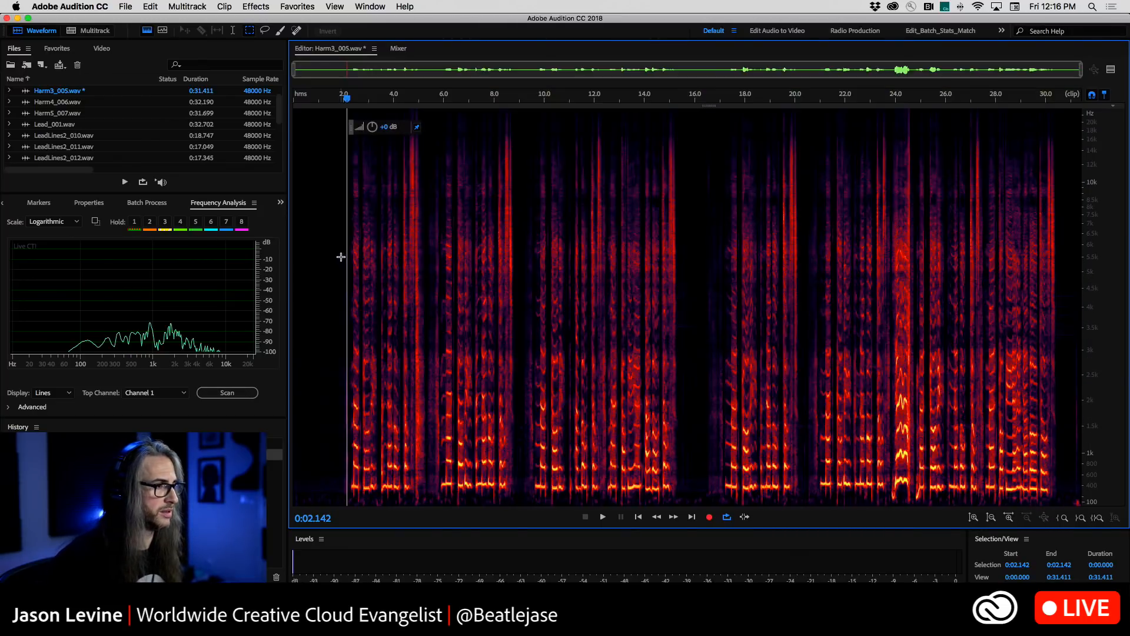
{"action": "left_click", "coordinate": [338, 259]}
{"action": "key", "text": "space"}
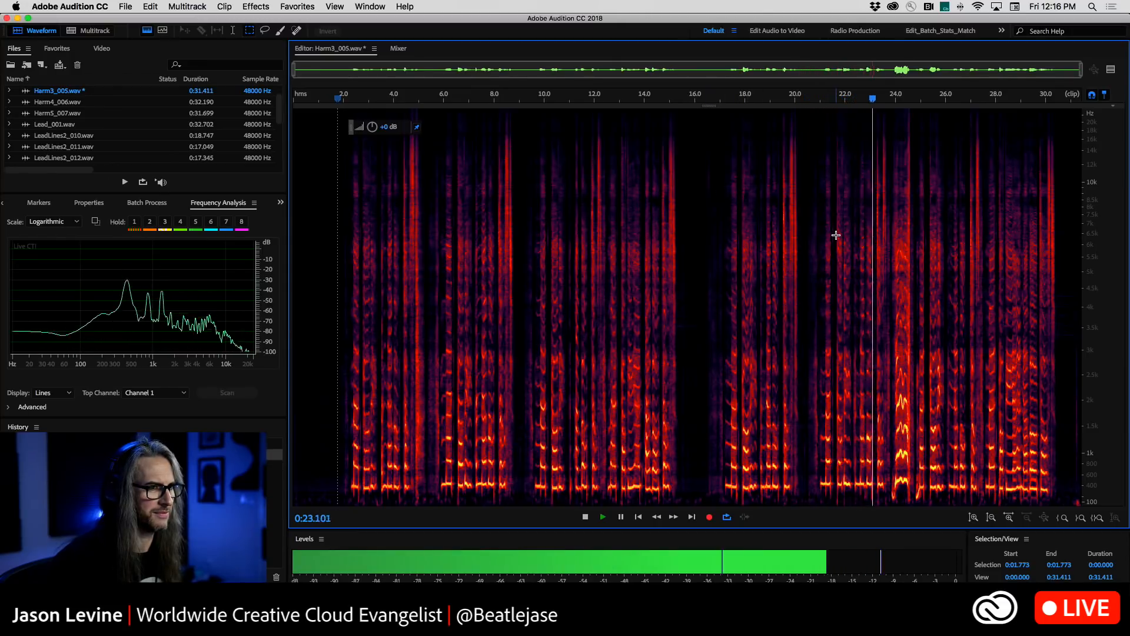
Select the loud phrase from about 0:23.798 to 0:24.764 in Harm3_005 and lower its volume by 6.3 dB in waveform view
{"action": "key", "text": "space"}
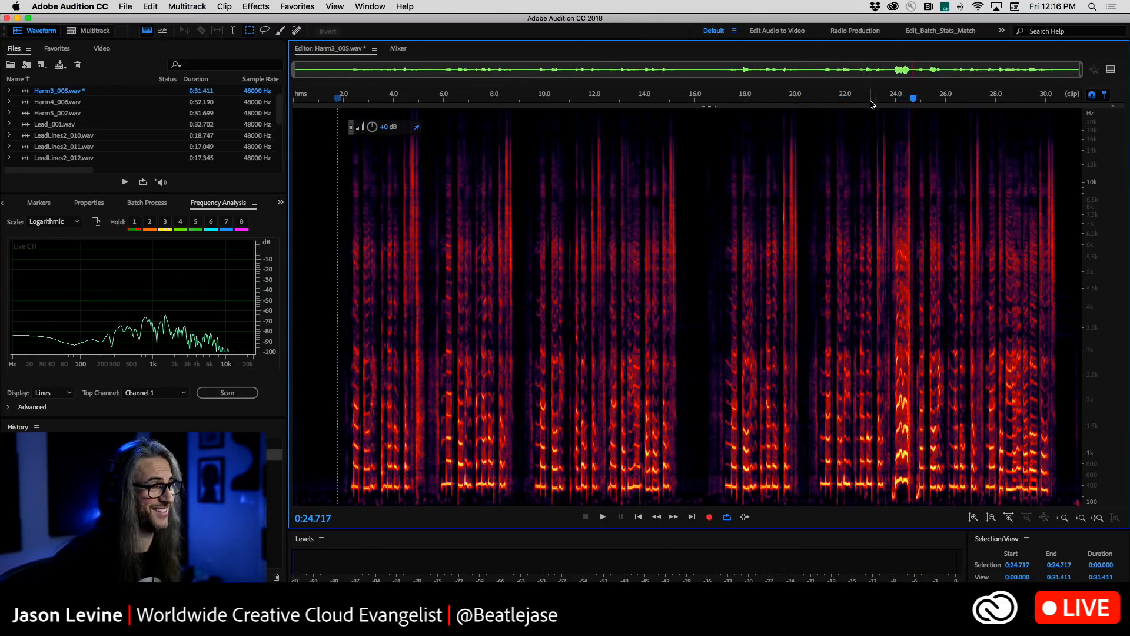
{"action": "left_click_drag", "start_coordinate": [980, 104], "coordinate": [979, 104]}
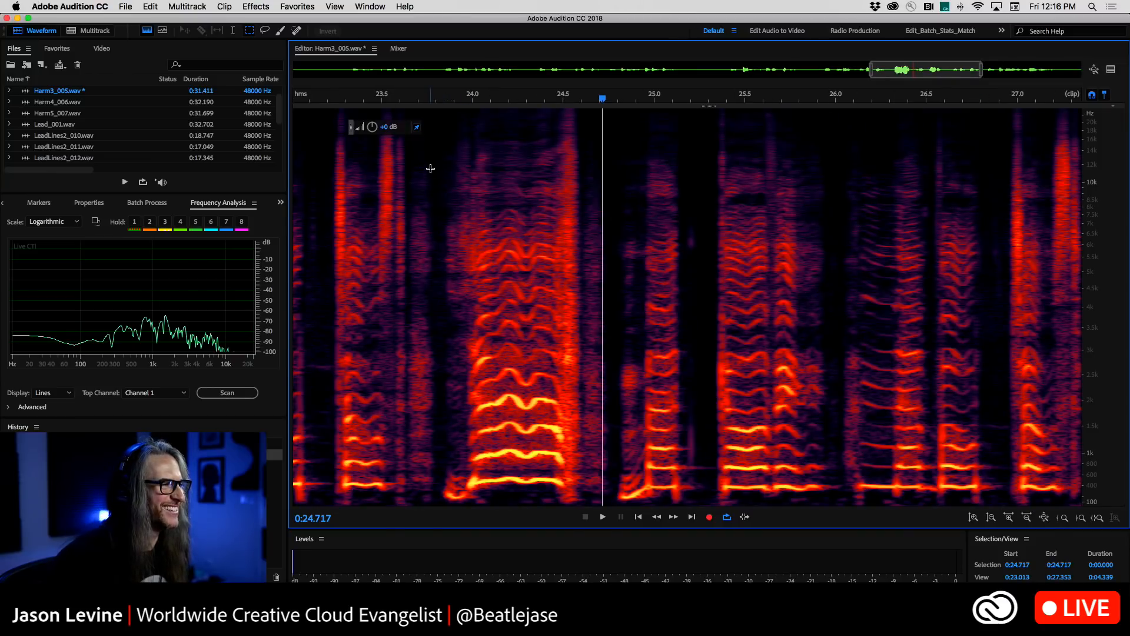
{"action": "left_click_drag", "start_coordinate": [435, 328], "coordinate": [611, 415]}
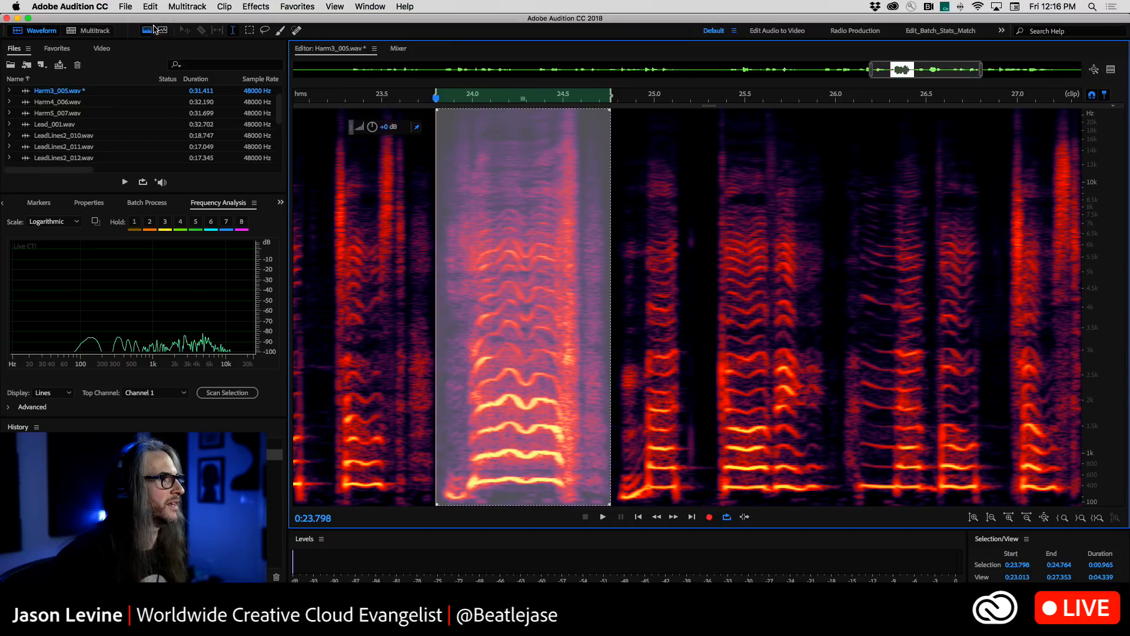
{"action": "left_click", "coordinate": [152, 28]}
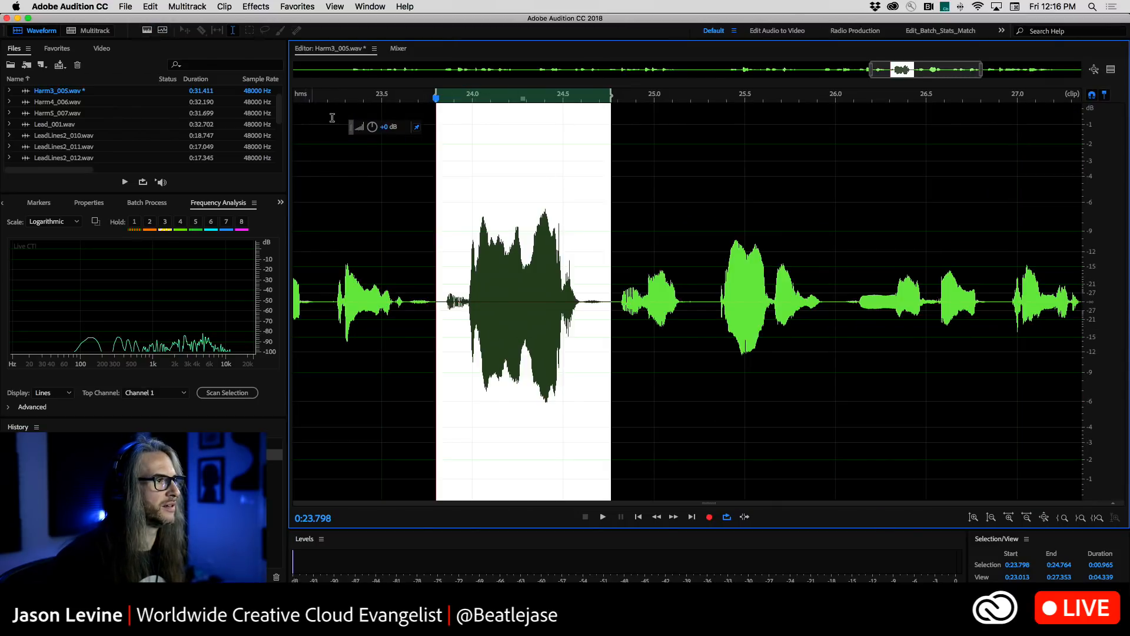
{"action": "left_click_drag", "start_coordinate": [370, 130], "coordinate": [361, 127]}
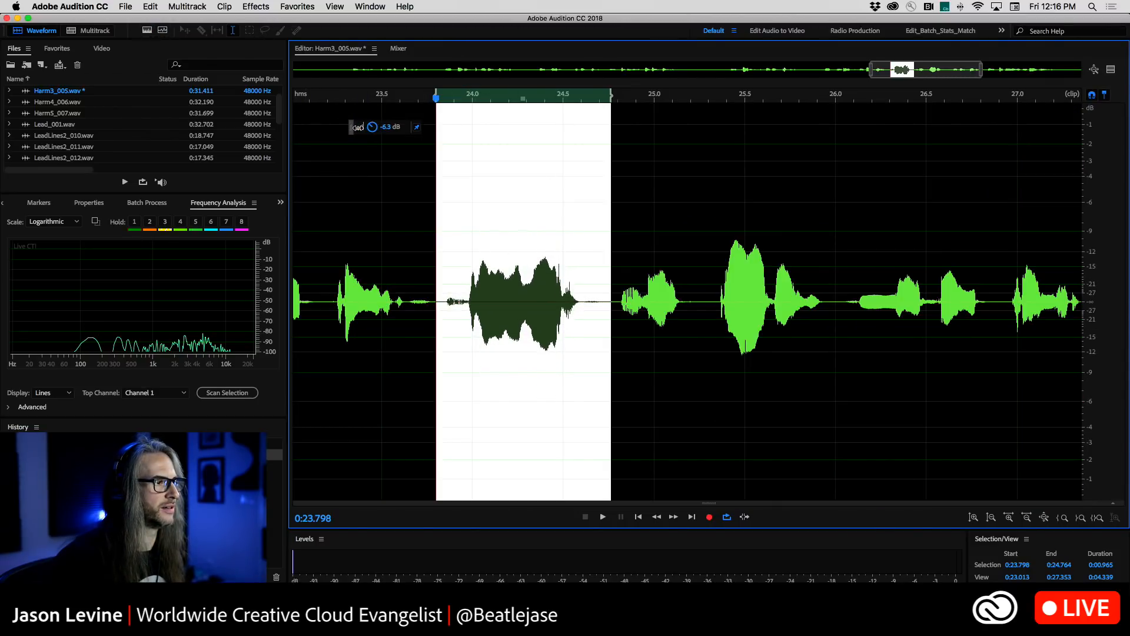
Listen to Harm3_005 from just before the lowered phrase through to its end, and briefly from near the start
{"action": "left_click", "coordinate": [336, 268]}
{"action": "key", "text": "space"}
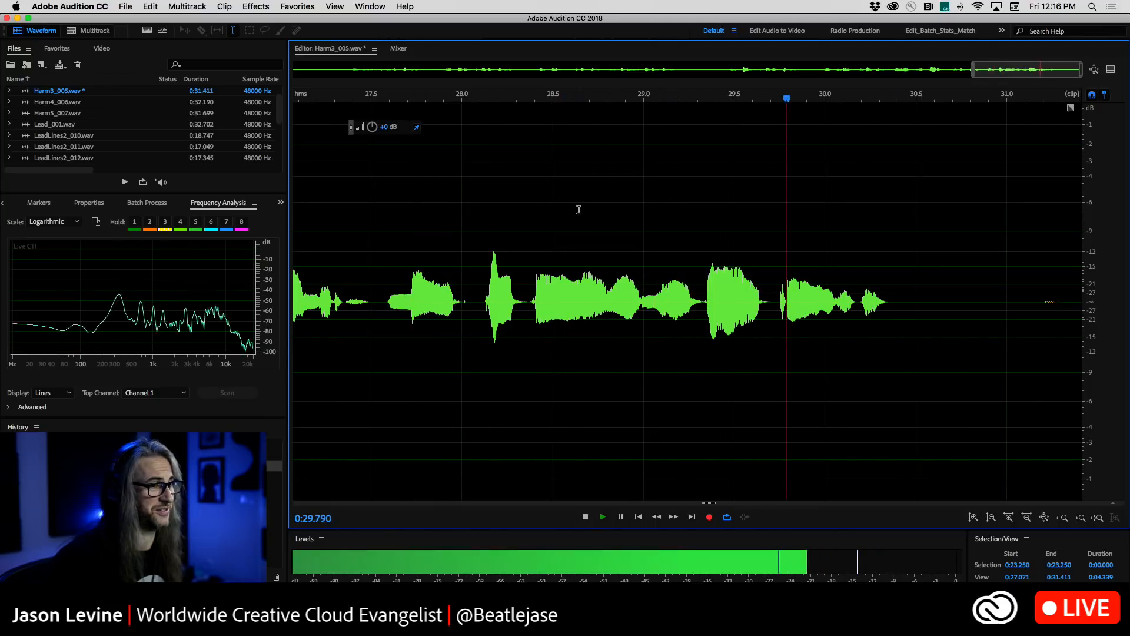
{"action": "key", "text": "space"}
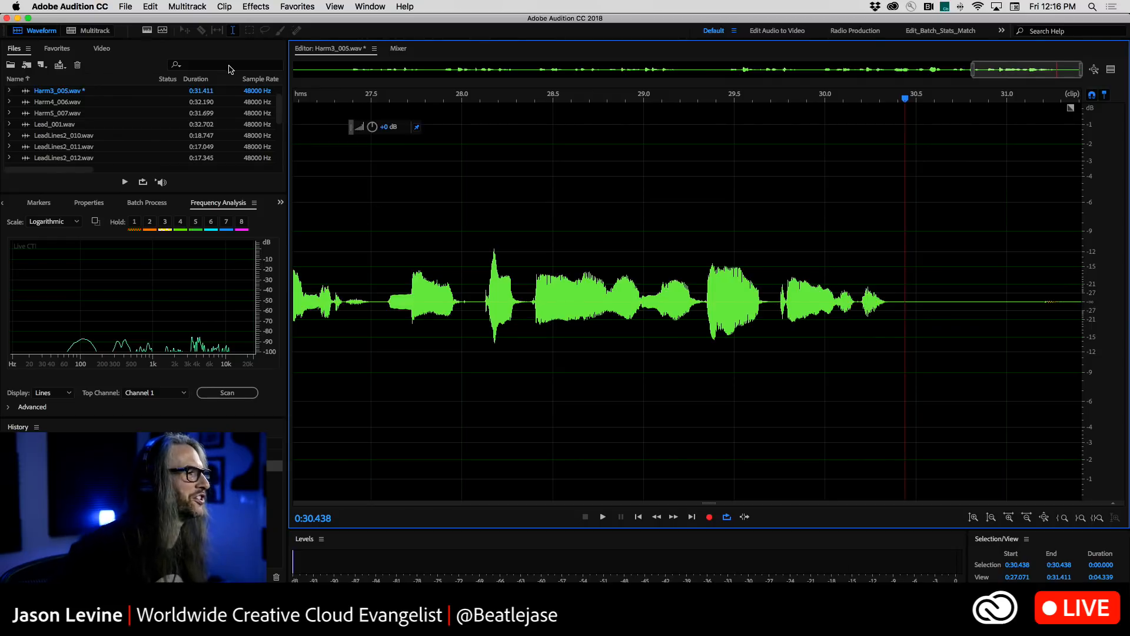
{"action": "key", "text": "backslash"}
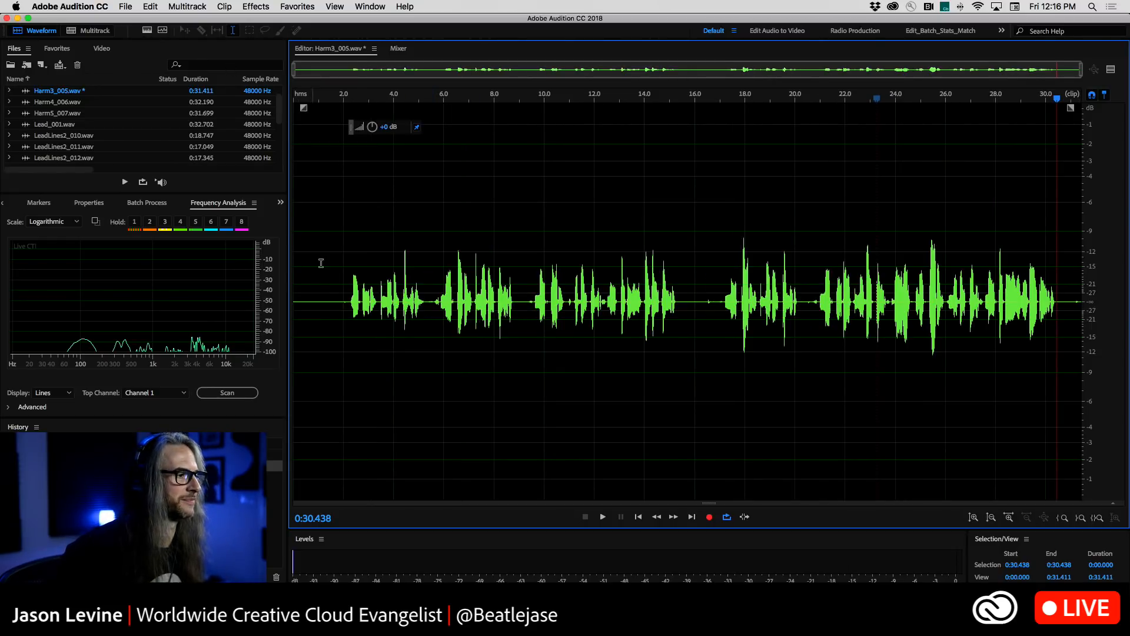
{"action": "left_click", "coordinate": [328, 264]}
{"action": "key", "text": "space"}
{"action": "key", "text": "space"}
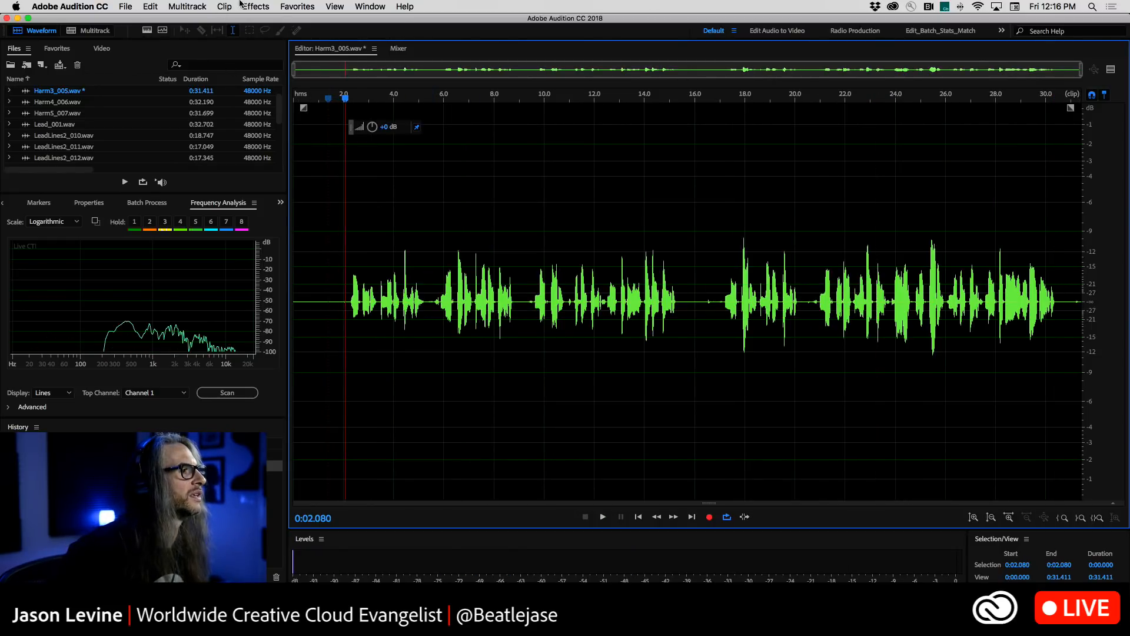
Preview the Dynamics effect with only AutoGate enabled, apply it to the whole Harm3_005 file and save the file
{"action": "left_click", "coordinate": [255, 7]}
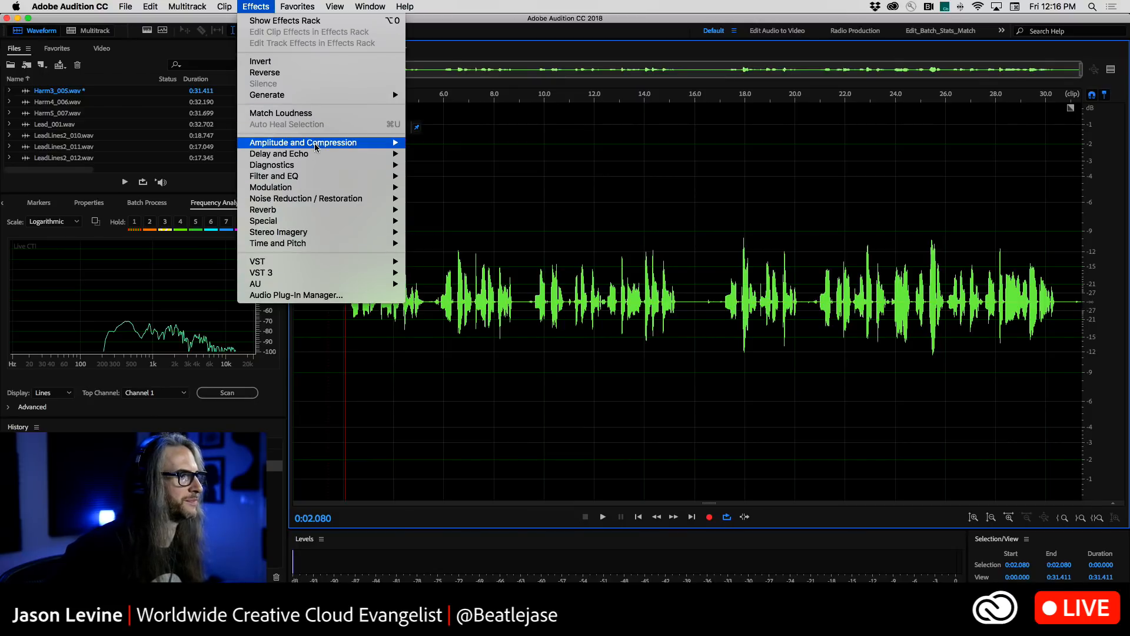
{"action": "mouse_move", "coordinate": [317, 147]}
{"action": "left_click", "coordinate": [466, 174]}
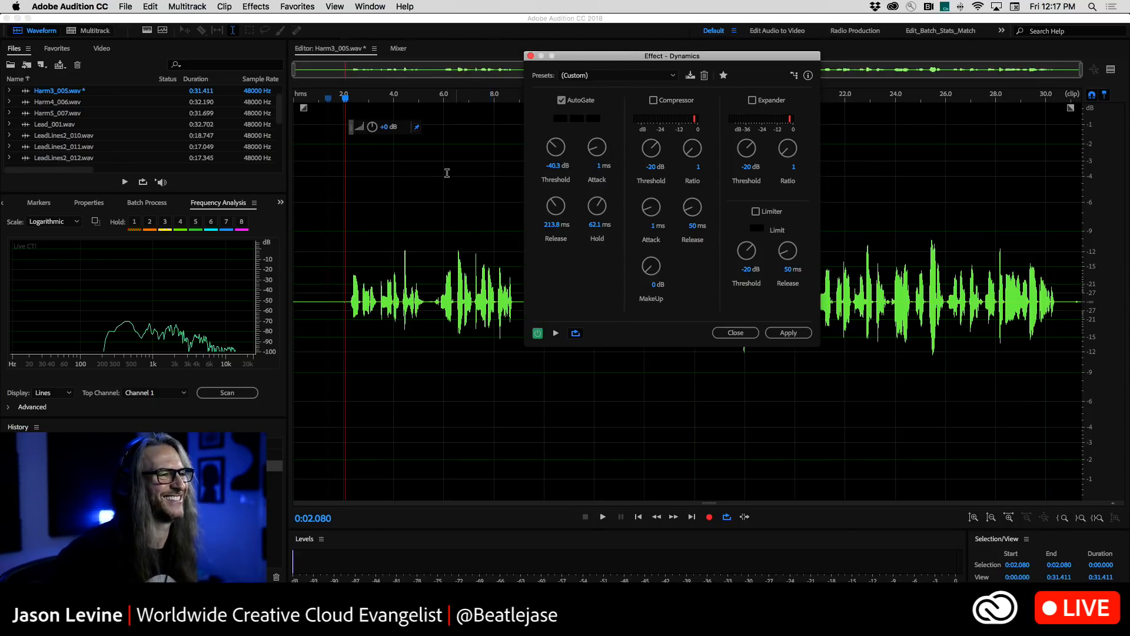
{"action": "left_click", "coordinate": [556, 334]}
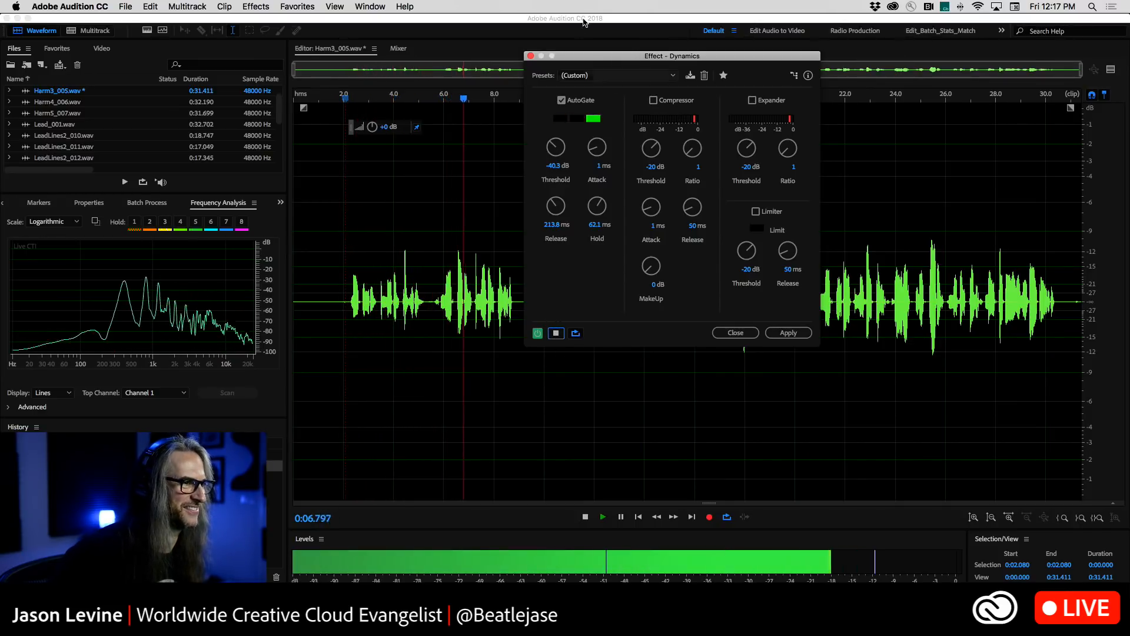
{"action": "left_click_drag", "start_coordinate": [622, 57], "coordinate": [830, 121]}
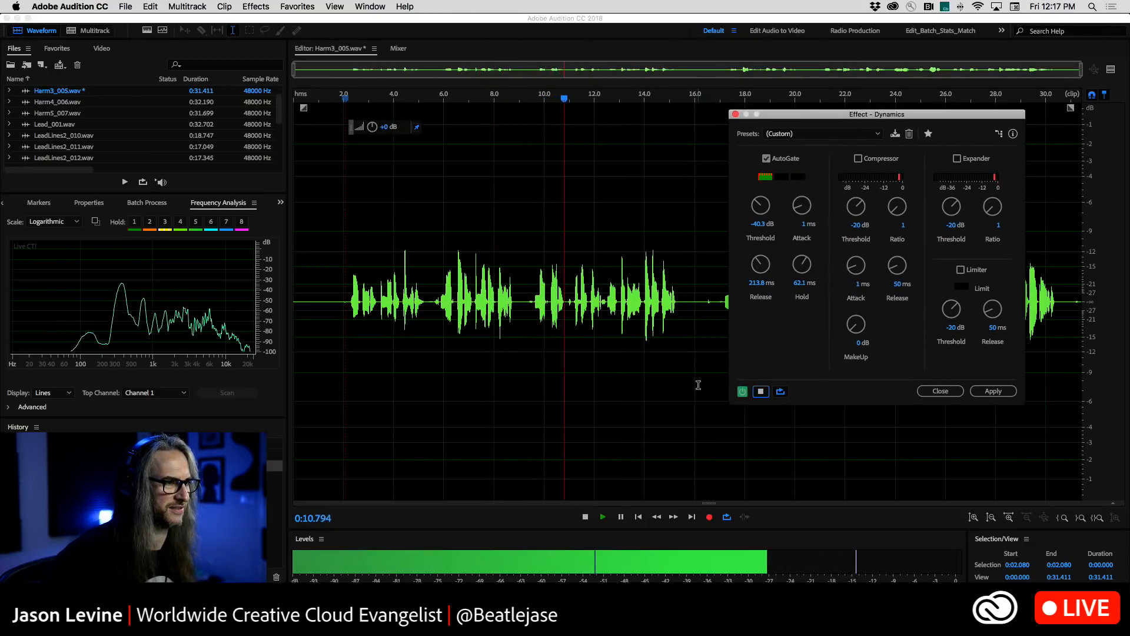
{"action": "left_click", "coordinate": [993, 391]}
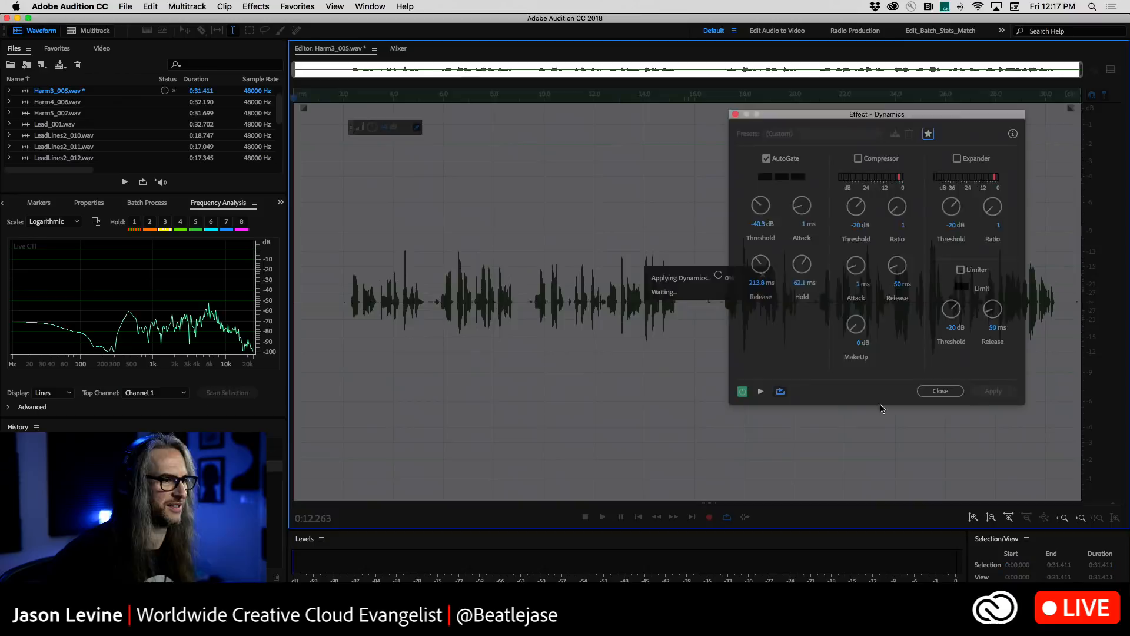
{"action": "left_click", "coordinate": [125, 6]}
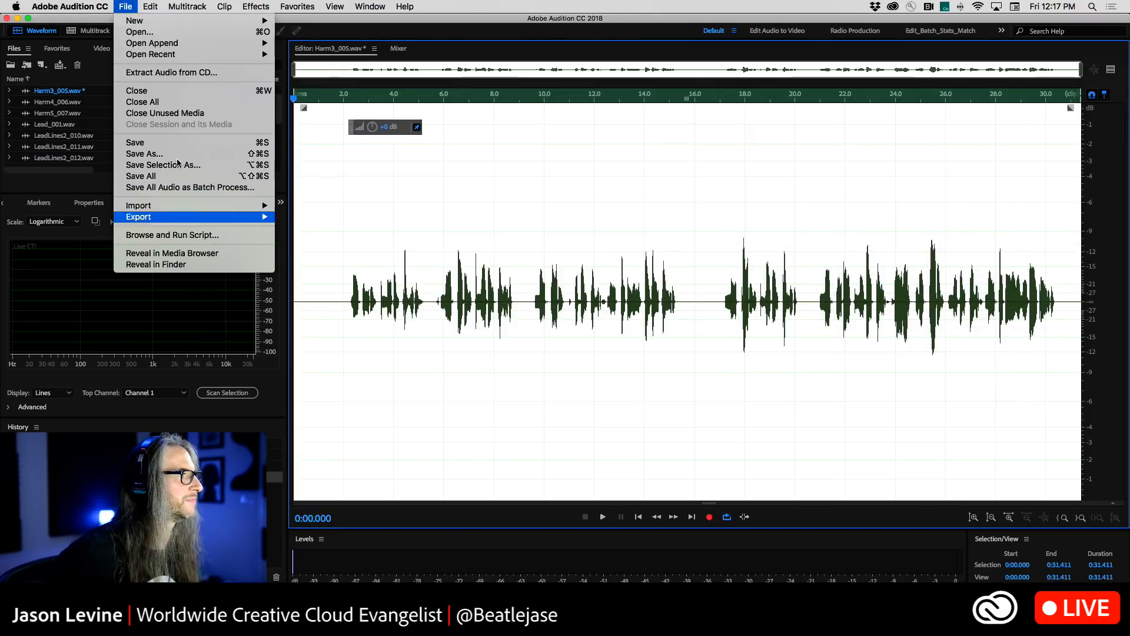
{"action": "left_click", "coordinate": [136, 142]}
In the multitrack session, unmute Harm2, Harm1 and Lead and listen to them together with Harm3
{"action": "left_click", "coordinate": [86, 31]}
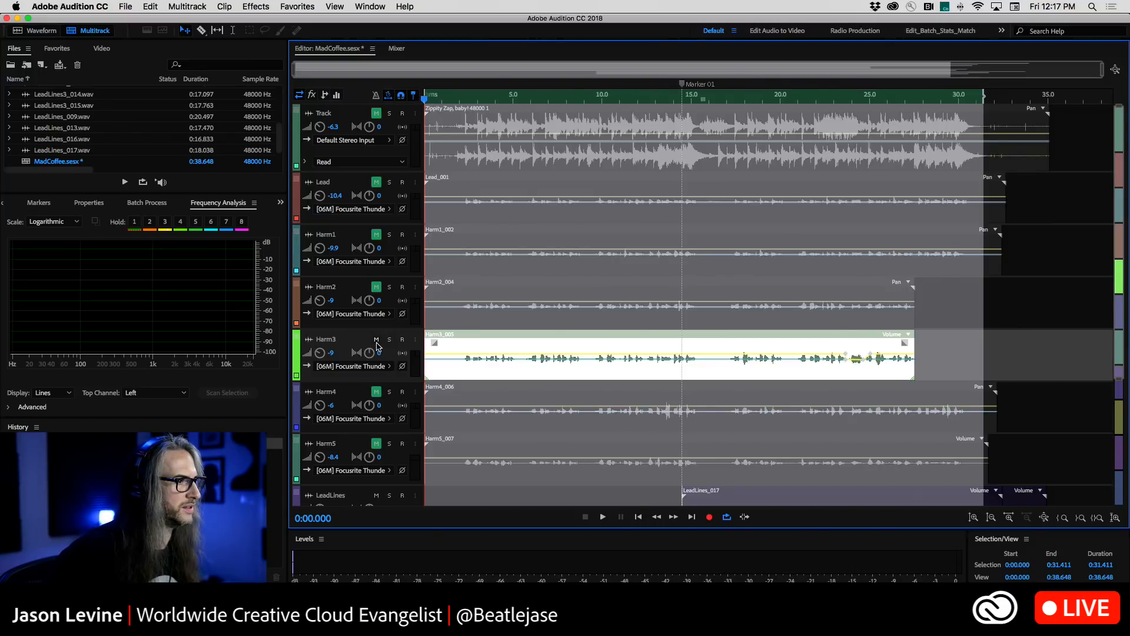
{"action": "left_click", "coordinate": [377, 287]}
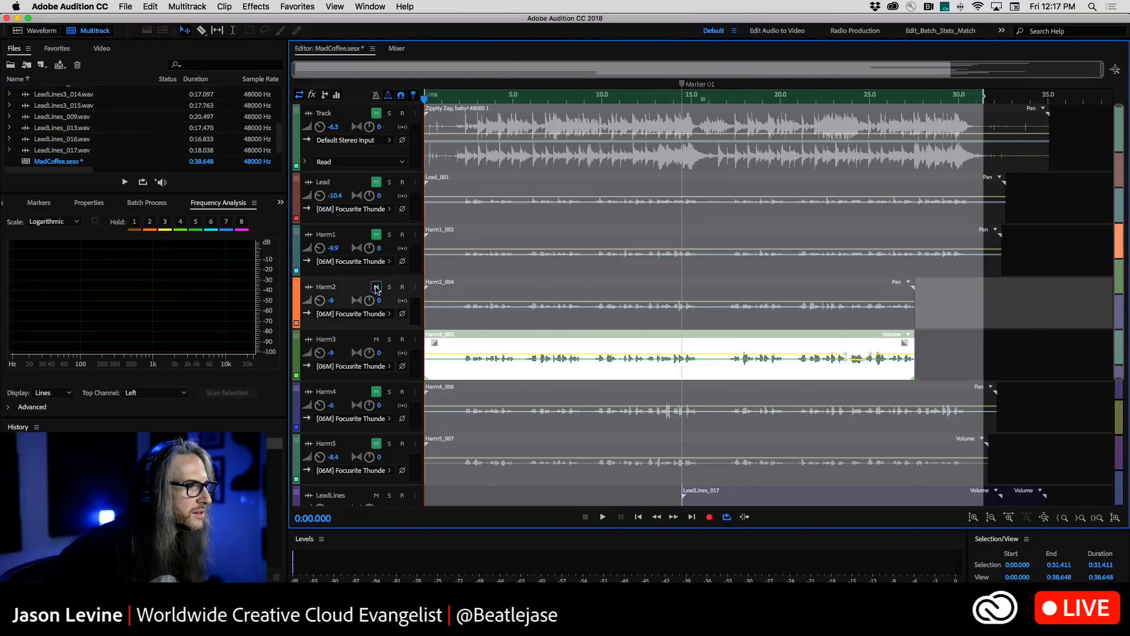
{"action": "left_click", "coordinate": [376, 234]}
{"action": "left_click", "coordinate": [376, 182]}
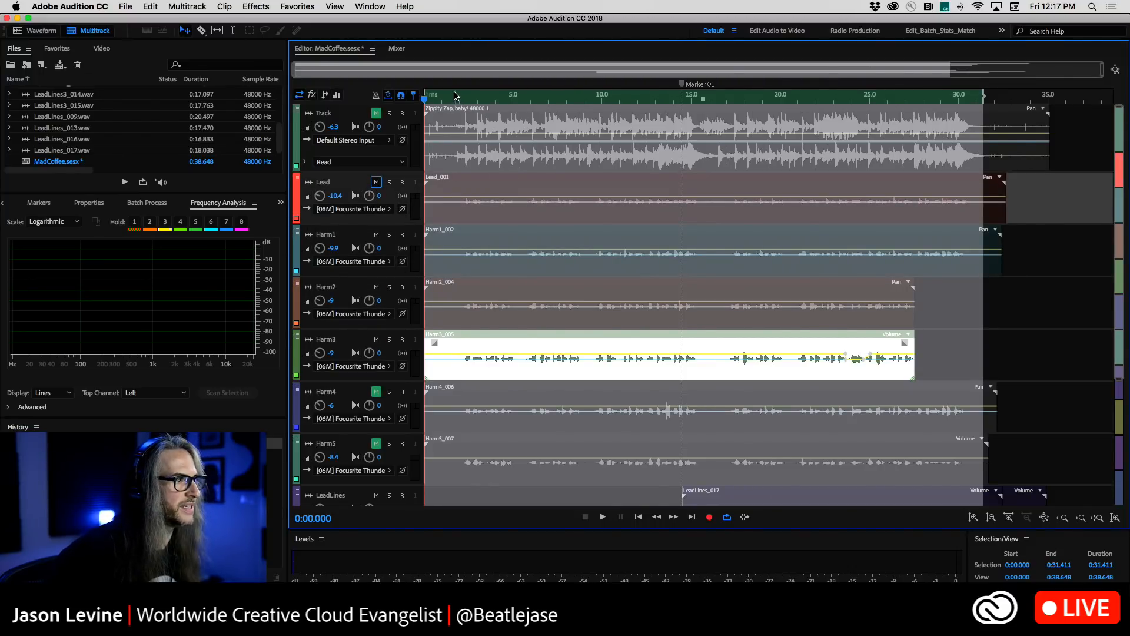
{"action": "key", "text": "space"}
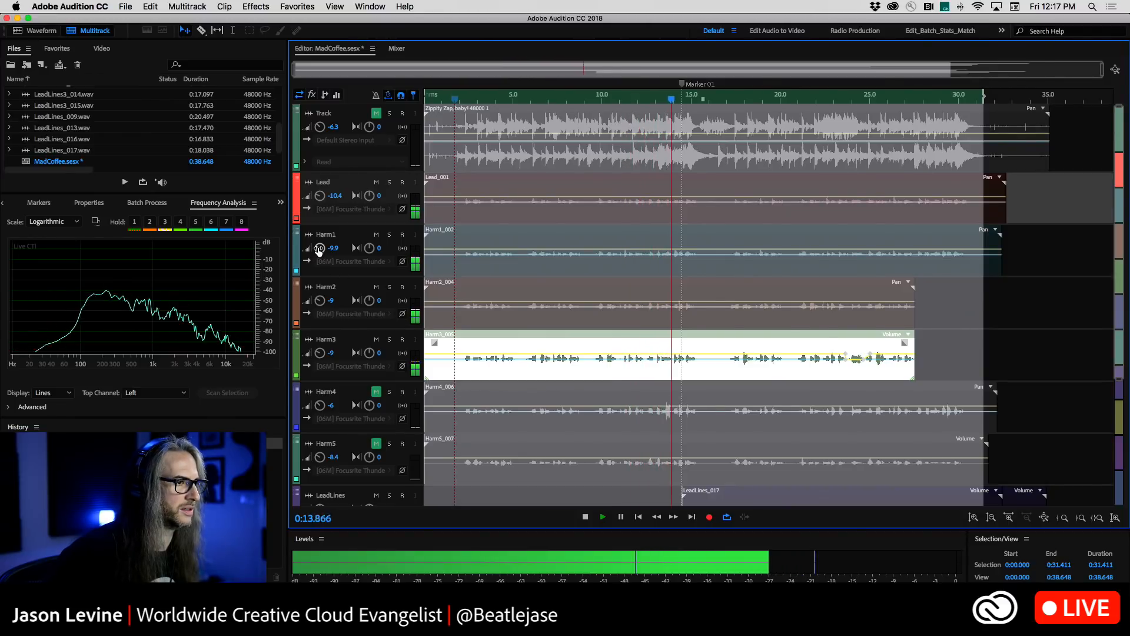
{"action": "key", "text": "space"}
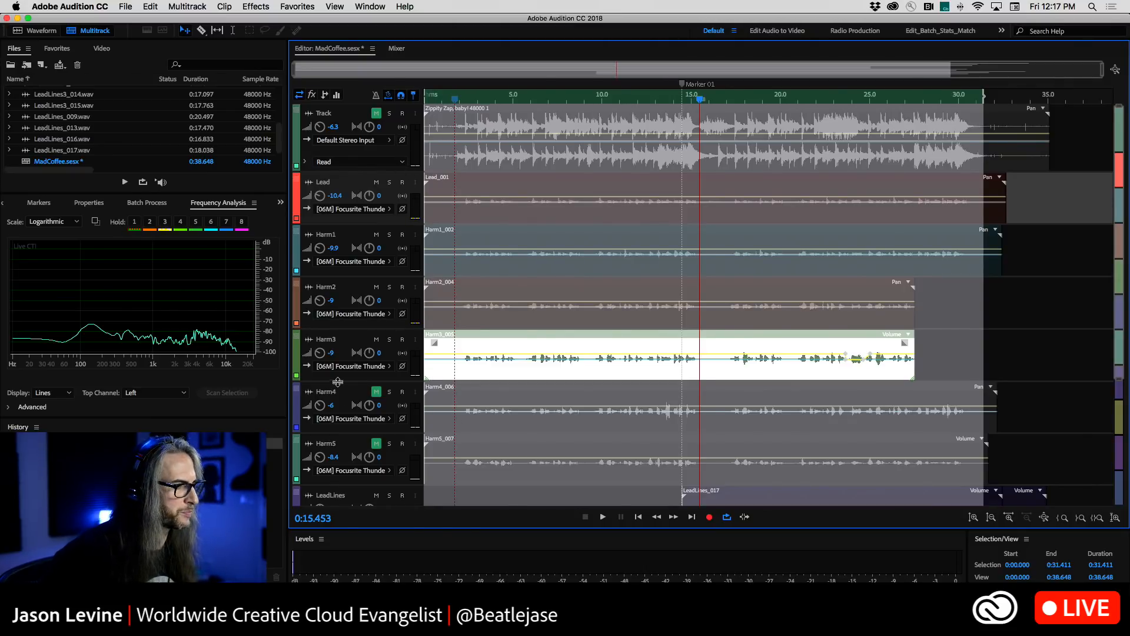
{"action": "left_click", "coordinate": [1015, 357]}
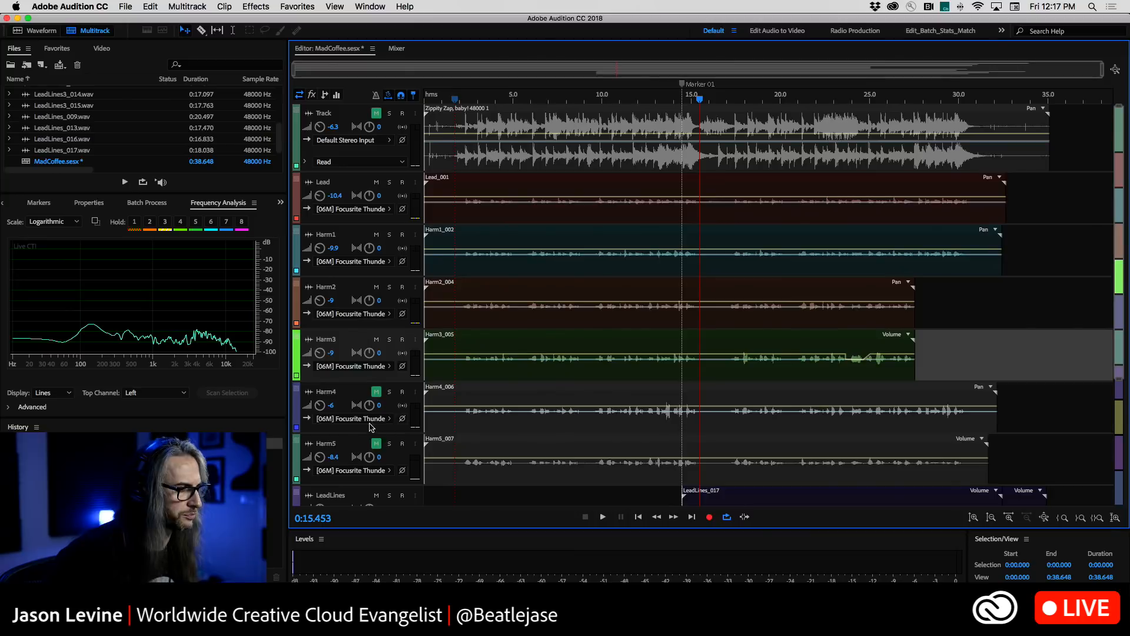
Unmute Harm4 and open its Harm4_006 clip for waveform editing with the spectral frequency display shown
{"action": "left_click", "coordinate": [377, 393]}
{"action": "double_click", "coordinate": [463, 404]}
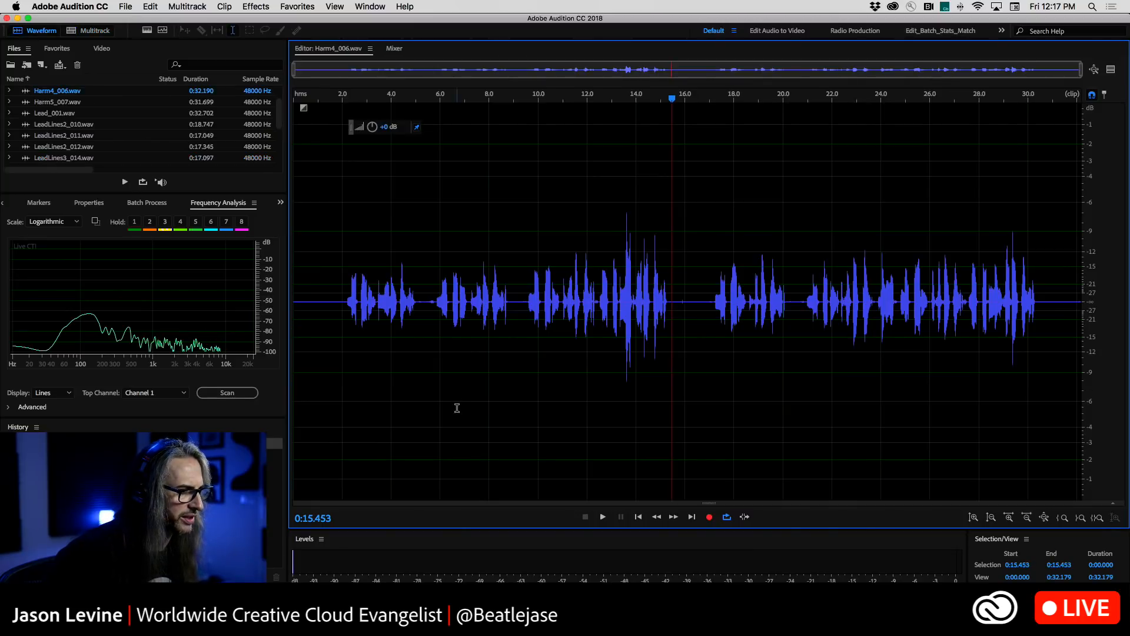
{"action": "left_click", "coordinate": [339, 293]}
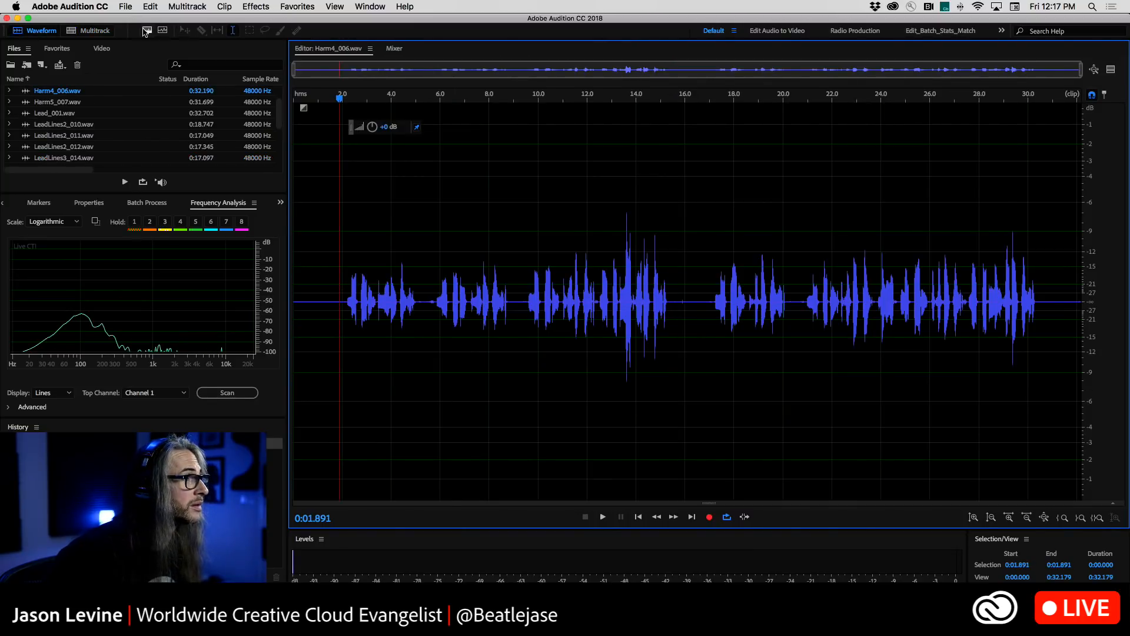
{"action": "left_click", "coordinate": [147, 31]}
{"action": "key", "text": "space"}
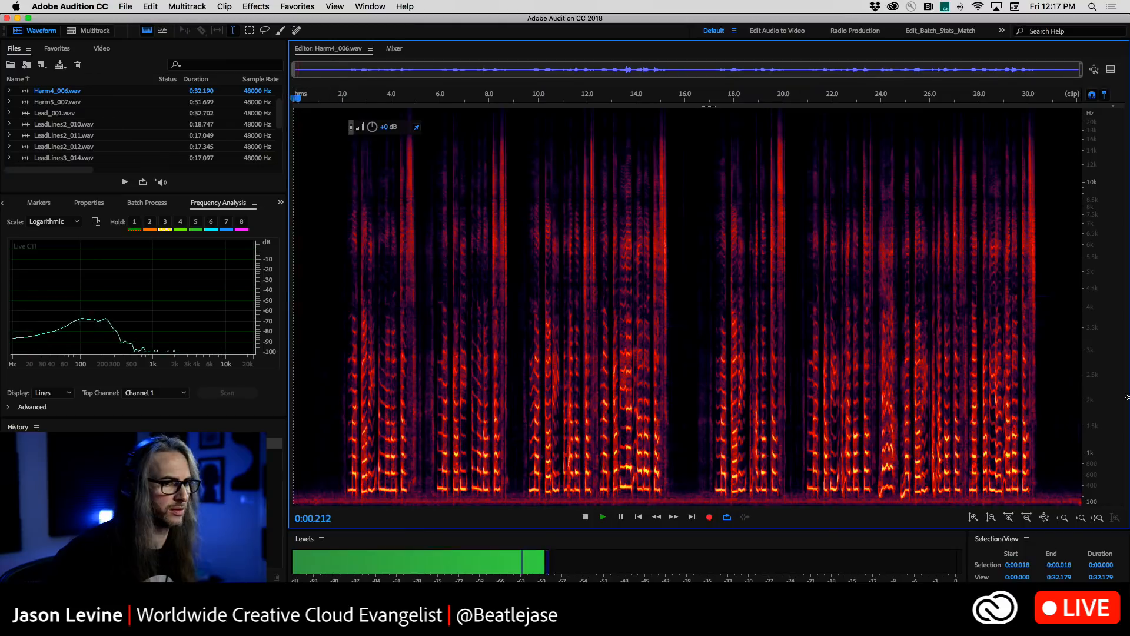
Examine the low frequencies in the opening five seconds of Harm4_006 and listen to the background noise before the vocal
{"action": "key", "text": "space"}
{"action": "right_click", "coordinate": [1098, 453]}
{"action": "left_click_drag", "start_coordinate": [1090, 436], "coordinate": [1093, 506]}
{"action": "left_click_drag", "start_coordinate": [417, 97], "coordinate": [296, 97]}
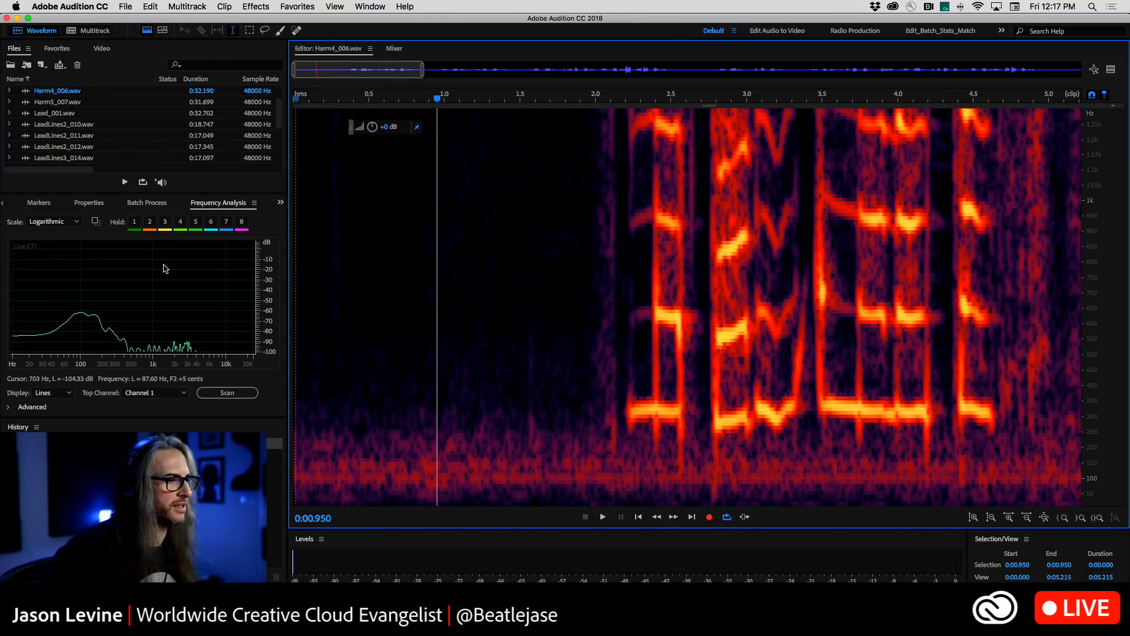
{"action": "left_click", "coordinate": [389, 389]}
{"action": "left_click", "coordinate": [367, 383]}
{"action": "key", "text": "space"}
{"action": "key", "text": "space"}
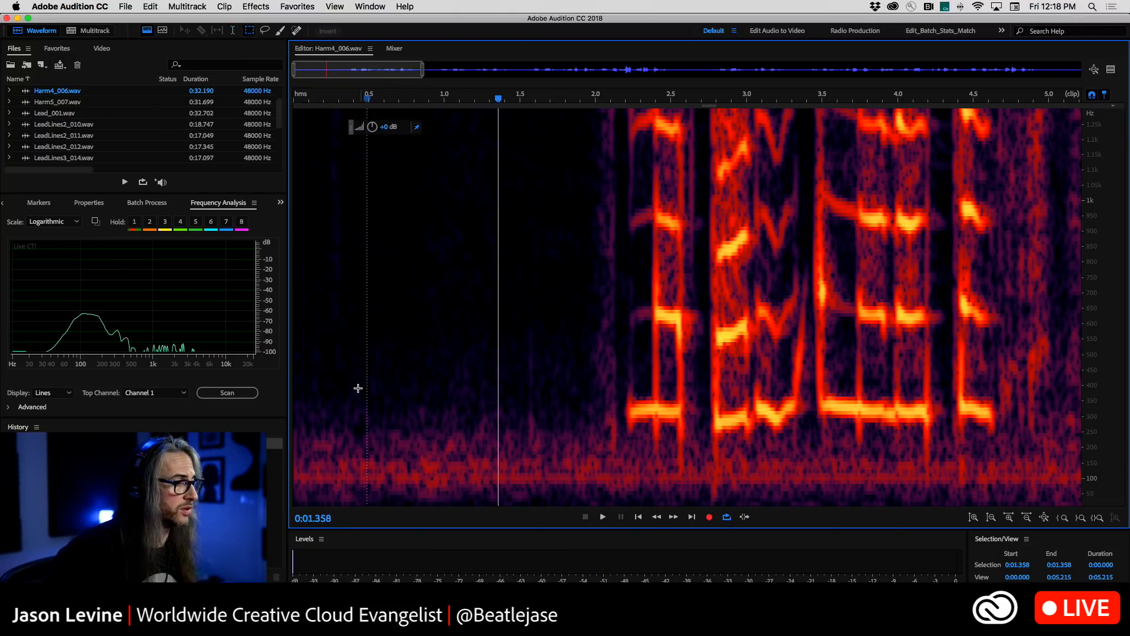
Select the low-frequency noise below about 390 Hz from 0:00.370 to 0:01.498 and capture it as the noise print
{"action": "left_click_drag", "start_coordinate": [350, 389], "coordinate": [518, 505]}
{"action": "key", "text": "space"}
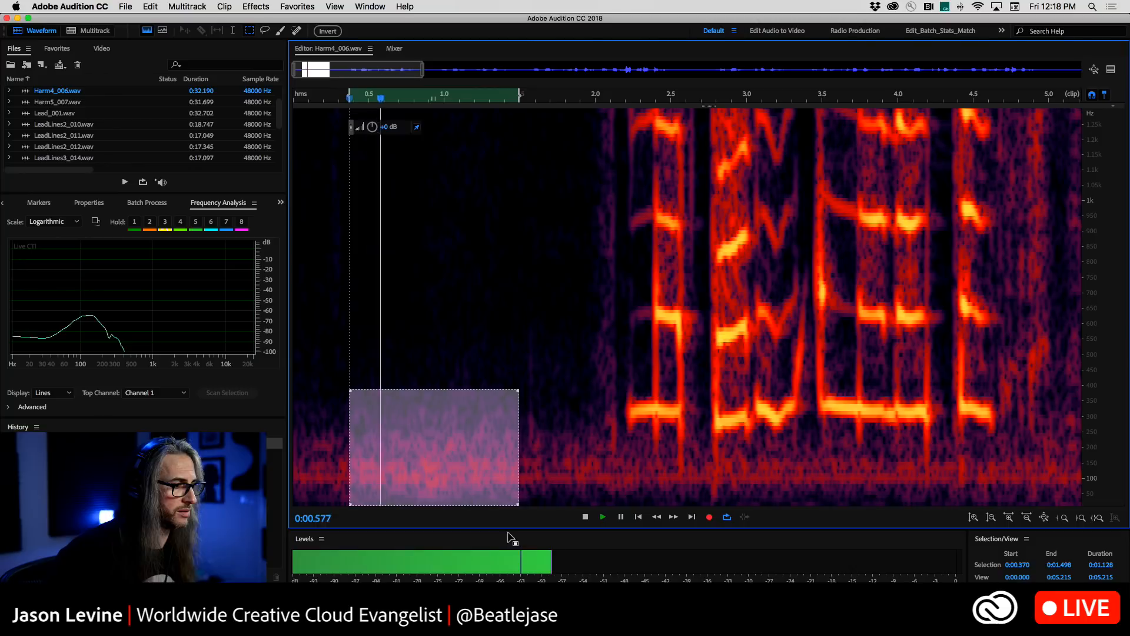
{"action": "right_click", "coordinate": [434, 426]}
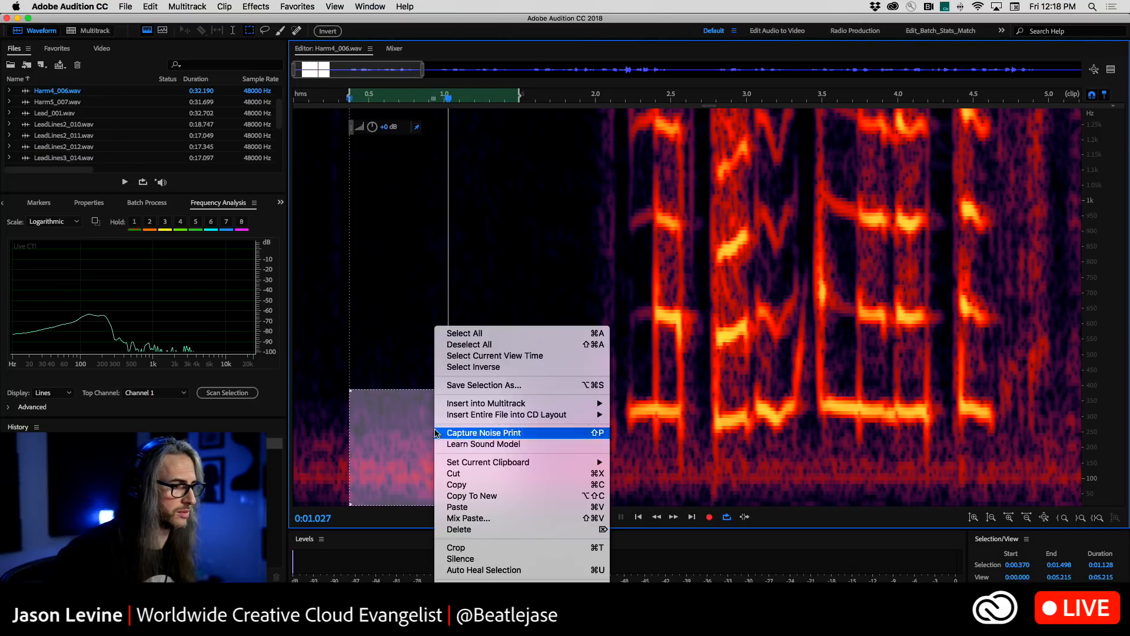
{"action": "key", "text": "Escape"}
Apply Noise Reduction at 83% with a 38.6 dB reduction to the entire Harm4_006 file
{"action": "left_click", "coordinate": [256, 6]}
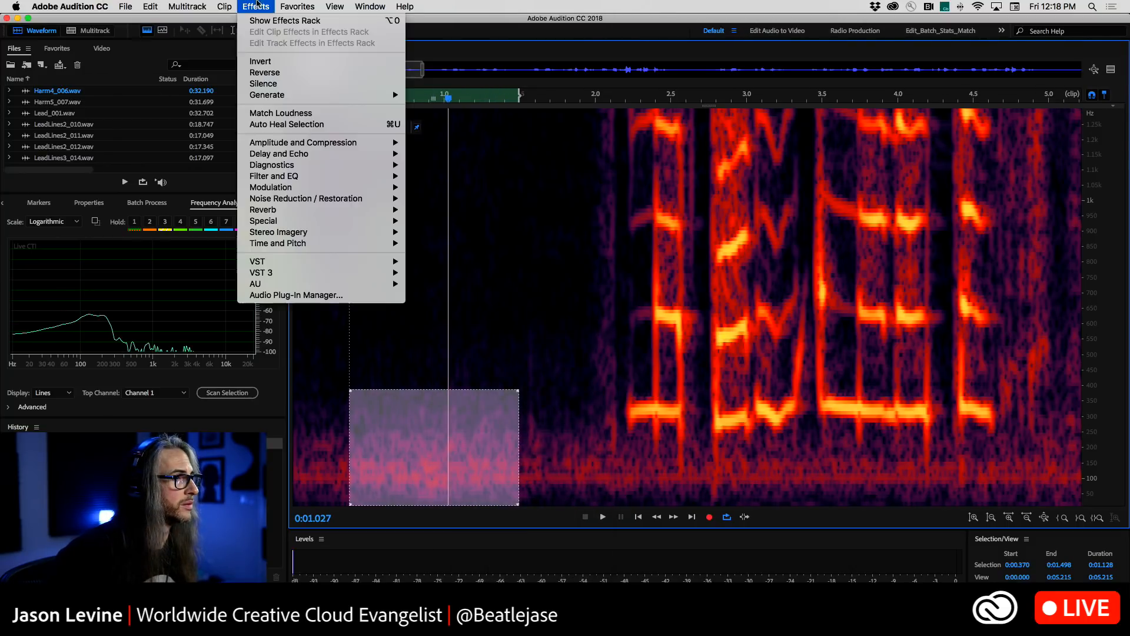
{"action": "mouse_move", "coordinate": [360, 202]}
{"action": "left_click", "coordinate": [465, 209]}
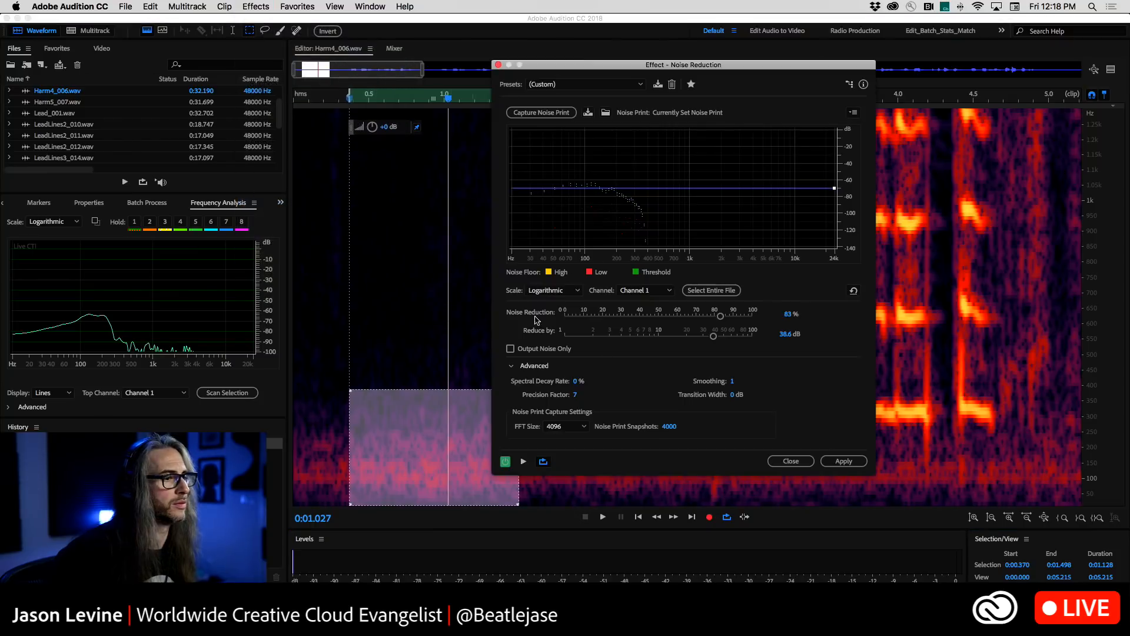
{"action": "left_click", "coordinate": [718, 291]}
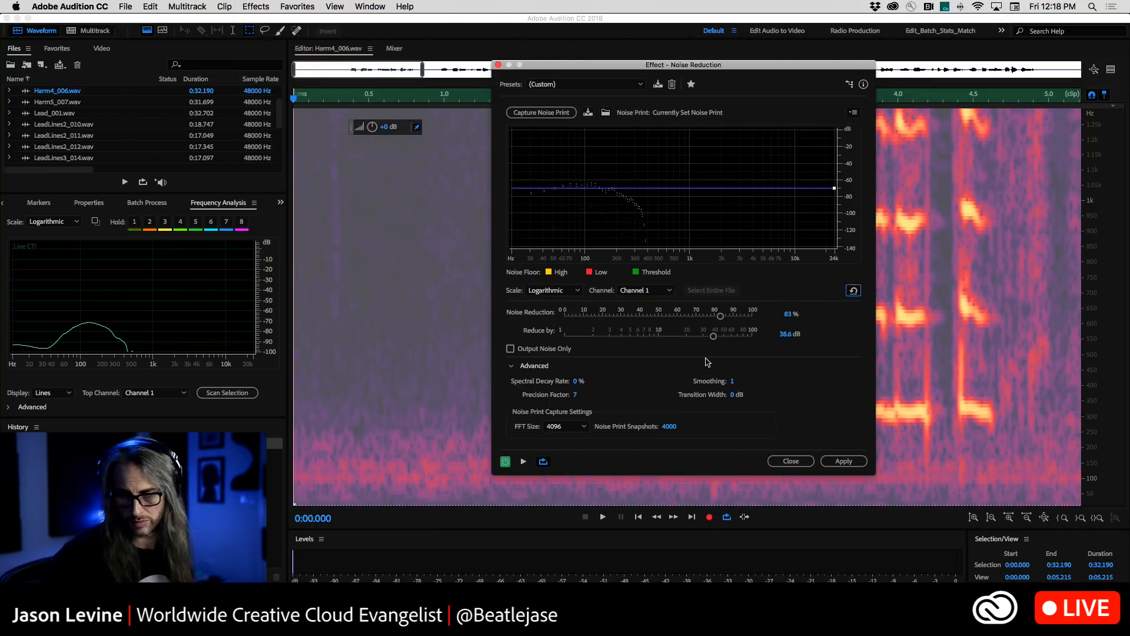
{"action": "left_click", "coordinate": [844, 461]}
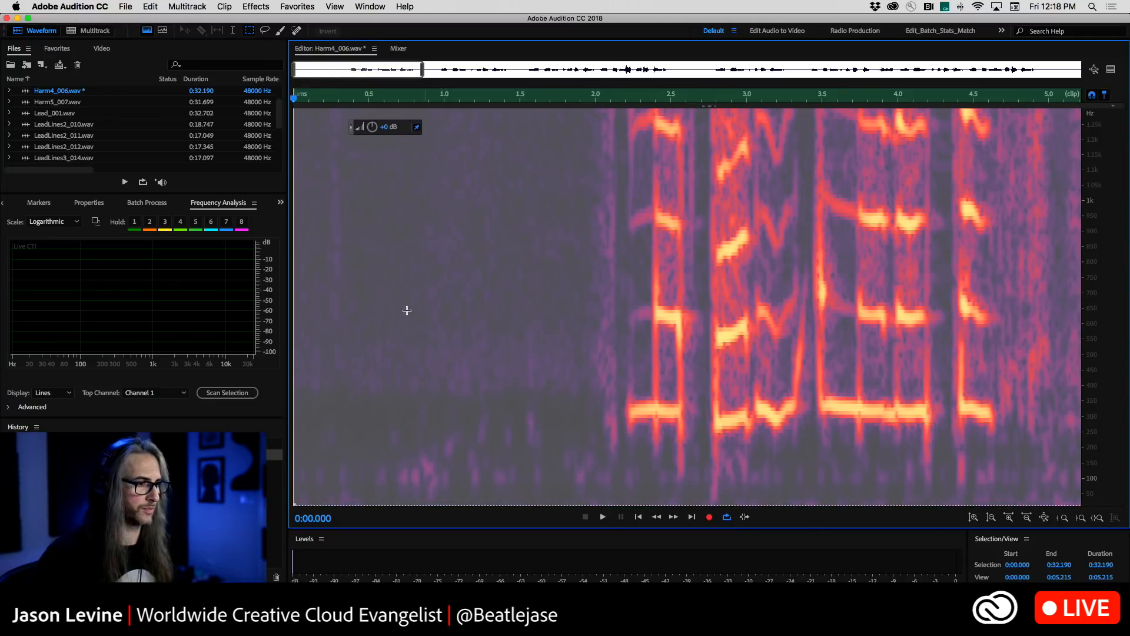
Check the cleaned spectrum over the full length and frequency range of Harm4_006, and save the file
{"action": "left_click", "coordinate": [407, 310]}
{"action": "scroll", "coordinate": [460, 331], "scroll_direction": "down", "scroll_amount": 5}
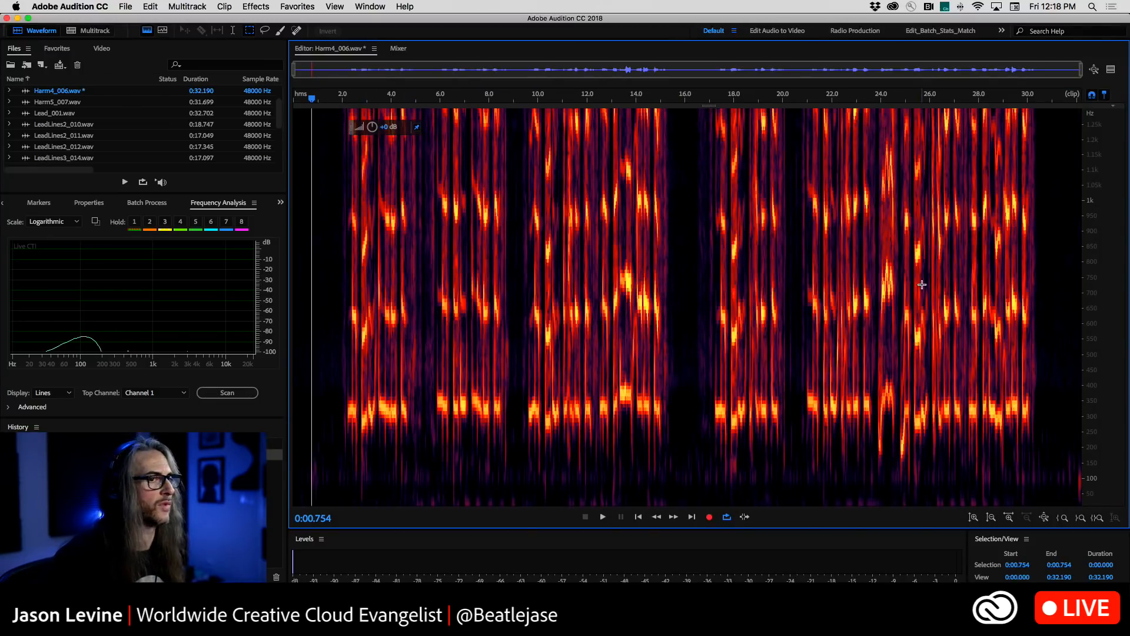
{"action": "scroll", "coordinate": [1109, 334], "scroll_direction": "down", "scroll_amount": 5}
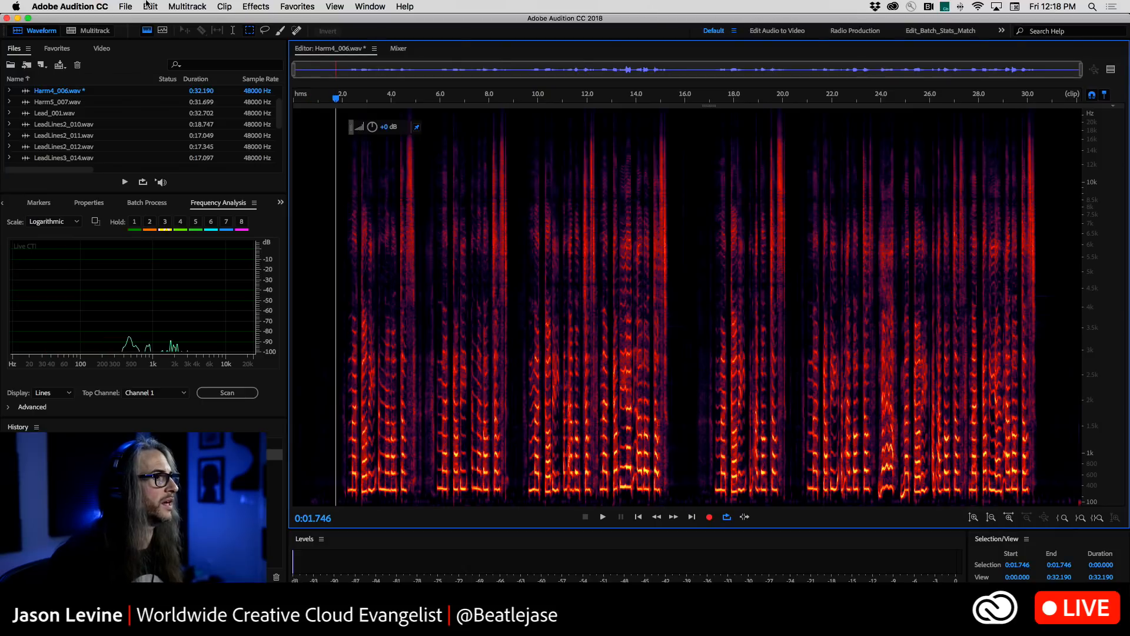
{"action": "left_click", "coordinate": [128, 6]}
{"action": "left_click", "coordinate": [159, 142]}
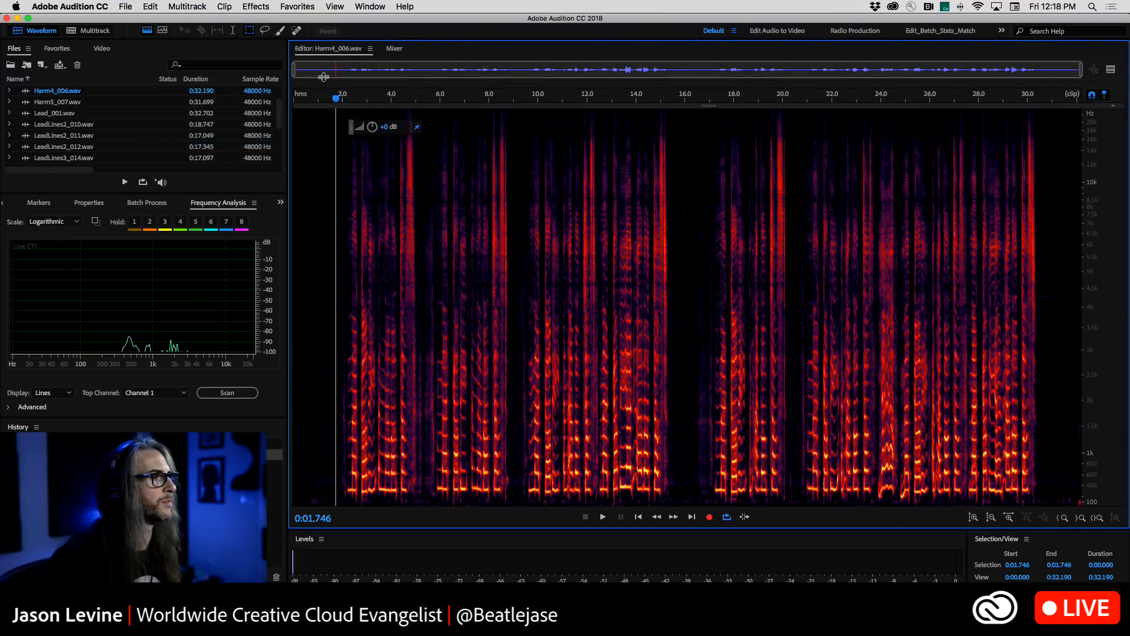
Return to the MadCoffee multitrack session, show the track effects, and add Dynamics to the first effect slot of Harm4
{"action": "left_click", "coordinate": [95, 28]}
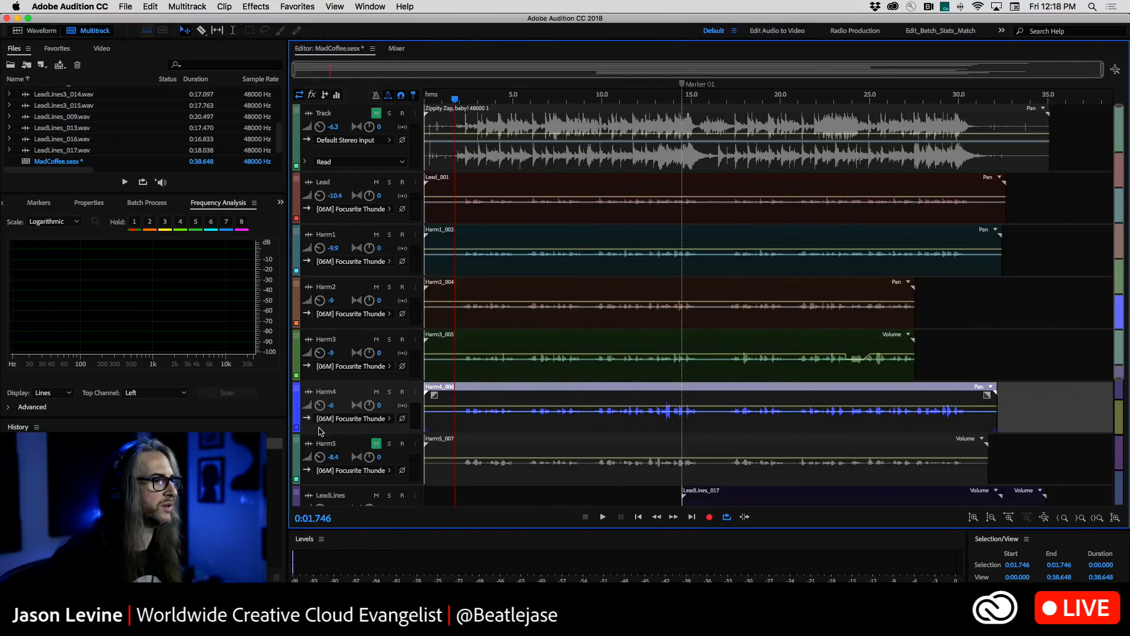
{"action": "left_click", "coordinate": [312, 94]}
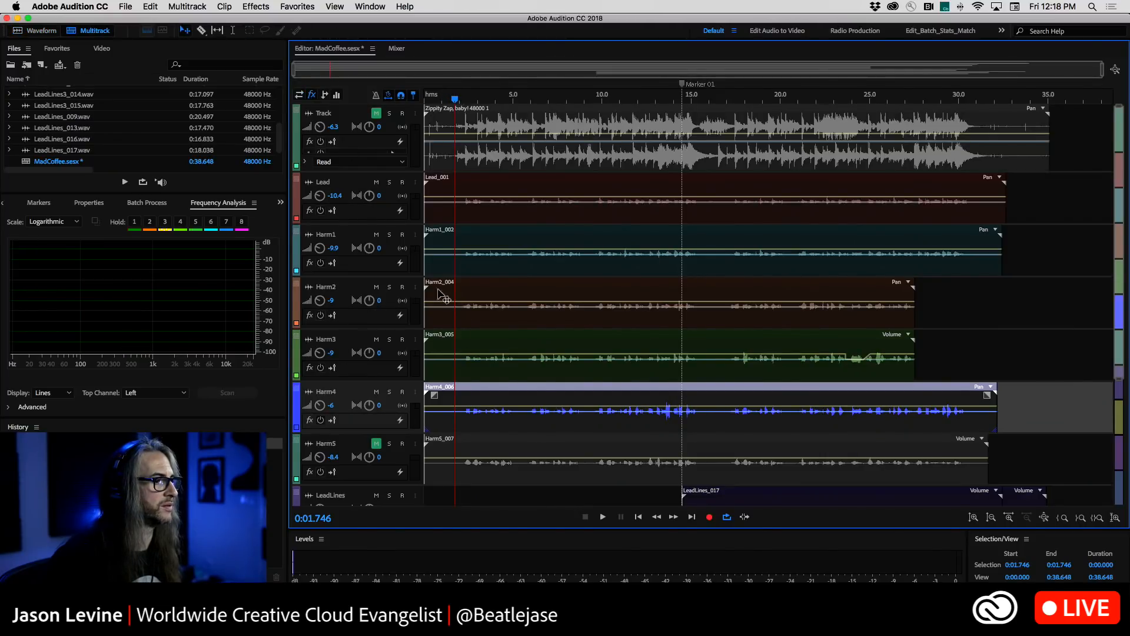
{"action": "left_click_drag", "start_coordinate": [386, 435], "coordinate": [391, 456]}
{"action": "left_click", "coordinate": [393, 433]}
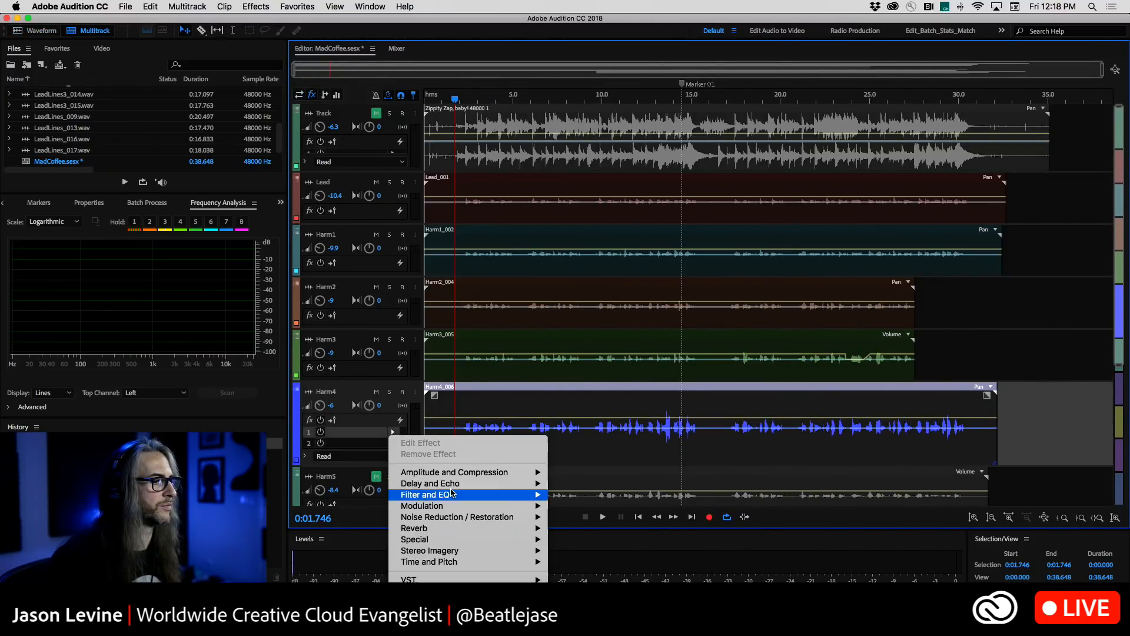
{"action": "mouse_move", "coordinate": [465, 474]}
{"action": "left_click", "coordinate": [598, 508]}
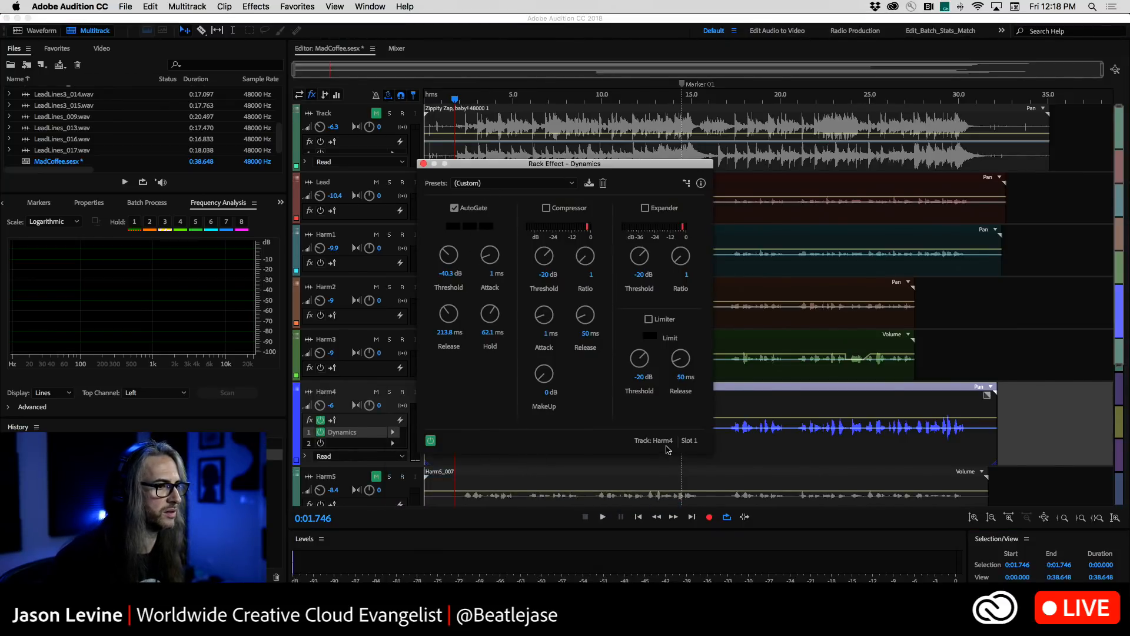
{"action": "left_click_drag", "start_coordinate": [508, 162], "coordinate": [762, 149]}
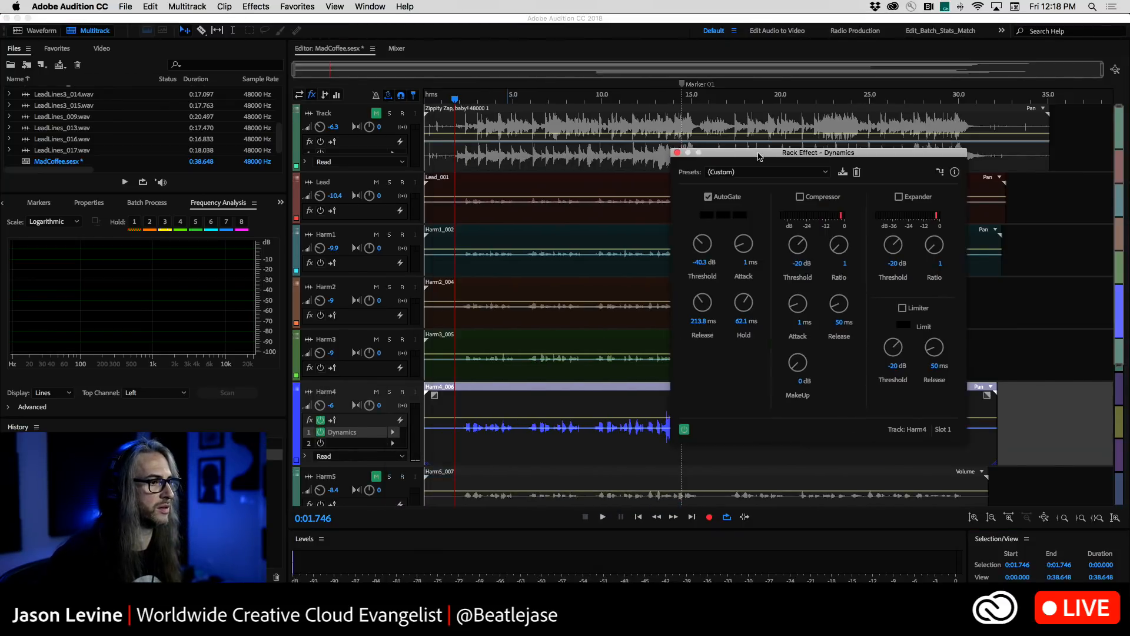
Solo Harm4, play it back through the AutoGate, and set the gate's hold to 70.3 ms
{"action": "left_click", "coordinate": [389, 392]}
{"action": "key", "text": "space"}
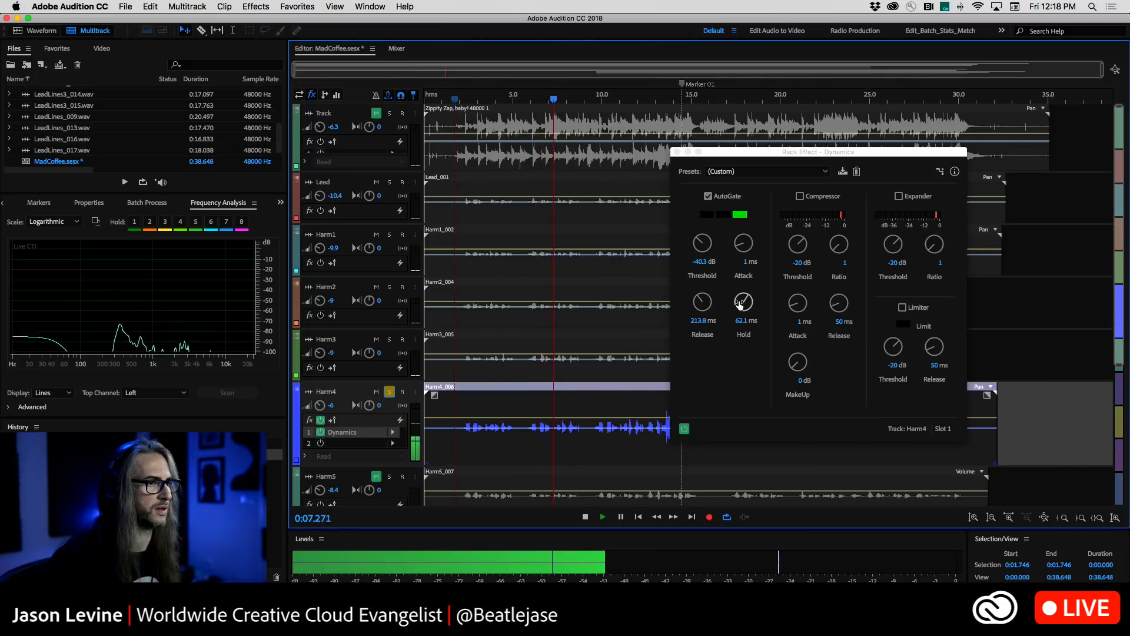
{"action": "left_click_drag", "start_coordinate": [740, 303], "coordinate": [719, 291]}
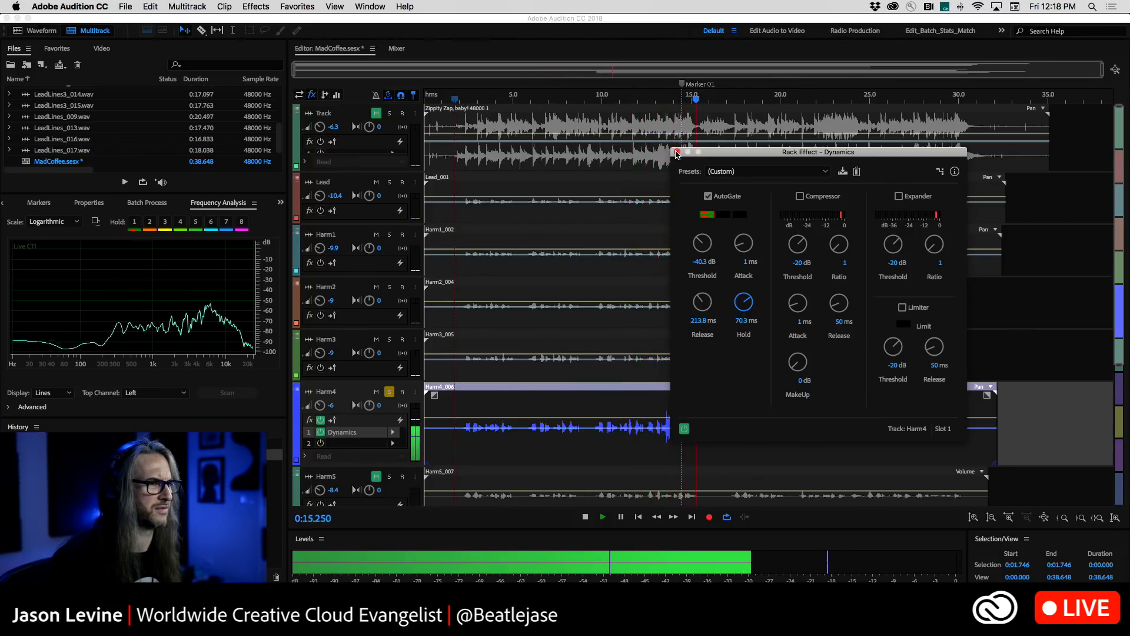
{"action": "key", "text": "space"}
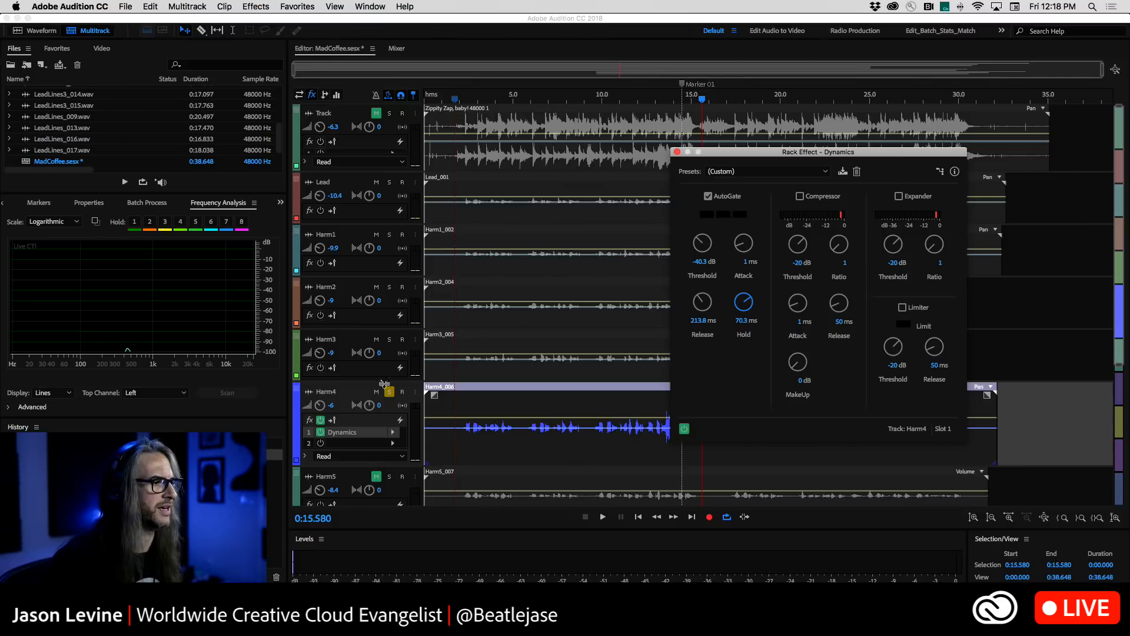
{"action": "left_click", "coordinate": [678, 152]}
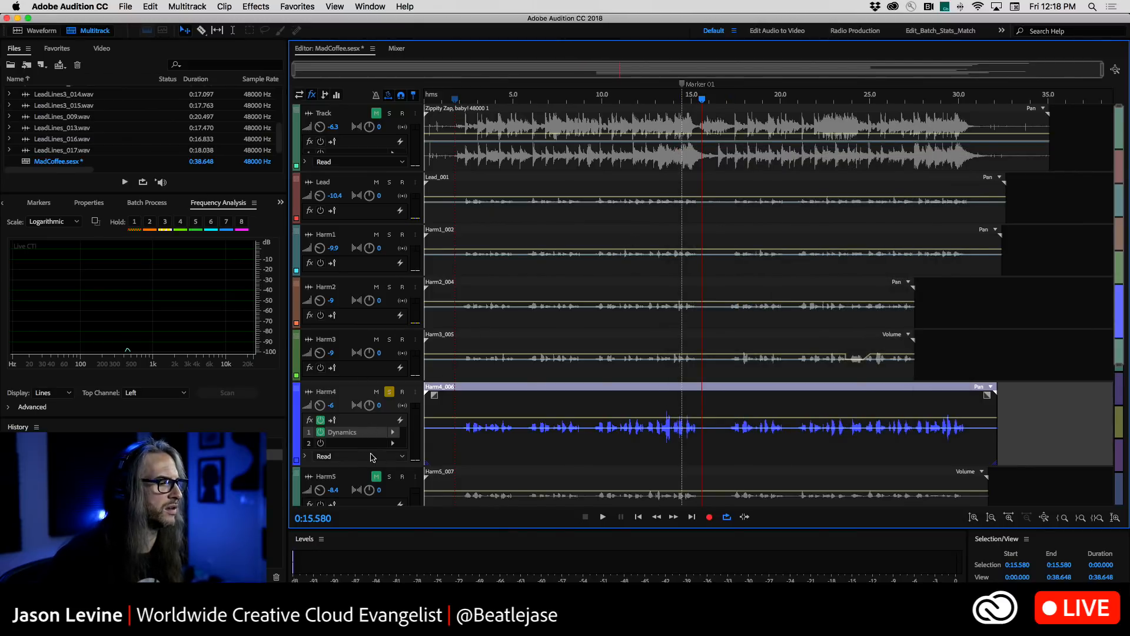
Shrink the Harm4 track to hide its empty effect slot and turn off its solo
{"action": "left_click_drag", "start_coordinate": [392, 466], "coordinate": [392, 458]}
{"action": "left_click_drag", "start_coordinate": [1121, 251], "coordinate": [1112, 401]}
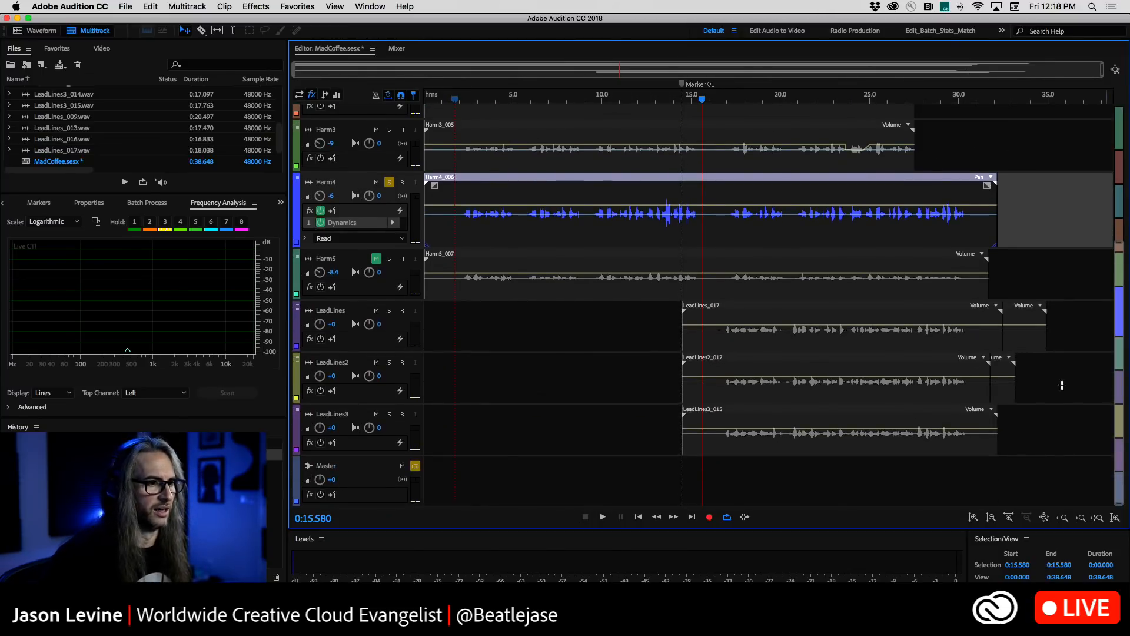
{"action": "left_click", "coordinate": [390, 183]}
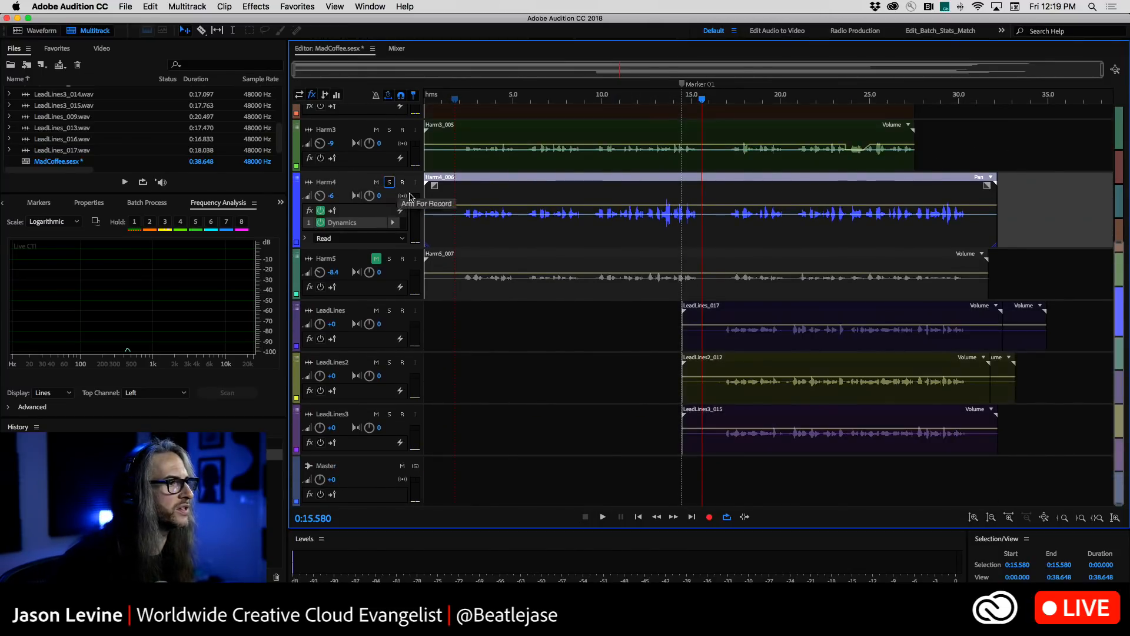
Open Harm5_007, select the low-frequency noise below about 385 Hz from 0:00.441 to 0:01.598, audition it, and capture it as the noise print
{"action": "double_click", "coordinate": [471, 267]}
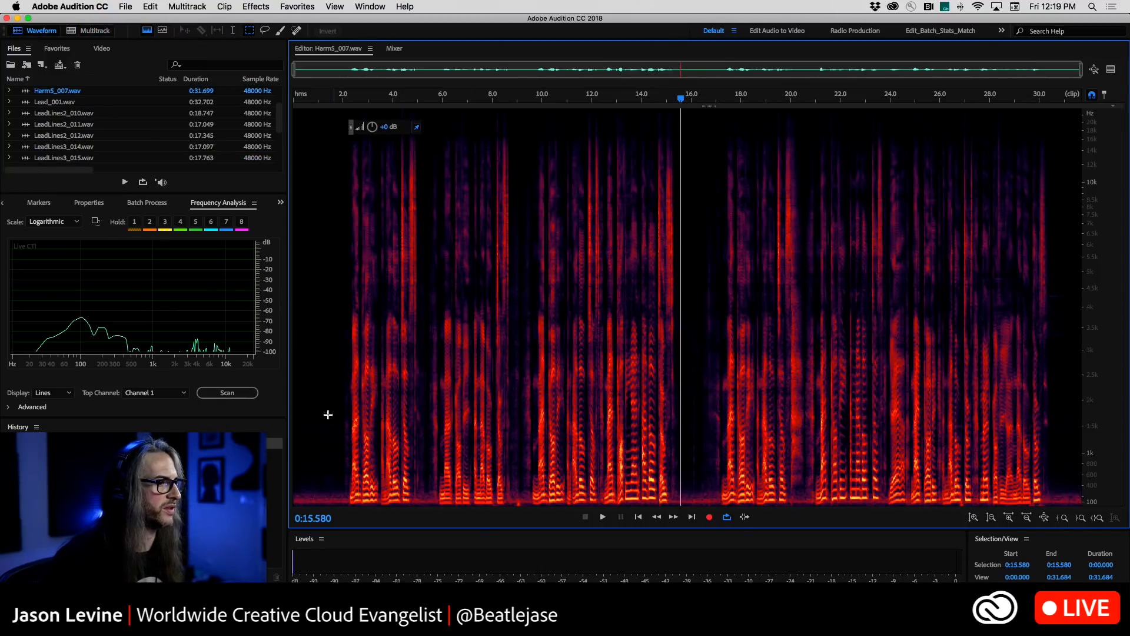
{"action": "scroll", "coordinate": [1109, 442], "scroll_direction": "up", "scroll_amount": 5}
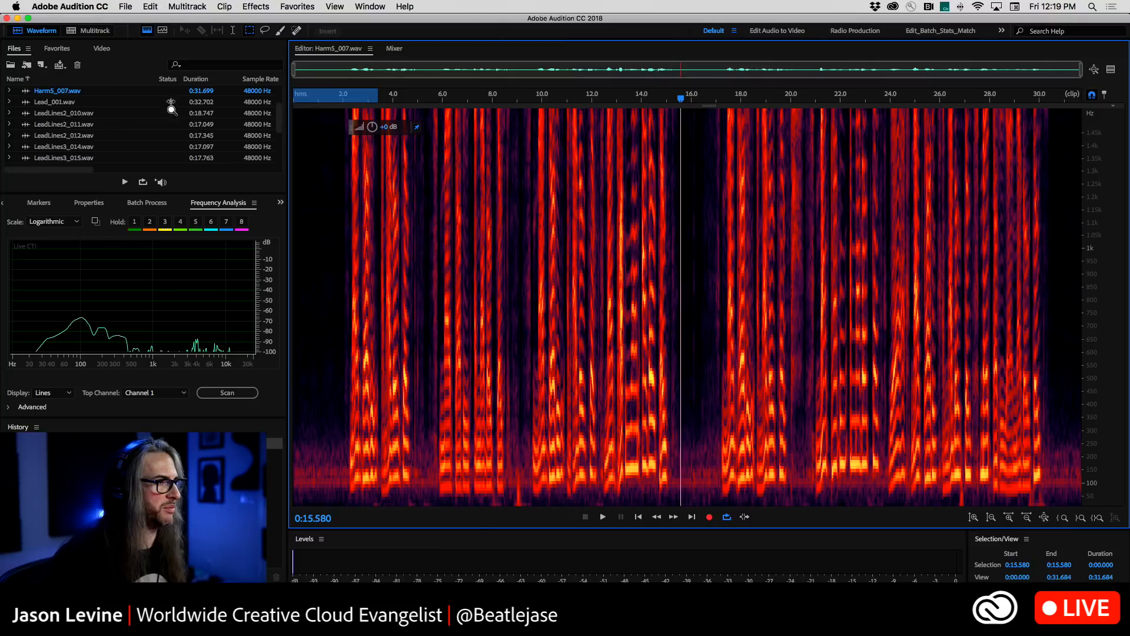
{"action": "left_click_drag", "start_coordinate": [202, 106], "coordinate": [154, 105]}
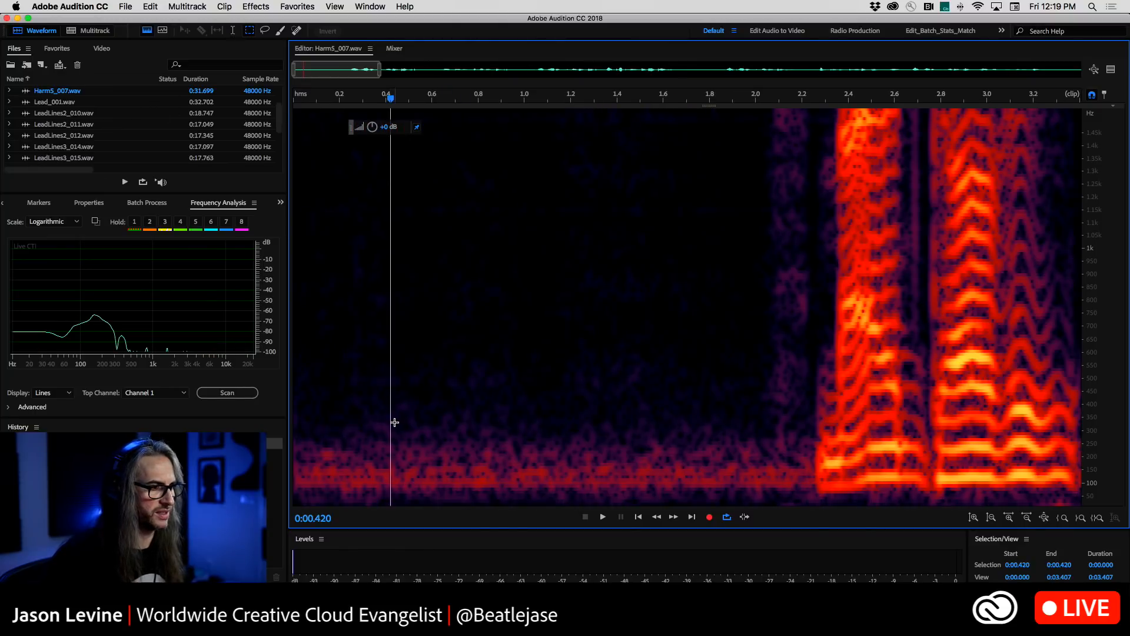
{"action": "left_click_drag", "start_coordinate": [395, 407], "coordinate": [662, 504]}
{"action": "key", "text": "space"}
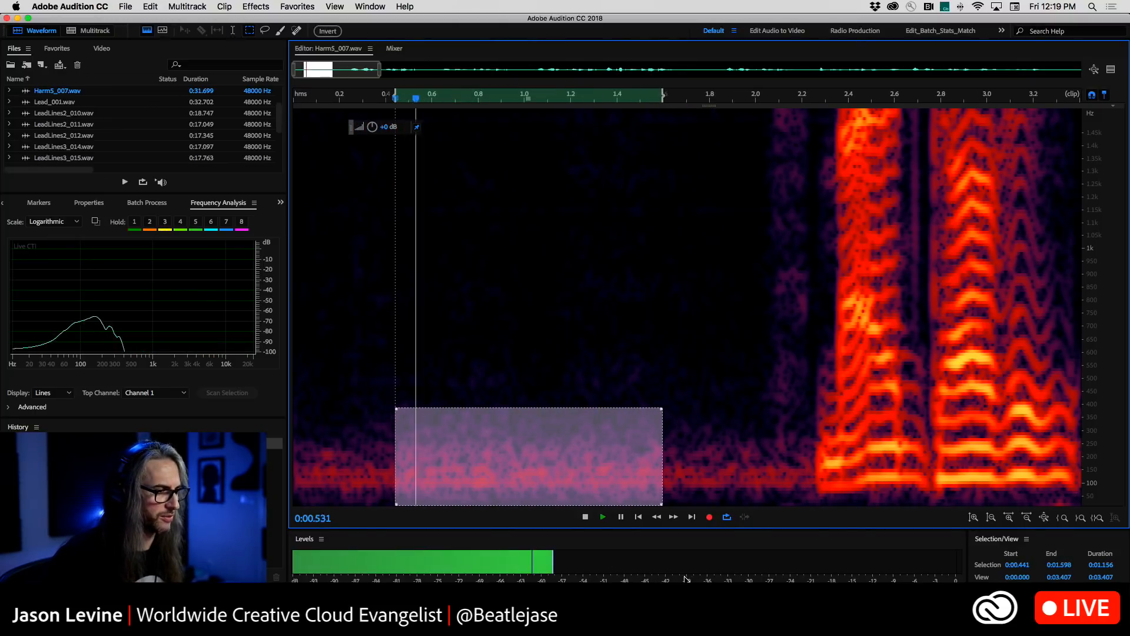
{"action": "key", "text": "space"}
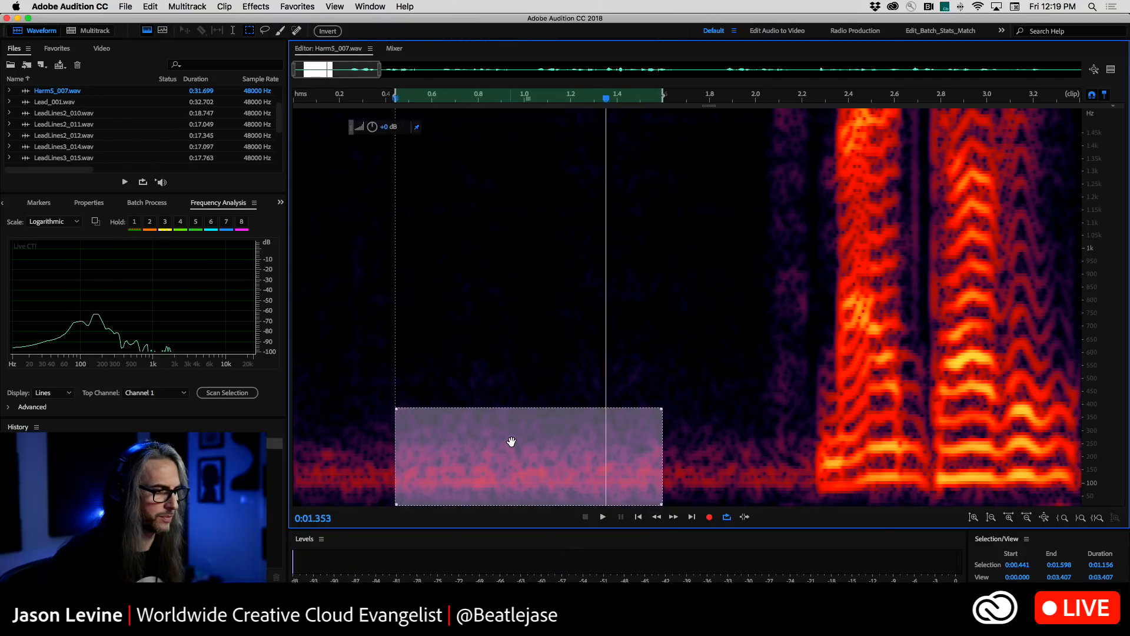
{"action": "right_click", "coordinate": [511, 441]}
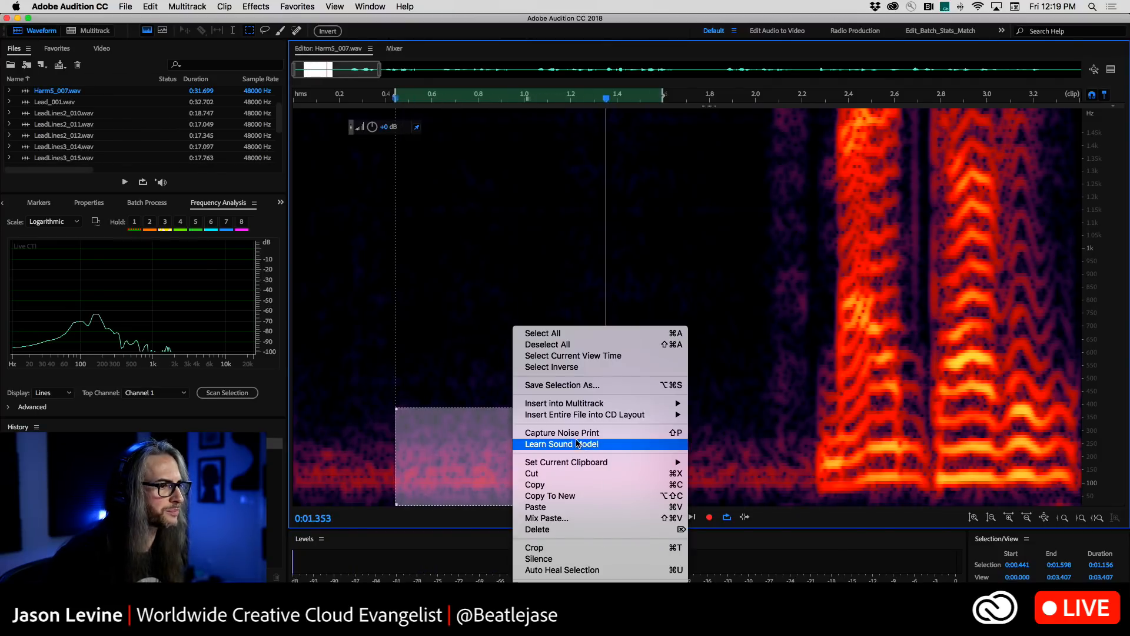
{"action": "left_click", "coordinate": [575, 435]}
Apply Noise Reduction at 83% with a 38.6 dB reduction to the entire Harm5_007 file
{"action": "left_click", "coordinate": [239, 5]}
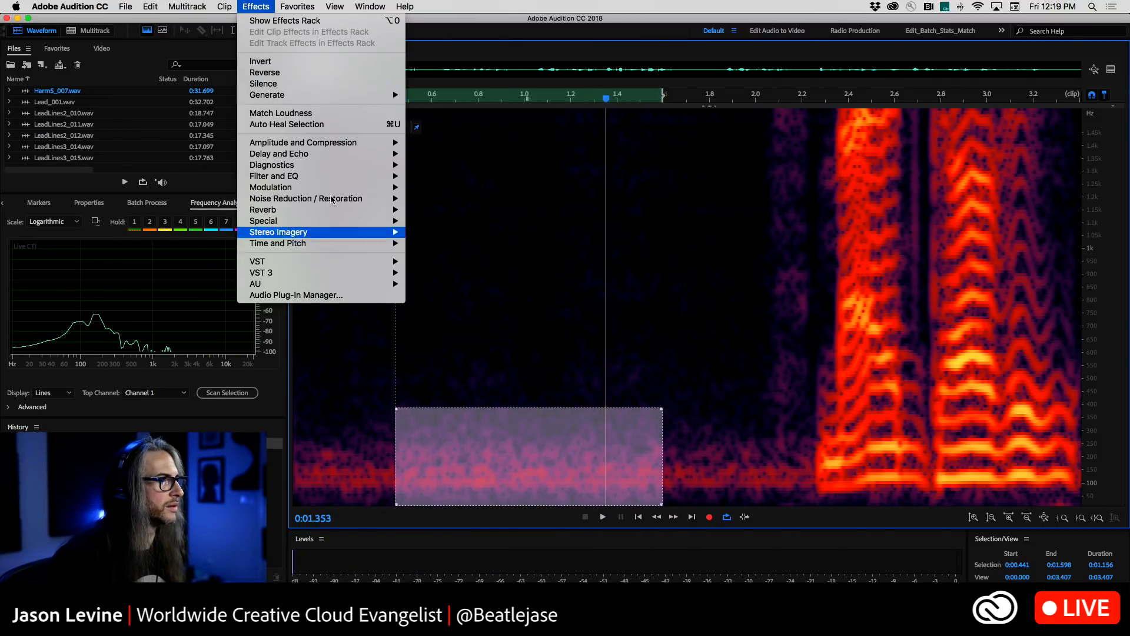
{"action": "mouse_move", "coordinate": [365, 198]}
{"action": "left_click", "coordinate": [450, 210]}
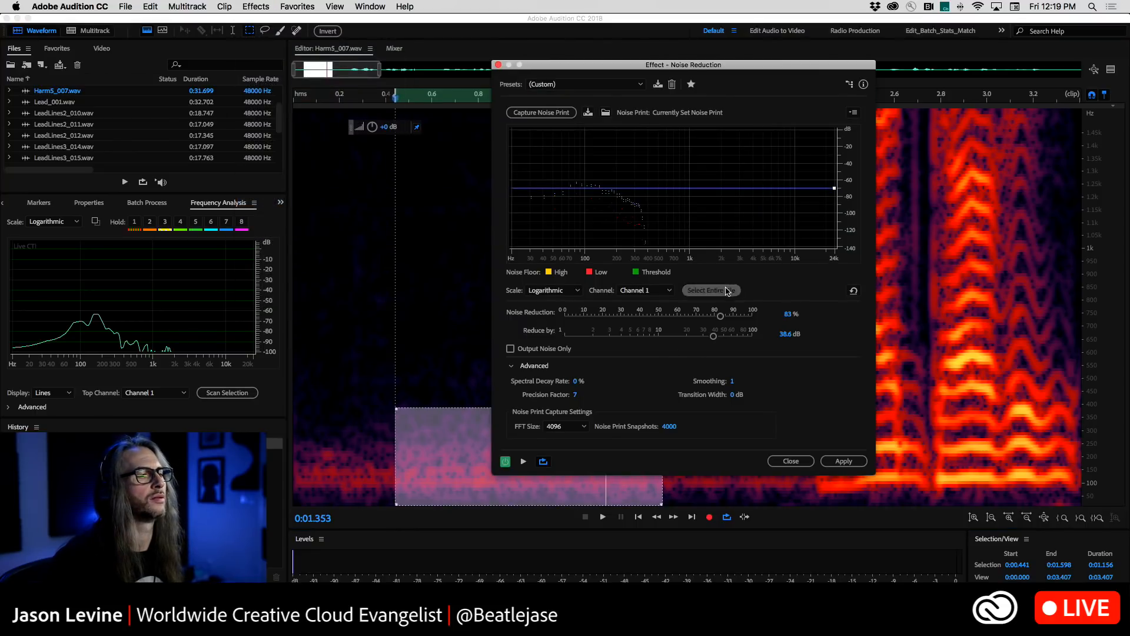
{"action": "left_click", "coordinate": [728, 290]}
View the full length of the cleaned Harm5_007 and listen from 0:00.939
{"action": "scroll", "coordinate": [547, 376], "scroll_direction": "down", "scroll_amount": 10}
{"action": "left_click", "coordinate": [450, 327]}
{"action": "key", "text": "space"}
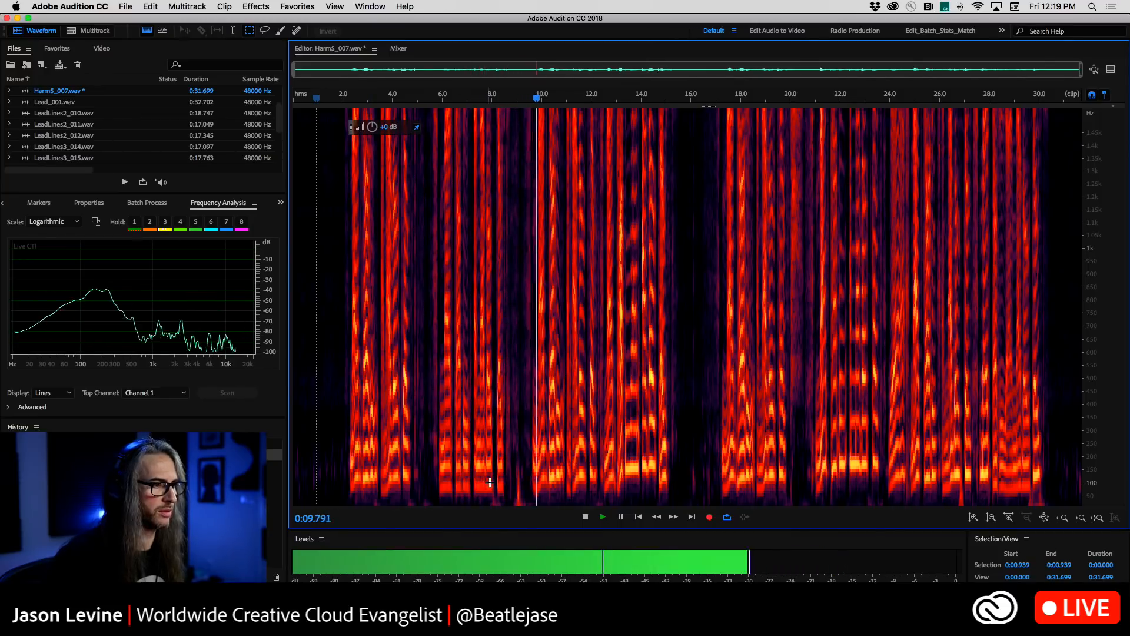
{"action": "key", "text": "space"}
Try deleting the low-frequency thump below about 240 Hz from 0:08.753 to 0:09.456, and listen across the edit
{"action": "left_click_drag", "start_coordinate": [459, 97], "coordinate": [640, 97]}
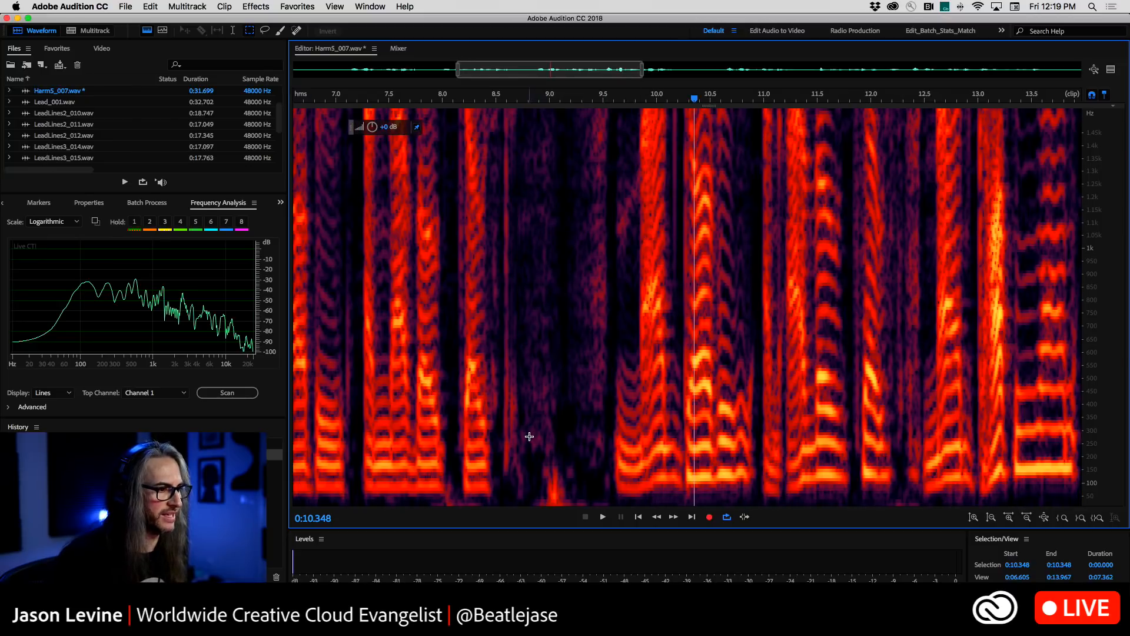
{"action": "left_click_drag", "start_coordinate": [522, 458], "coordinate": [592, 539]}
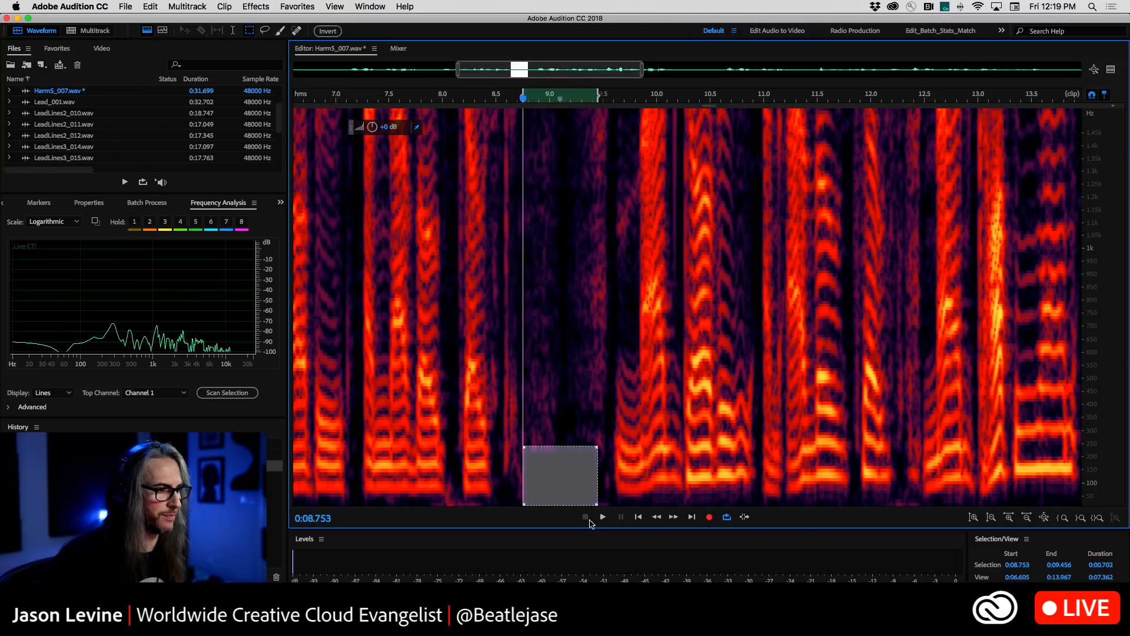
{"action": "left_click", "coordinate": [414, 401]}
{"action": "key", "text": "space"}
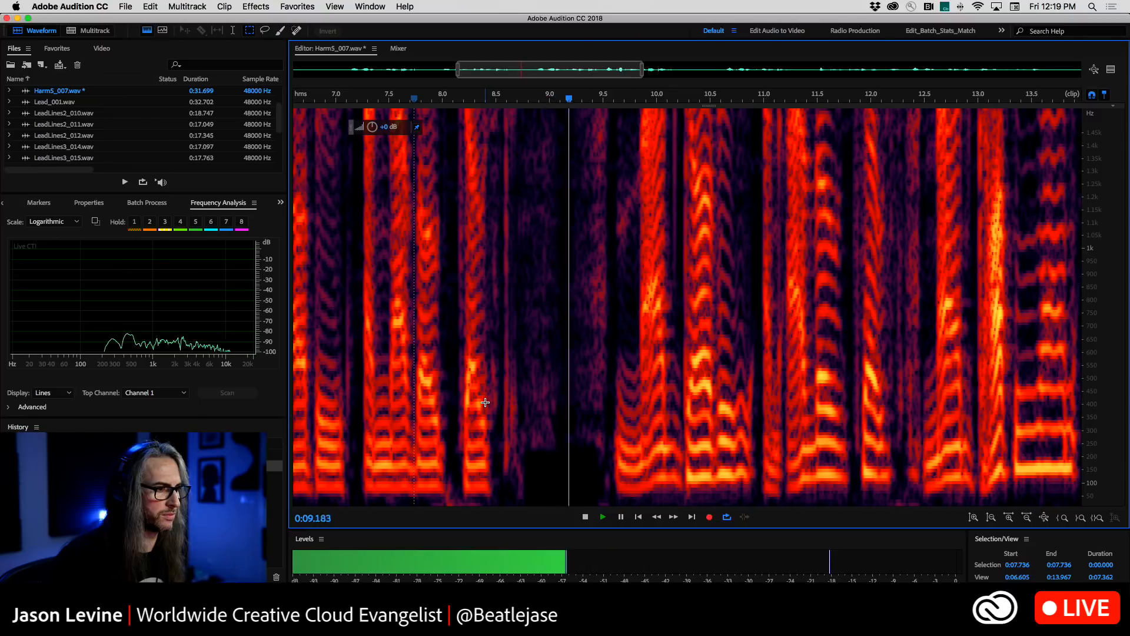
{"action": "key", "text": "space"}
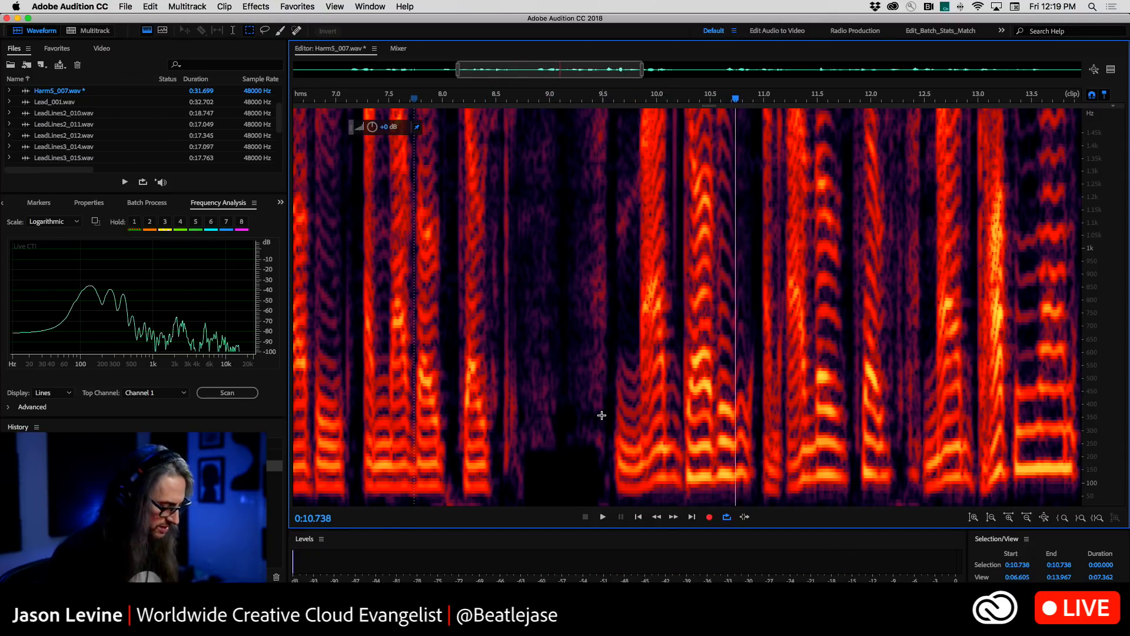
Listen to the untreated low-frequency thump near 0:09 from 0:08.541 and from 0:08.779
{"action": "left_click", "coordinate": [553, 460]}
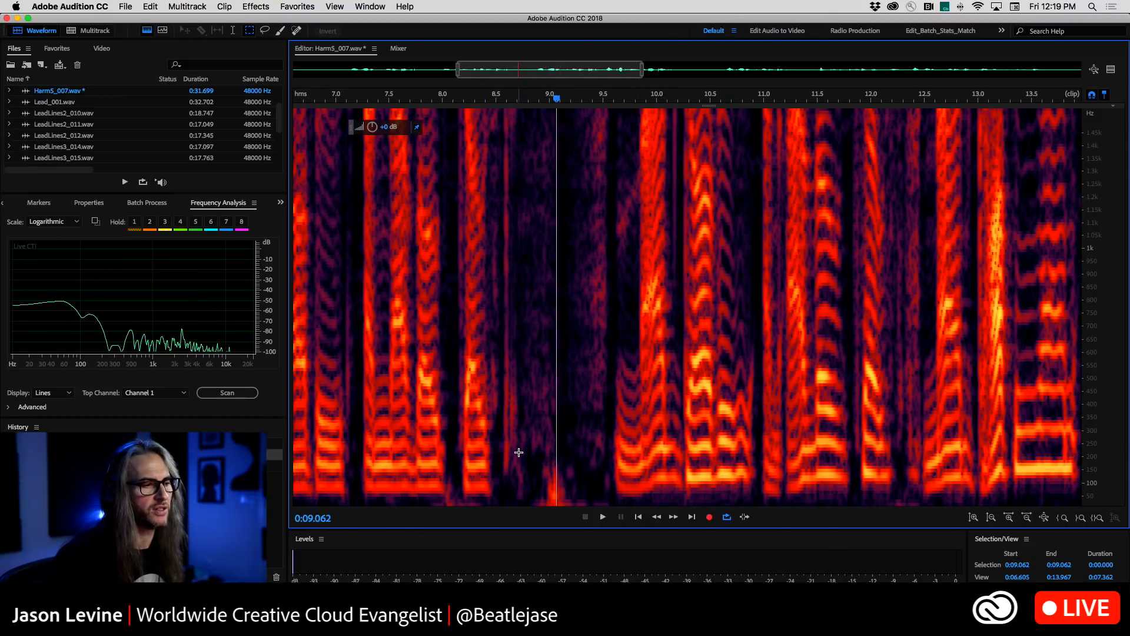
{"action": "left_click", "coordinate": [500, 378]}
{"action": "left_click", "coordinate": [524, 449]}
{"action": "key", "text": "space"}
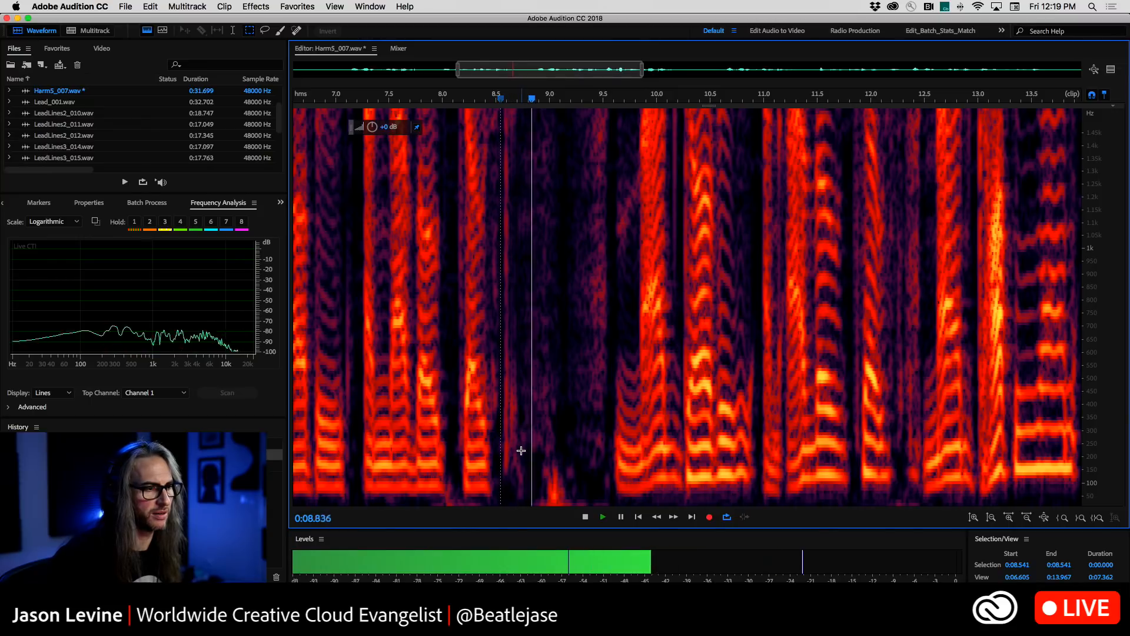
{"action": "key", "text": "space"}
{"action": "key", "text": "space"}
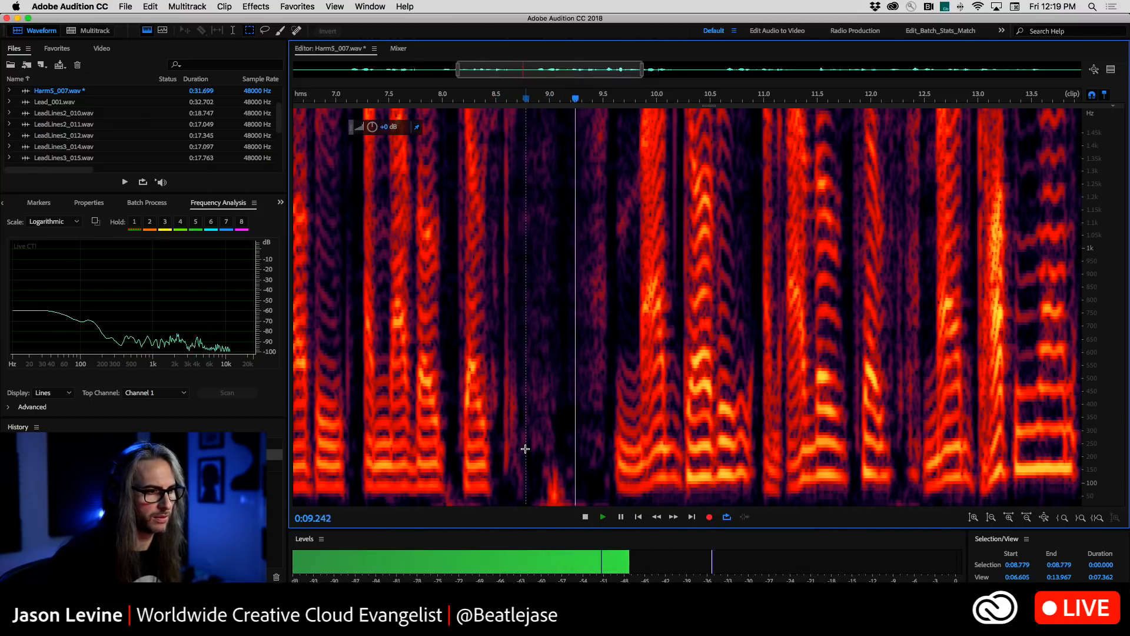
{"action": "key", "text": "space"}
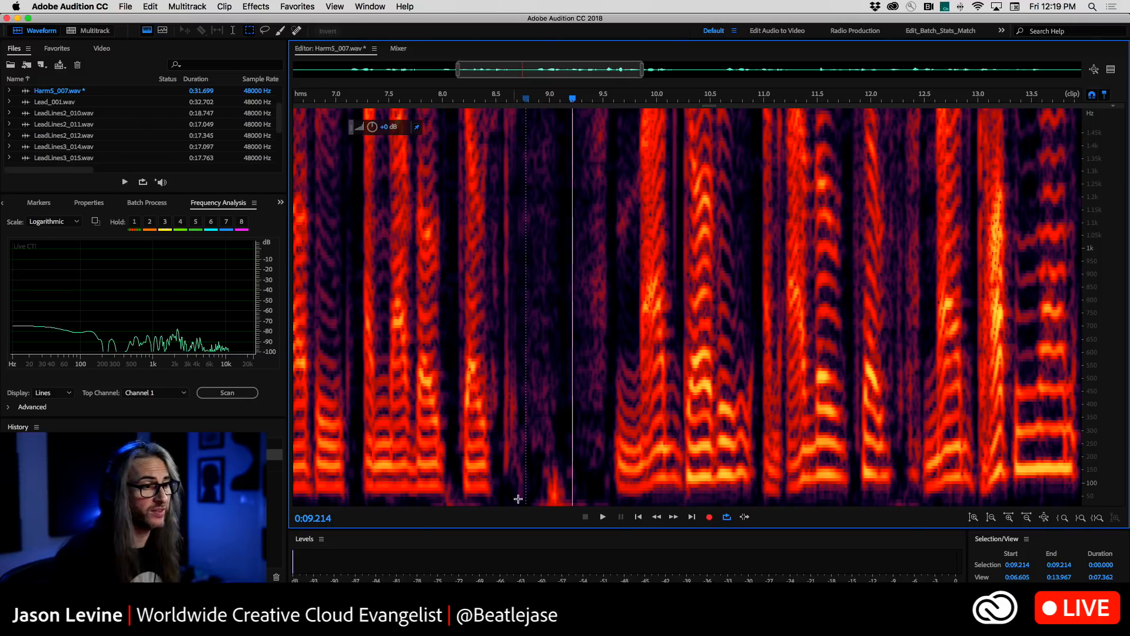
Delete the low-frequency thump below about 235 Hz from 0:08.782 to 0:09.461, and listen across the edit
{"action": "left_click_drag", "start_coordinate": [527, 449], "coordinate": [592, 560]}
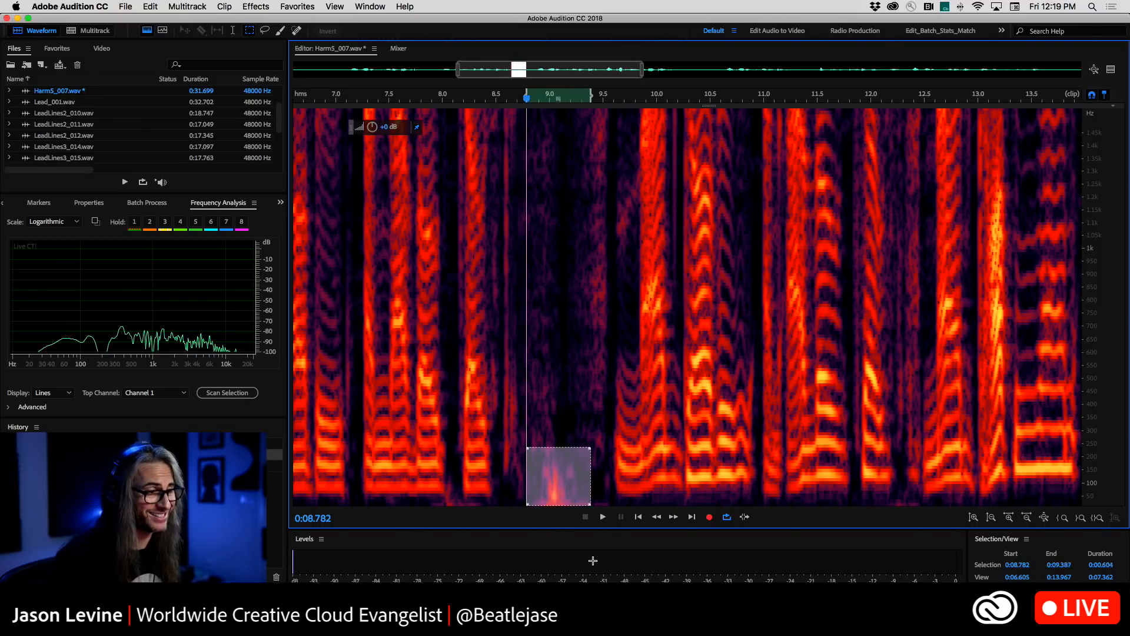
{"action": "key", "text": "Delete"}
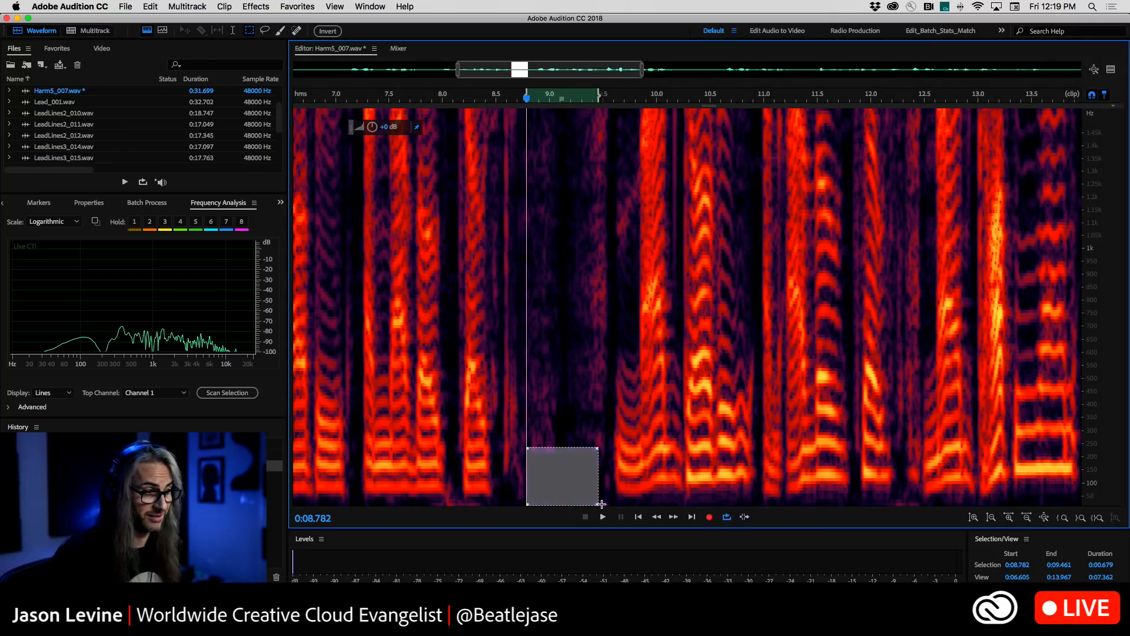
{"action": "left_click", "coordinate": [495, 393]}
{"action": "key", "text": "space"}
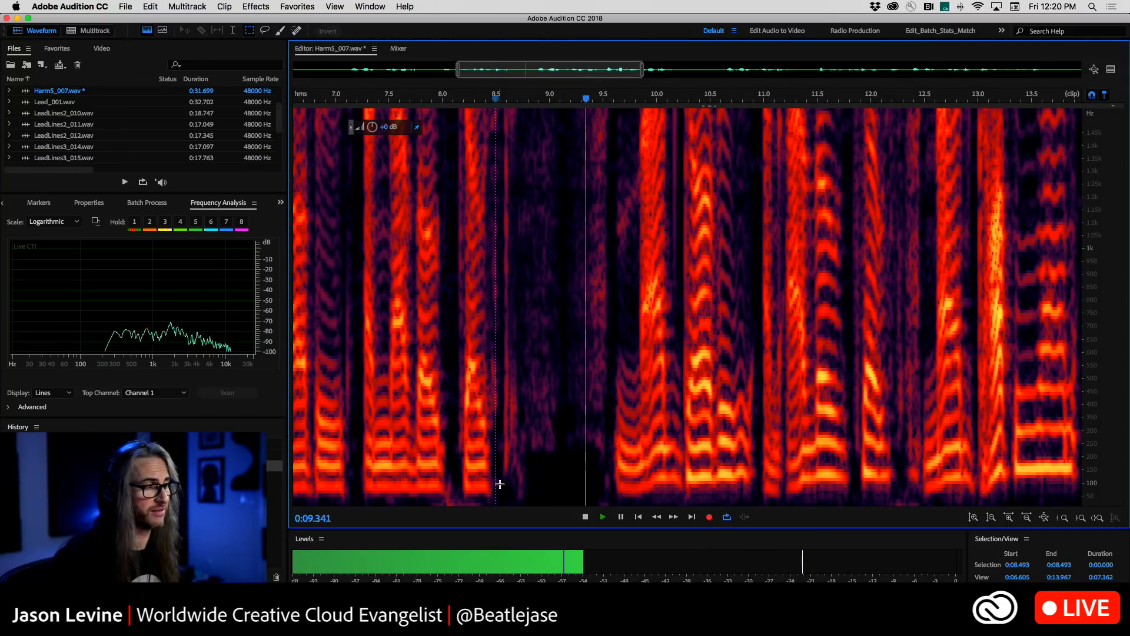
{"action": "key", "text": "space"}
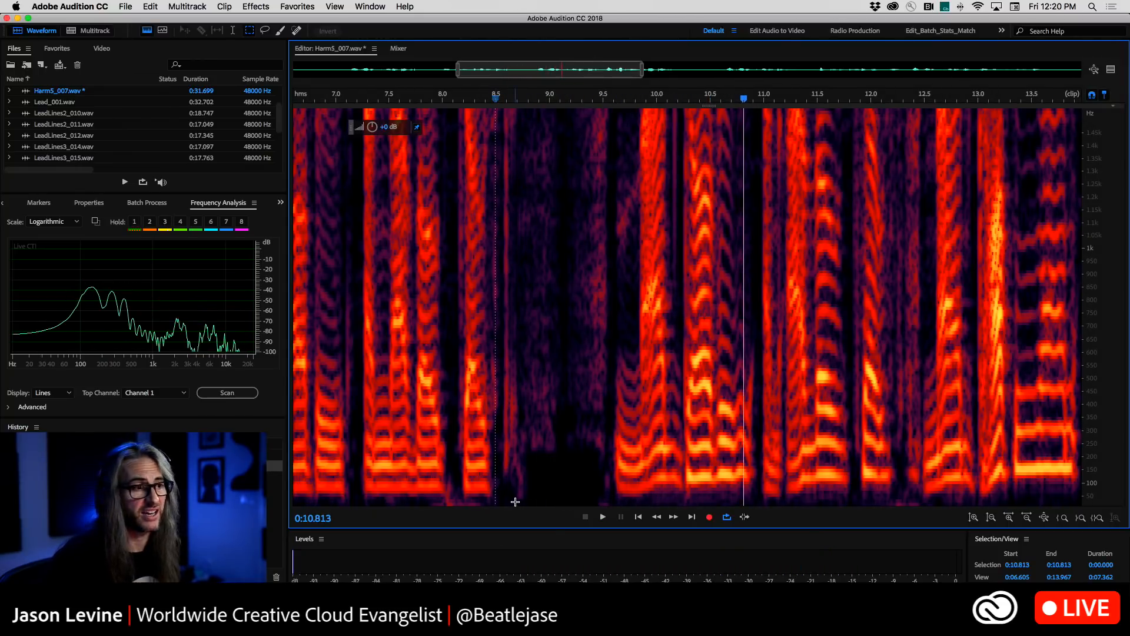
Listen to Harm5_007 from 0:10.813 through the pause after 0:15, showing a wider time range
{"action": "key", "text": "space"}
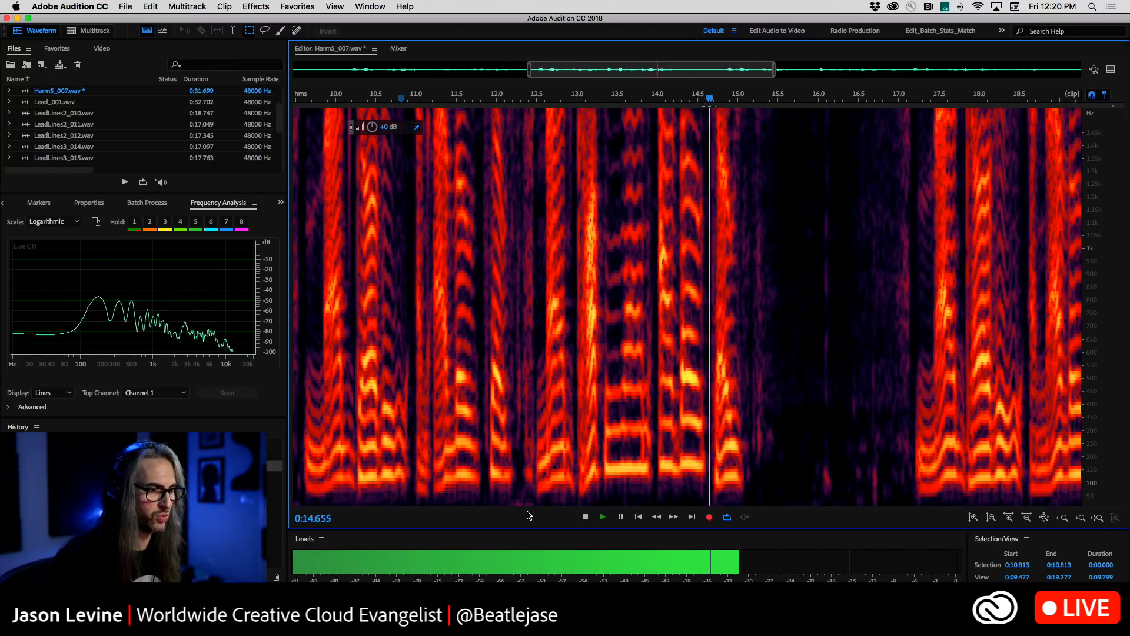
{"action": "key", "text": "minus"}
{"action": "key", "text": "minus"}
{"action": "key", "text": "minus"}
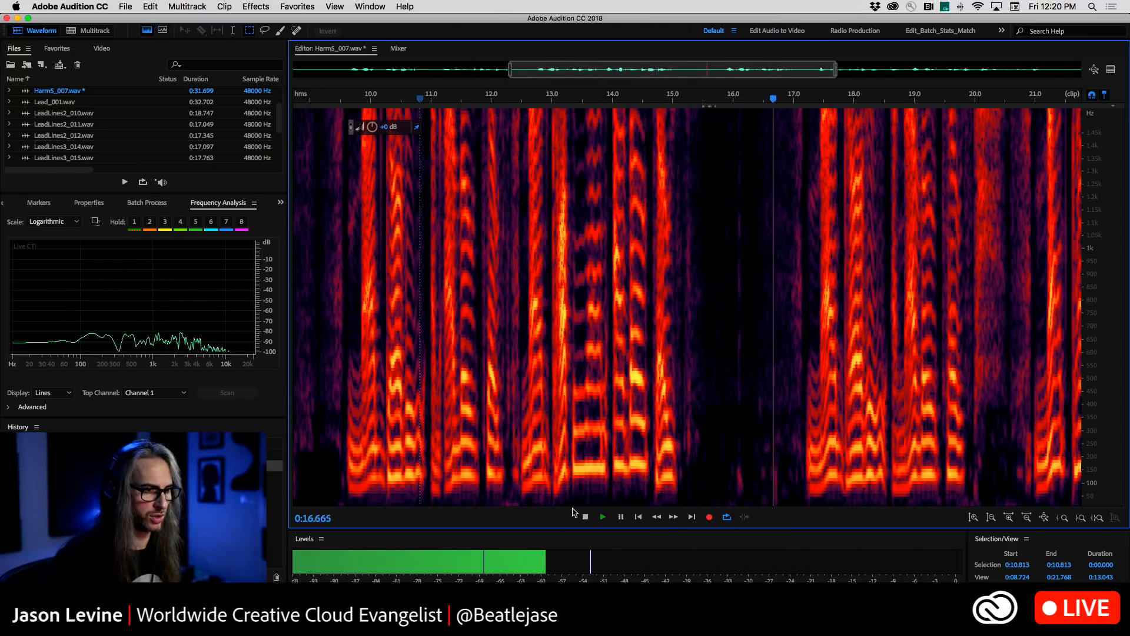
{"action": "key", "text": "space"}
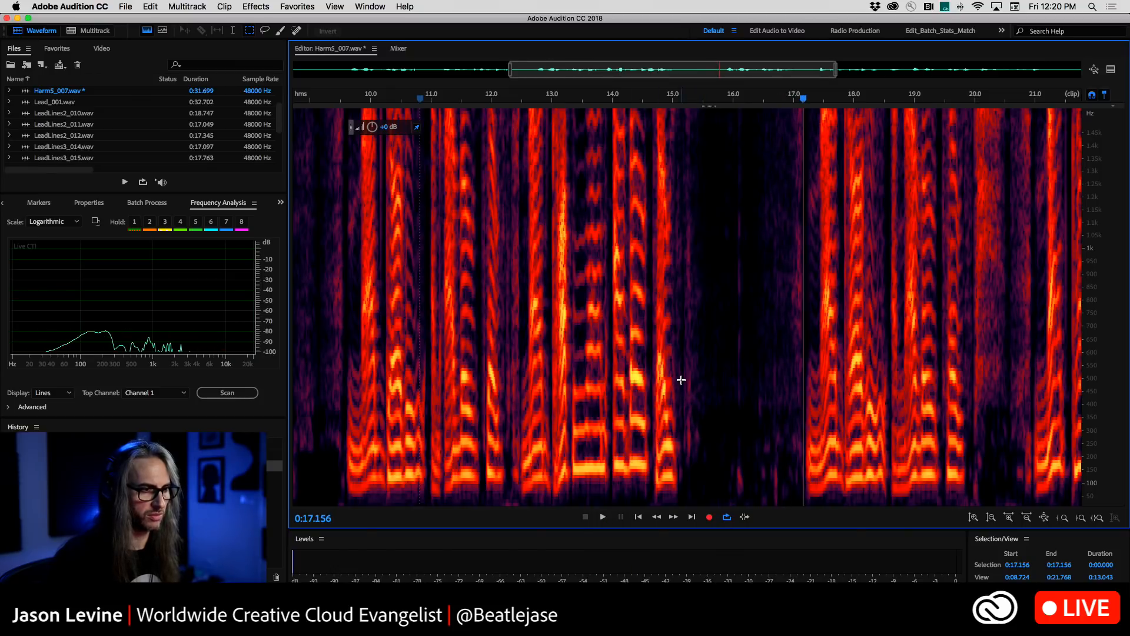
Delete the low-frequency noise below about 150 Hz from 0:15.785 to 0:16.943 in Harm5_007, and listen from 0:16.412 through the remaining phrases
{"action": "left_click_drag", "start_coordinate": [719, 453], "coordinate": [790, 506]}
{"action": "key", "text": "super+u"}
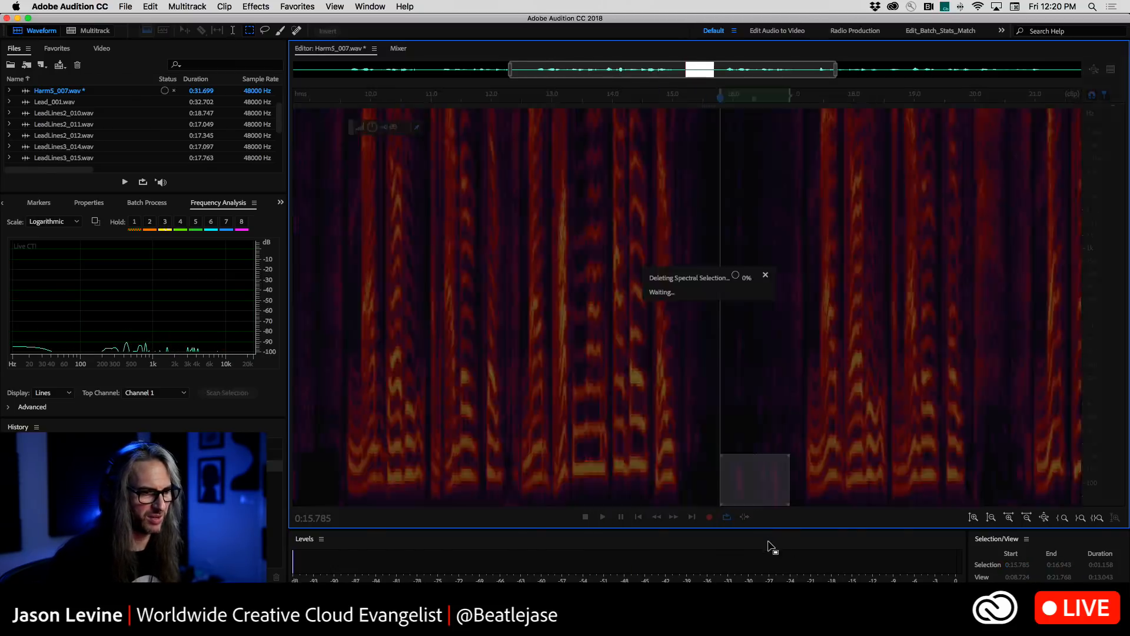
{"action": "left_click", "coordinate": [756, 434]}
{"action": "key", "text": "space"}
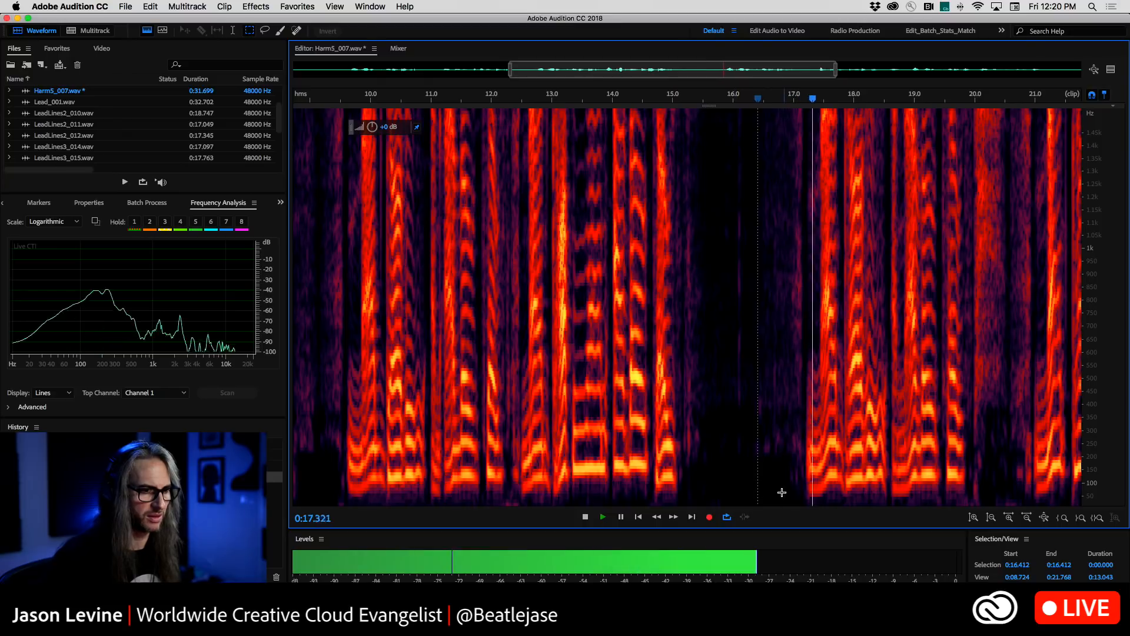
{"action": "scroll", "coordinate": [665, 69], "scroll_direction": "down", "scroll_amount": 5}
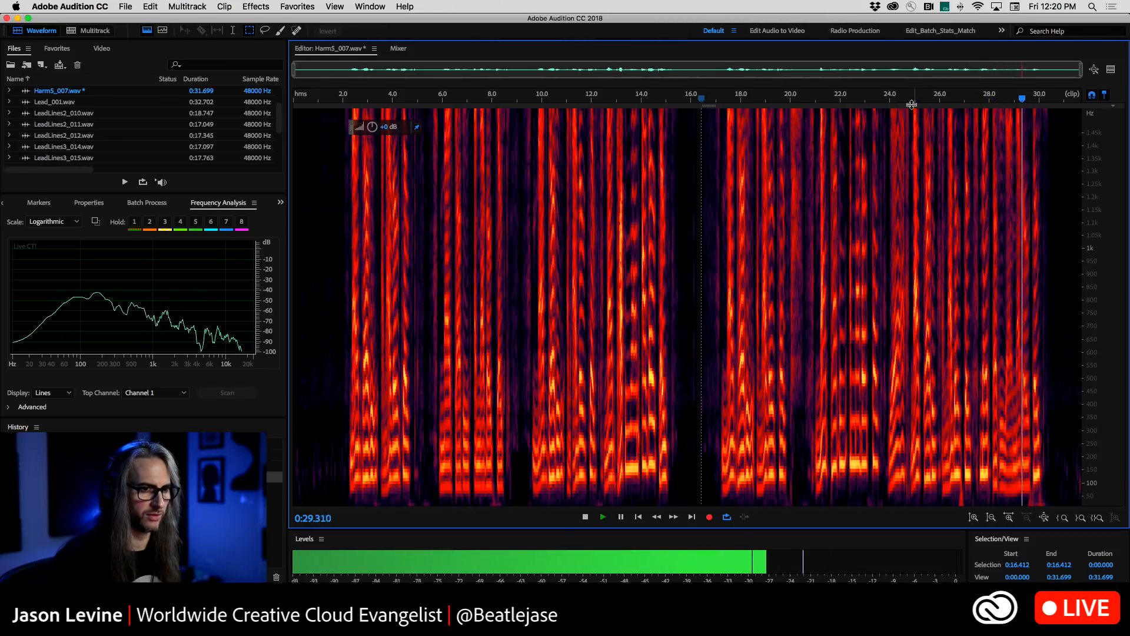
{"action": "key", "text": "space"}
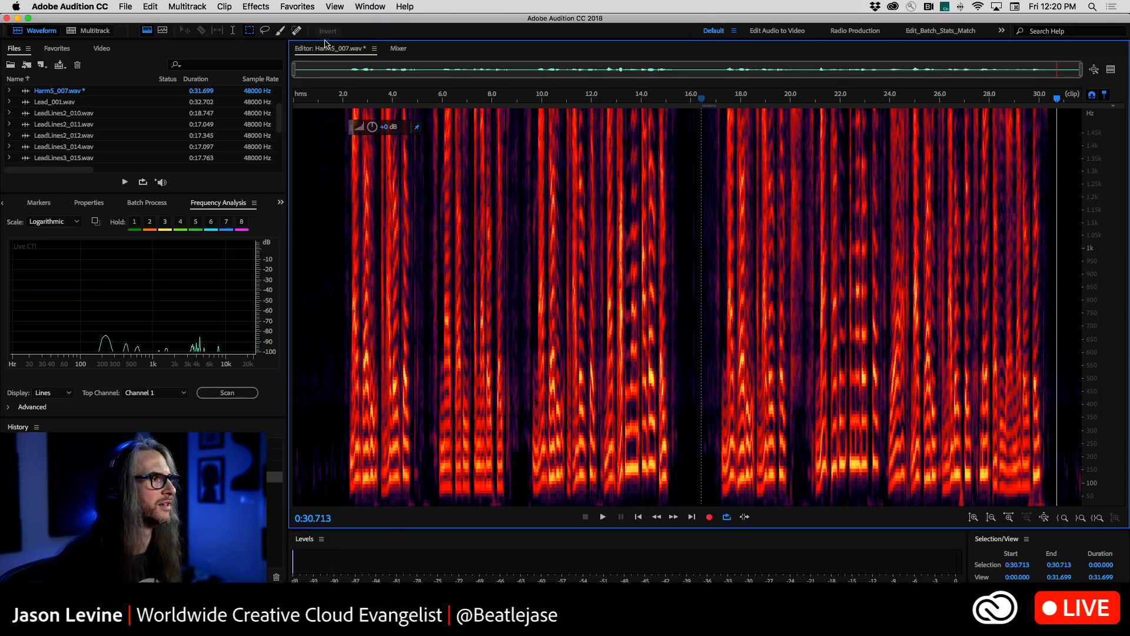
Save Harm5_007.wav and unmute the Harm5 track in the multitrack session
{"action": "left_click", "coordinate": [125, 7]}
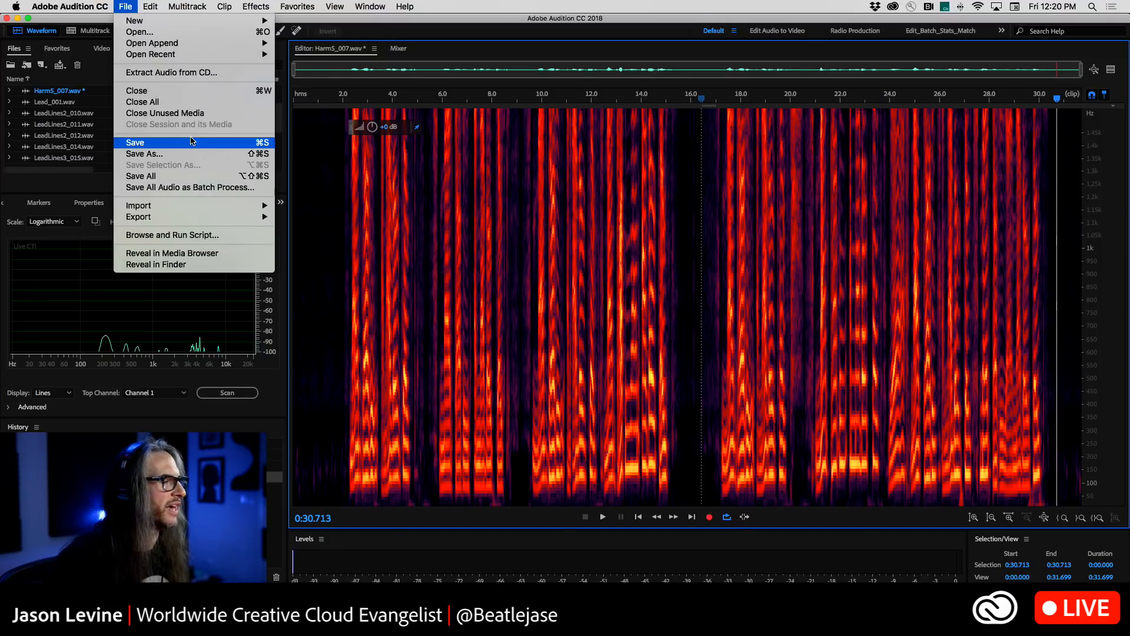
{"action": "left_click", "coordinate": [192, 142]}
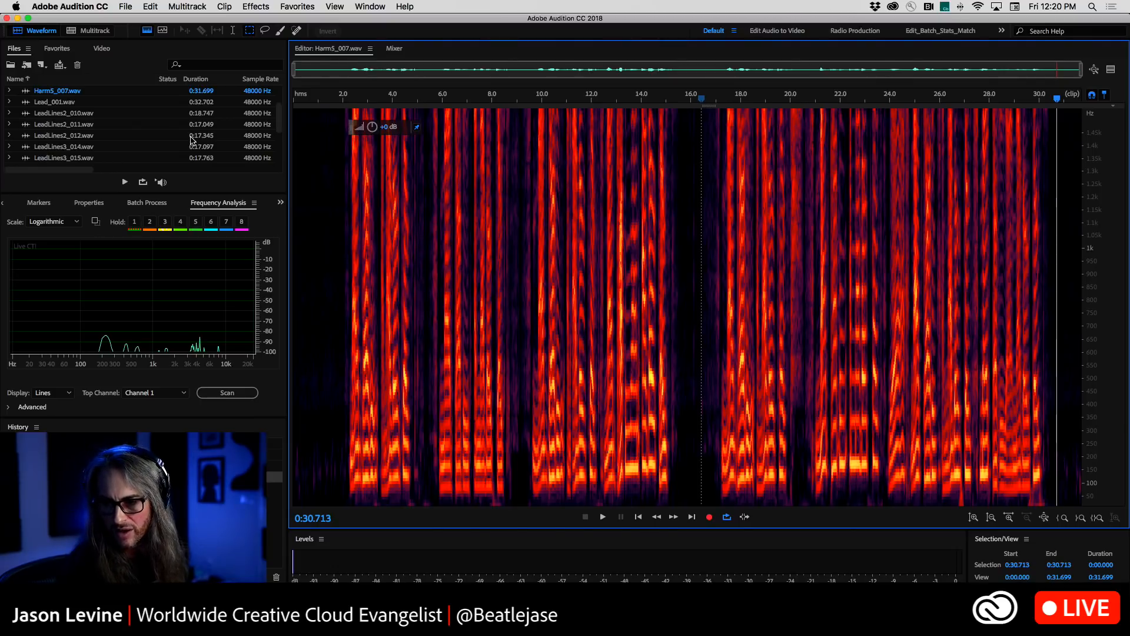
{"action": "left_click", "coordinate": [96, 31]}
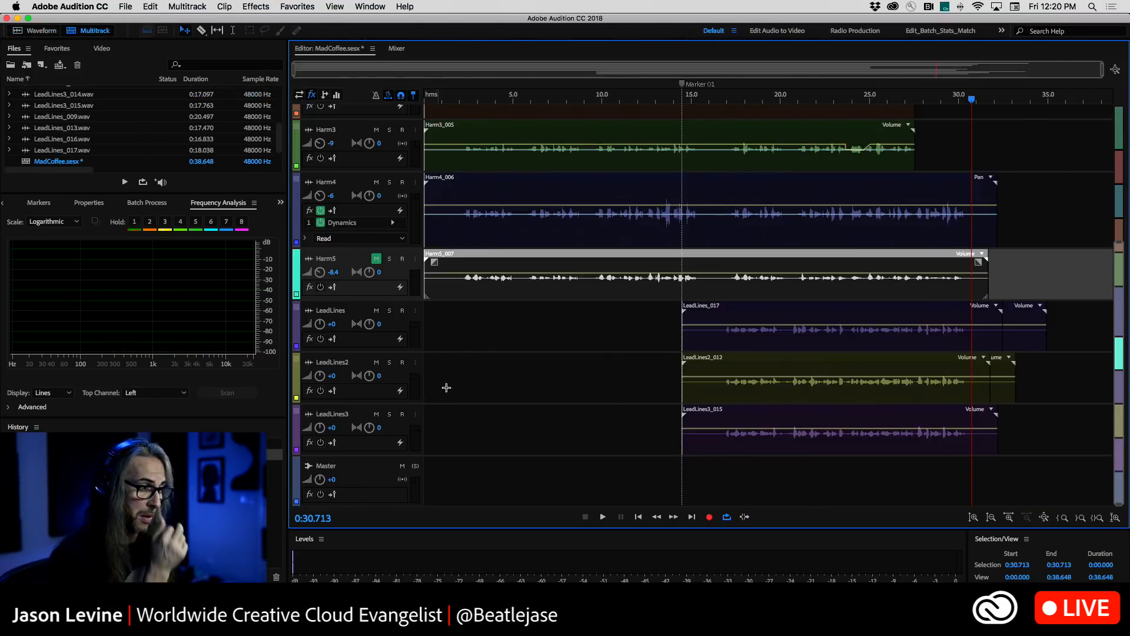
{"action": "left_click", "coordinate": [378, 261]}
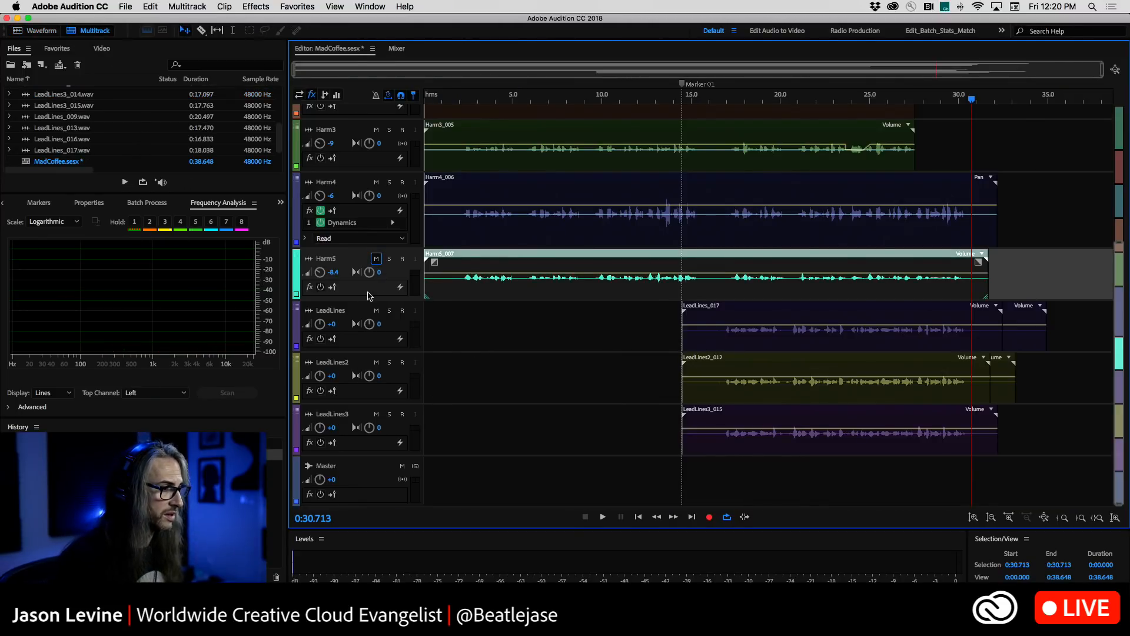
Enlarge the Harm5 track and add a Dynamics effect to its first effect slot
{"action": "left_click_drag", "start_coordinate": [377, 300], "coordinate": [377, 352]}
{"action": "left_click", "coordinate": [393, 298]}
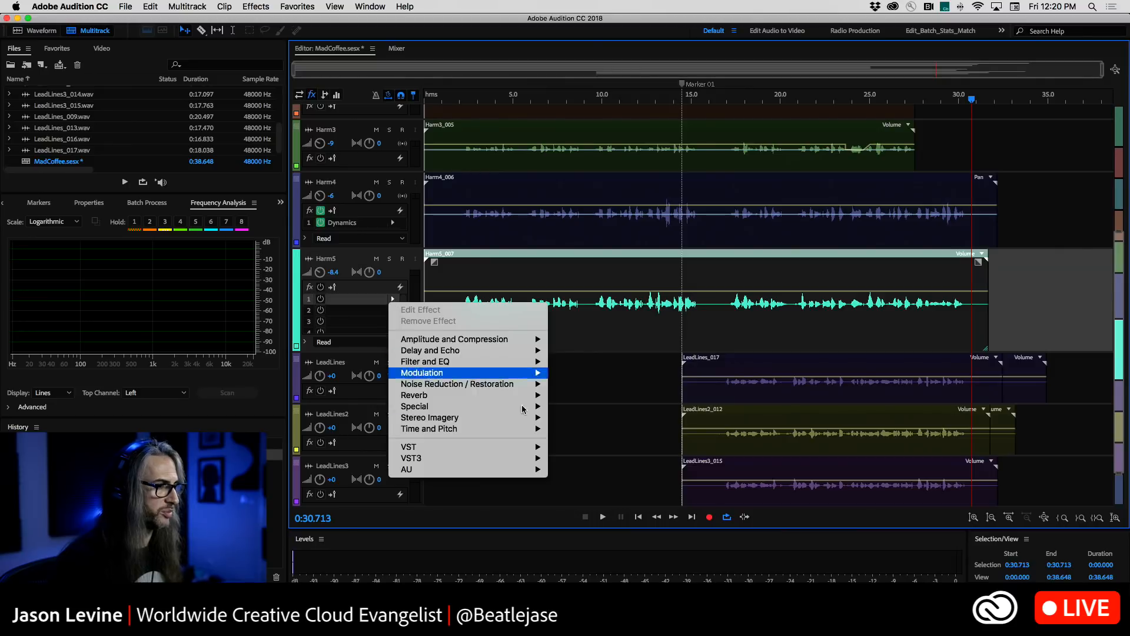
{"action": "mouse_move", "coordinate": [489, 341]}
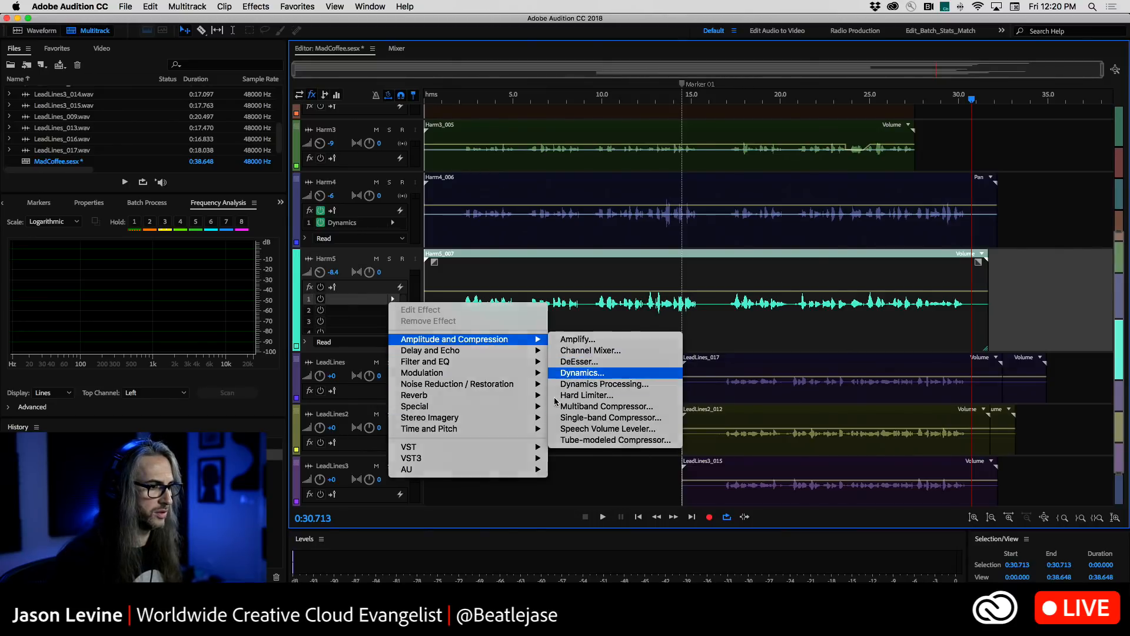
{"action": "left_click", "coordinate": [574, 374]}
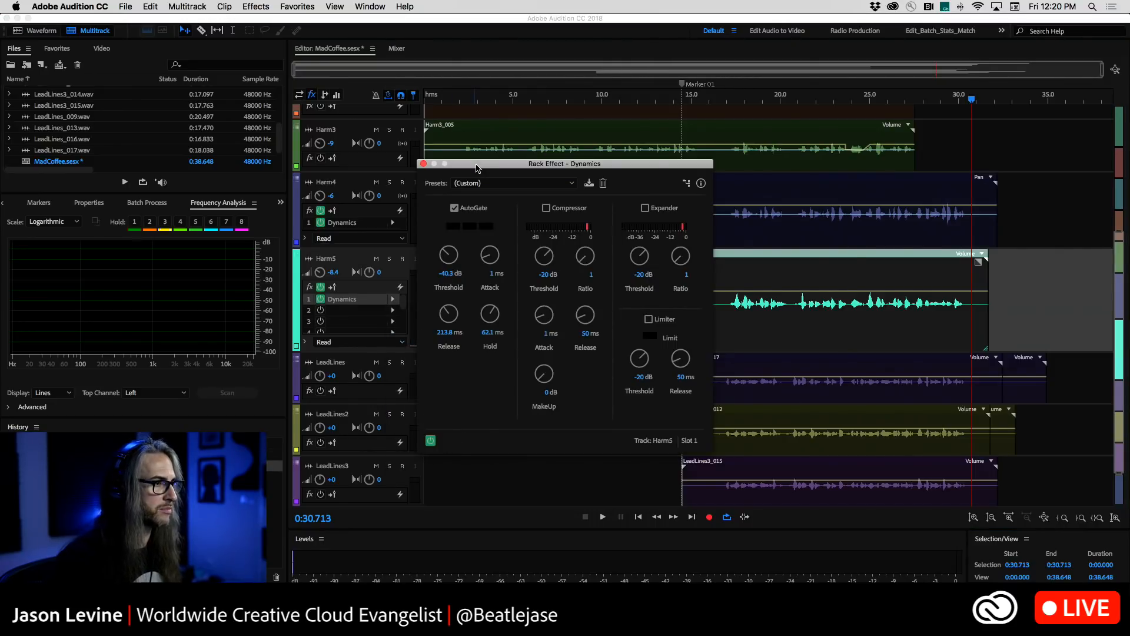
{"action": "left_click_drag", "start_coordinate": [478, 166], "coordinate": [673, 214]}
Listen to Harm5 soloed from 0:02.107, add Harm4 to the solo for comparison, and clear both solos after closing the Dynamics settings
{"action": "left_click", "coordinate": [462, 103]}
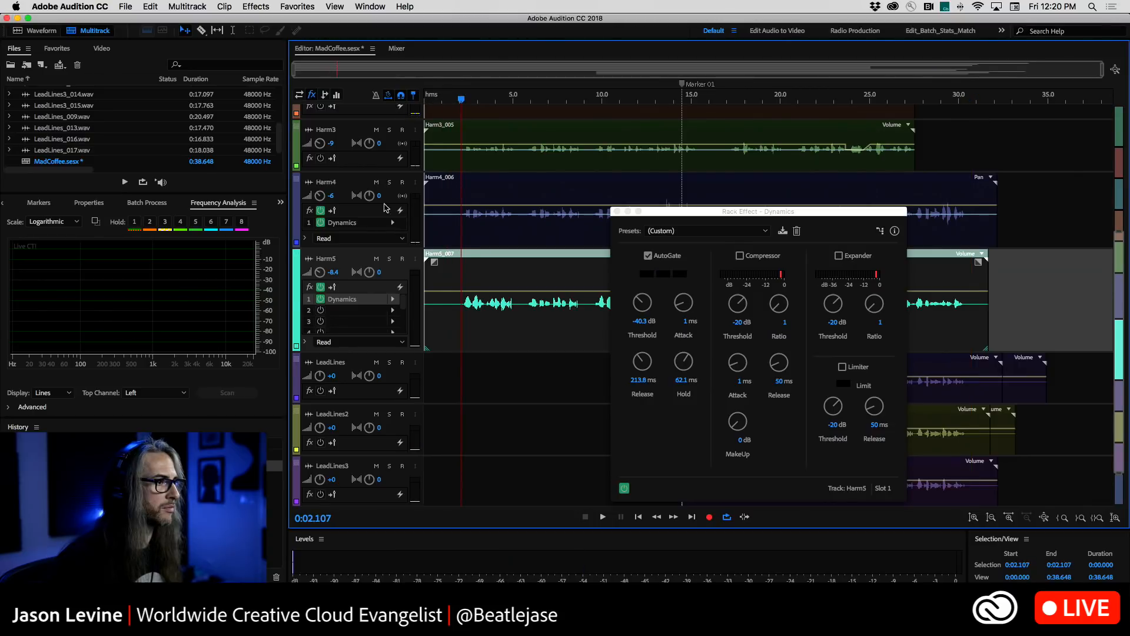
{"action": "left_click", "coordinate": [388, 261]}
{"action": "key", "text": "space"}
{"action": "left_click", "coordinate": [390, 182]}
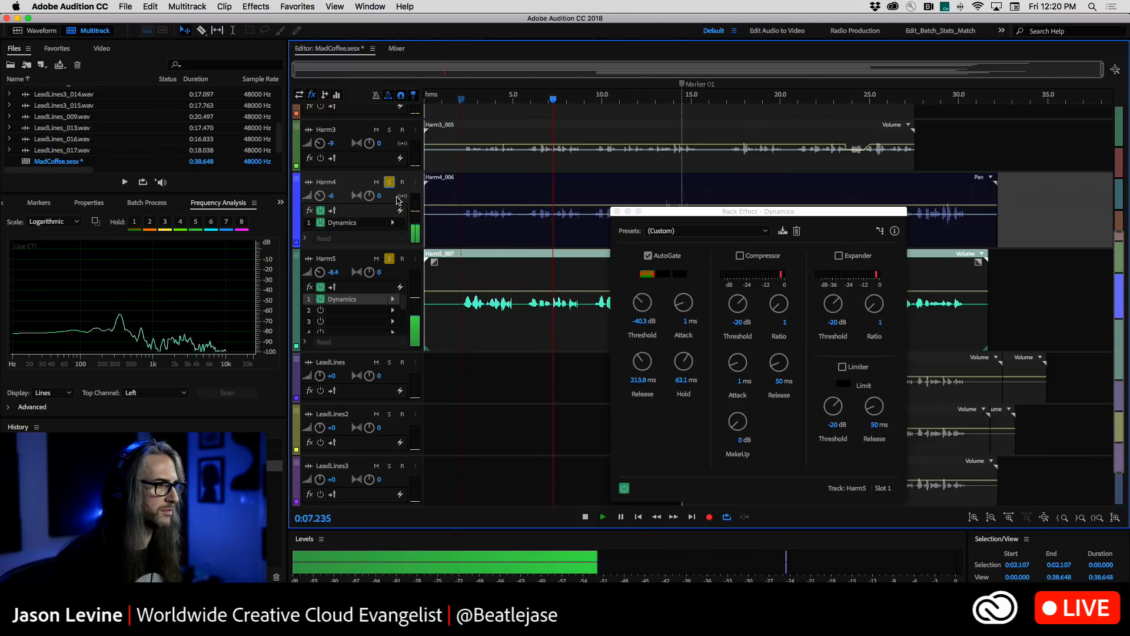
{"action": "key", "text": "space"}
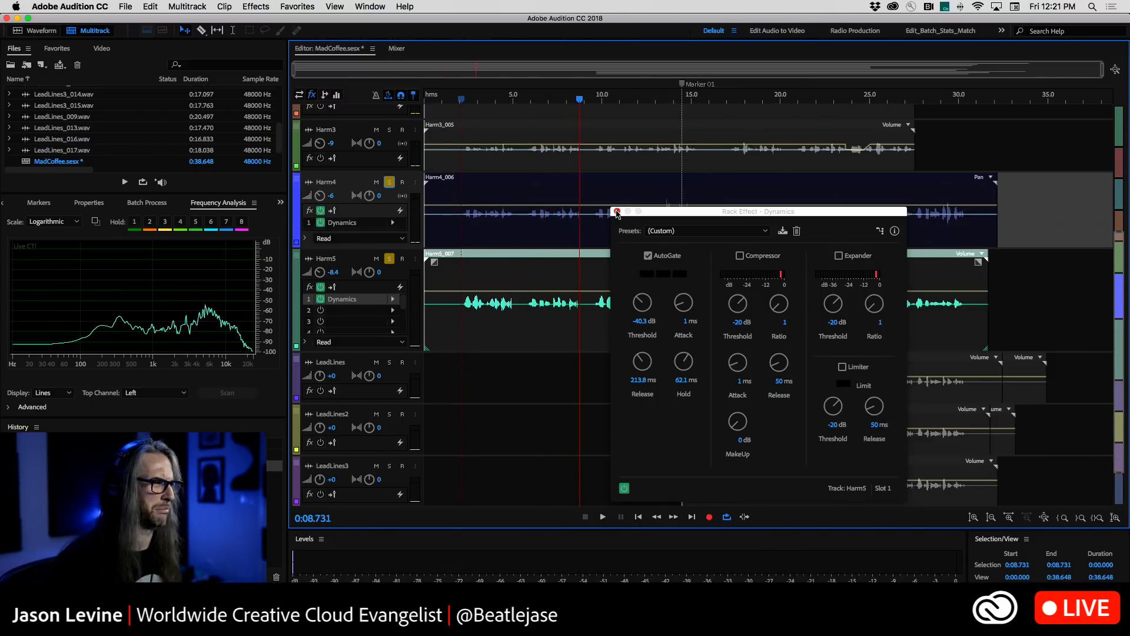
{"action": "left_click", "coordinate": [618, 211]}
{"action": "left_click", "coordinate": [391, 259]}
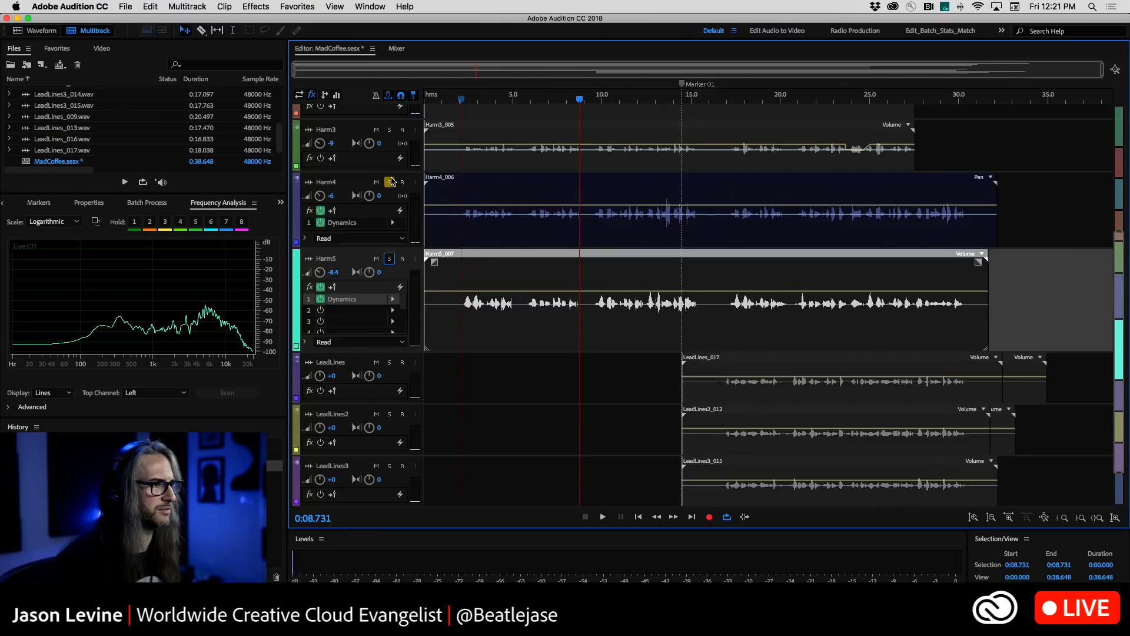
{"action": "left_click", "coordinate": [390, 182]}
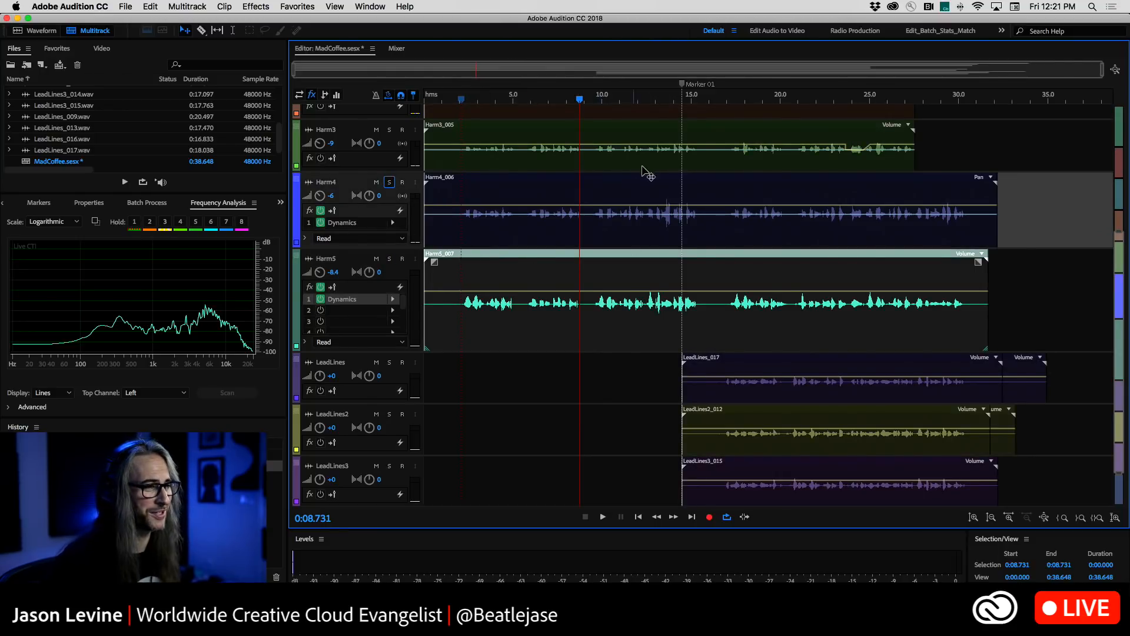
Solo the LeadLines, LeadLines2 and LeadLines3 tracks, and play them together from 0:15.890
{"action": "left_click", "coordinate": [680, 96]}
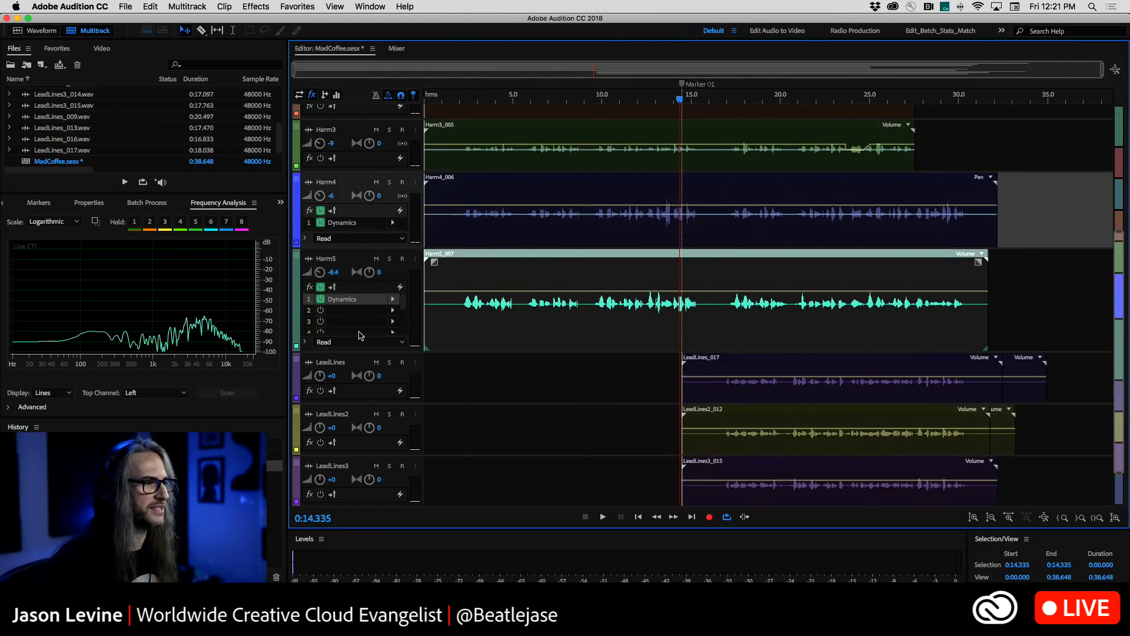
{"action": "left_click", "coordinate": [390, 363]}
{"action": "left_click", "coordinate": [390, 414]}
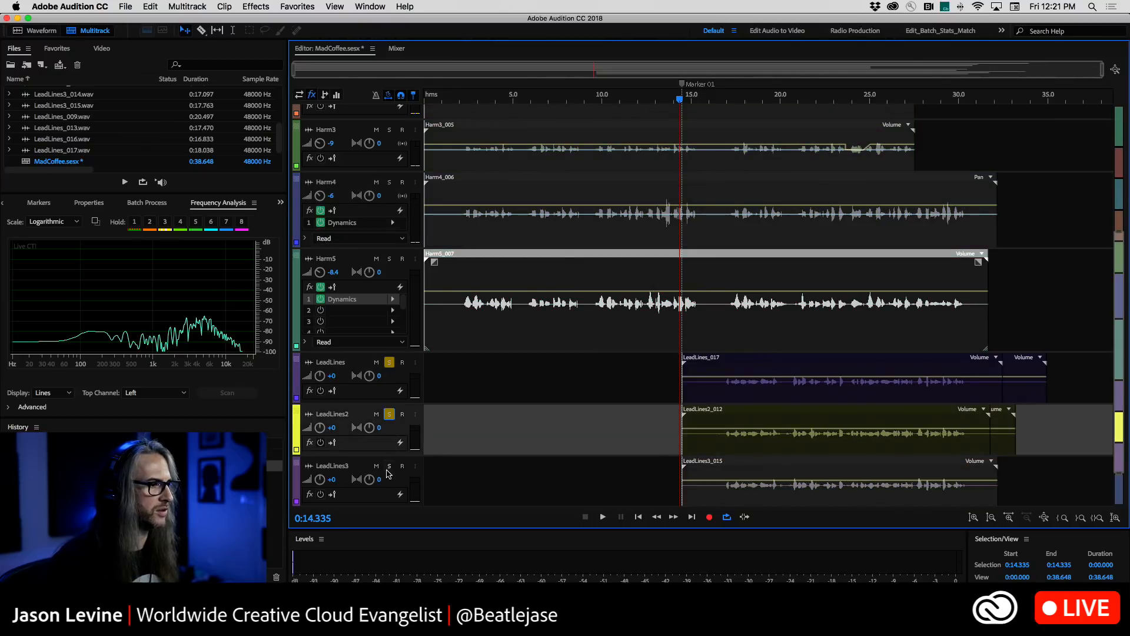
{"action": "left_click", "coordinate": [389, 466]}
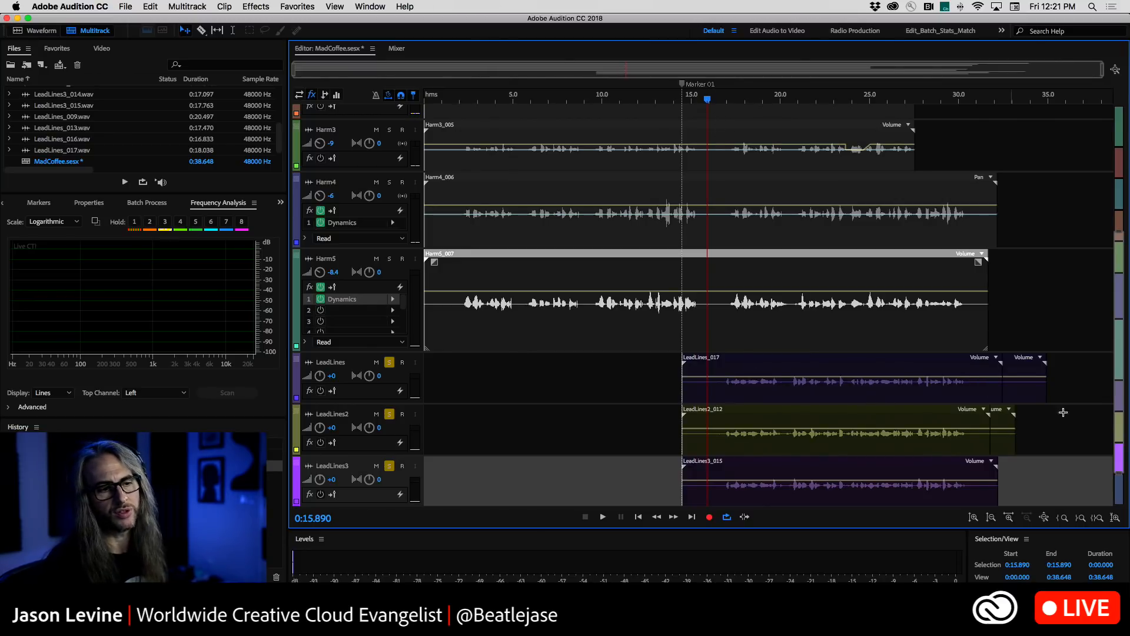
{"action": "left_click_drag", "start_coordinate": [1117, 336], "coordinate": [1120, 398]}
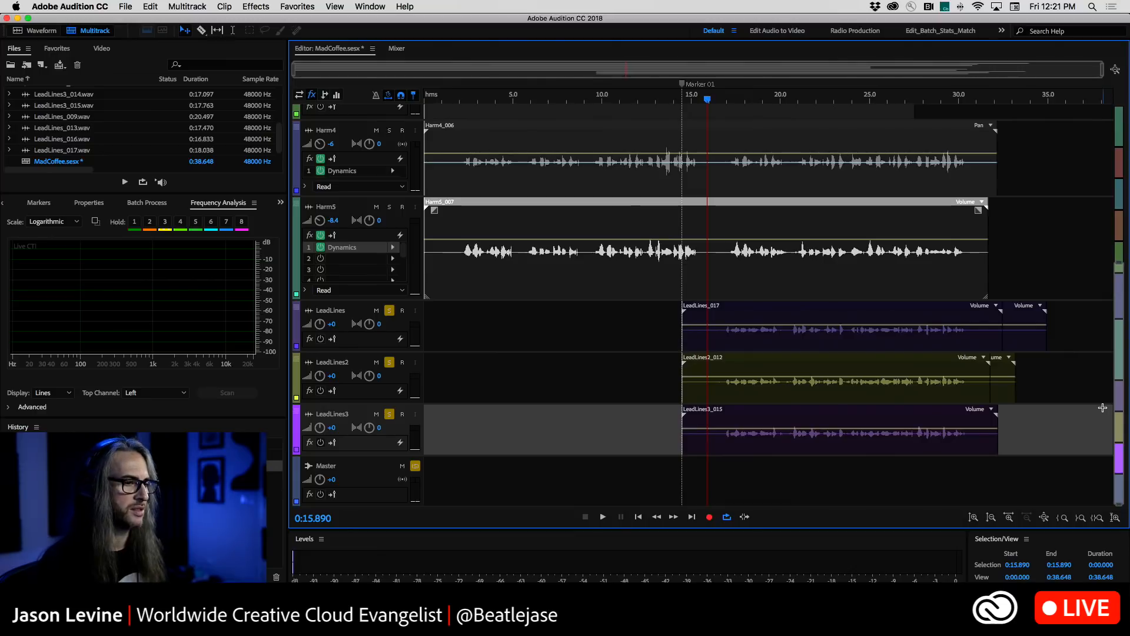
{"action": "key", "text": "space"}
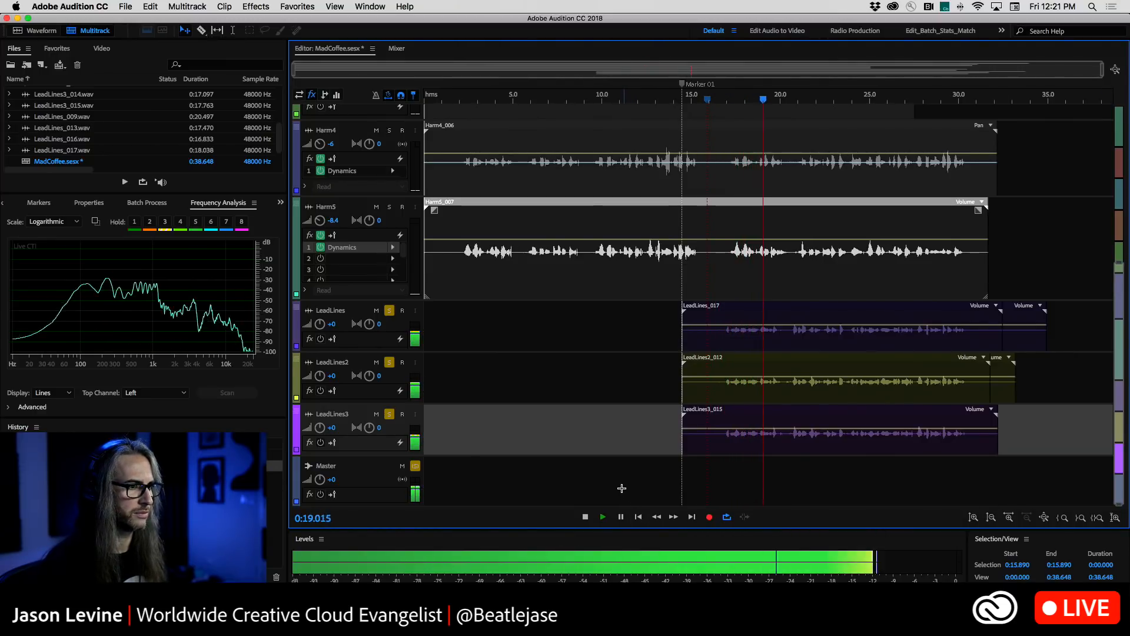
Set the volume of the LeadLines, LeadLines2 and LeadLines3 tracks to -3 dB each during playback
{"action": "left_click", "coordinate": [333, 324]}
{"action": "type", "text": "-3"}
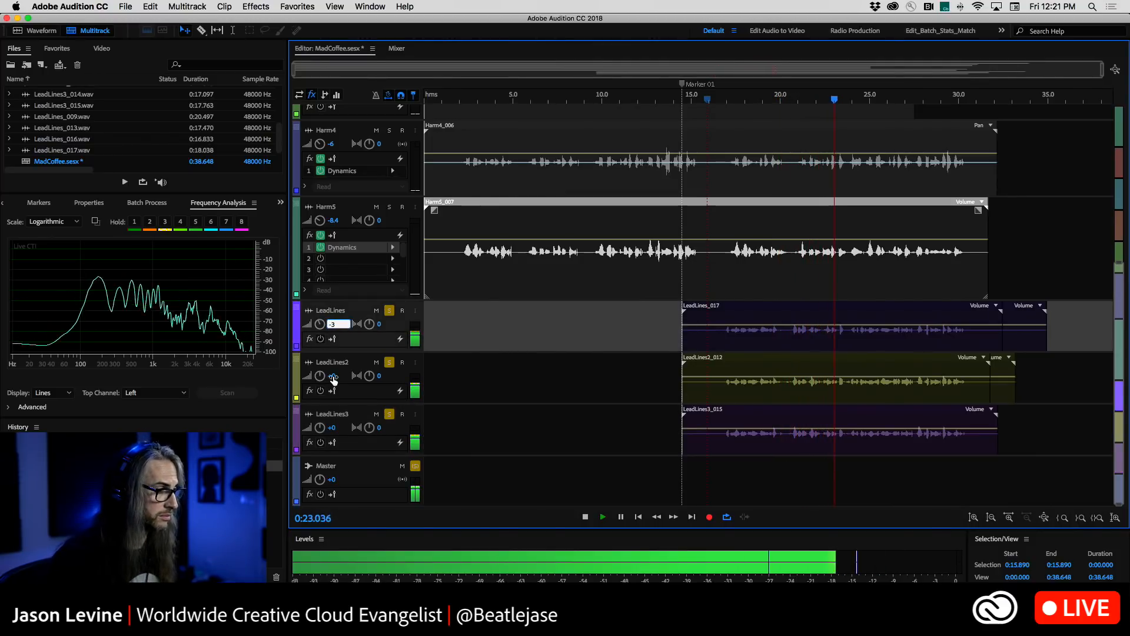
{"action": "left_click", "coordinate": [334, 376]}
{"action": "type", "text": "-3"}
{"action": "left_click", "coordinate": [331, 428]}
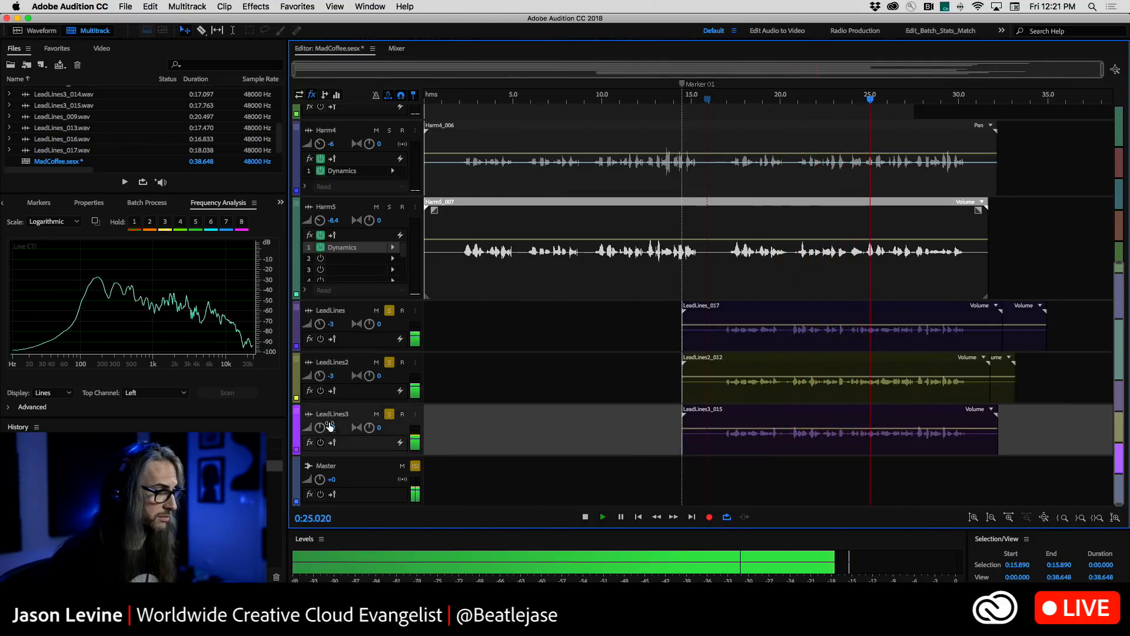
{"action": "type", "text": "-3"}
{"action": "left_click", "coordinate": [556, 430]}
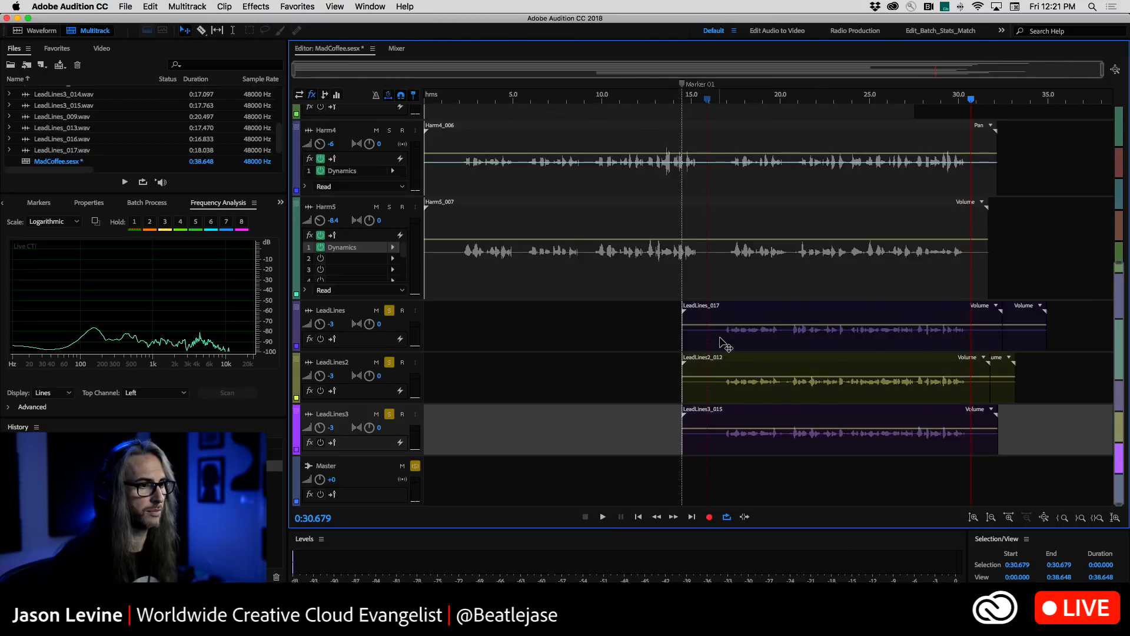
Open the LeadLines_017 clip for waveform editing and listen to the background noise before the first vocal from 0:15.605
{"action": "double_click", "coordinate": [651, 335]}
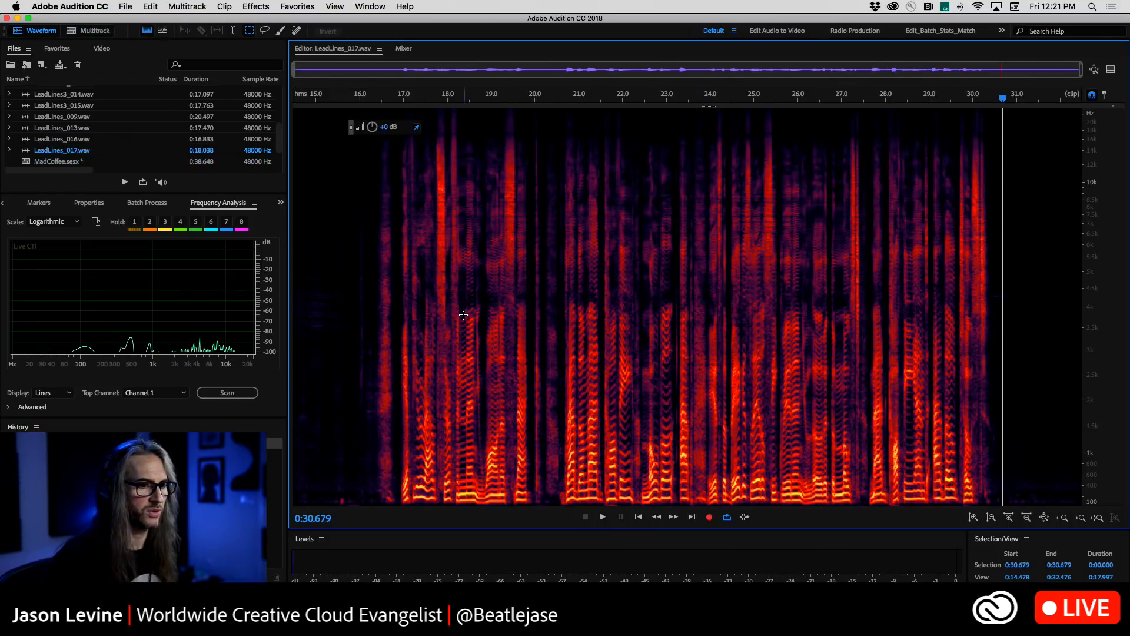
{"action": "left_click", "coordinate": [343, 308]}
{"action": "key", "text": "space"}
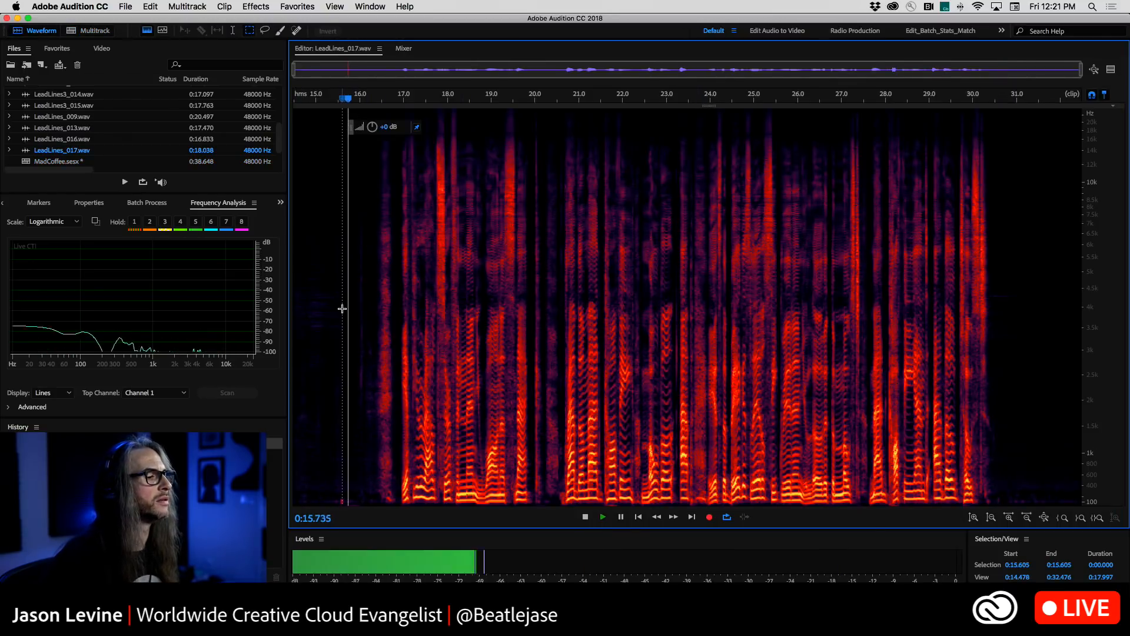
{"action": "key", "text": "space"}
{"action": "left_click", "coordinate": [355, 326]}
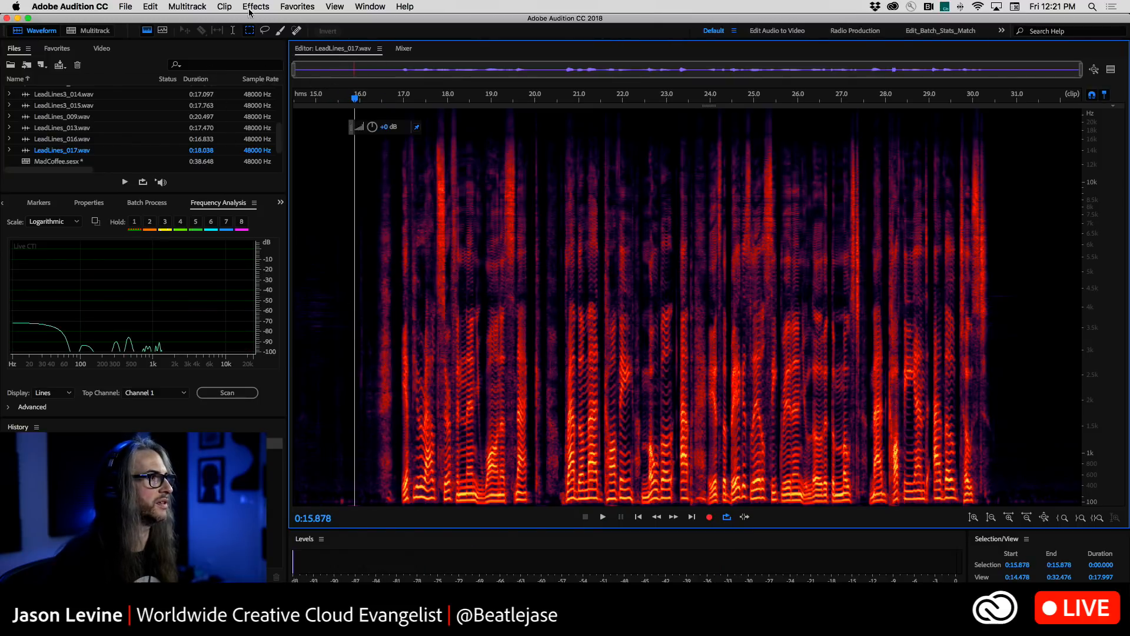
In the waveform-only view of LeadLines_017, fade in the start up to about 0:16.4 and fade out the end from about 0:30.2
{"action": "left_click", "coordinate": [146, 30]}
{"action": "left_click_drag", "start_coordinate": [304, 107], "coordinate": [377, 281]}
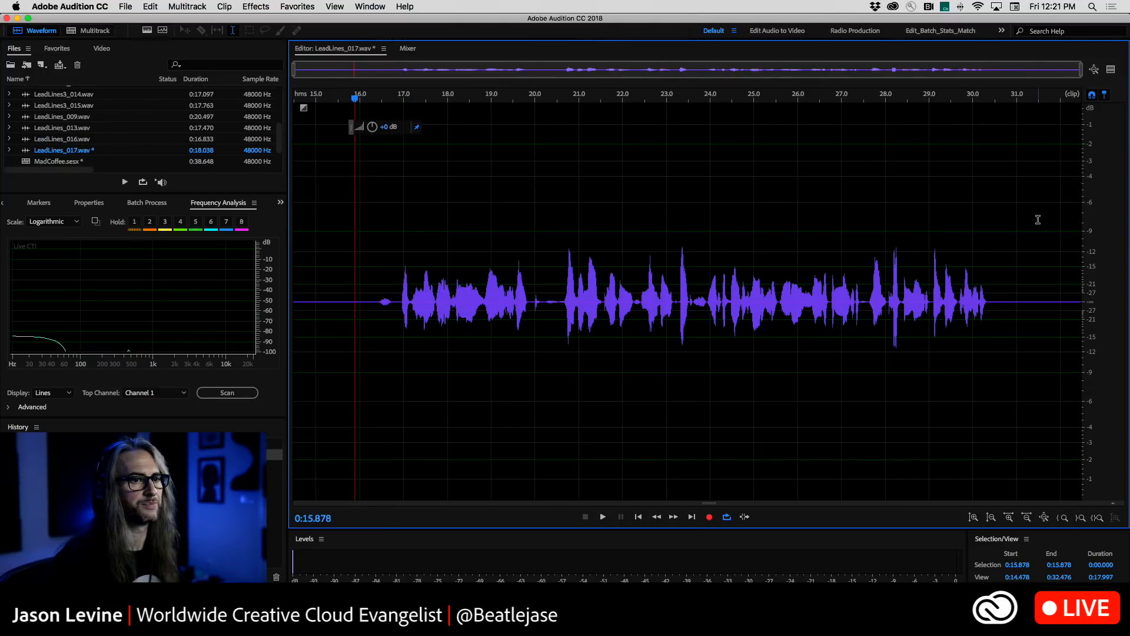
{"action": "left_click", "coordinate": [988, 183]}
{"action": "left_click_drag", "start_coordinate": [1071, 108], "coordinate": [980, 341]}
Listen to the faded start of LeadLines_017 from 0:15.238 and the vocals from 0:16.071, and save the file
{"action": "left_click_drag", "start_coordinate": [326, 287], "coordinate": [339, 283]}
{"action": "key", "text": "space"}
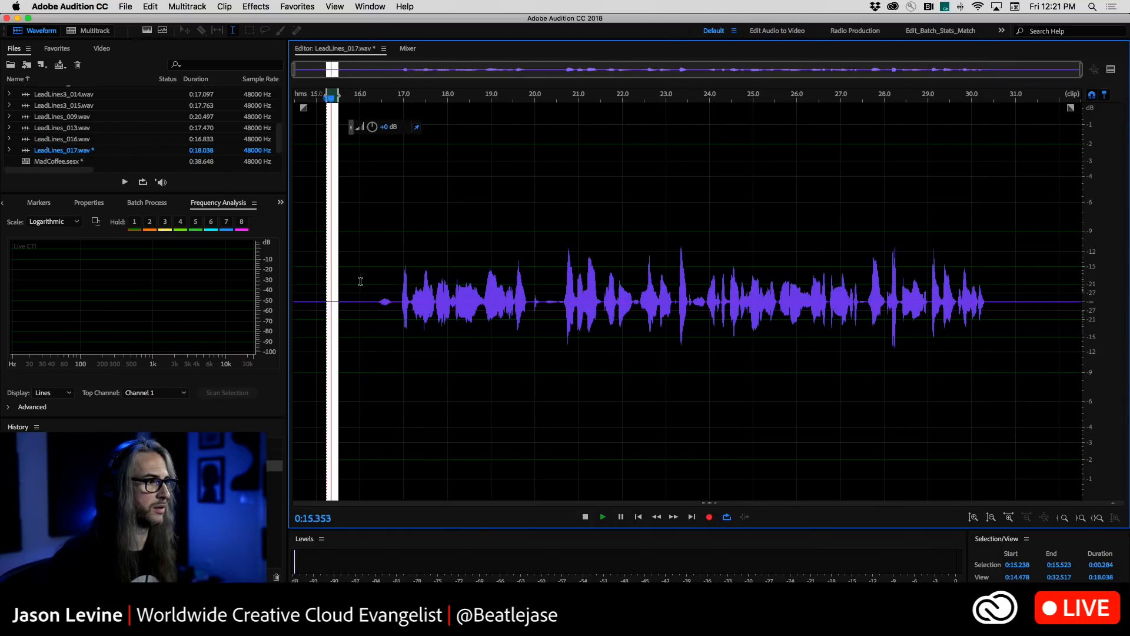
{"action": "double_click", "coordinate": [359, 281]}
{"action": "left_click", "coordinate": [362, 288]}
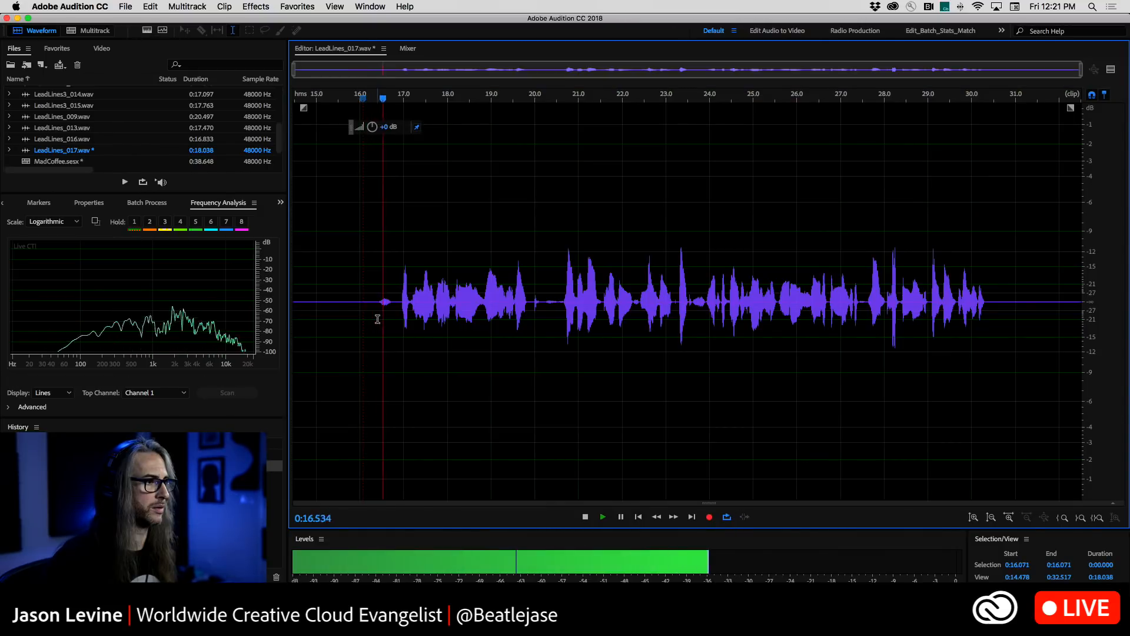
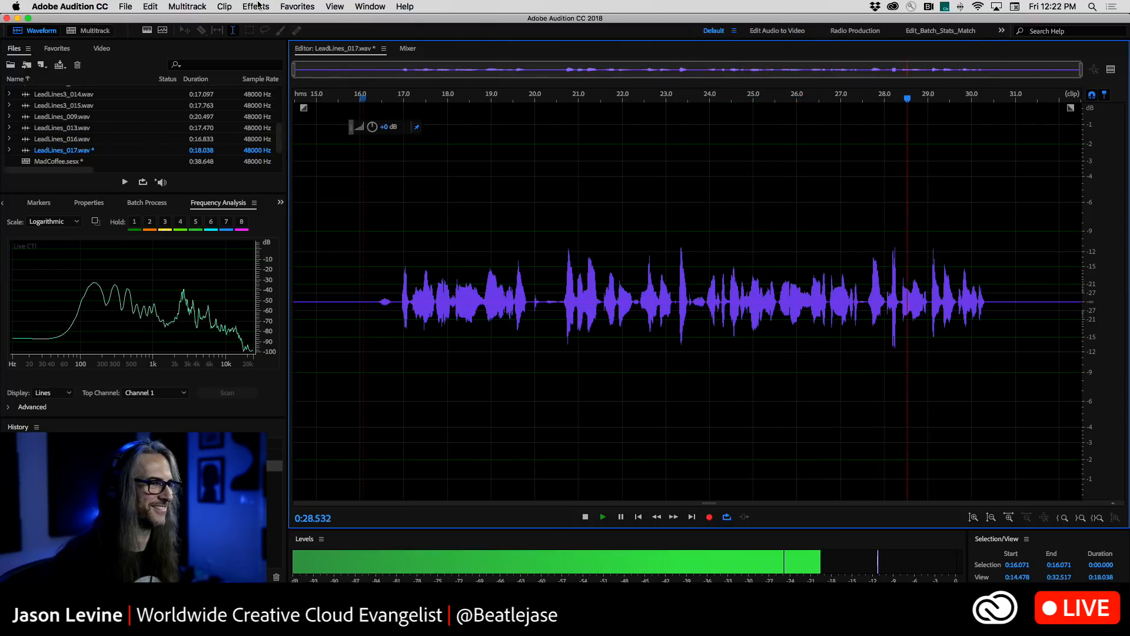
{"action": "key", "text": "space"}
{"action": "left_click", "coordinate": [125, 6]}
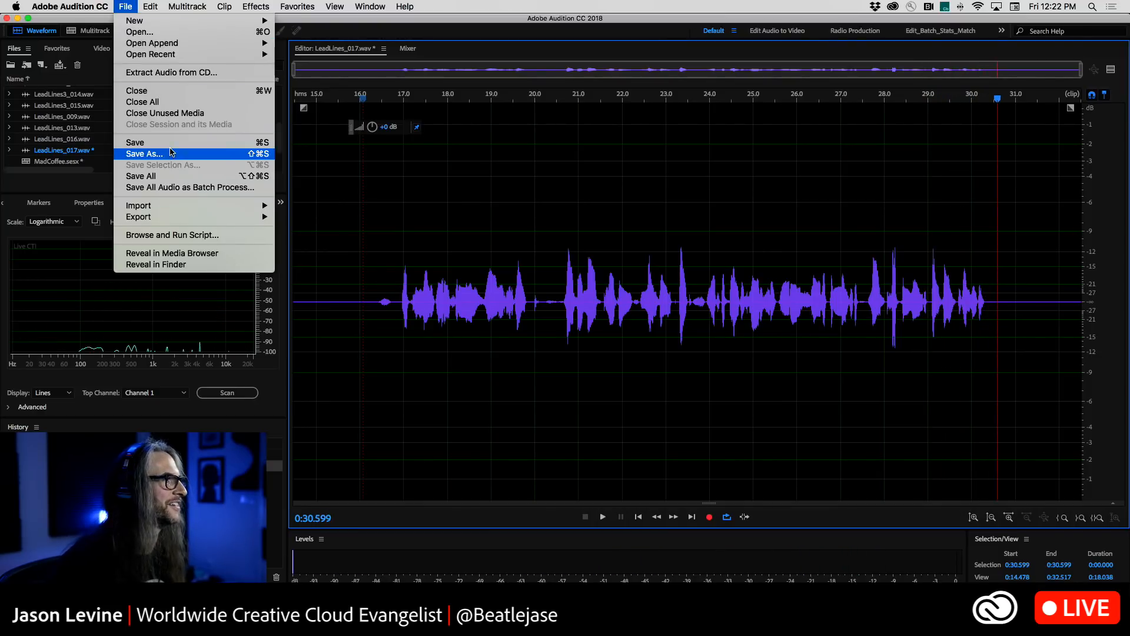
{"action": "left_click", "coordinate": [276, 141]}
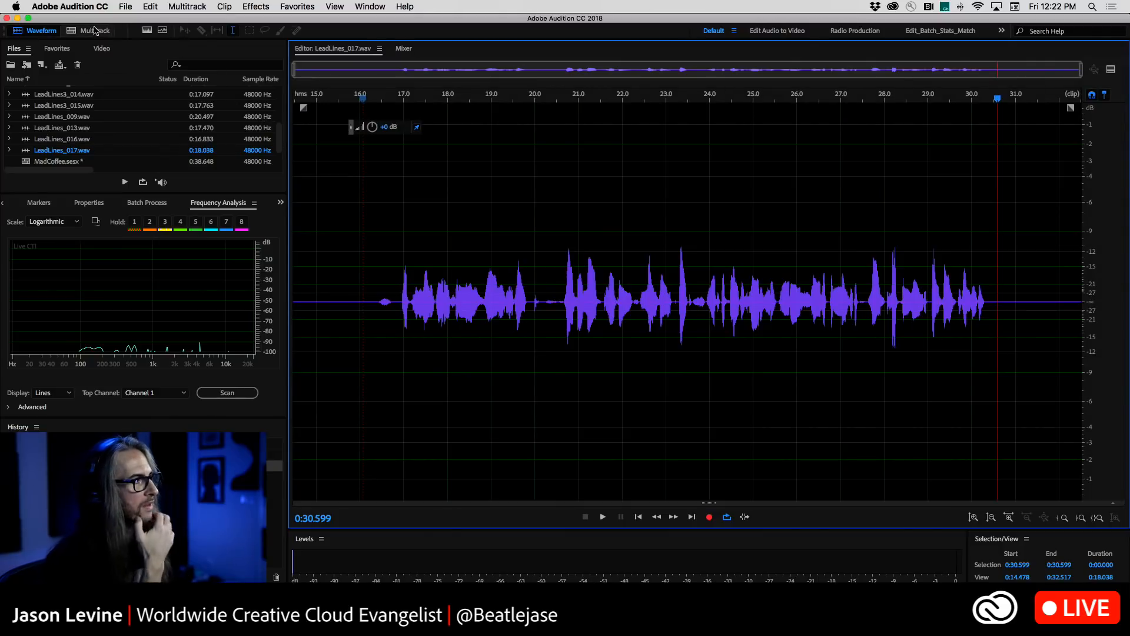
Open the LeadLines2_012 clip from the multitrack session and show its spectral frequency display
{"action": "left_click", "coordinate": [94, 30]}
{"action": "double_click", "coordinate": [760, 384]}
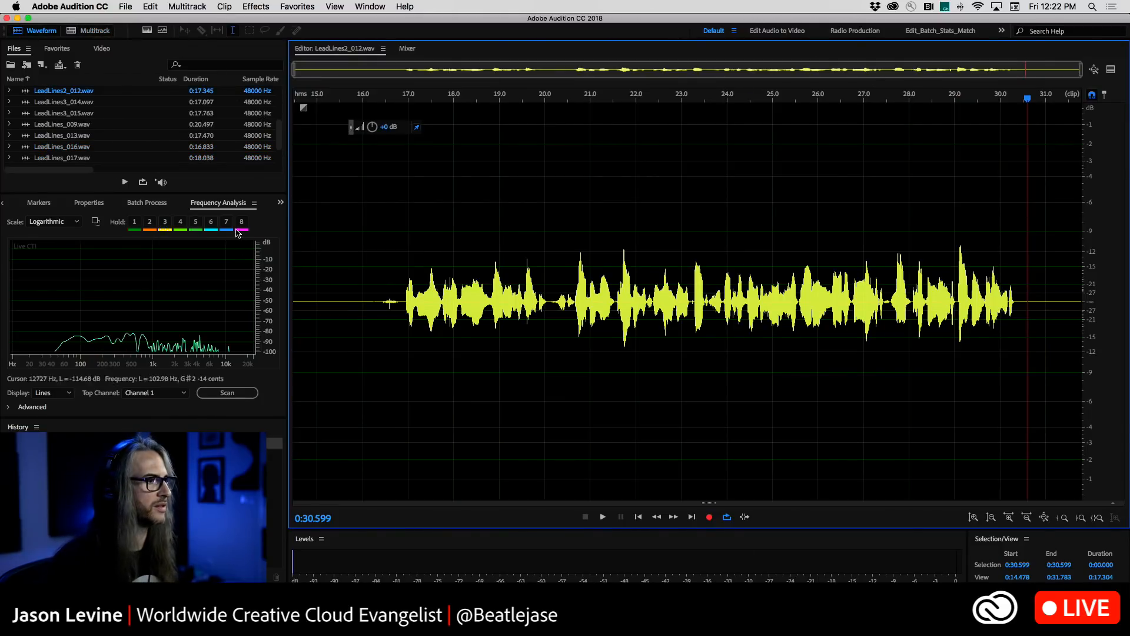
{"action": "left_click", "coordinate": [148, 30]}
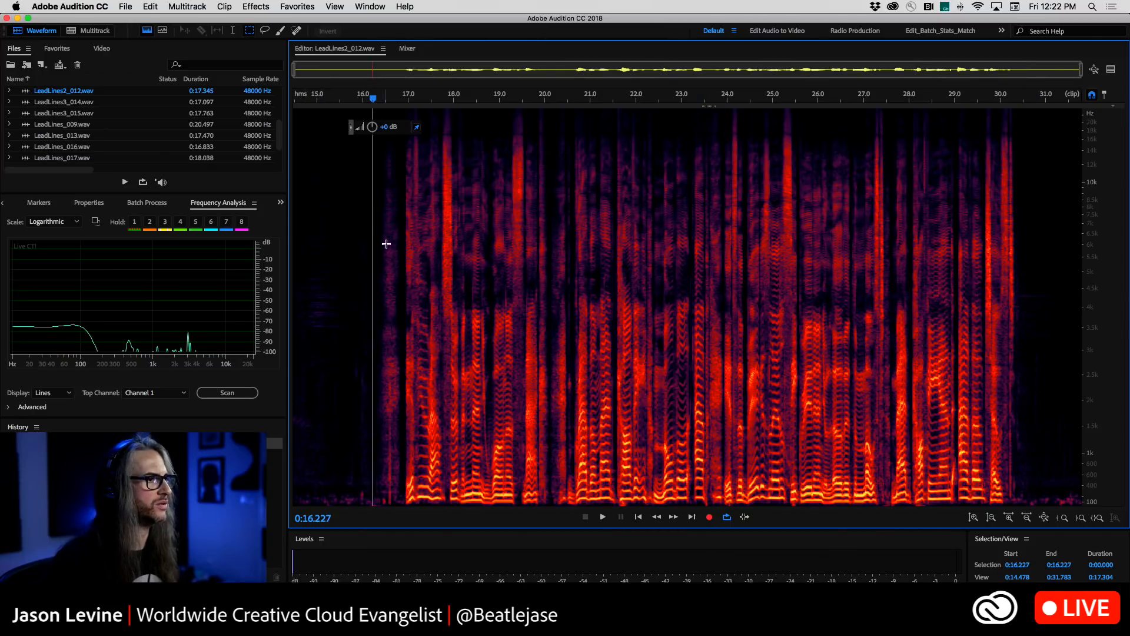
Listen to the quiet lead-in before the first vocal of LeadLines2_012, starting from 0:16.227
{"action": "key", "text": "space"}
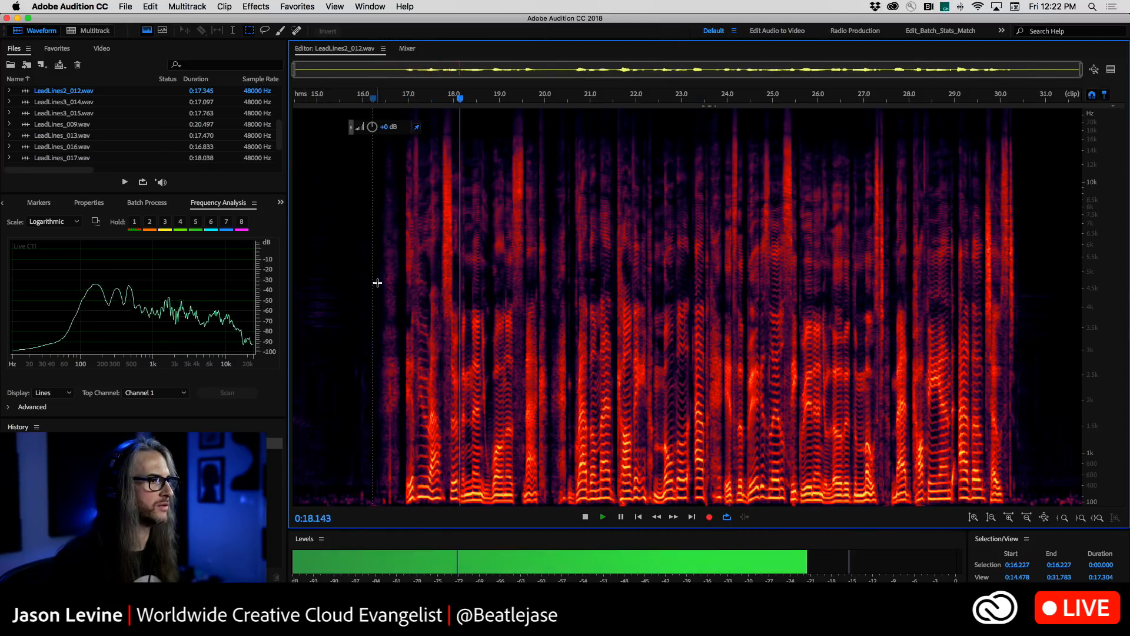
{"action": "left_click", "coordinate": [374, 324]}
{"action": "key", "text": "space"}
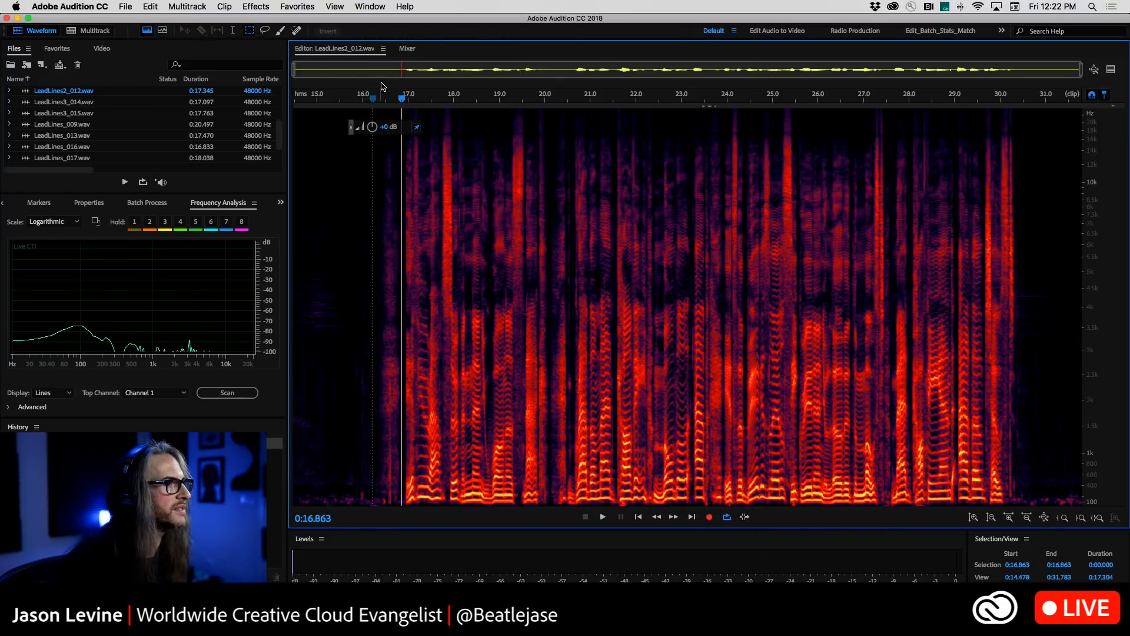
In the waveform-only view of LeadLines2_012, fade in the start of the clip up to about 0:16.8
{"action": "left_click_drag", "start_coordinate": [445, 99], "coordinate": [183, 112]}
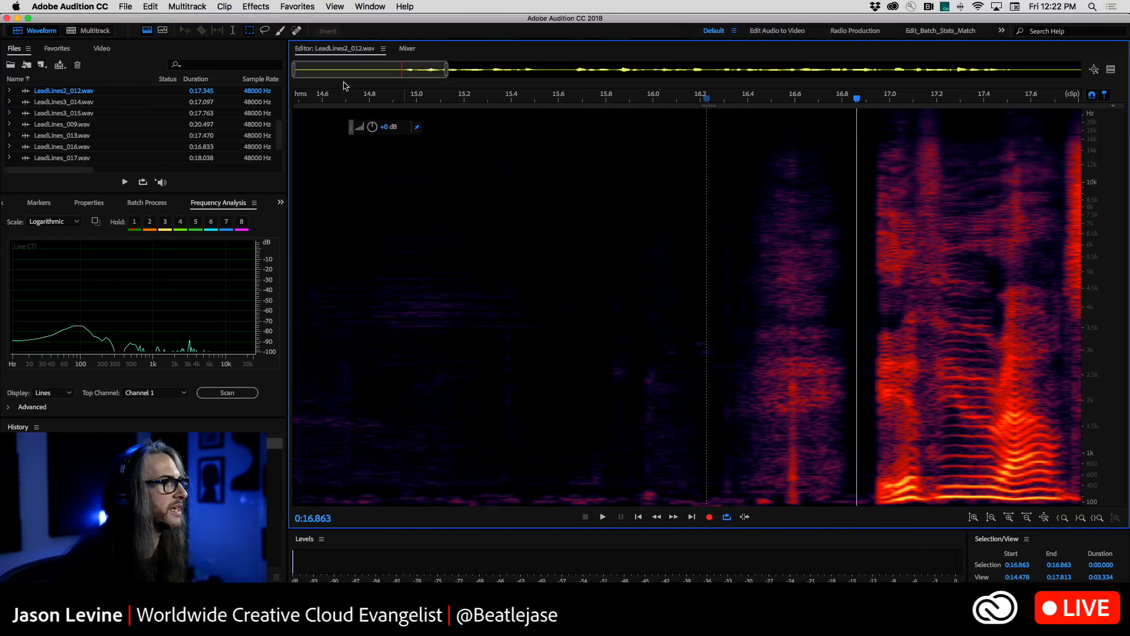
{"action": "left_click", "coordinate": [161, 28]}
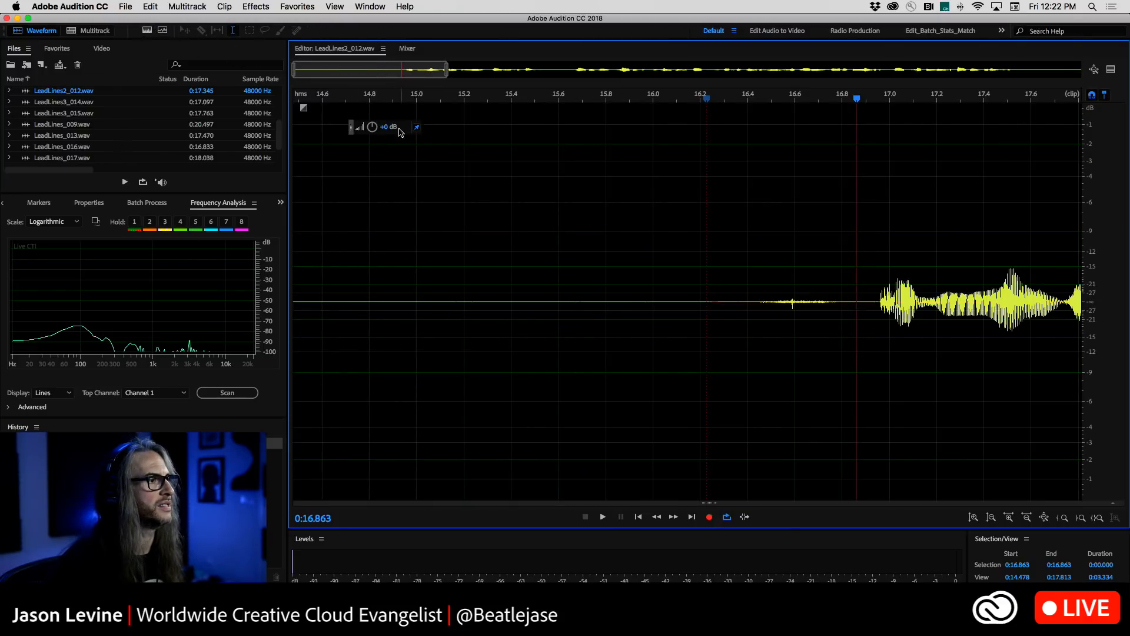
{"action": "mouse_move", "coordinate": [304, 106]}
{"action": "left_mouse_down"}
{"action": "mouse_move", "coordinate": [809, 489]}
{"action": "mouse_move", "coordinate": [842, 550]}
{"action": "mouse_move", "coordinate": [883, 553]}
{"action": "mouse_move", "coordinate": [841, 543]}
{"action": "left_mouse_up"}
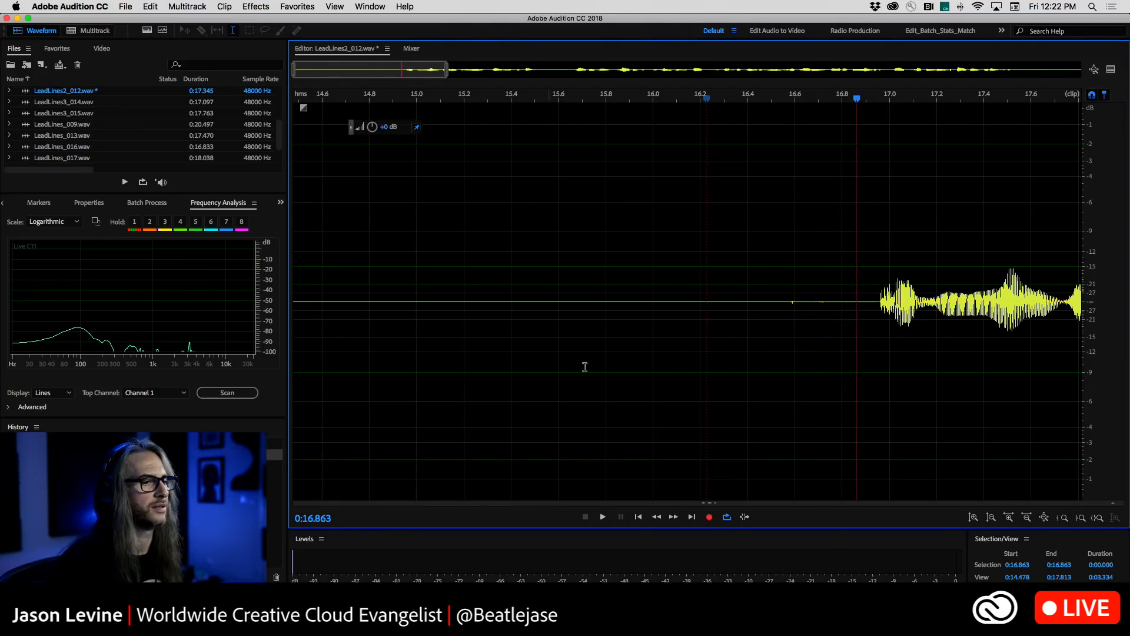
In the spectral frequency display, select the leftover breath noise from 0:16.357 to 0:16.875 and delete it
{"action": "key", "text": "space"}
{"action": "key", "text": "space"}
{"action": "left_click_drag", "start_coordinate": [769, 283], "coordinate": [810, 315]}
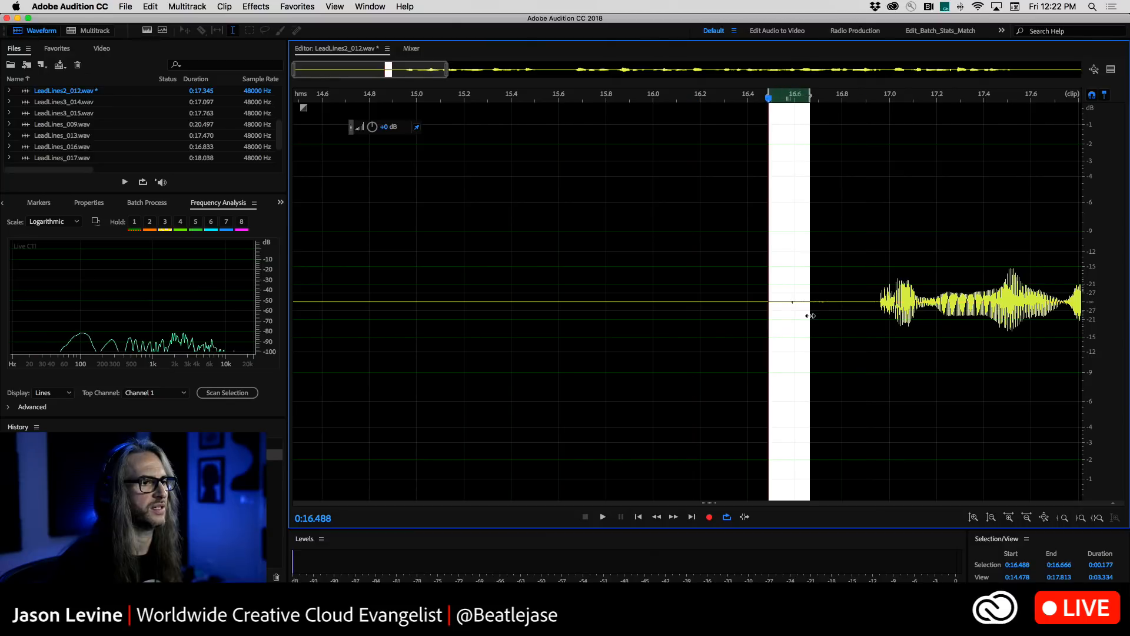
{"action": "left_click", "coordinate": [147, 31]}
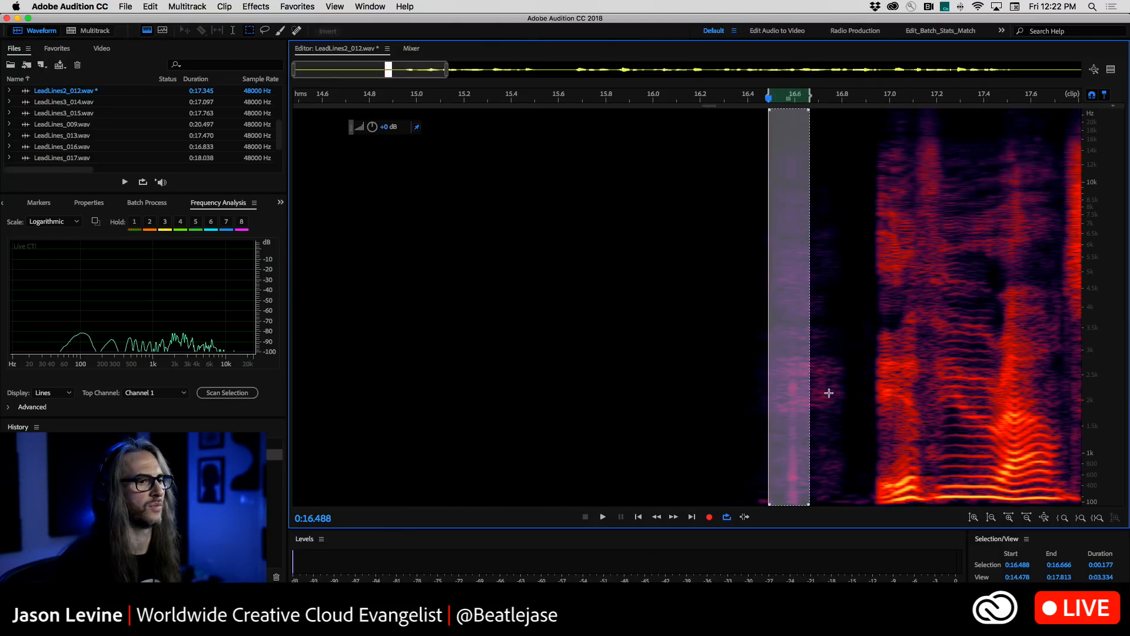
{"action": "mouse_move", "coordinate": [786, 109]}
{"action": "left_mouse_down"}
{"action": "mouse_move", "coordinate": [800, 110]}
{"action": "mouse_move", "coordinate": [787, 110]}
{"action": "left_mouse_up"}
{"action": "left_click_drag", "start_coordinate": [769, 307], "coordinate": [737, 307]}
{"action": "left_click_drag", "start_coordinate": [812, 313], "coordinate": [860, 330]}
{"action": "key", "text": "space"}
{"action": "key", "text": "space"}
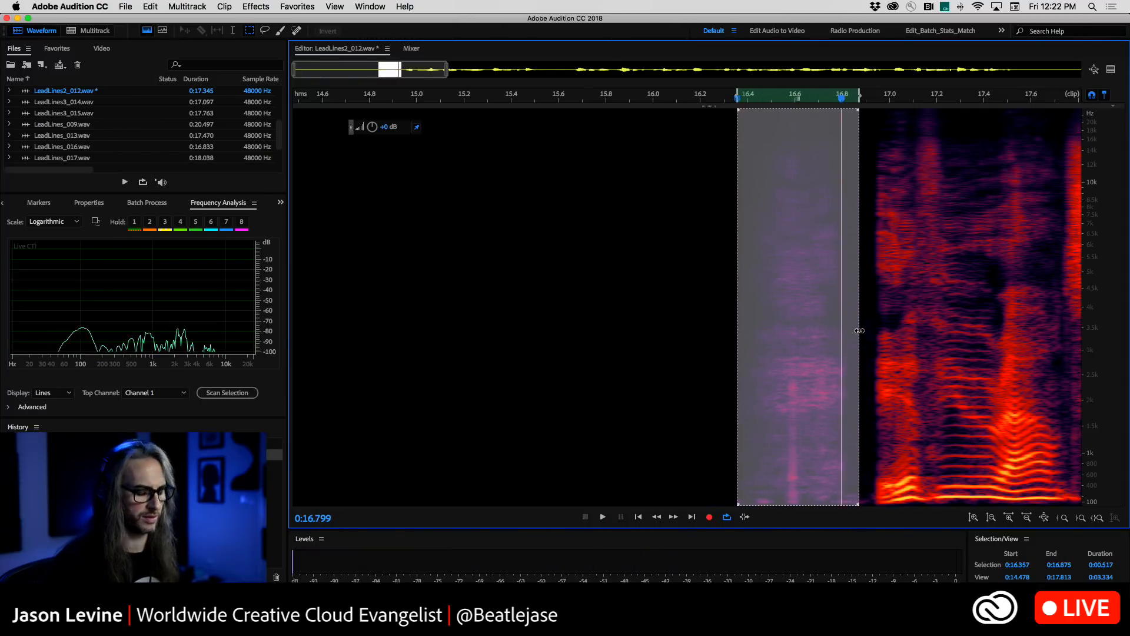
{"action": "key", "text": "Delete"}
Listen to the trimmed LeadLines2_012 from 0:15.833 into the vocals with the whole clip in view
{"action": "left_click", "coordinate": [678, 339]}
{"action": "left_click", "coordinate": [660, 334]}
{"action": "key", "text": "space"}
{"action": "left_click", "coordinate": [614, 377]}
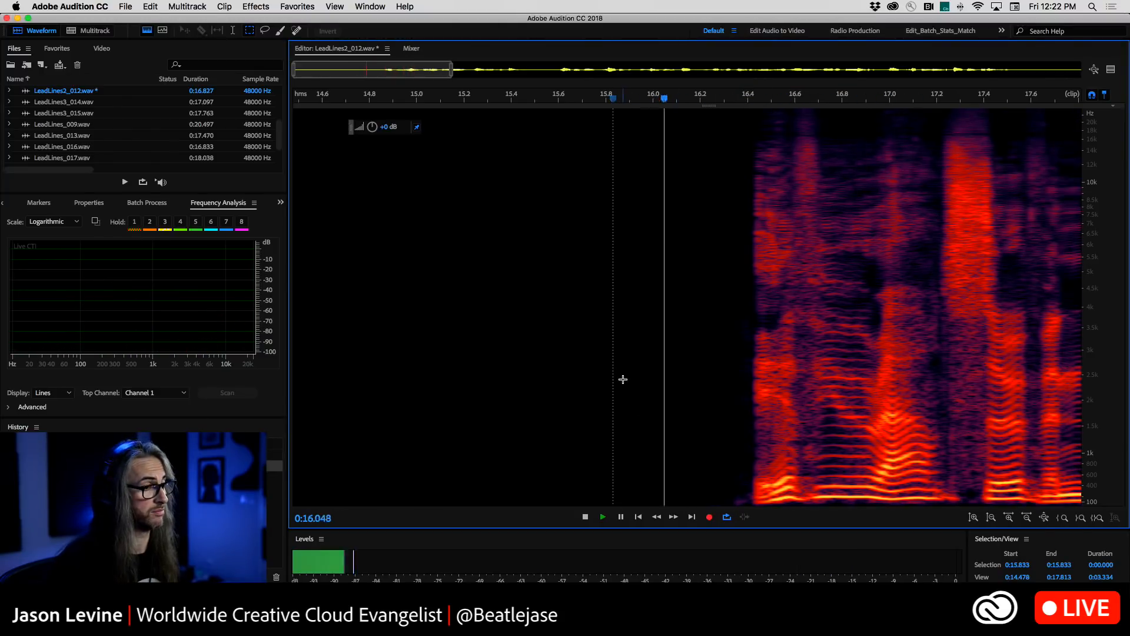
{"action": "key", "text": "backslash"}
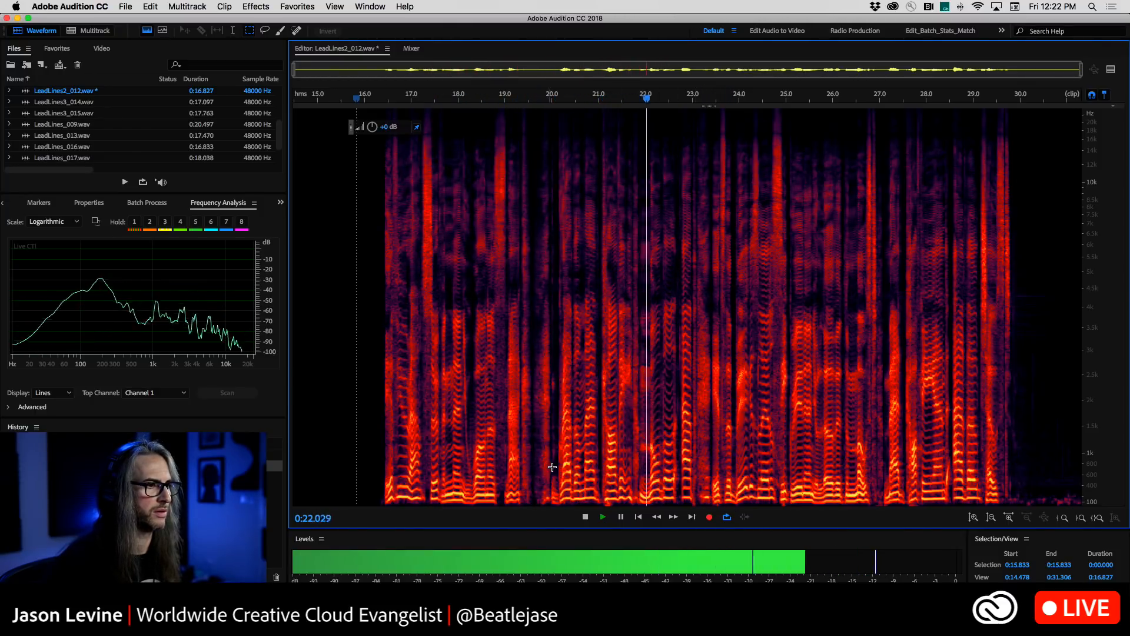
{"action": "key", "text": "space"}
Find the off-pitch vocal note near 0:22.8 by ear, time-select it from 0:22.743 to 0:22.990 and play the selection
{"action": "left_click", "coordinate": [675, 366]}
{"action": "key", "text": "space"}
{"action": "key", "text": "space"}
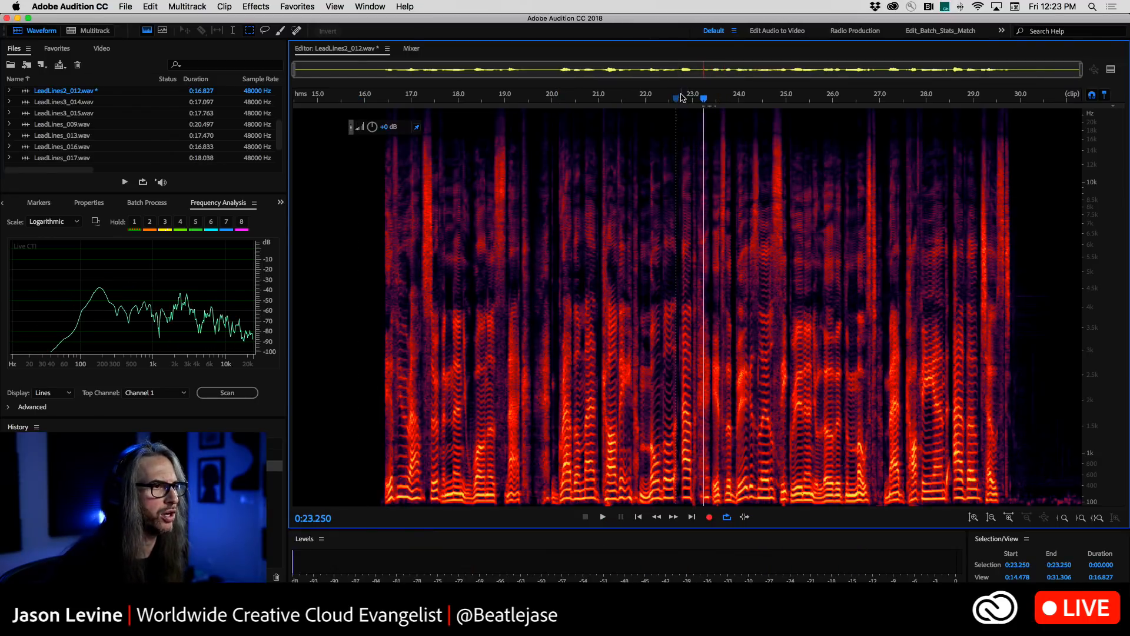
{"action": "left_click_drag", "start_coordinate": [664, 101], "coordinate": [764, 103]}
{"action": "left_click", "coordinate": [541, 111]}
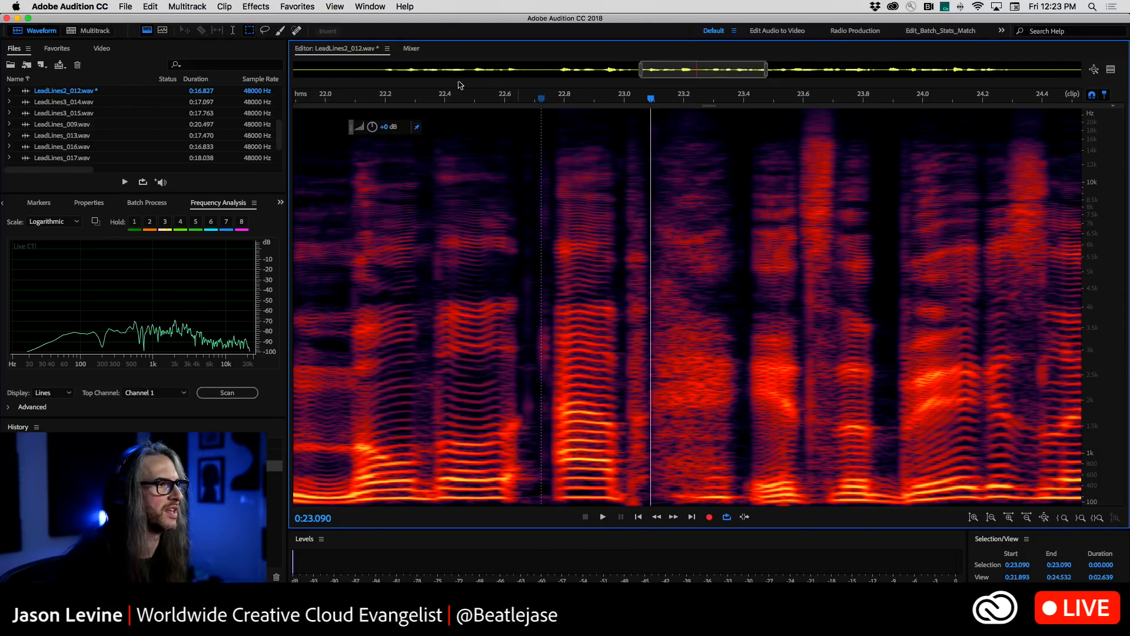
{"action": "left_click", "coordinate": [233, 32]}
{"action": "left_click_drag", "start_coordinate": [620, 306], "coordinate": [547, 343]}
{"action": "key", "text": "space"}
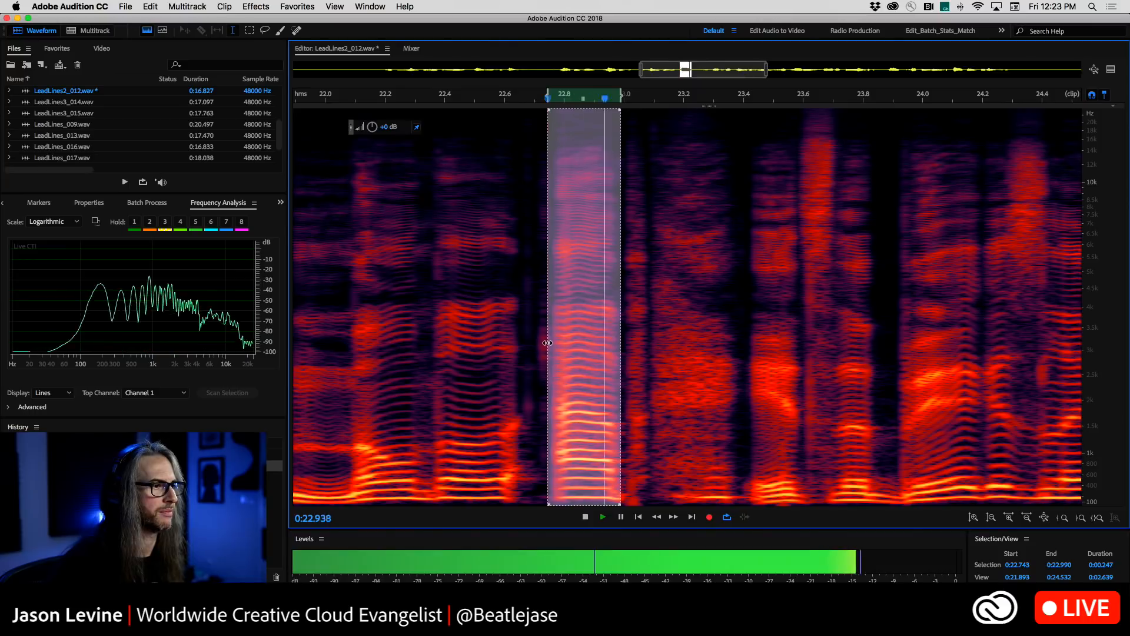
Open the Stretch and Pitch effect on the selected note, using the iZotope Radius algorithm with Stretch set to 100%
{"action": "left_click", "coordinate": [264, 5]}
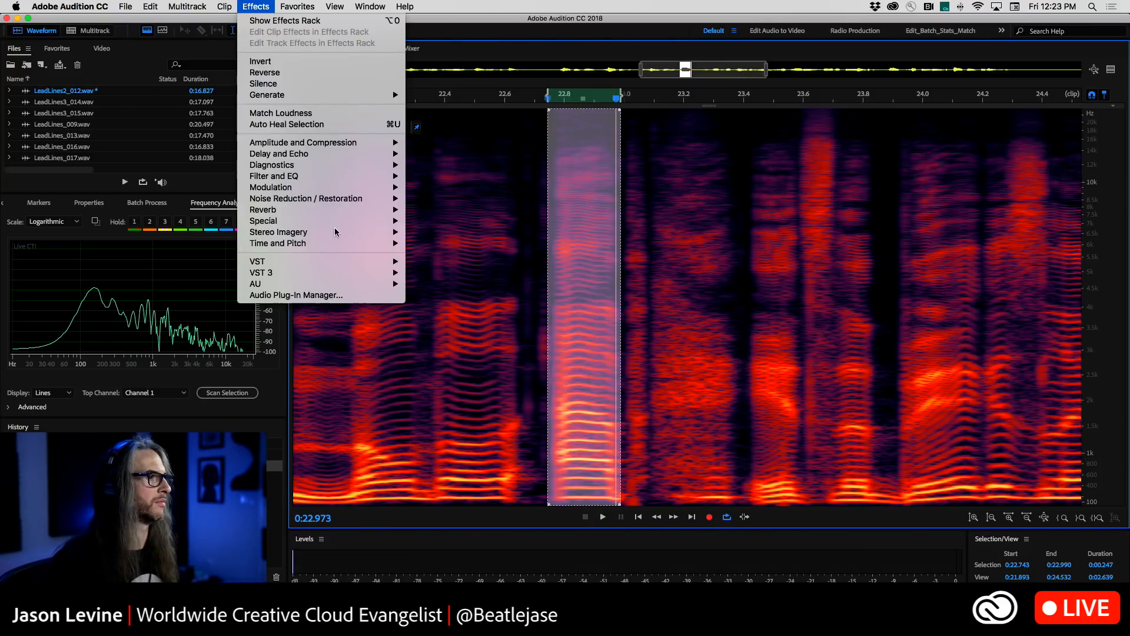
{"action": "mouse_move", "coordinate": [377, 243]}
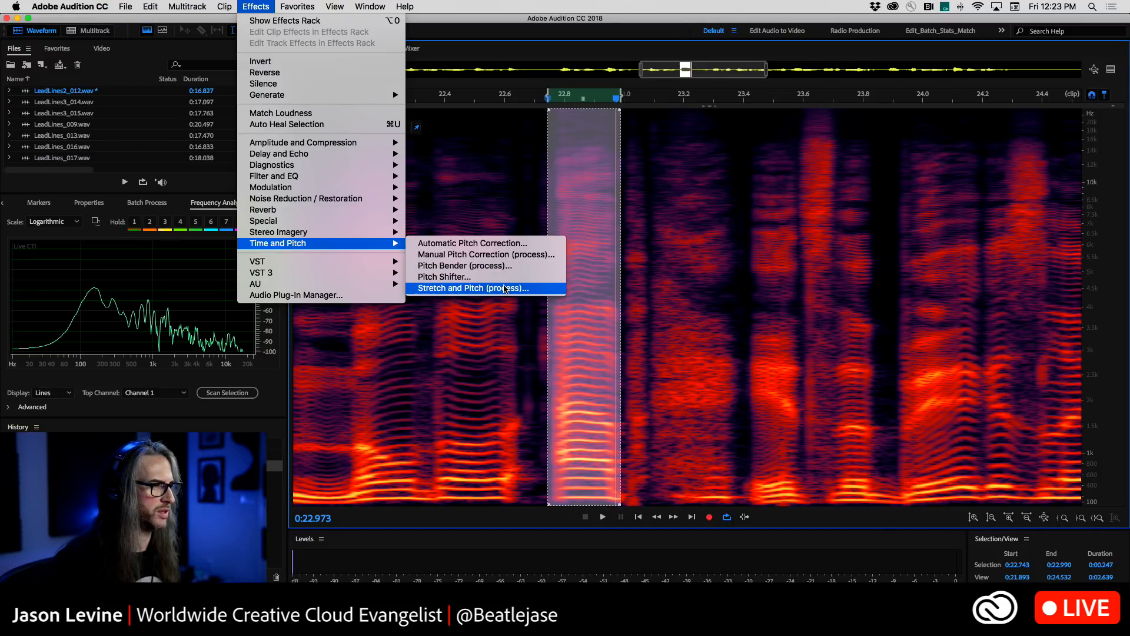
{"action": "left_click", "coordinate": [504, 288]}
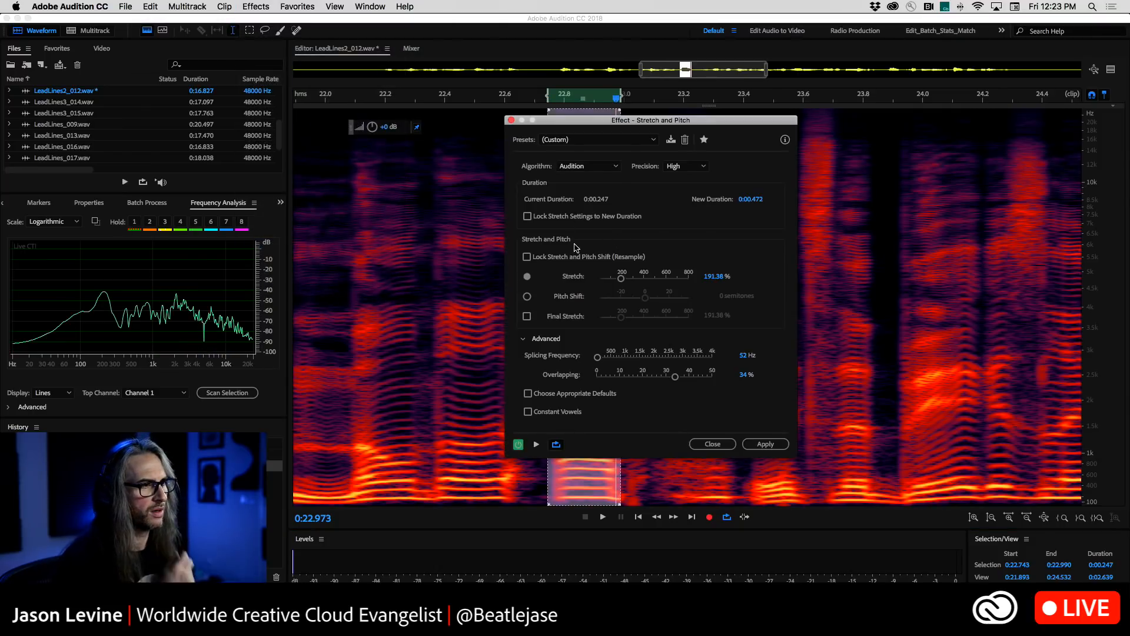
{"action": "left_click", "coordinate": [594, 168]}
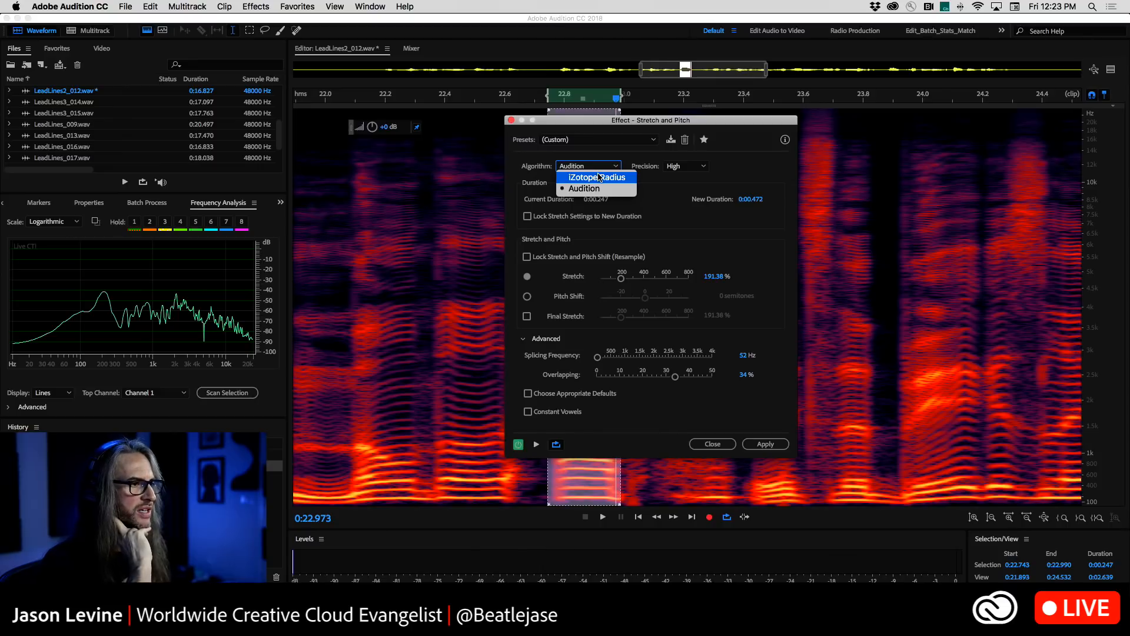
{"action": "left_click", "coordinate": [599, 177]}
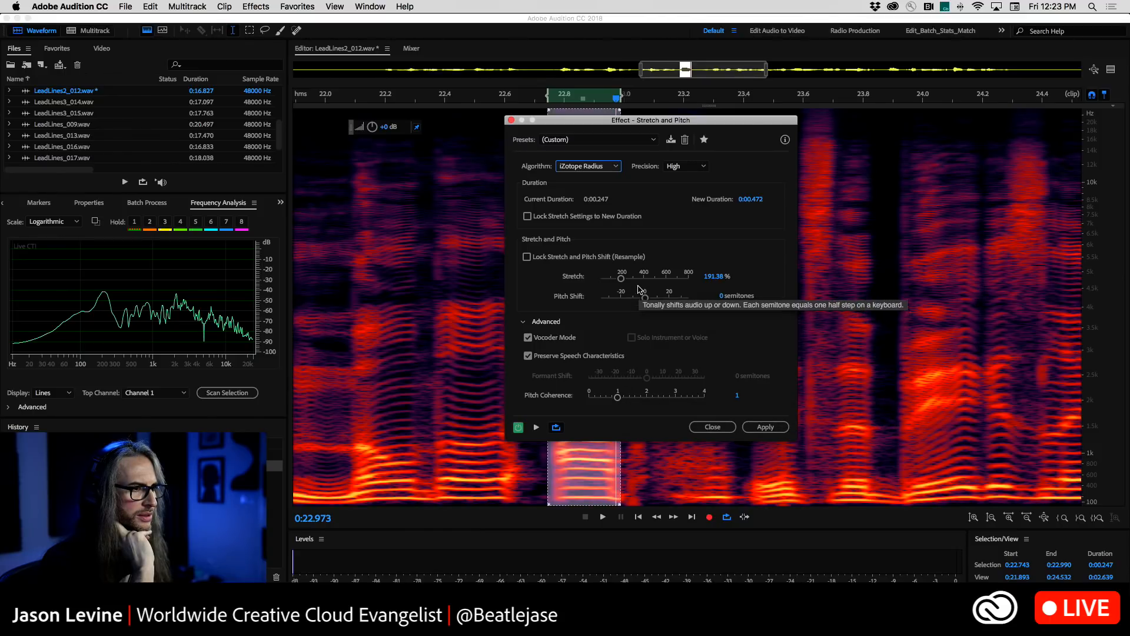
{"action": "left_click_drag", "start_coordinate": [621, 280], "coordinate": [600, 282]}
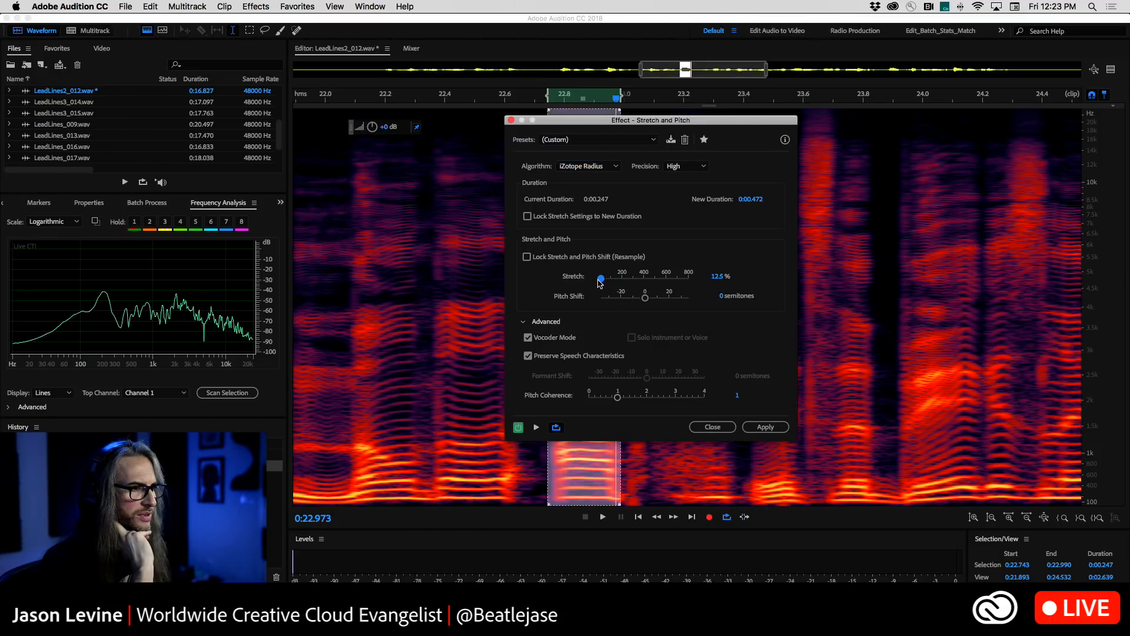
{"action": "left_click", "coordinate": [720, 277]}
{"action": "type", "text": "1"}
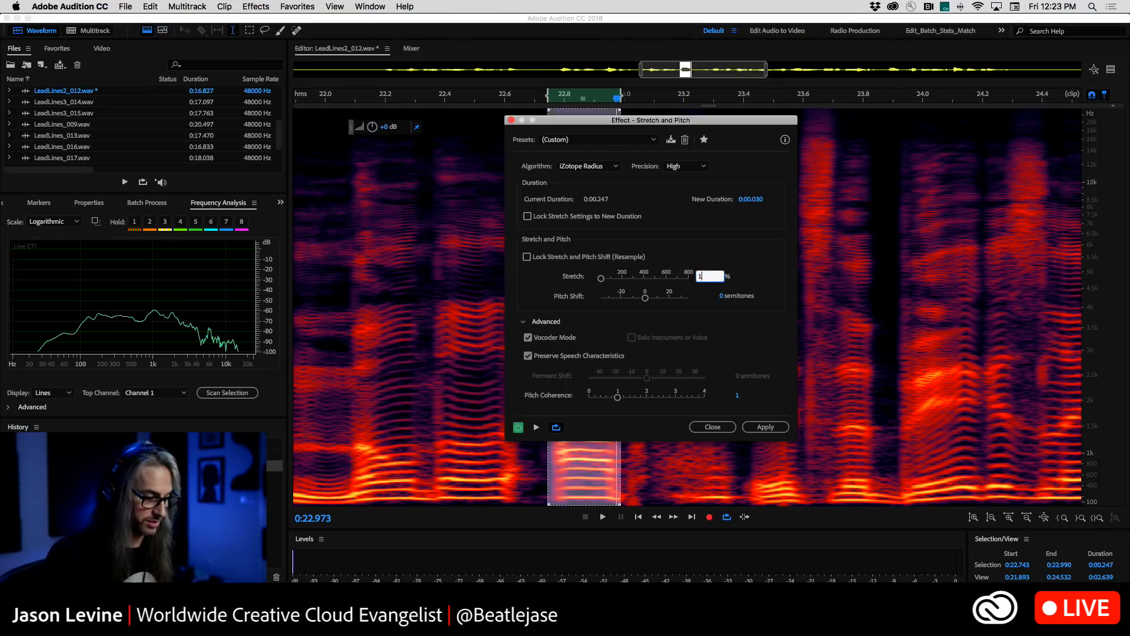
{"action": "type", "text": "00"}
{"action": "key", "text": "Return"}
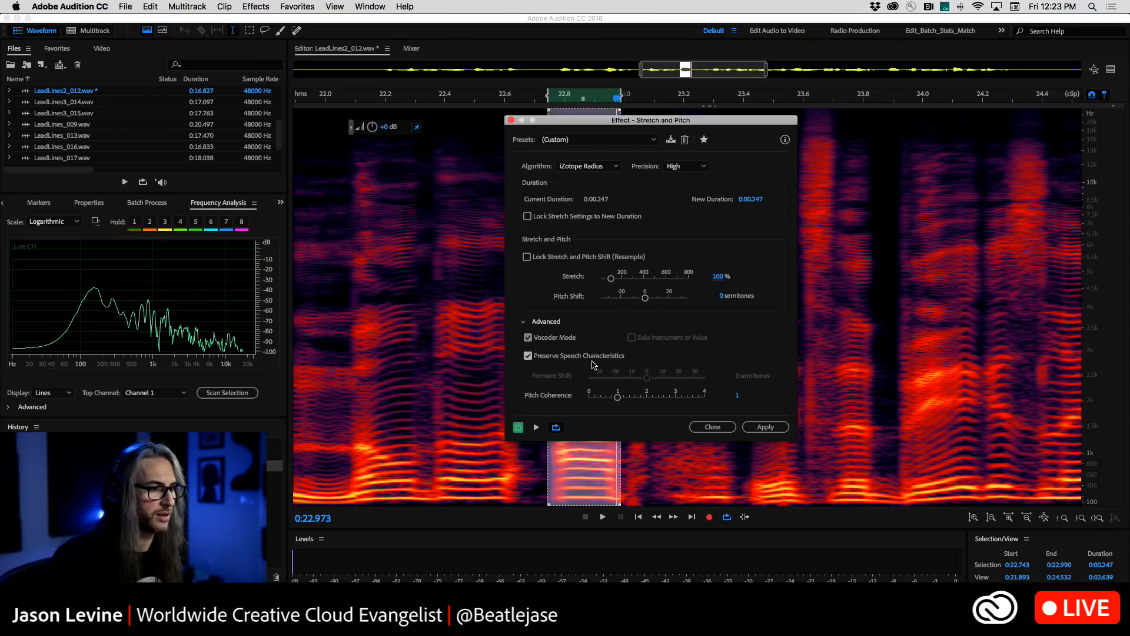
Set the Pitch Shift to -1.12 semitones while previewing, compare with the effect bypassed, and apply it to the note
{"action": "key", "text": "space"}
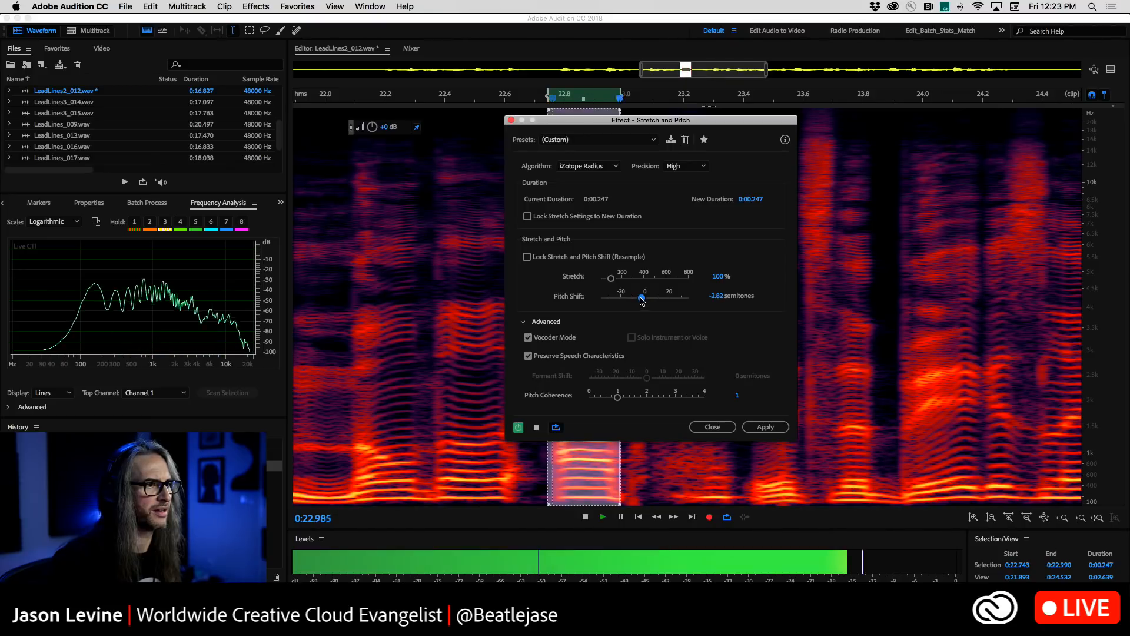
{"action": "left_click_drag", "start_coordinate": [641, 301], "coordinate": [643, 301]}
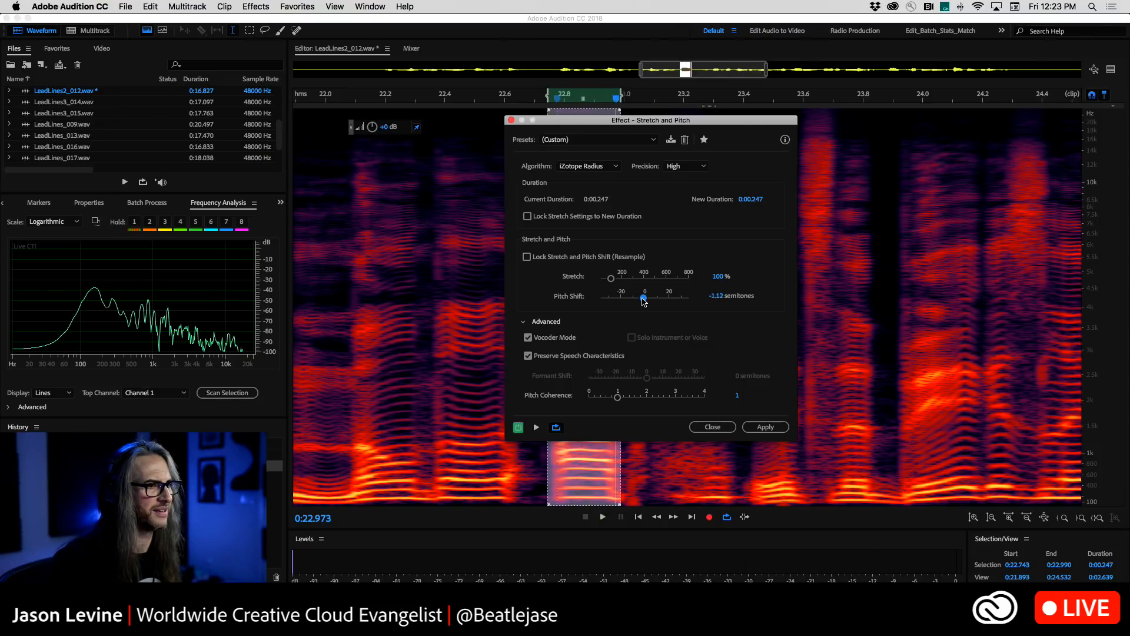
{"action": "left_click_drag", "start_coordinate": [643, 299], "coordinate": [642, 299]}
{"action": "key", "text": "space"}
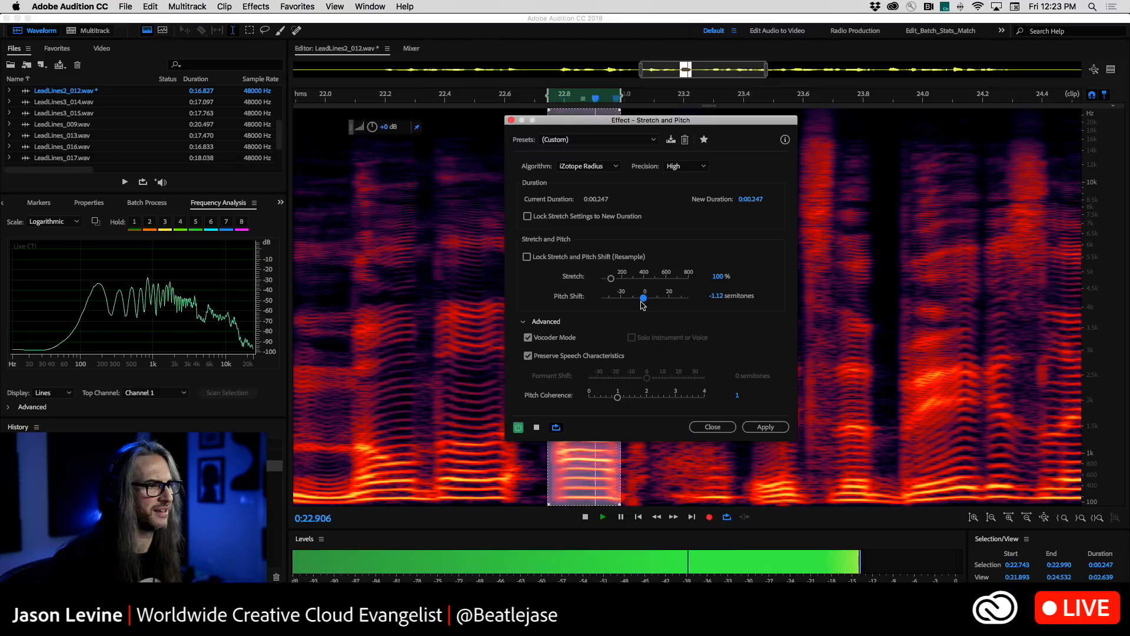
{"action": "key", "text": "space"}
{"action": "key", "text": "space"}
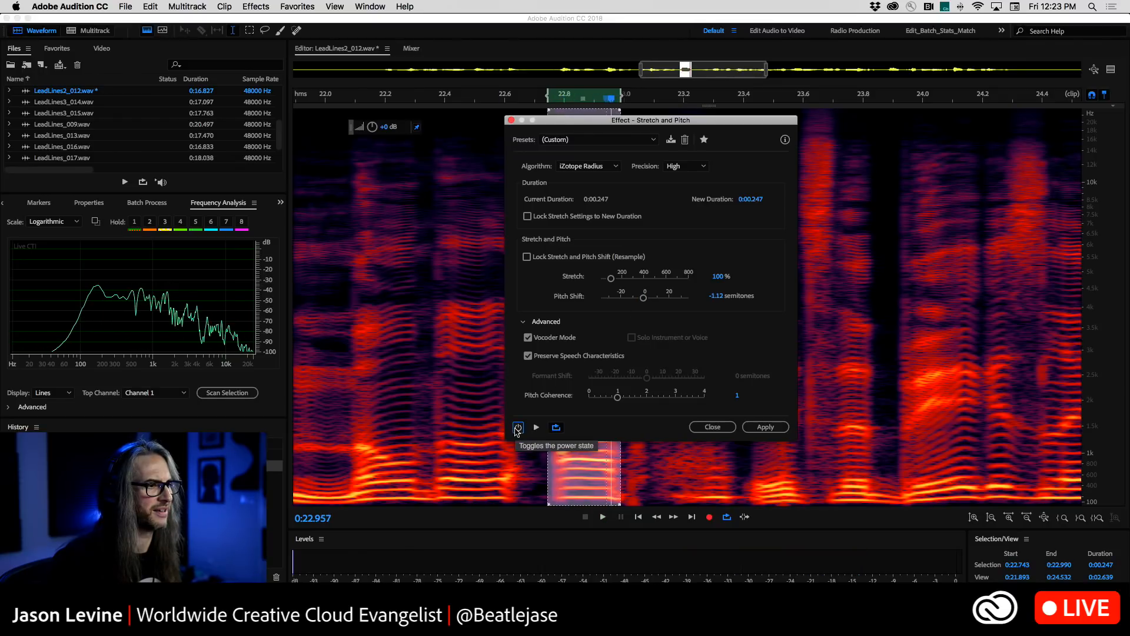
{"action": "key", "text": "space"}
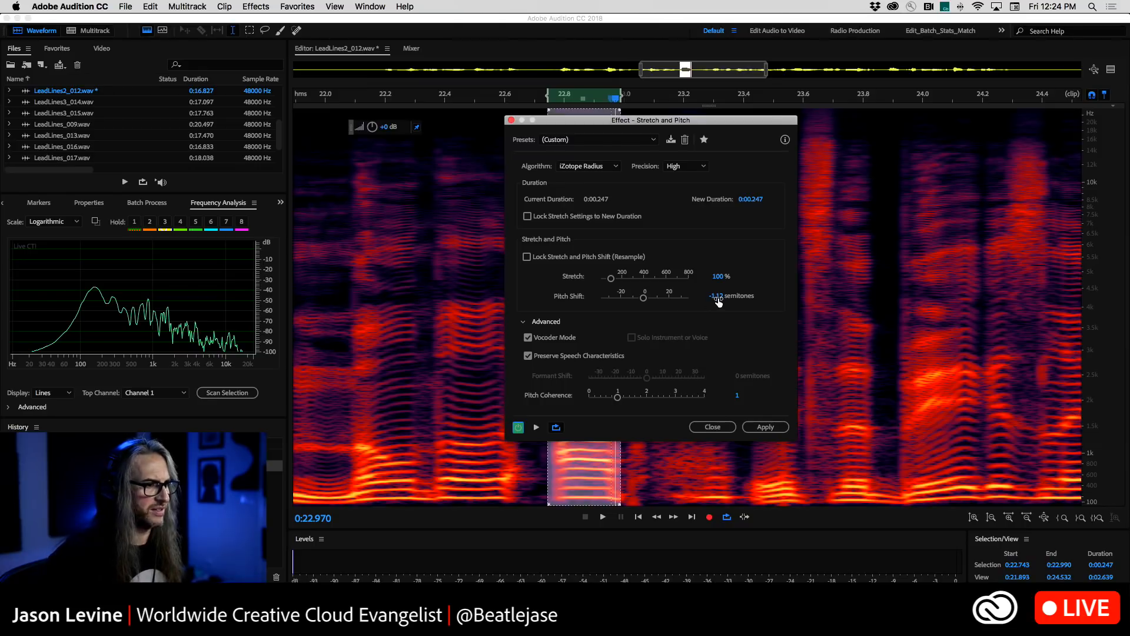
{"action": "left_click", "coordinate": [769, 429]}
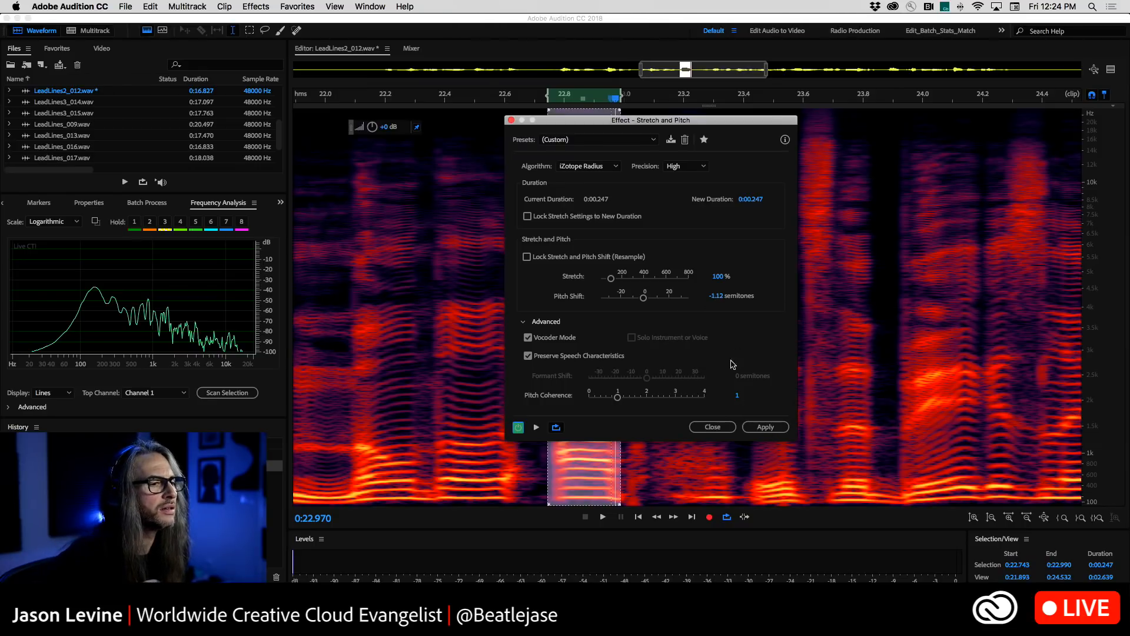
{"action": "left_click", "coordinate": [765, 428]}
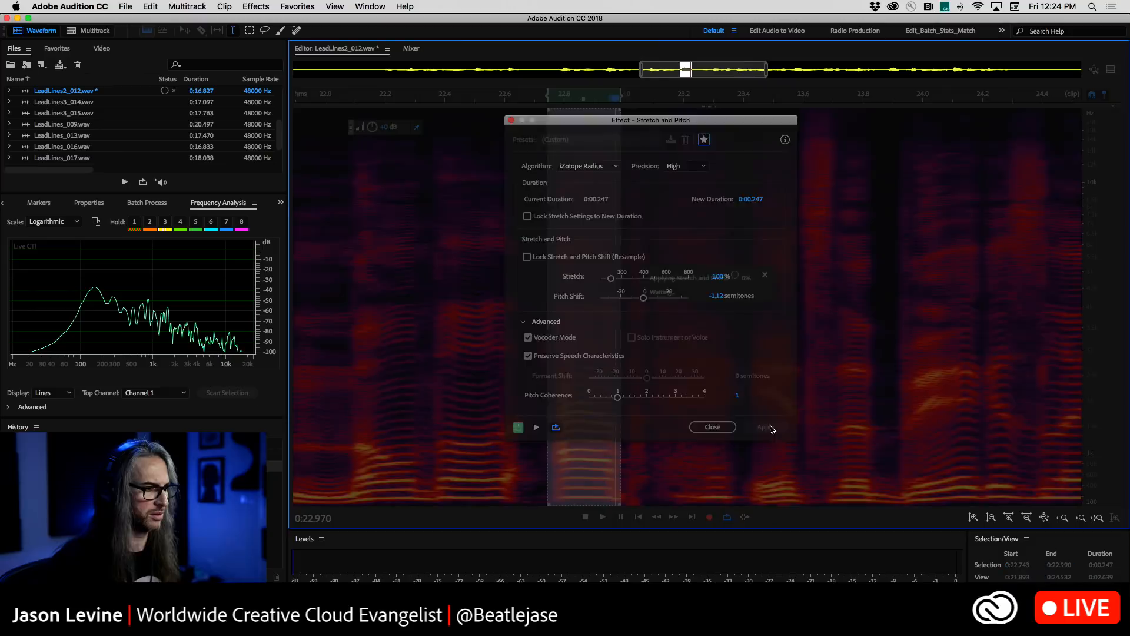
Listen to the pitch-shifted note within its phrase, starting from 0:22.060, 0:20.439 and 0:20.860
{"action": "left_click", "coordinate": [344, 200]}
{"action": "key", "text": "space"}
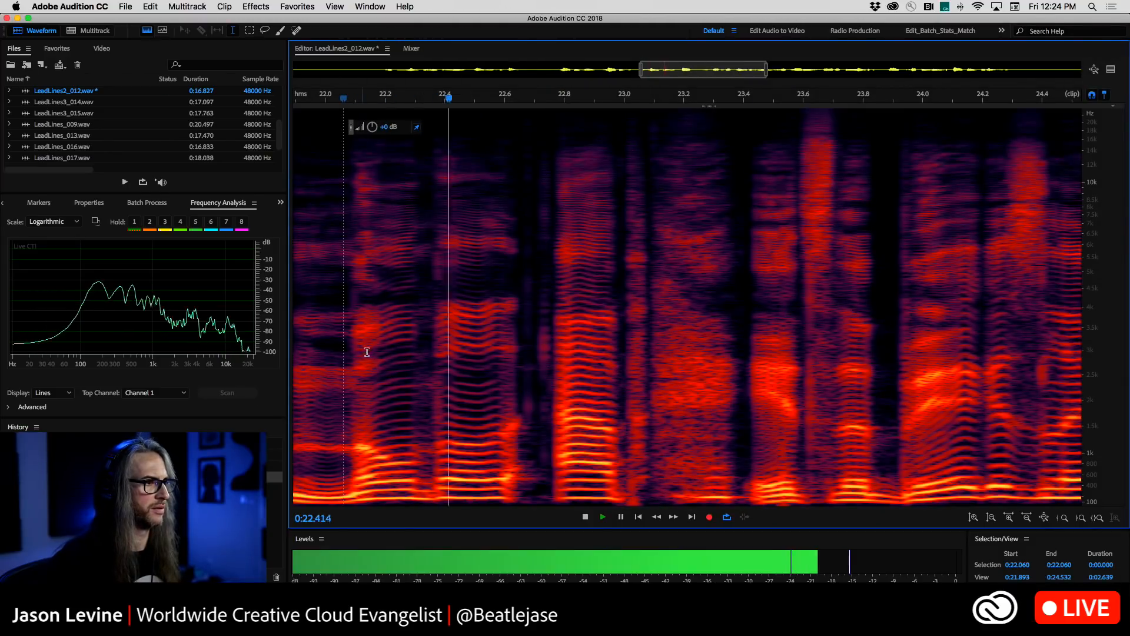
{"action": "scroll", "coordinate": [335, 307], "scroll_direction": "left", "scroll_amount": 5}
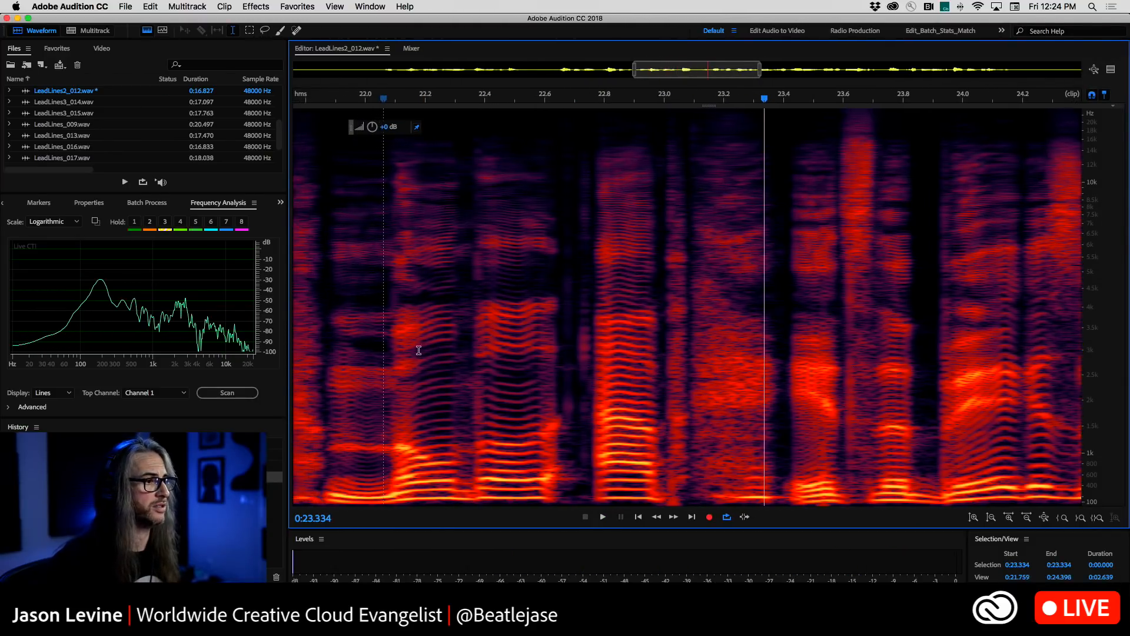
{"action": "scroll", "coordinate": [365, 295], "scroll_direction": "left", "scroll_amount": 12}
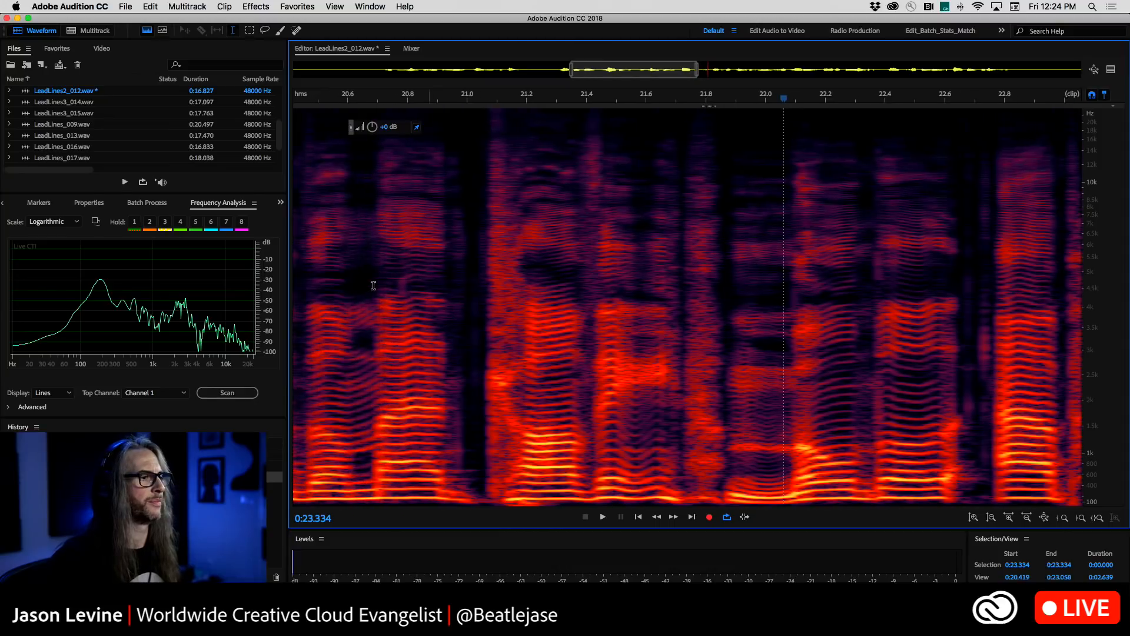
{"action": "left_click", "coordinate": [374, 285]}
{"action": "left_click", "coordinate": [355, 276]}
{"action": "key", "text": "space"}
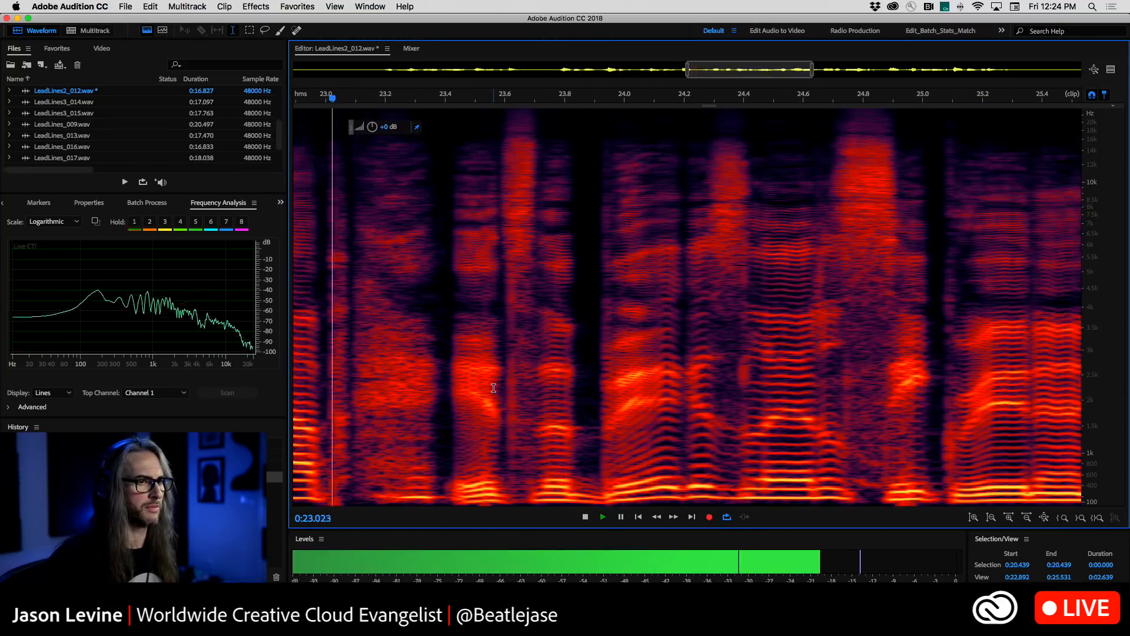
{"action": "key", "text": "space"}
{"action": "scroll", "coordinate": [503, 411], "scroll_direction": "down", "scroll_amount": 6}
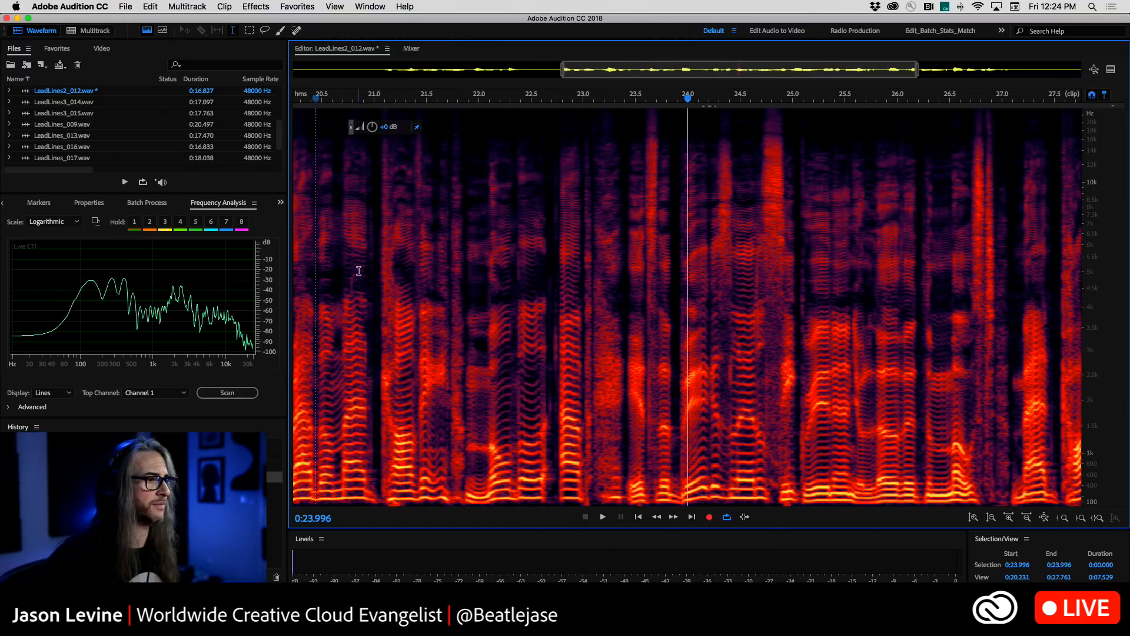
{"action": "left_click", "coordinate": [358, 271]}
{"action": "key", "text": "space"}
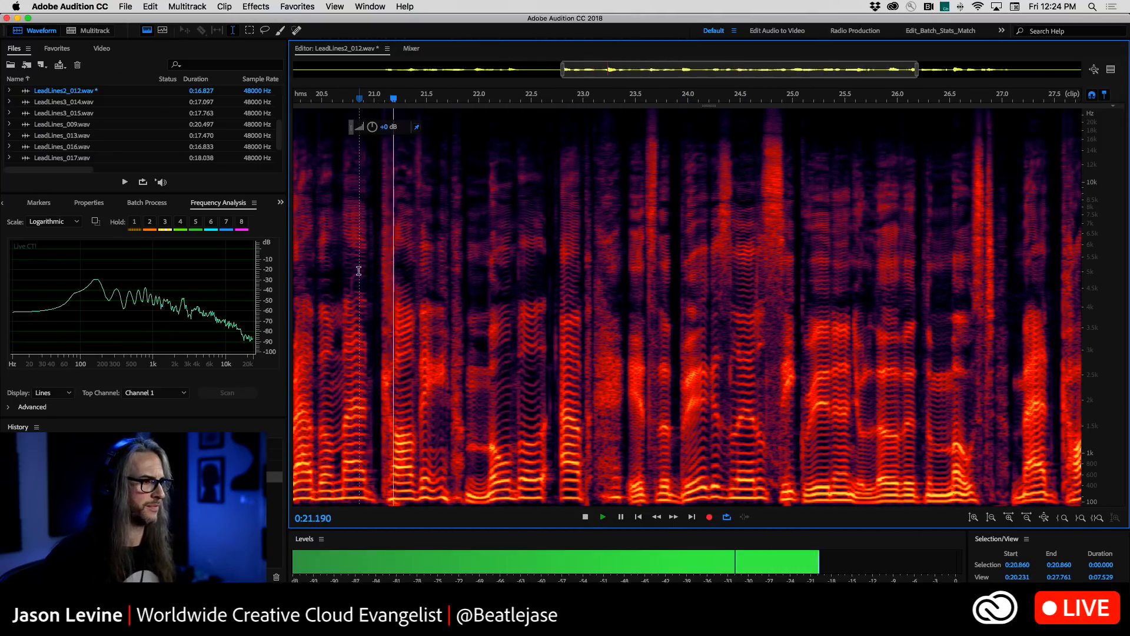
{"action": "key", "text": "space"}
{"action": "scroll", "coordinate": [353, 269], "scroll_direction": "left", "scroll_amount": 5}
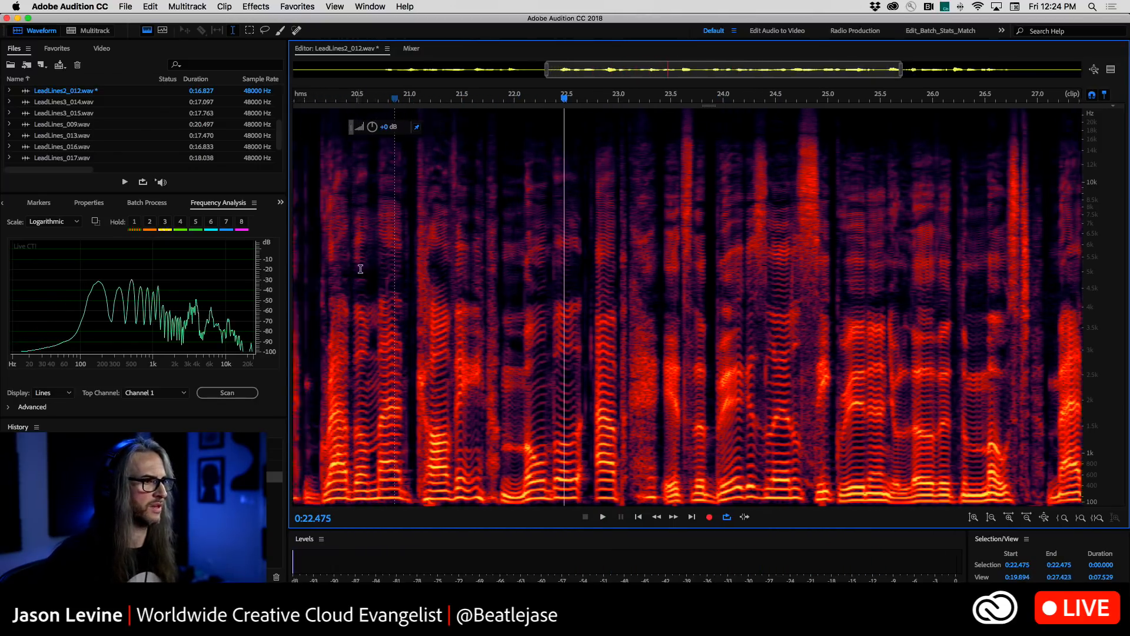
Listen to the pitch-corrected LeadLines2 vocal in its wider context, playing from 0:16.423 to about 0:24.4
{"action": "scroll", "coordinate": [372, 270], "scroll_direction": "left", "scroll_amount": 6}
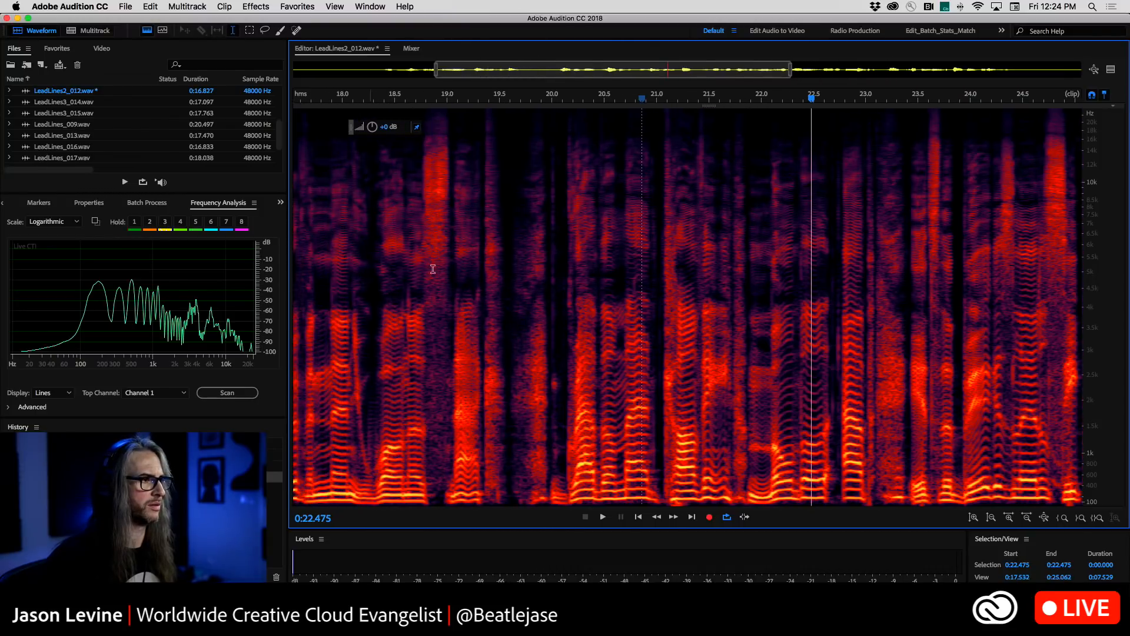
{"action": "left_click", "coordinate": [404, 265]}
{"action": "key", "text": "space"}
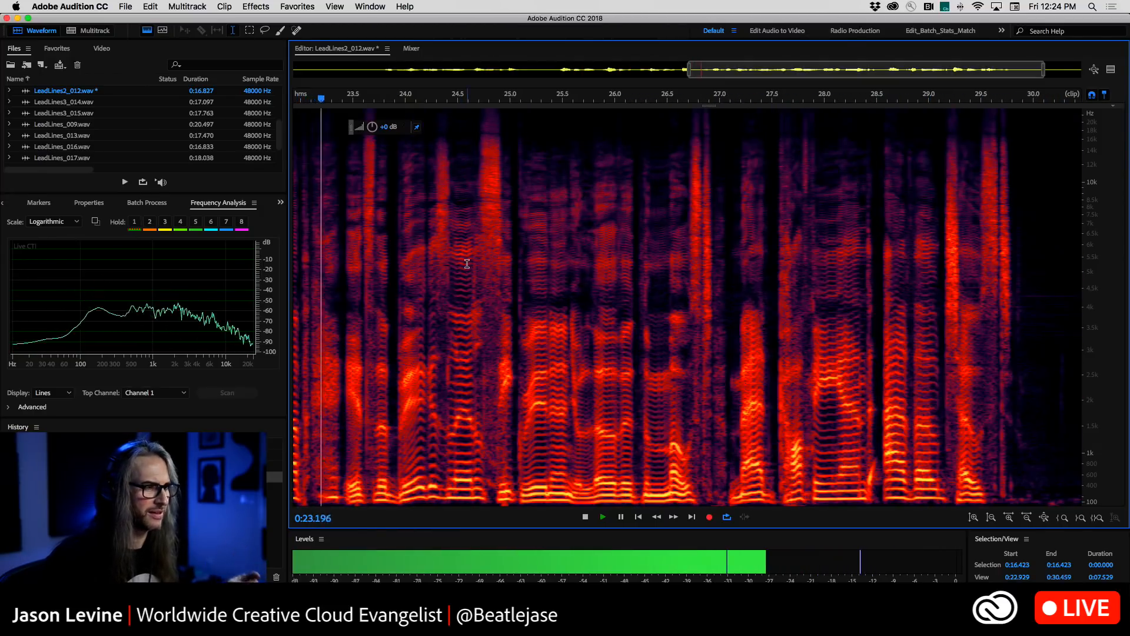
{"action": "key", "text": "space"}
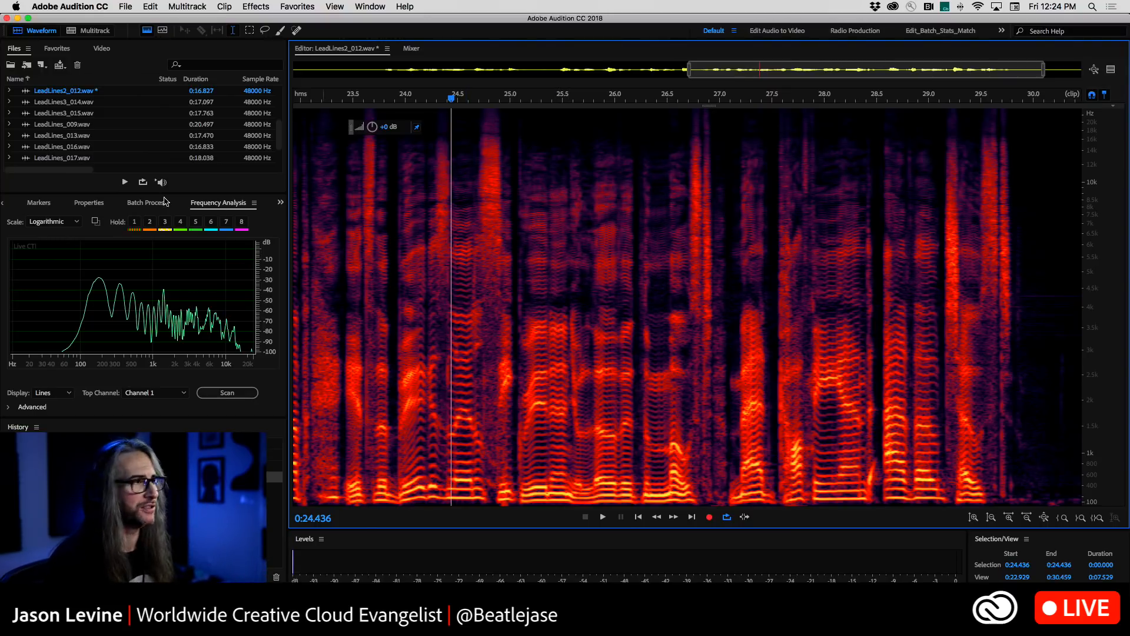
Save the pitch-corrected LeadLines2_012.wav file
{"action": "left_click", "coordinate": [150, 7]}
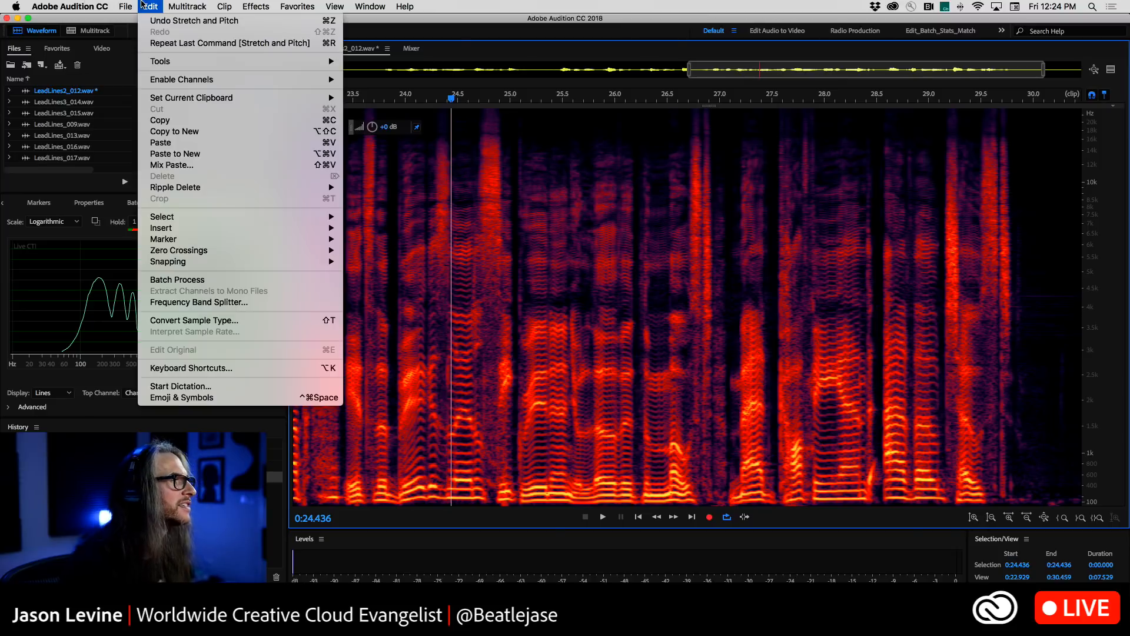
{"action": "mouse_move", "coordinate": [124, 6]}
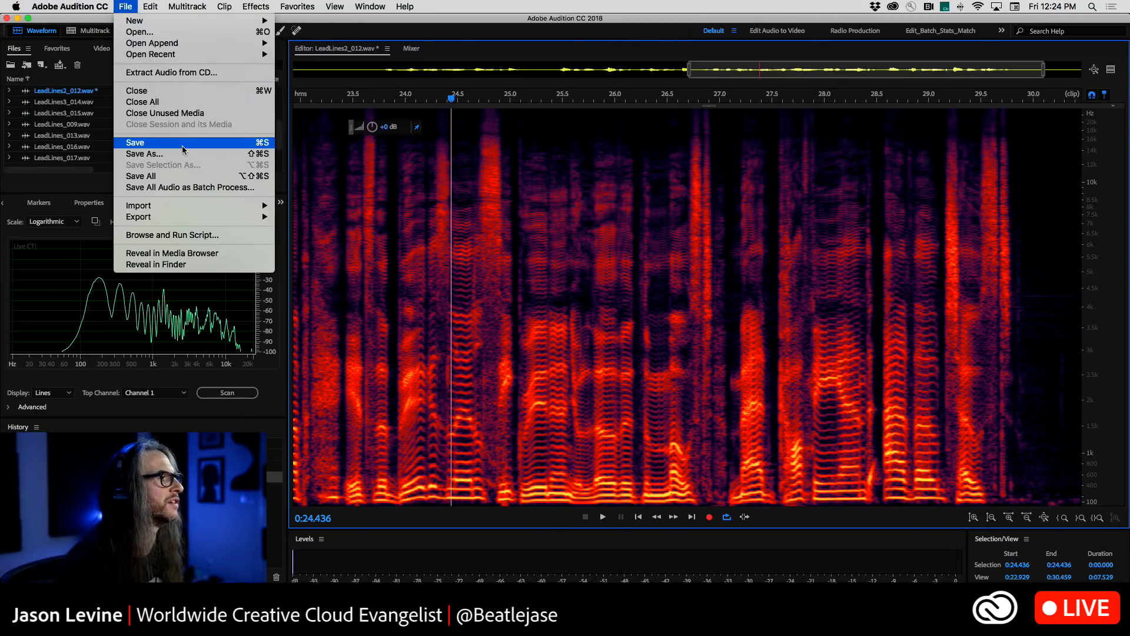
{"action": "left_click", "coordinate": [262, 142]}
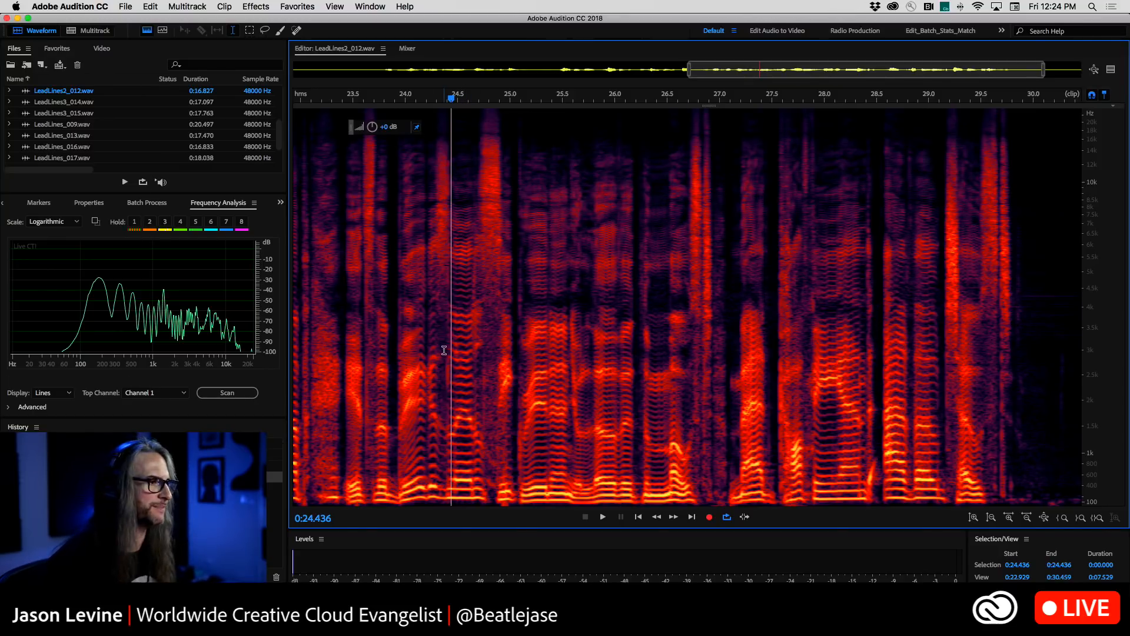
Listen to the end of the LeadLines2 vocal, starting from 0:24.436, 0:26.483 and 0:27.122
{"action": "key", "text": "space"}
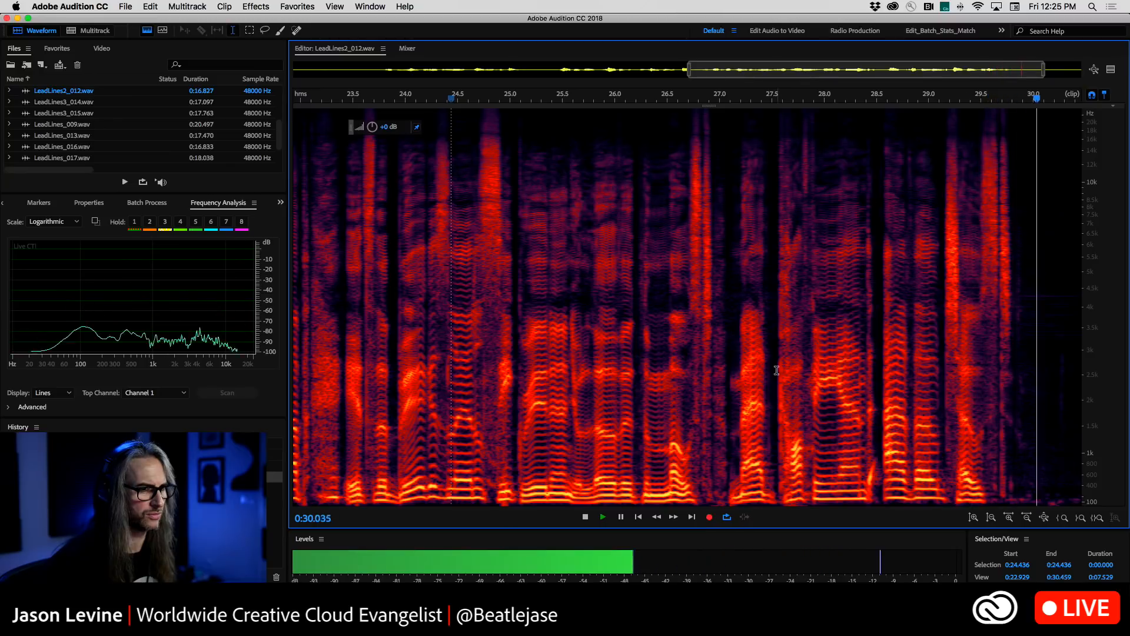
{"action": "key", "text": "space"}
{"action": "left_click", "coordinate": [665, 281]}
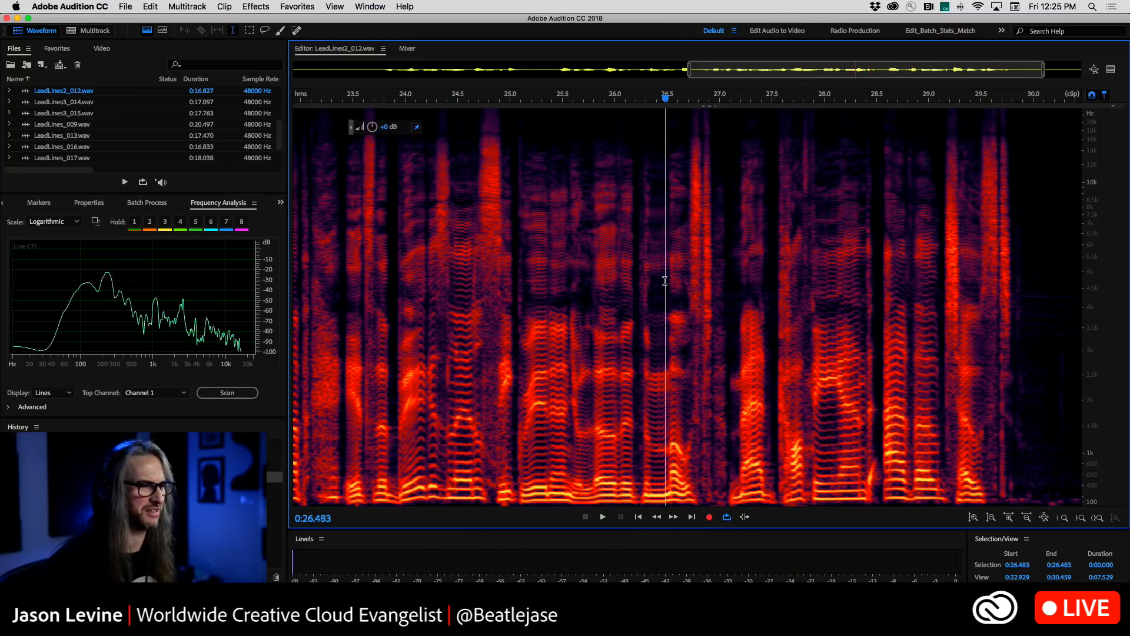
{"action": "key", "text": "space"}
{"action": "left_click", "coordinate": [732, 338]}
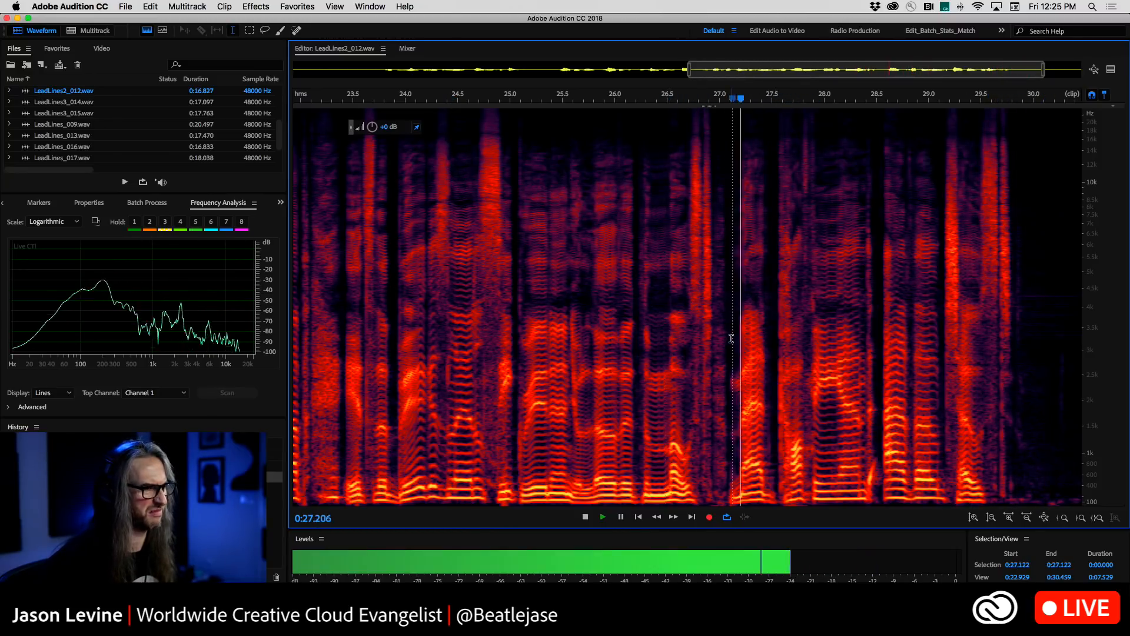
Time-select the word from 0:27.082 to 0:27.538 in LeadLines2_012 and play the selection
{"action": "key", "text": "space"}
{"action": "left_click_drag", "start_coordinate": [730, 337], "coordinate": [775, 361]}
{"action": "key", "text": "space"}
{"action": "key", "text": "space"}
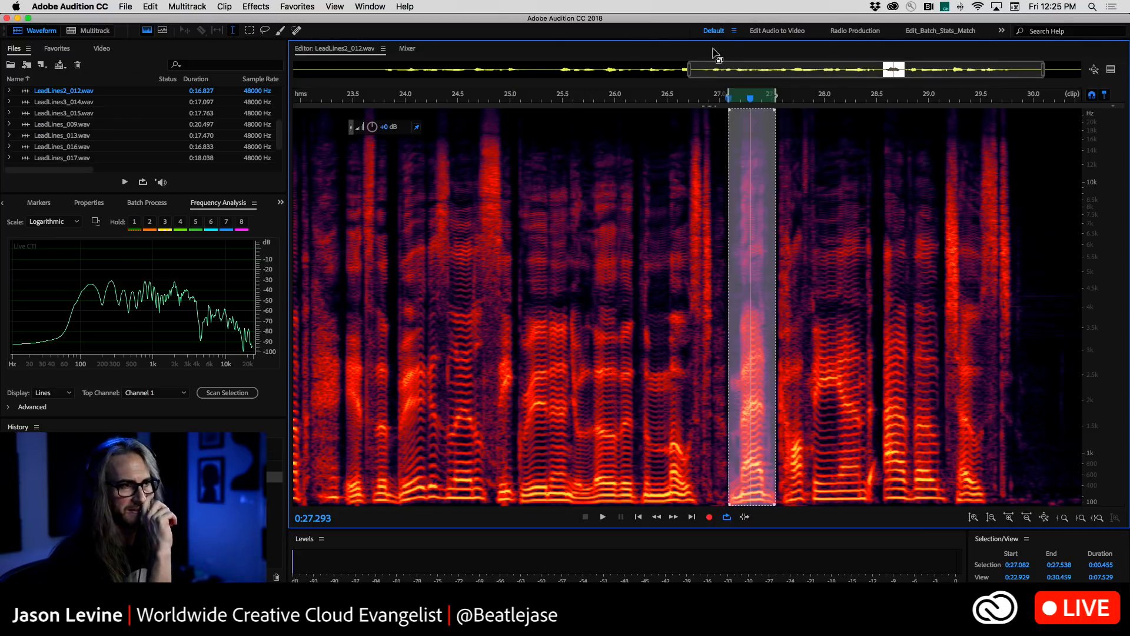
Listen to the phrase around that word again, playing from 0:25.044 to about 0:28.4
{"action": "left_click_drag", "start_coordinate": [689, 69], "coordinate": [457, 69]}
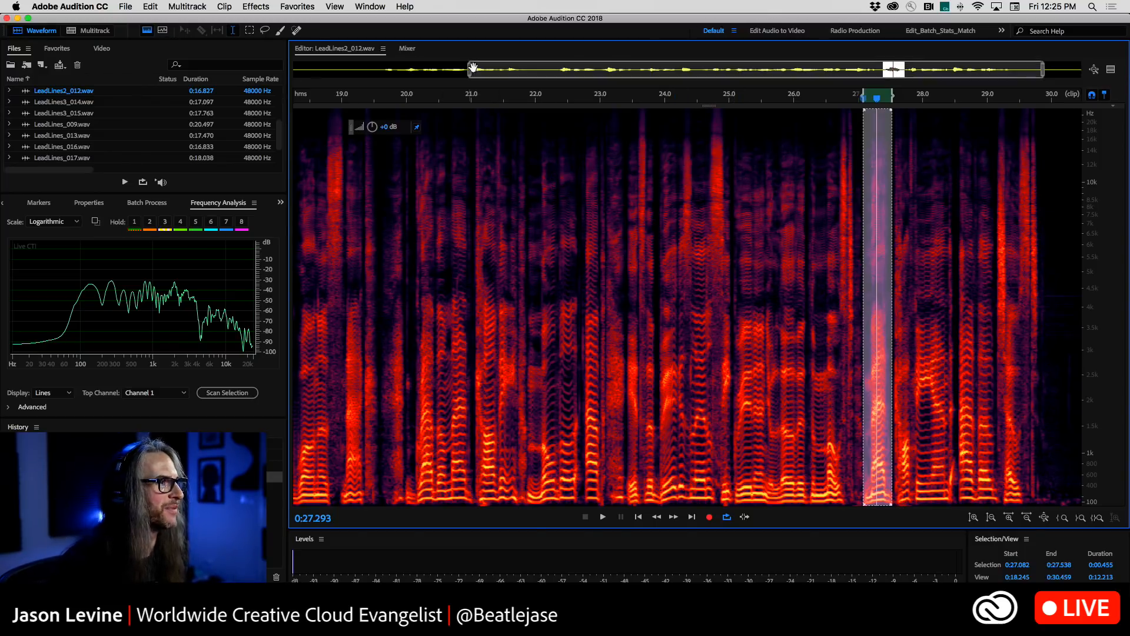
{"action": "left_click", "coordinate": [760, 371]}
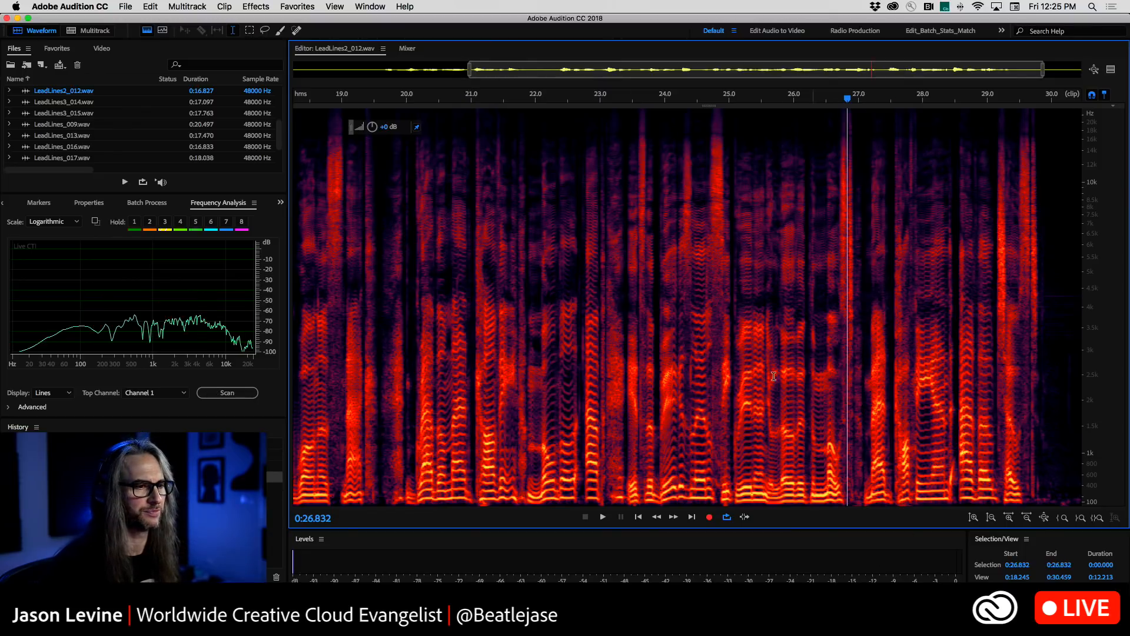
{"action": "left_click", "coordinate": [732, 357]}
{"action": "key", "text": "space"}
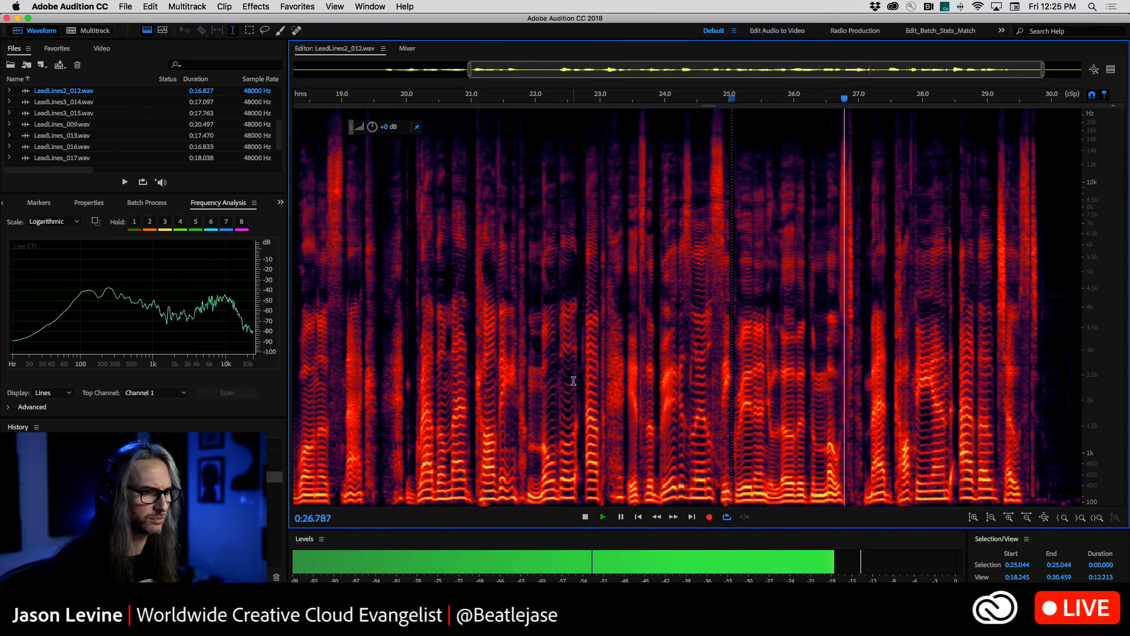
{"action": "key", "text": "space"}
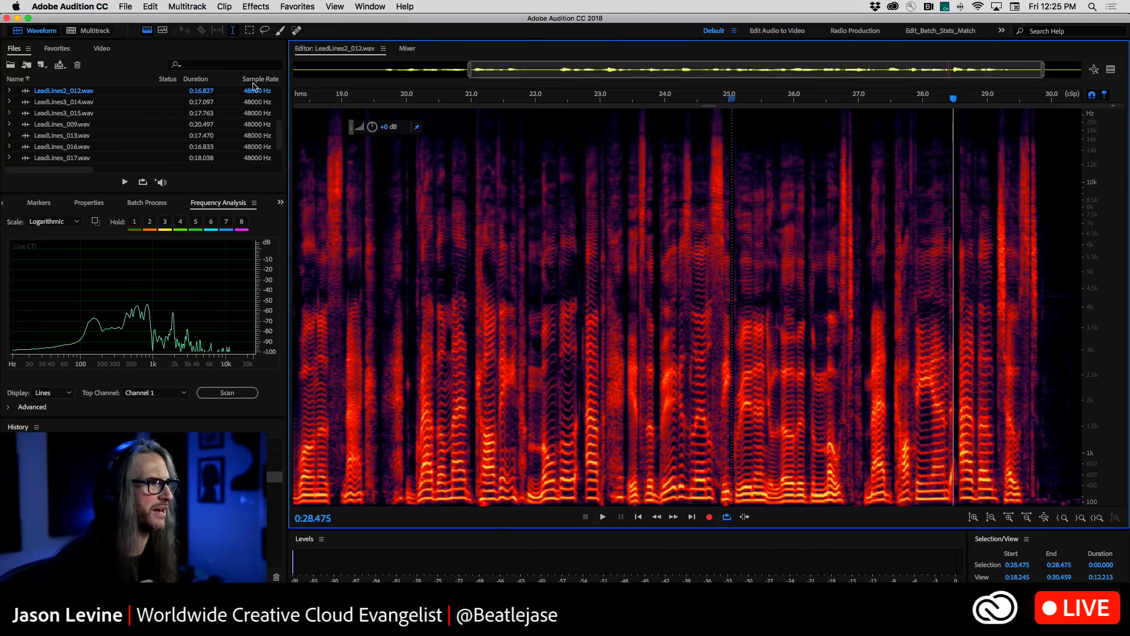
Return to the MadCoffee multitrack session and unsolo LeadLines2 and LeadLines3, leaving only LeadLines soloed
{"action": "left_click", "coordinate": [81, 34]}
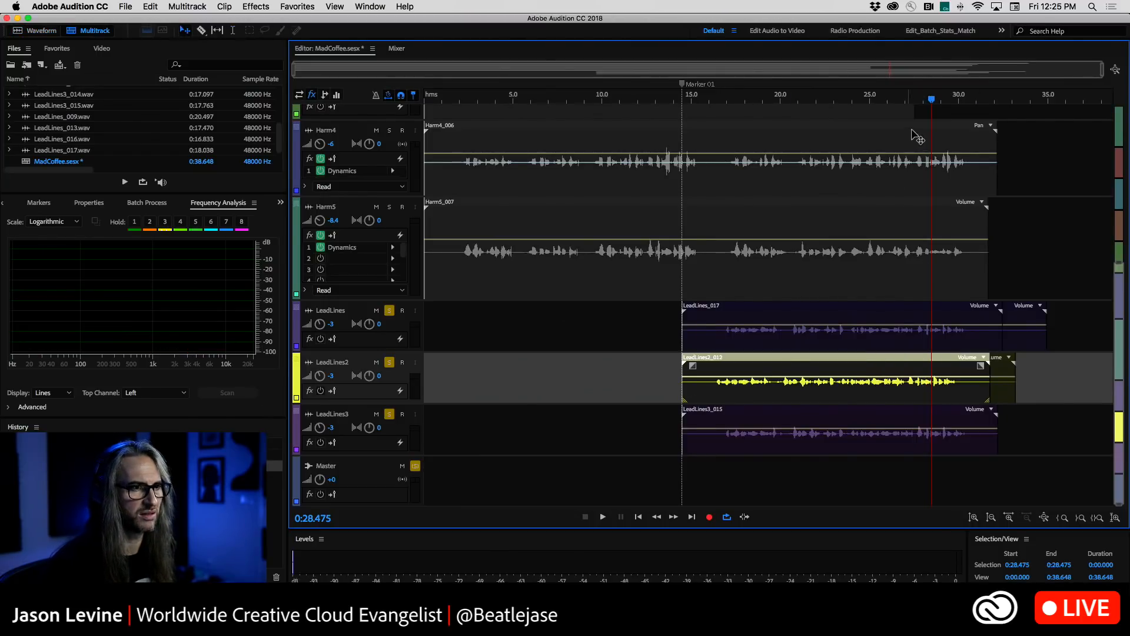
{"action": "left_click_drag", "start_coordinate": [935, 102], "coordinate": [917, 100]}
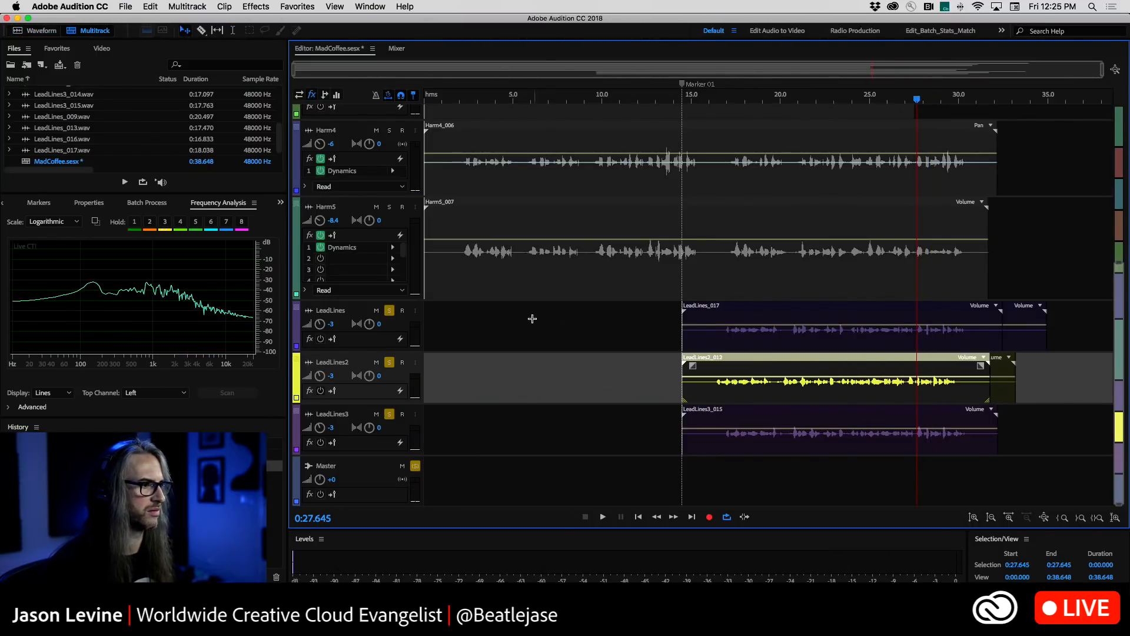
{"action": "left_click", "coordinate": [389, 414]}
{"action": "left_click", "coordinate": [389, 362]}
Turn off audio playback while scrubbing in the Playback preferences
{"action": "left_click", "coordinate": [76, 6]}
{"action": "mouse_move", "coordinate": [97, 39]}
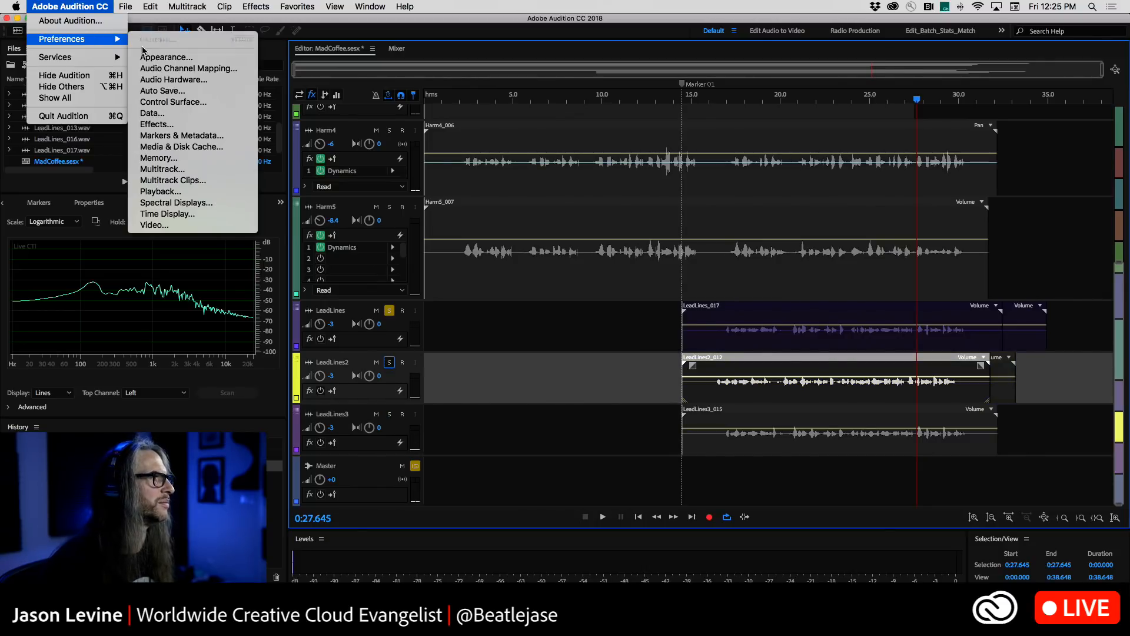
{"action": "left_click", "coordinate": [178, 40]}
{"action": "left_click", "coordinate": [433, 285]}
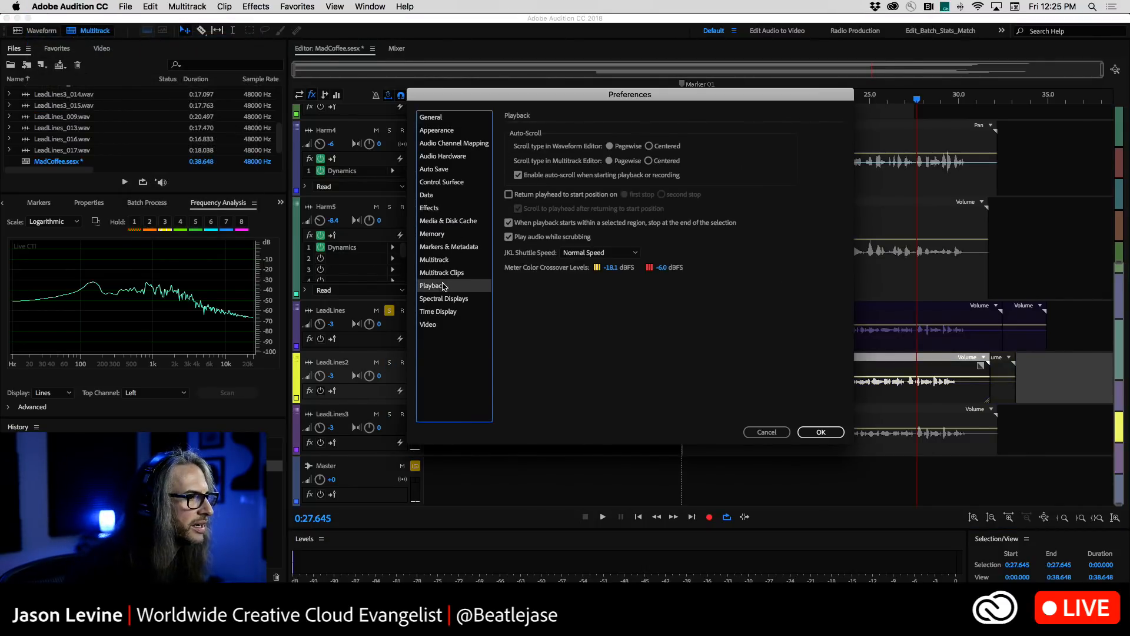
{"action": "left_click", "coordinate": [509, 236]}
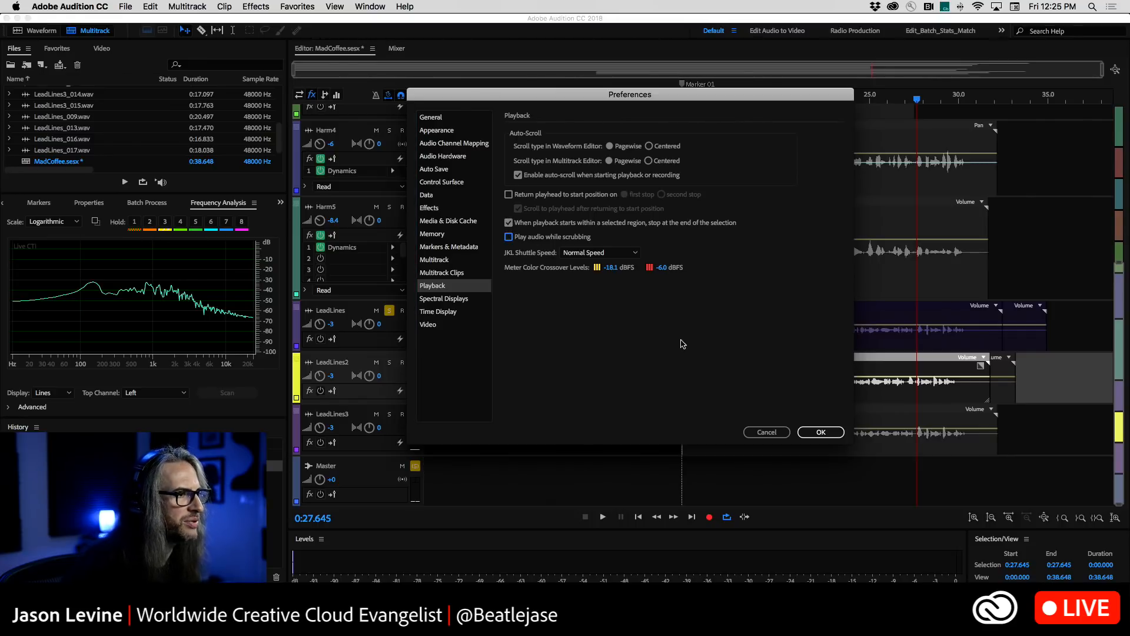
{"action": "left_click", "coordinate": [821, 433]}
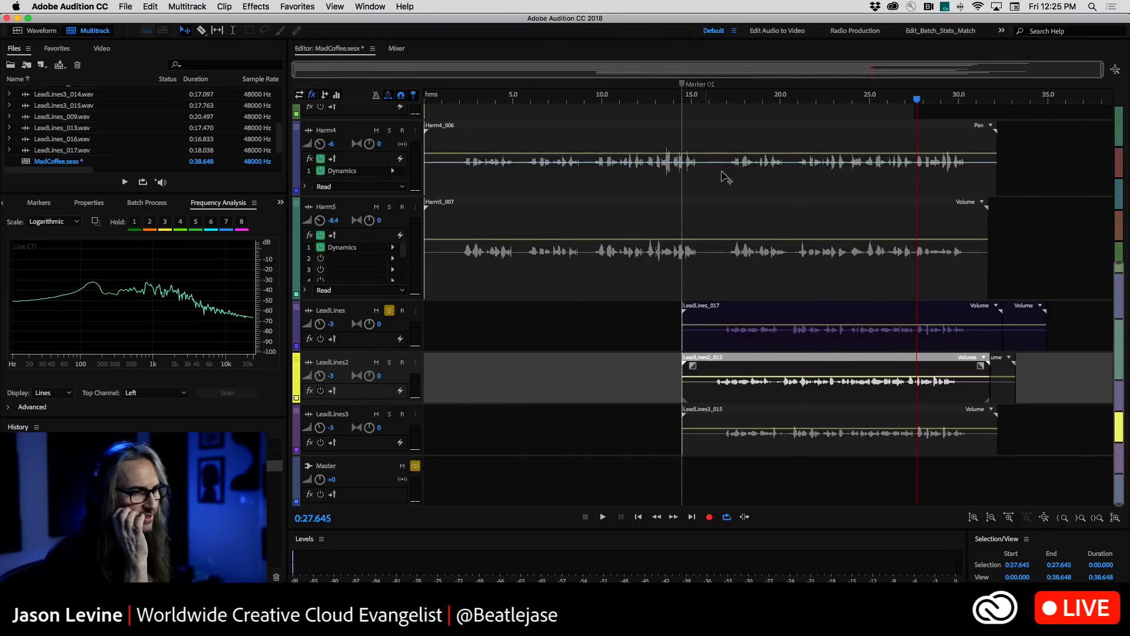
Play the soloed LeadLines track from 0:25.957, open its LeadLines_017 clip in the Waveform Editor and play from 0:27.646
{"action": "left_click", "coordinate": [886, 97]}
{"action": "key", "text": "space"}
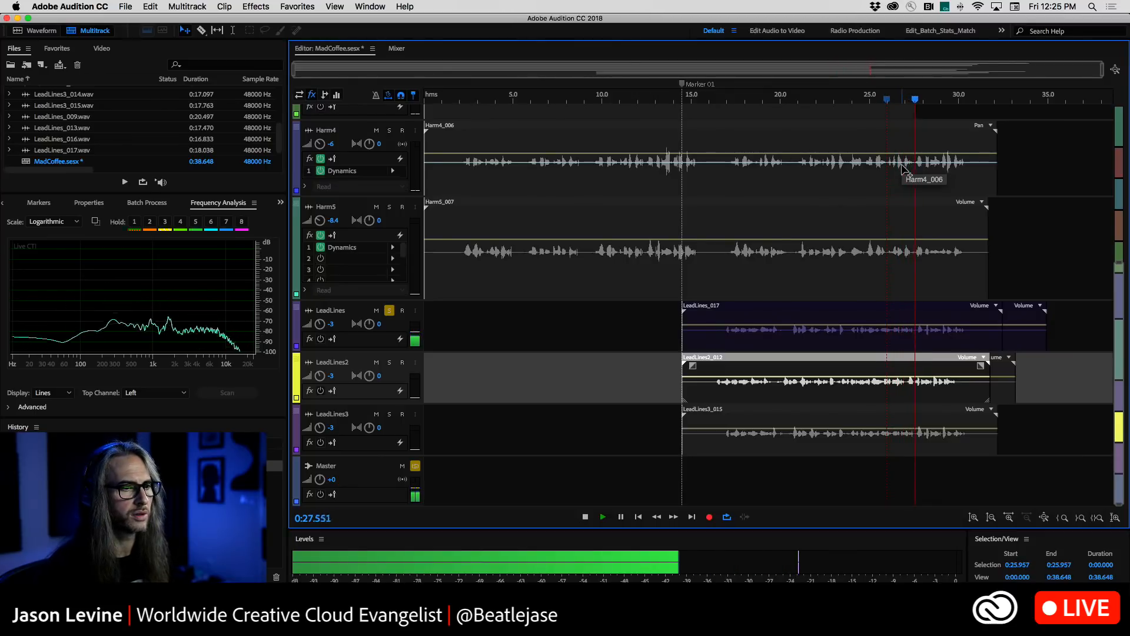
{"action": "key", "text": "space"}
{"action": "double_click", "coordinate": [918, 340]}
{"action": "key", "text": "space"}
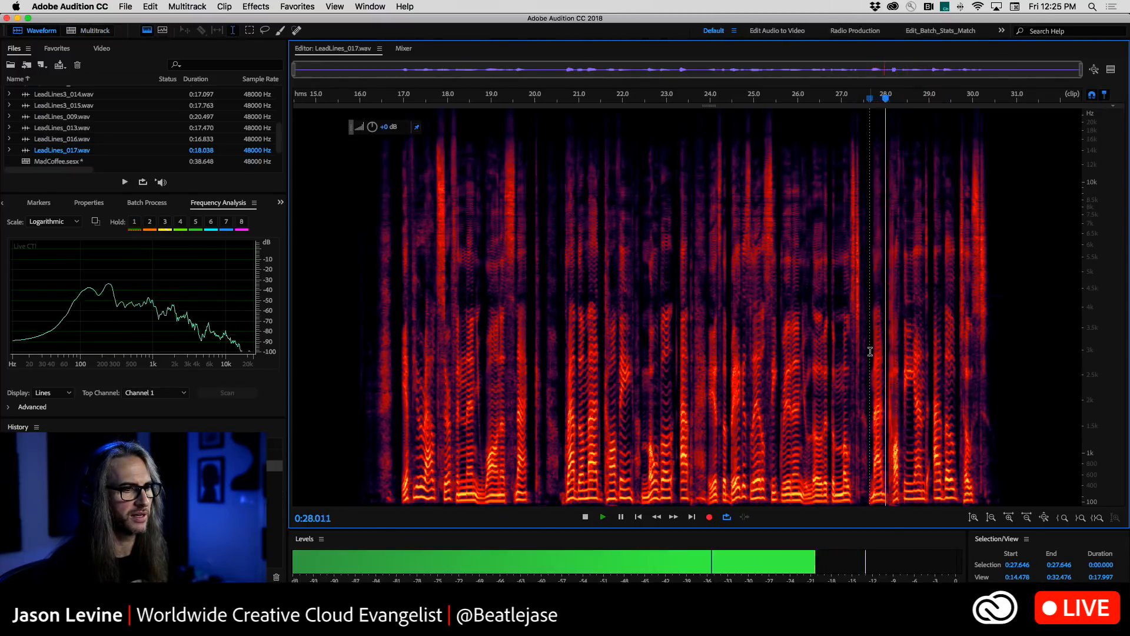
{"action": "key", "text": "super+a"}
{"action": "key", "text": "space"}
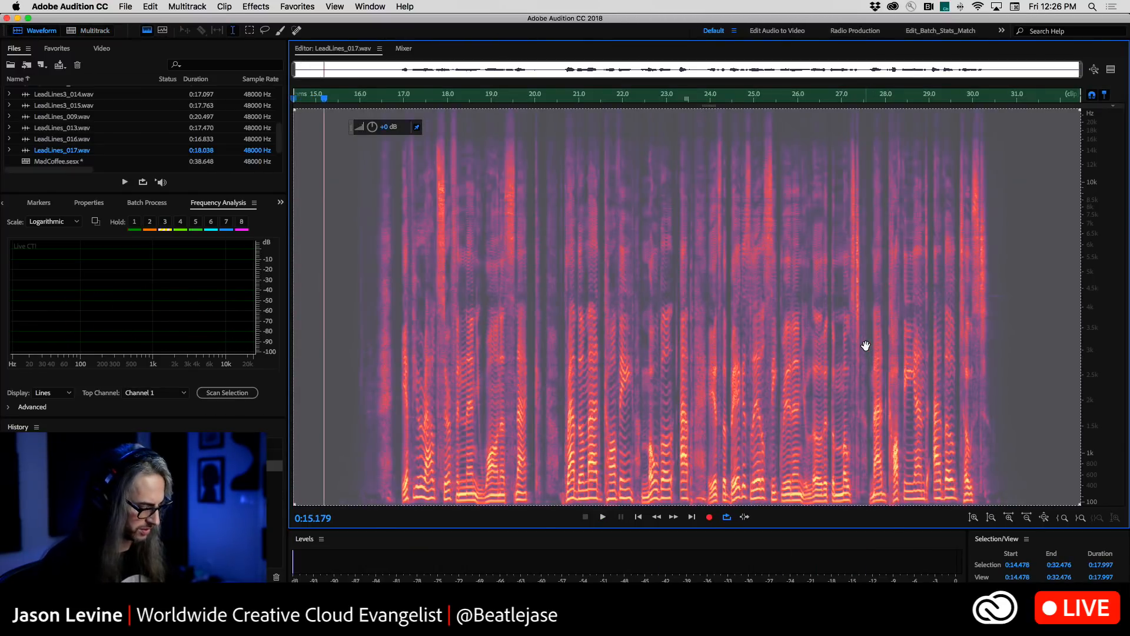
{"action": "key", "text": "super+shift+a"}
Hide the spectral display of LeadLines_017, time-select the word from 0:27.622 to 0:28.036 and play it
{"action": "left_click", "coordinate": [870, 343]}
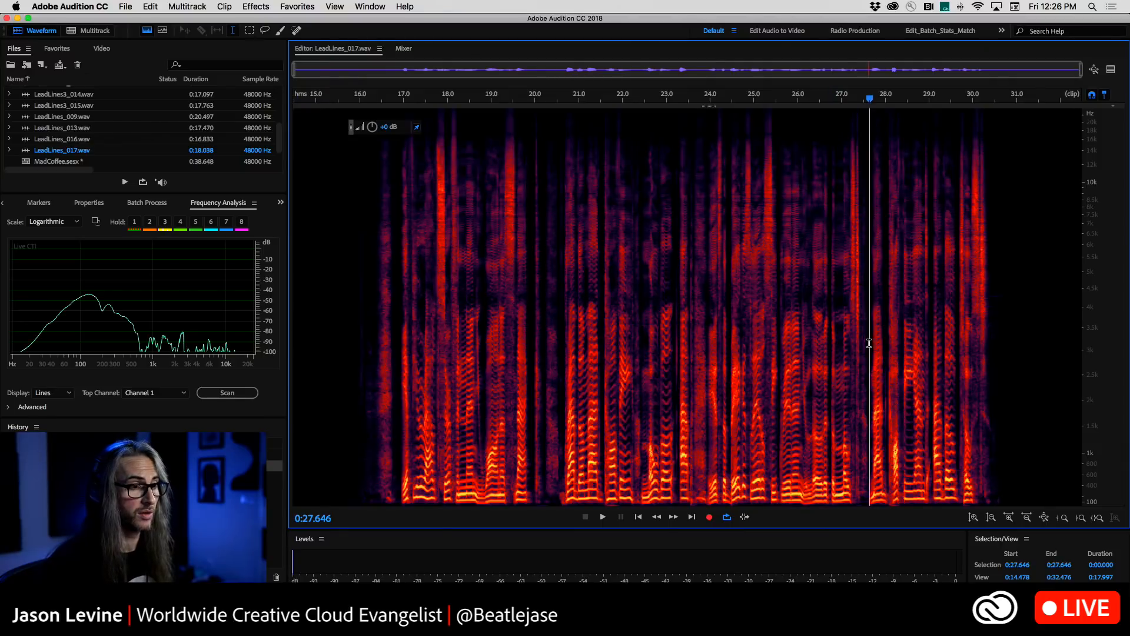
{"action": "left_click_drag", "start_coordinate": [878, 100], "coordinate": [987, 101]}
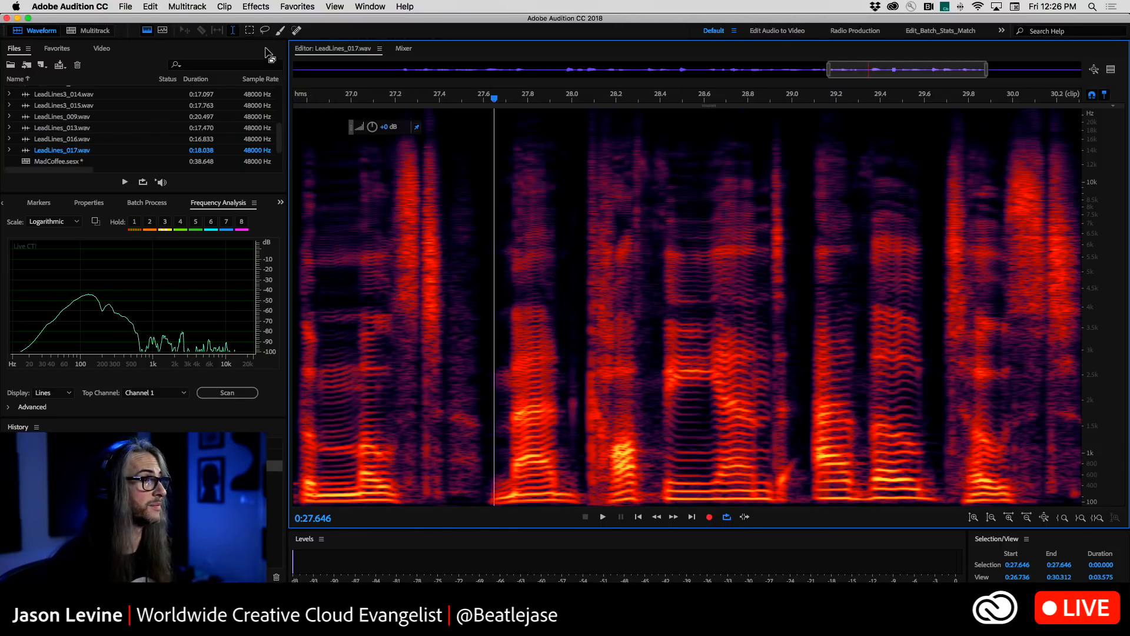
{"action": "left_click", "coordinate": [146, 30]}
{"action": "left_click", "coordinate": [489, 294]}
{"action": "key", "text": "space"}
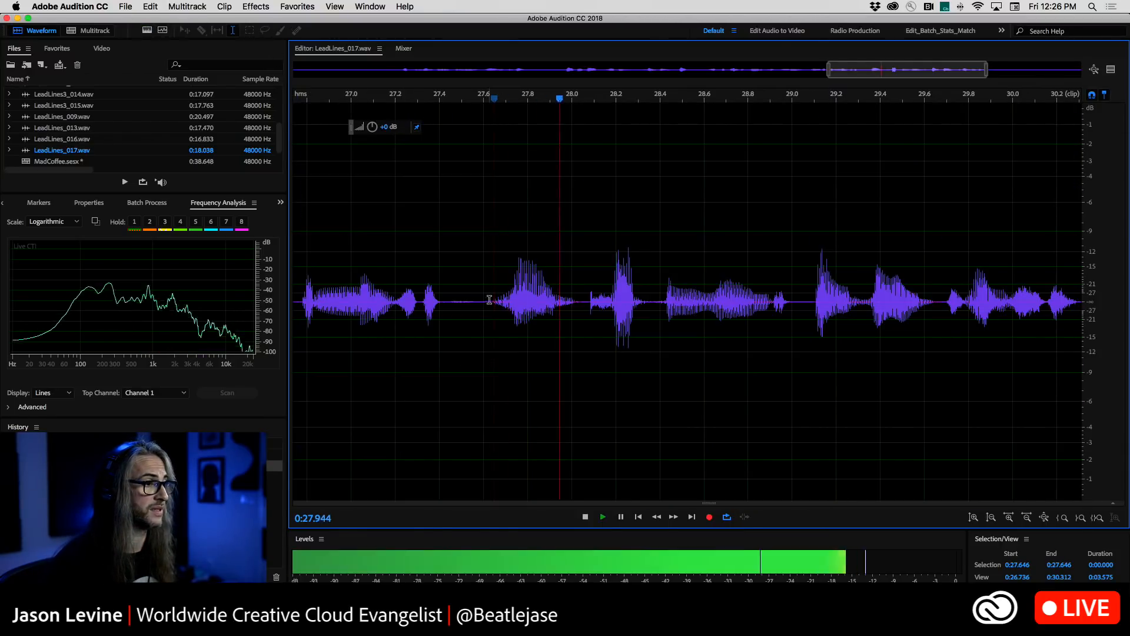
{"action": "key", "text": "space"}
{"action": "left_click_drag", "start_coordinate": [488, 294], "coordinate": [580, 312]}
{"action": "key", "text": "space"}
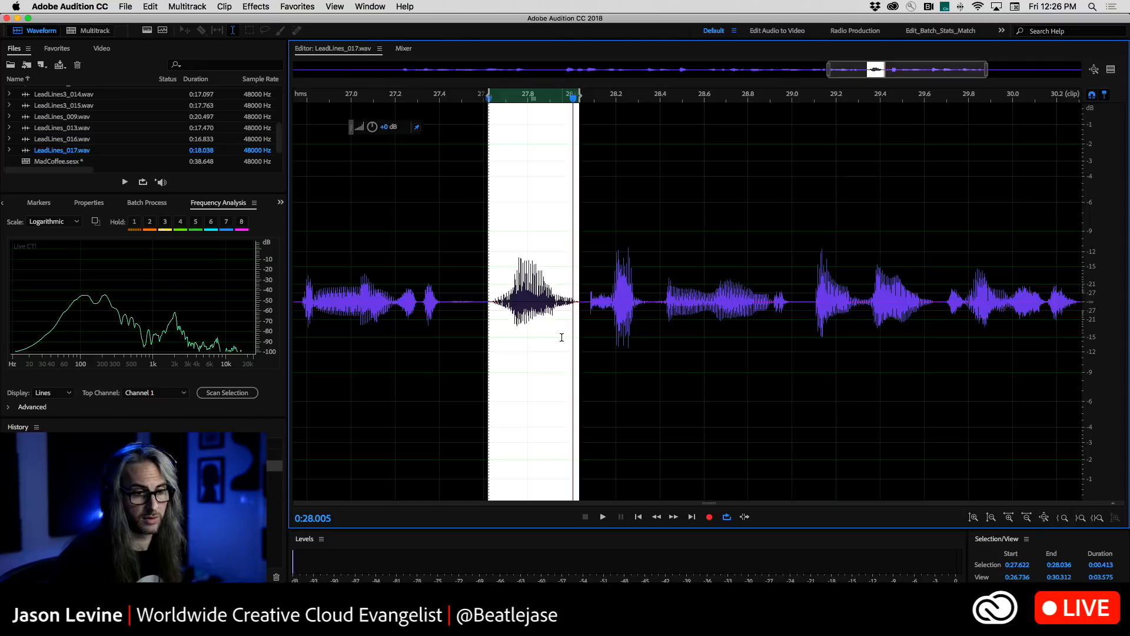
Return to the multitrack session and open the source file of the LeadLines2_012 clip for editing
{"action": "key", "text": "8"}
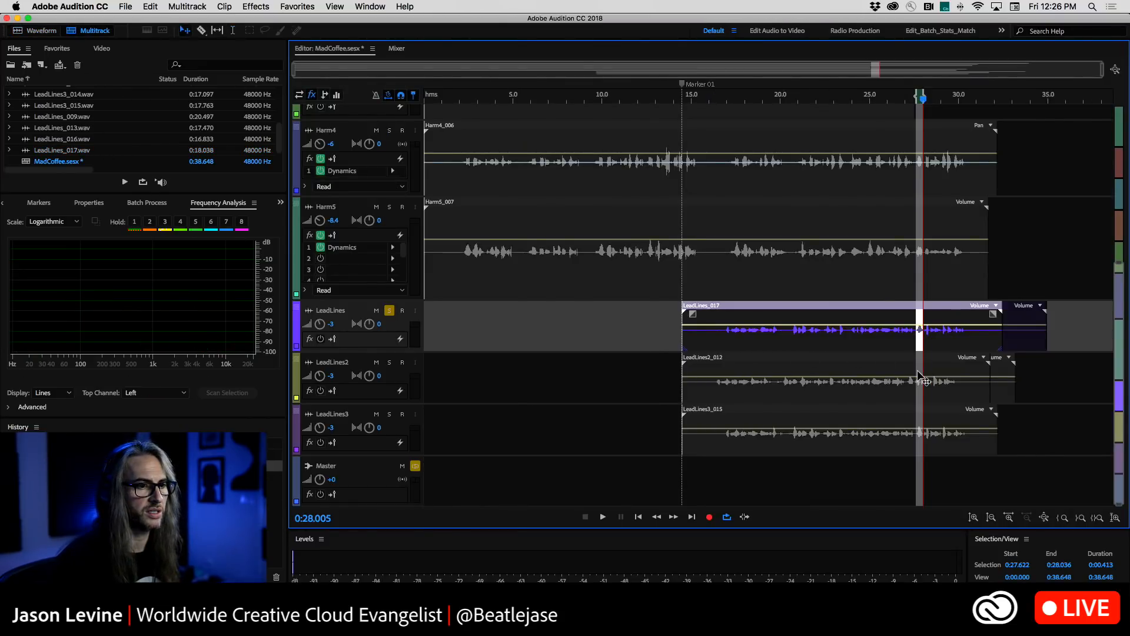
{"action": "right_click", "coordinate": [918, 377]}
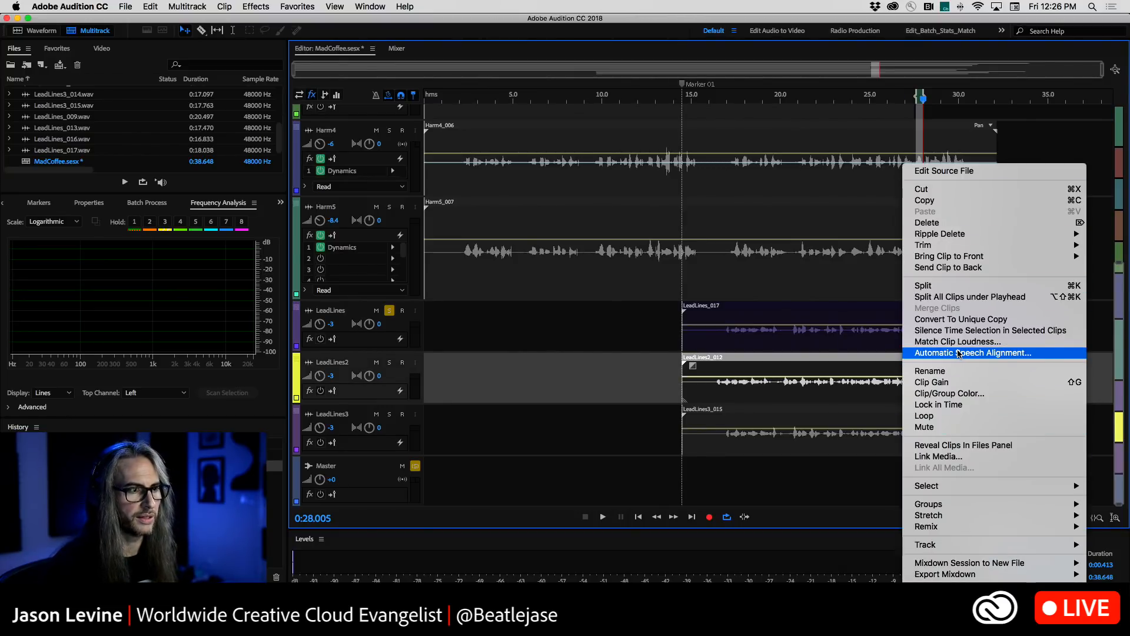
{"action": "left_click", "coordinate": [953, 171]}
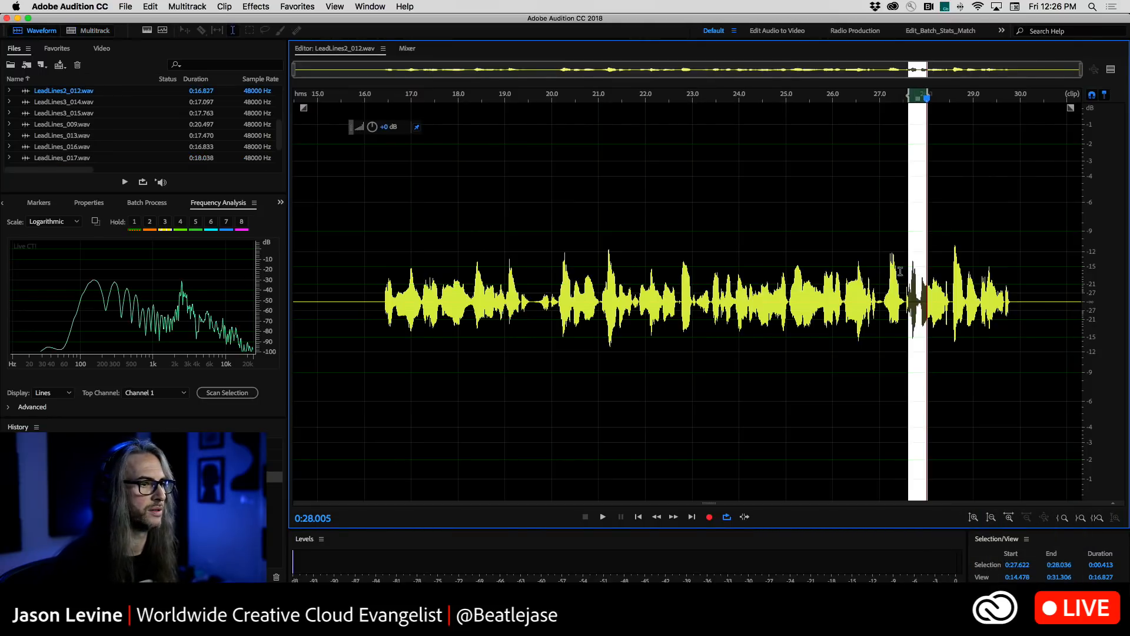
Find the matching word in LeadLines2_012 by ear, time-select it from 0:27.089 to 0:27.503 and play the selection
{"action": "left_click", "coordinate": [882, 258]}
{"action": "key", "text": "space"}
{"action": "key", "text": "space"}
{"action": "left_click_drag", "start_coordinate": [861, 98], "coordinate": [961, 99]}
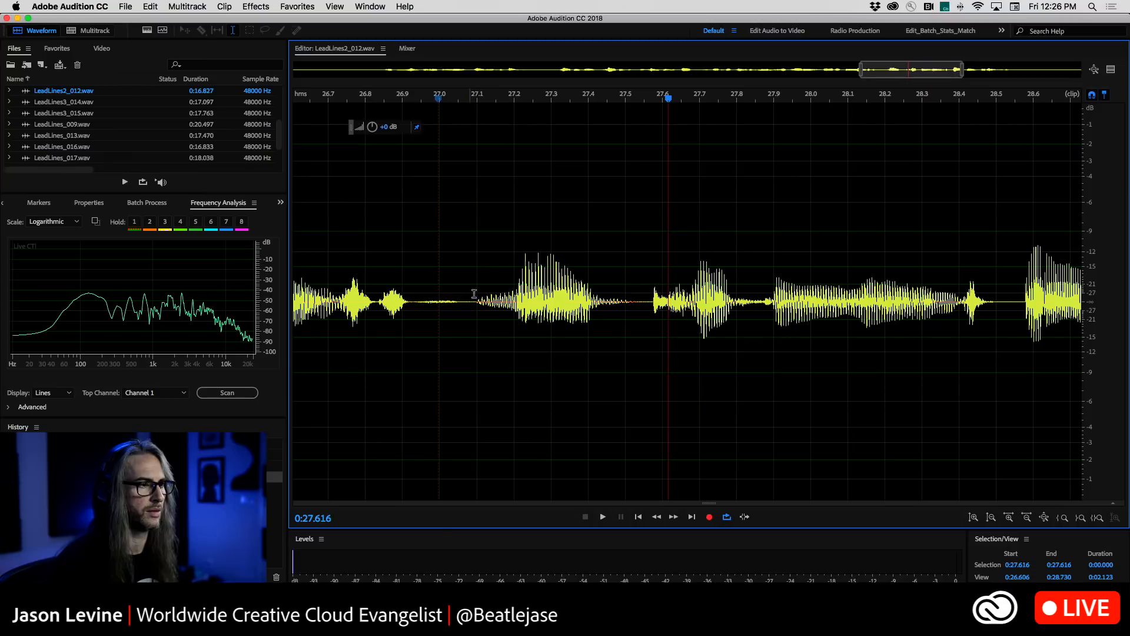
{"action": "left_click_drag", "start_coordinate": [473, 271], "coordinate": [631, 320]}
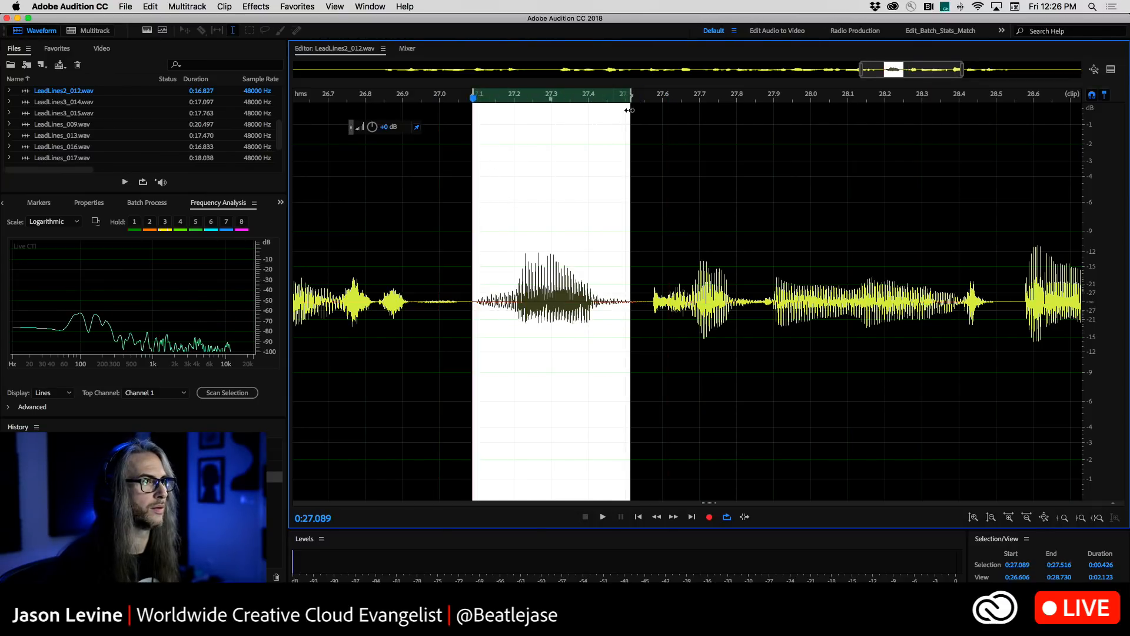
{"action": "key", "text": "space"}
{"action": "left_click_drag", "start_coordinate": [631, 102], "coordinate": [627, 99]}
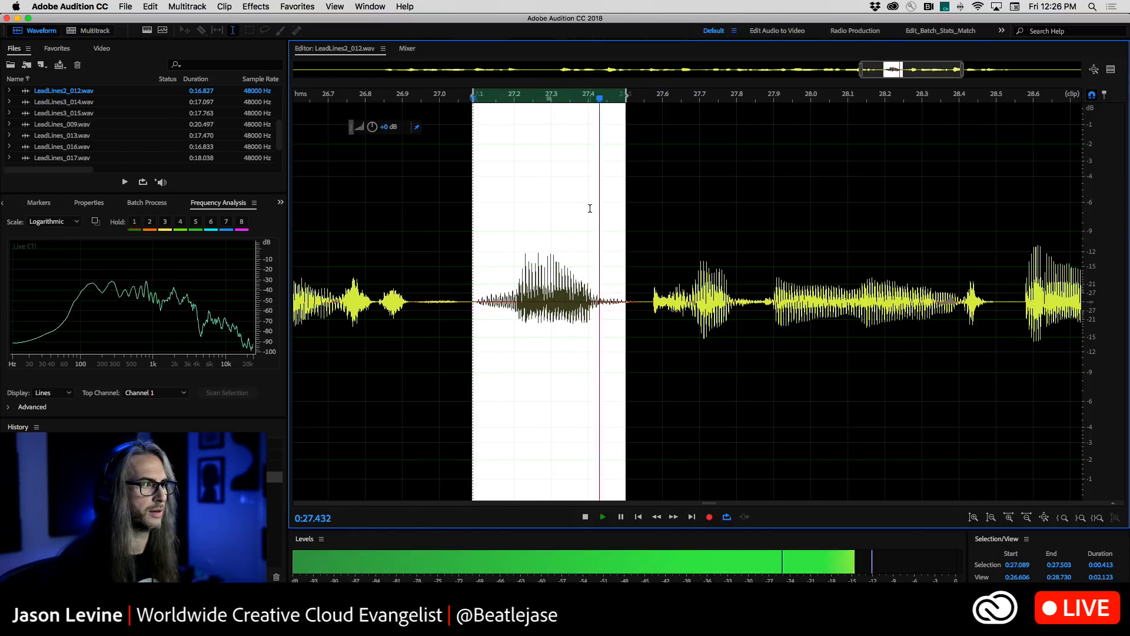
Mix-paste the copied word over the LeadLines2_012 selection as Overlap (Mix), with copied audio 100%, existing audio 0% and a 0:00.050 crossfade
{"action": "right_click", "coordinate": [547, 196]}
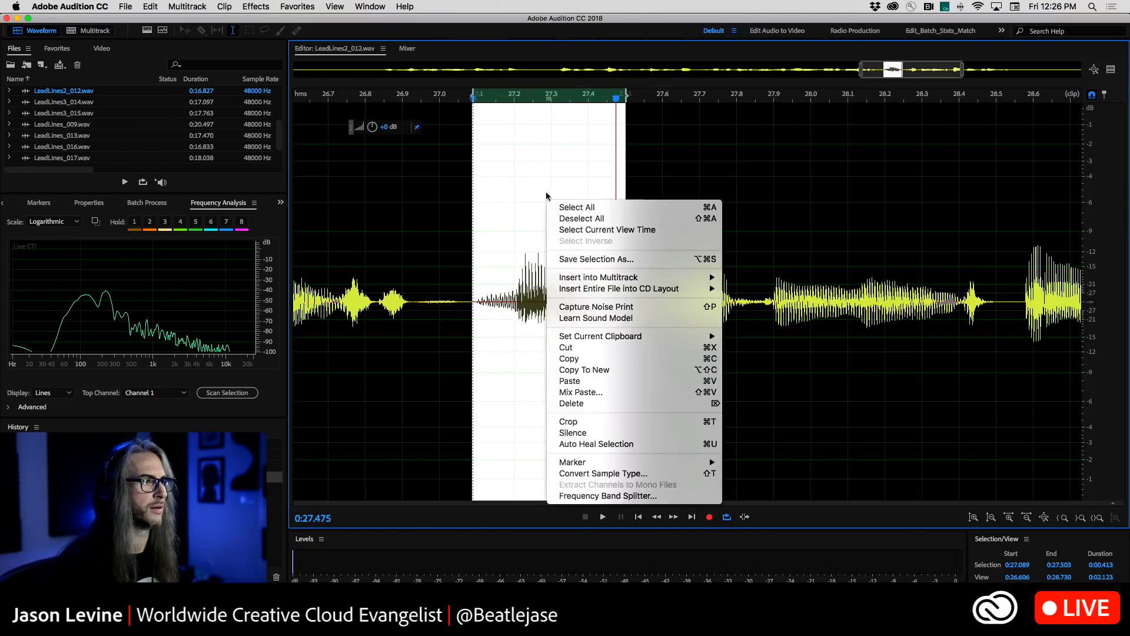
{"action": "left_click", "coordinate": [625, 393]}
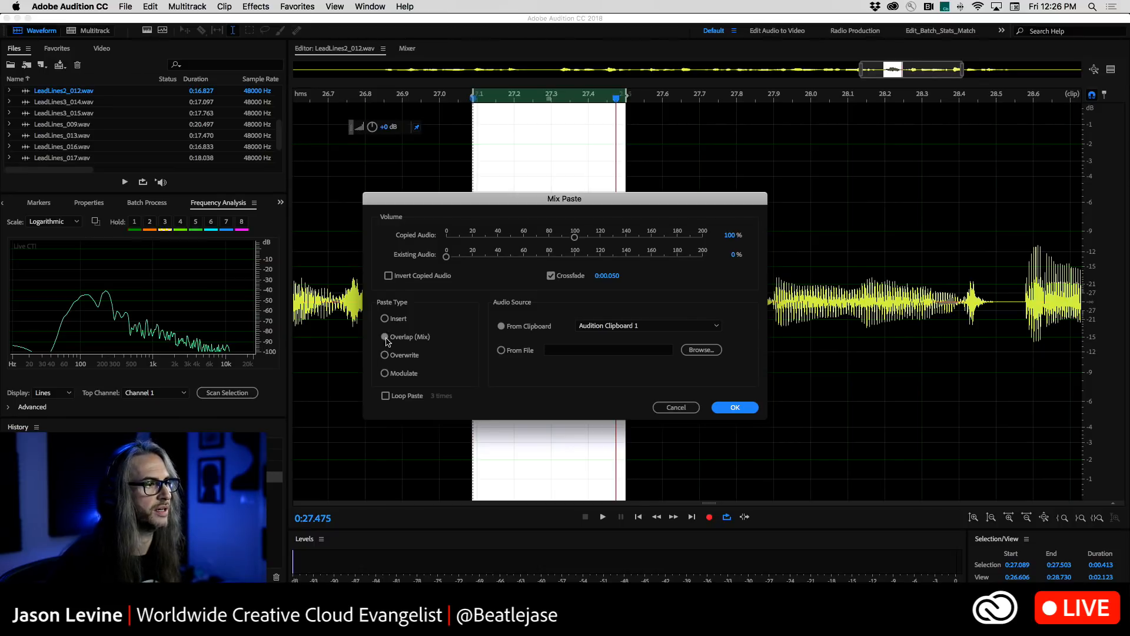
{"action": "left_click", "coordinate": [736, 407]}
{"action": "left_click", "coordinate": [671, 339]}
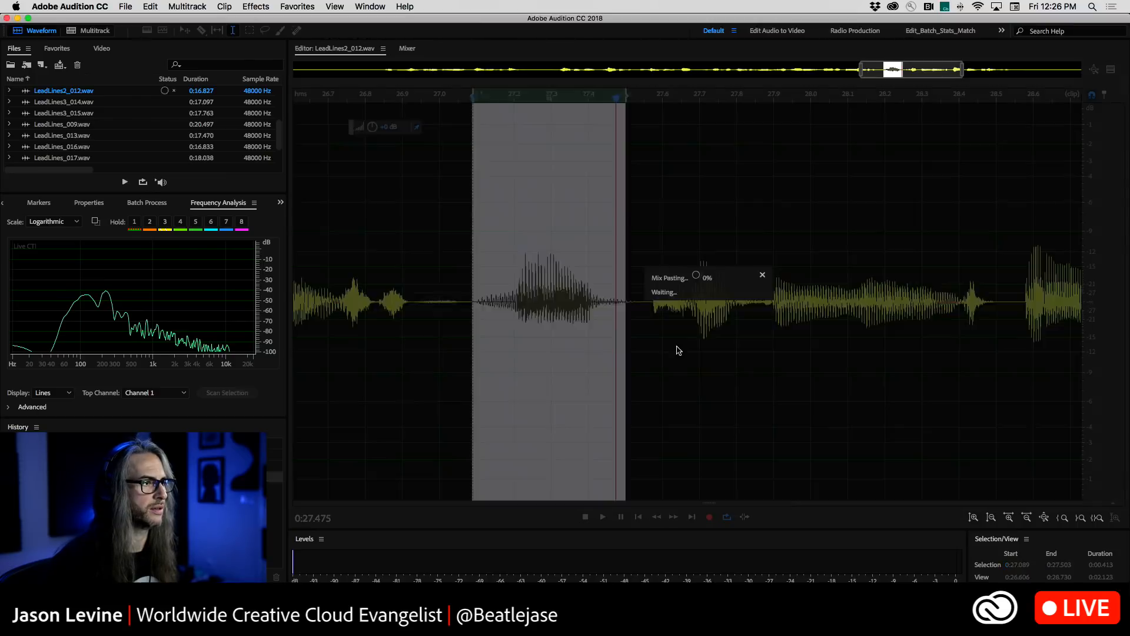
Play LeadLines2_012 from 0:25.030 and again from 0:27.094 to check the pasted word, and save the file
{"action": "left_click", "coordinate": [315, 236]}
{"action": "left_click_drag", "start_coordinate": [861, 70], "coordinate": [746, 70]}
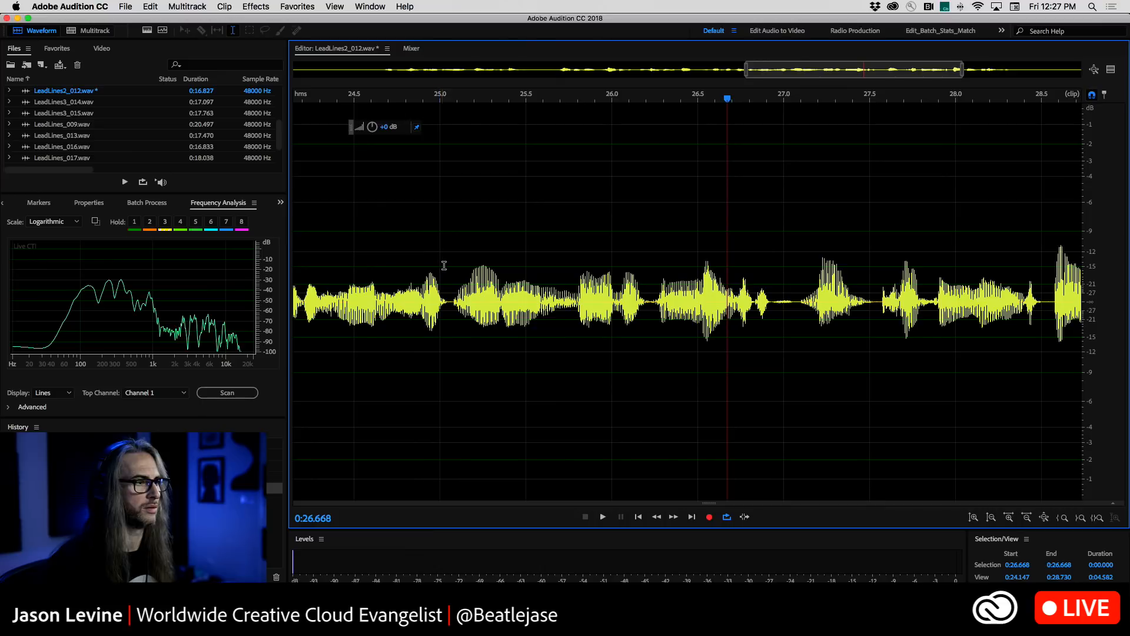
{"action": "left_click", "coordinate": [444, 265]}
{"action": "key", "text": "space"}
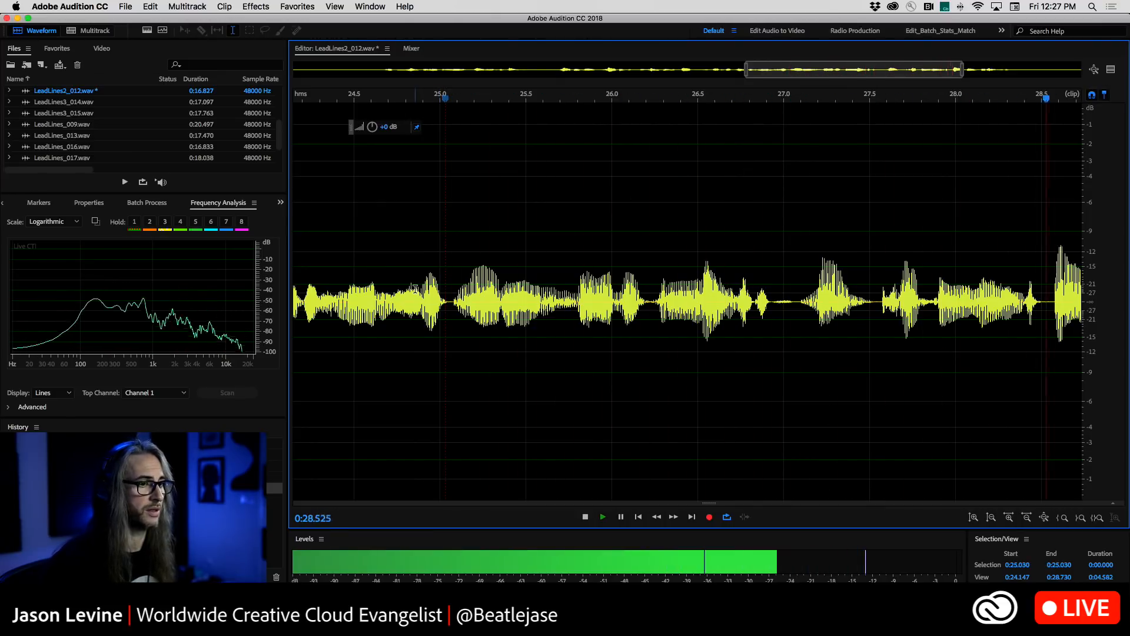
{"action": "left_click", "coordinate": [356, 253]}
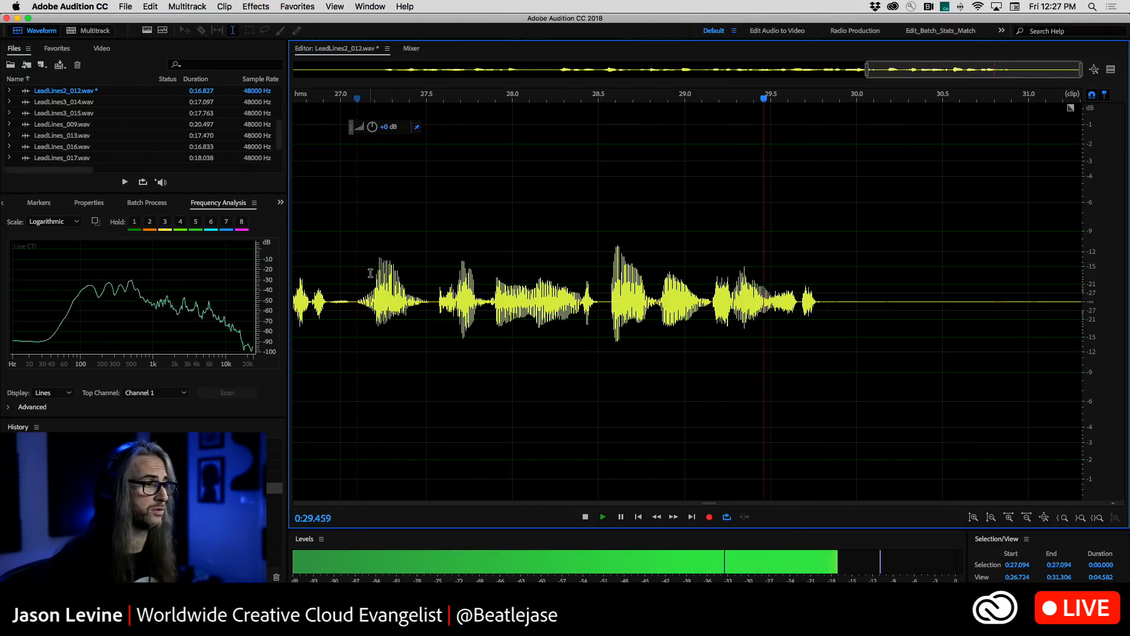
{"action": "key", "text": "space"}
{"action": "key", "text": "super+s"}
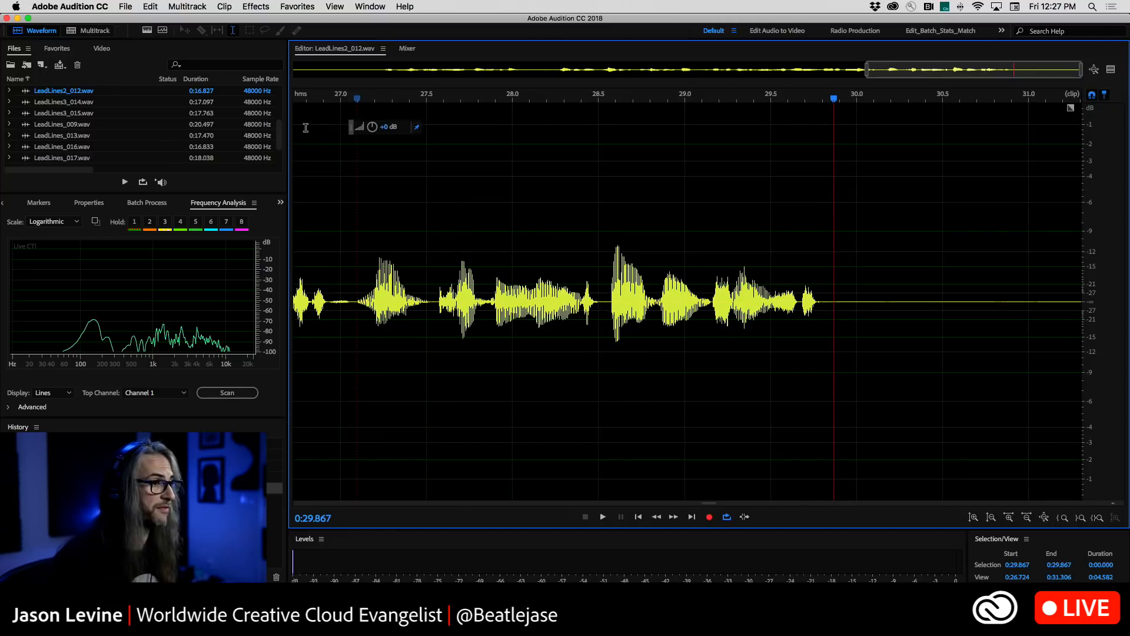
Return to the multitrack session and open the source file of the LeadLines3_015 clip for editing
{"action": "key", "text": "0"}
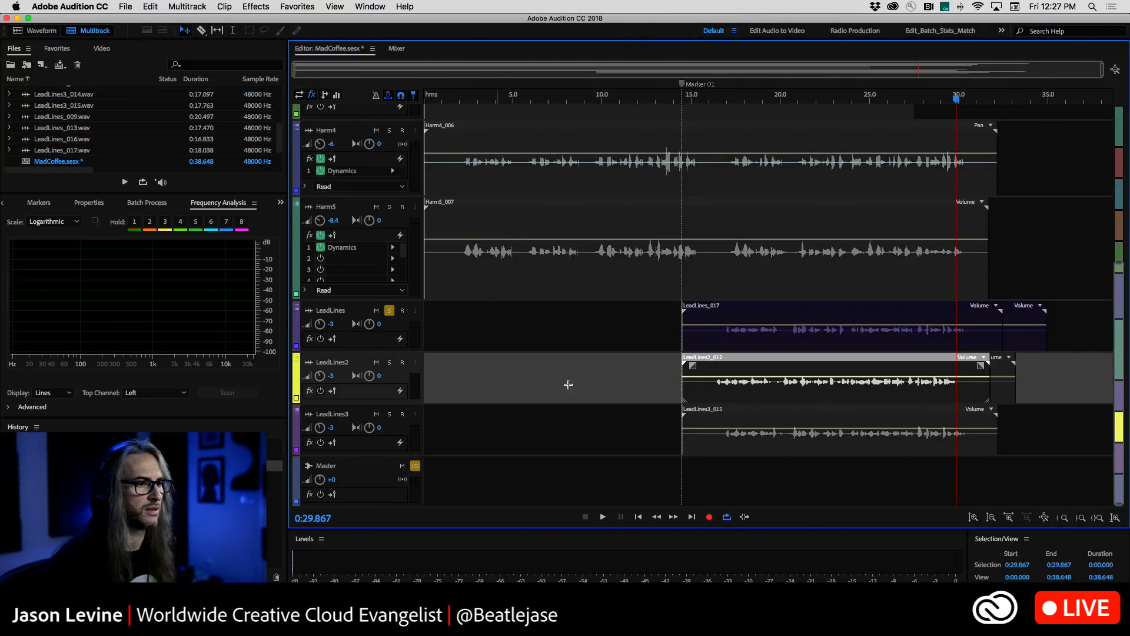
{"action": "left_click", "coordinate": [738, 420]}
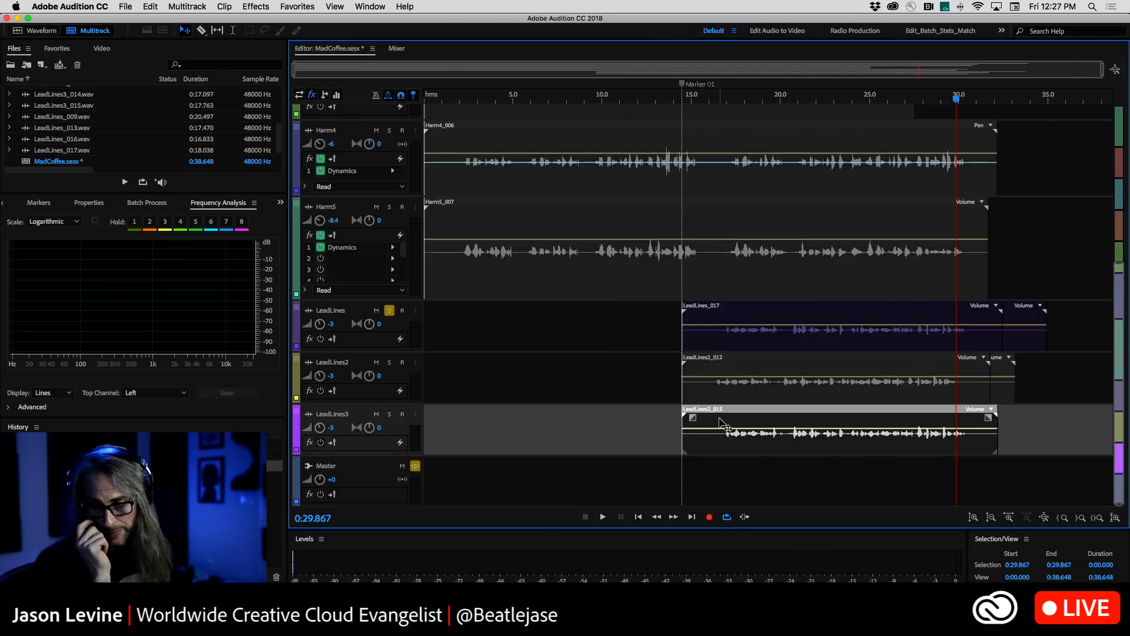
{"action": "double_click", "coordinate": [725, 424]}
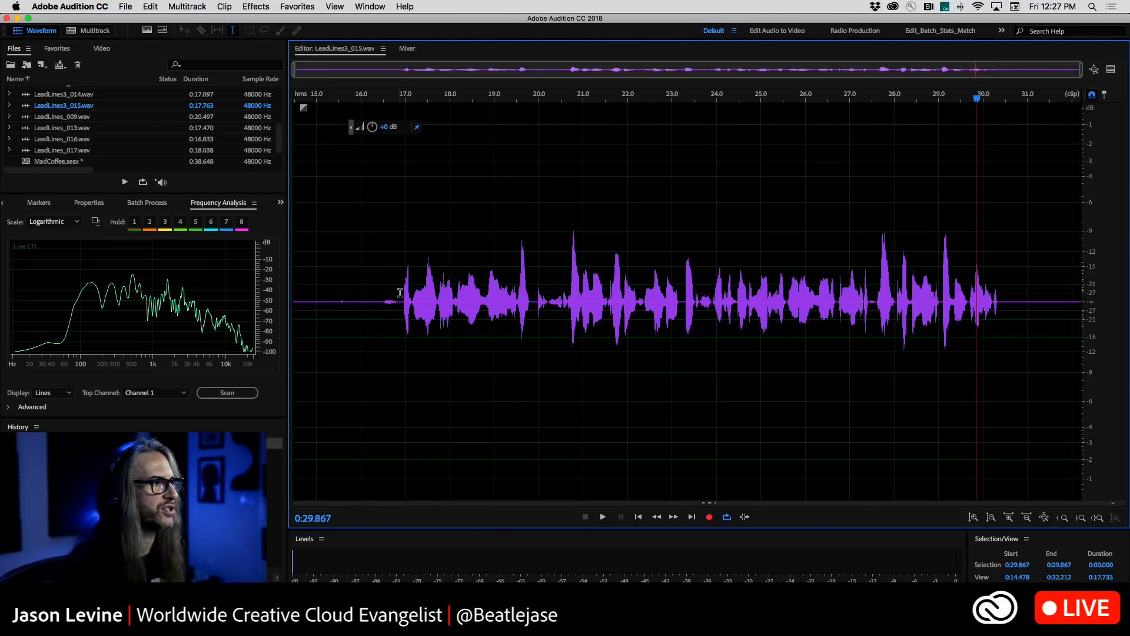
Listen to LeadLines3_015 from 0:16.393, glance at its spectral display, and replay the short sound at 0:19.928
{"action": "left_click", "coordinate": [379, 275]}
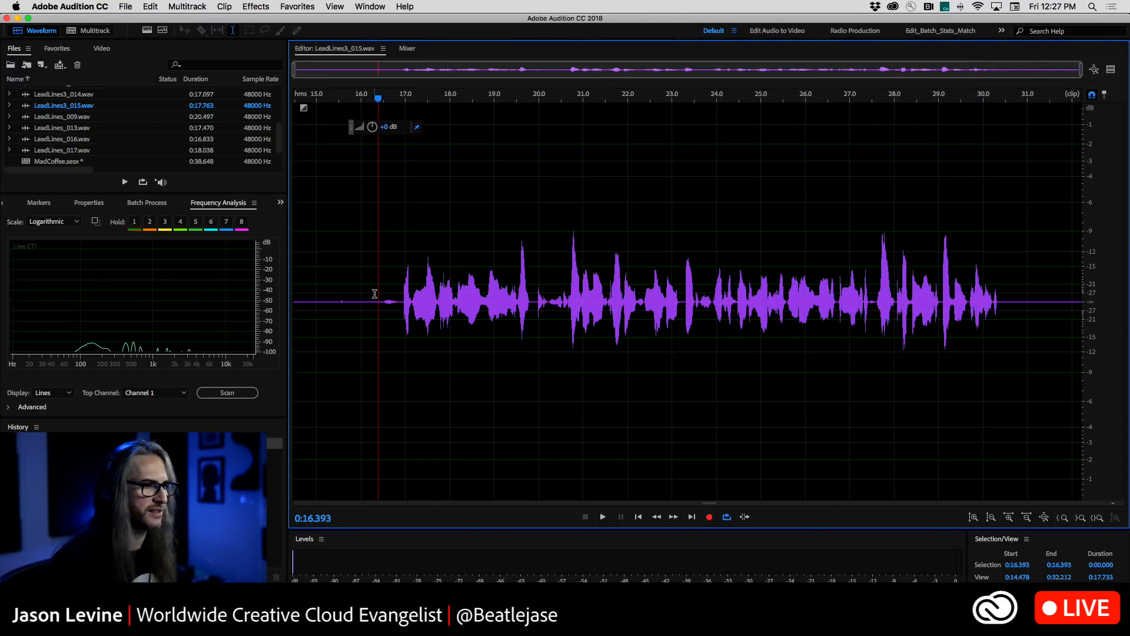
{"action": "key", "text": "space"}
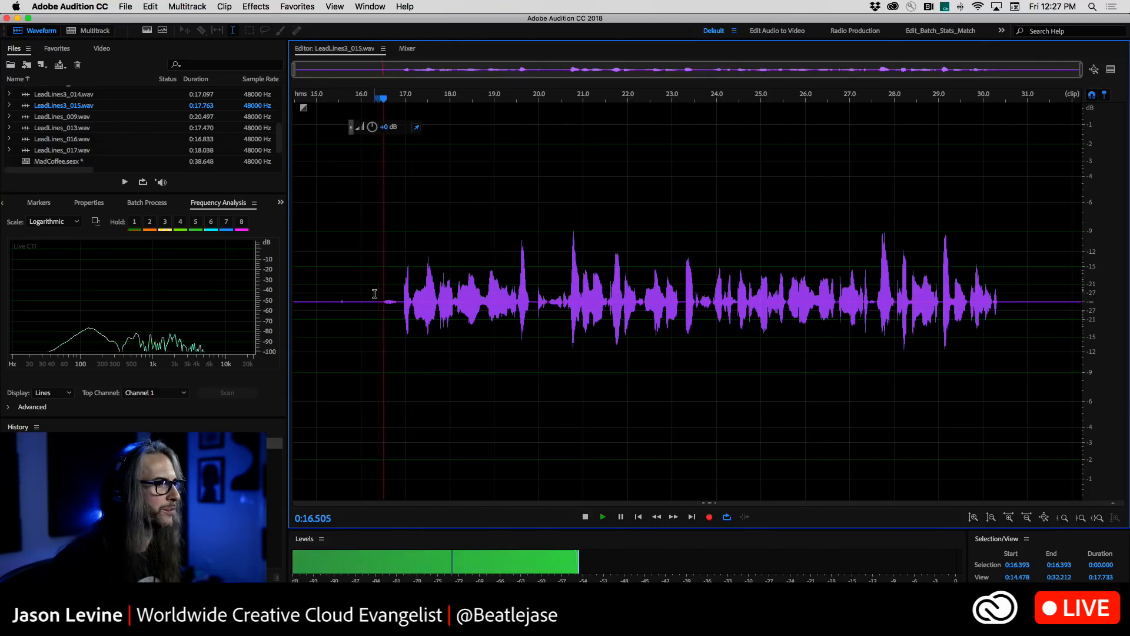
{"action": "key", "text": "space"}
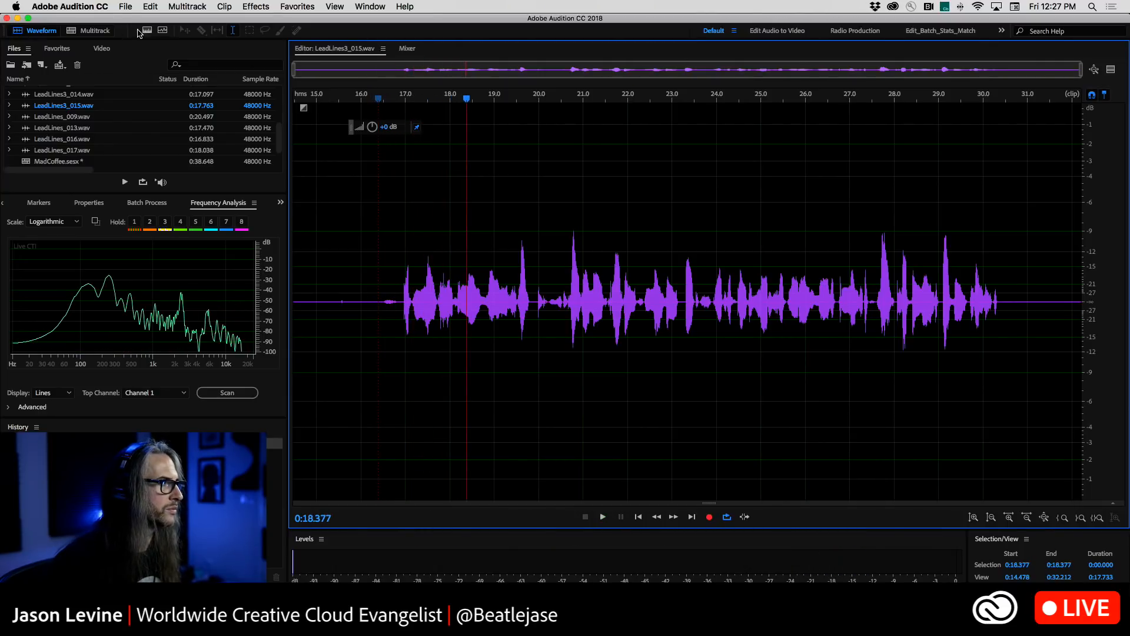
{"action": "key", "text": "shift+d"}
{"action": "key", "text": "shift+d"}
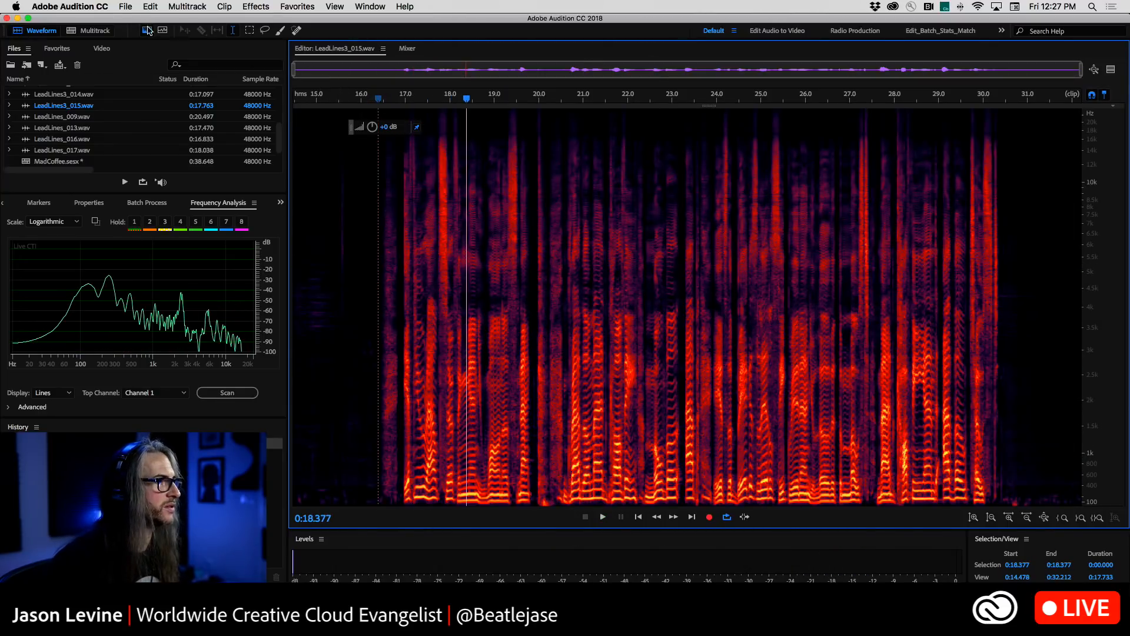
{"action": "key", "text": "space"}
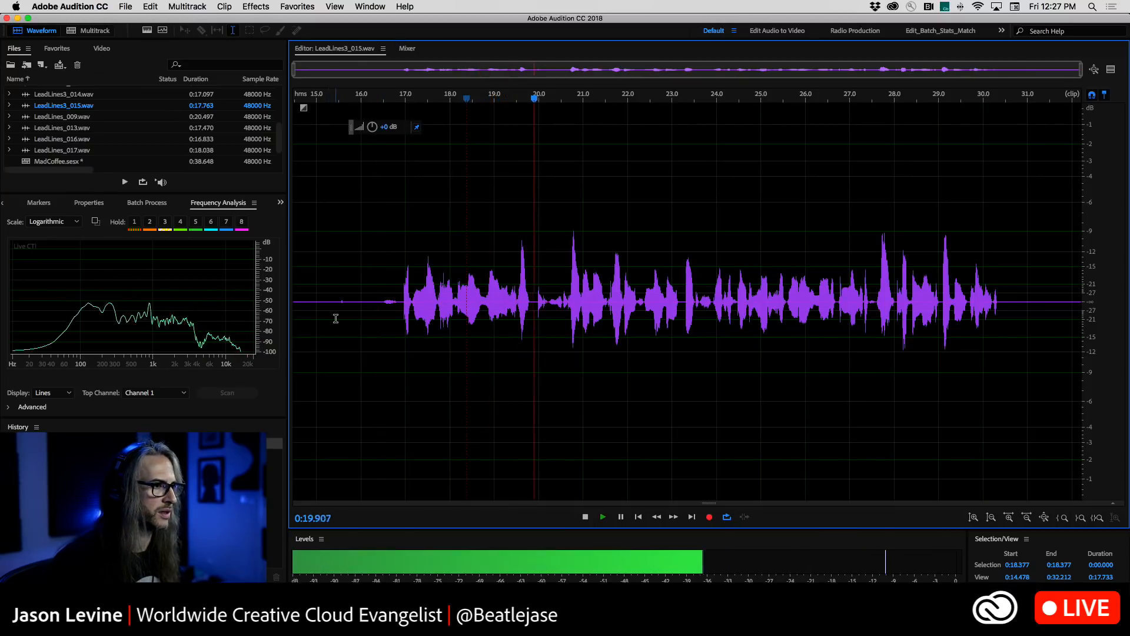
{"action": "left_click", "coordinate": [535, 290]}
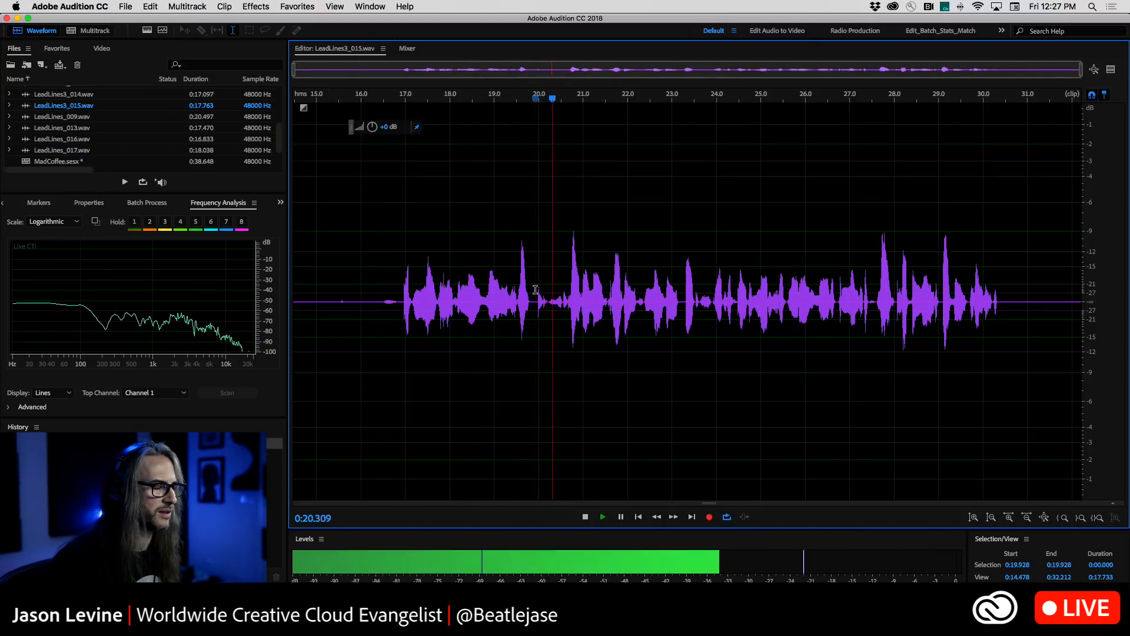
{"action": "key", "text": "space"}
{"action": "key", "text": "space"}
{"action": "key", "text": "space"}
Time-select the short sound from 0:19.931 to 0:20.216 in LeadLines3_015 and apply an FFT Filter preset to it
{"action": "left_click_drag", "start_coordinate": [535, 290], "coordinate": [547, 298]}
{"action": "left_click", "coordinate": [255, 6]}
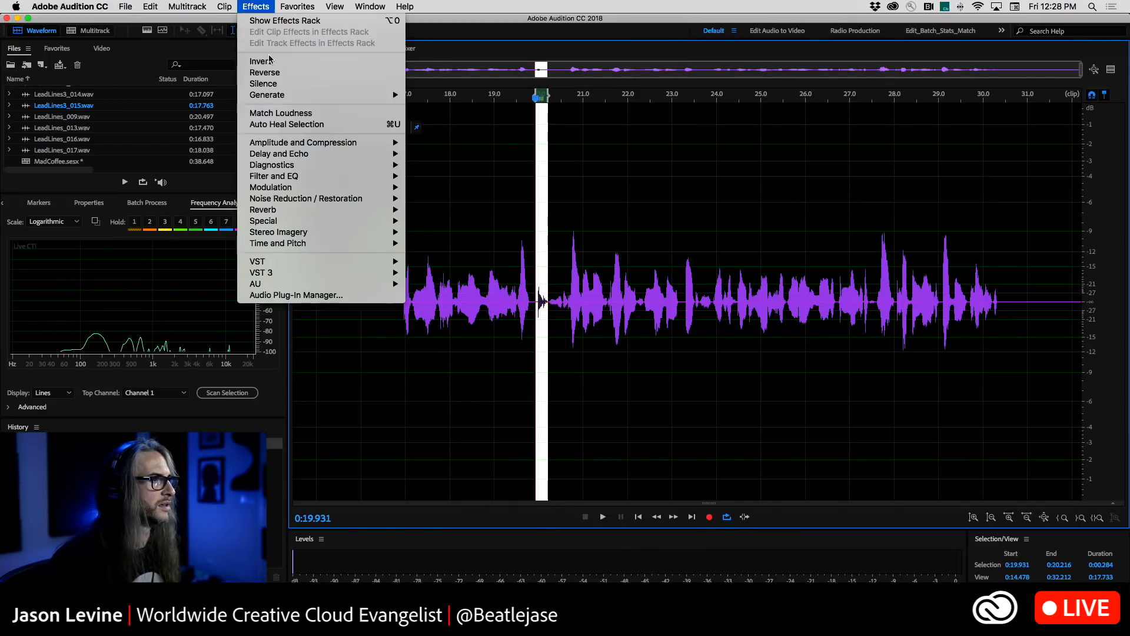
{"action": "mouse_move", "coordinate": [342, 142]}
{"action": "mouse_move", "coordinate": [350, 176]}
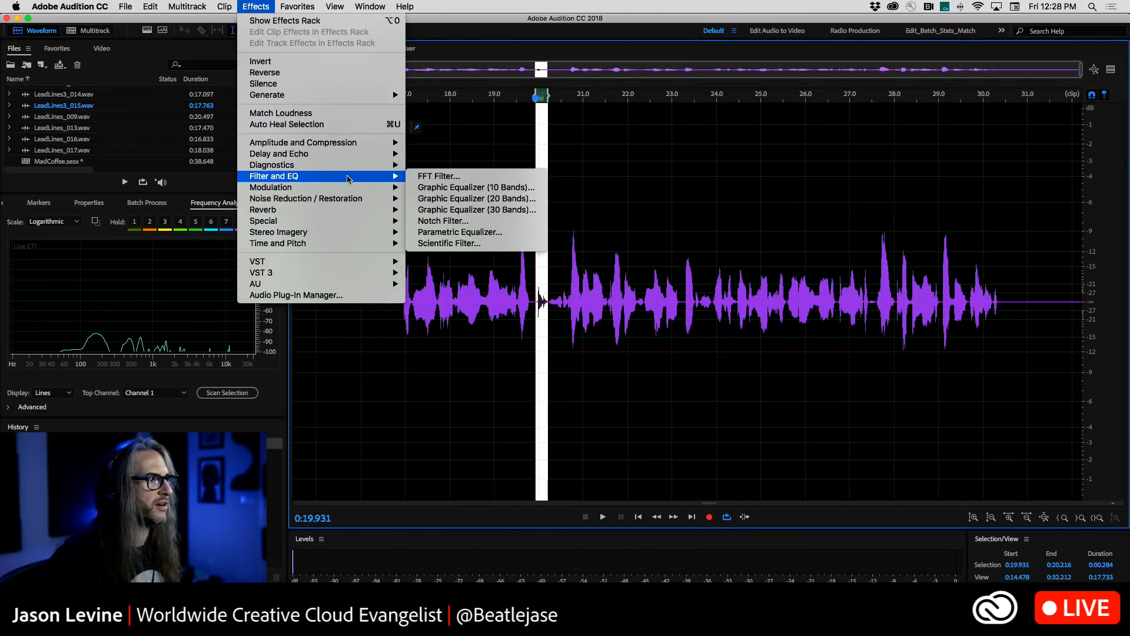
{"action": "left_click", "coordinate": [490, 176]}
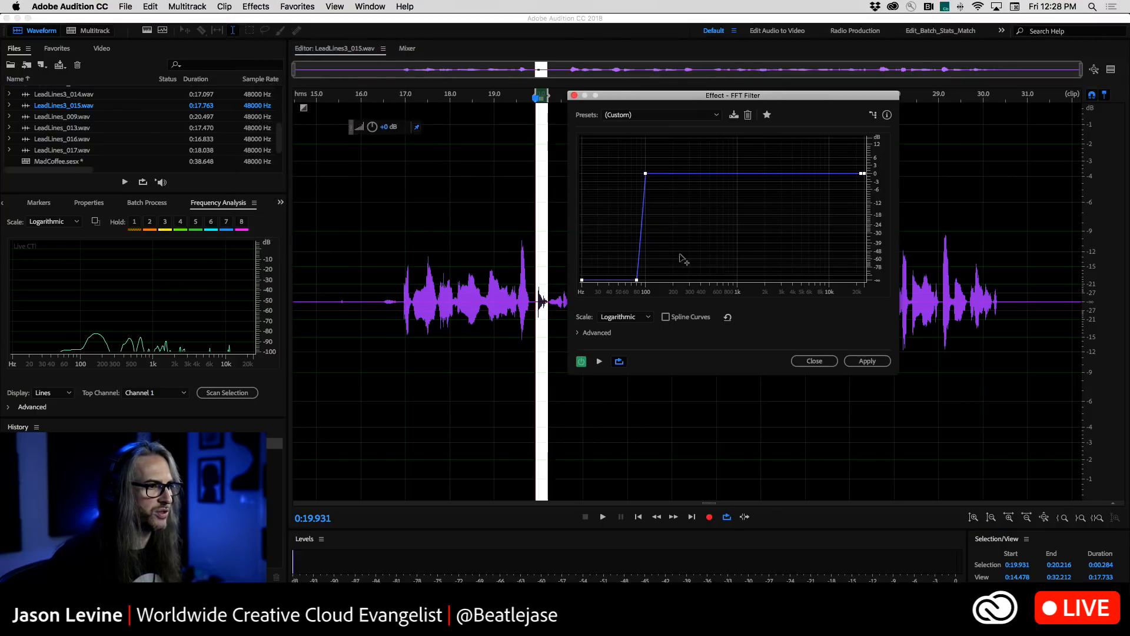
{"action": "left_click", "coordinate": [648, 115]}
{"action": "left_click", "coordinate": [671, 194]}
{"action": "left_click", "coordinate": [866, 361]}
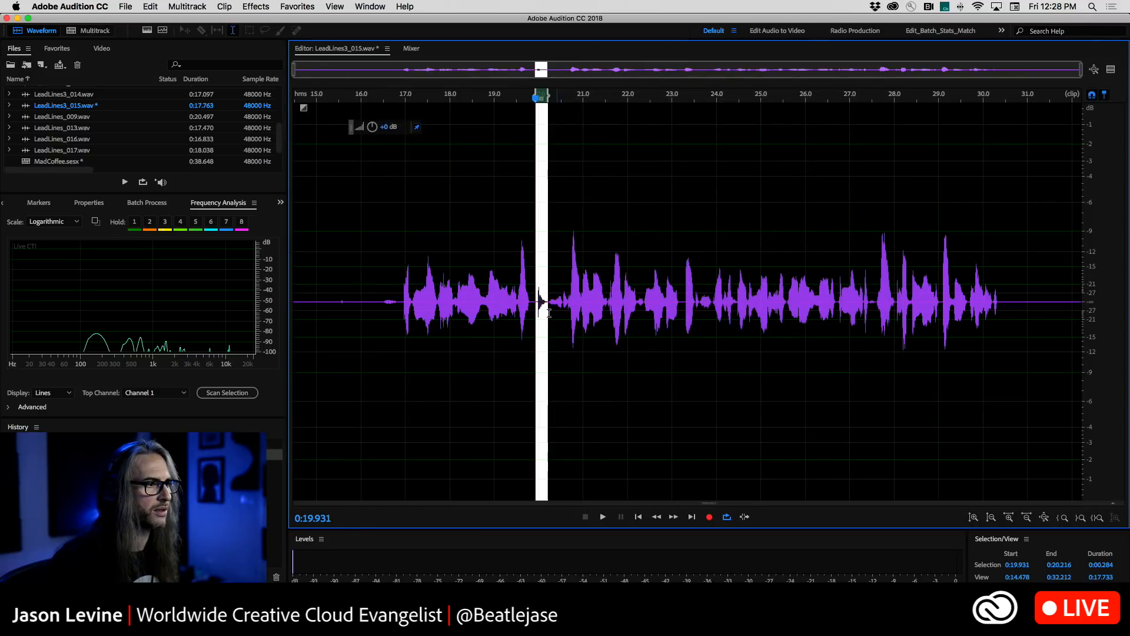
Play the filtered passage from 0:19.510, time-select 0:19.943 to 0:20.211 and lower the selection's amplitude
{"action": "left_click", "coordinate": [517, 273]}
{"action": "key", "text": "space"}
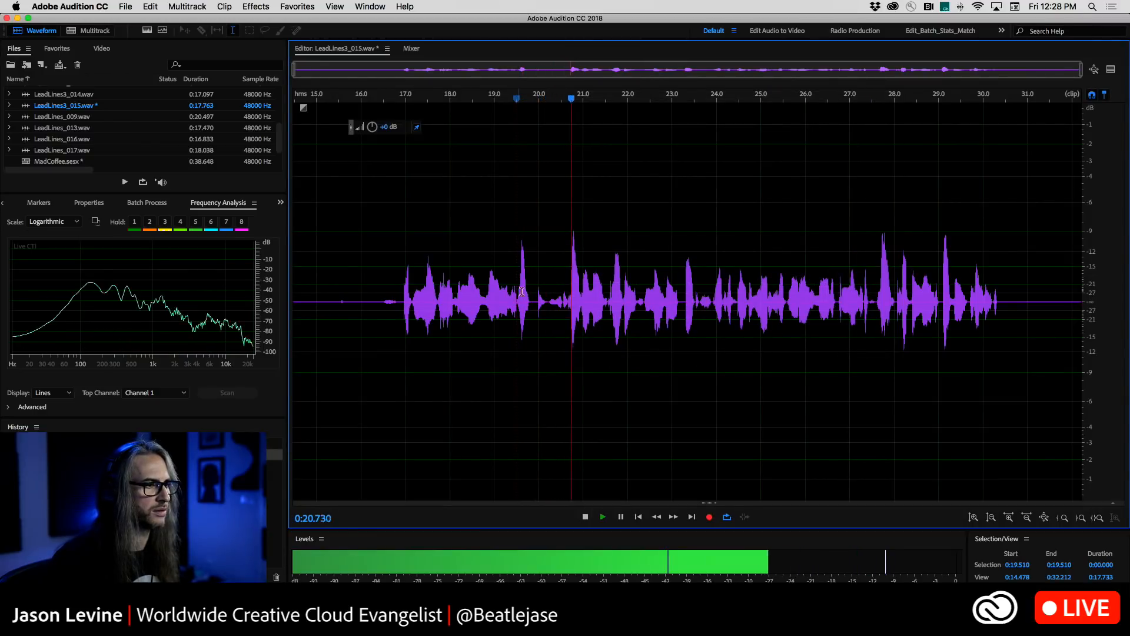
{"action": "key", "text": "space"}
{"action": "left_click_drag", "start_coordinate": [535, 298], "coordinate": [548, 130]}
{"action": "left_click_drag", "start_coordinate": [372, 127], "coordinate": [361, 128]}
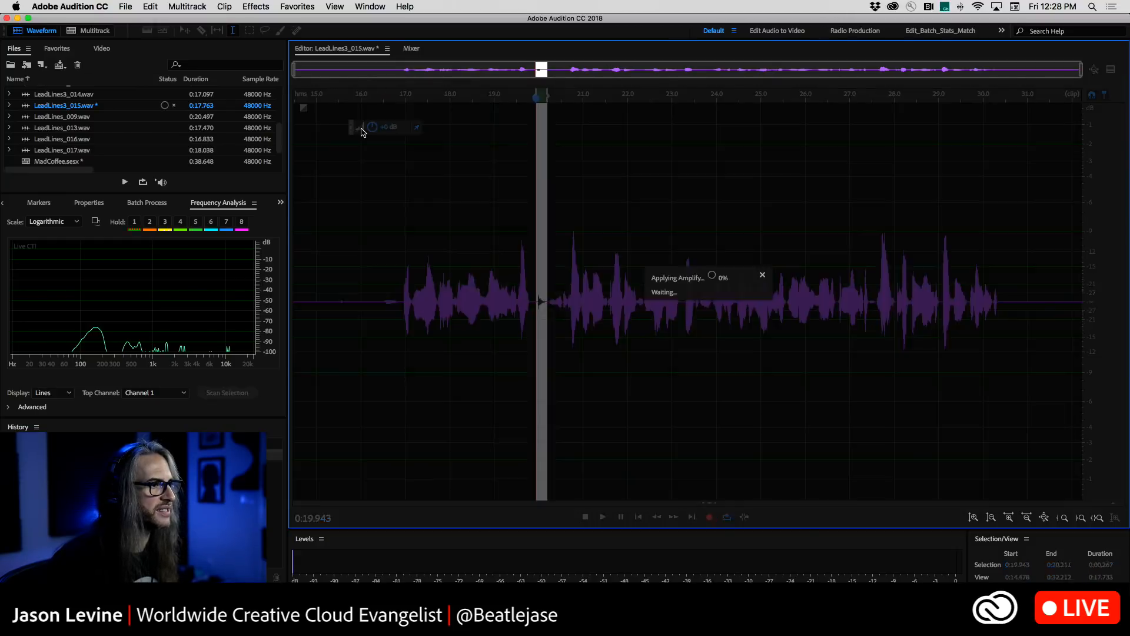
Play LeadLines3_015 from 0:18.956 through to the end of the vocal to check the repair
{"action": "left_click", "coordinate": [491, 248]}
{"action": "key", "text": "space"}
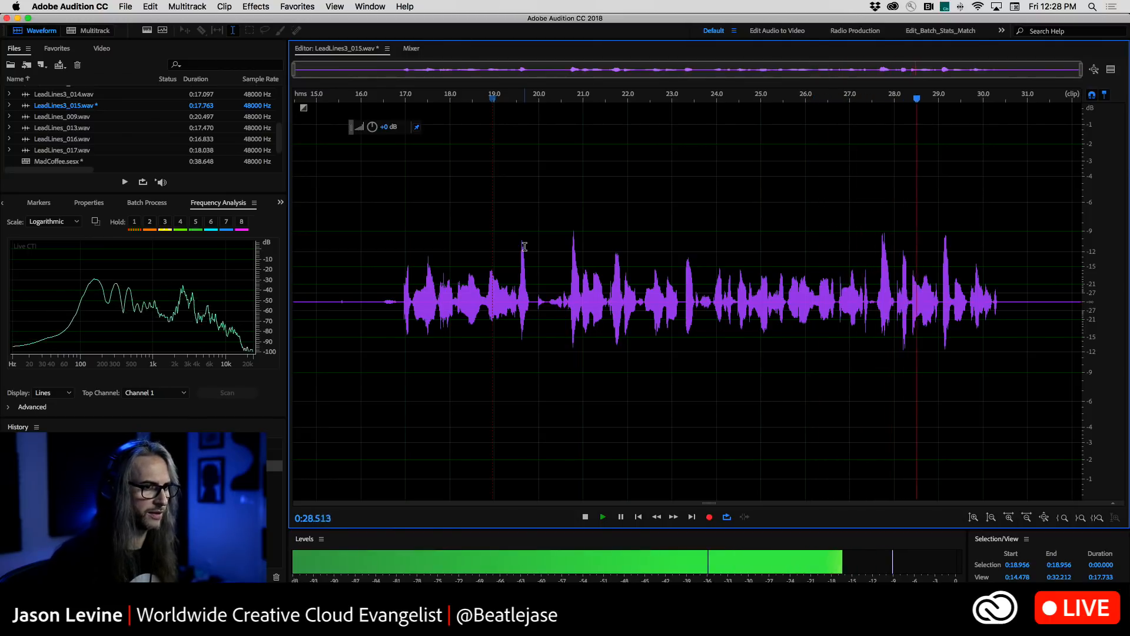
{"action": "key", "text": "space"}
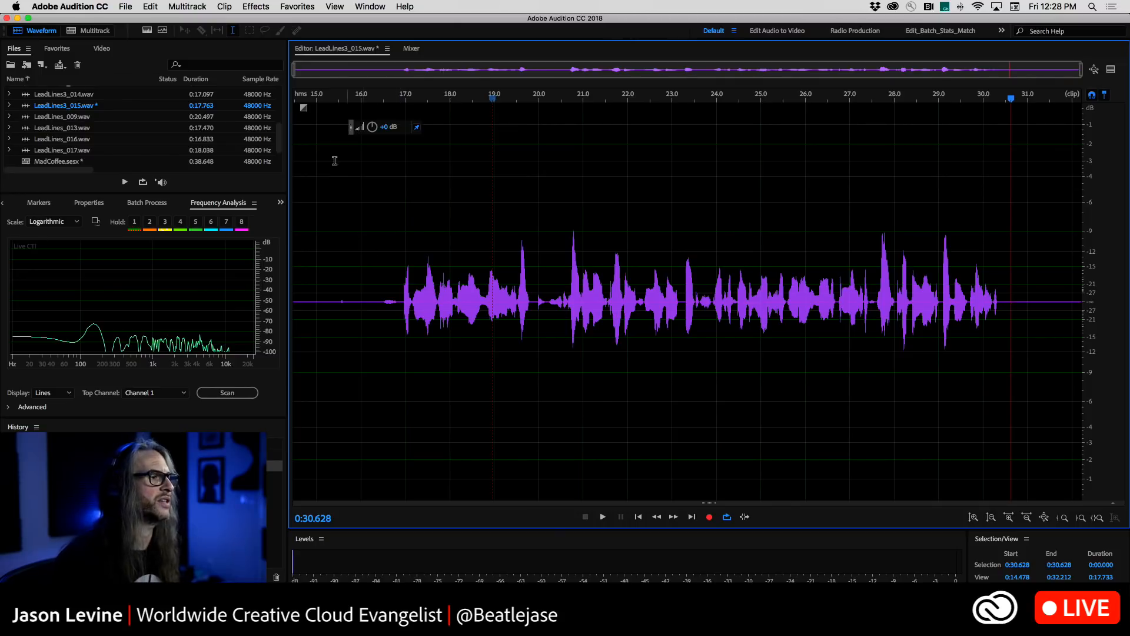
Fade in the start of LeadLines3_015 up to the vocal, fade out its end after the last word, and save the file
{"action": "left_click_drag", "start_coordinate": [304, 108], "coordinate": [392, 295]}
{"action": "left_click_drag", "start_coordinate": [1070, 107], "coordinate": [1016, 242]}
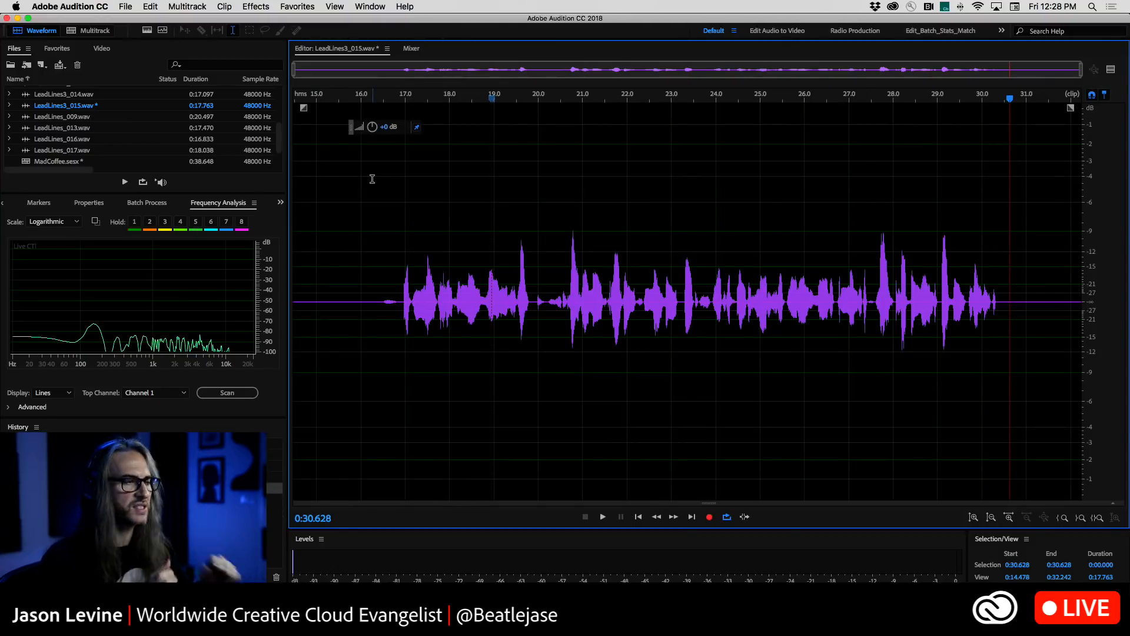
{"action": "left_click", "coordinate": [126, 7]}
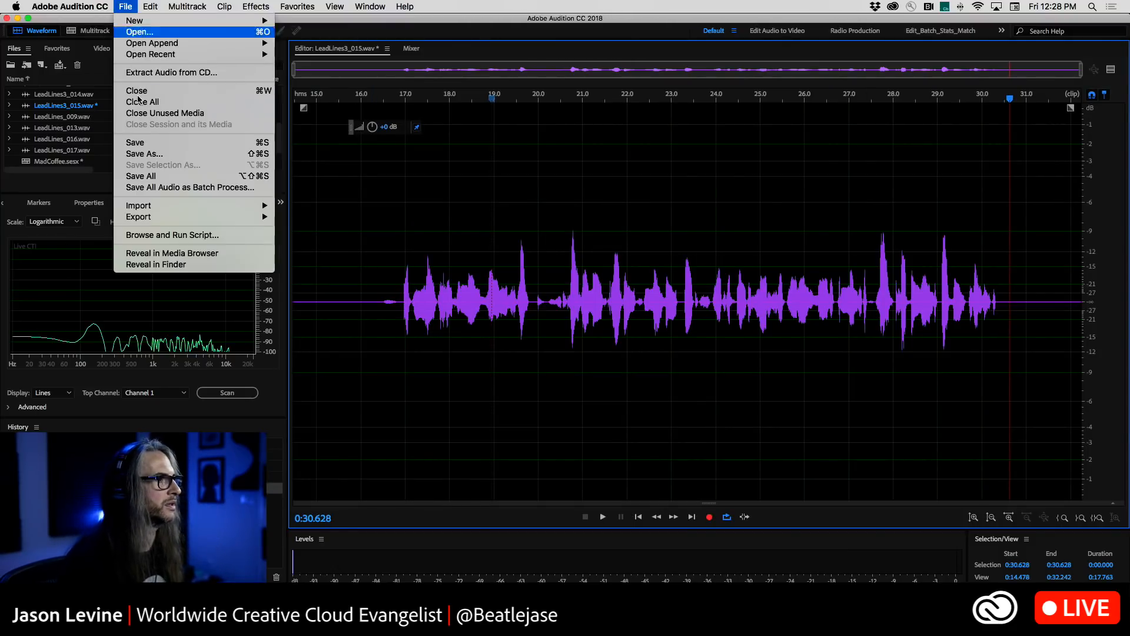
{"action": "left_click", "coordinate": [195, 148]}
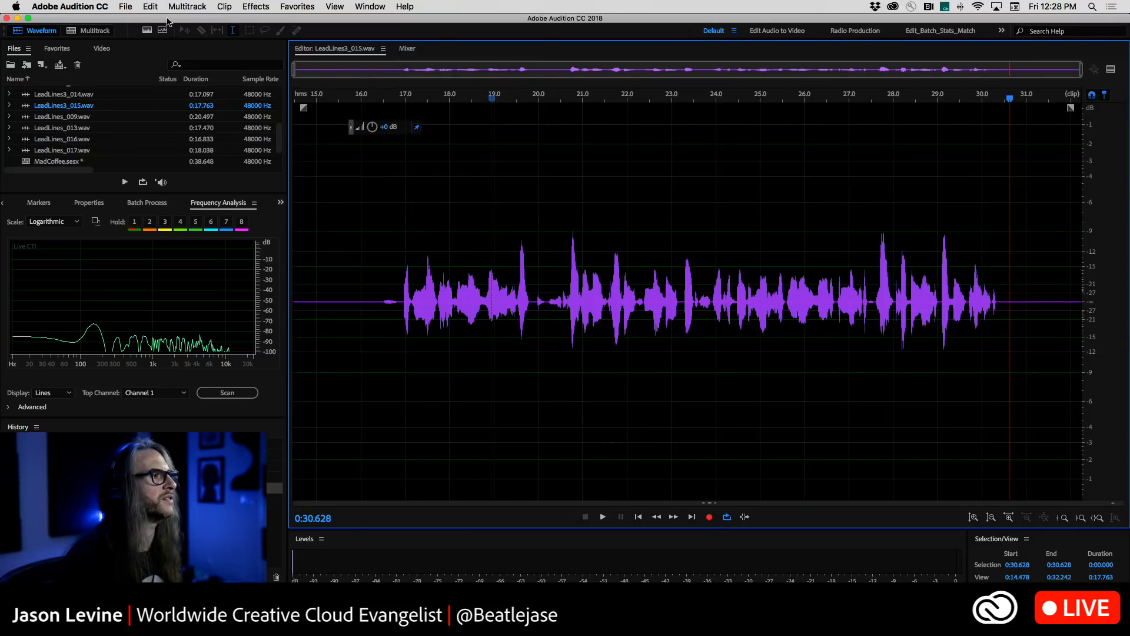
Return to the multitrack session and solo the LeadLines2 and LeadLines3 tracks along with LeadLines
{"action": "left_click", "coordinate": [87, 31]}
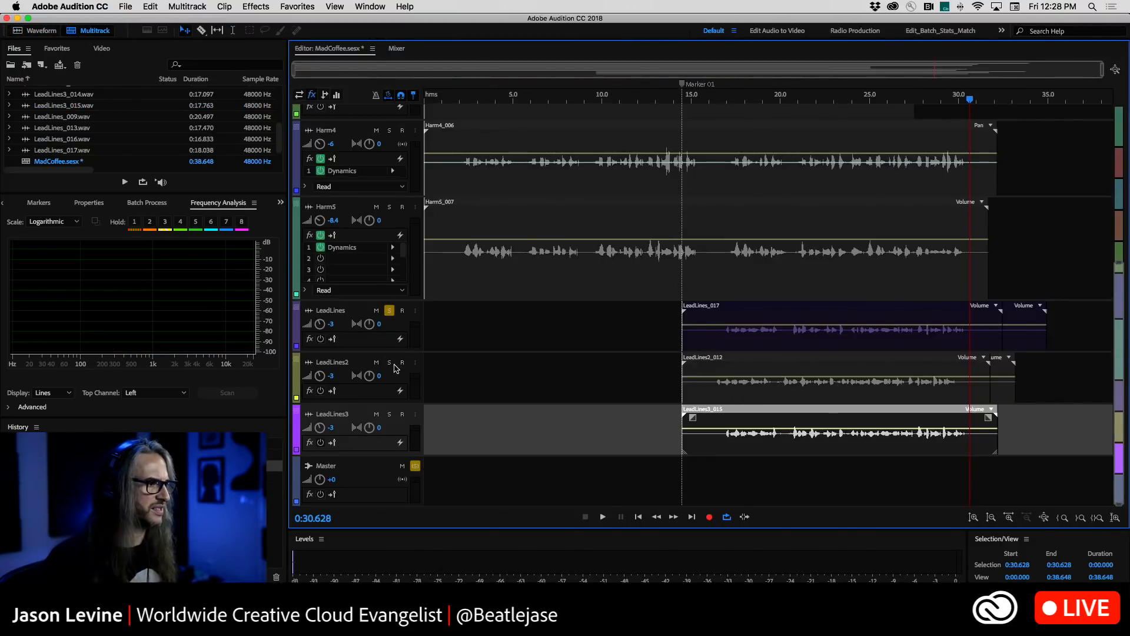
{"action": "left_click", "coordinate": [389, 362]}
{"action": "left_click", "coordinate": [389, 413]}
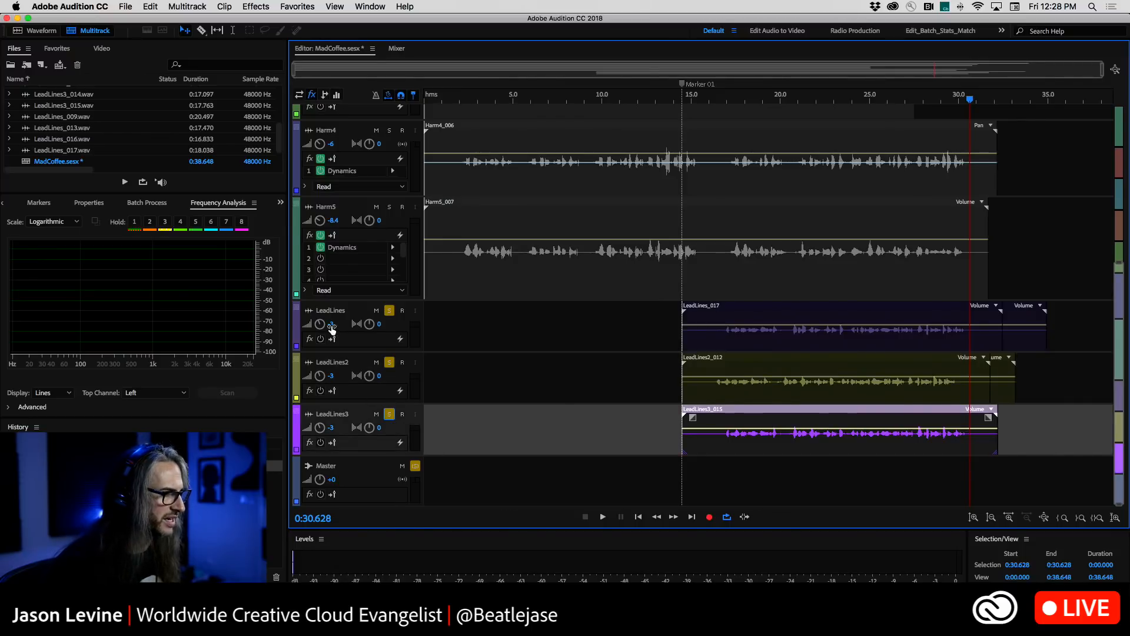
Set the LeadLines and LeadLines2 track volumes to -6 dB and play the three soloed lead tracks from 0:16.113
{"action": "left_click", "coordinate": [331, 328]}
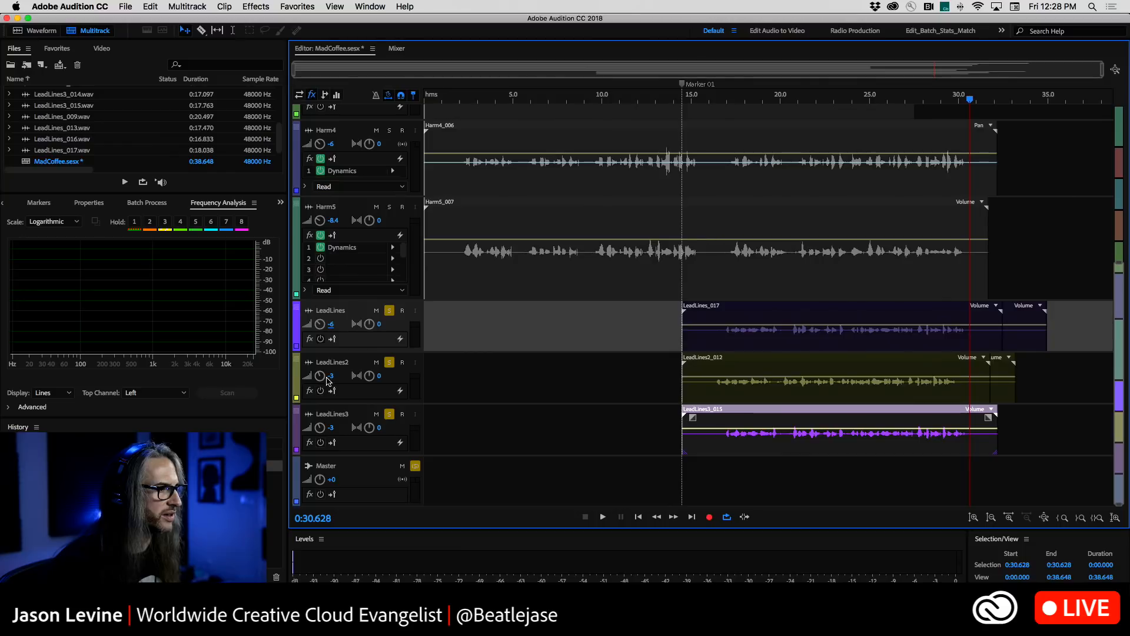
{"action": "left_click_drag", "start_coordinate": [331, 380], "coordinate": [320, 377]}
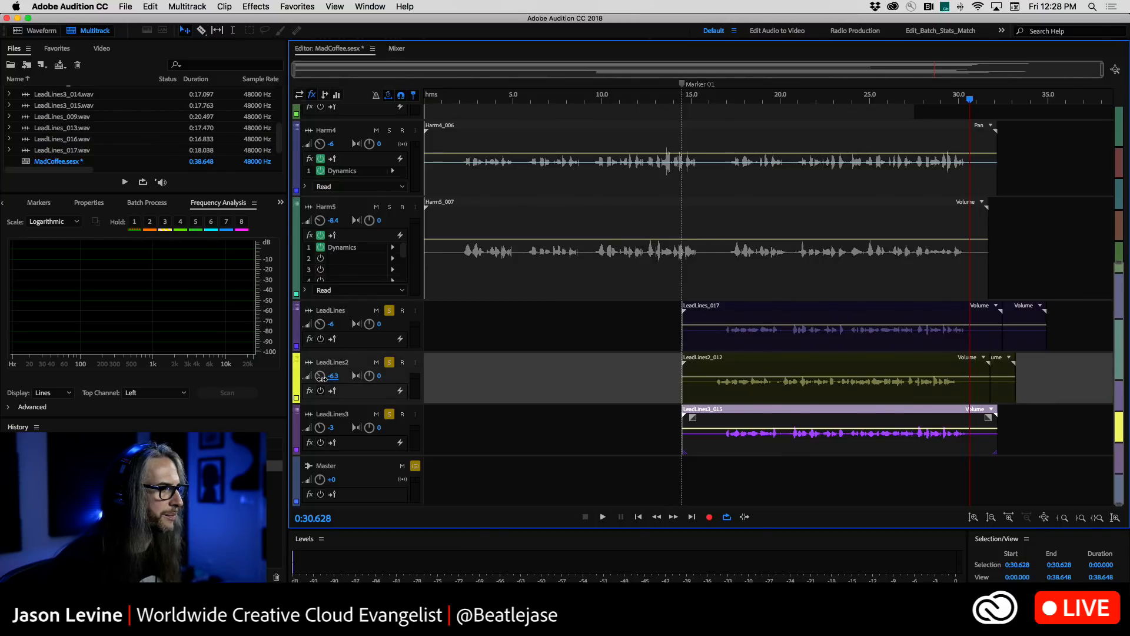
{"action": "left_click", "coordinate": [719, 100]}
{"action": "left_click_drag", "start_coordinate": [717, 101], "coordinate": [712, 102]}
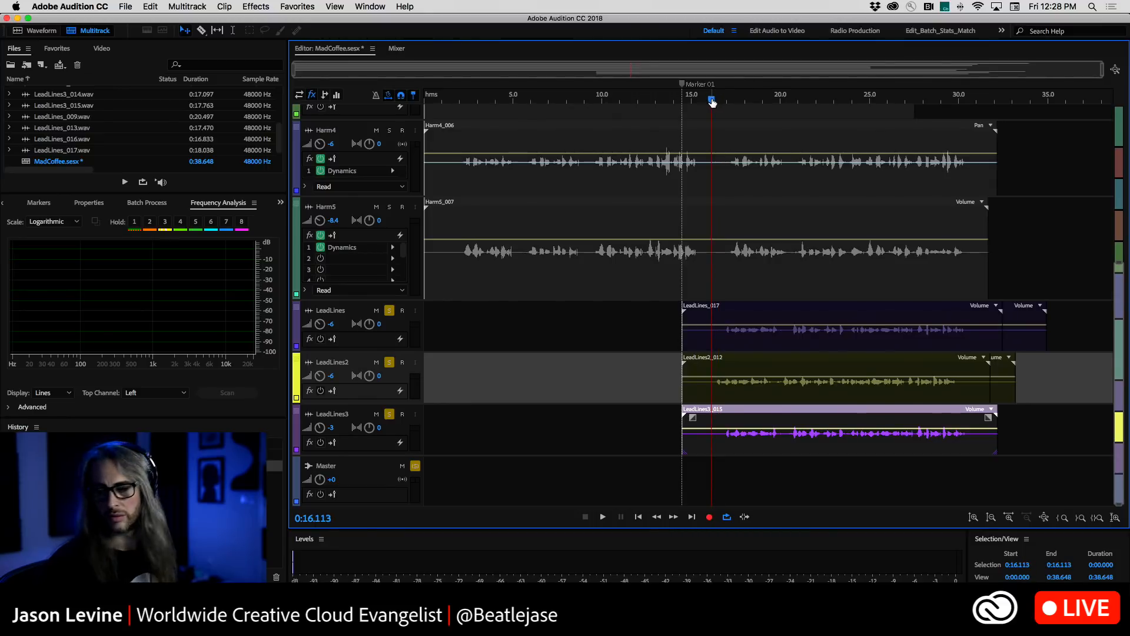
{"action": "key", "text": "space"}
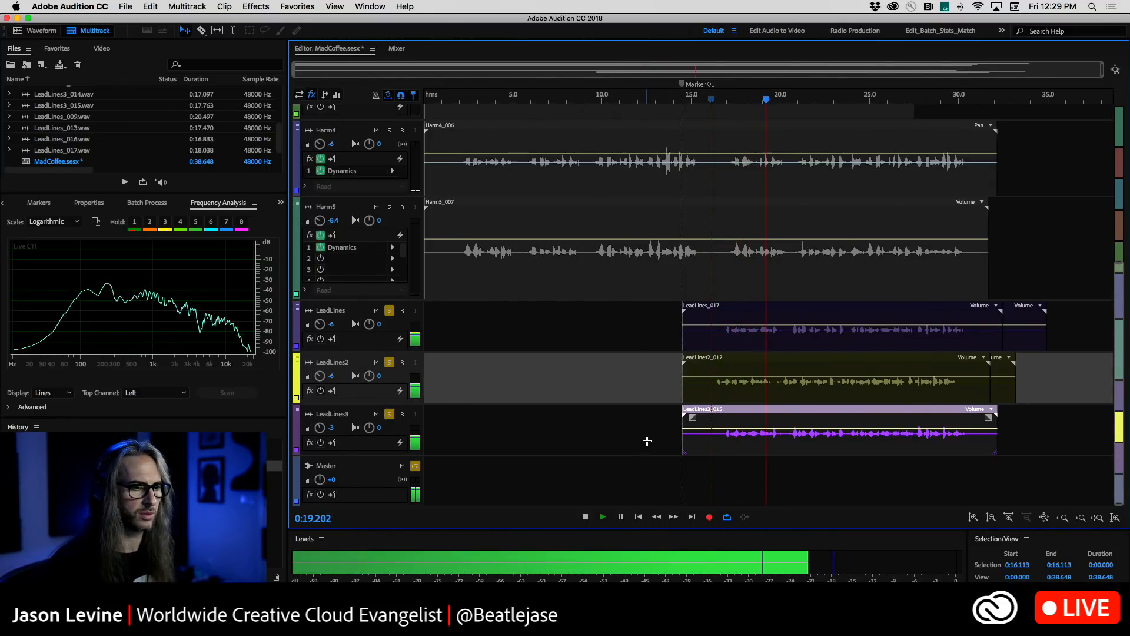
{"action": "key", "text": "space"}
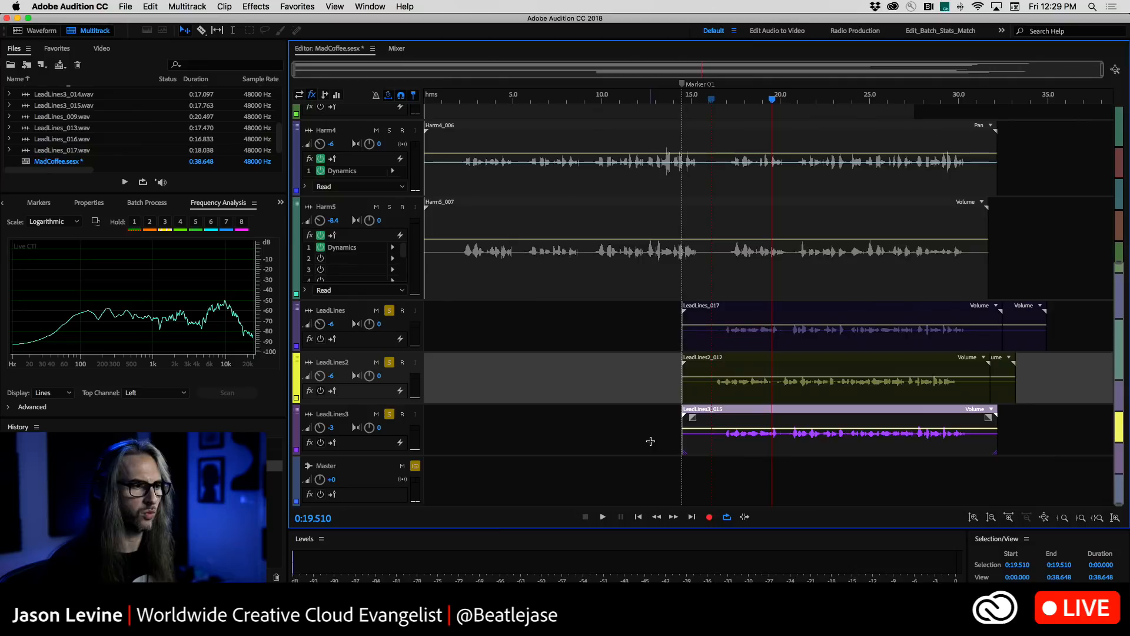
Turn off solo on the LeadLines3, LeadLines2 and LeadLines tracks
{"action": "left_click", "coordinate": [390, 414]}
{"action": "left_click", "coordinate": [389, 362]}
{"action": "left_click", "coordinate": [390, 310]}
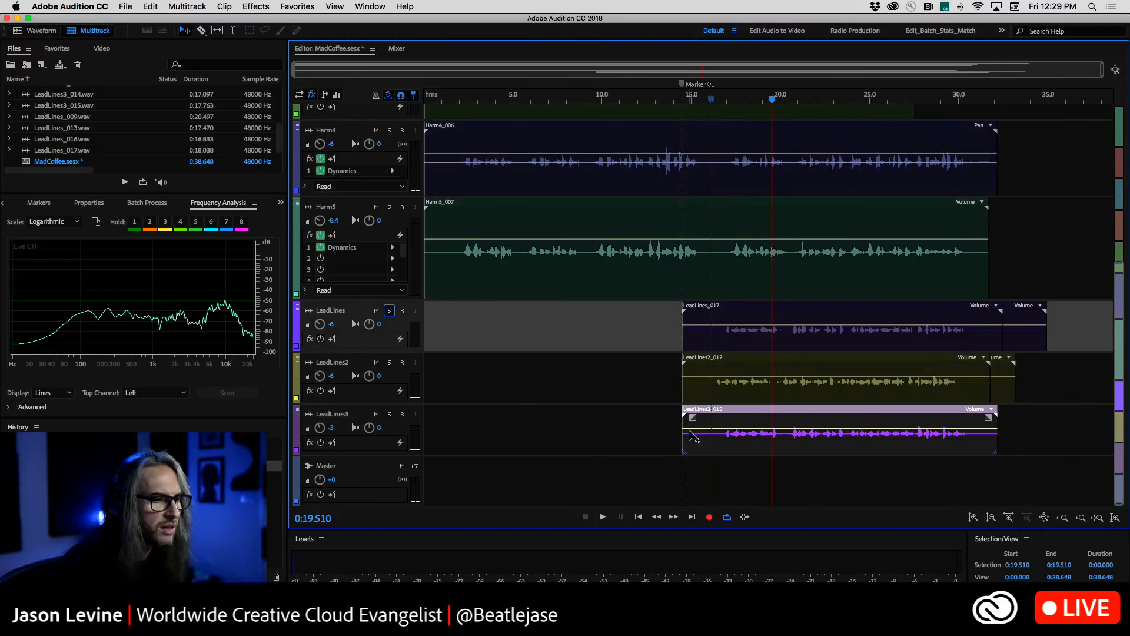
Open the LeadLines3_015 clip in the waveform view, play it from 0:19.510, and return to the multitrack session
{"action": "double_click", "coordinate": [728, 447]}
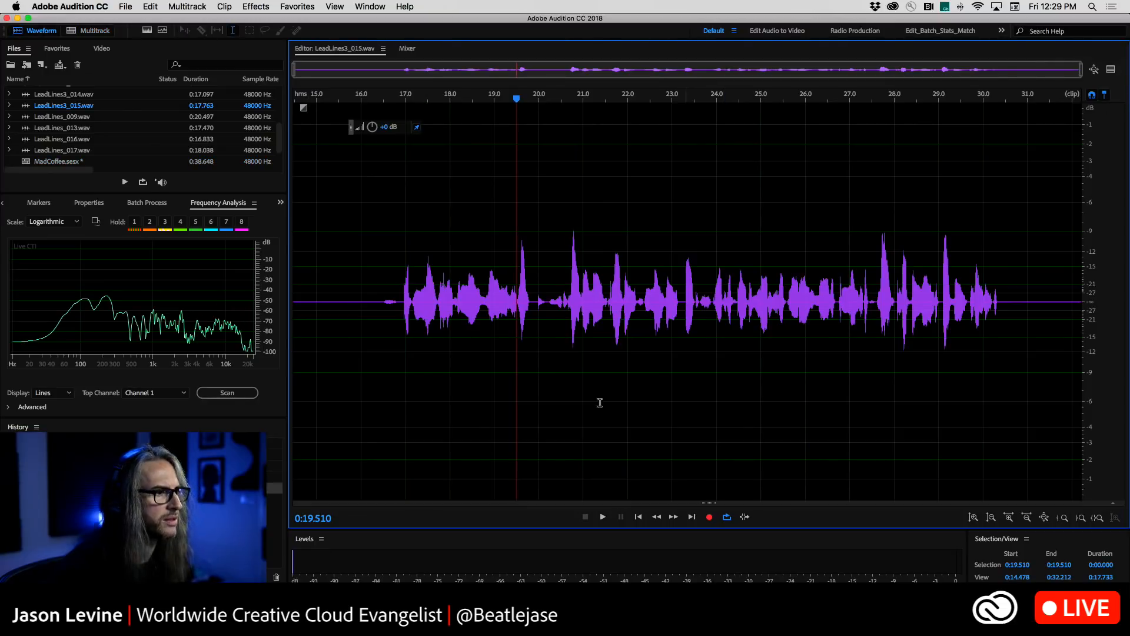
{"action": "key", "text": "space"}
{"action": "key", "text": "space"}
{"action": "left_click", "coordinate": [90, 30]}
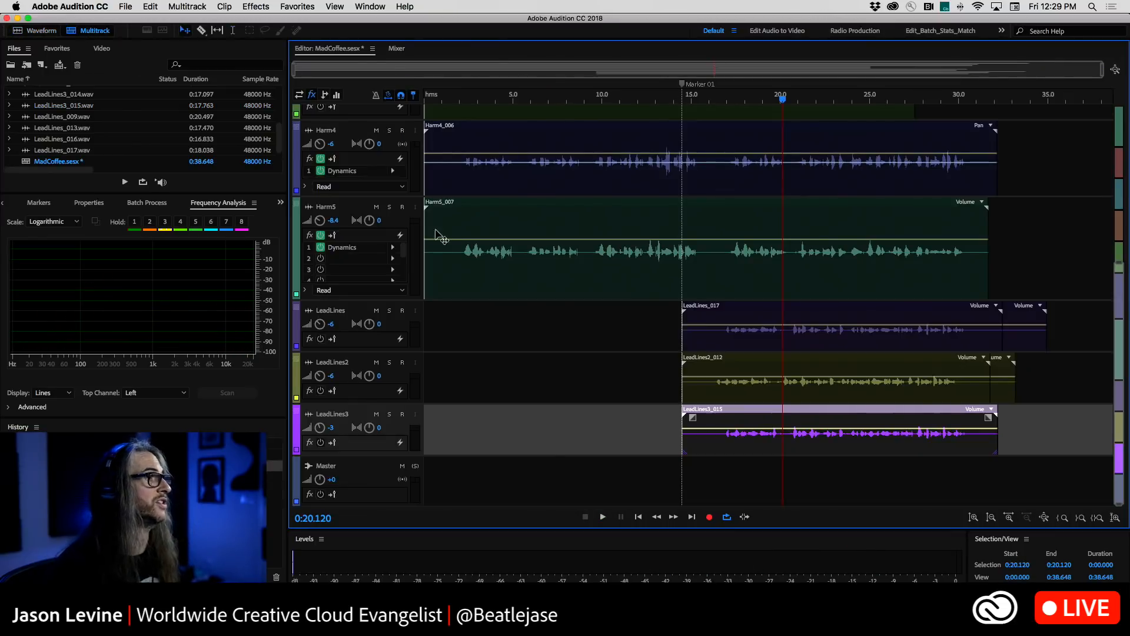
{"action": "left_click", "coordinate": [729, 428]}
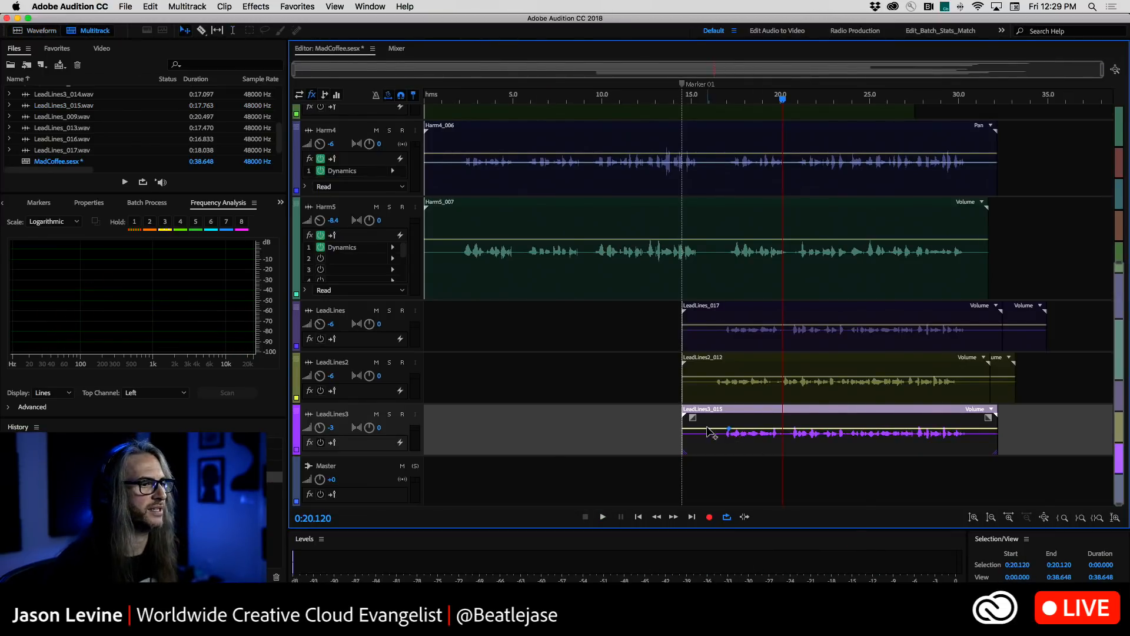
Step back through the edit history of LeadLines3_015, restore its latest edits, and return to the multitrack session
{"action": "double_click", "coordinate": [707, 438]}
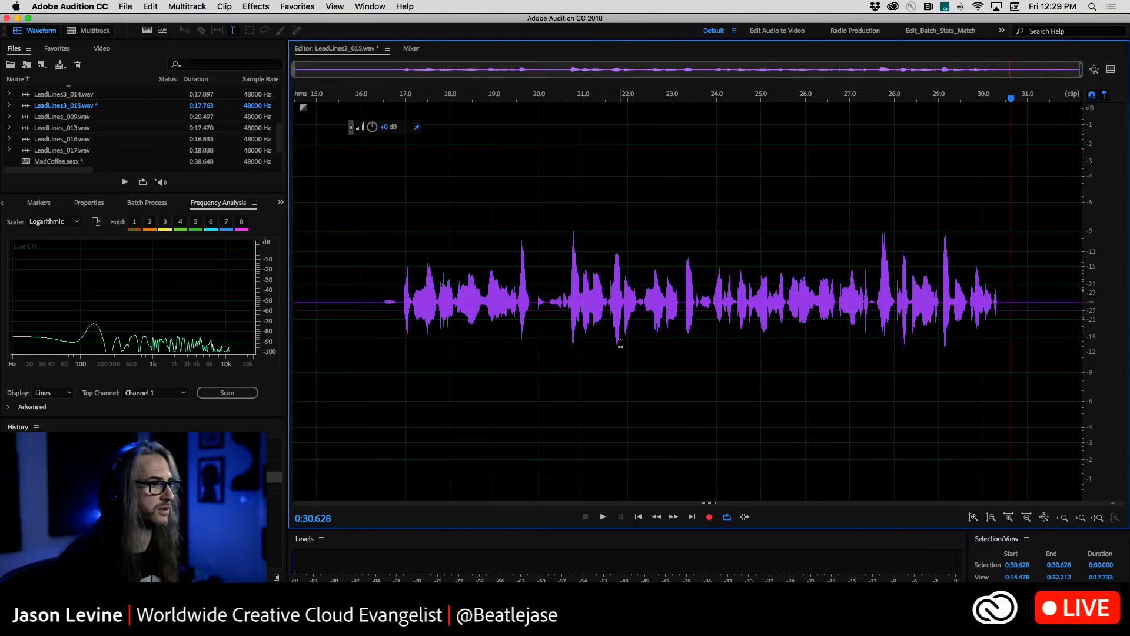
{"action": "key", "text": "super+z"}
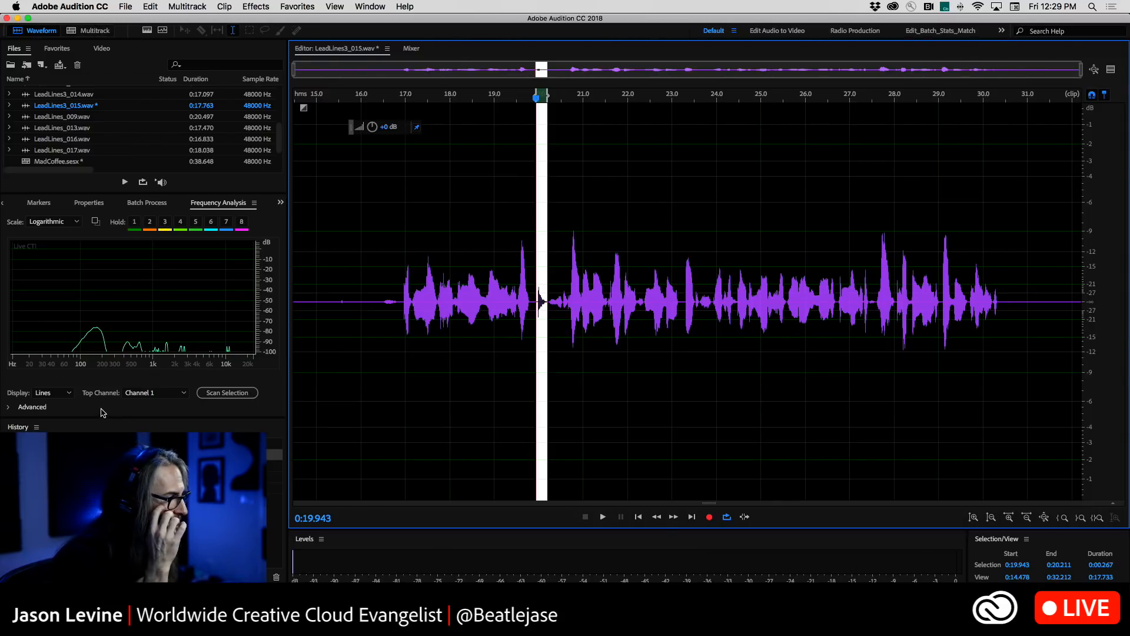
{"action": "left_click", "coordinate": [65, 488]}
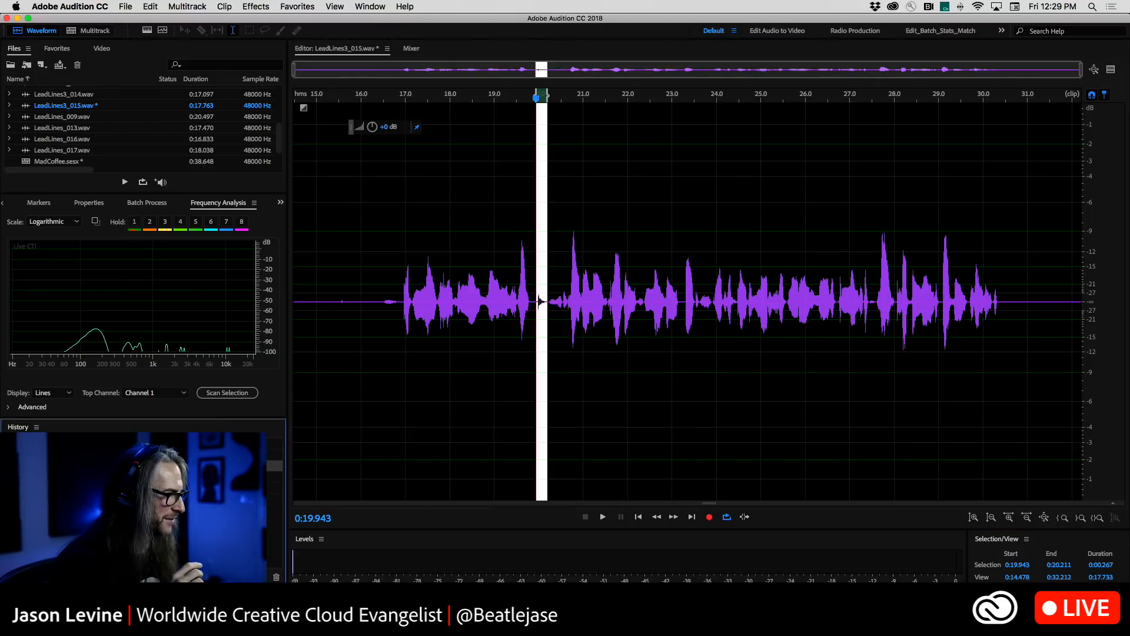
{"action": "left_click", "coordinate": [89, 30]}
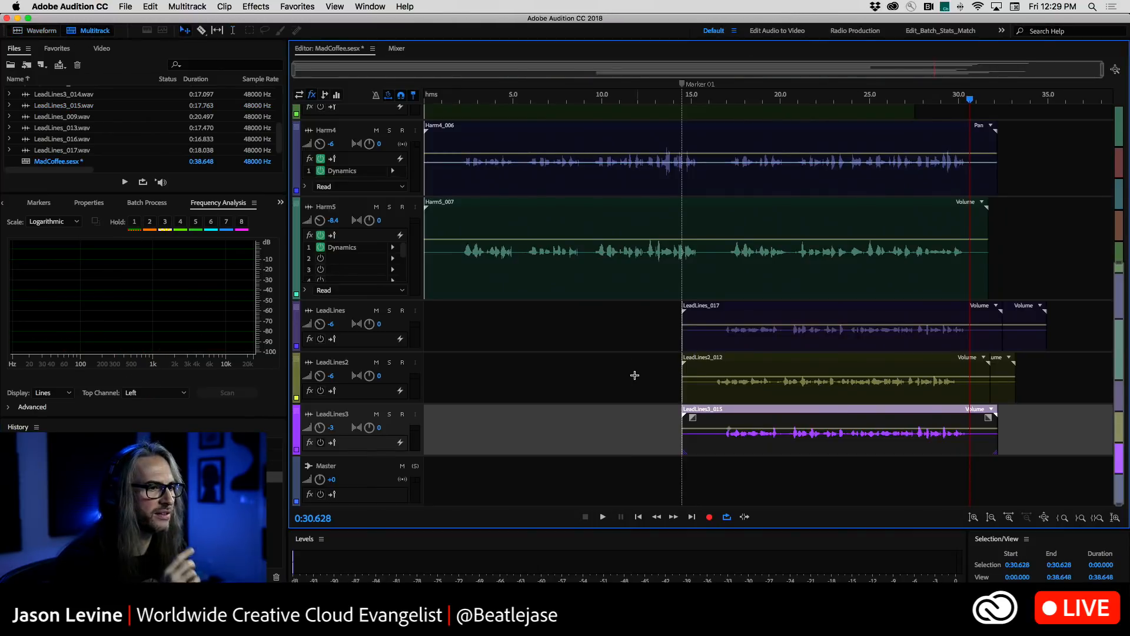
Mute LeadLines2 and LeadLines3, play the mix from 0:16.678, and unmute LeadLines3 during playback to compare the blend
{"action": "left_click", "coordinate": [722, 102]}
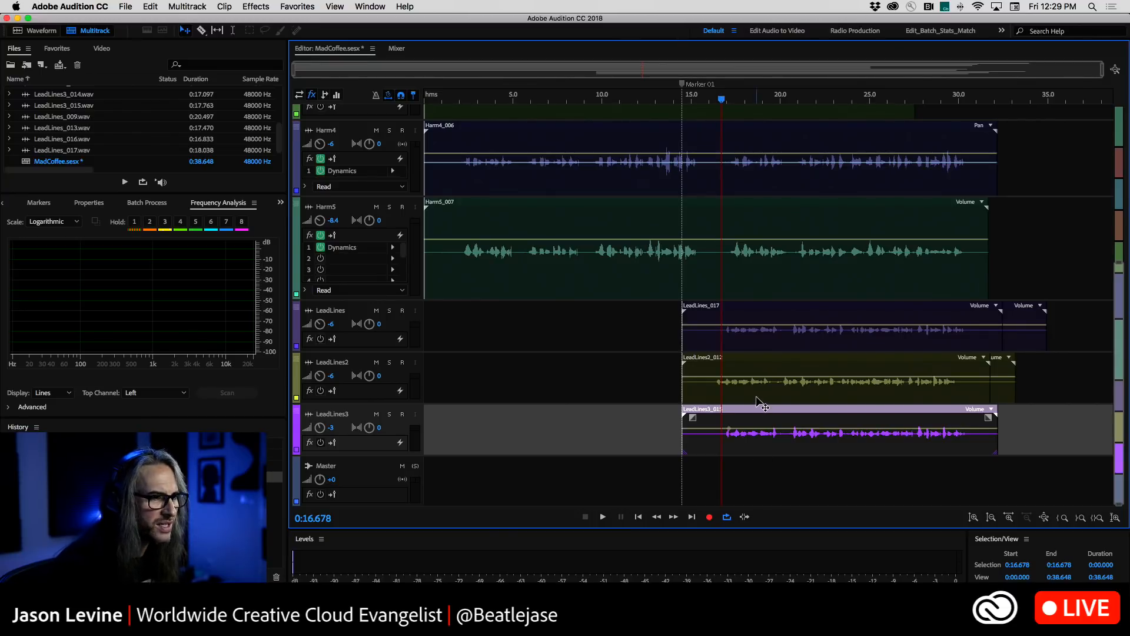
{"action": "left_click", "coordinate": [376, 363]}
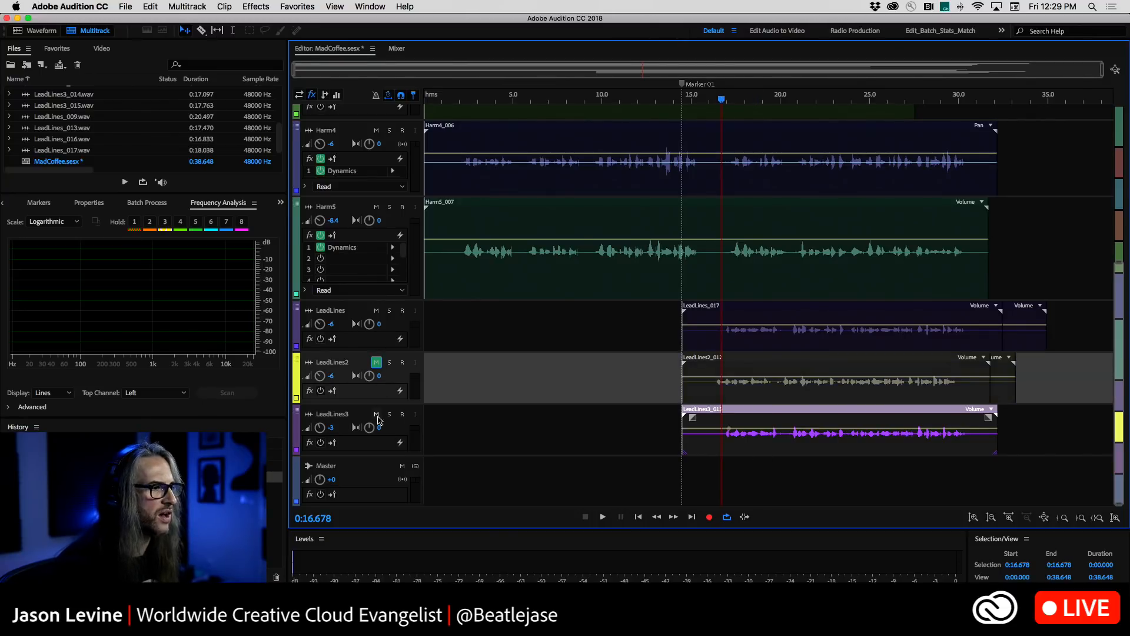
{"action": "left_click", "coordinate": [376, 414]}
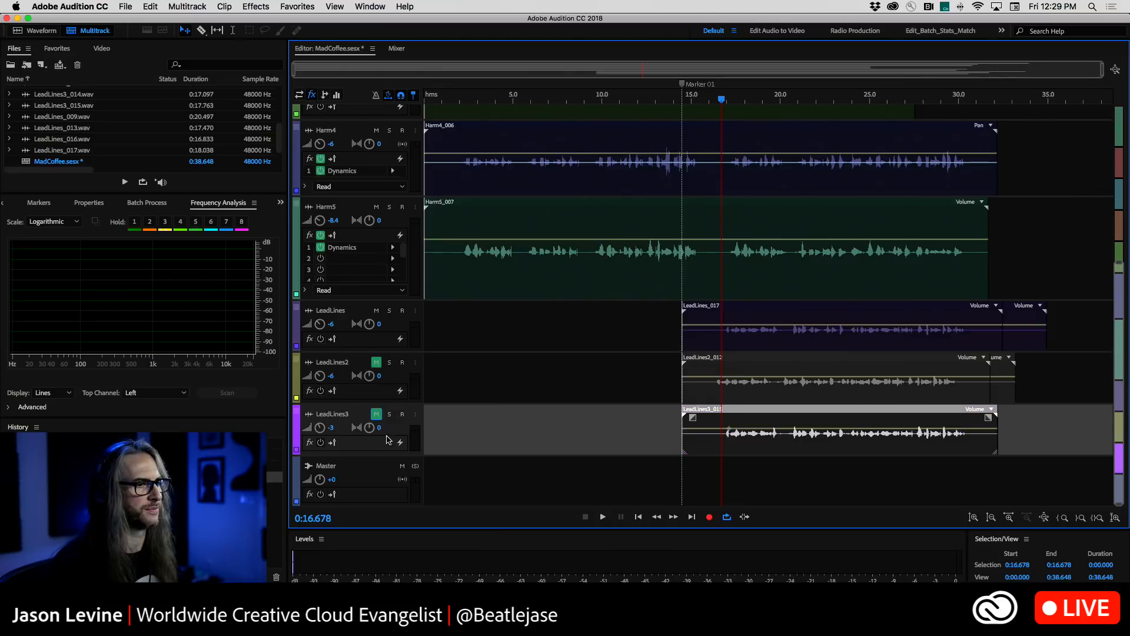
{"action": "key", "text": "space"}
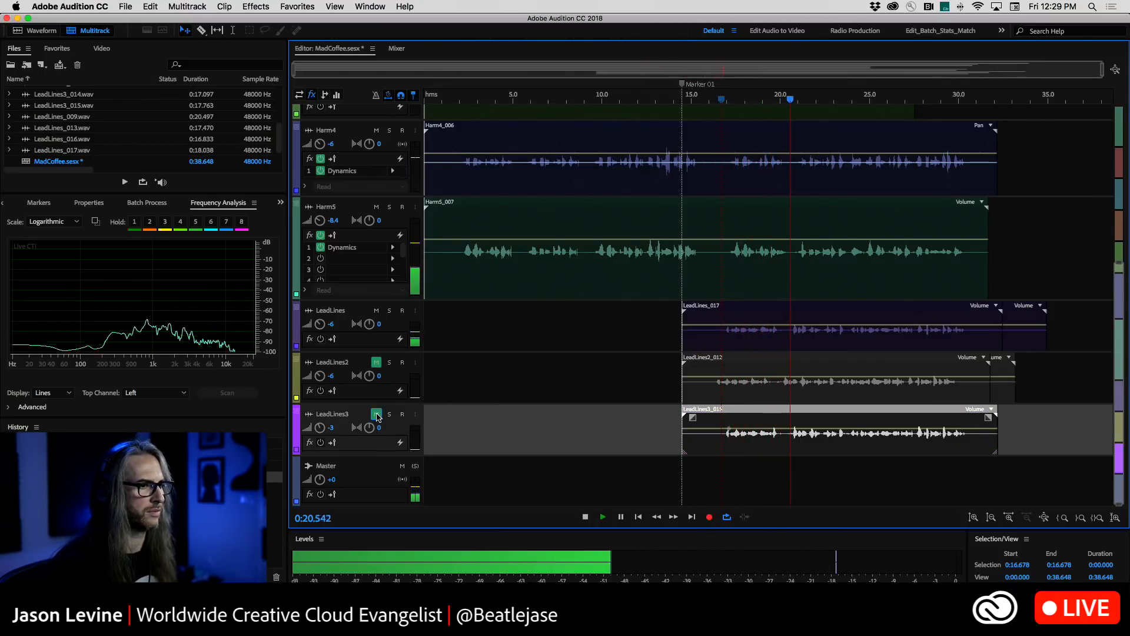
{"action": "left_click", "coordinate": [377, 415]}
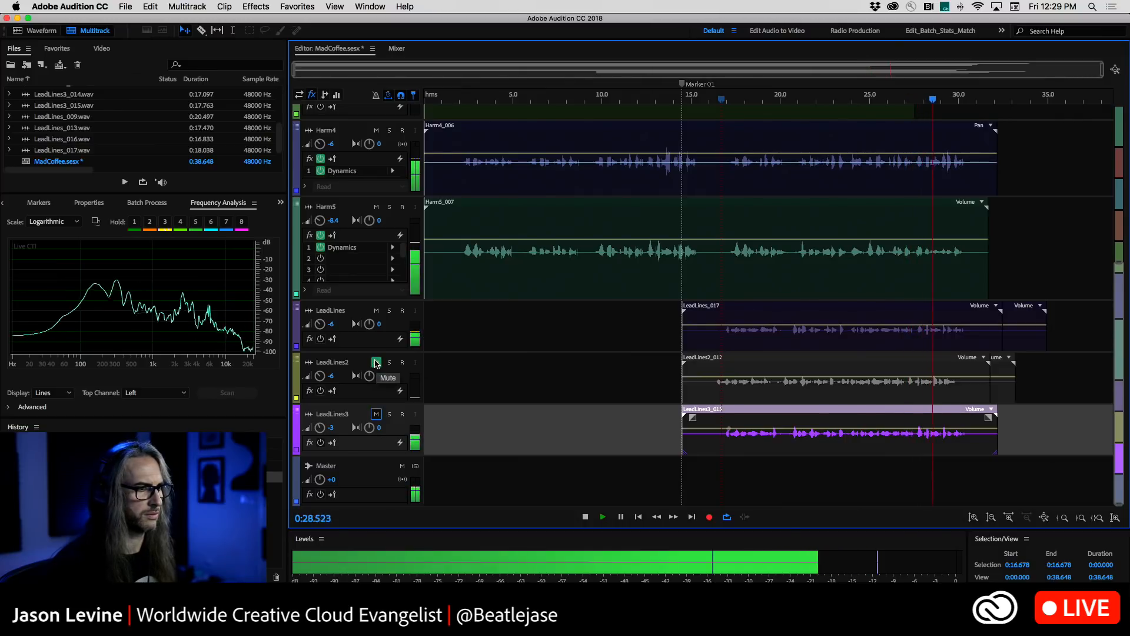
{"action": "key", "text": "space"}
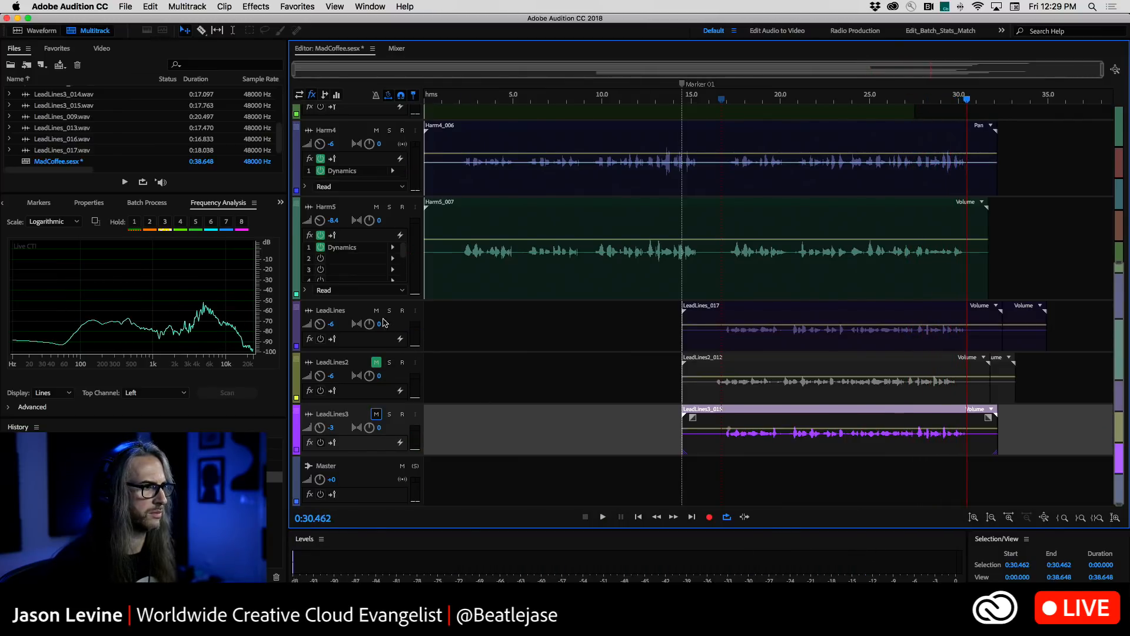
Solo LeadLines and LeadLines3, play them from 0:16.165, and bring in LeadLines2 by unmuting and soloing it
{"action": "left_click", "coordinate": [389, 310]}
{"action": "left_click", "coordinate": [391, 416]}
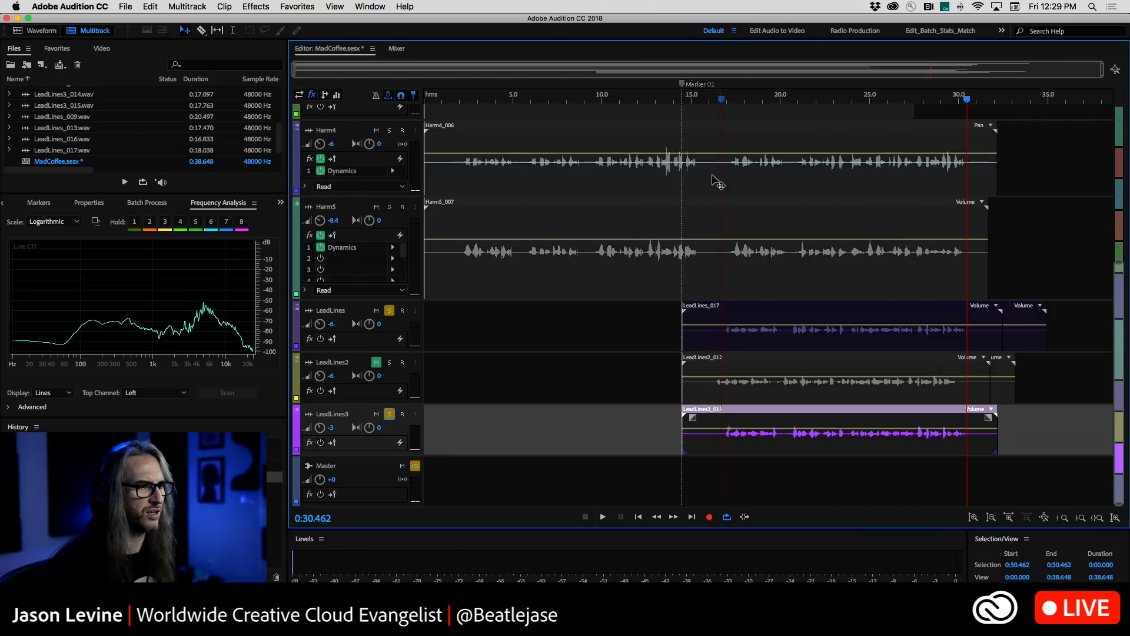
{"action": "left_click", "coordinate": [714, 99]}
{"action": "key", "text": "space"}
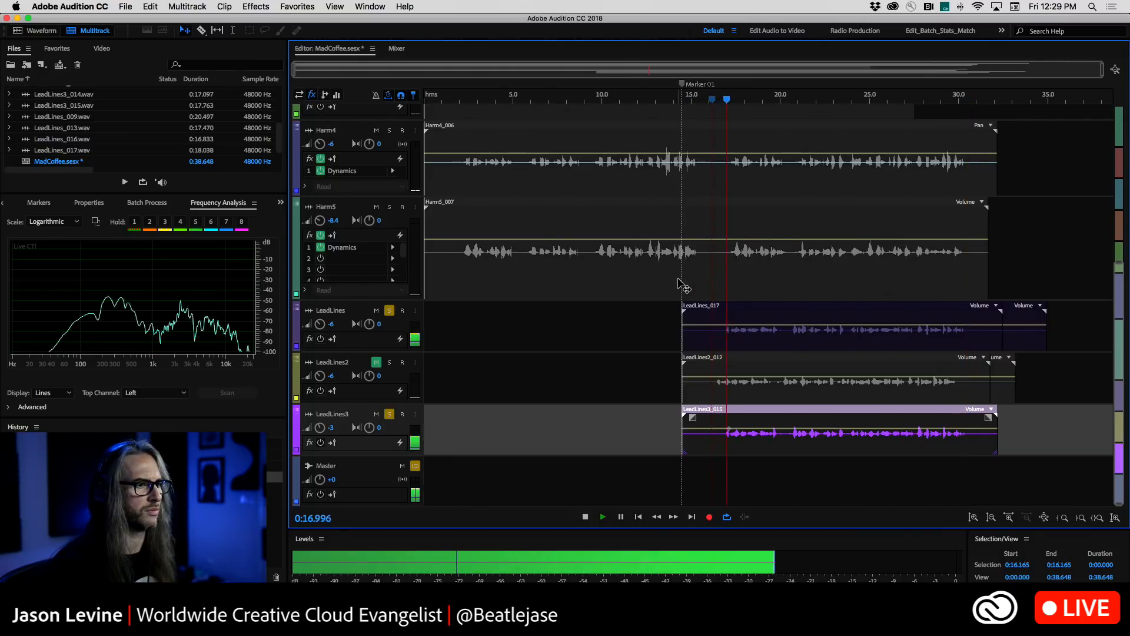
{"action": "left_click", "coordinate": [377, 361]}
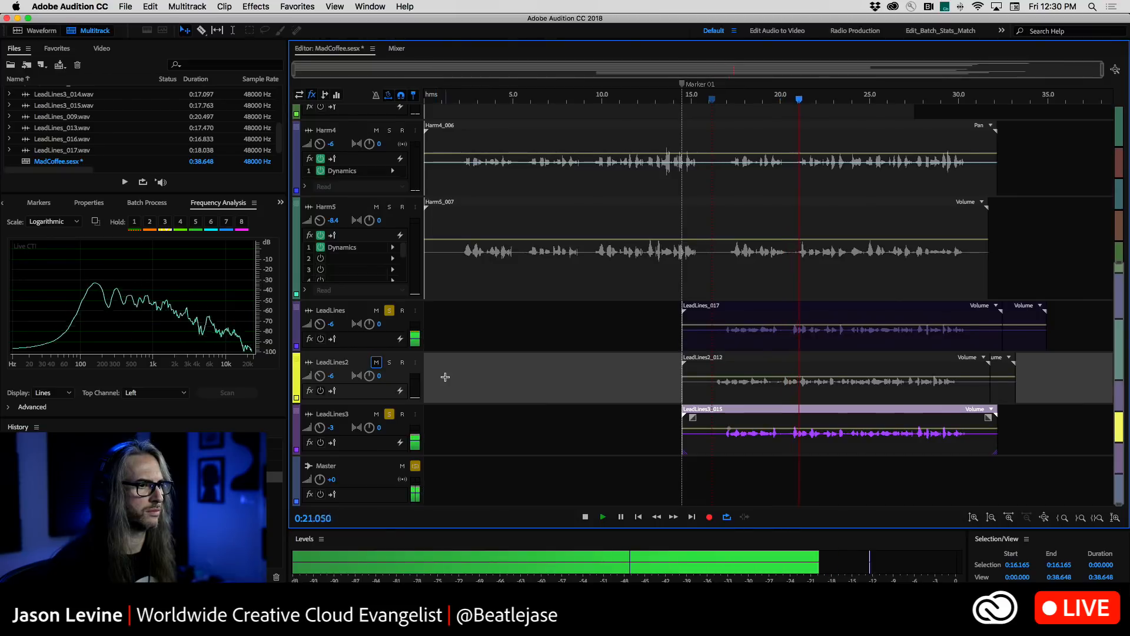
{"action": "left_click", "coordinate": [389, 362]}
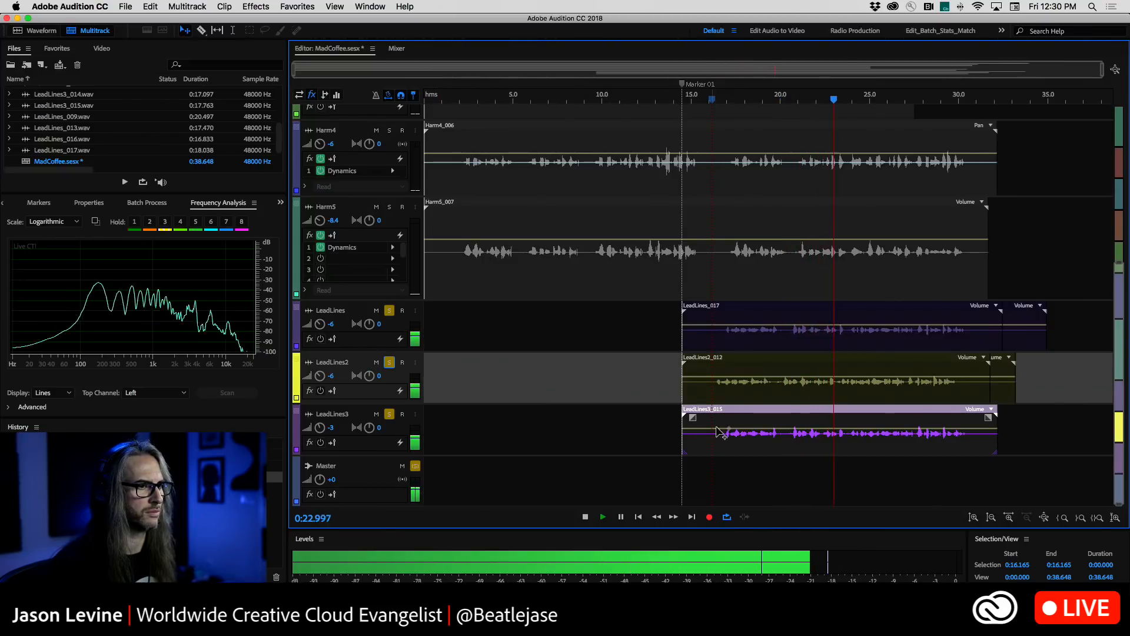
{"action": "key", "text": "space"}
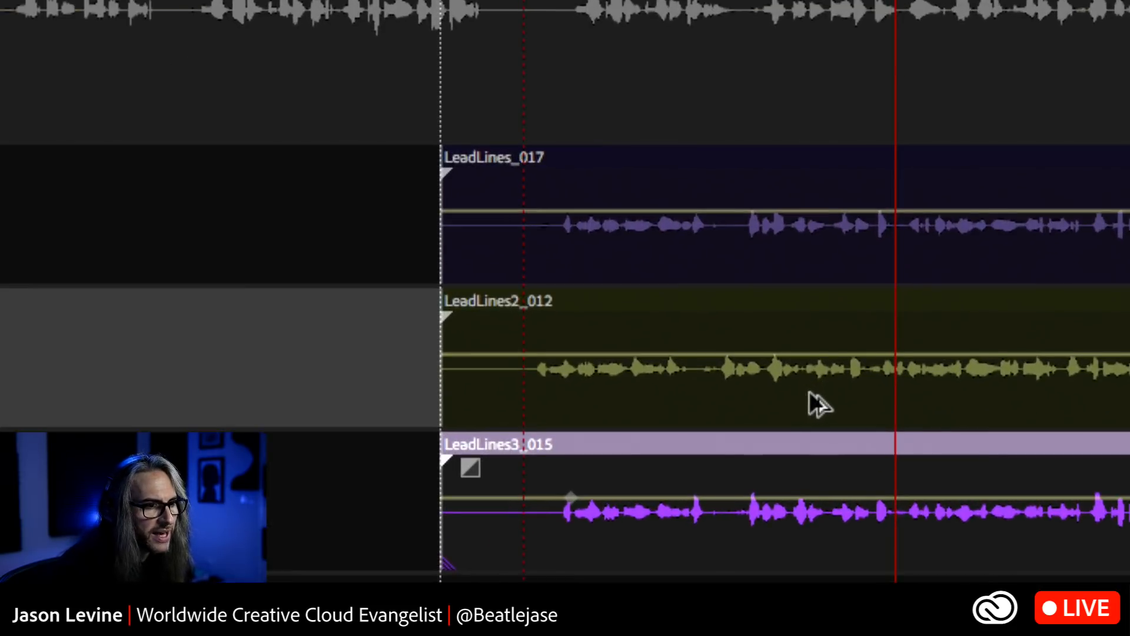
Shift the LeadLines2_012 clip forward in time to start at about 0:15.03, aligning its vocal with the other two lead clips
{"action": "left_click_drag", "start_coordinate": [783, 392], "coordinate": [805, 390]}
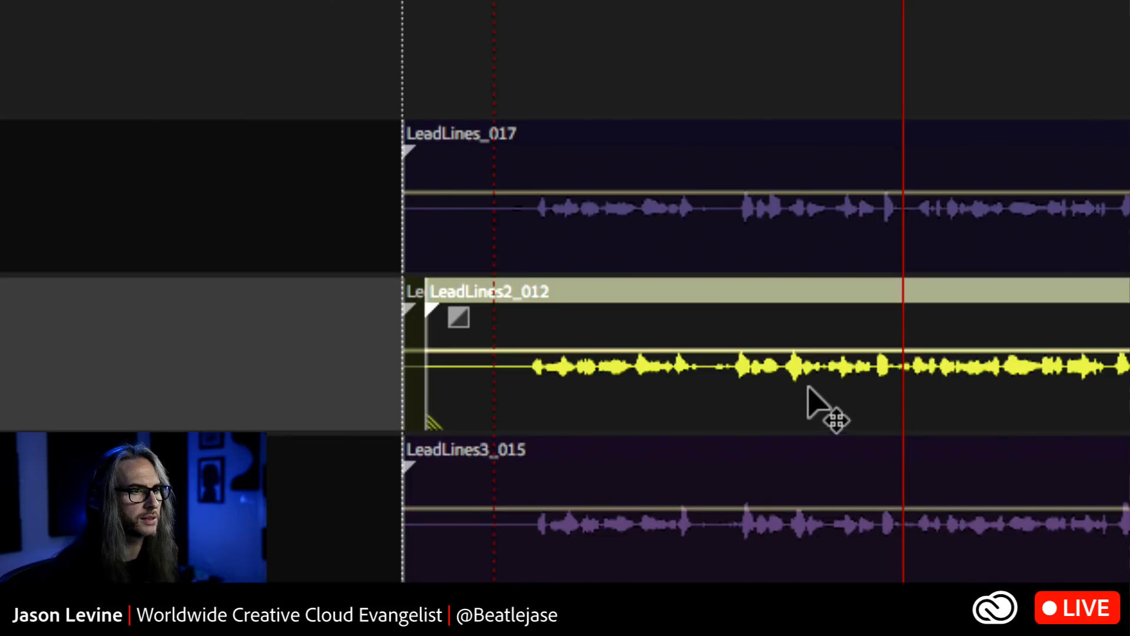
{"action": "key", "text": "j"}
{"action": "key", "text": "l"}
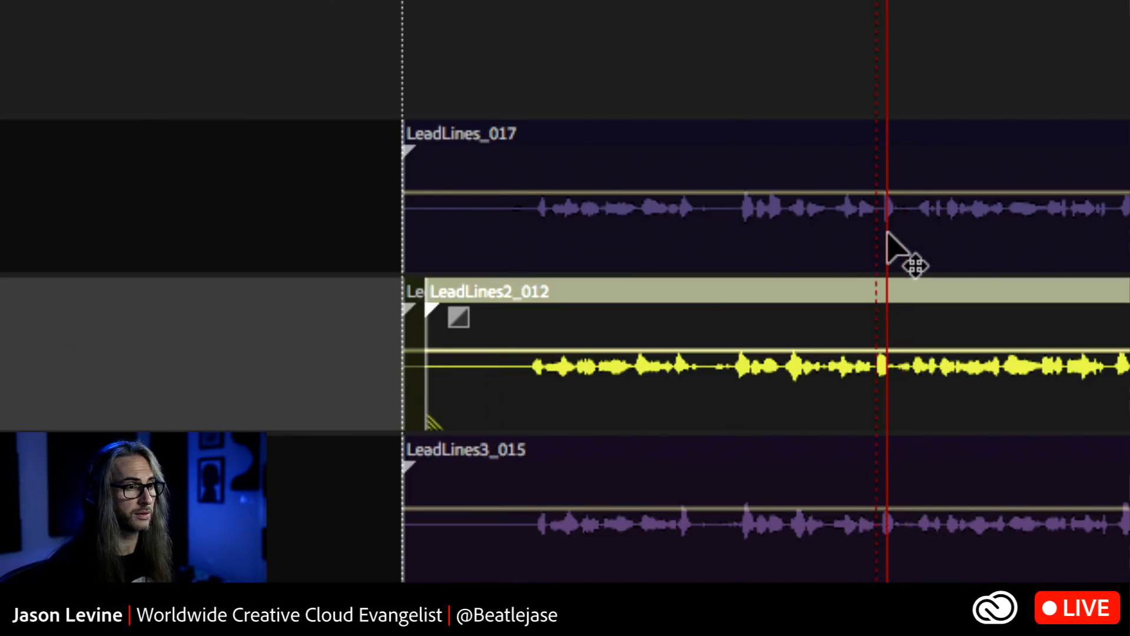
{"action": "key", "text": "space"}
{"action": "key", "text": "Left"}
{"action": "key", "text": "Left"}
{"action": "key", "text": "Left"}
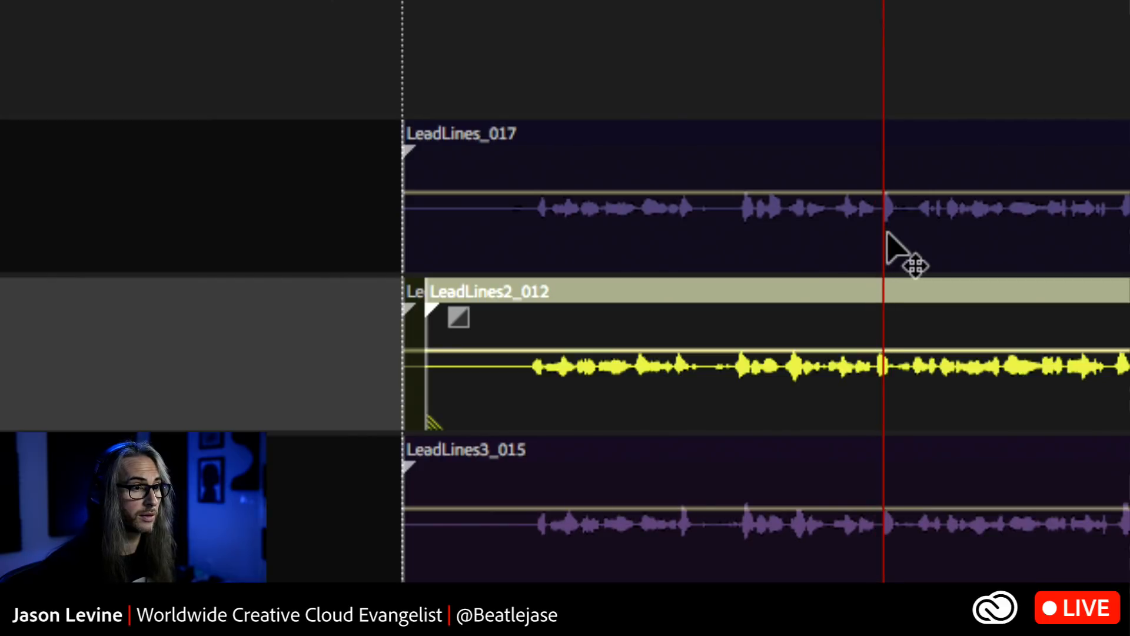
{"action": "key", "text": "Right"}
{"action": "left_click_drag", "start_coordinate": [864, 389], "coordinate": [867, 389]}
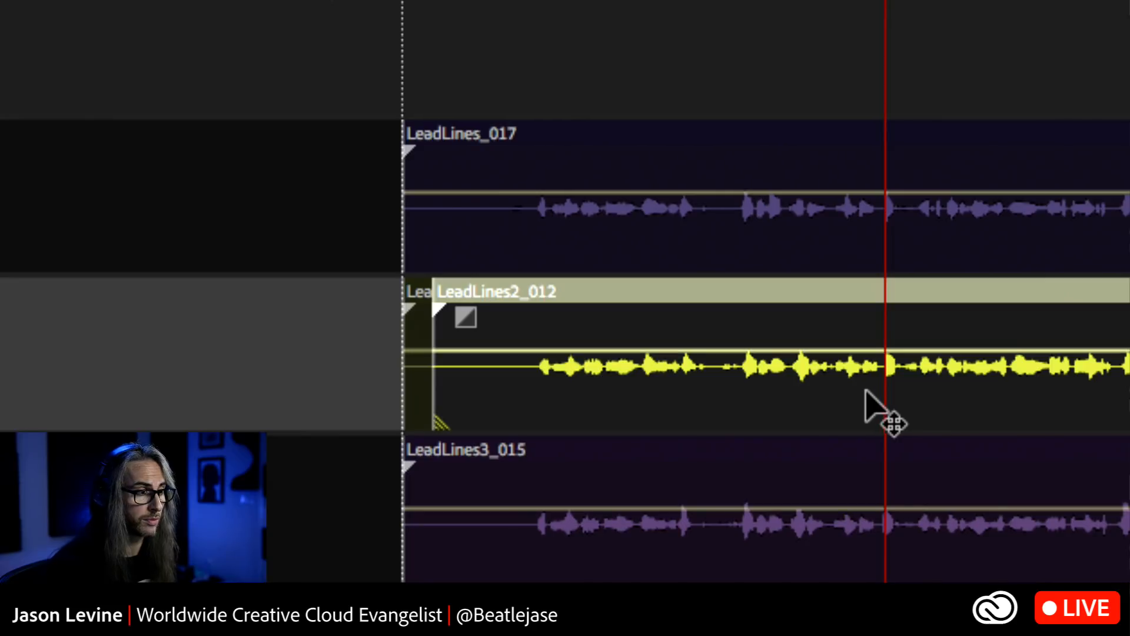
{"action": "key", "text": "j"}
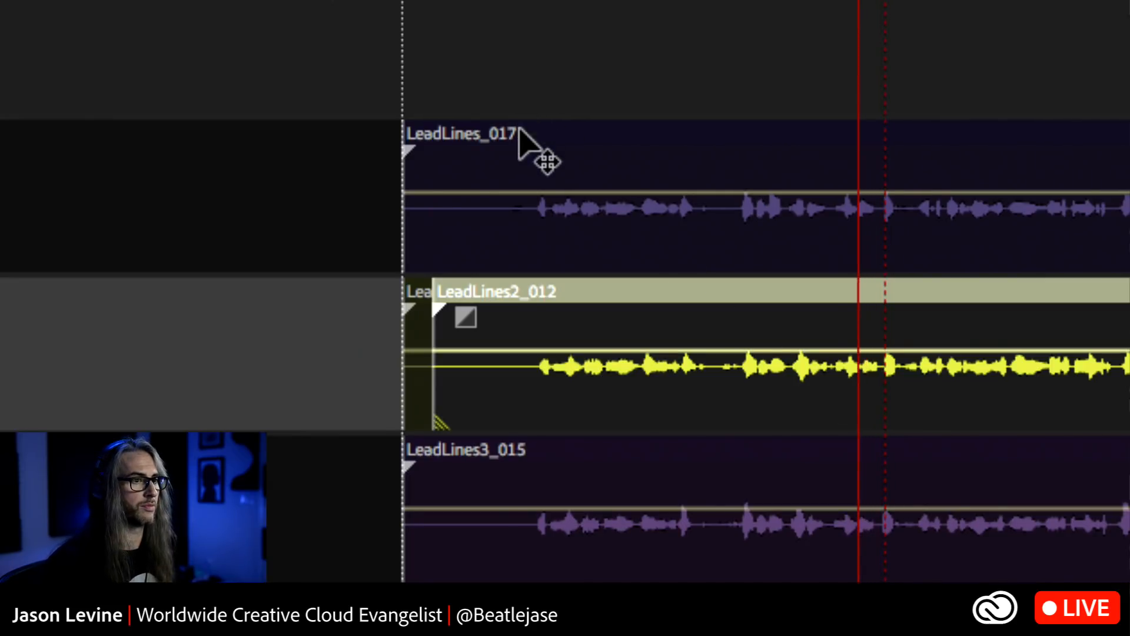
{"action": "key", "text": "k"}
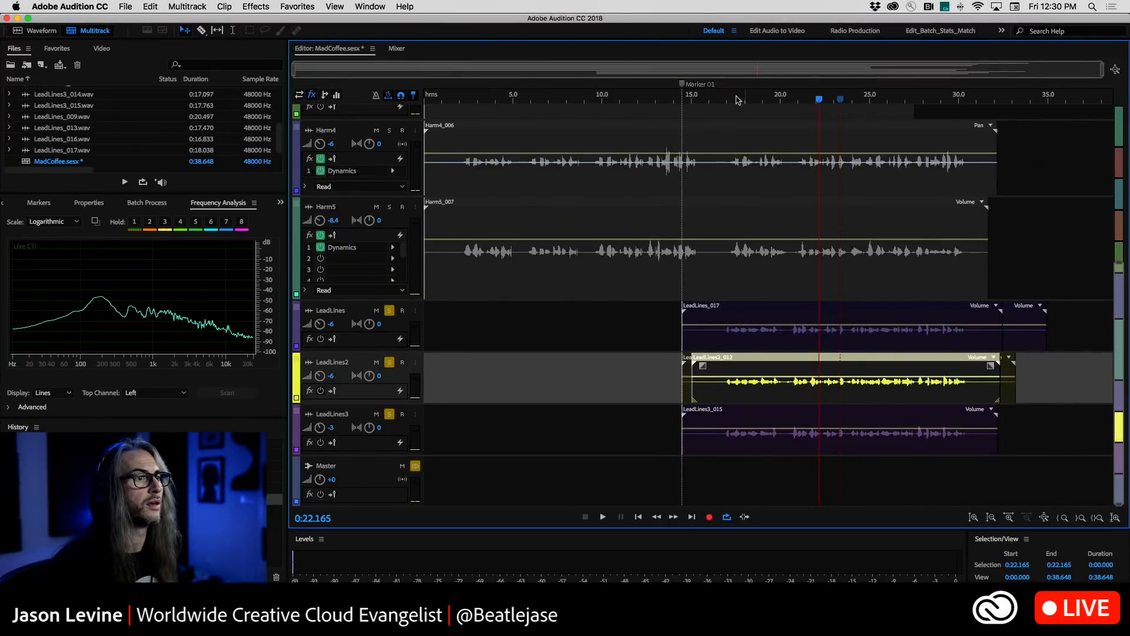
Play the soloed lead tracks from 0:16.582 and lower the LeadLines2 and LeadLines track volumes to -9.3 dB
{"action": "left_click", "coordinate": [719, 101]}
{"action": "key", "text": "space"}
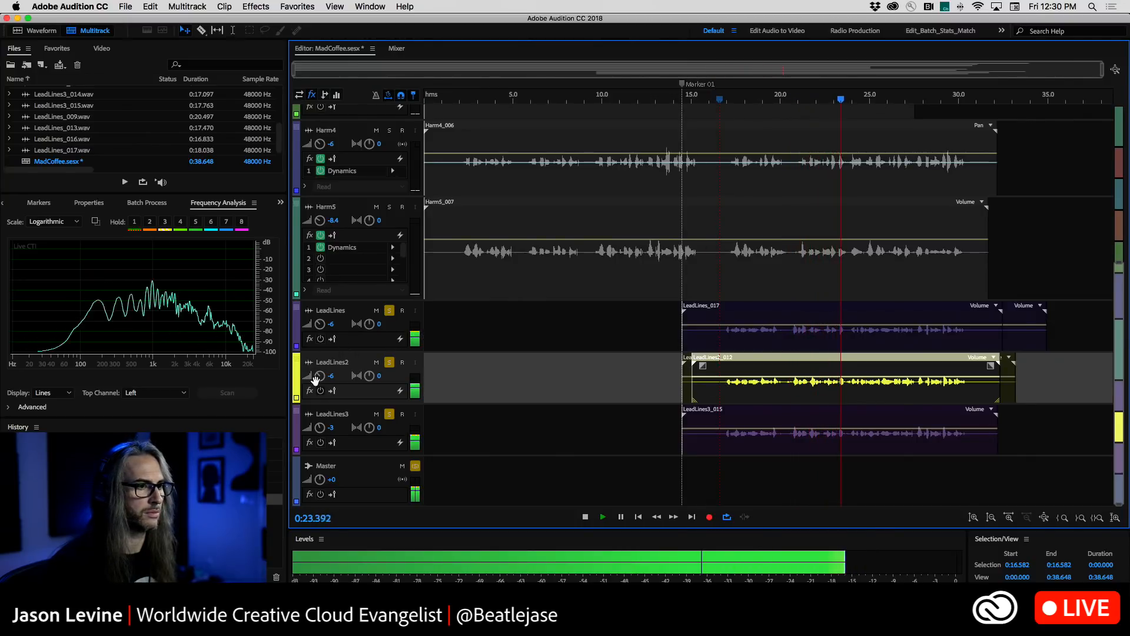
{"action": "left_click_drag", "start_coordinate": [322, 377], "coordinate": [318, 375]}
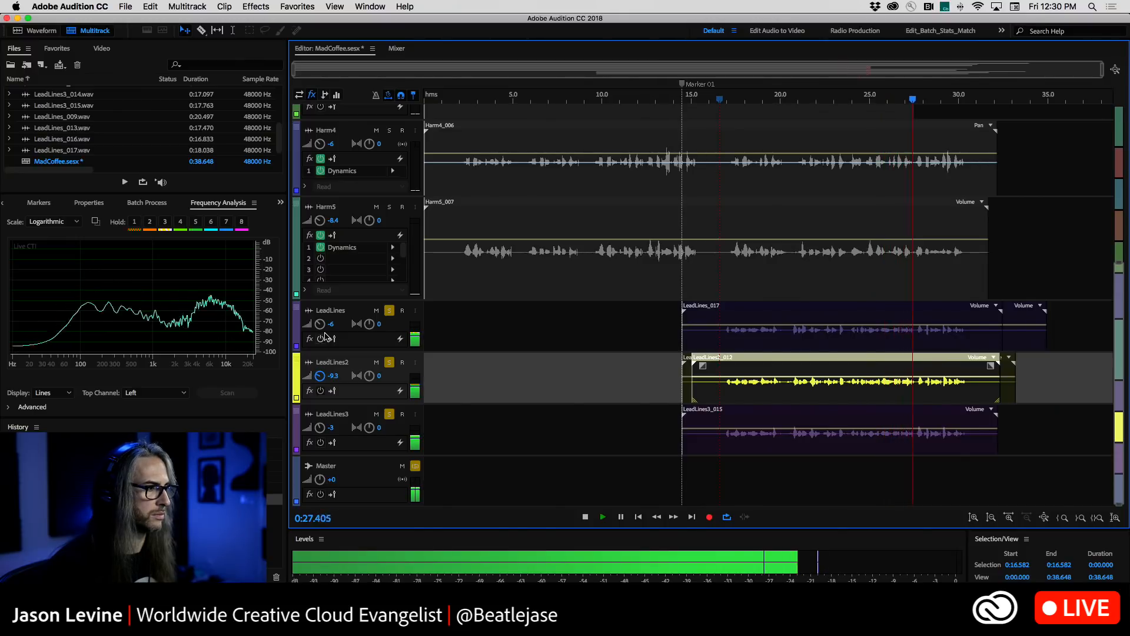
{"action": "left_click_drag", "start_coordinate": [319, 325], "coordinate": [318, 324]}
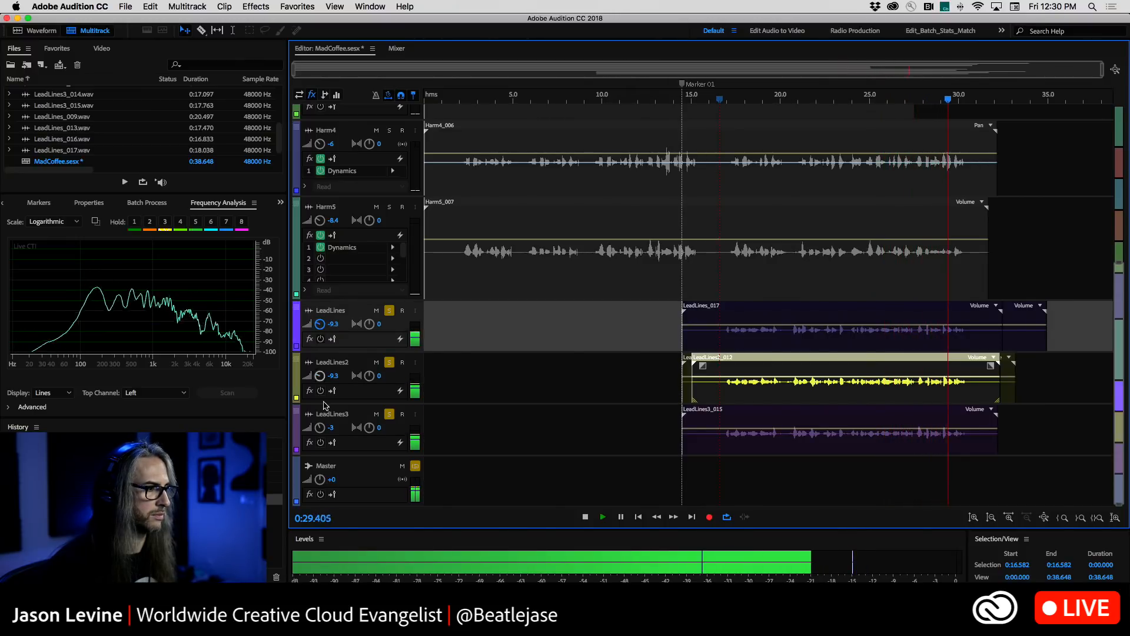
{"action": "key", "text": "space"}
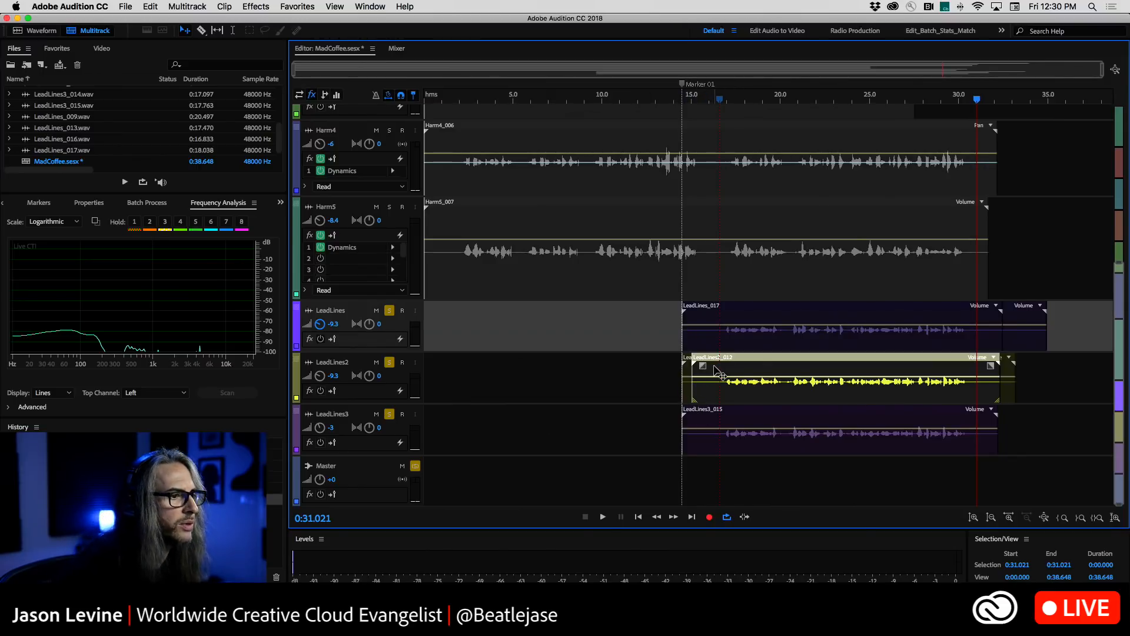
Examine LeadLines2_012 in the spectral frequency display and lock its clip in time in the multitrack session
{"action": "double_click", "coordinate": [759, 372]}
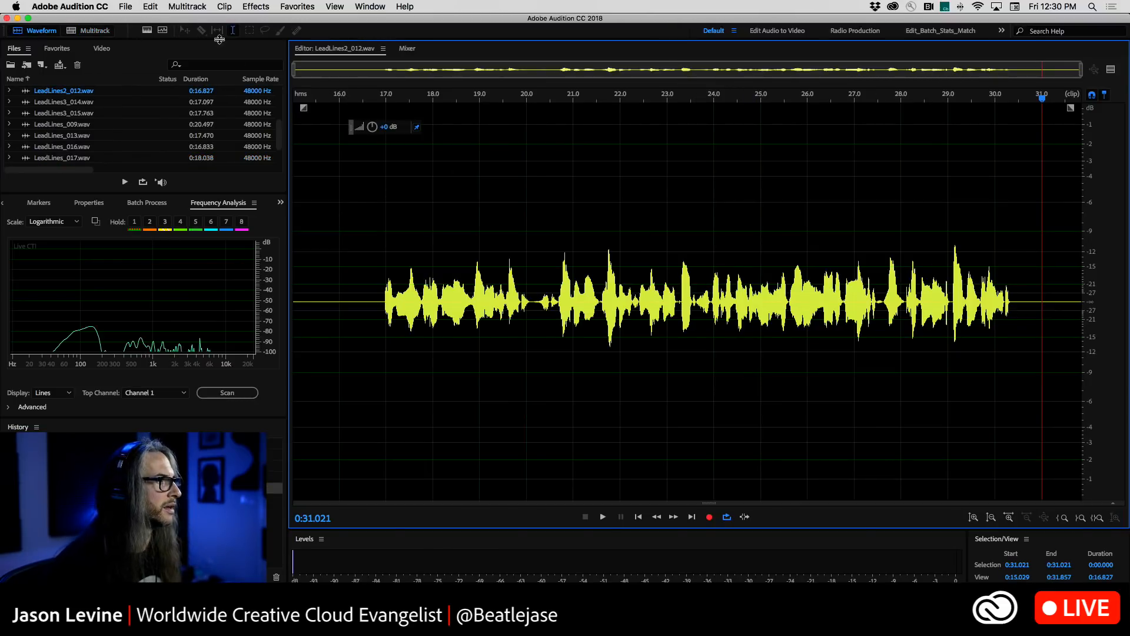
{"action": "left_click", "coordinate": [148, 31]}
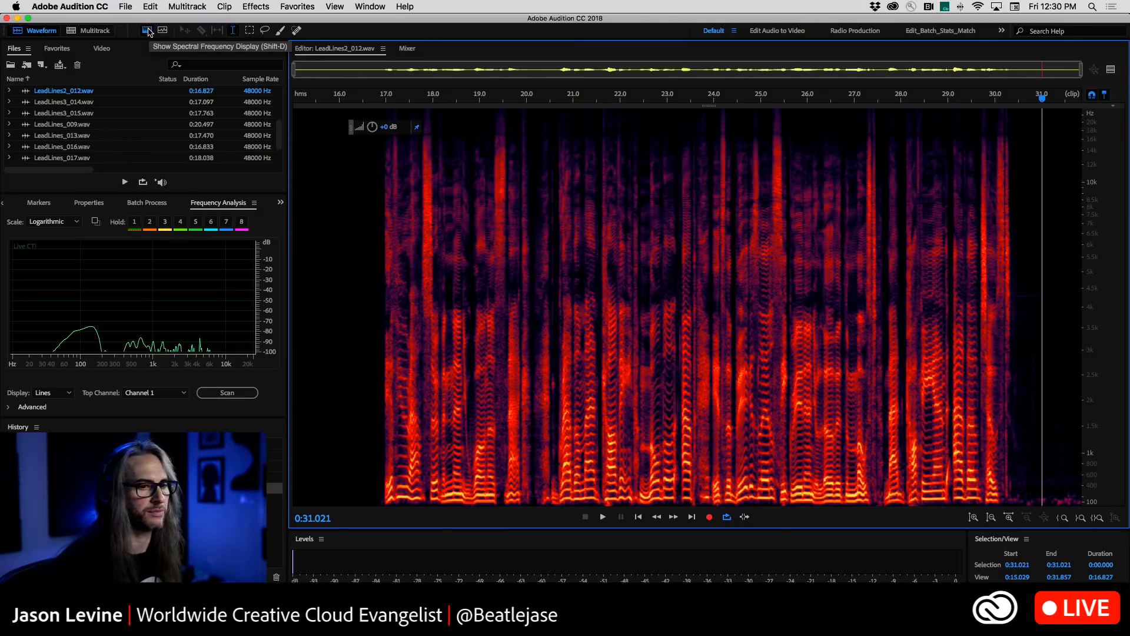
{"action": "left_click", "coordinate": [147, 31]}
{"action": "left_click", "coordinate": [88, 31]}
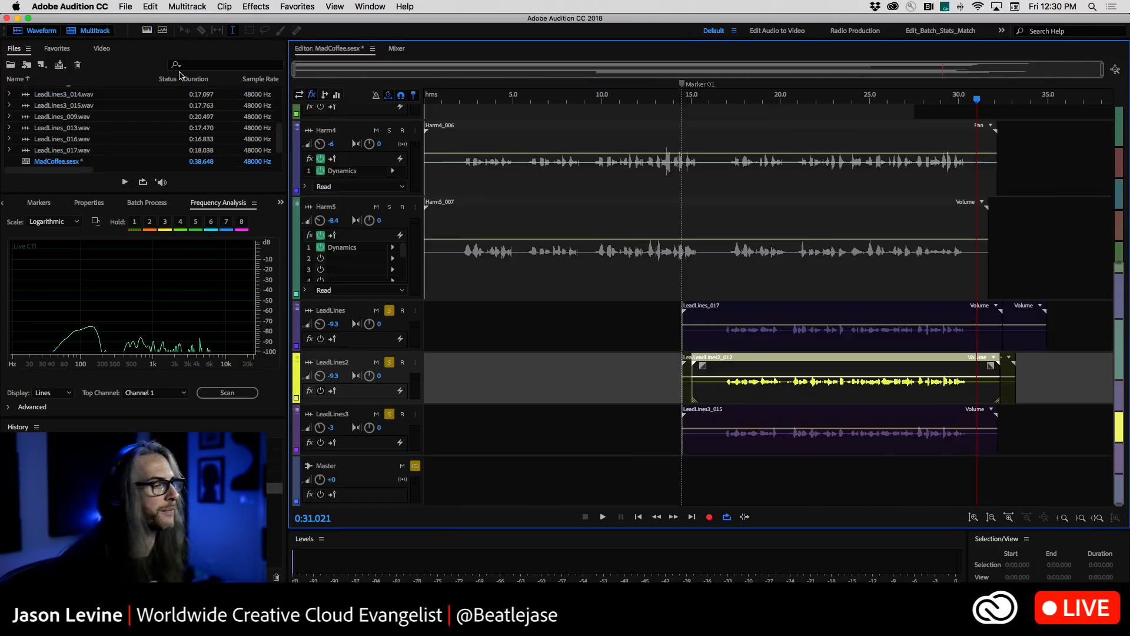
{"action": "right_click", "coordinate": [722, 375]}
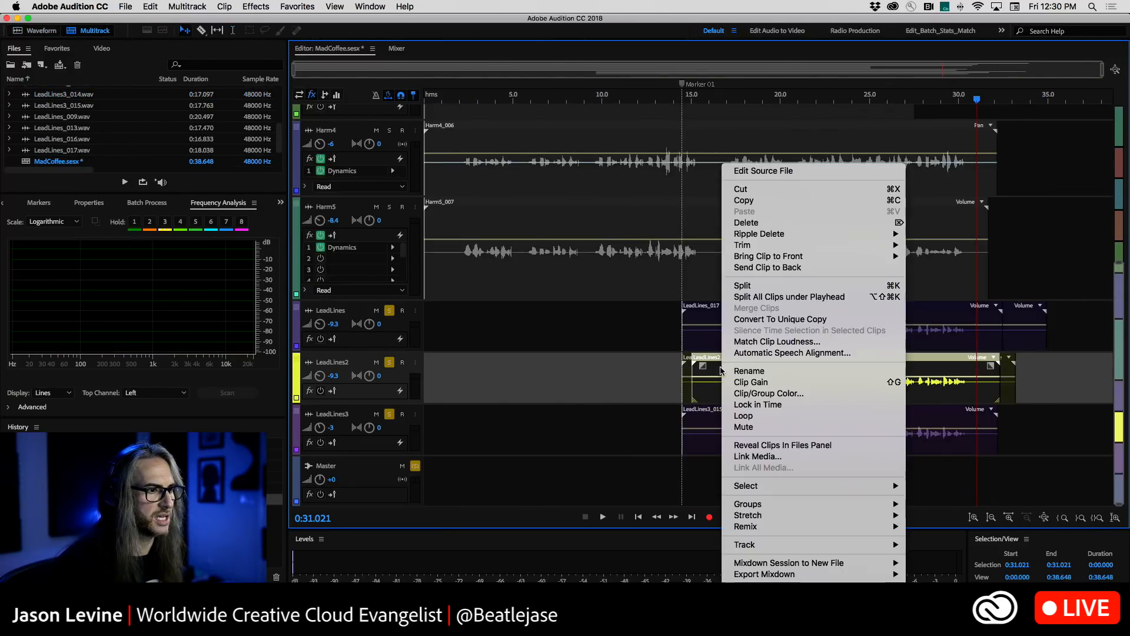
{"action": "left_click", "coordinate": [757, 404]}
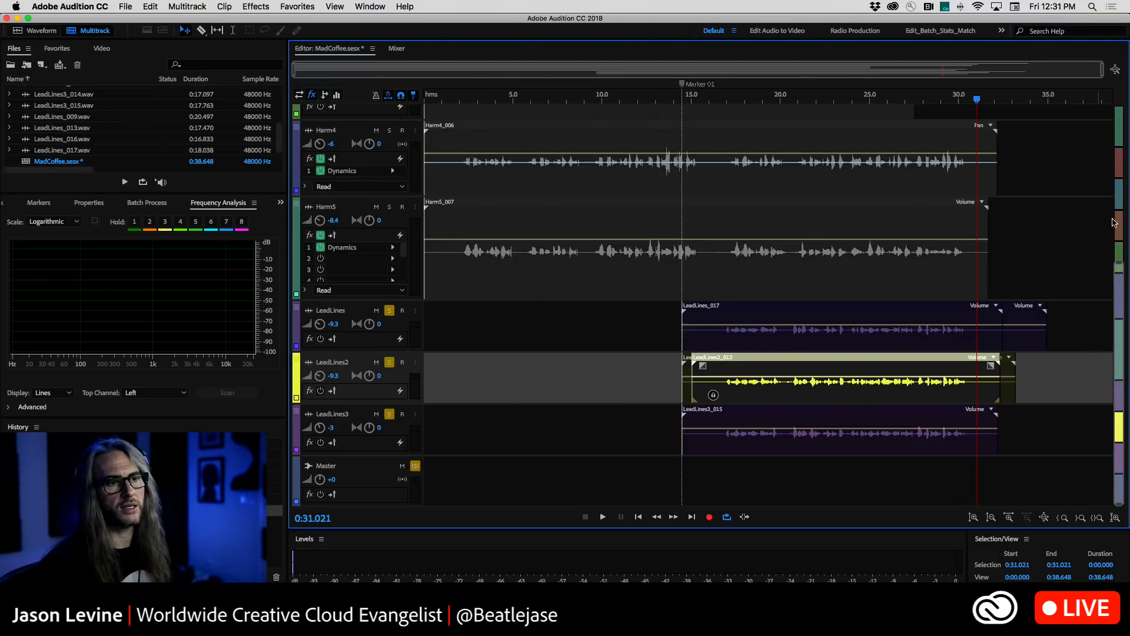
Clear the solo on LeadLines, LeadLines2 and LeadLines3, and mute all three tracks
{"action": "left_click_drag", "start_coordinate": [1126, 267], "coordinate": [1093, 7]}
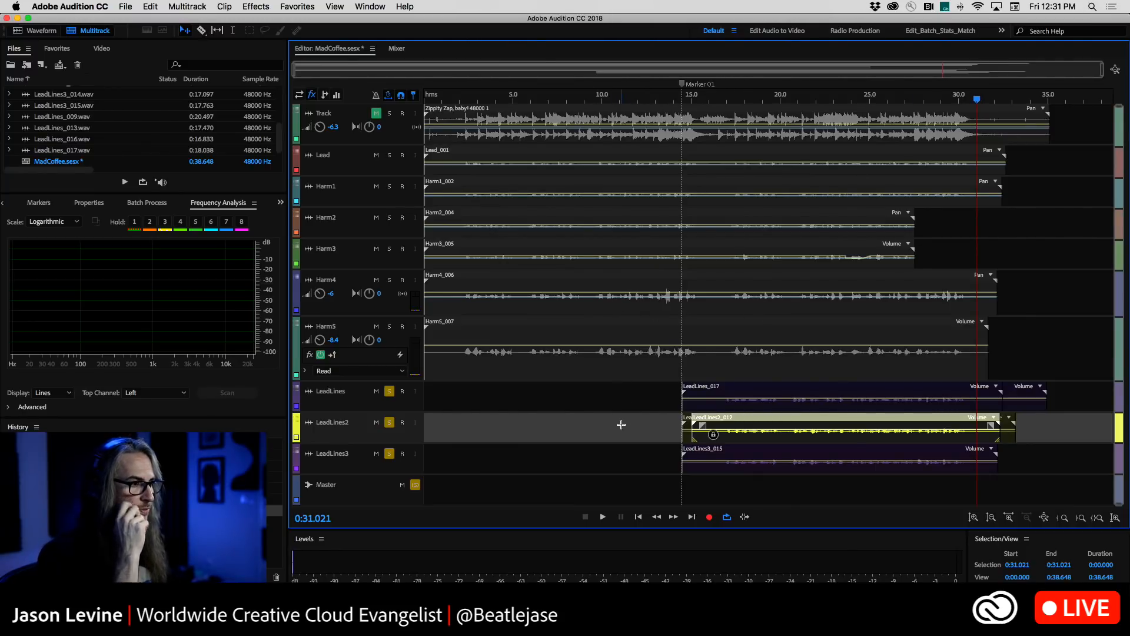
{"action": "left_click", "coordinate": [389, 391]}
{"action": "left_click", "coordinate": [389, 422]}
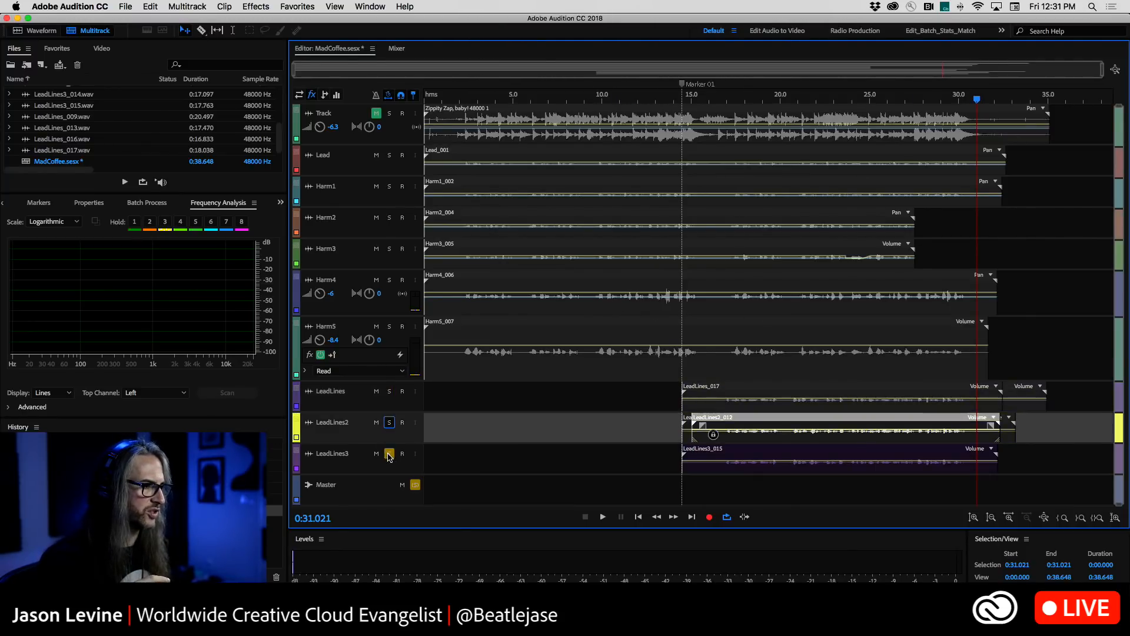
{"action": "left_click", "coordinate": [389, 454]}
{"action": "left_click", "coordinate": [376, 453]}
{"action": "left_click", "coordinate": [376, 422]}
{"action": "left_click", "coordinate": [376, 391]}
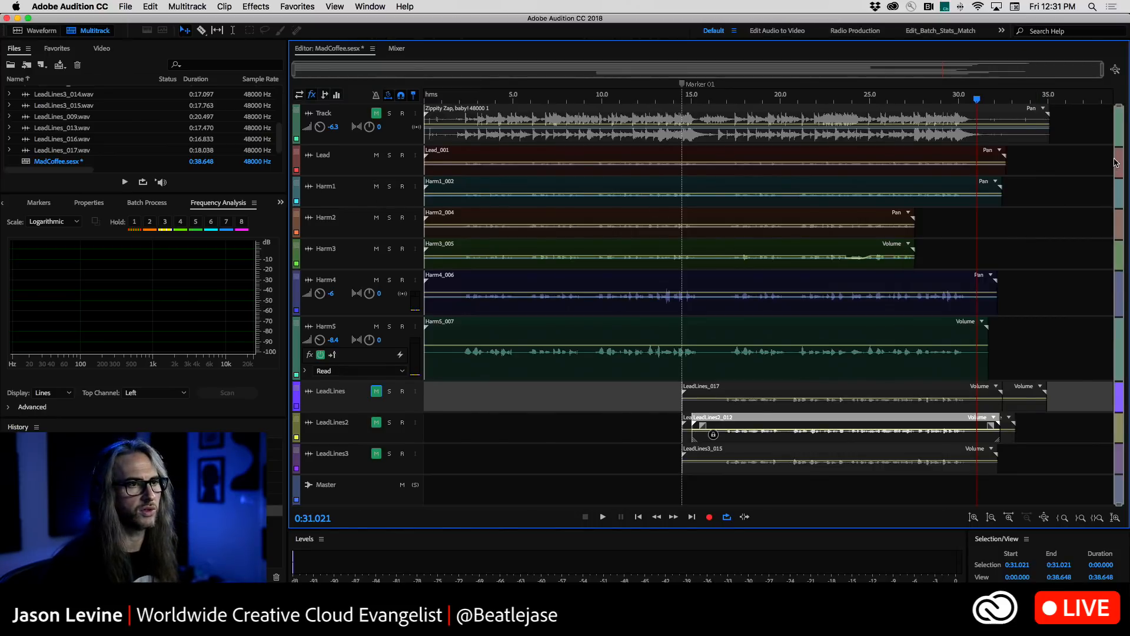
Switch the track headers to their EQ controls and turn on EQ for the Lead and Harm1 through Harm5 tracks
{"action": "scroll", "coordinate": [1116, 163], "scroll_direction": "up", "scroll_amount": 5}
{"action": "scroll", "coordinate": [1116, 163], "scroll_direction": "down", "scroll_amount": 3}
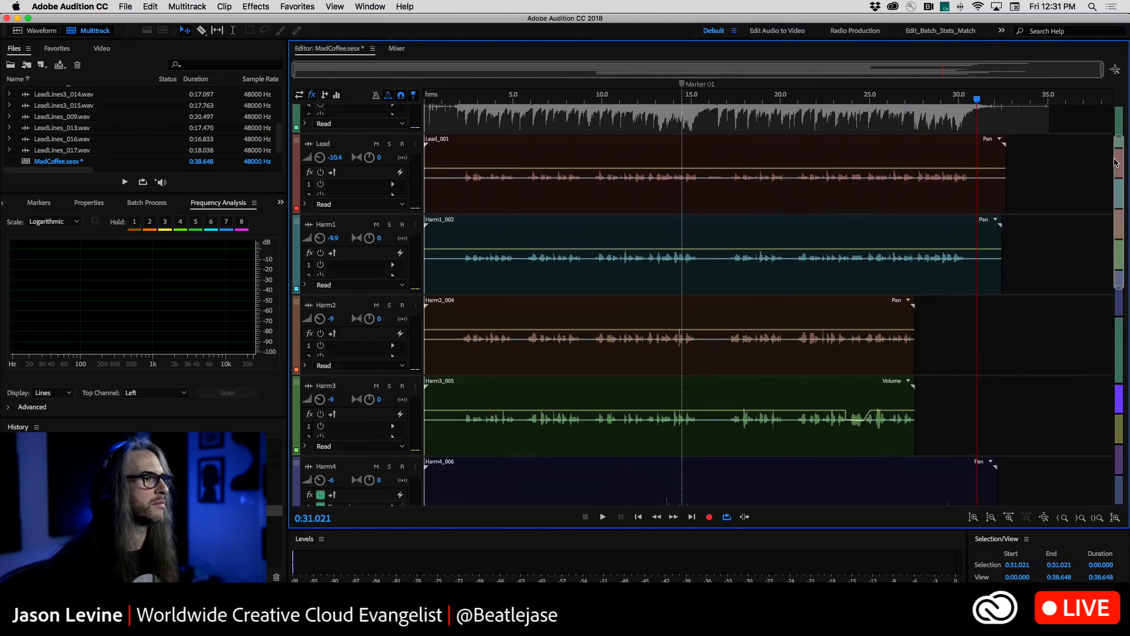
{"action": "scroll", "coordinate": [1116, 163], "scroll_direction": "up", "scroll_amount": 3}
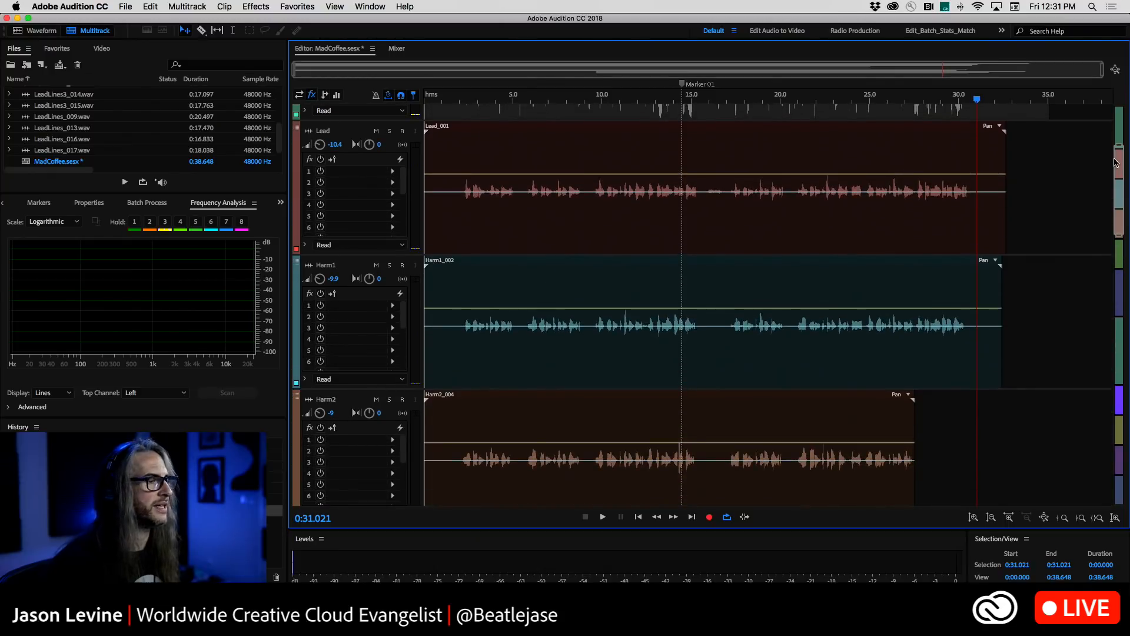
{"action": "scroll", "coordinate": [1116, 163], "scroll_direction": "down", "scroll_amount": 2}
{"action": "scroll", "coordinate": [1115, 163], "scroll_direction": "down", "scroll_amount": 2}
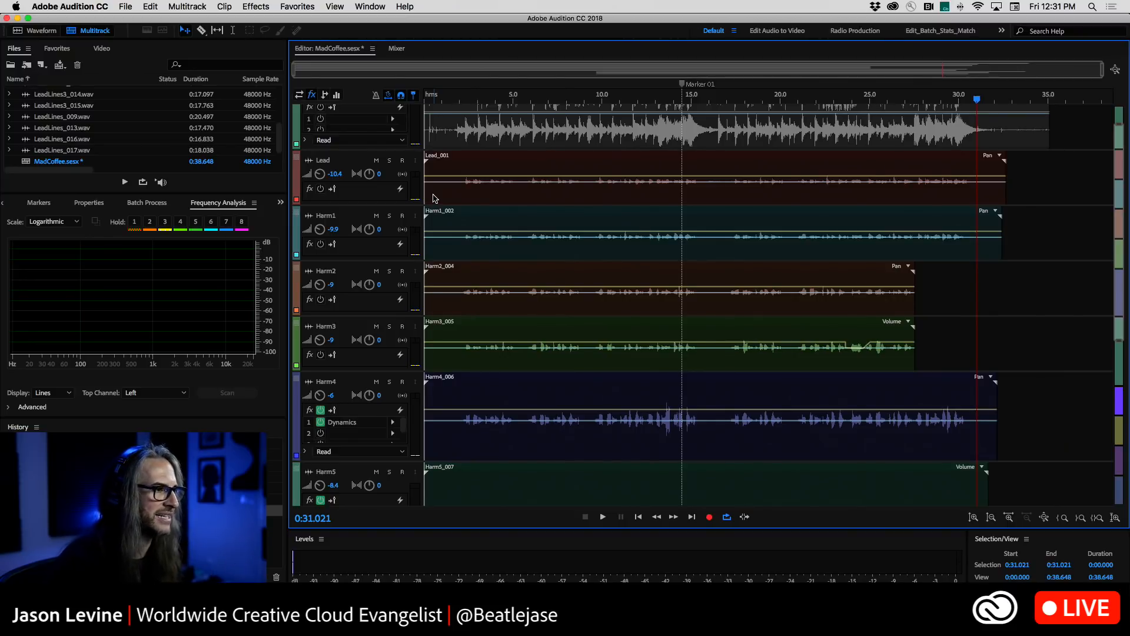
{"action": "left_click", "coordinate": [455, 101]}
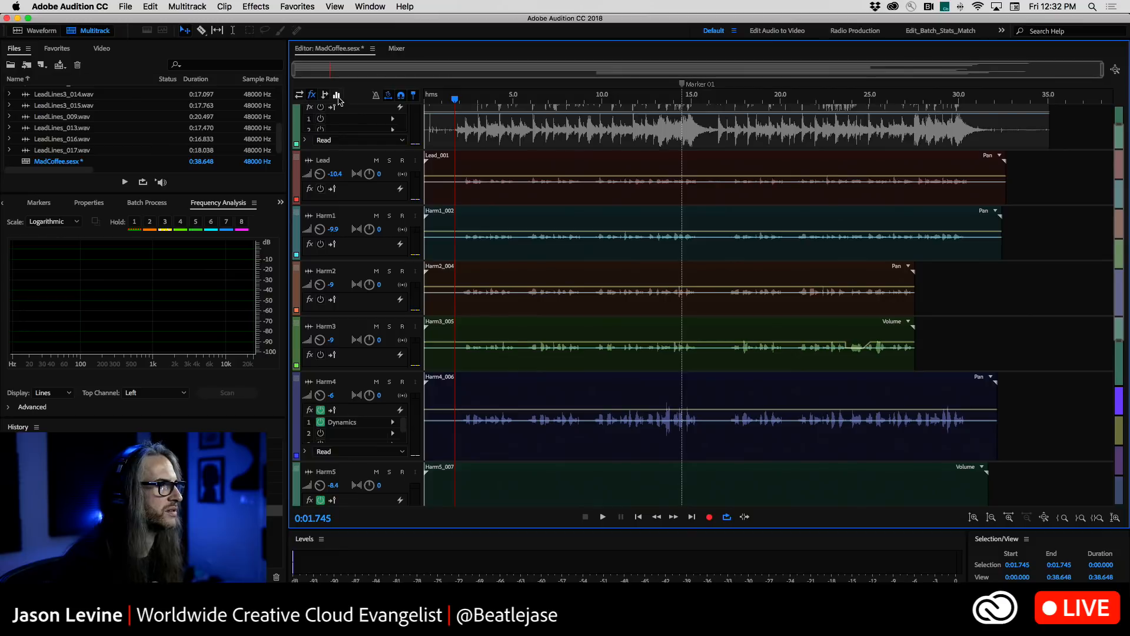
{"action": "left_click", "coordinate": [337, 96]}
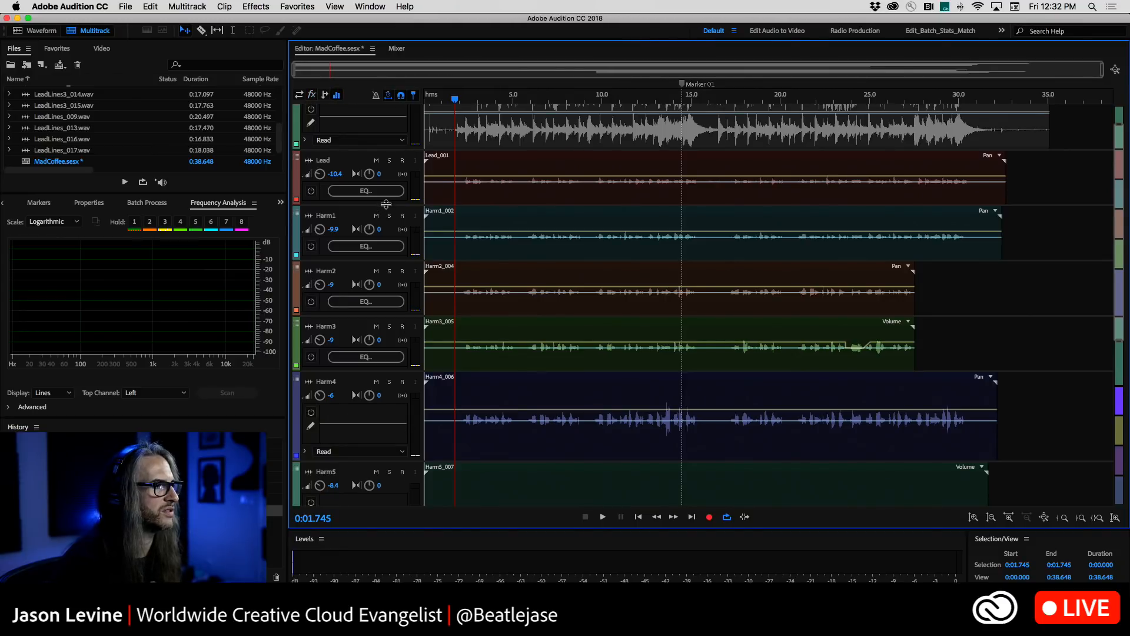
{"action": "left_click", "coordinate": [309, 192]}
{"action": "left_click", "coordinate": [311, 246]}
{"action": "left_click", "coordinate": [311, 301]}
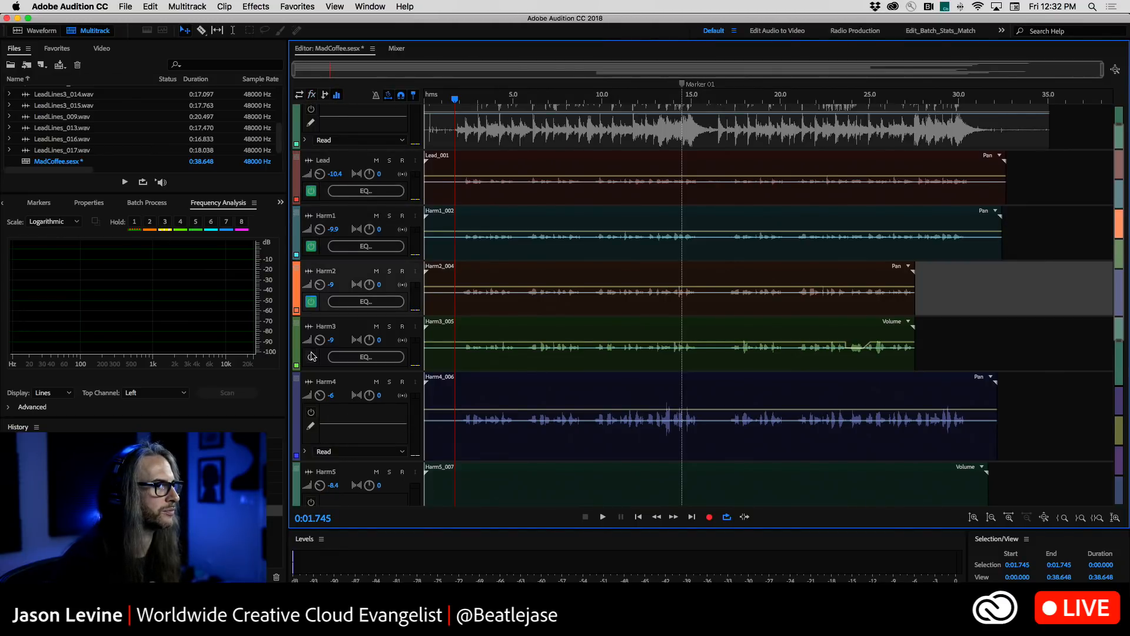
{"action": "left_click", "coordinate": [311, 356]}
{"action": "left_click", "coordinate": [311, 412]}
{"action": "scroll", "coordinate": [526, 447], "scroll_direction": "down", "scroll_amount": 4}
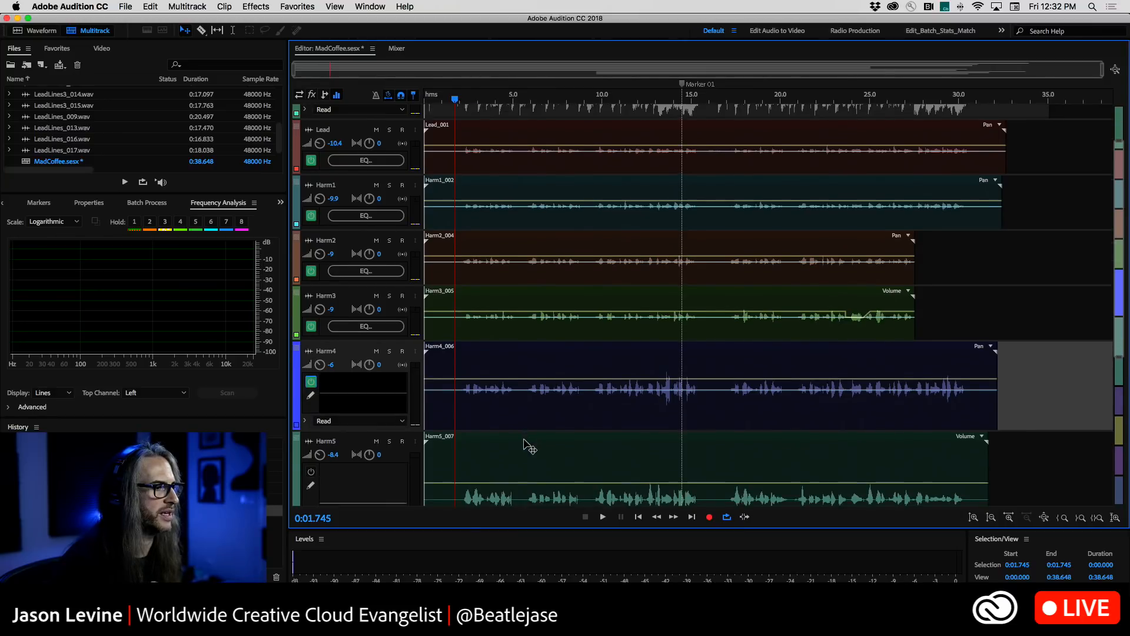
{"action": "left_click", "coordinate": [311, 388]}
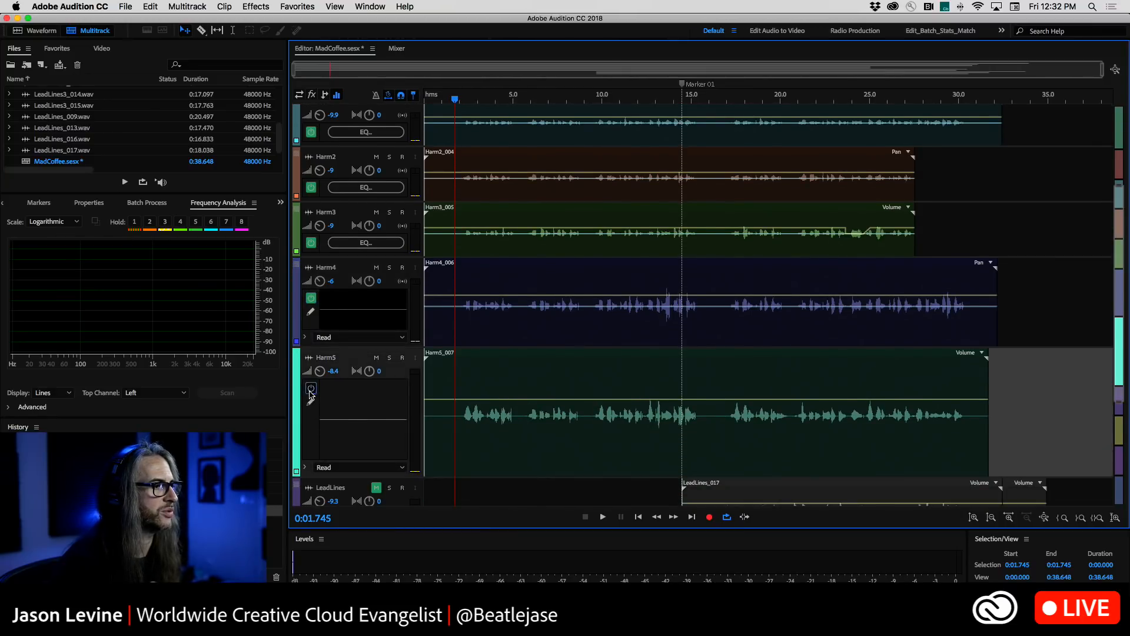
Mute the Harm1 through Harm5 tracks and unmute the backing track named Track
{"action": "scroll", "coordinate": [541, 405], "scroll_direction": "down", "scroll_amount": 5}
{"action": "scroll", "coordinate": [543, 406], "scroll_direction": "up", "scroll_amount": 9}
{"action": "scroll", "coordinate": [541, 406], "scroll_direction": "up", "scroll_amount": 2}
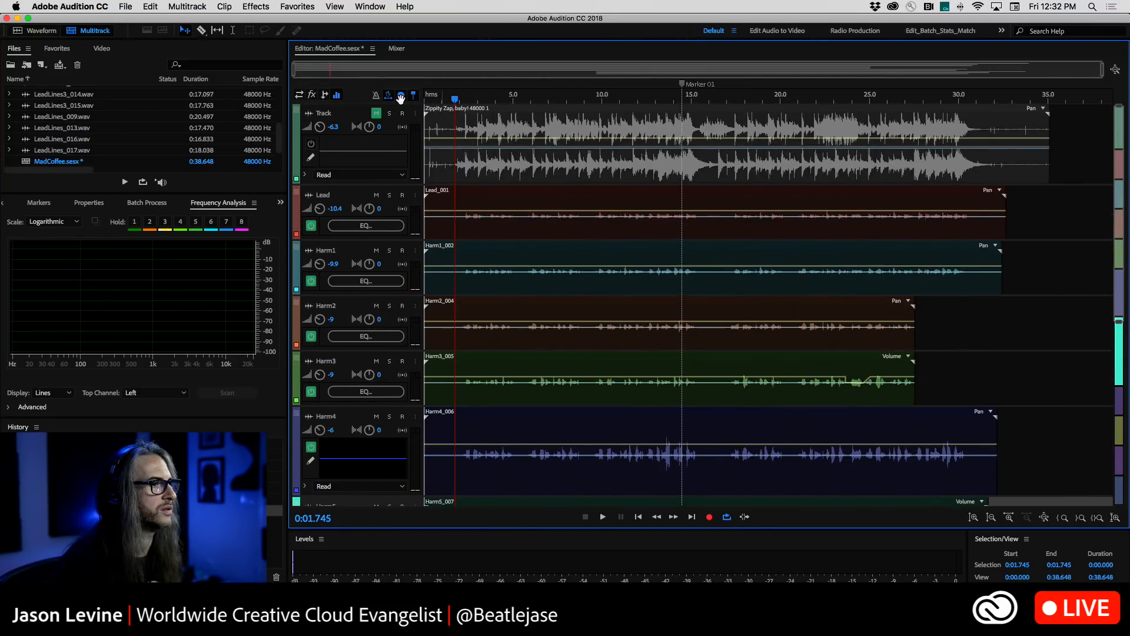
{"action": "left_click", "coordinate": [376, 250]}
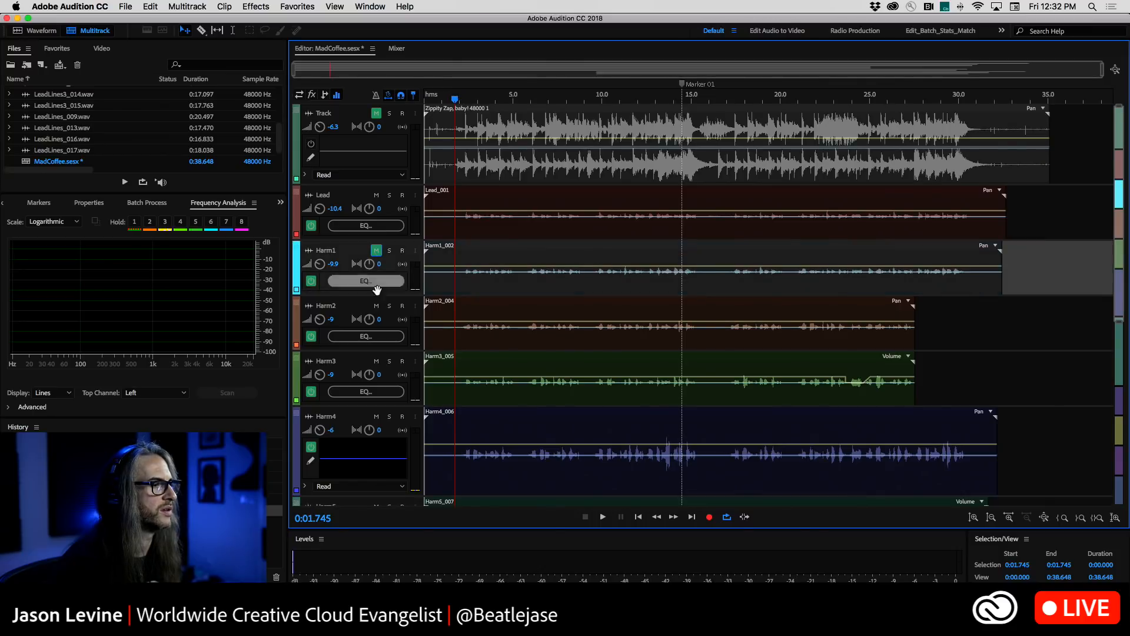
{"action": "left_click", "coordinate": [376, 306]}
{"action": "left_click", "coordinate": [376, 361]}
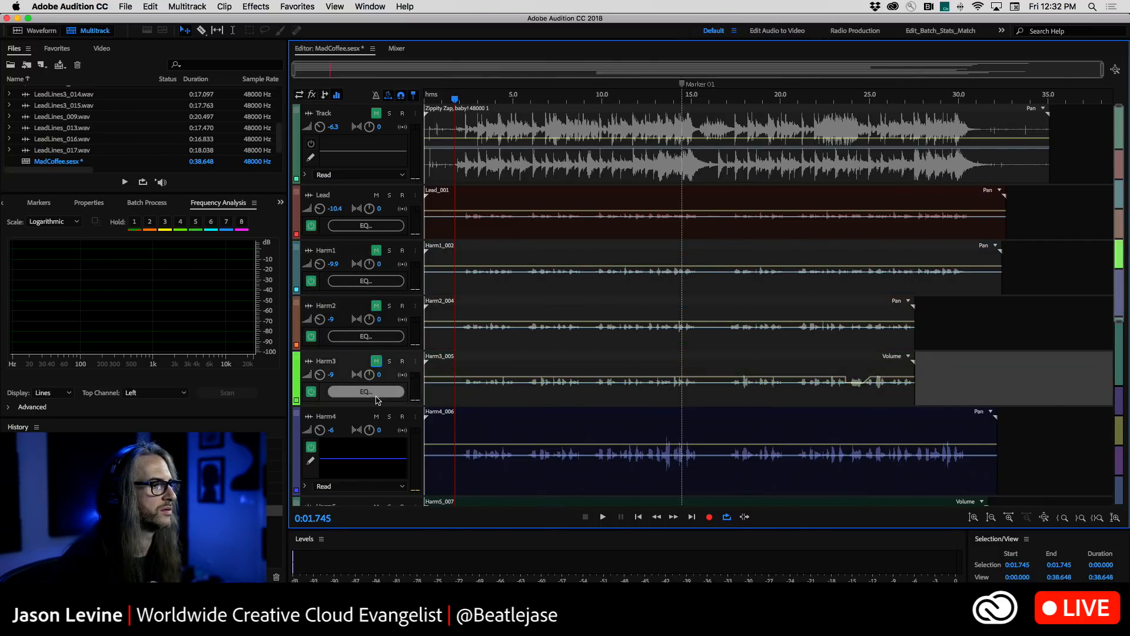
{"action": "left_click", "coordinate": [376, 416]}
{"action": "scroll", "coordinate": [365, 400], "scroll_direction": "down", "scroll_amount": 5}
{"action": "left_click", "coordinate": [376, 394]}
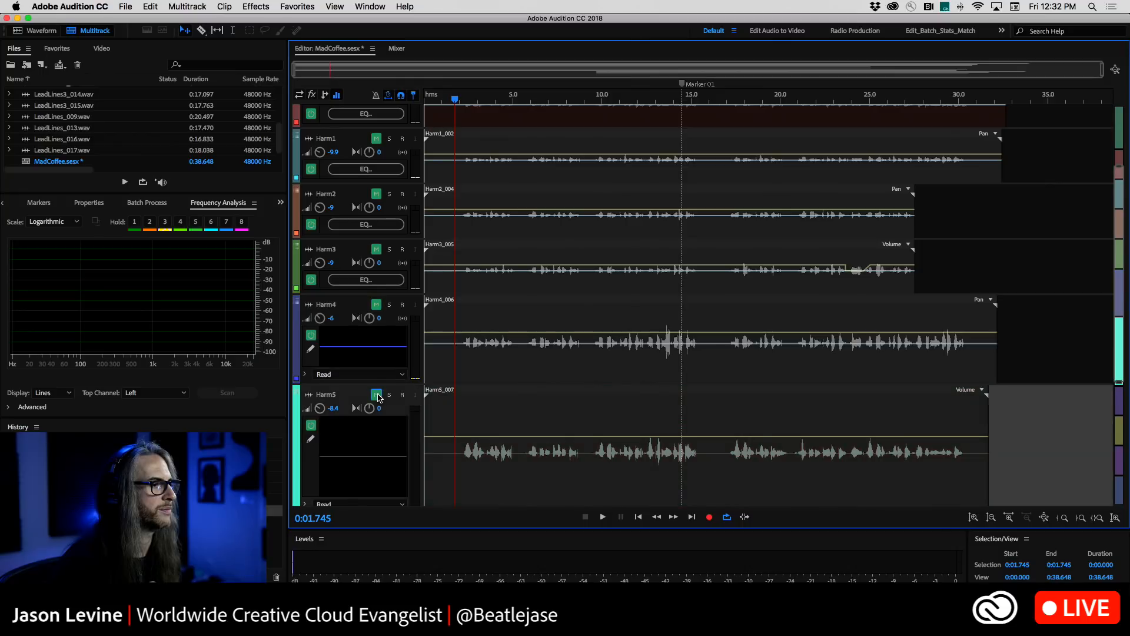
{"action": "scroll", "coordinate": [574, 297], "scroll_direction": "up", "scroll_amount": 5}
{"action": "left_click", "coordinate": [375, 114]}
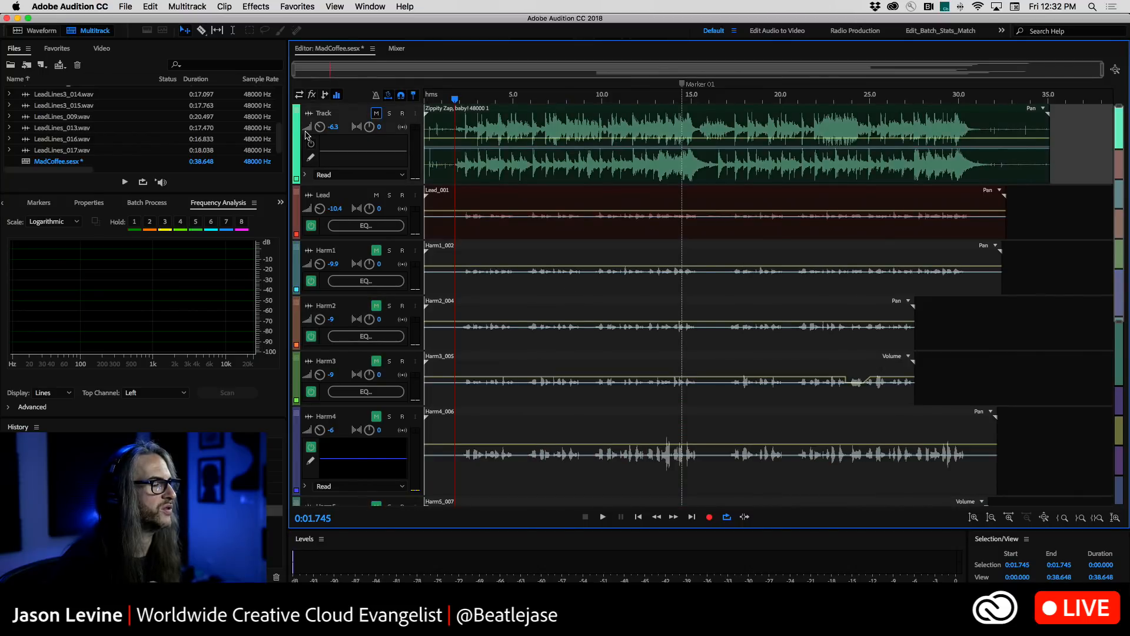
Play the mix from 0:01.745, lowering the Track volume to -13.8 dB and raising the Lead volume to +1.2 dB
{"action": "left_click_drag", "start_coordinate": [316, 131], "coordinate": [318, 134]}
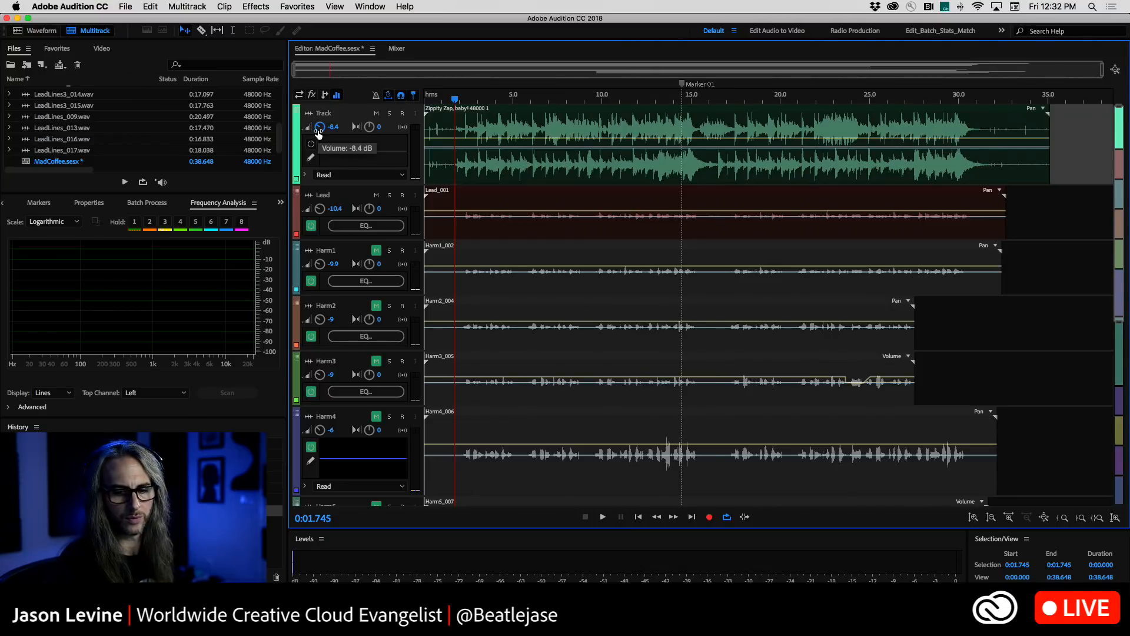
{"action": "key", "text": "space"}
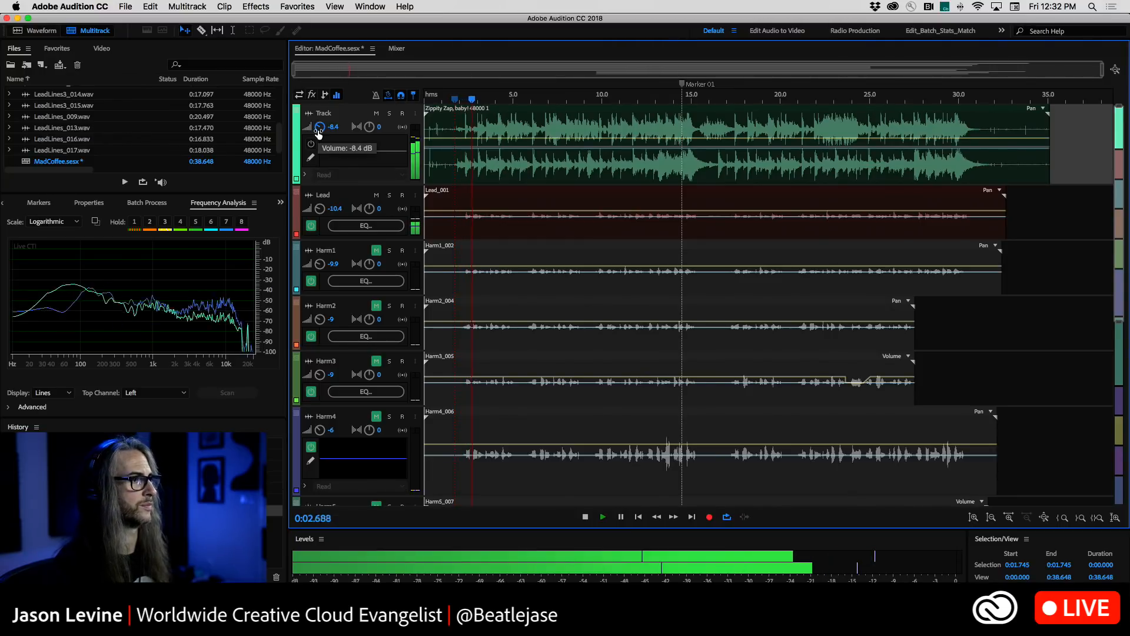
{"action": "left_click_drag", "start_coordinate": [316, 211], "coordinate": [315, 186]}
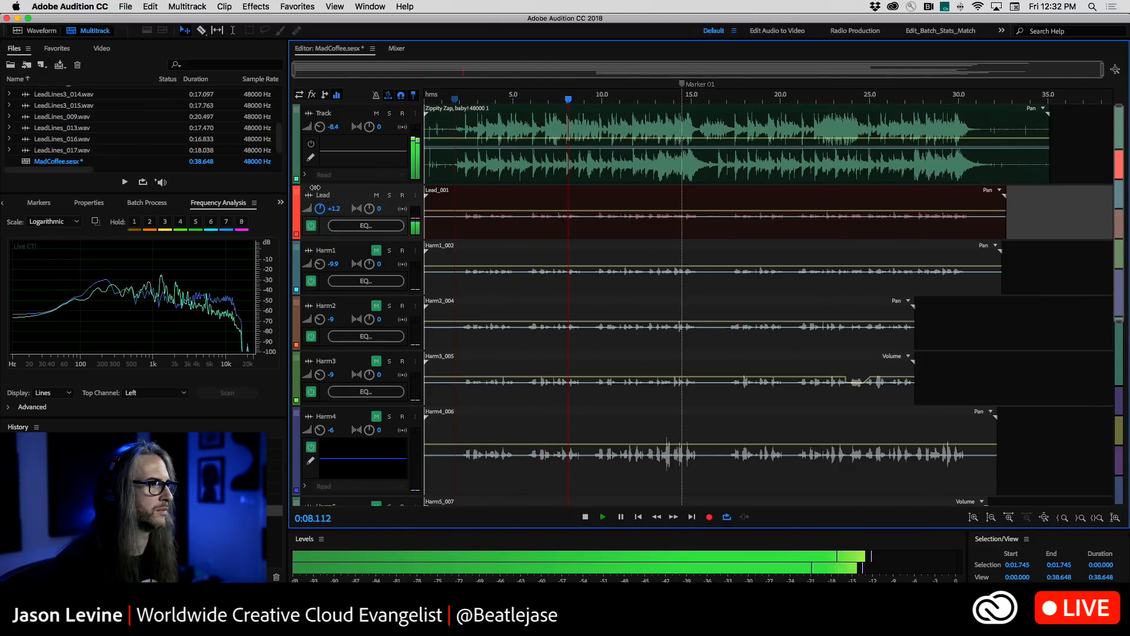
{"action": "left_click_drag", "start_coordinate": [316, 129], "coordinate": [327, 147]}
Apply the Old Time Radio preset to the Lead track's EQ and briefly audition it
{"action": "left_click", "coordinate": [366, 225]}
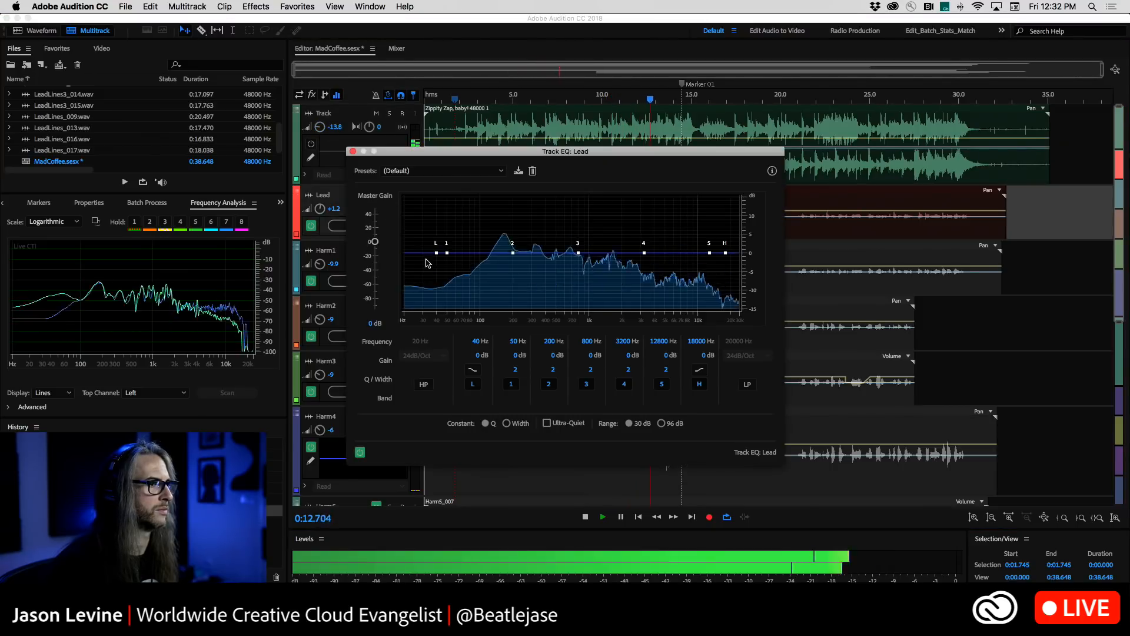
{"action": "left_click", "coordinate": [468, 172]}
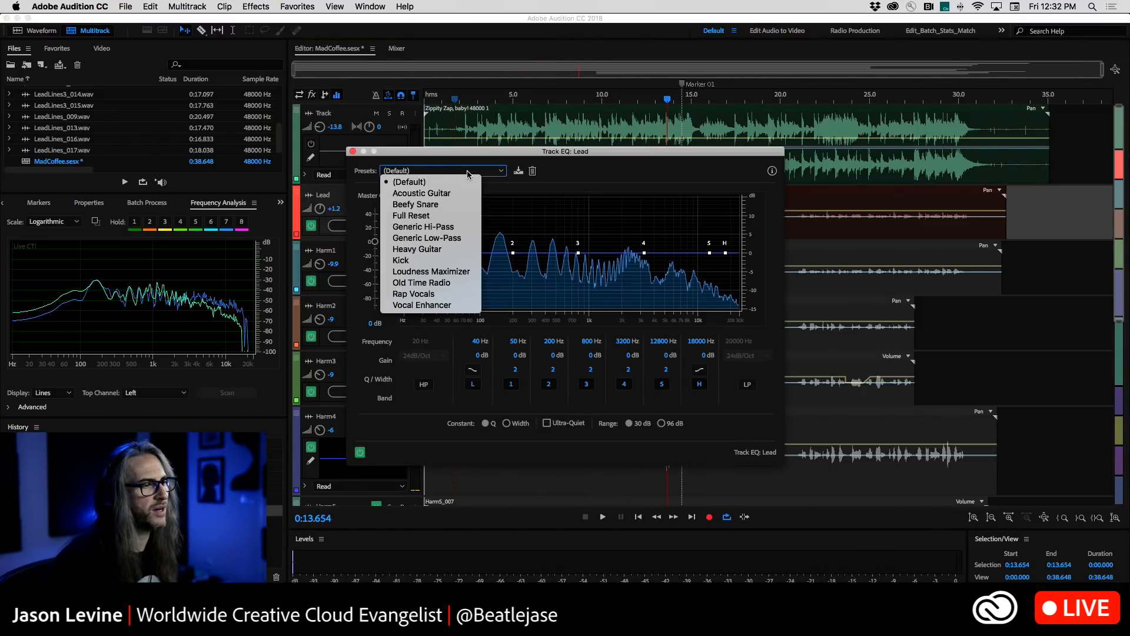
{"action": "left_click", "coordinate": [449, 284]}
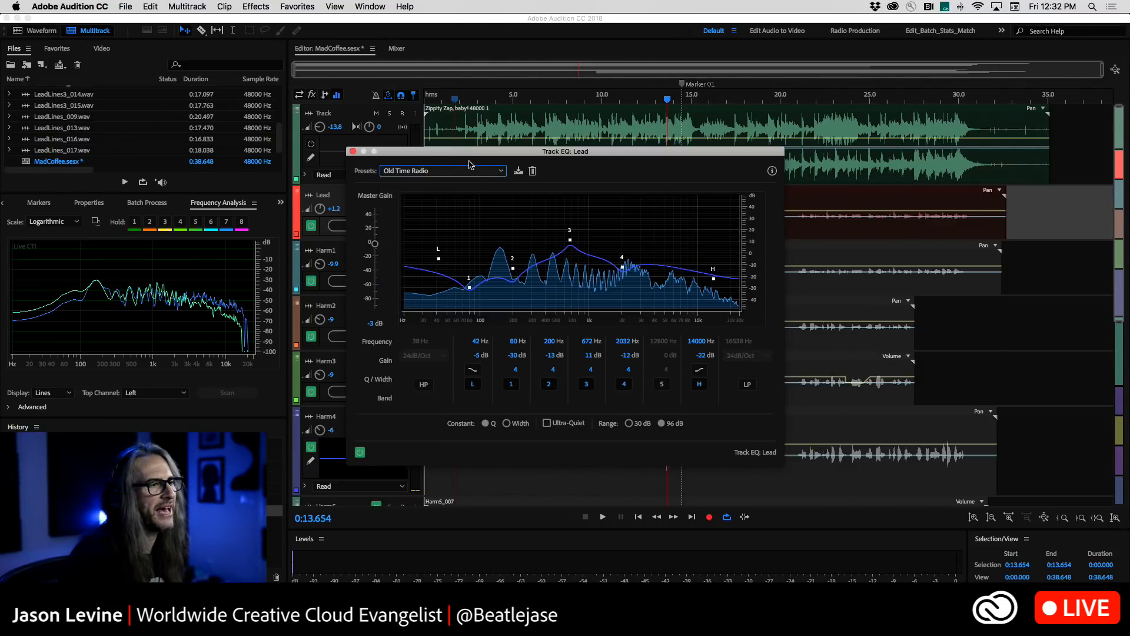
{"action": "left_click_drag", "start_coordinate": [471, 154], "coordinate": [659, 156]}
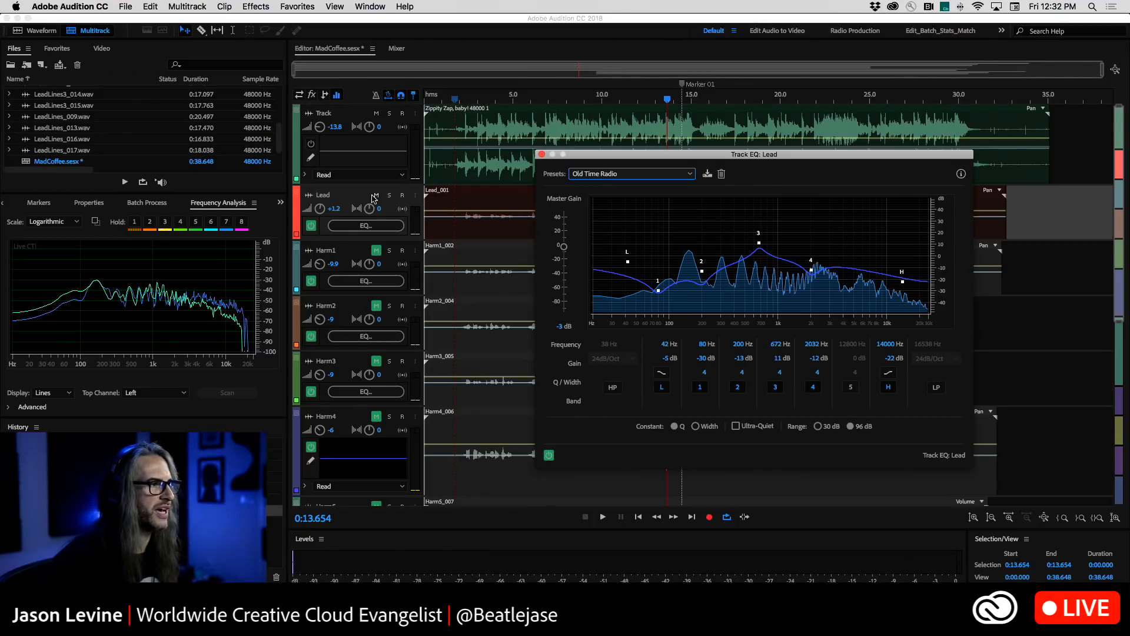
{"action": "key", "text": "space"}
{"action": "key", "text": "space"}
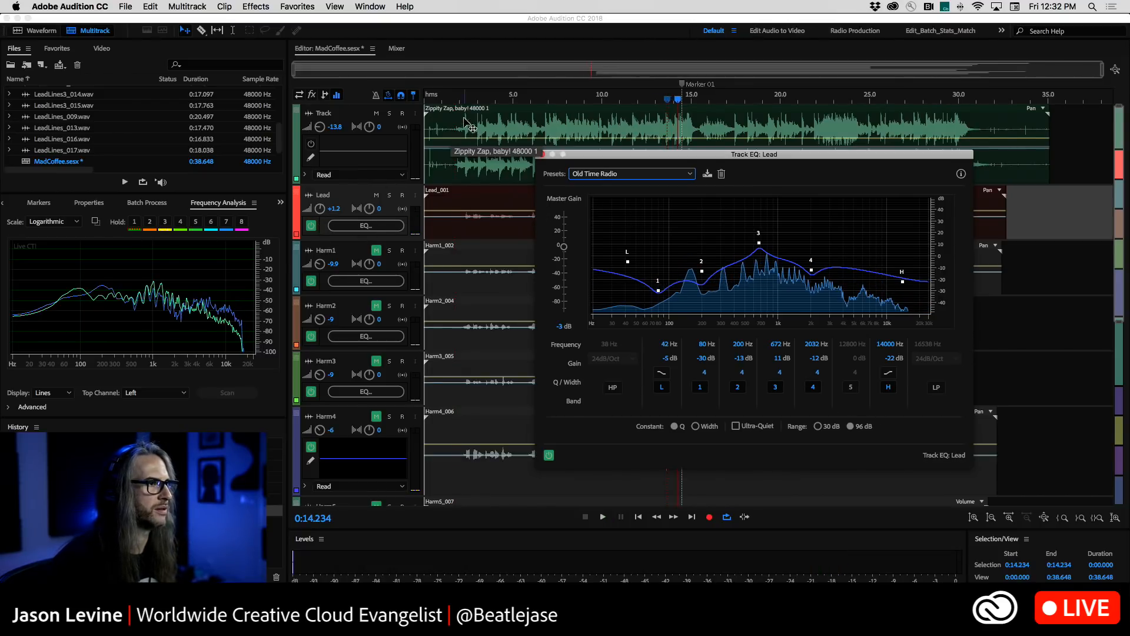
Play the mix from 0:01.768 and raise the Lead track volume to +5.4 dB
{"action": "left_click", "coordinate": [455, 99]}
{"action": "key", "text": "space"}
{"action": "mouse_move", "coordinate": [339, 213]}
{"action": "left_mouse_down"}
{"action": "mouse_move", "coordinate": [323, 198]}
{"action": "mouse_move", "coordinate": [331, 208]}
{"action": "left_mouse_up"}
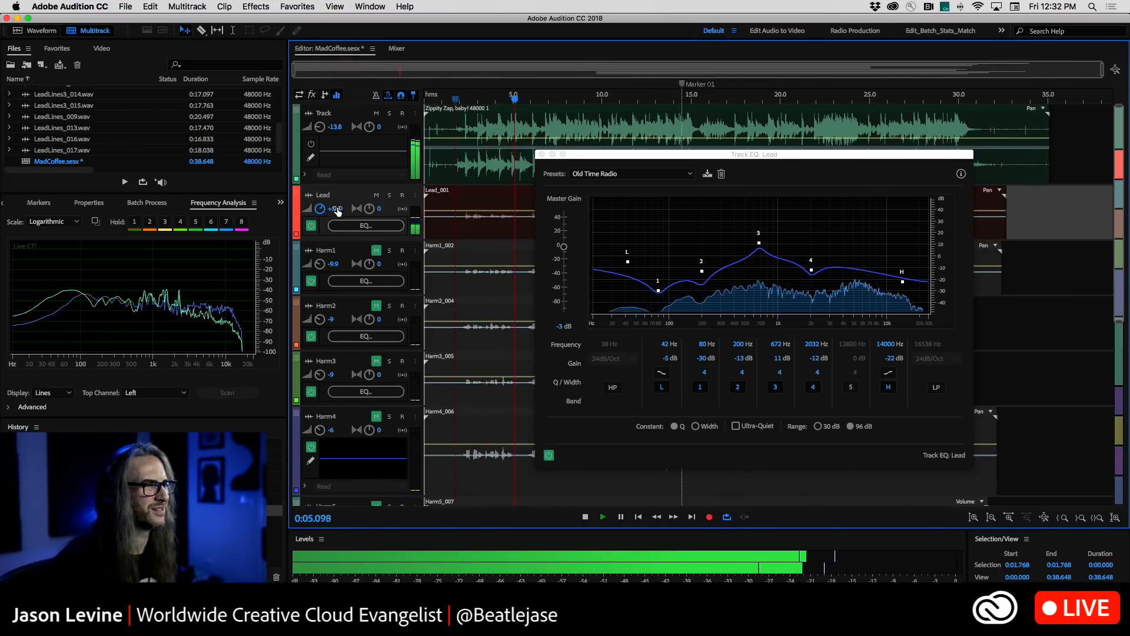
{"action": "key", "text": "space"}
Apply the Vocal Enhancer preset to the Lead track's EQ and audition it from 0:06.503
{"action": "left_click", "coordinate": [659, 175]}
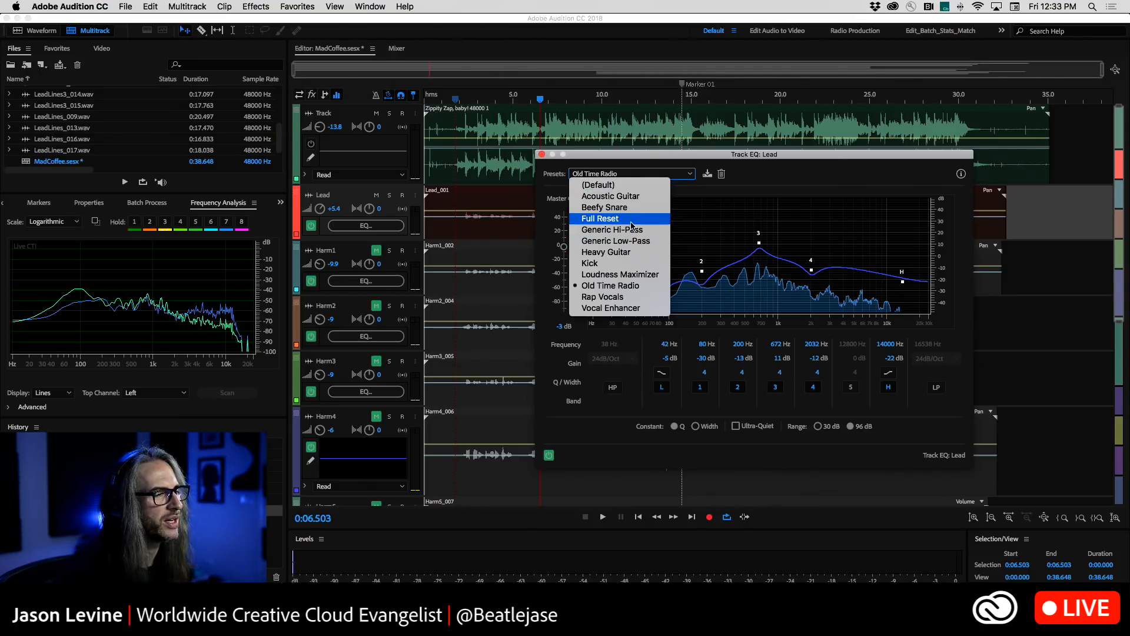
{"action": "left_click", "coordinate": [640, 308]}
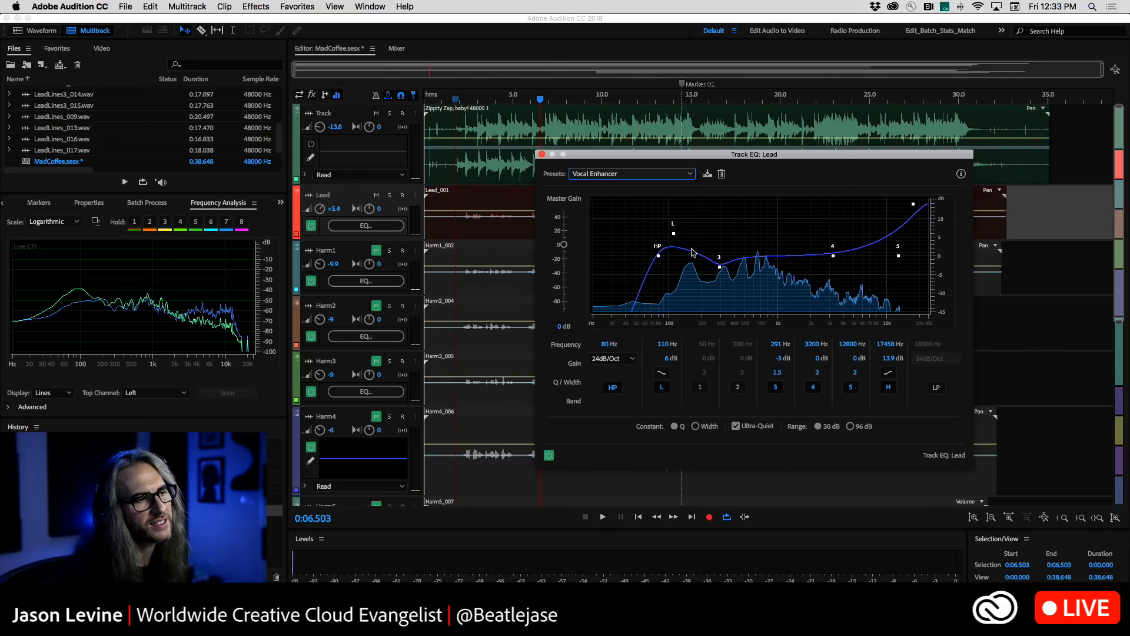
{"action": "key", "text": "space"}
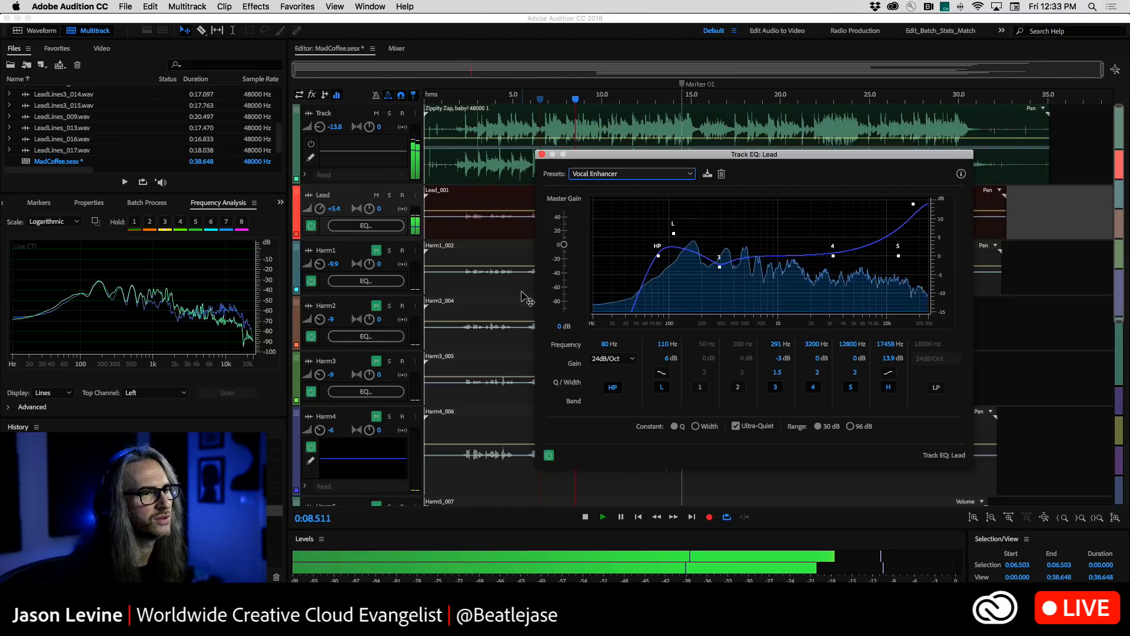
{"action": "key", "text": "space"}
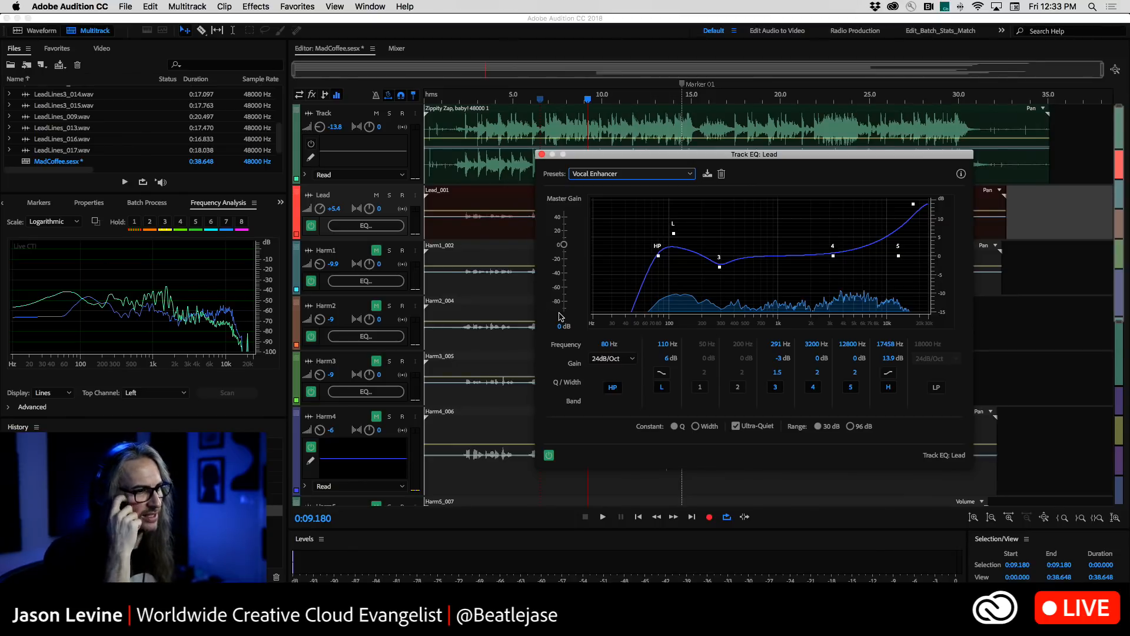
Reset the Lead track's EQ with the Full Reset preset
{"action": "left_click", "coordinate": [633, 173]}
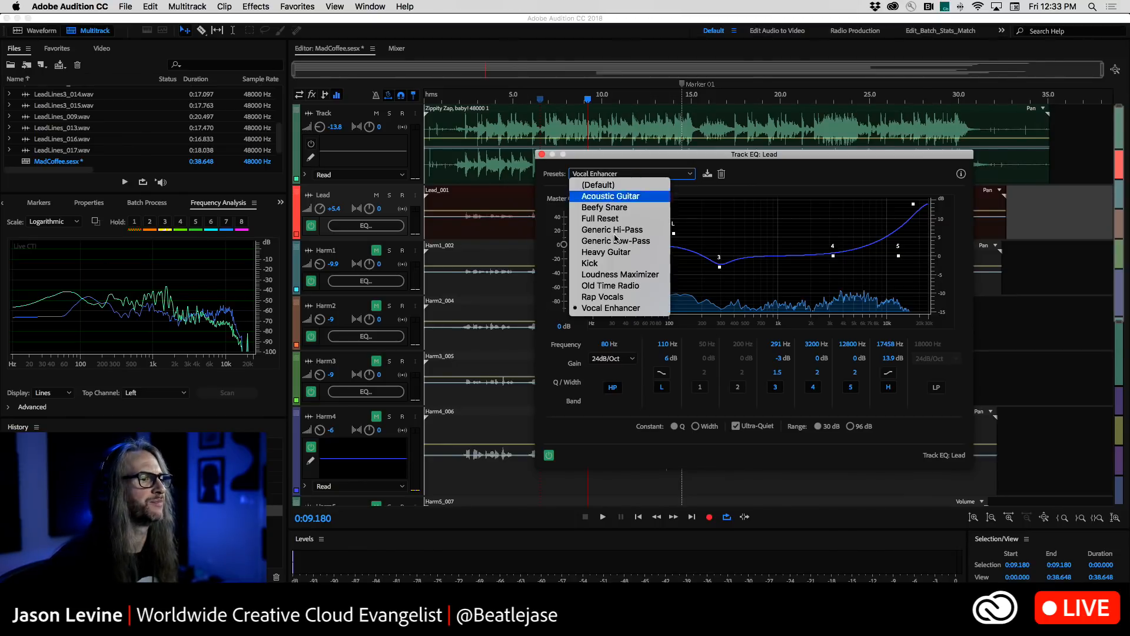
{"action": "left_click", "coordinate": [593, 213]}
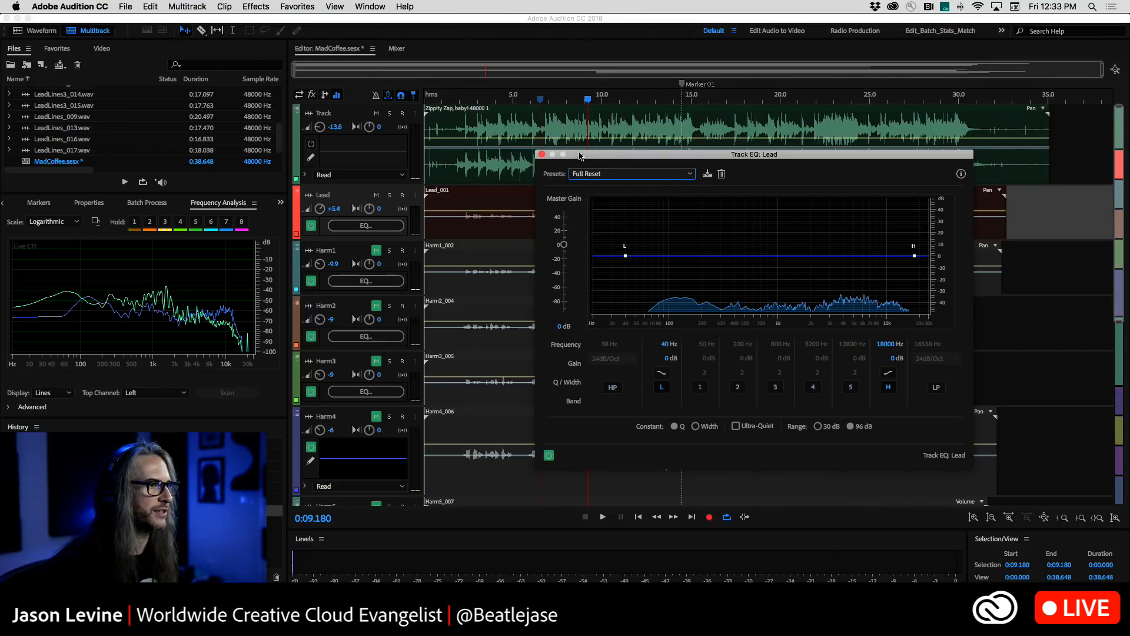
{"action": "left_click_drag", "start_coordinate": [579, 155], "coordinate": [686, 151]}
Place the playhead at 0:02.186, mute the backing track and enlarge the Lead track's height
{"action": "left_click", "coordinate": [463, 99]}
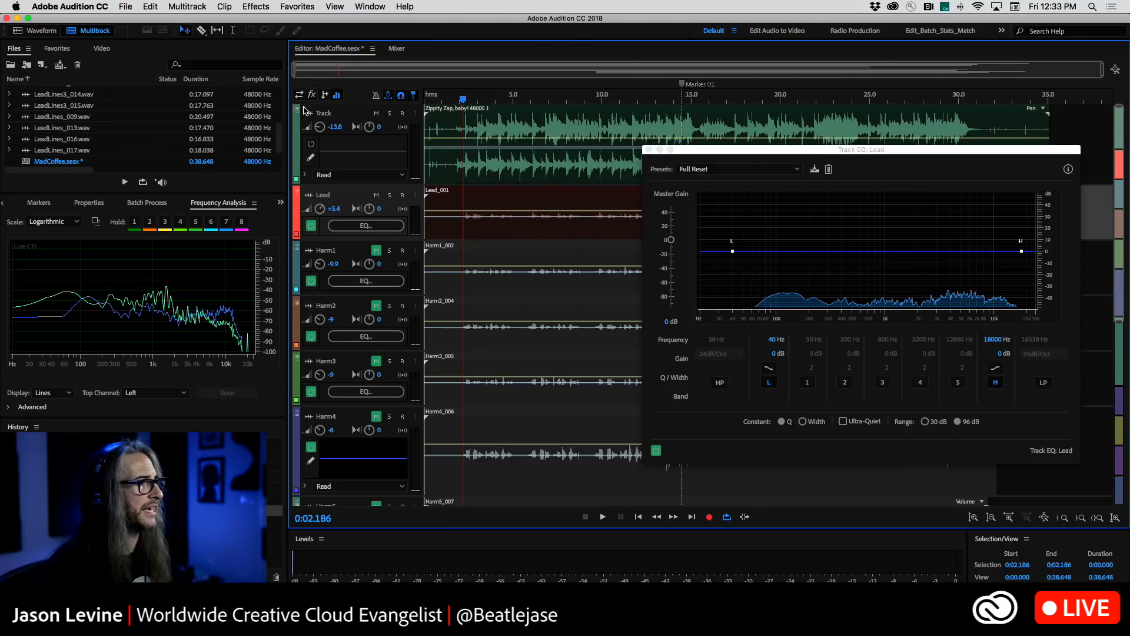
{"action": "left_click", "coordinate": [376, 113]}
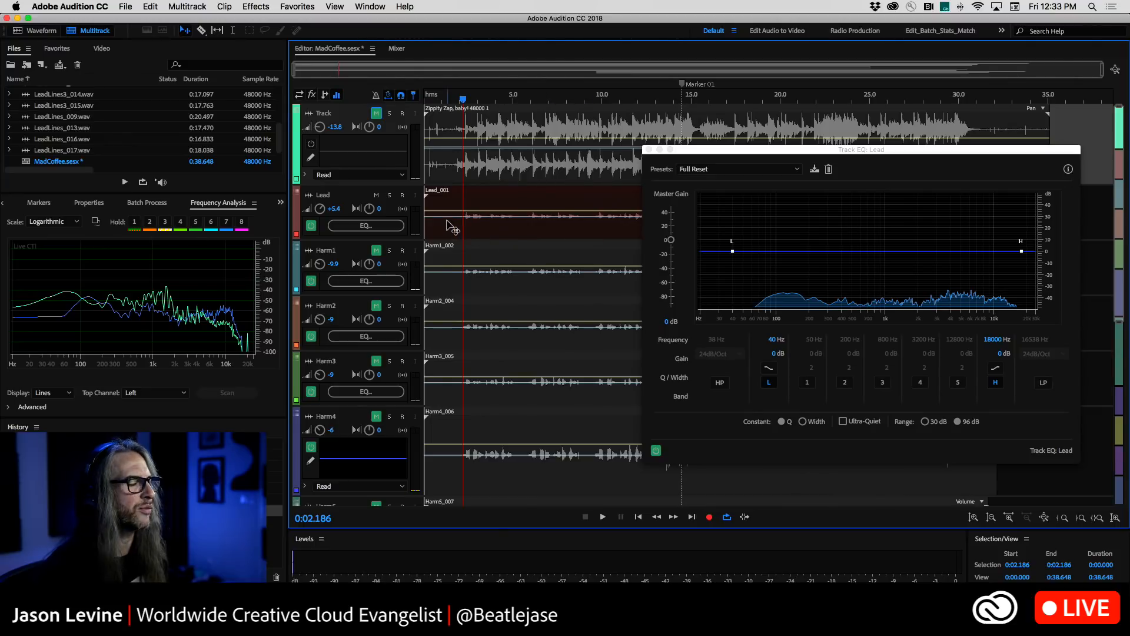
{"action": "left_click_drag", "start_coordinate": [704, 151], "coordinate": [628, 90]}
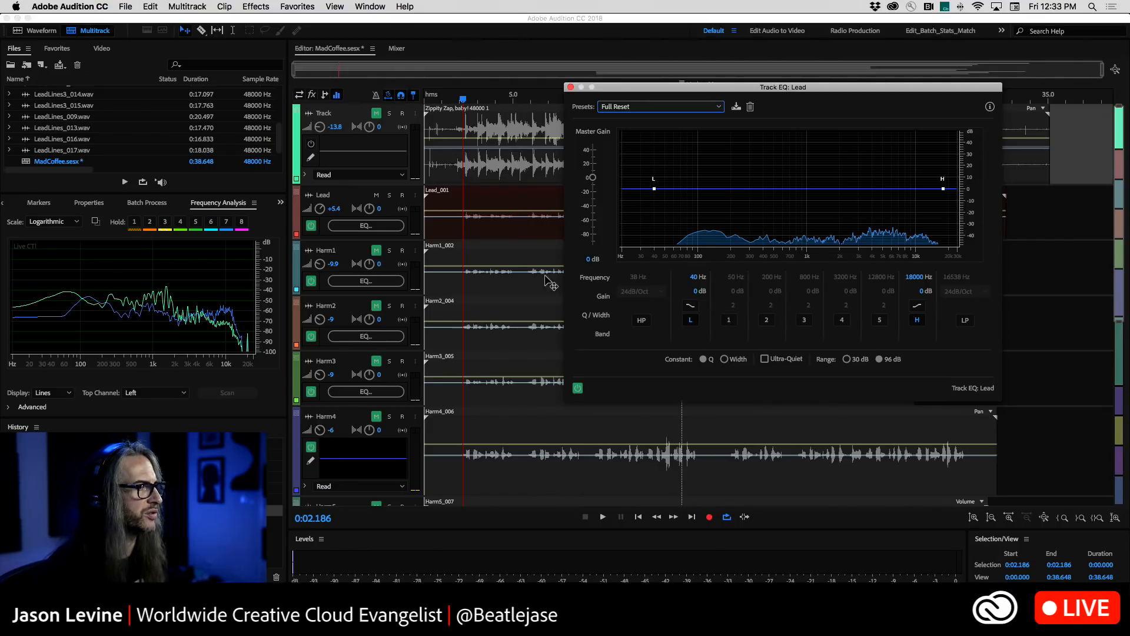
{"action": "left_click_drag", "start_coordinate": [358, 241], "coordinate": [357, 293]}
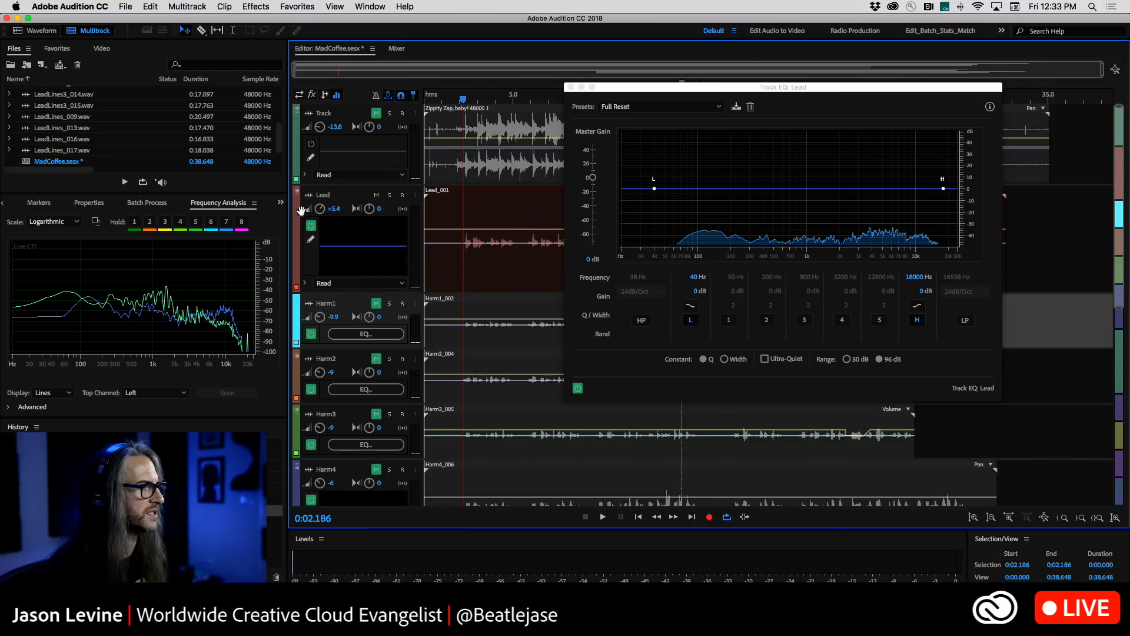
While playing the Lead vocal, set its EQ low shelf to 108 Hz at -8 dB and enable band 4 at 4335 Hz, 3 dB
{"action": "key", "text": "space"}
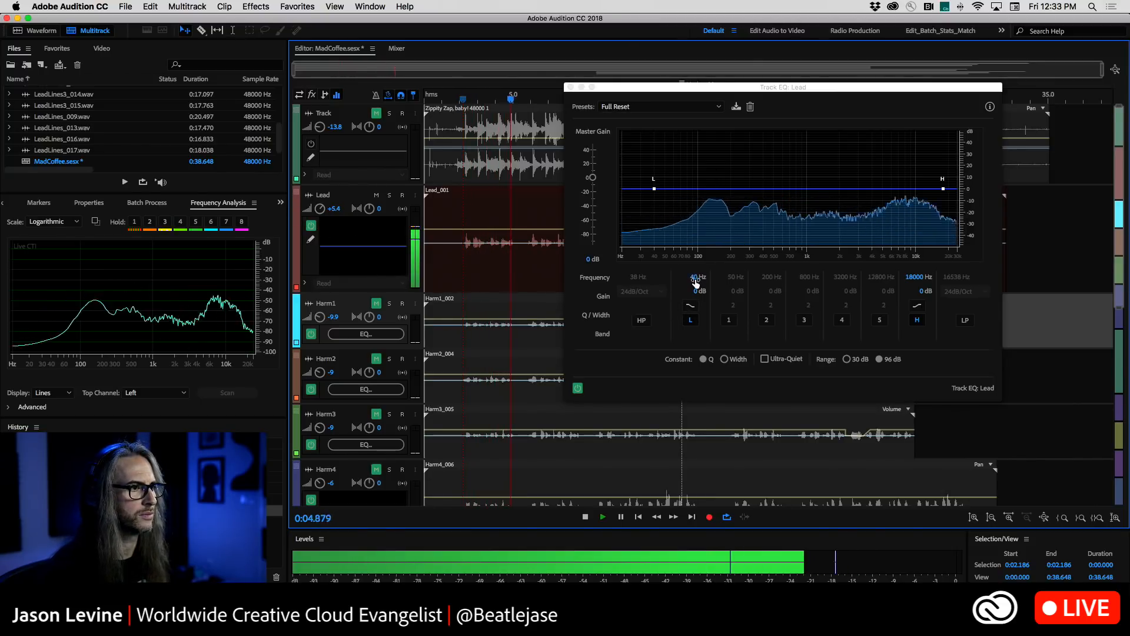
{"action": "left_click_drag", "start_coordinate": [693, 280], "coordinate": [650, 293]}
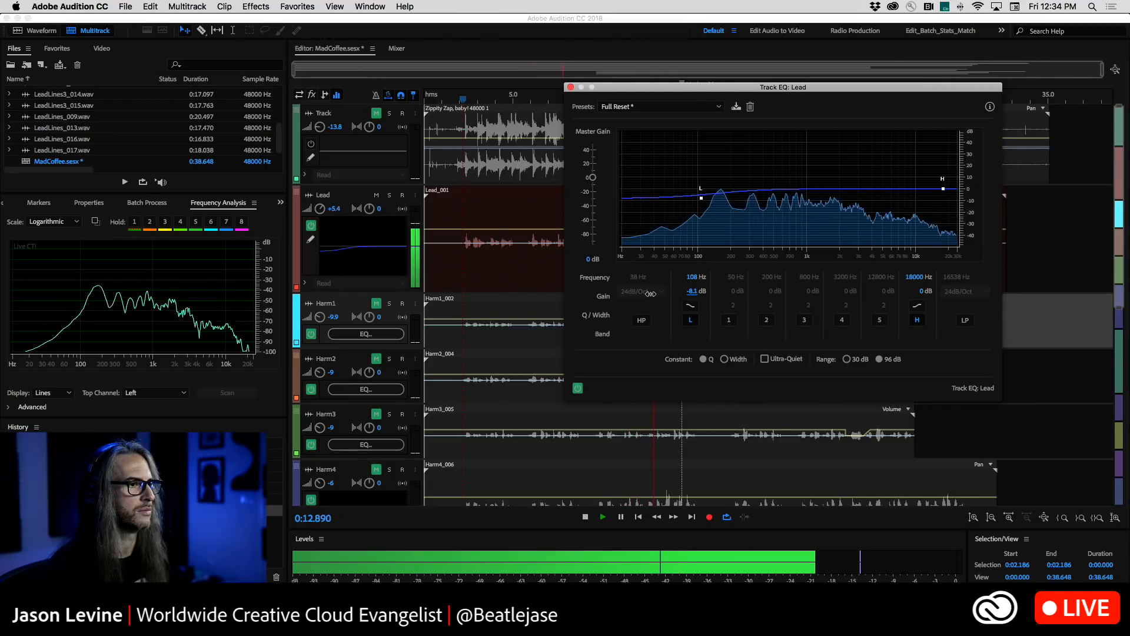
{"action": "left_click", "coordinate": [842, 320]}
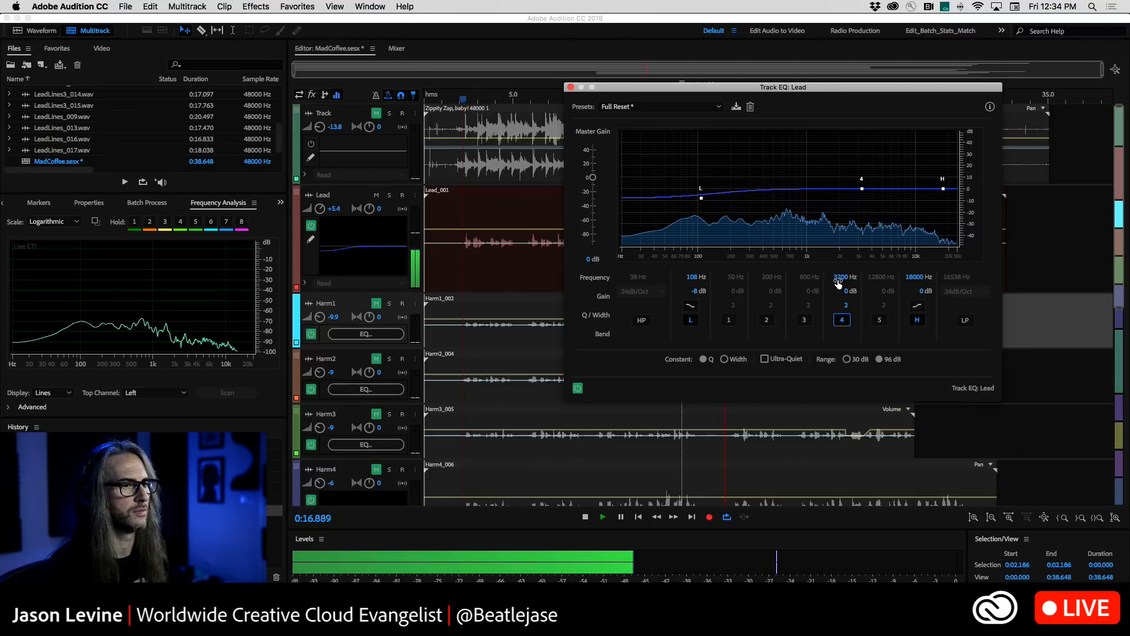
{"action": "left_click_drag", "start_coordinate": [840, 283], "coordinate": [848, 281]}
{"action": "mouse_move", "coordinate": [845, 291]}
{"action": "left_mouse_down"}
{"action": "mouse_move", "coordinate": [933, 291]}
{"action": "mouse_move", "coordinate": [865, 297]}
{"action": "left_mouse_up"}
{"action": "key", "text": "space"}
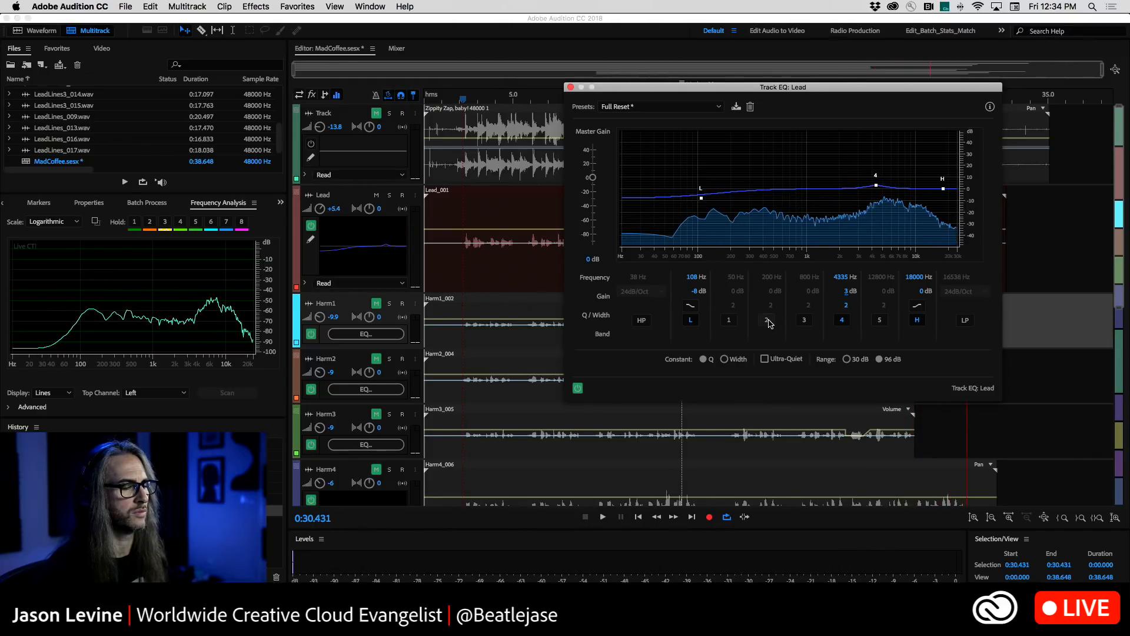
Enable band 2 in the Lead track's EQ at 265 Hz with Q 3.9, and cut its gain to -4.1 dB during playback
{"action": "left_click", "coordinate": [454, 95]}
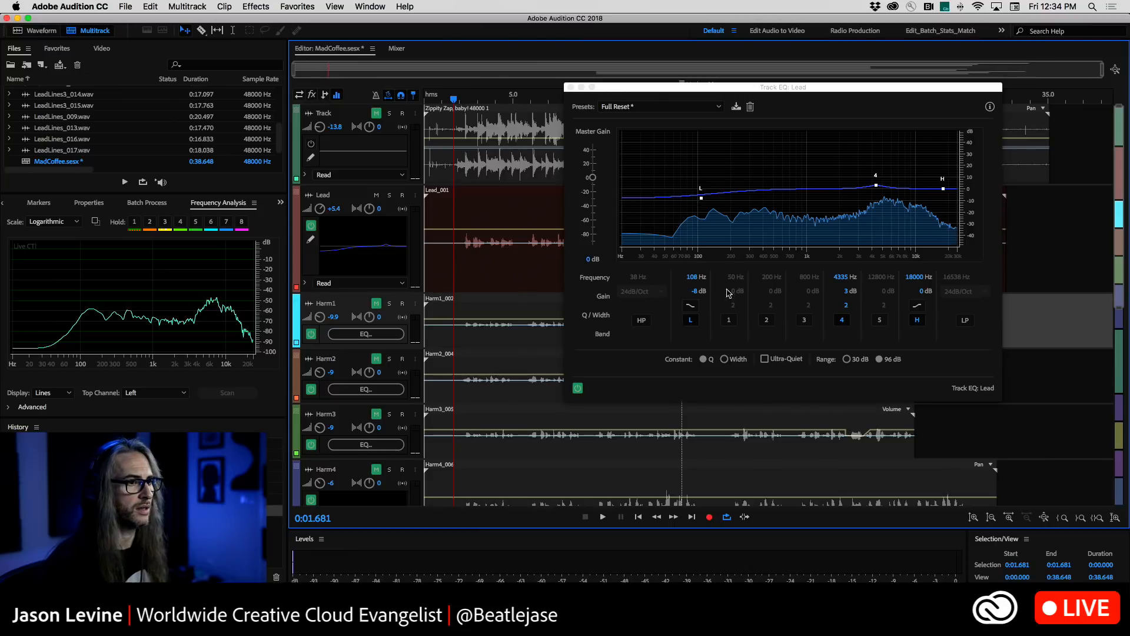
{"action": "left_click", "coordinate": [768, 319]}
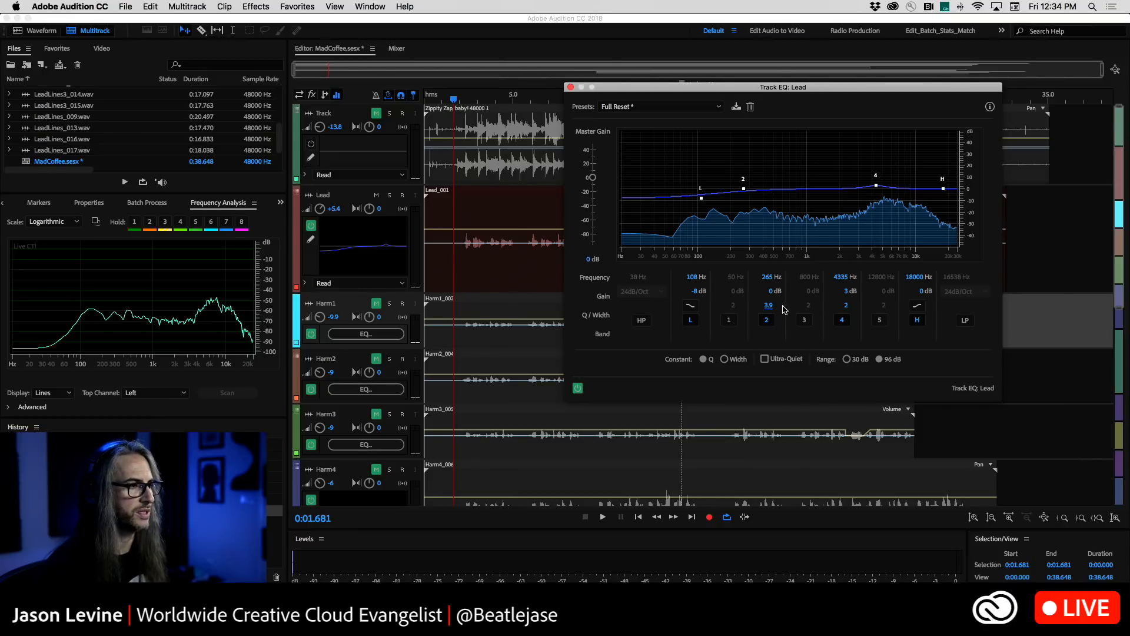
{"action": "key", "text": "space"}
{"action": "left_click_drag", "start_coordinate": [771, 291], "coordinate": [748, 291]}
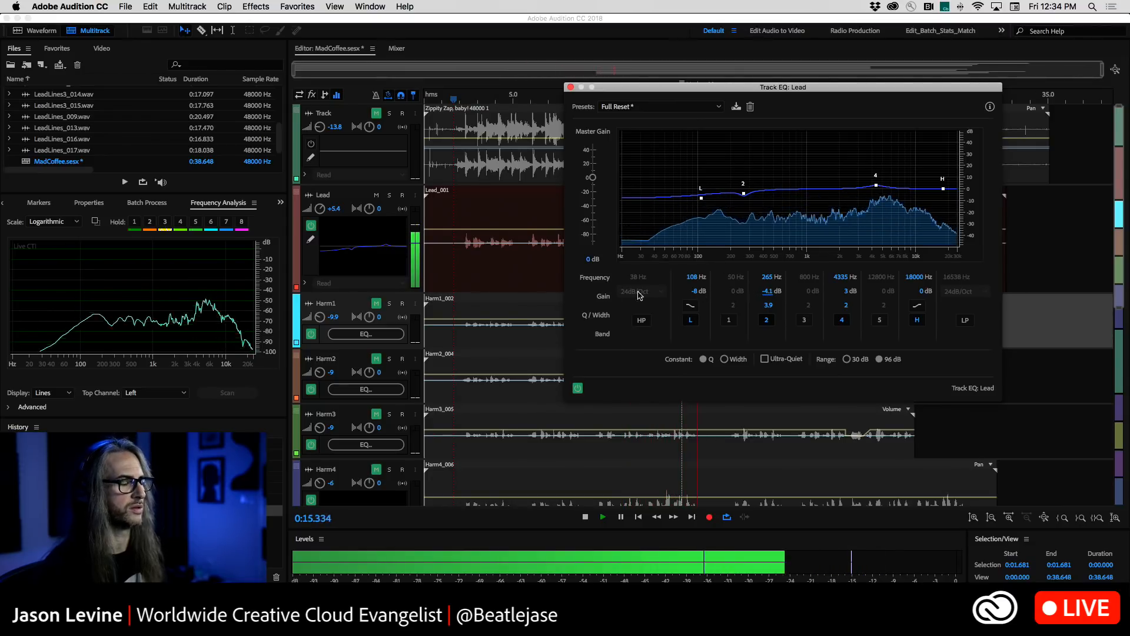
Compare the Lead track's sound with its EQ bypassed and active, and stop playback
{"action": "left_click", "coordinate": [577, 388]}
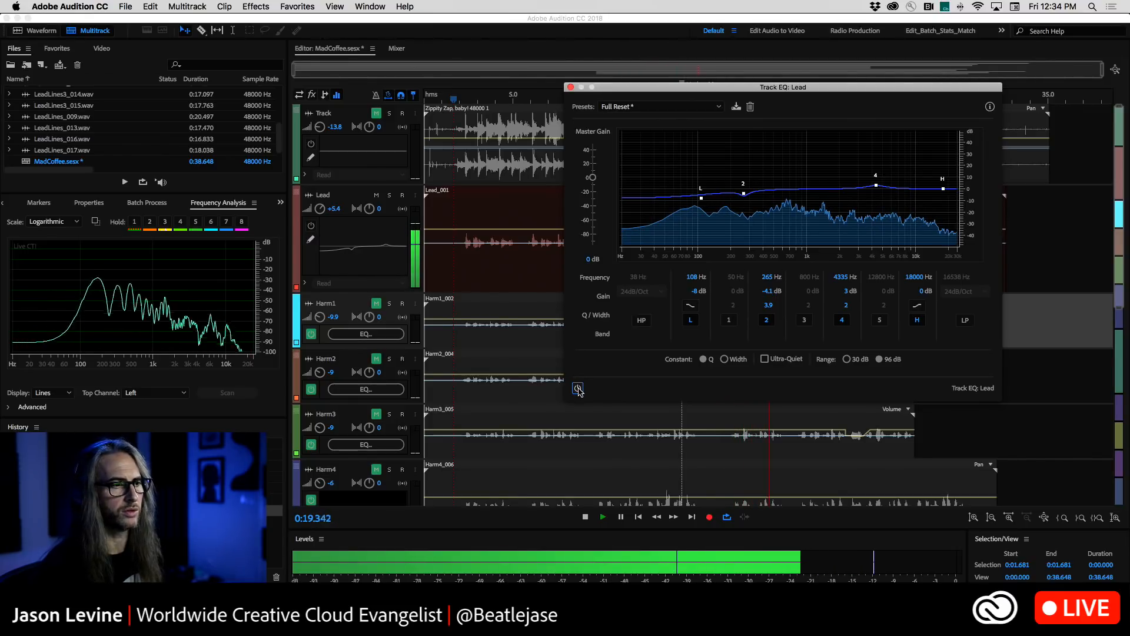
{"action": "left_click", "coordinate": [577, 388]}
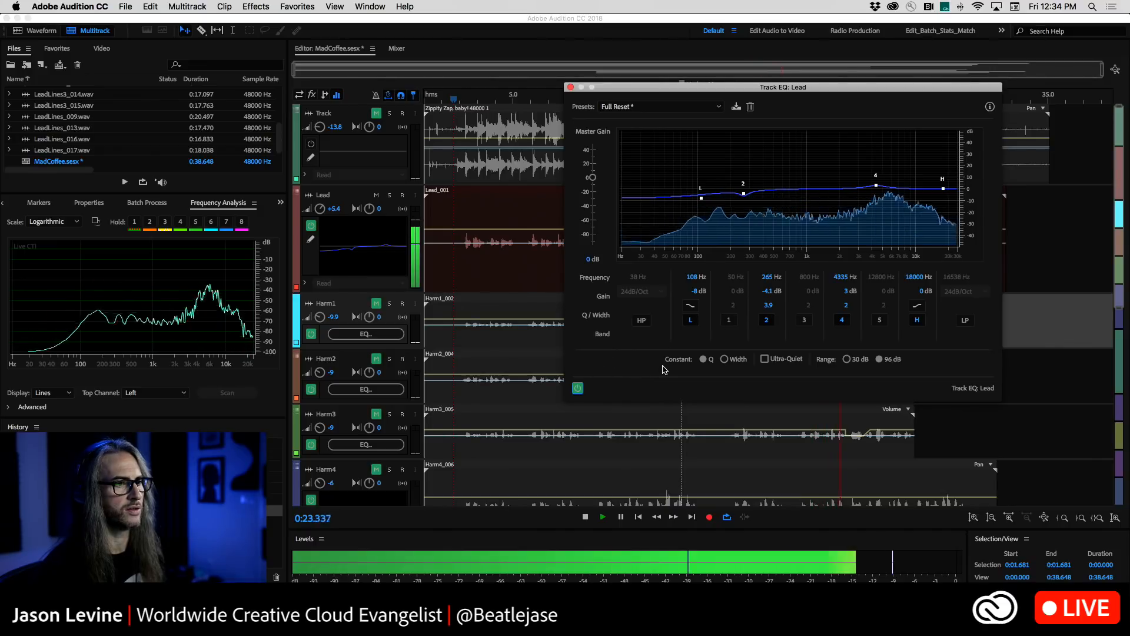
{"action": "key", "text": "space"}
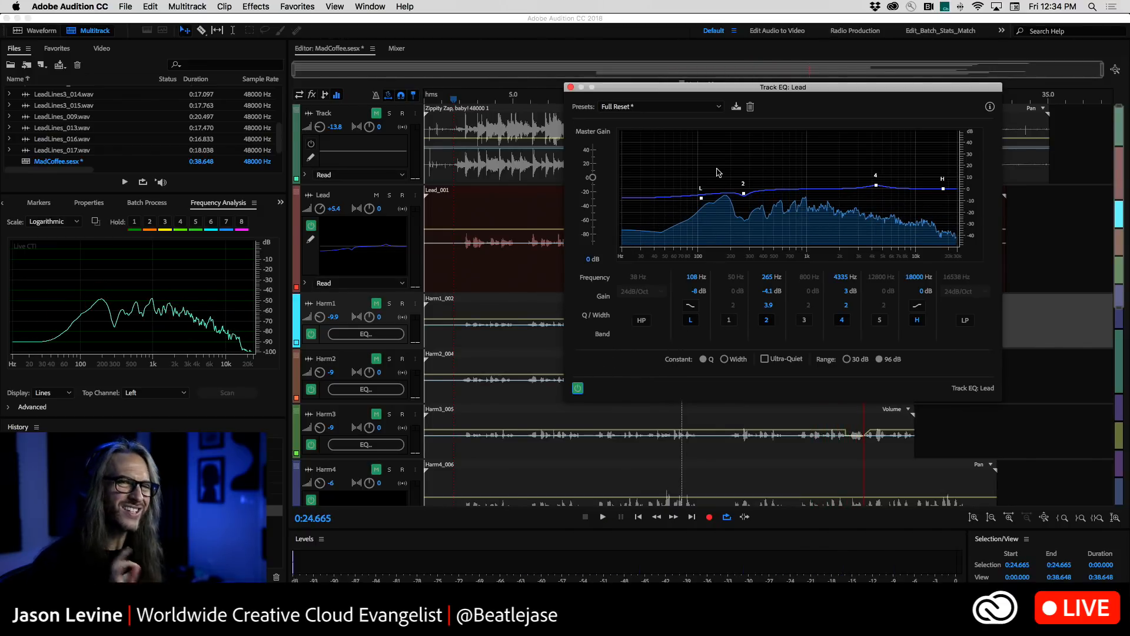
Save the Lead track's EQ settings as a preset named MadCoffee_StartEQ and close the EQ window
{"action": "left_click", "coordinate": [736, 107]}
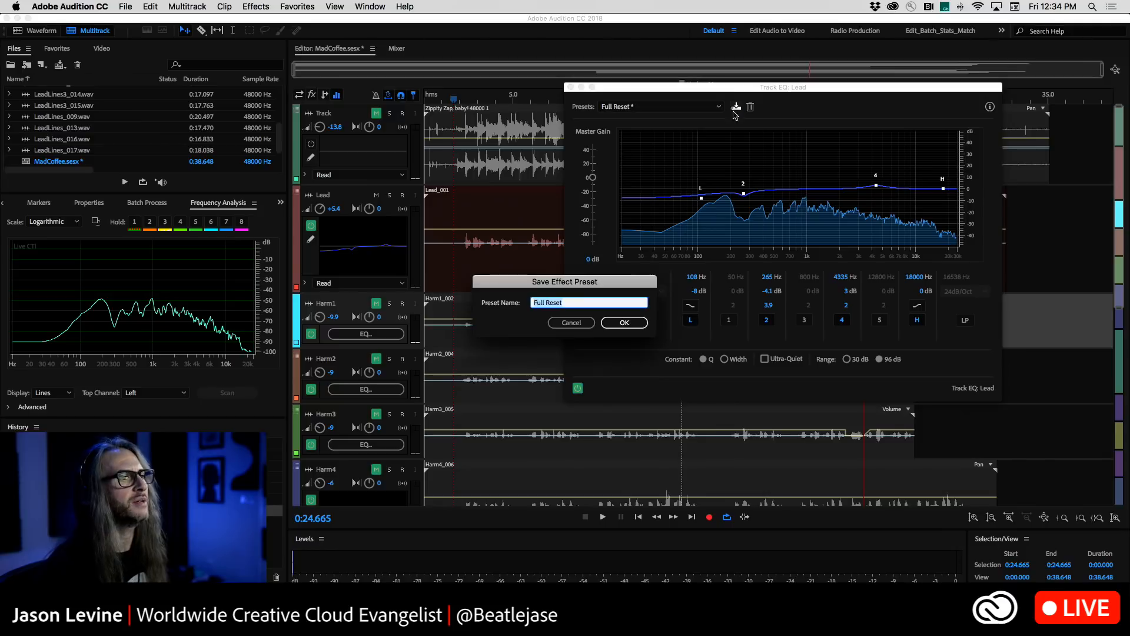
{"action": "type", "text": "MadCoffee_StartEQ"}
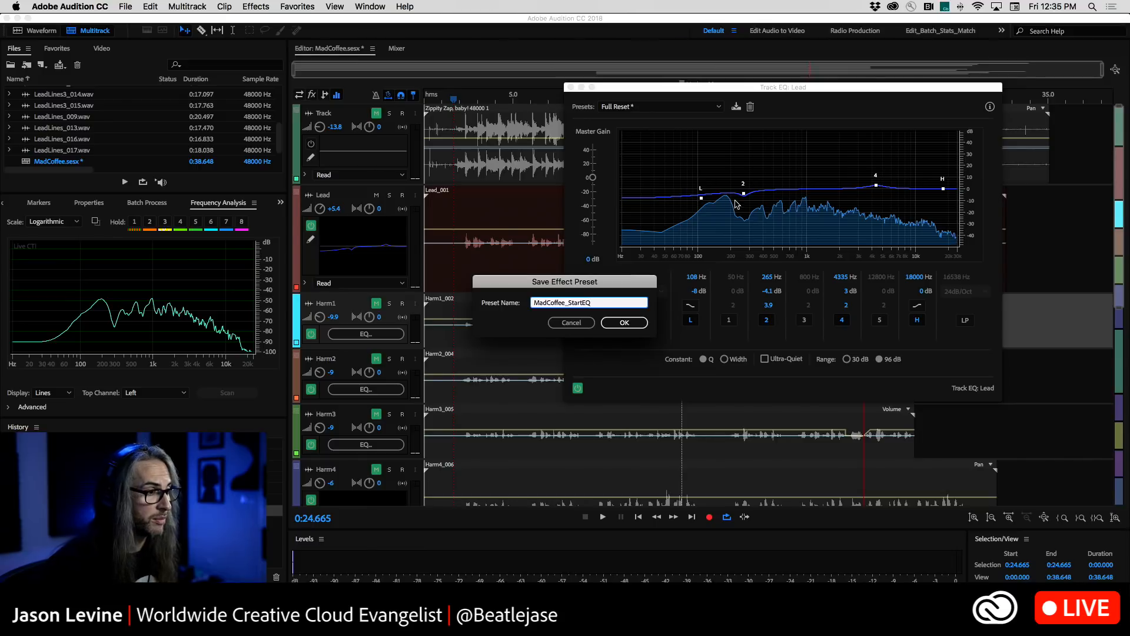
{"action": "left_click", "coordinate": [625, 324]}
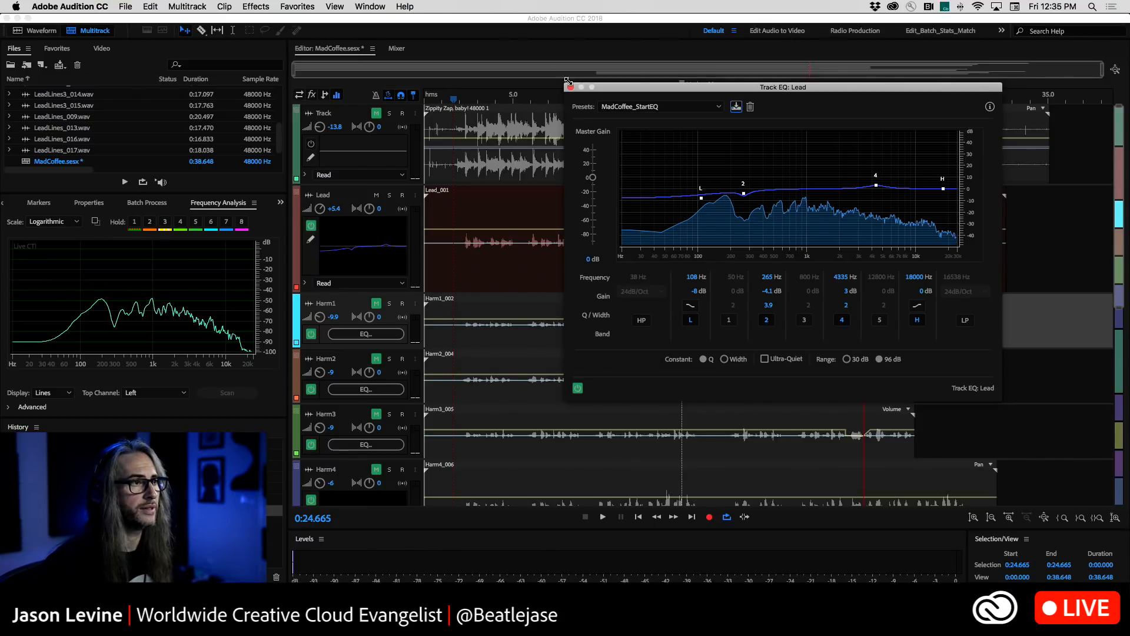
{"action": "left_click", "coordinate": [570, 88]}
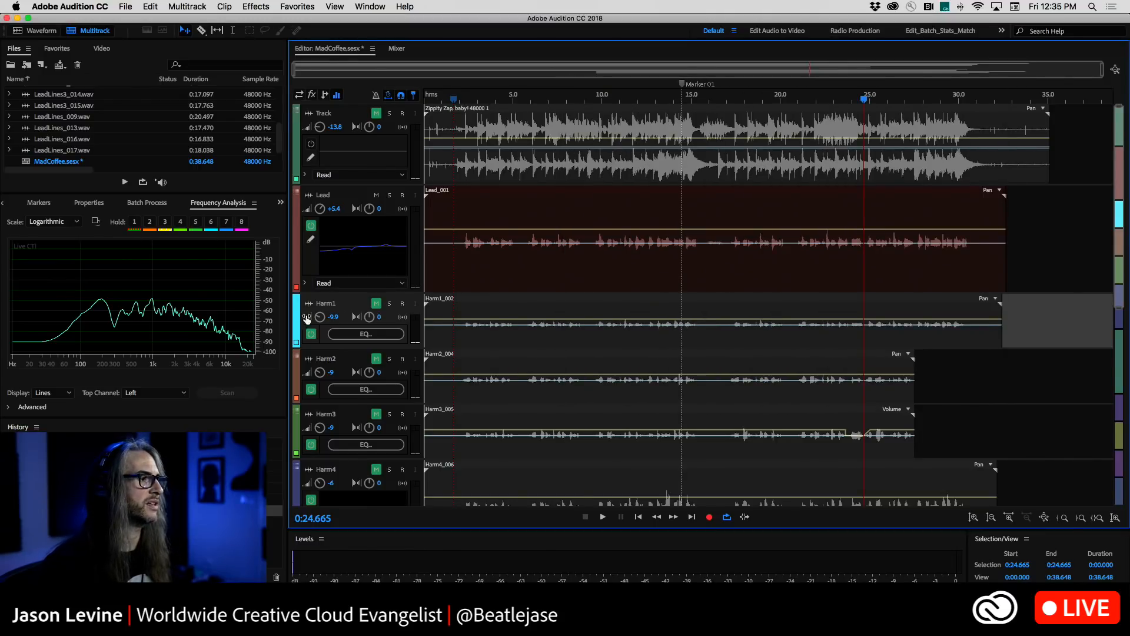
Apply the MadCoffee_StartEQ preset to the Harm1 track's EQ
{"action": "left_click", "coordinate": [367, 334]}
{"action": "left_click", "coordinate": [480, 171]}
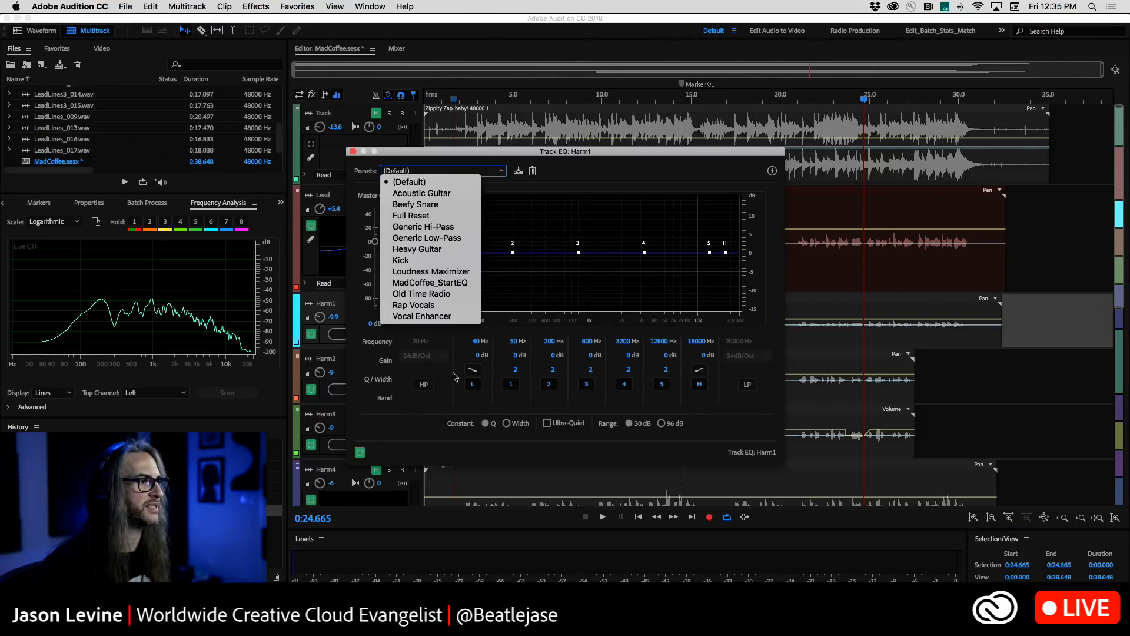
{"action": "left_click", "coordinate": [419, 285]}
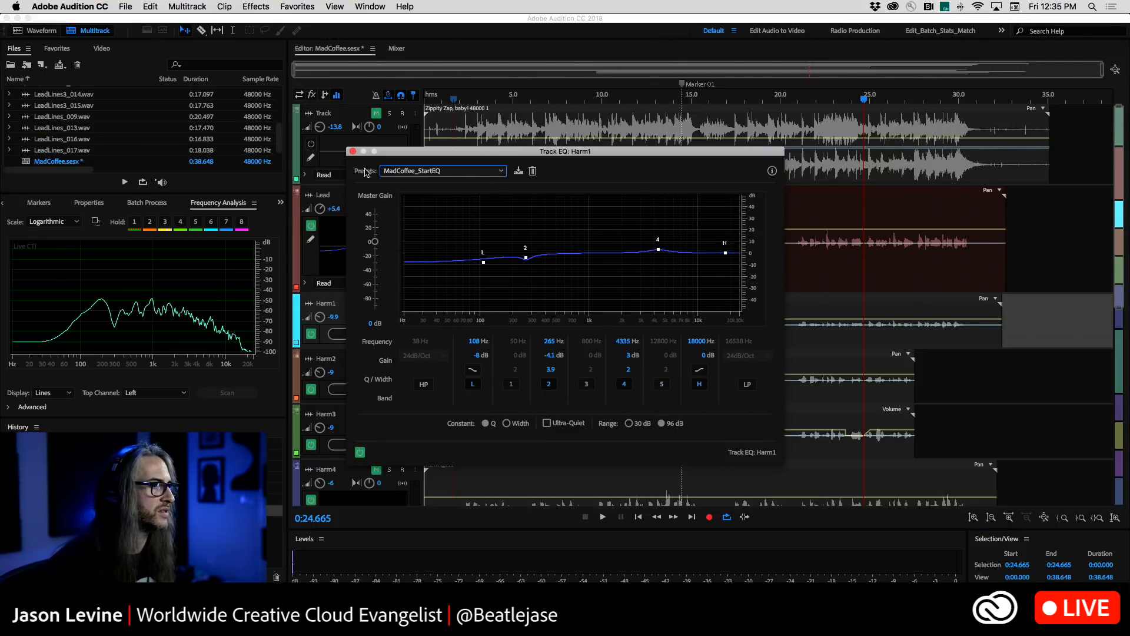
{"action": "left_click", "coordinate": [353, 151]}
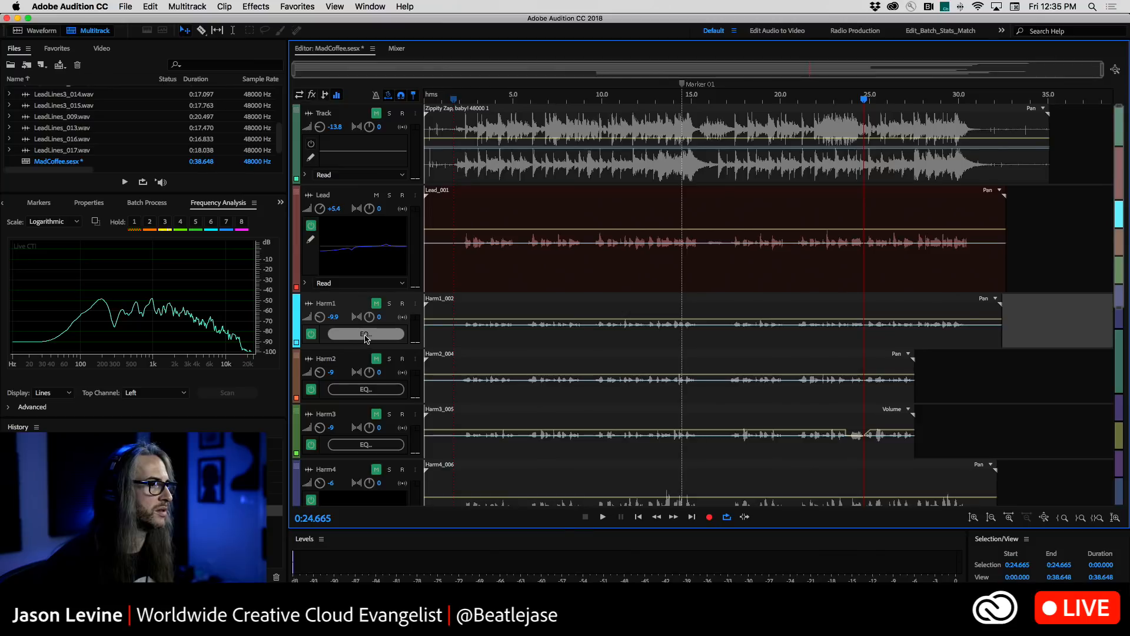
Minimize the heights of the Lead and Harm1 tracks in the multitrack editor
{"action": "left_click", "coordinate": [308, 196]}
{"action": "left_click_drag", "start_coordinate": [350, 261], "coordinate": [347, 295]}
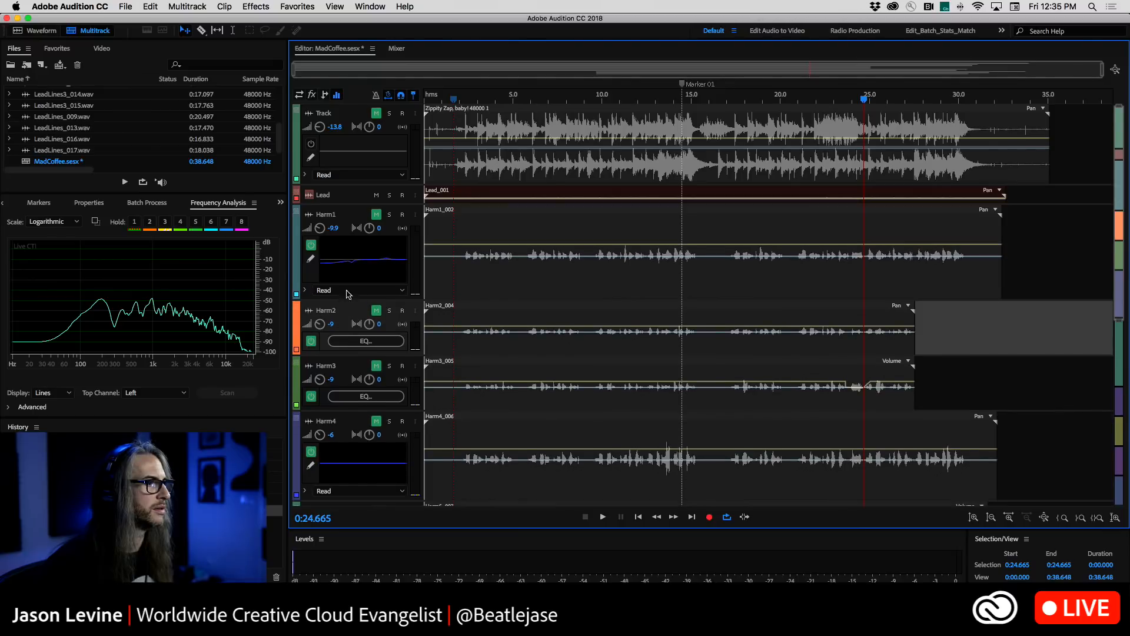
{"action": "left_click", "coordinate": [308, 215]}
Apply the MadCoffee_StartEQ preset to the Harm2 track's EQ and reopen the EQ to check it
{"action": "left_click", "coordinate": [359, 268]}
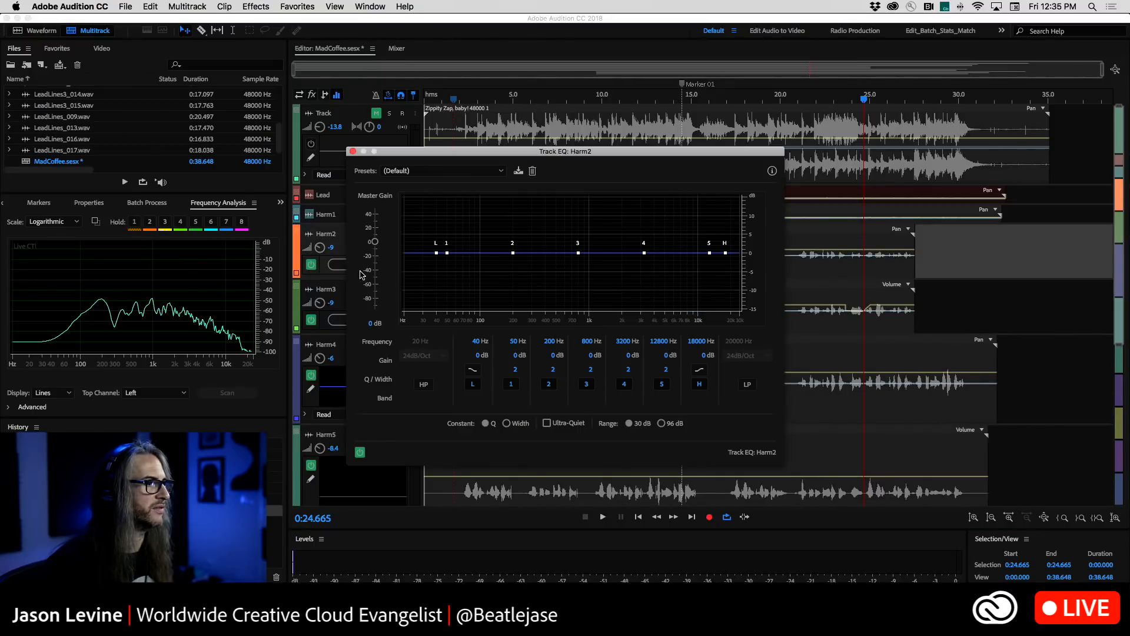
{"action": "left_click", "coordinate": [455, 174]}
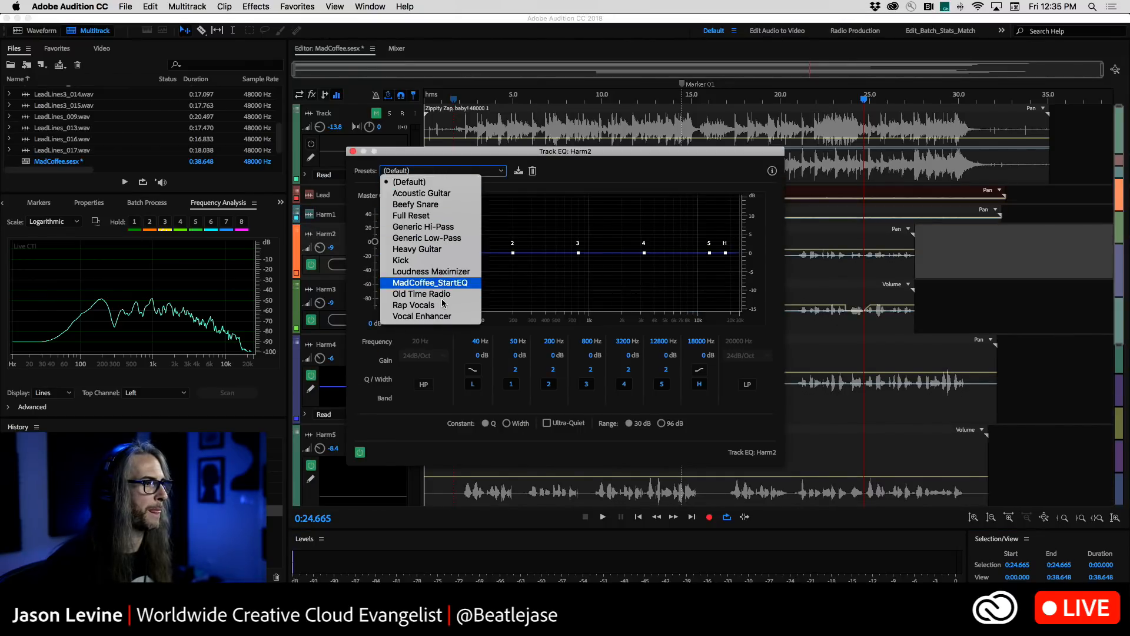
{"action": "left_click", "coordinate": [436, 283]}
{"action": "left_click", "coordinate": [353, 152]}
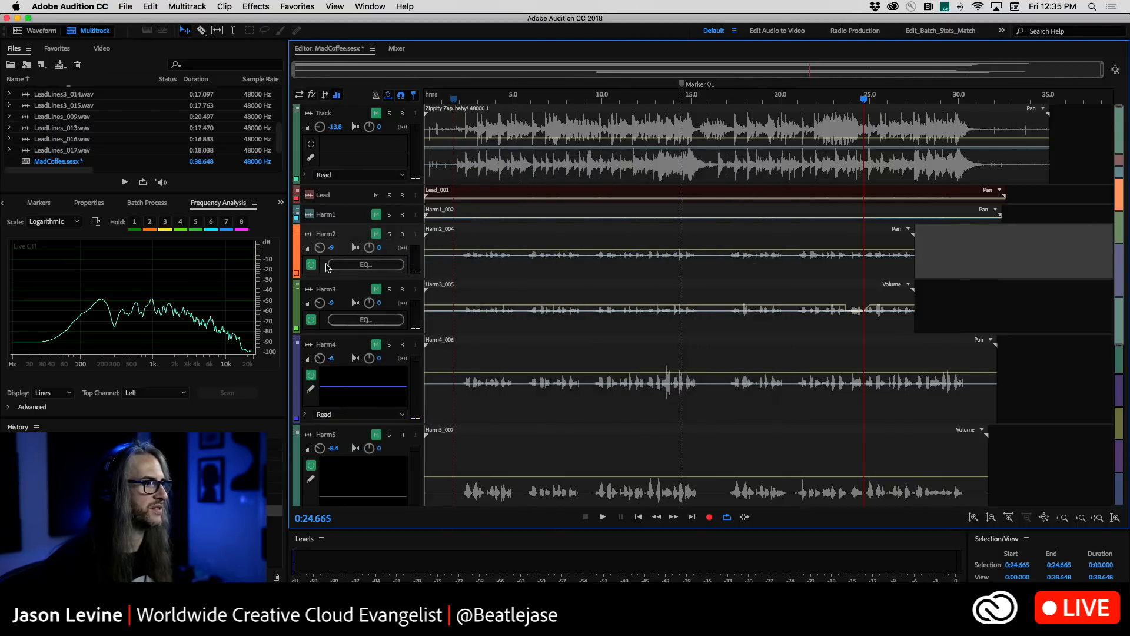
{"action": "left_click", "coordinate": [365, 264]}
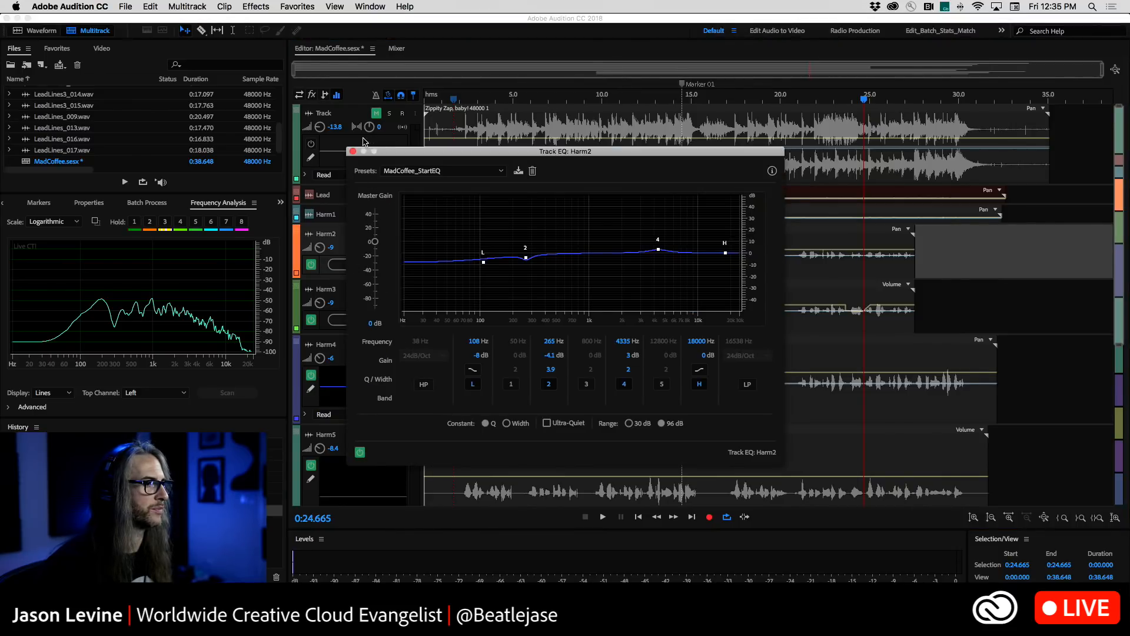
{"action": "left_click", "coordinate": [353, 152]}
Apply the MadCoffee_StartEQ preset to the Harm3 track's EQ
{"action": "left_click", "coordinate": [365, 319]}
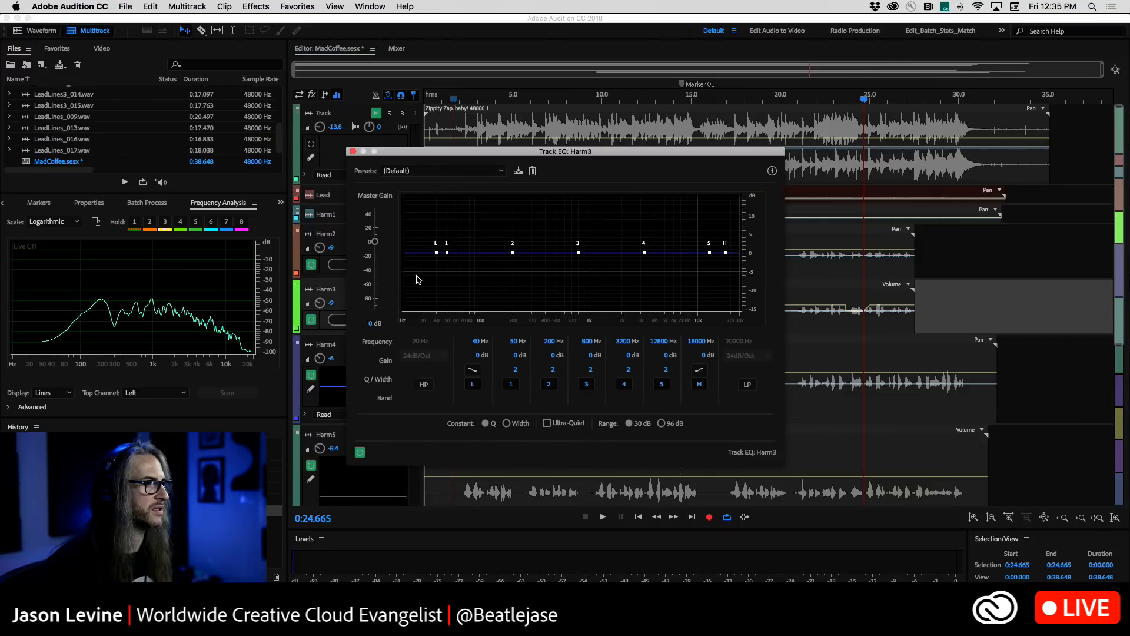
{"action": "left_click", "coordinate": [409, 171]}
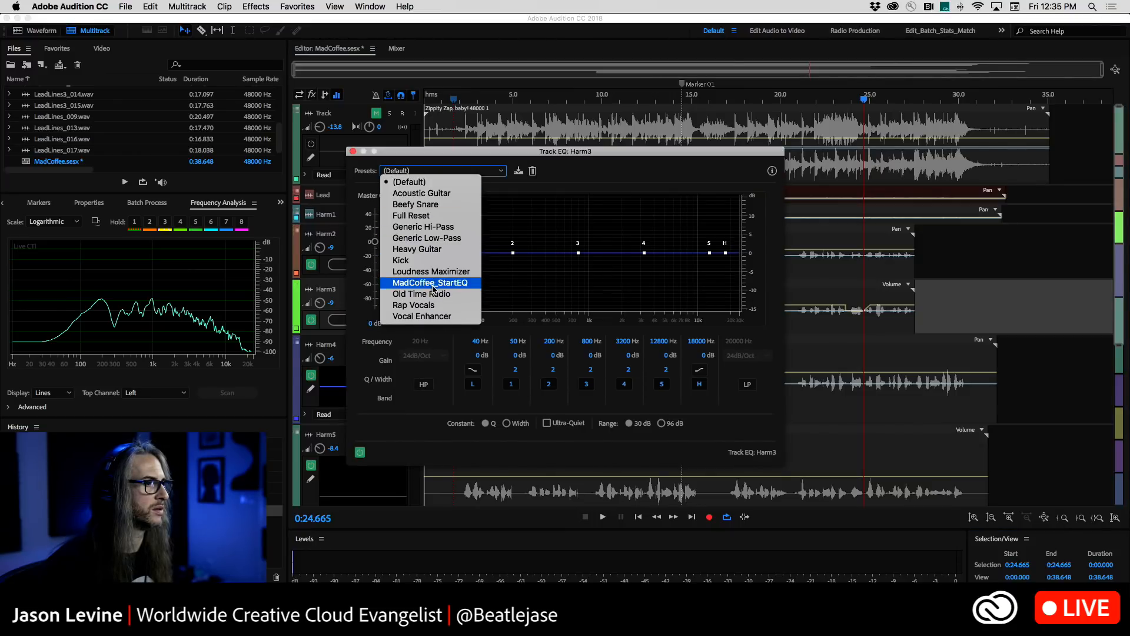
{"action": "key", "text": "Return"}
{"action": "left_click", "coordinate": [352, 152]}
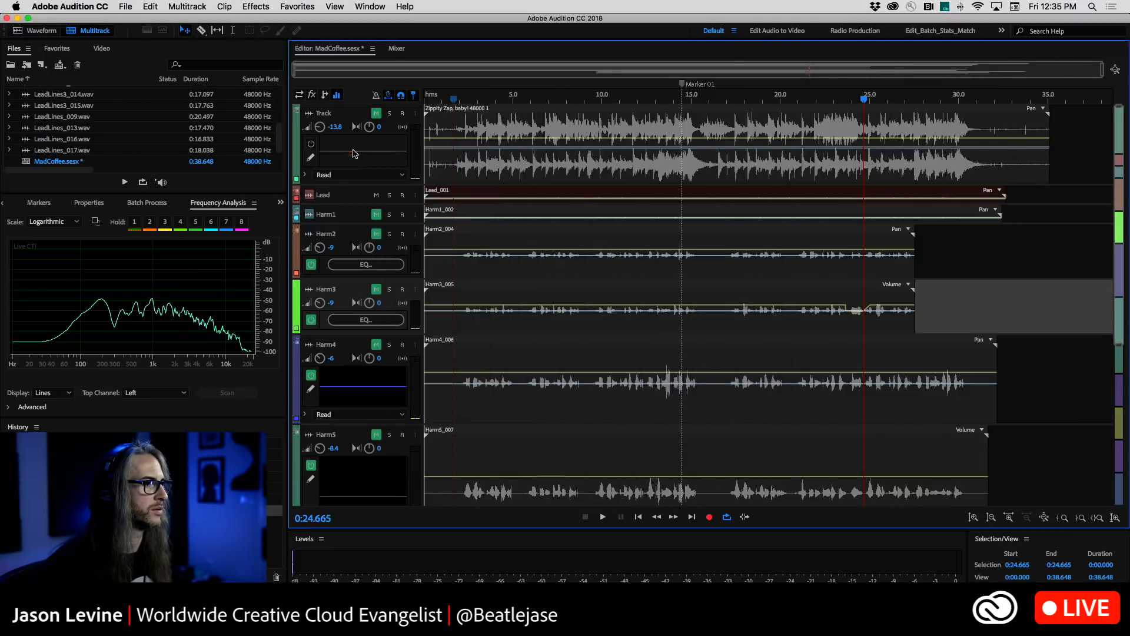
Apply the MadCoffee_StartEQ preset to the Harm4 track's EQ
{"action": "double_click", "coordinate": [352, 382]}
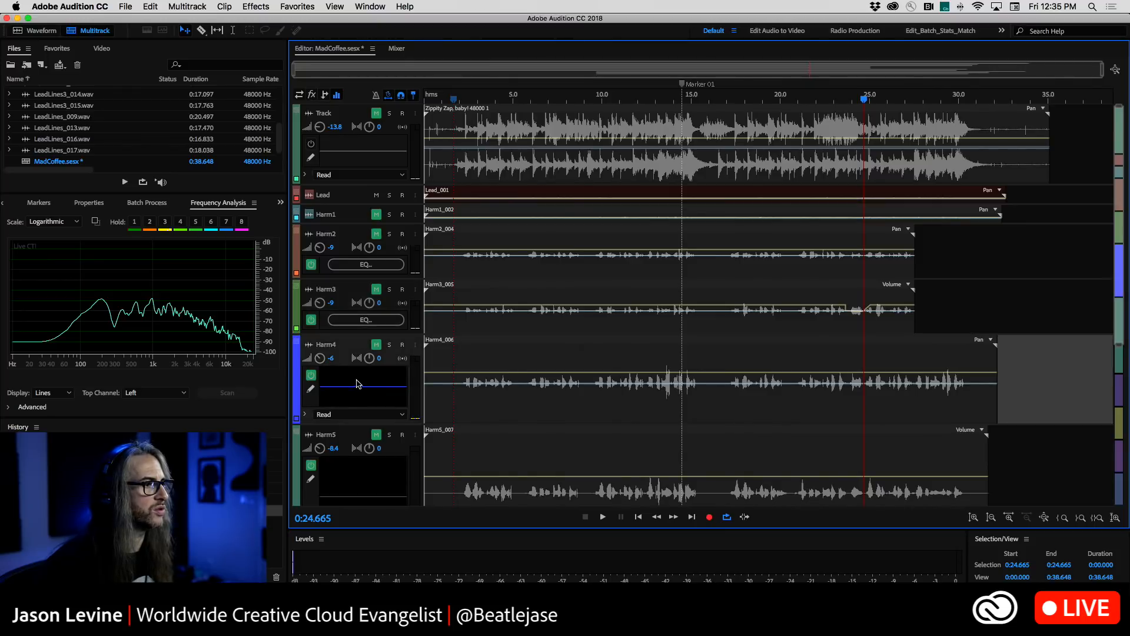
{"action": "left_click", "coordinate": [443, 171]}
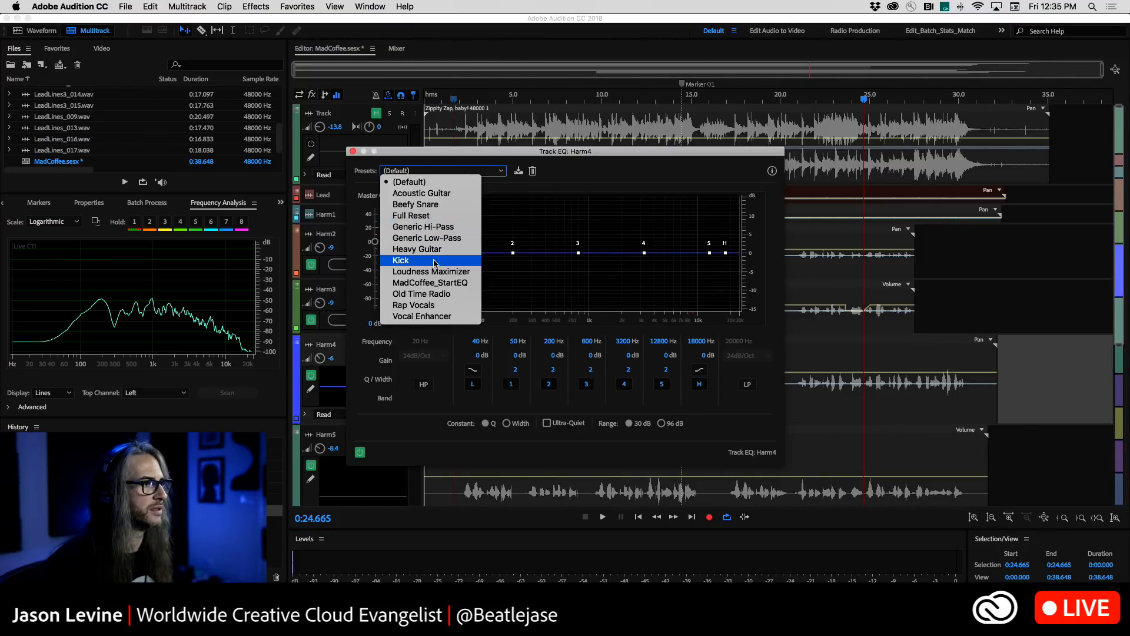
{"action": "key", "text": "Escape"}
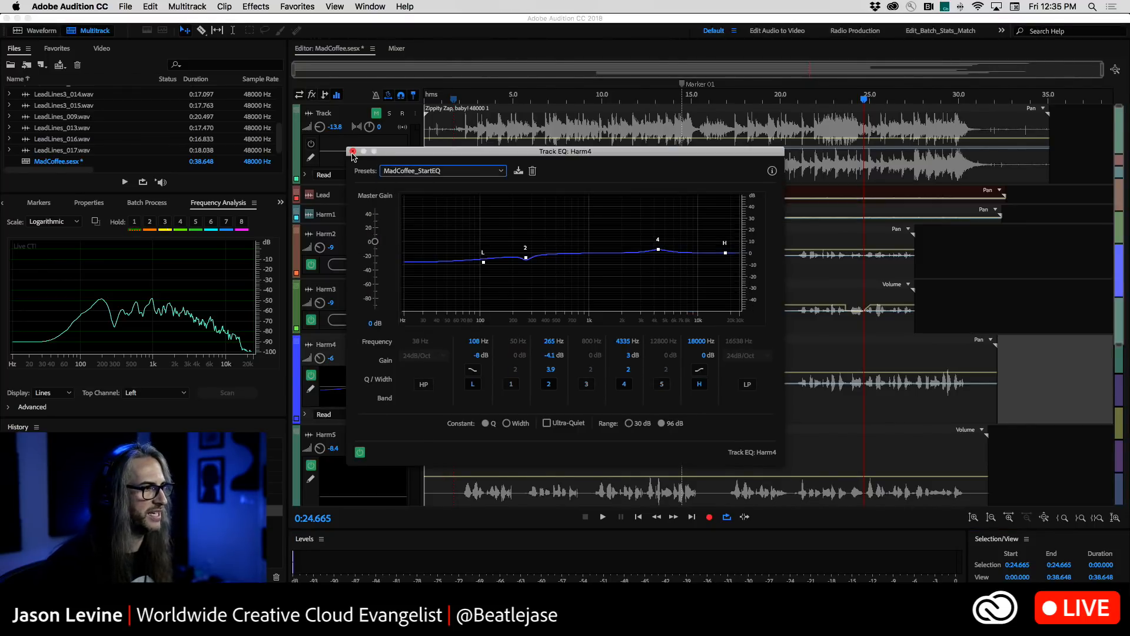
{"action": "left_click", "coordinate": [353, 152]}
Apply the MadCoffee_StartEQ preset to the Harm5 track's EQ
{"action": "left_click", "coordinate": [370, 477]}
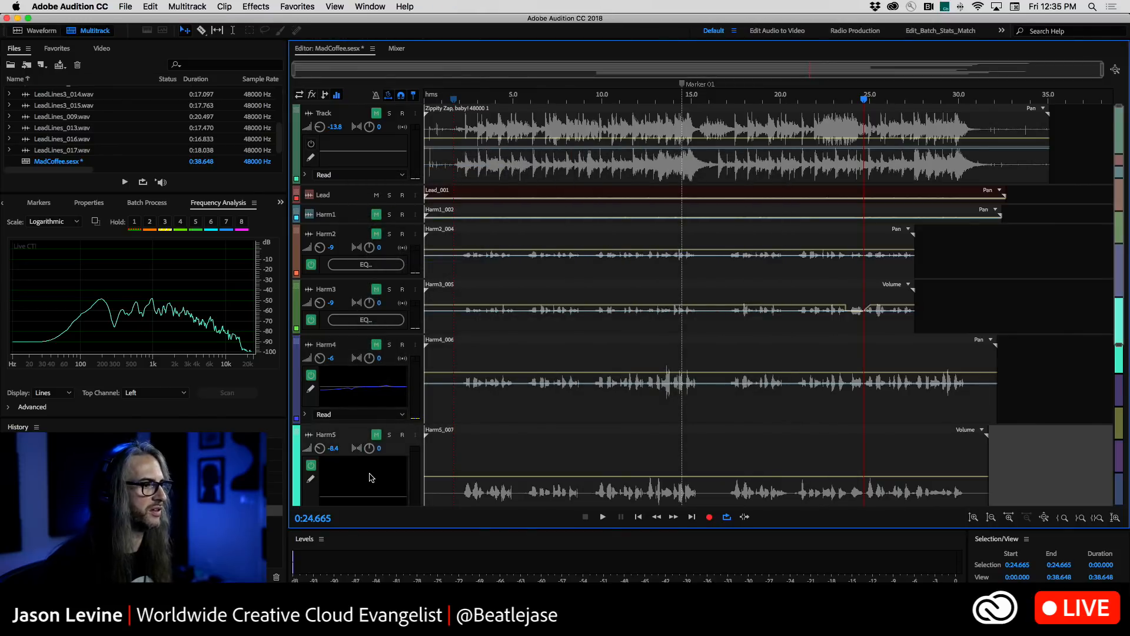
{"action": "double_click", "coordinate": [370, 470]}
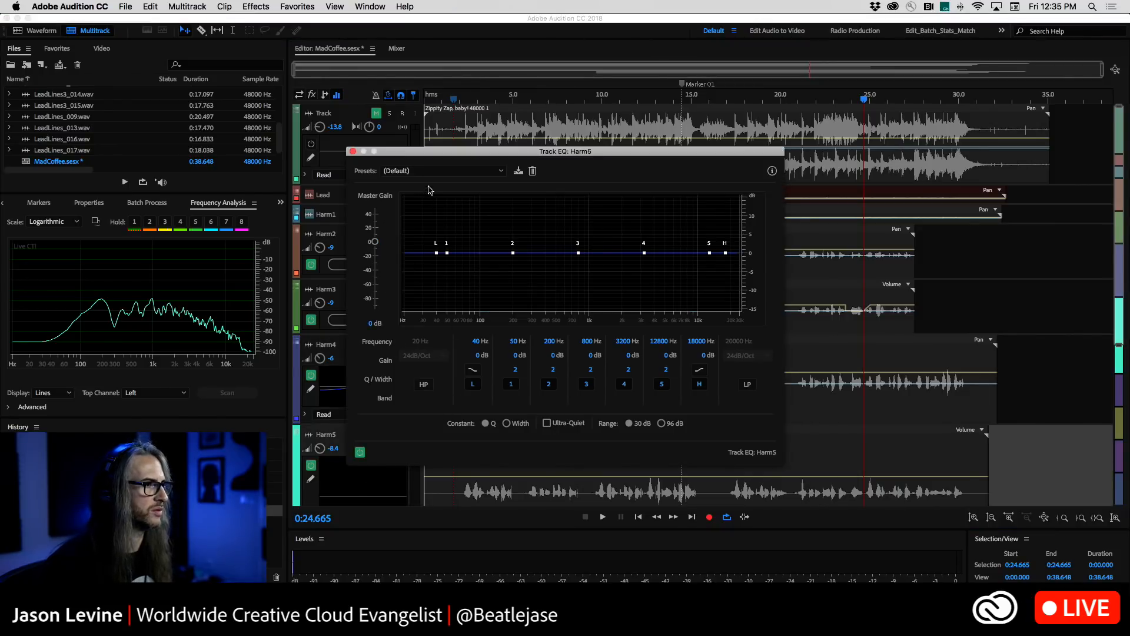
{"action": "left_click", "coordinate": [438, 171]}
{"action": "left_click", "coordinate": [458, 285]}
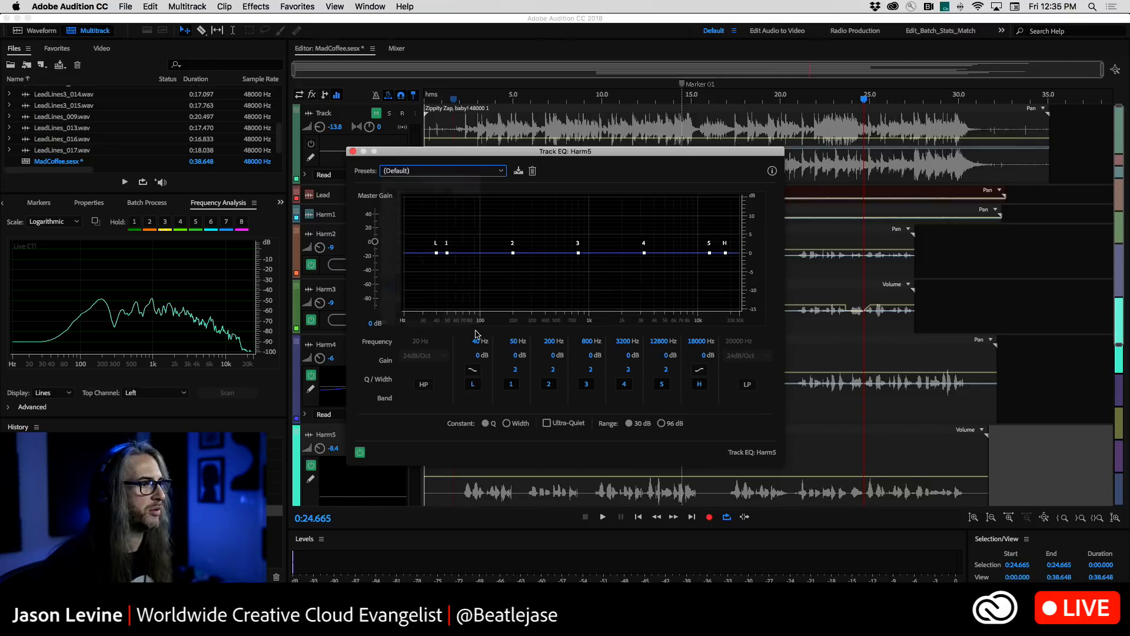
{"action": "left_click", "coordinate": [353, 151]}
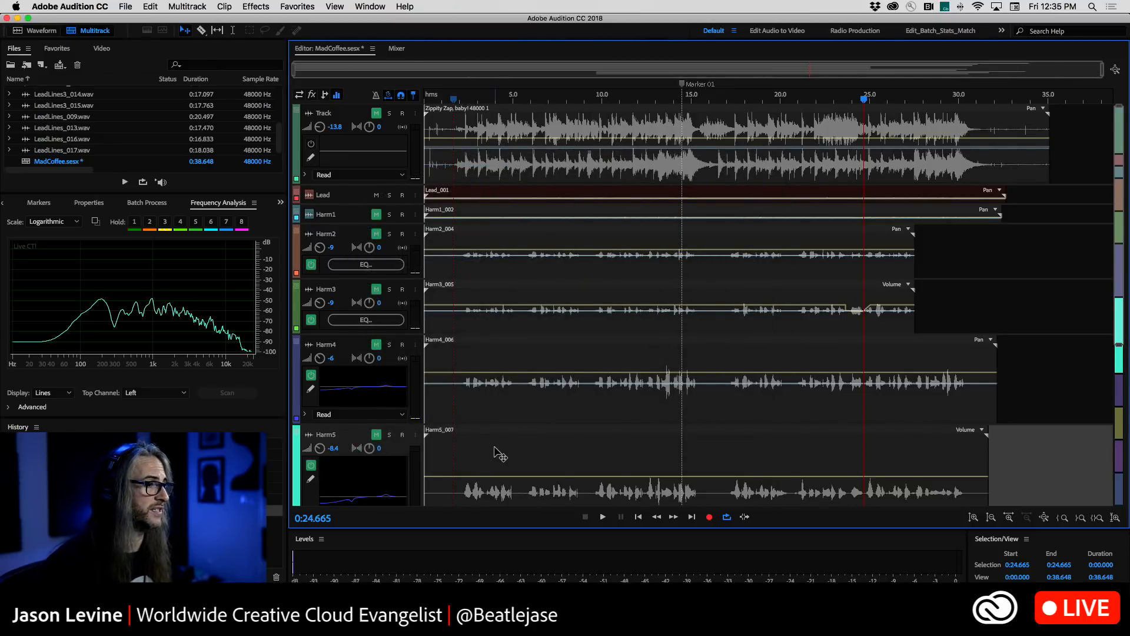
Unmute the harmony tracks Harm1 through Harm5
{"action": "scroll", "coordinate": [495, 445], "scroll_direction": "down", "scroll_amount": 5}
{"action": "scroll", "coordinate": [495, 445], "scroll_direction": "up", "scroll_amount": 4}
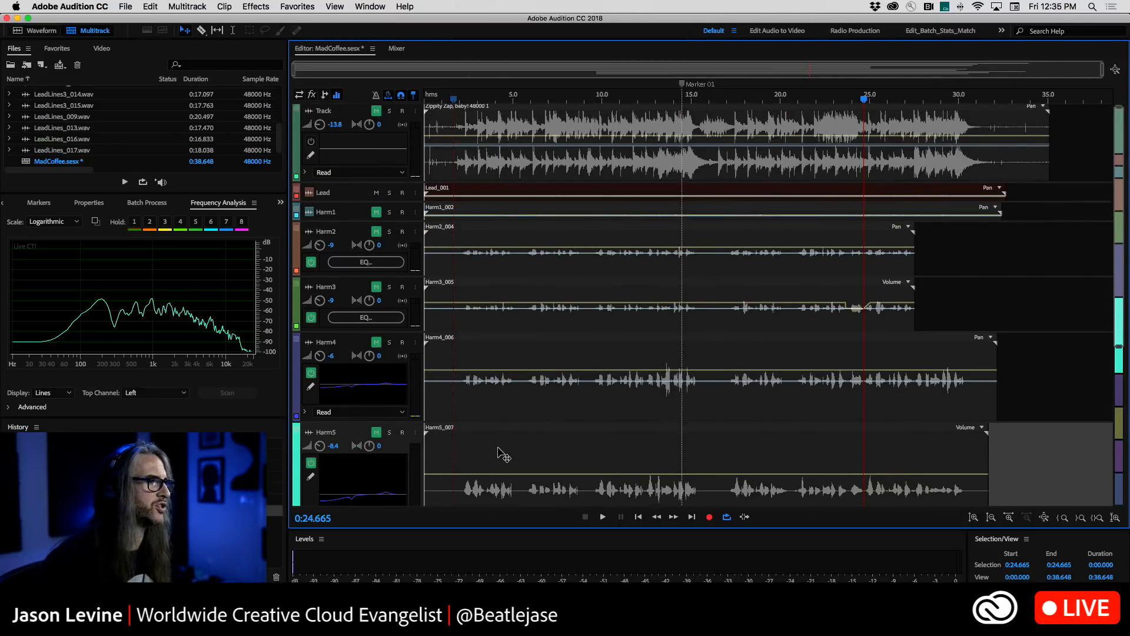
{"action": "scroll", "coordinate": [501, 455], "scroll_direction": "up", "scroll_amount": 2}
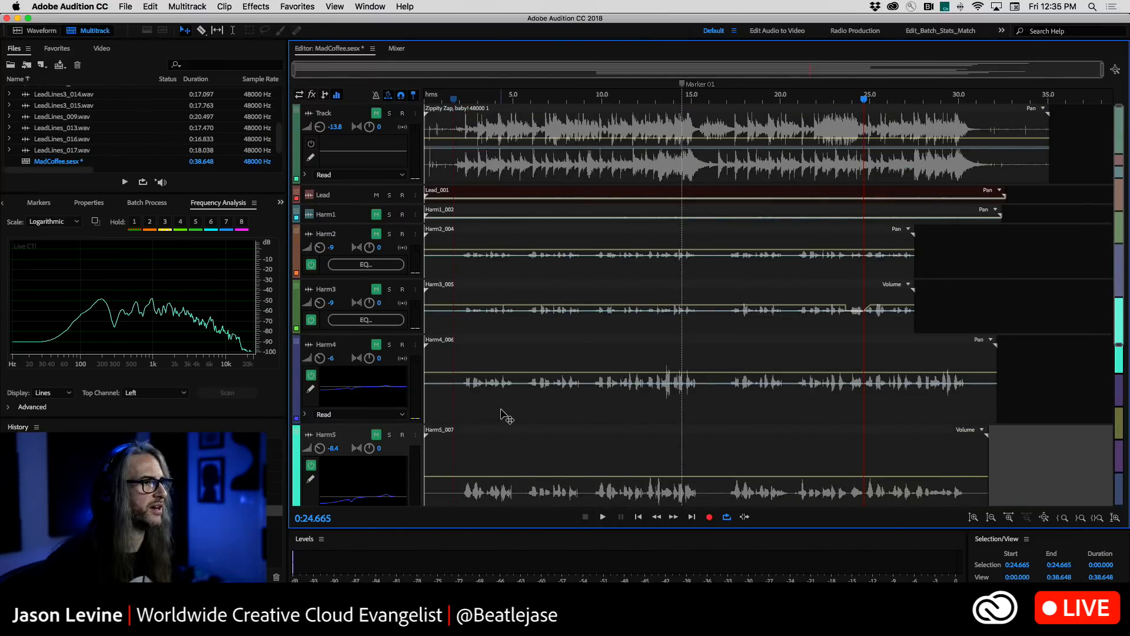
{"action": "left_click", "coordinate": [377, 215]}
{"action": "left_click", "coordinate": [377, 234]}
{"action": "left_click", "coordinate": [376, 289]}
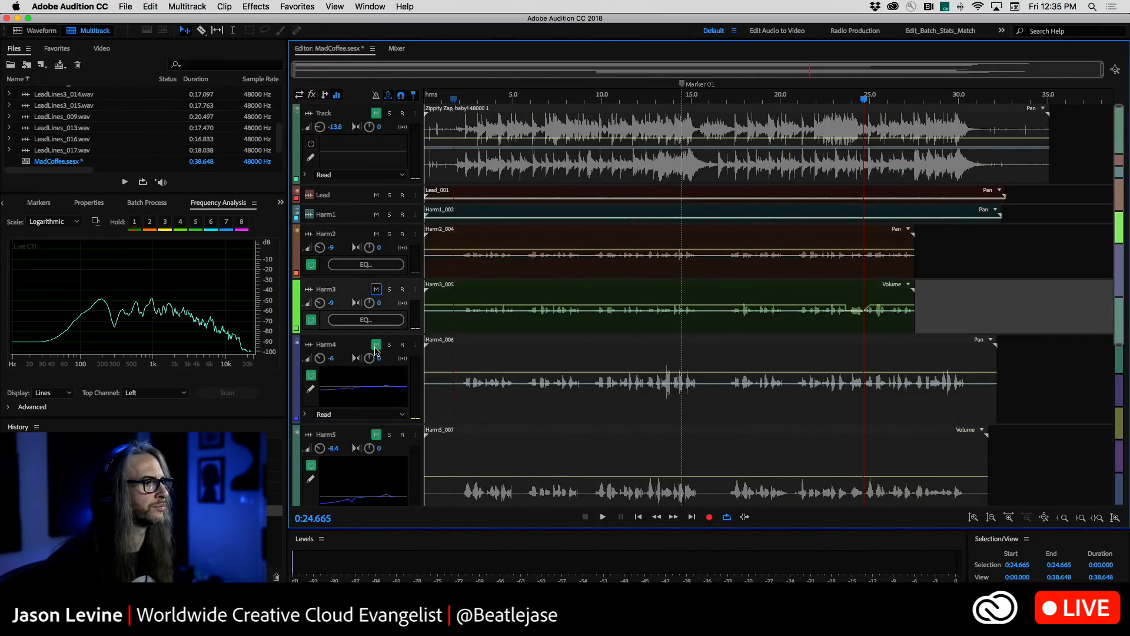
{"action": "left_click", "coordinate": [376, 345]}
{"action": "left_click", "coordinate": [377, 434]}
In the mixer, lower Lead to -1.1 dB, Harm2 to -15.2 dB and reduce Harm1's level, and return to the multitrack editor
{"action": "left_click", "coordinate": [396, 49]}
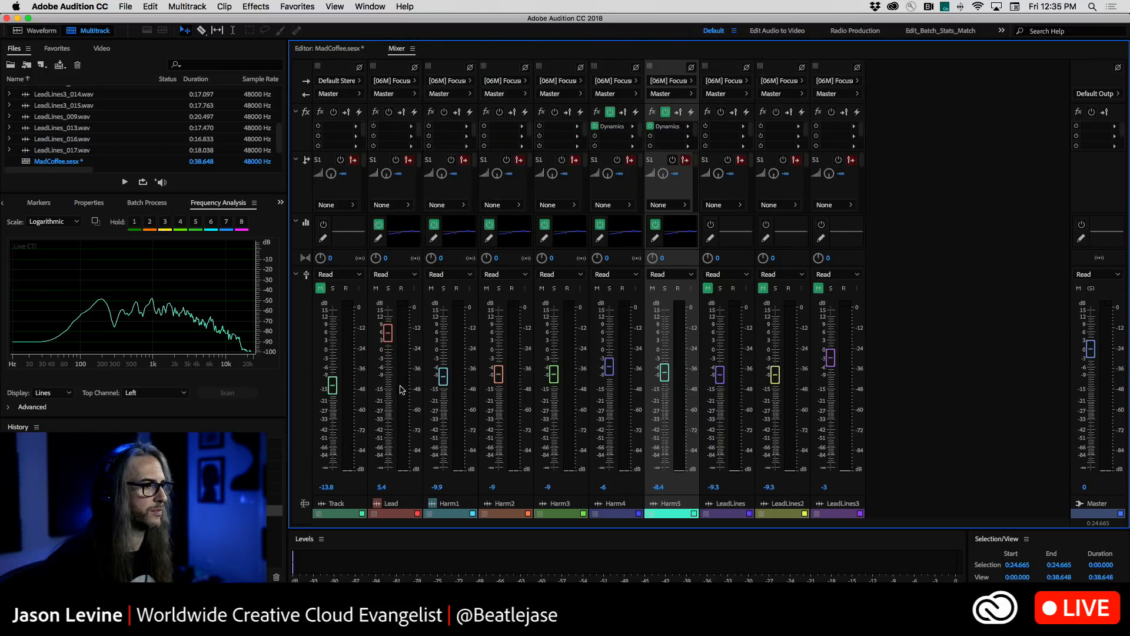
{"action": "left_click_drag", "start_coordinate": [389, 335], "coordinate": [447, 435]}
{"action": "left_click_drag", "start_coordinate": [498, 375], "coordinate": [499, 425]}
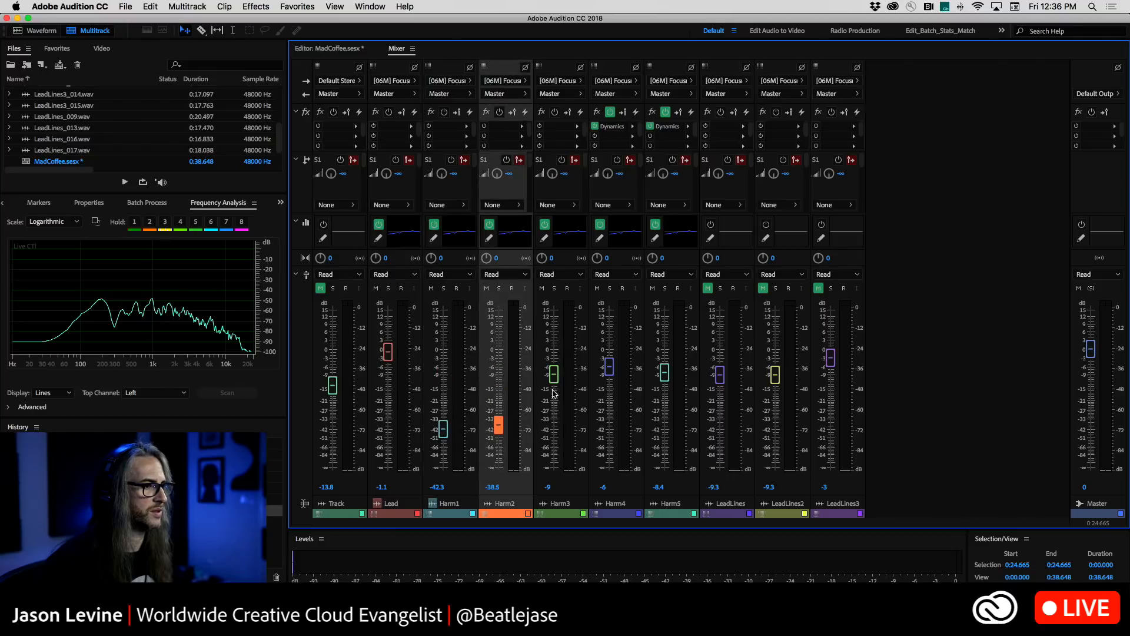
{"action": "left_click_drag", "start_coordinate": [503, 385], "coordinate": [504, 372]}
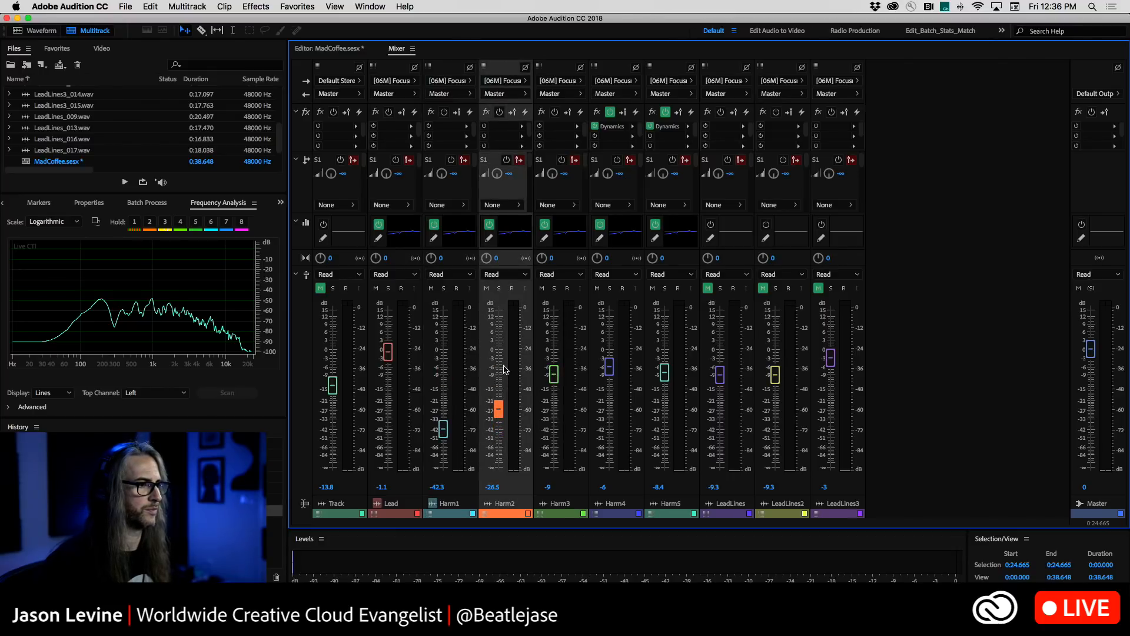
{"action": "left_click_drag", "start_coordinate": [443, 429], "coordinate": [503, 394]}
{"action": "left_click", "coordinate": [338, 49]}
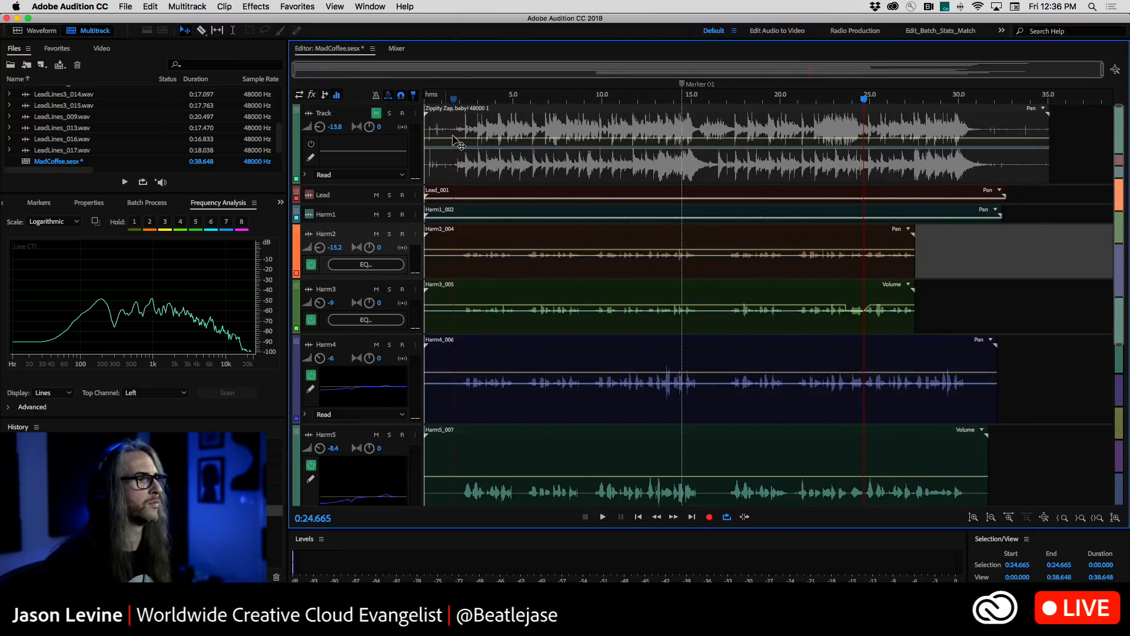
Play the song from near its start and pull the Harm1, Harm2, Harm3 and Harm4 faders down to near silence in the mixer
{"action": "left_click", "coordinate": [453, 100]}
{"action": "key", "text": "space"}
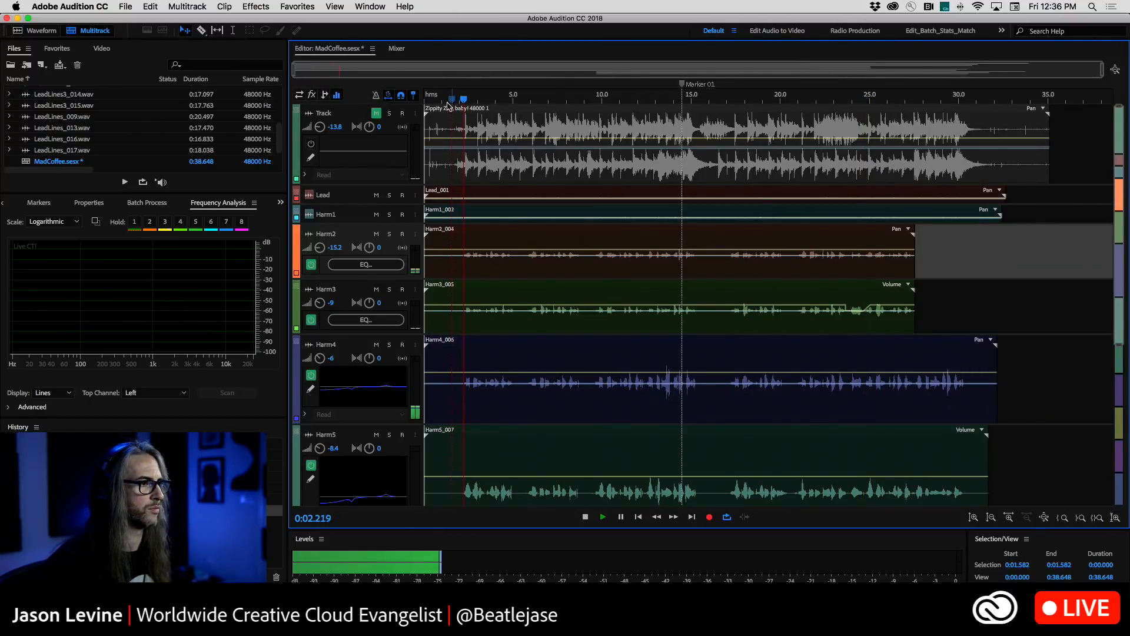
{"action": "left_click", "coordinate": [397, 50]}
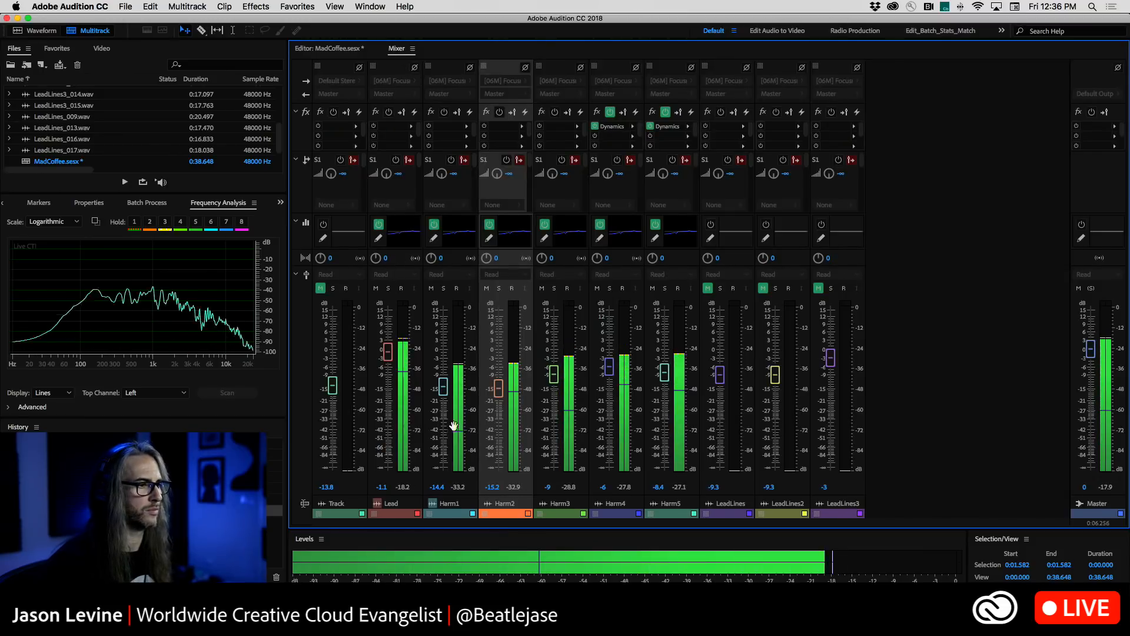
{"action": "left_click_drag", "start_coordinate": [609, 366], "coordinate": [610, 431]}
{"action": "left_click_drag", "start_coordinate": [554, 374], "coordinate": [553, 433]}
{"action": "left_click_drag", "start_coordinate": [498, 389], "coordinate": [499, 434]}
{"action": "left_click_drag", "start_coordinate": [443, 388], "coordinate": [444, 457]}
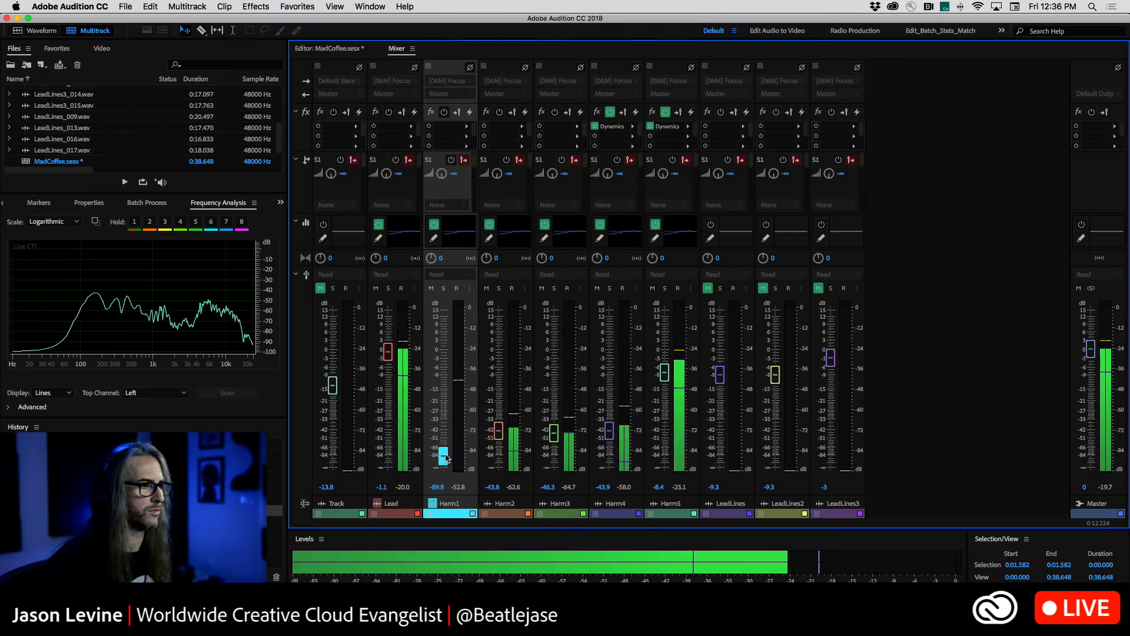
{"action": "left_click_drag", "start_coordinate": [500, 434], "coordinate": [499, 447]}
{"action": "left_click_drag", "start_coordinate": [611, 433], "coordinate": [498, 455]}
Set the Lead level to -2 dB and Harm1 to -8.6 dB during playback, and stop playback
{"action": "left_click_drag", "start_coordinate": [390, 355], "coordinate": [389, 357]}
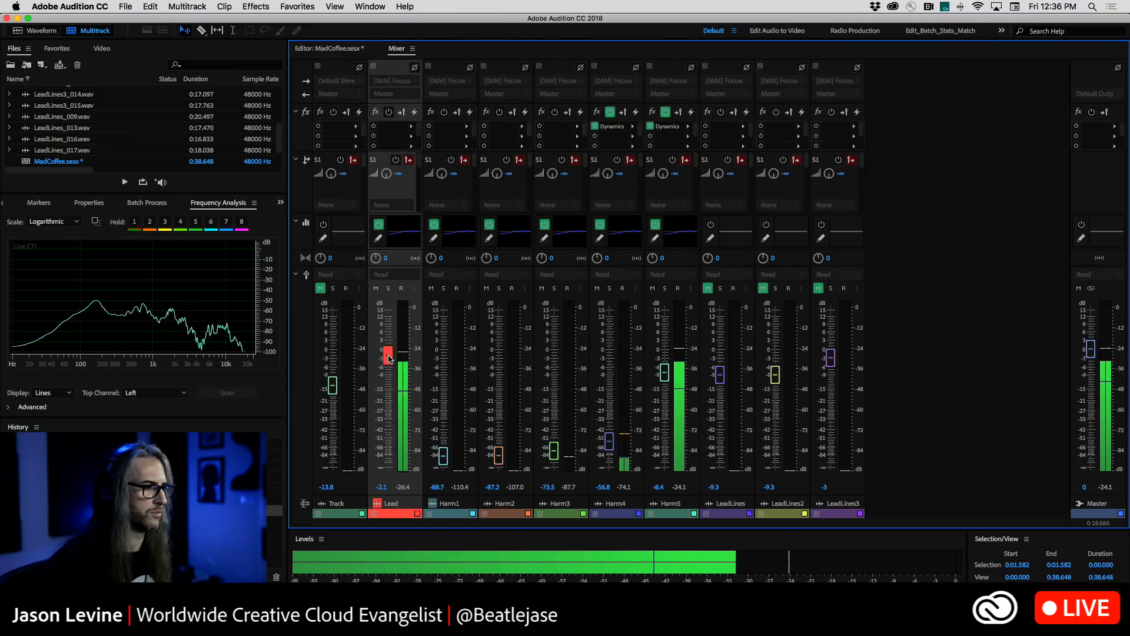
{"action": "left_click", "coordinate": [665, 378]}
{"action": "left_click_drag", "start_coordinate": [444, 455], "coordinate": [451, 373]}
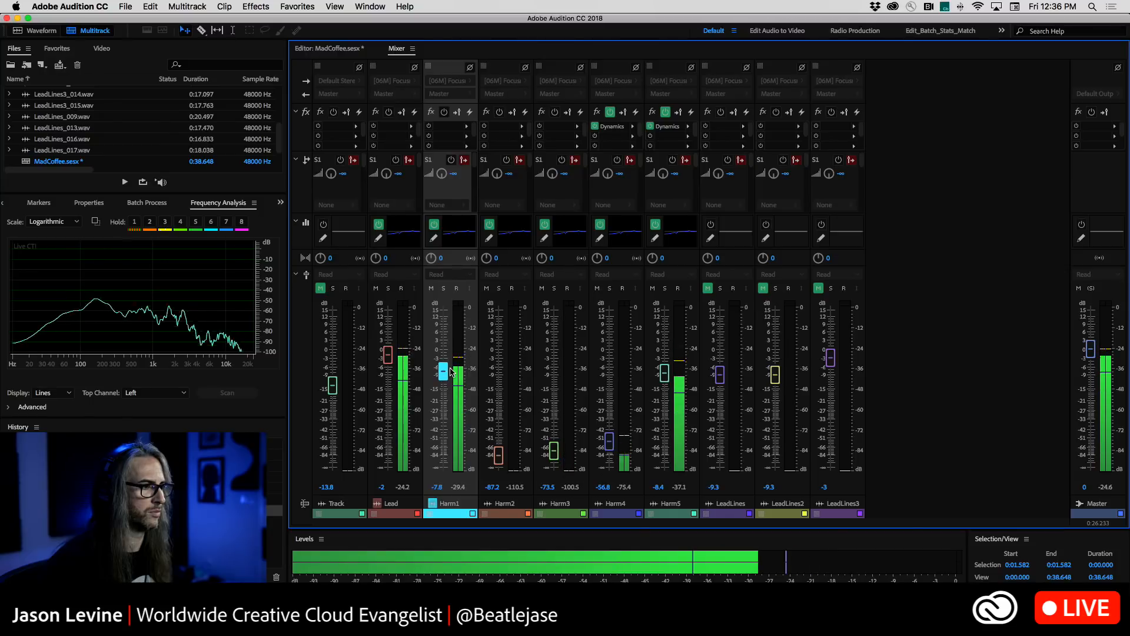
{"action": "key", "text": "space"}
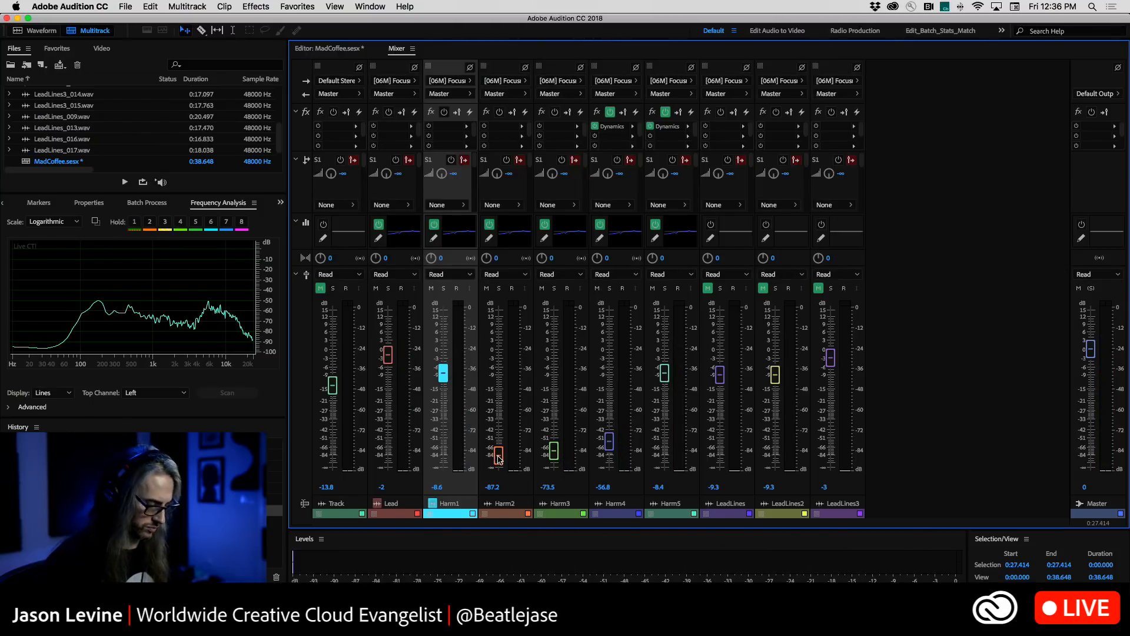
Move the playhead back to about 0:01.6 and set Harm2's level to -18.7 dB in the mixer
{"action": "left_click", "coordinate": [338, 48]}
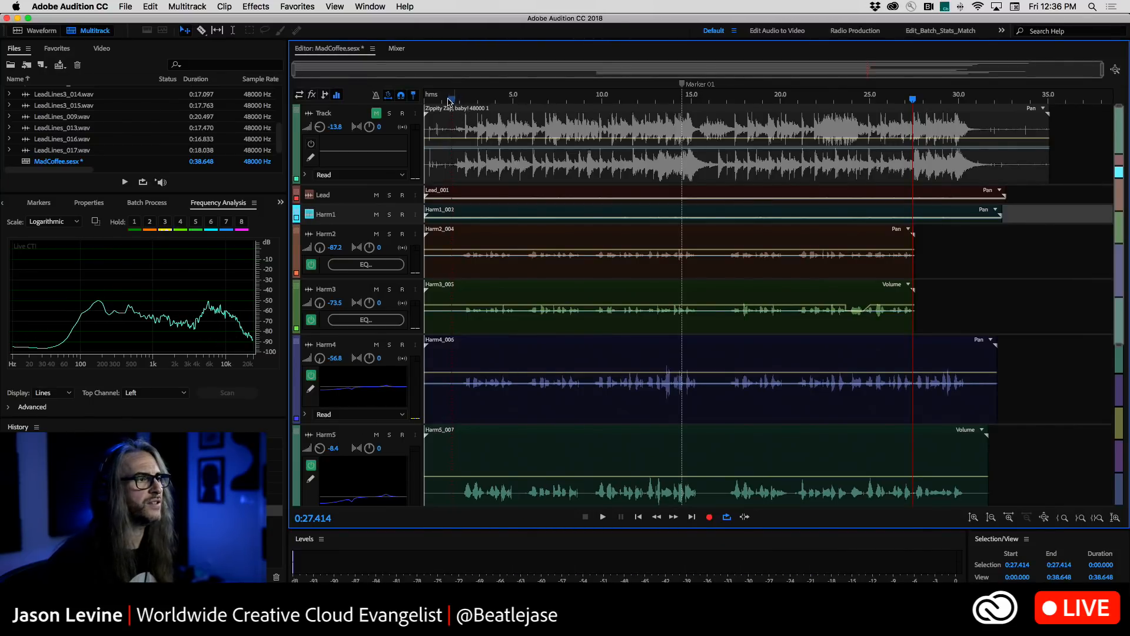
{"action": "left_click", "coordinate": [396, 49]}
{"action": "left_click_drag", "start_coordinate": [491, 449], "coordinate": [495, 397]}
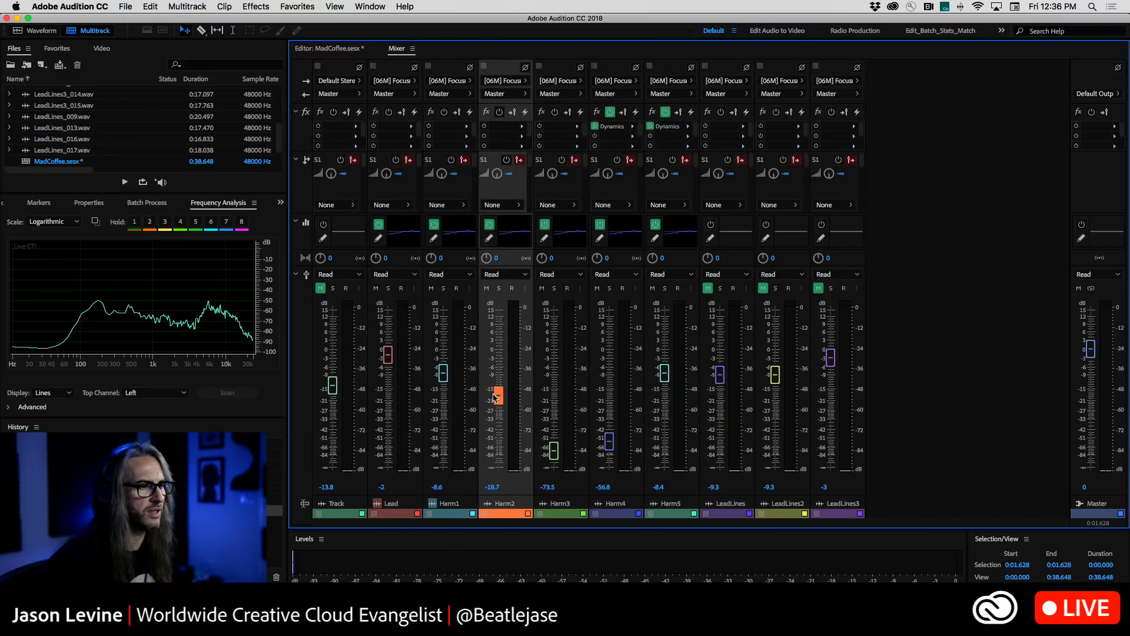
Play the song again, set Harm3 to -13.8 dB and Harm4 to -14.3 dB in the mixer, and stop playback
{"action": "left_click", "coordinate": [342, 51]}
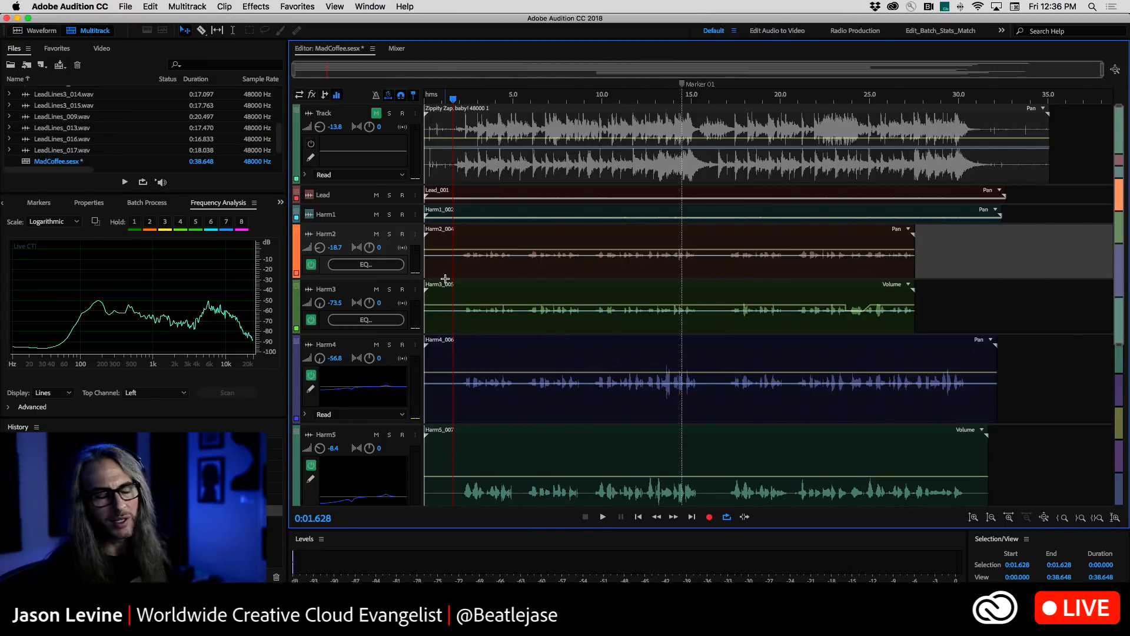
{"action": "key", "text": "space"}
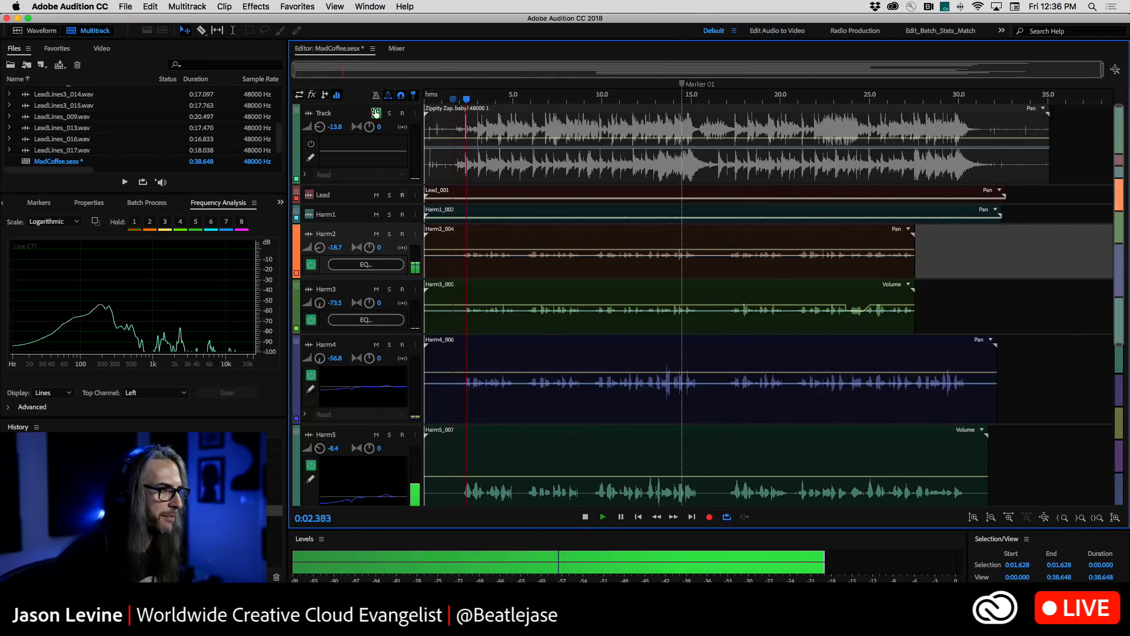
{"action": "left_click", "coordinate": [396, 48]}
{"action": "left_click_drag", "start_coordinate": [555, 450], "coordinate": [554, 386]}
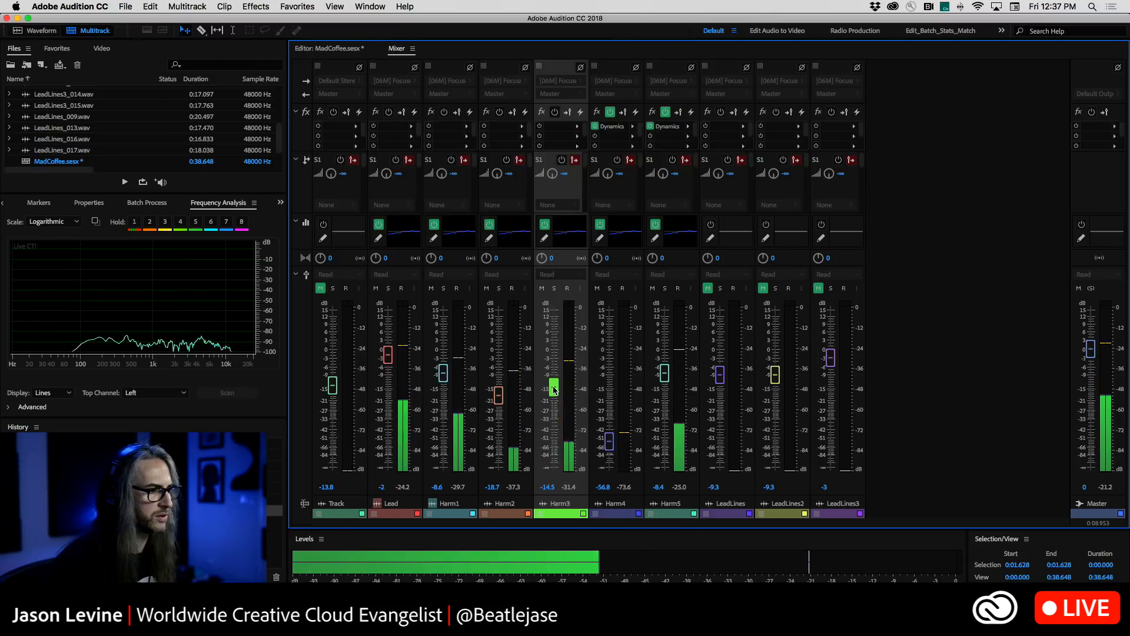
{"action": "left_click_drag", "start_coordinate": [610, 445], "coordinate": [610, 391]}
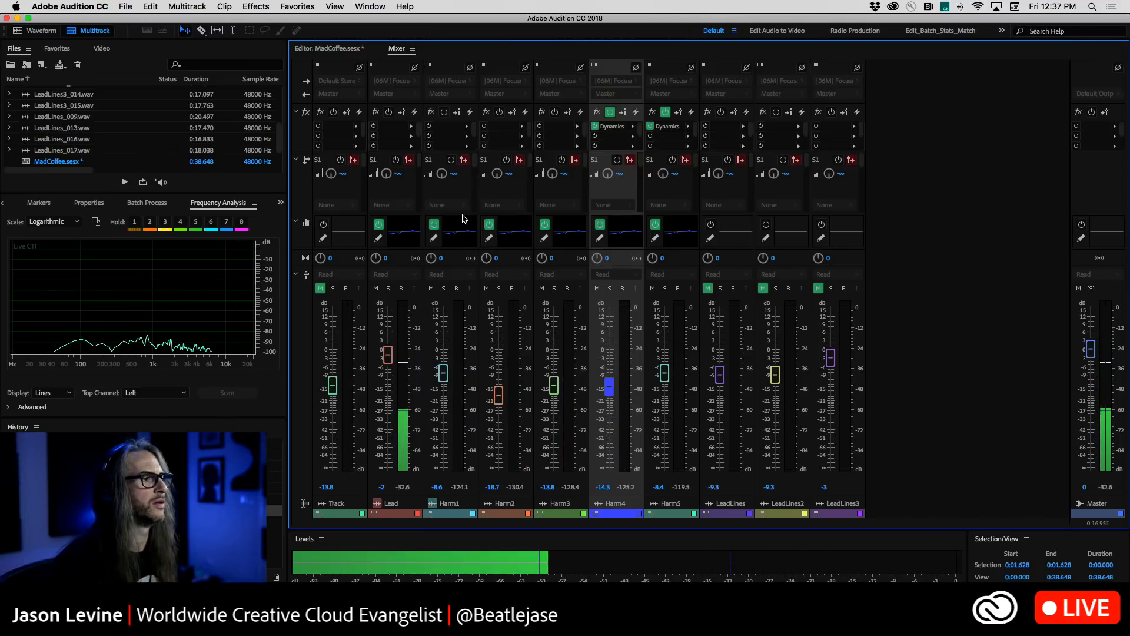
{"action": "key", "text": "space"}
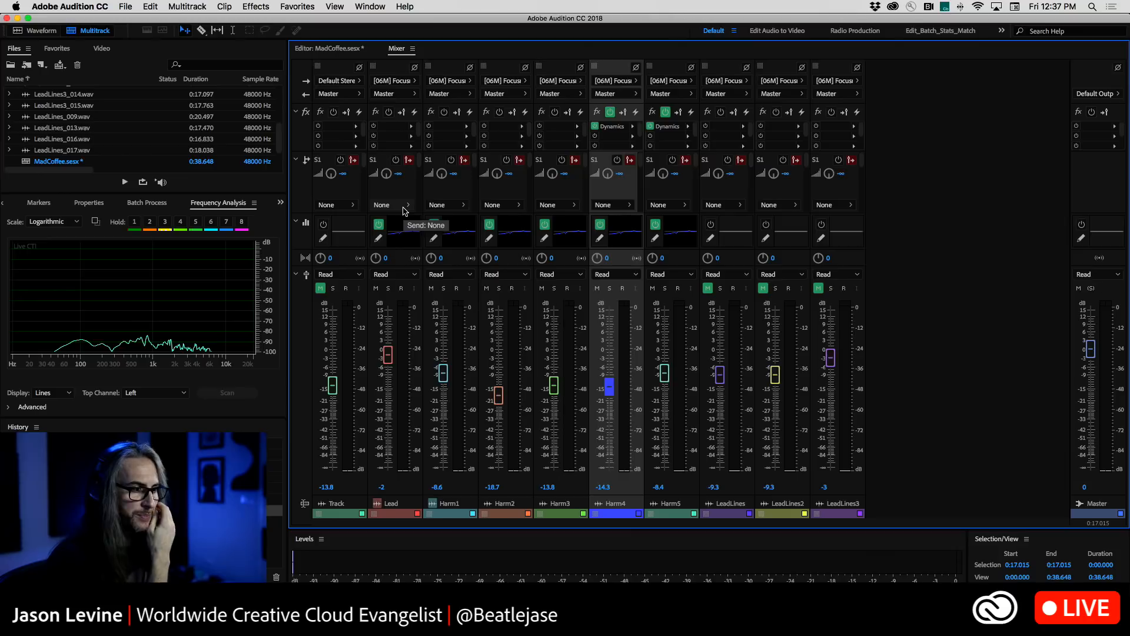
Rename the Lead track LeadHarm and assign its first send to a new stereo bus
{"action": "left_click", "coordinate": [393, 504]}
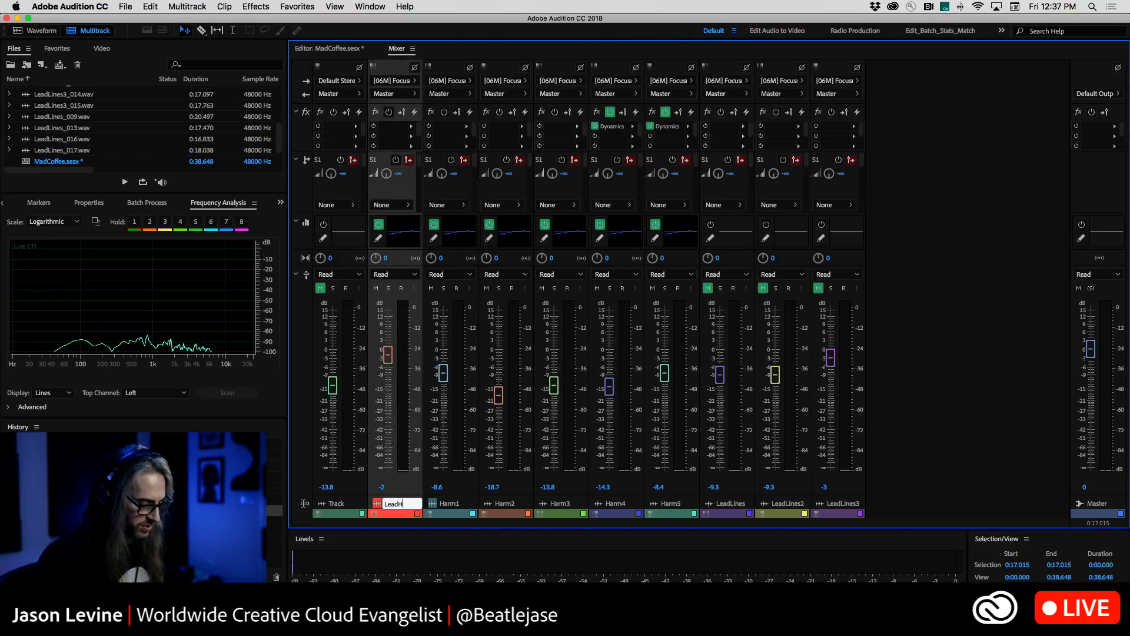
{"action": "key", "text": "Return"}
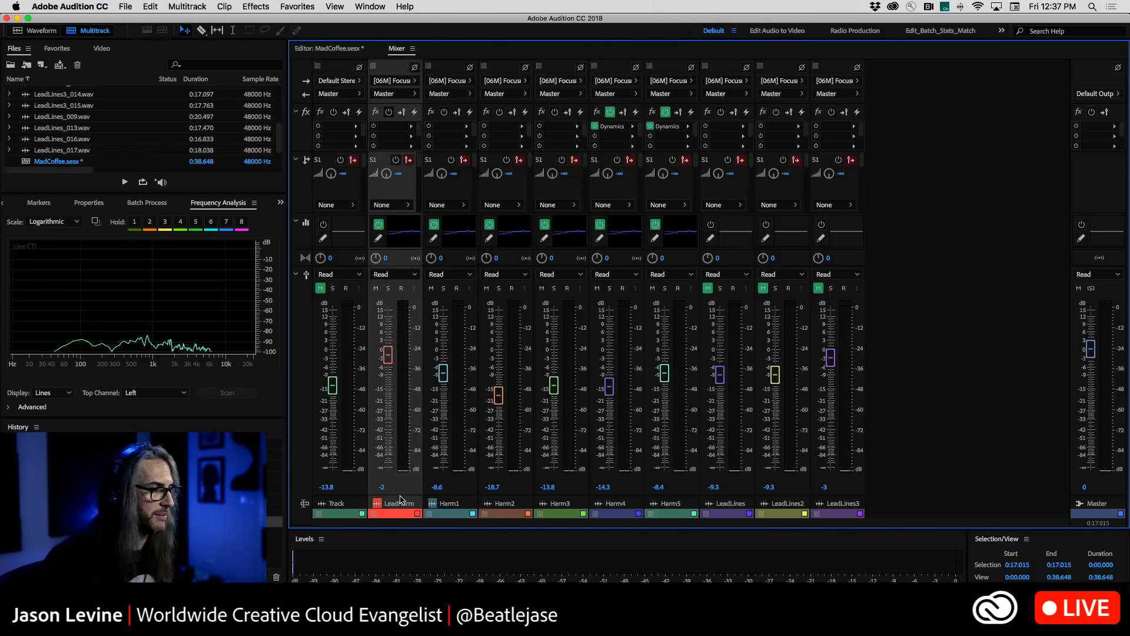
{"action": "left_click", "coordinate": [393, 203]}
{"action": "mouse_move", "coordinate": [459, 228]}
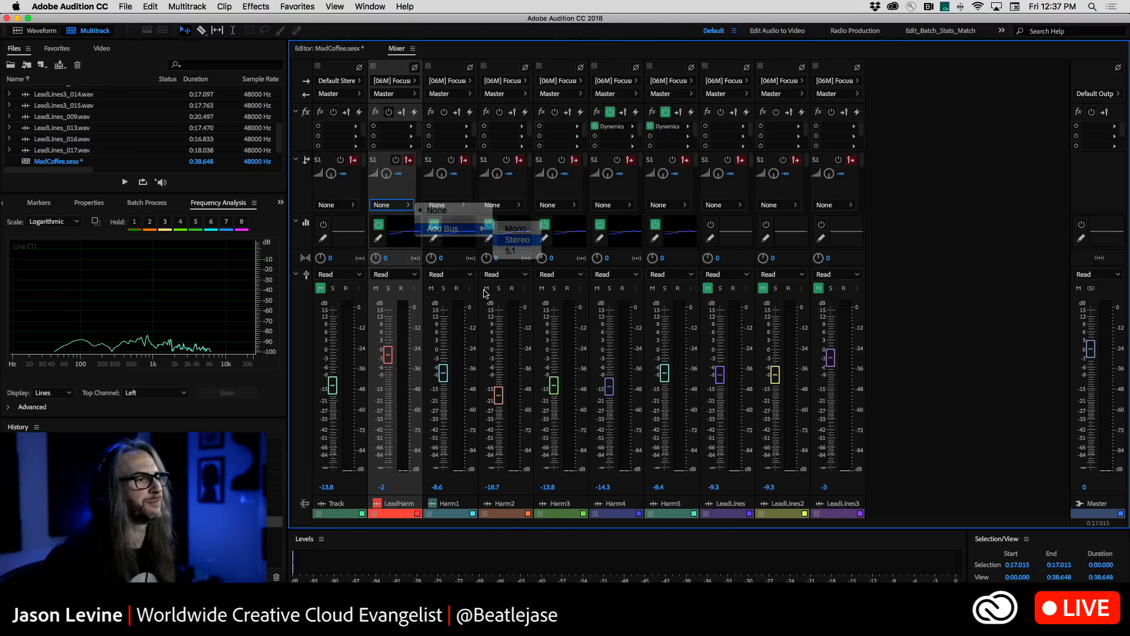
{"action": "key", "text": "Return"}
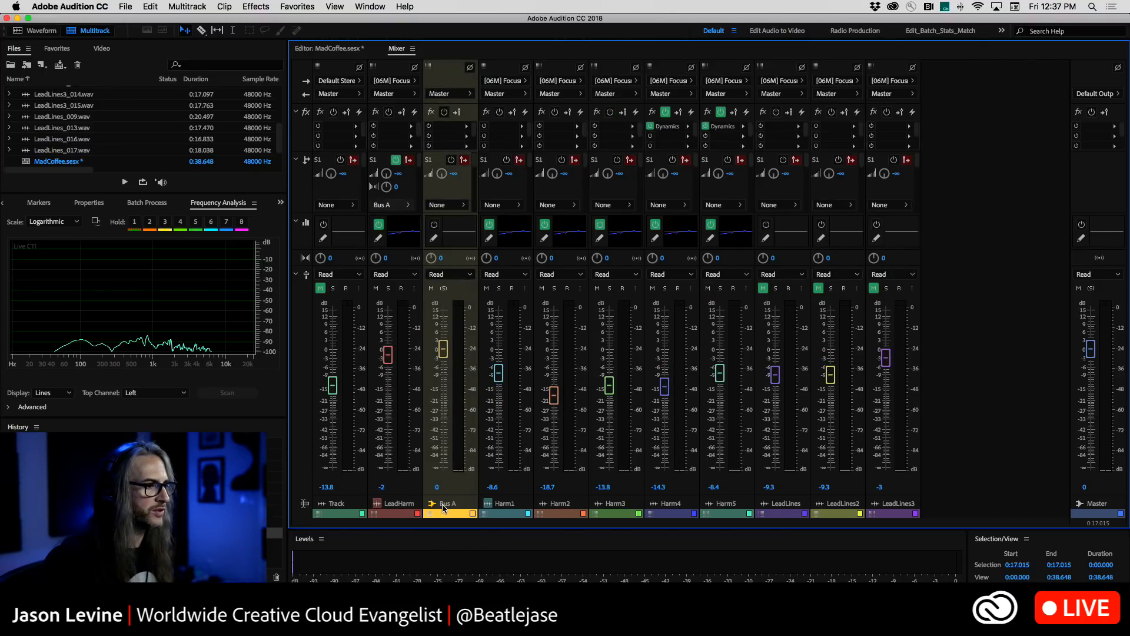
Name the new bus BGVs and move its channel strip between Harm5 and LeadLines
{"action": "type", "text": "B"}
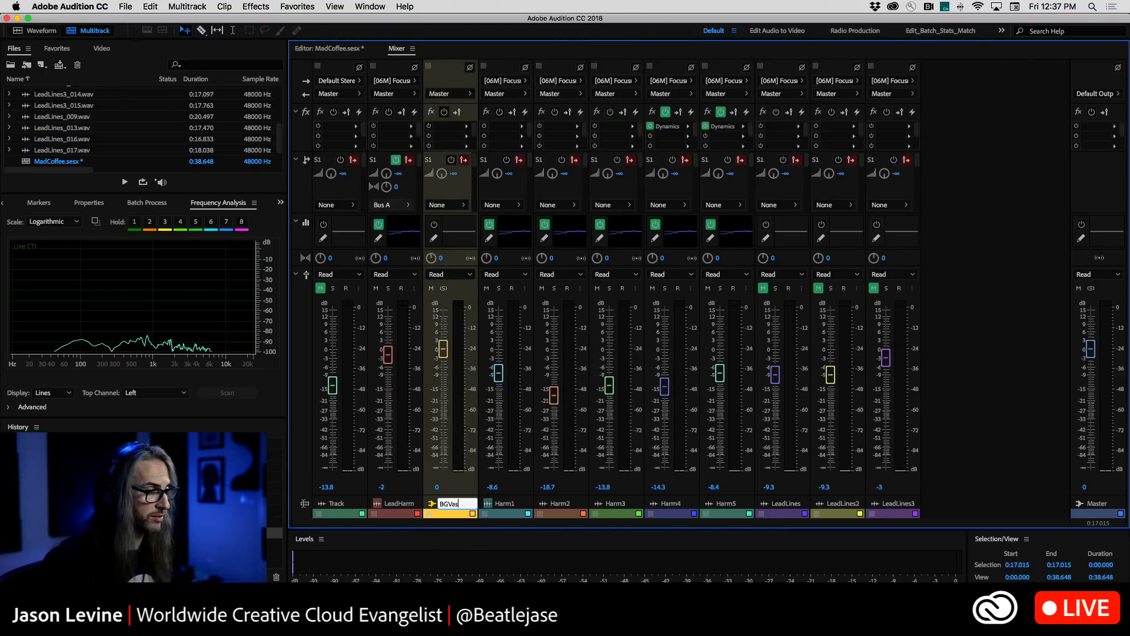
{"action": "type", "text": "GVs"}
{"action": "key", "text": "Return"}
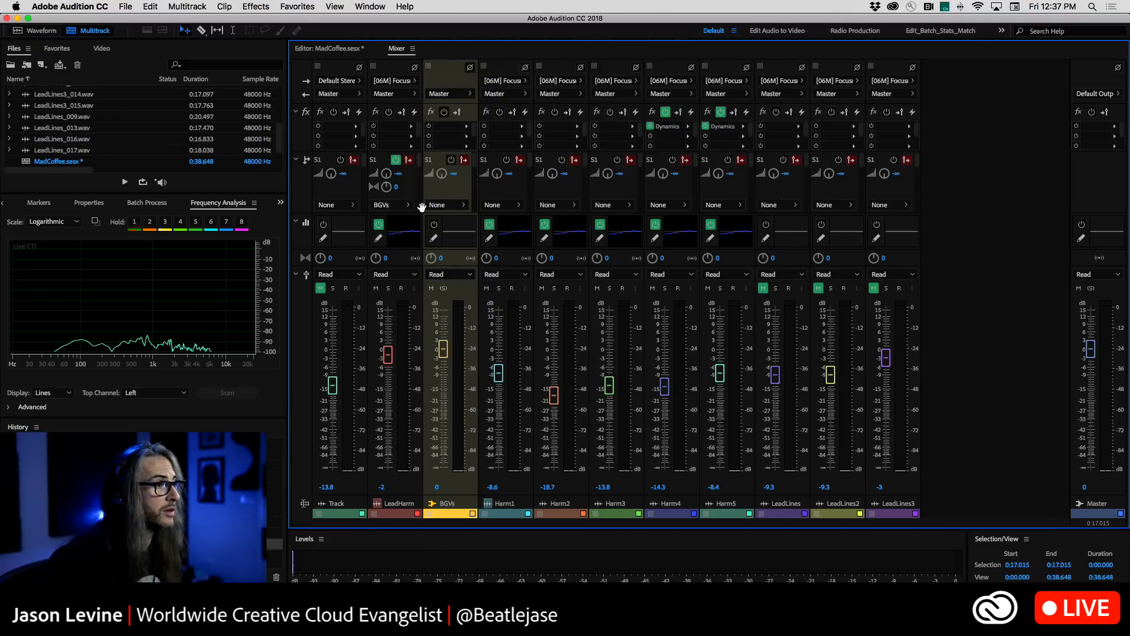
{"action": "left_click_drag", "start_coordinate": [429, 66], "coordinate": [748, 81]}
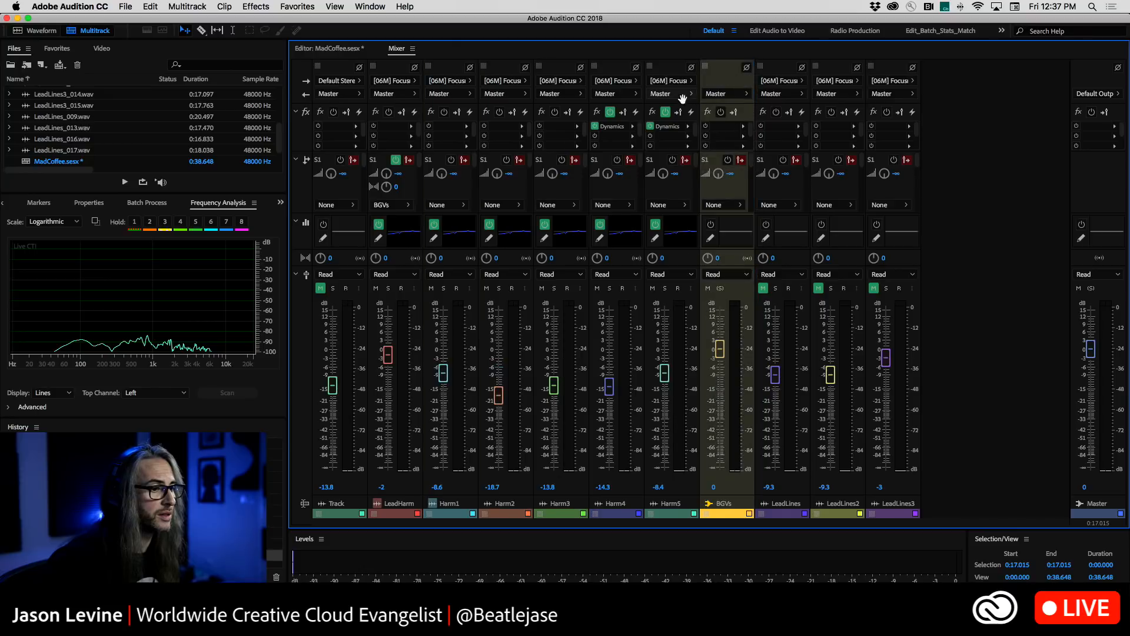
Assign the first send of Harm1, Harm2, Harm3, Harm4 and Harm5 to the BGVs bus
{"action": "left_click", "coordinate": [438, 204]}
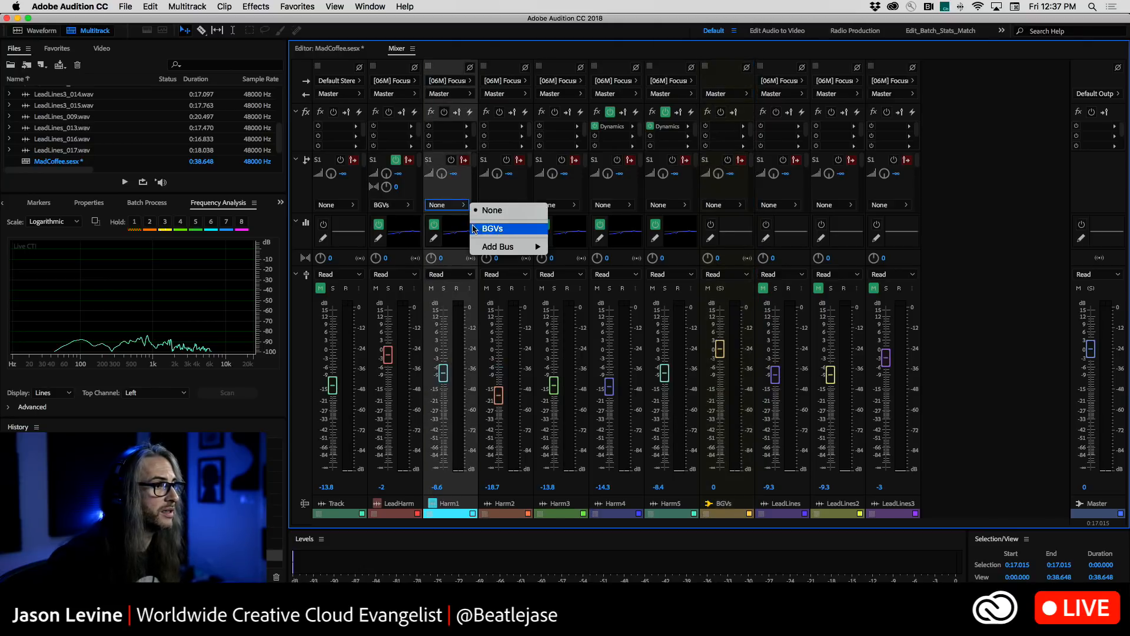
{"action": "left_click", "coordinate": [509, 224]}
{"action": "left_click", "coordinate": [518, 205]}
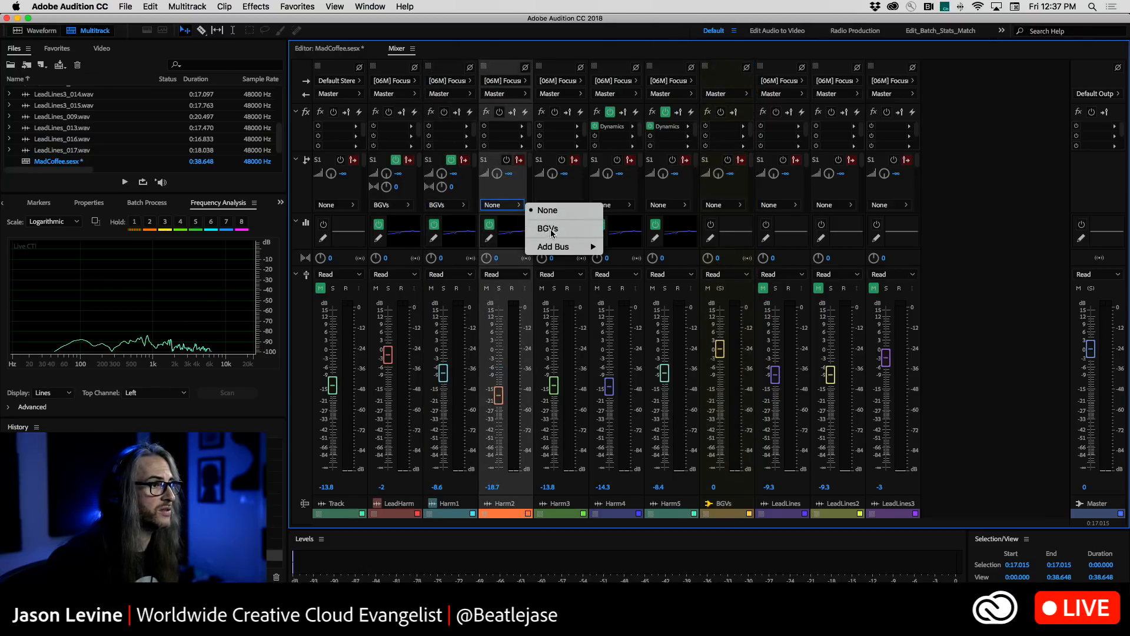
{"action": "left_click", "coordinate": [546, 228]}
{"action": "left_click", "coordinate": [566, 204]}
{"action": "left_click", "coordinate": [603, 229]}
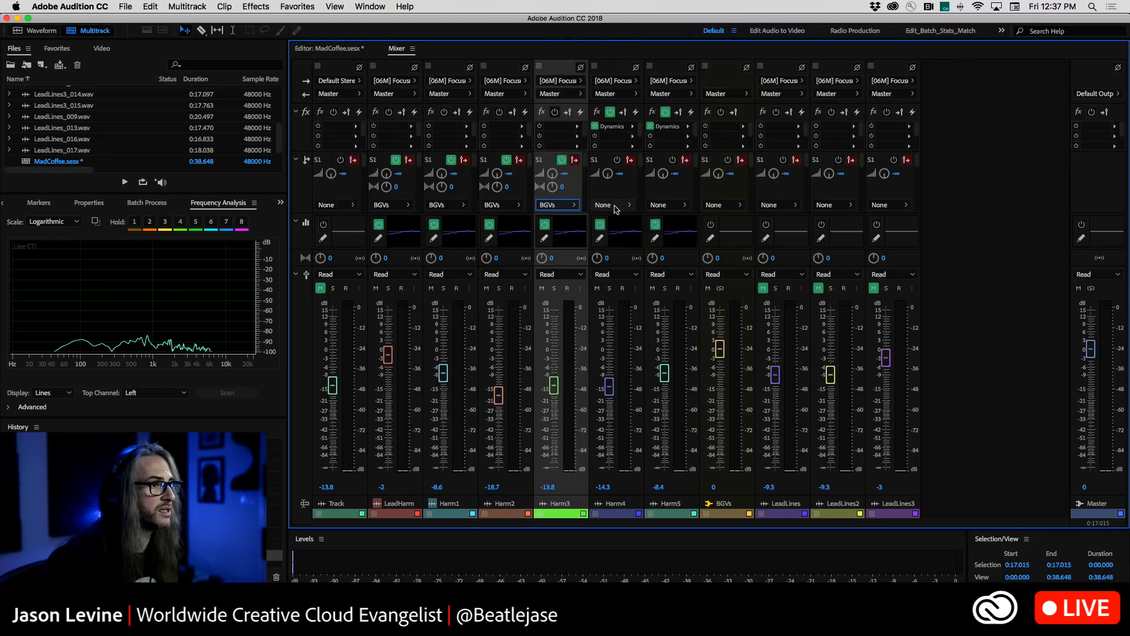
{"action": "left_click", "coordinate": [615, 206]}
{"action": "left_click", "coordinate": [661, 229]}
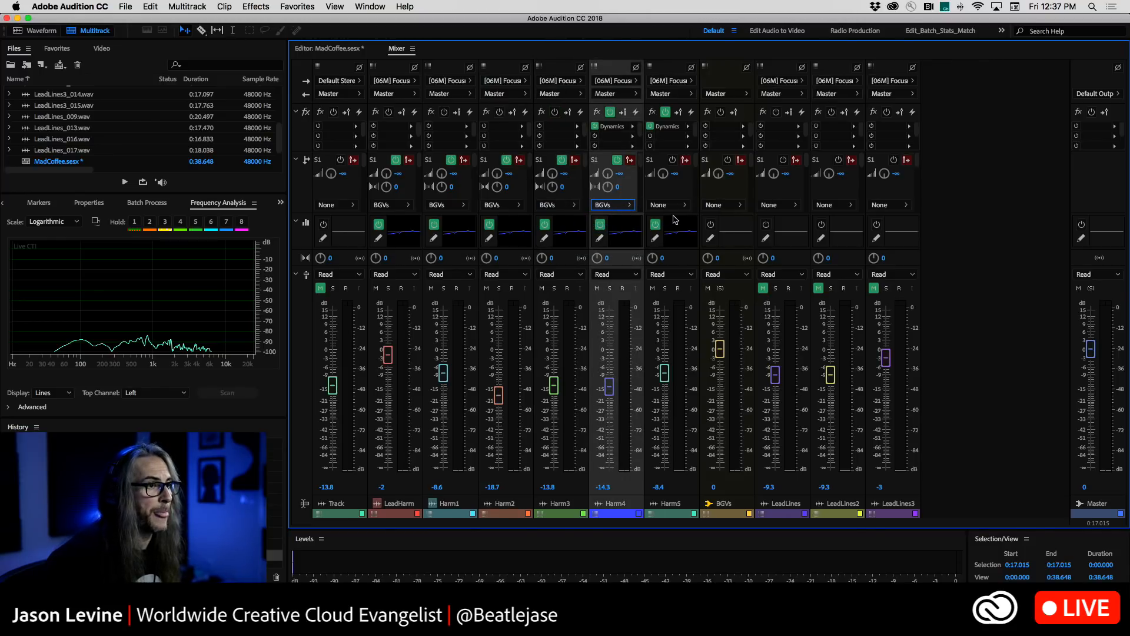
{"action": "left_click", "coordinate": [674, 217]}
{"action": "left_click", "coordinate": [671, 206]}
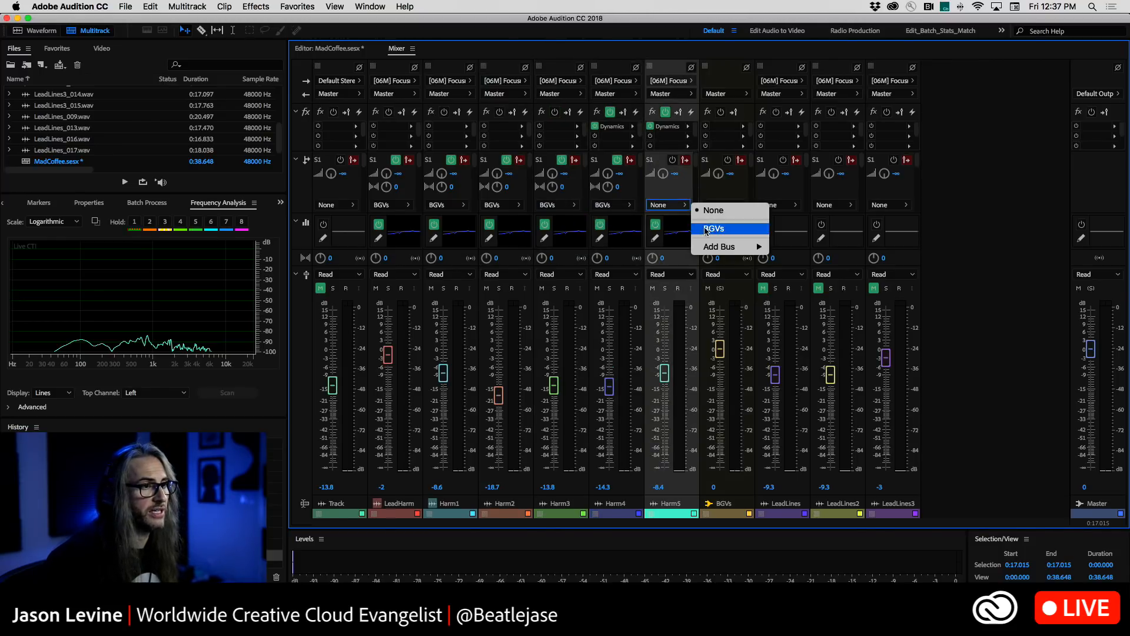
{"action": "left_click", "coordinate": [707, 229]}
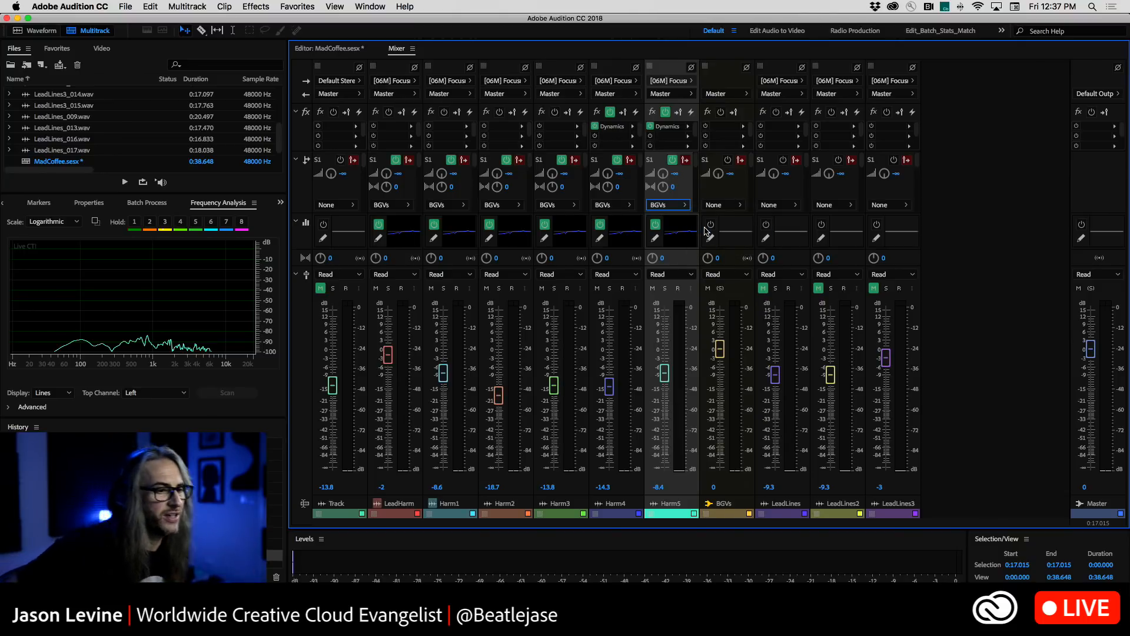
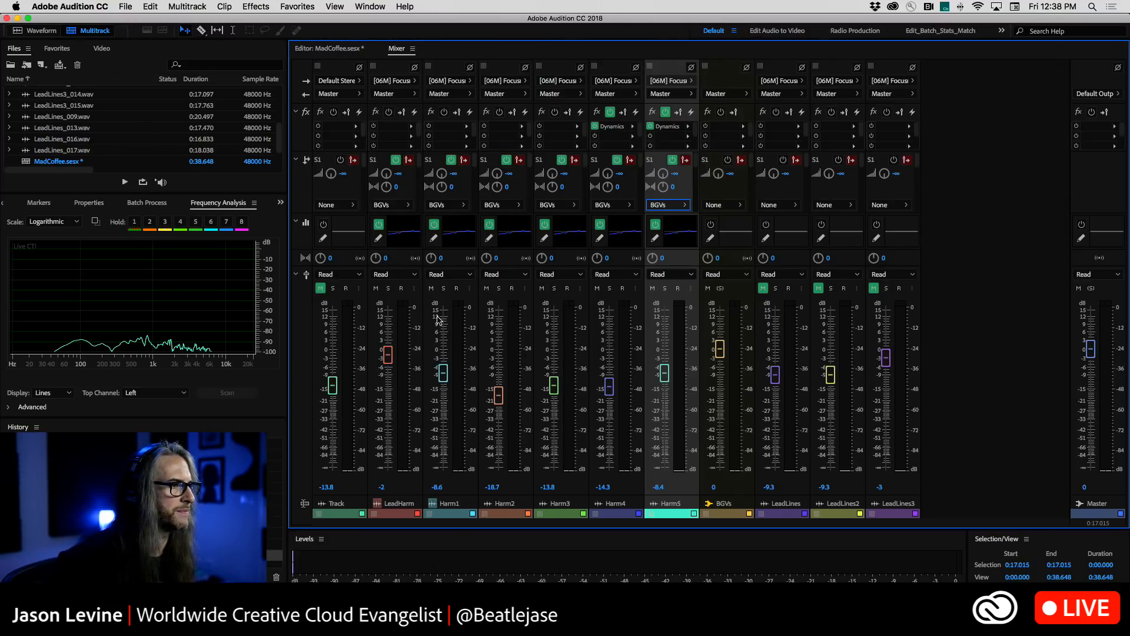
Switch the BGVs sends on LeadHarm and Harm1 through Harm5 from post-fader to pre-fader
{"action": "left_click", "coordinate": [409, 160]}
{"action": "left_click", "coordinate": [464, 161]}
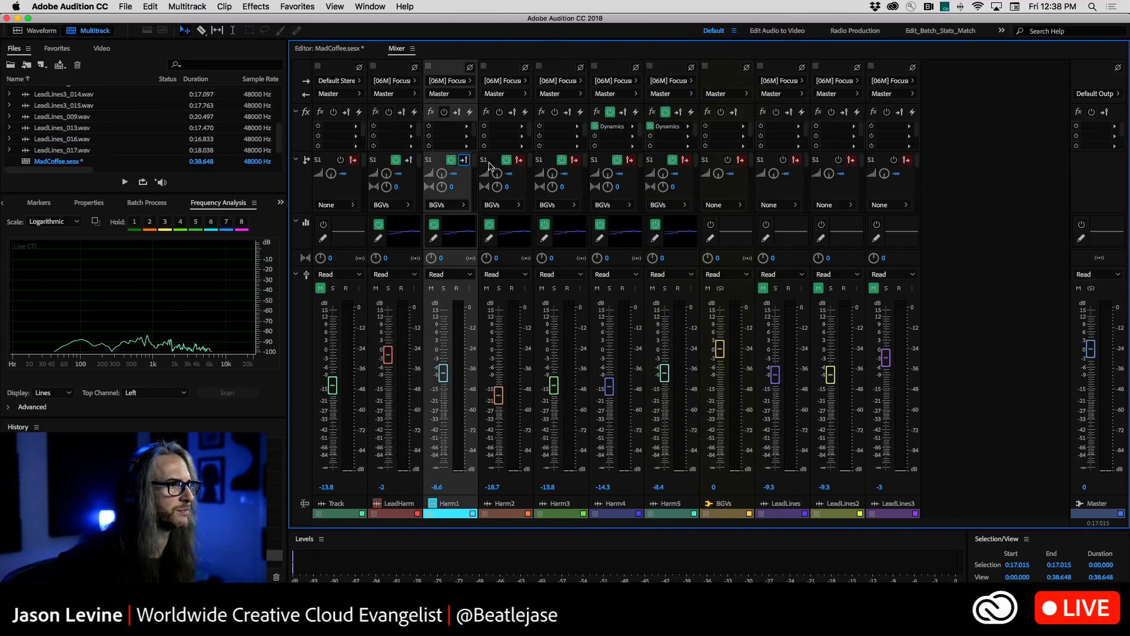
{"action": "left_click", "coordinate": [520, 161]}
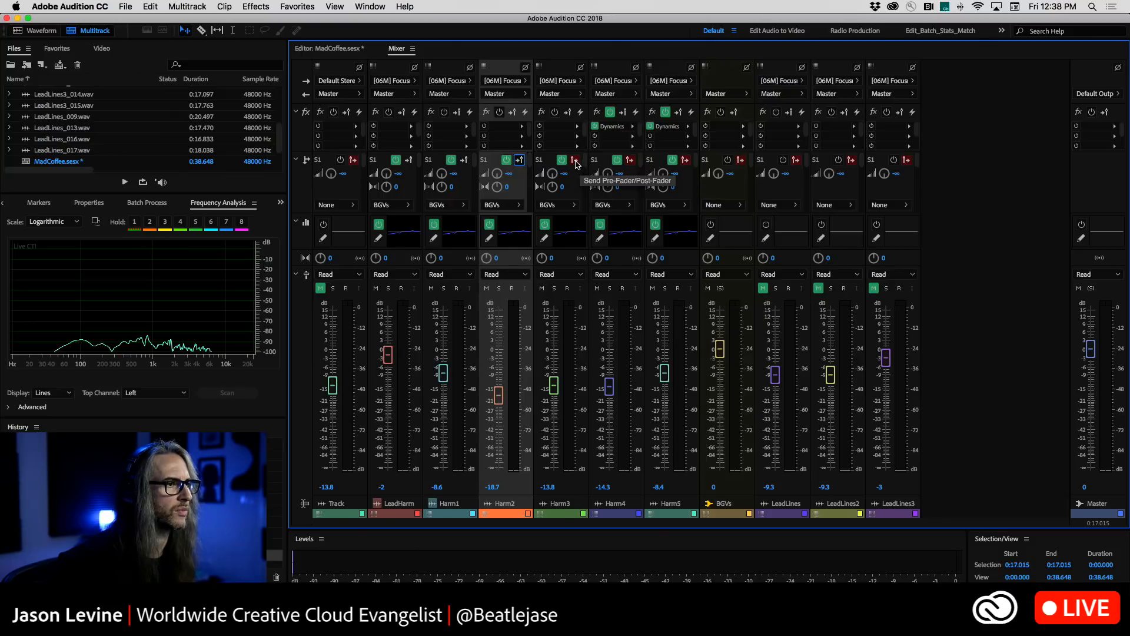
{"action": "left_click", "coordinate": [575, 161]}
{"action": "left_click", "coordinate": [630, 161]}
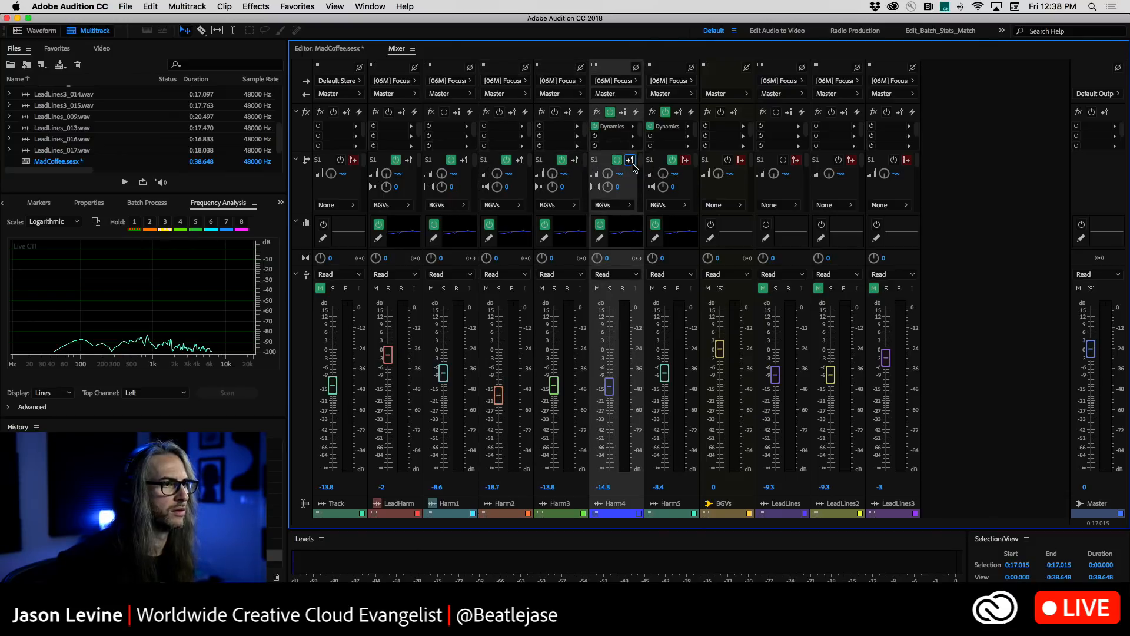
{"action": "left_click", "coordinate": [685, 160]}
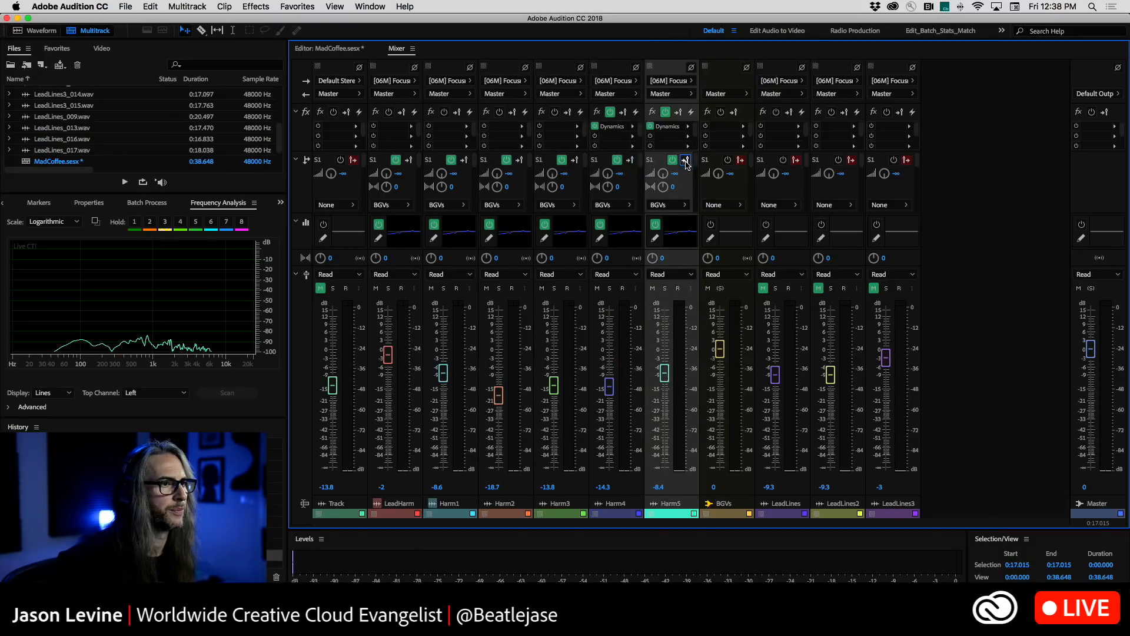
{"action": "left_click", "coordinate": [745, 129]}
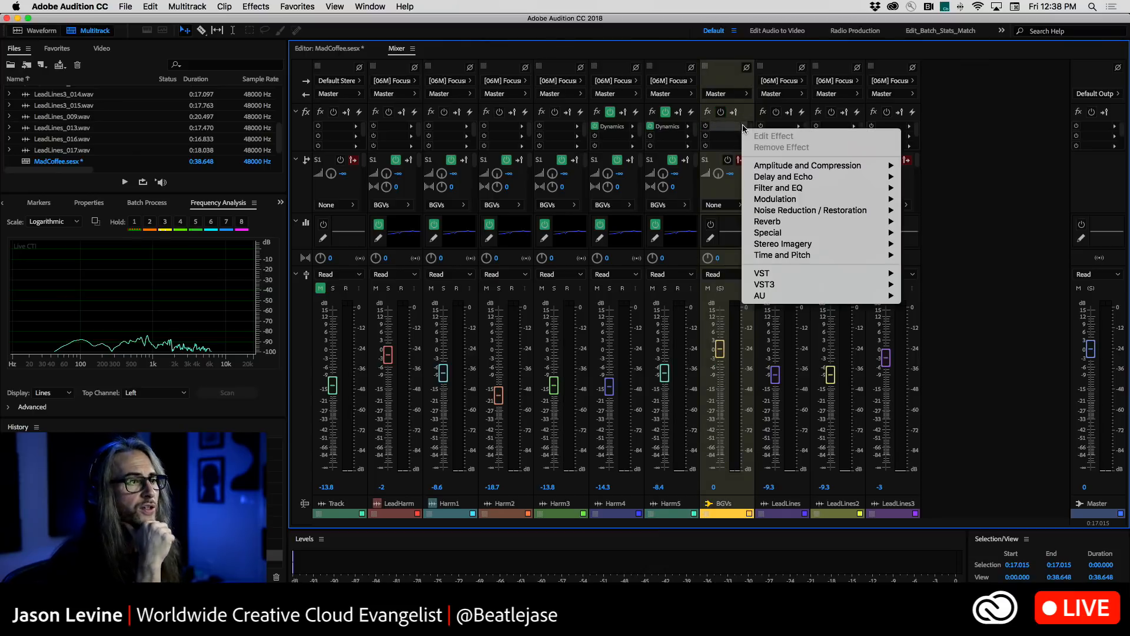
{"action": "left_click", "coordinate": [744, 115]}
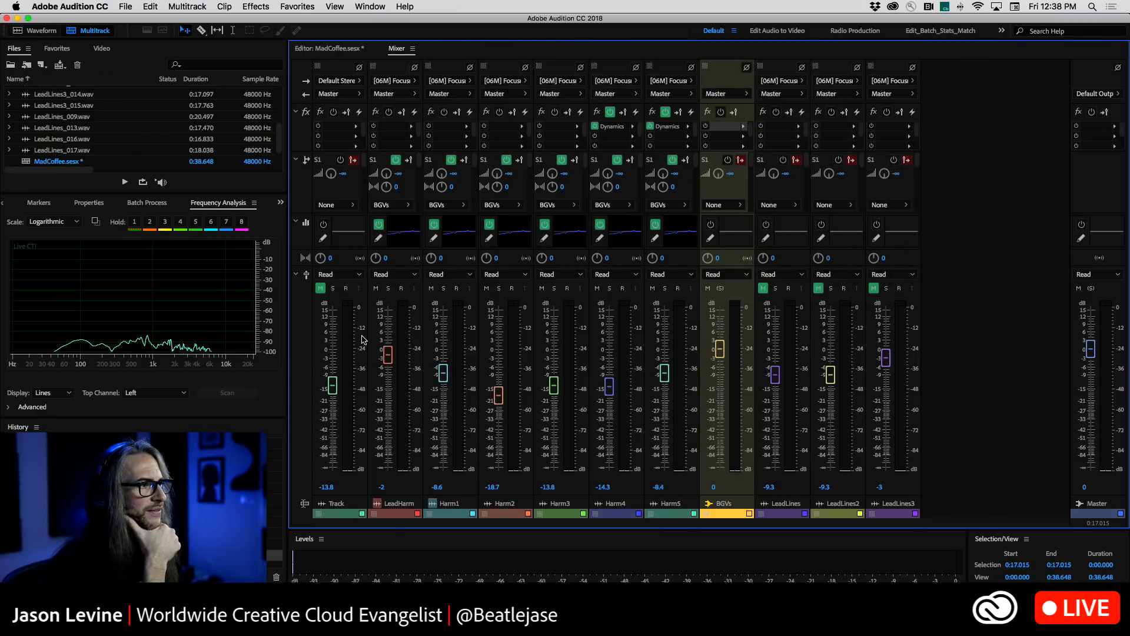
Set the BGVs send level to -3 dB on LeadHarm, Harm1 and Harm2
{"action": "left_click", "coordinate": [387, 174]}
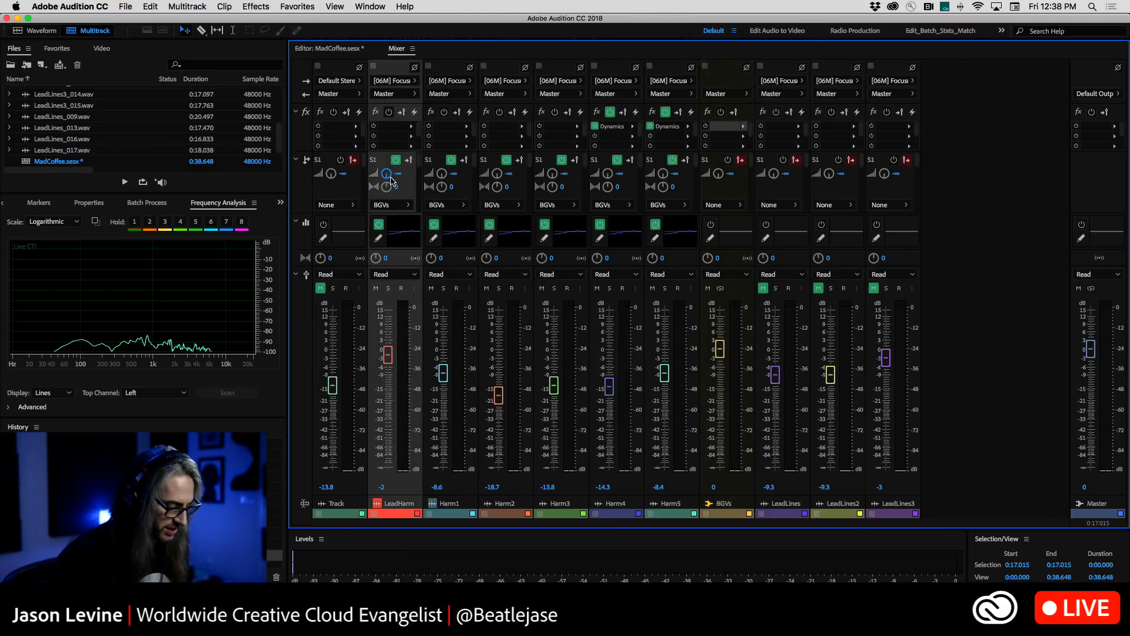
{"action": "left_click", "coordinate": [394, 172]}
{"action": "type", "text": "-3"}
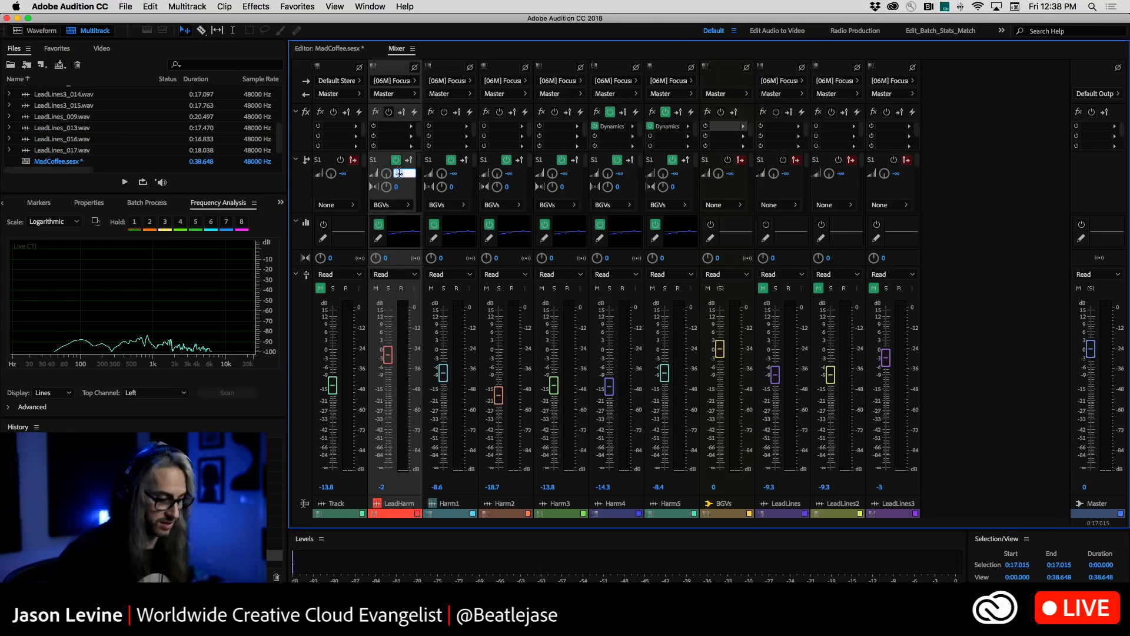
{"action": "left_click", "coordinate": [451, 173]}
{"action": "type", "text": "-3"}
{"action": "key", "text": "Return"}
{"action": "left_click", "coordinate": [510, 175]}
{"action": "type", "text": "-3"}
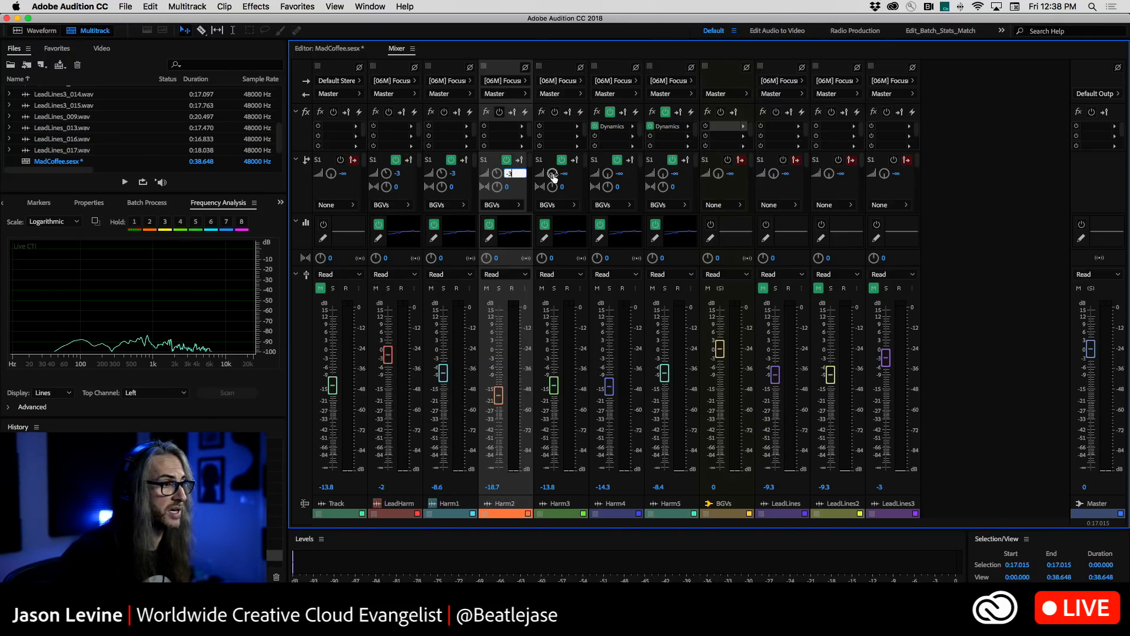
Set the BGVs send level to -3 dB on Harm3, Harm4 and Harm5
{"action": "left_click", "coordinate": [565, 174]}
{"action": "type", "text": "-3"}
{"action": "left_click", "coordinate": [612, 174]}
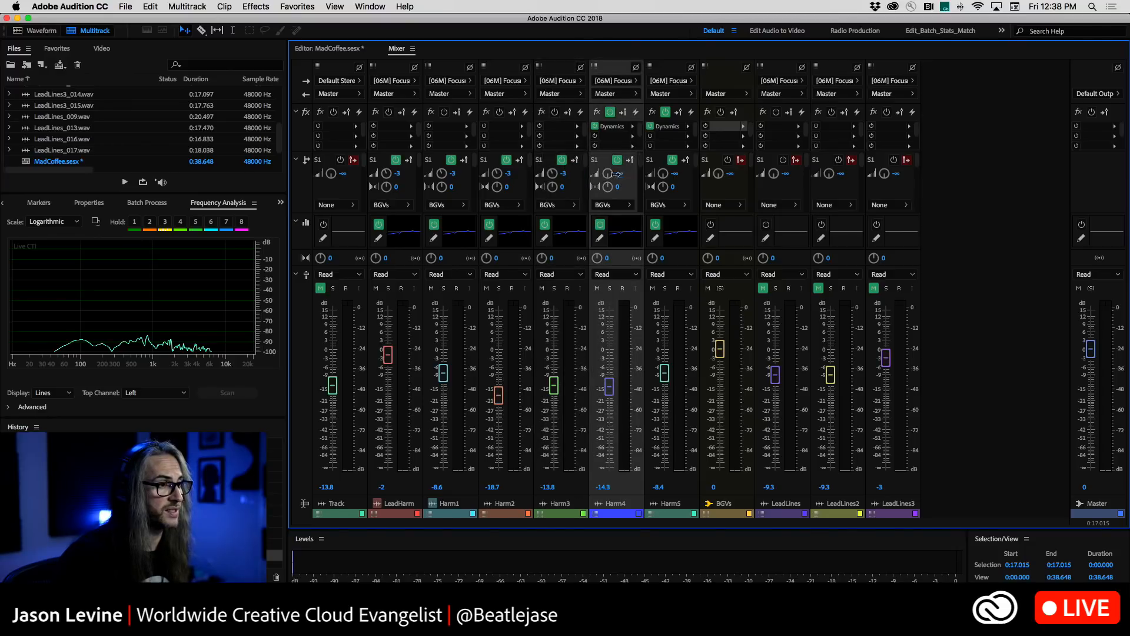
{"action": "type", "text": "-3"}
{"action": "left_click", "coordinate": [673, 175]}
{"action": "type", "text": "-3"}
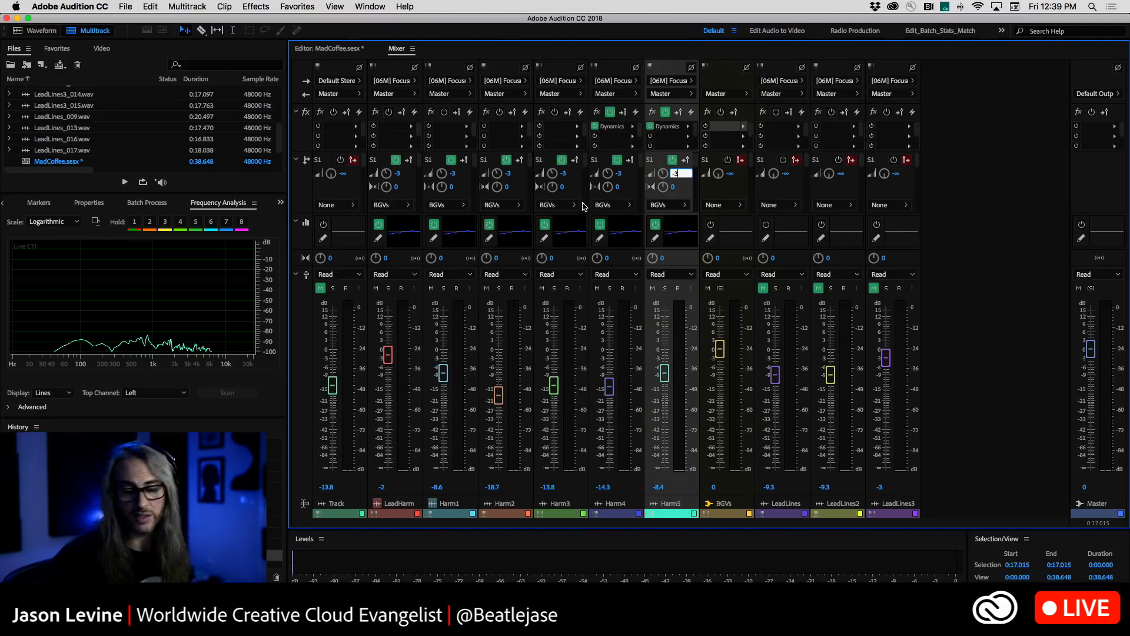
{"action": "left_click", "coordinate": [551, 173]}
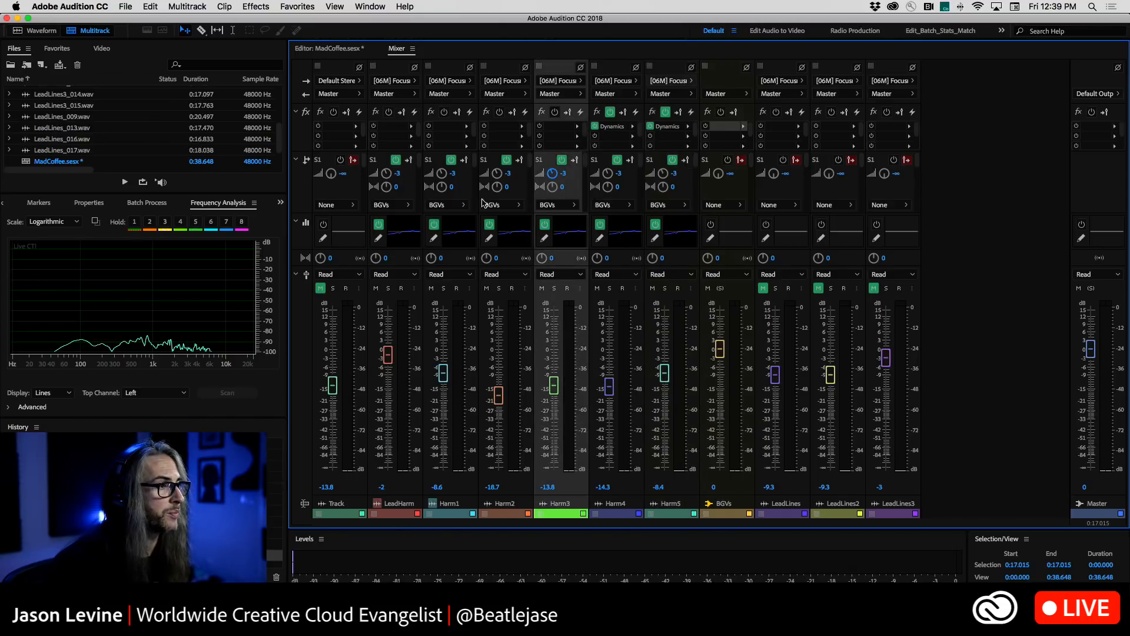
Reduce the track heights in the multitrack editor and select the time range from about 0:01.958 to 0:30.805 on Harm5
{"action": "key", "text": "alt+1"}
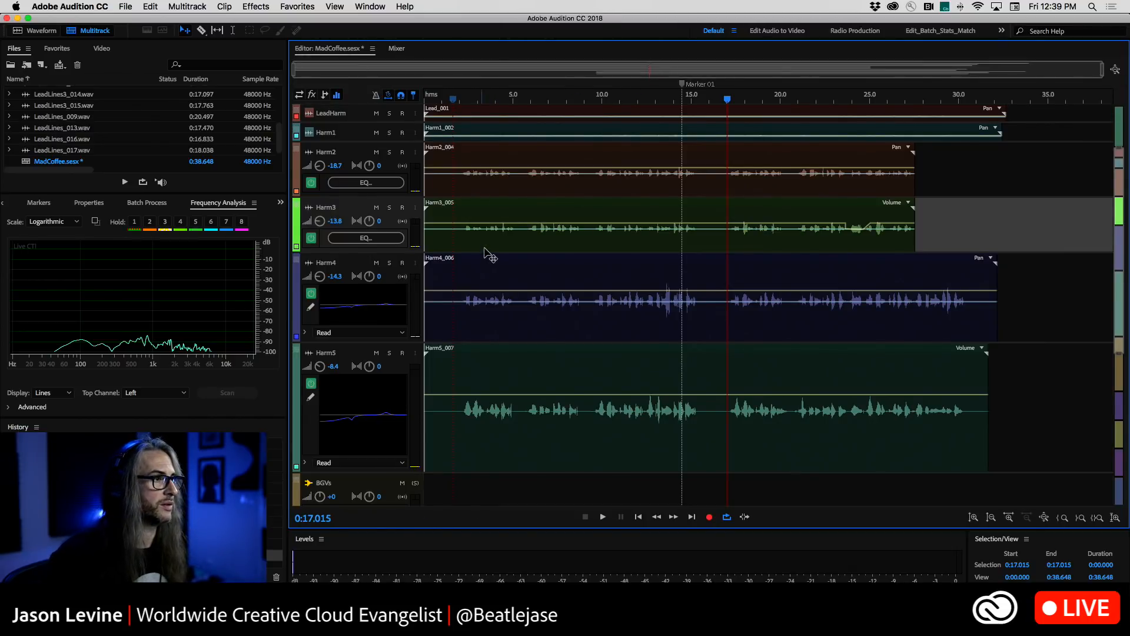
{"action": "scroll", "coordinate": [492, 250], "scroll_direction": "up", "scroll_amount": 2}
{"action": "left_click_drag", "start_coordinate": [401, 160], "coordinate": [403, 202]}
{"action": "key", "text": "space"}
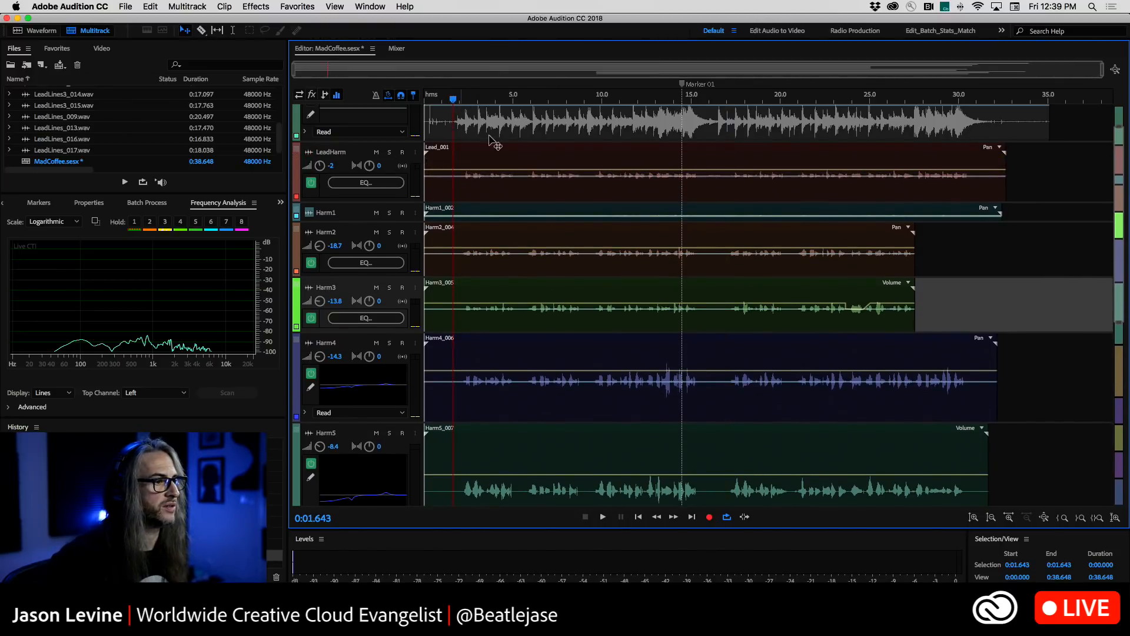
{"action": "left_click_drag", "start_coordinate": [1119, 322], "coordinate": [1120, 381]}
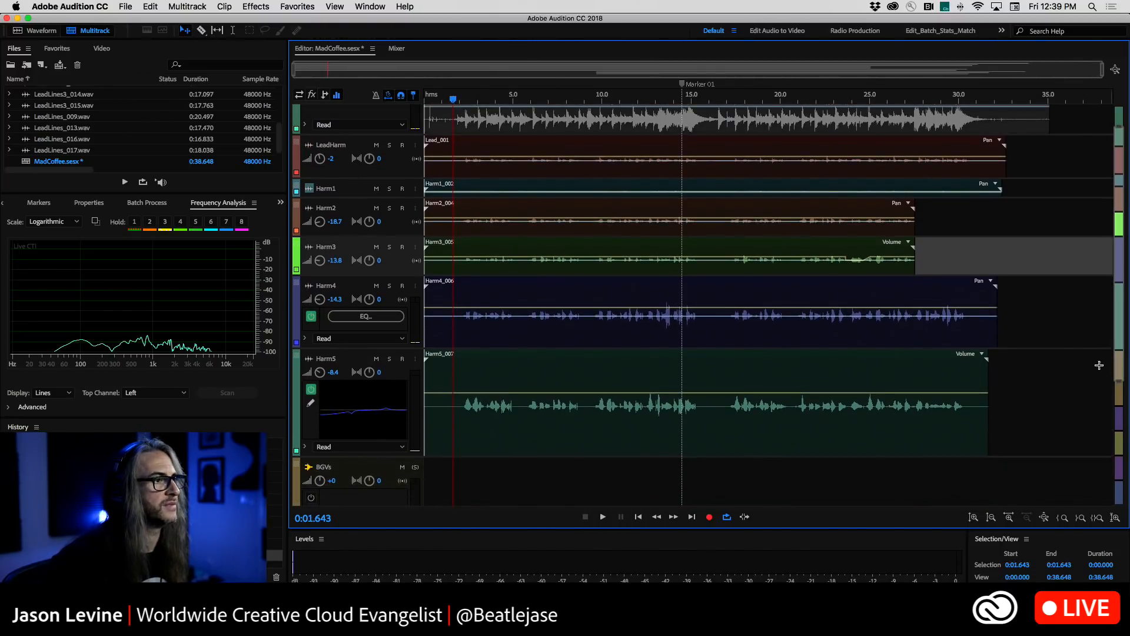
{"action": "left_click", "coordinate": [377, 359]}
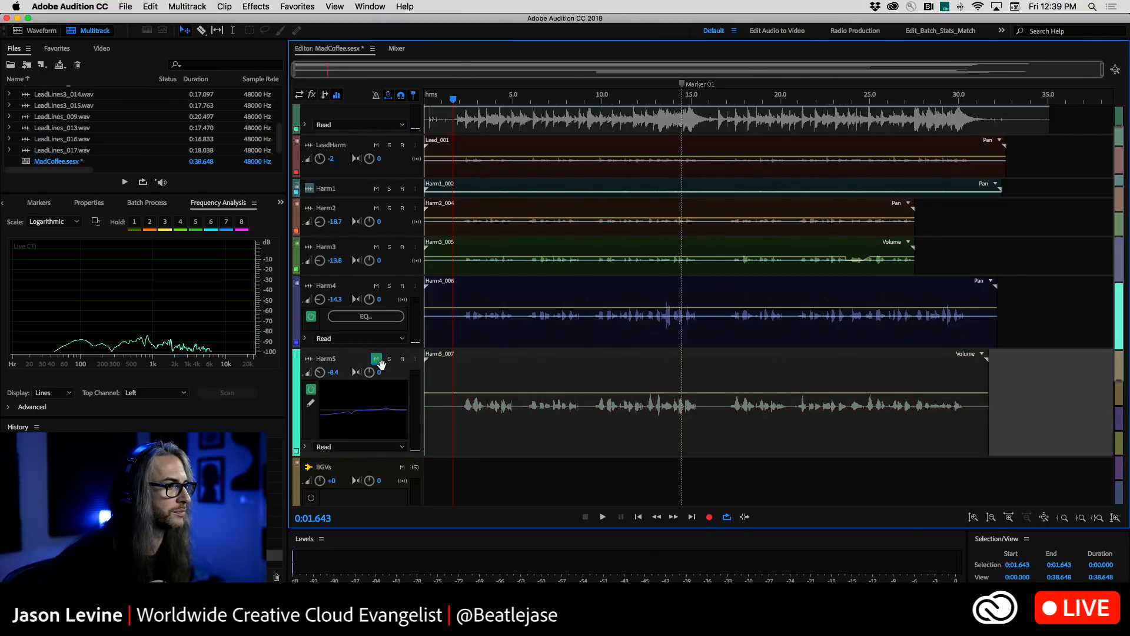
{"action": "key", "text": "alt+2"}
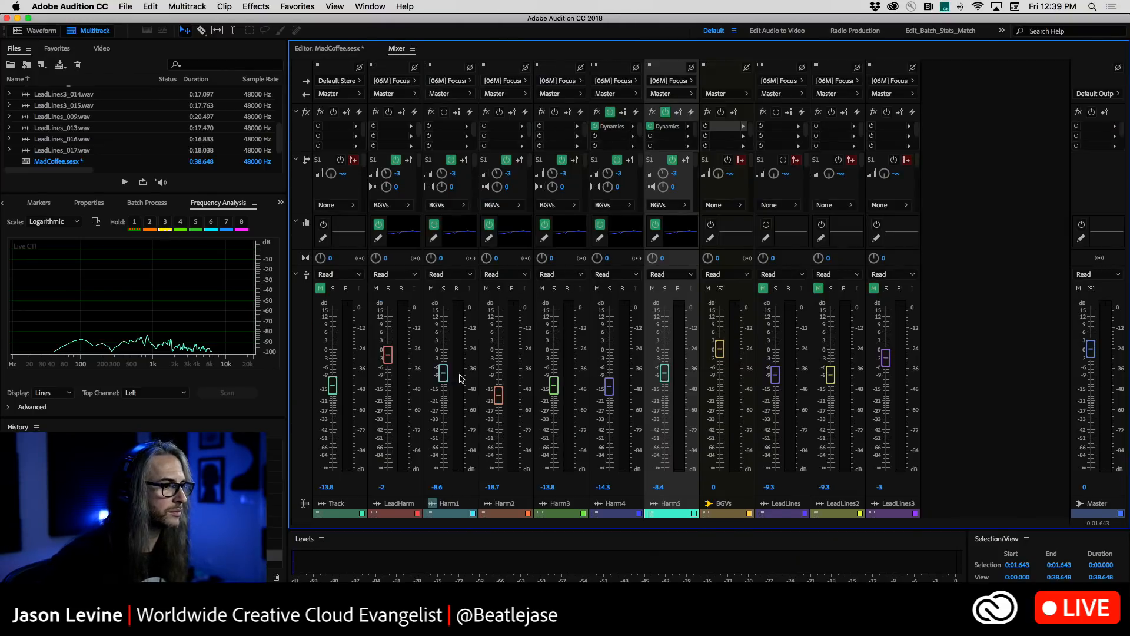
{"action": "key", "text": "alt+1"}
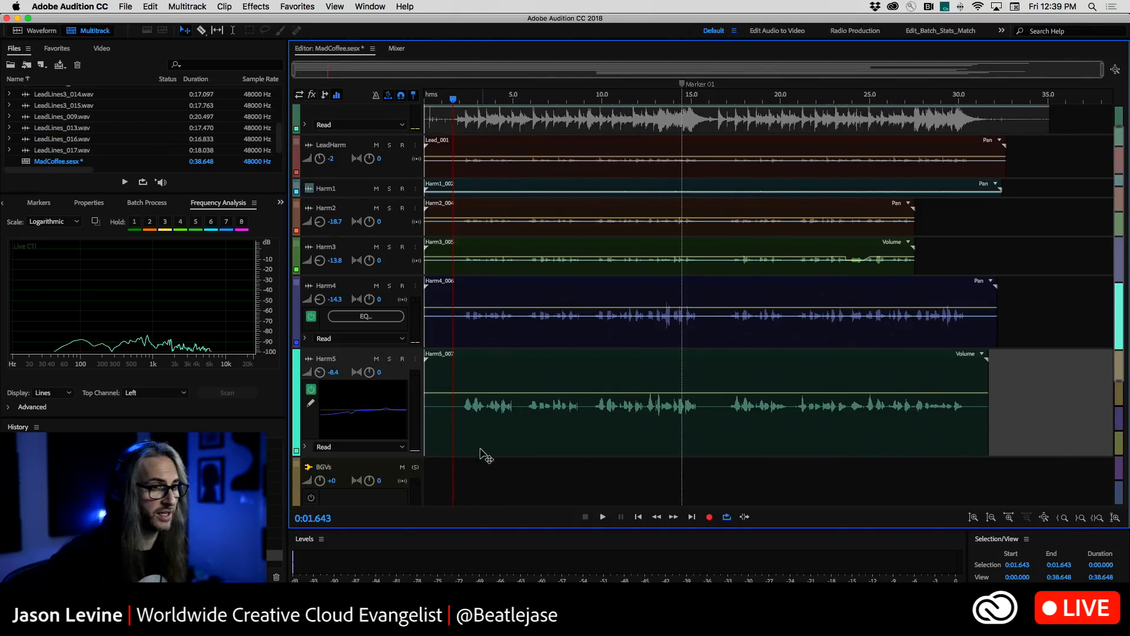
{"action": "key", "text": "t"}
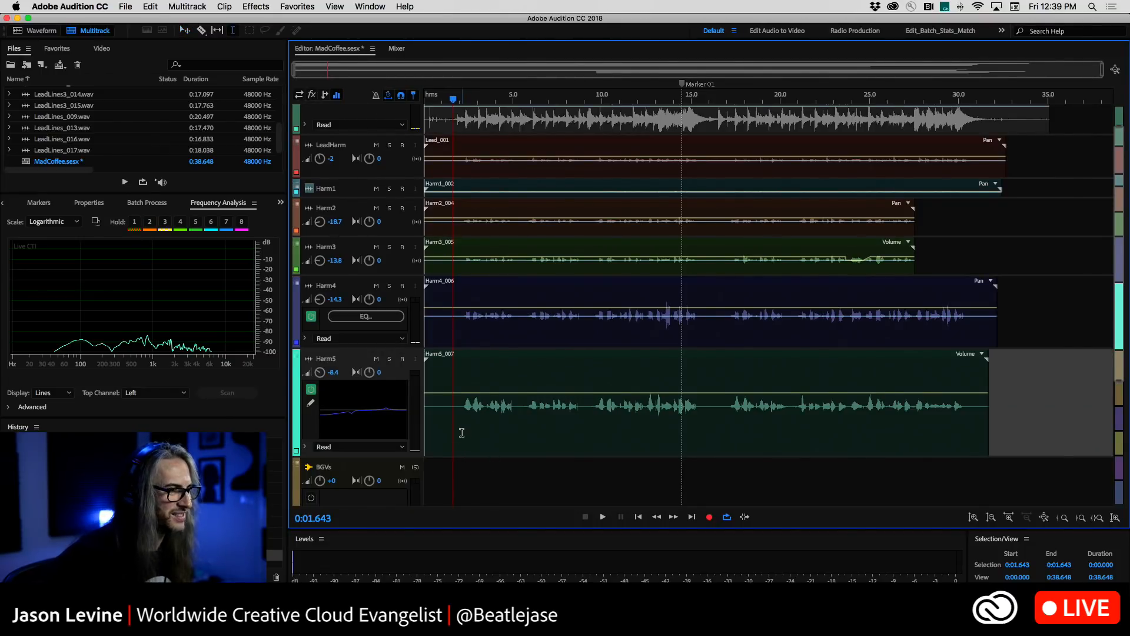
{"action": "left_click_drag", "start_coordinate": [459, 428], "coordinate": [973, 470]}
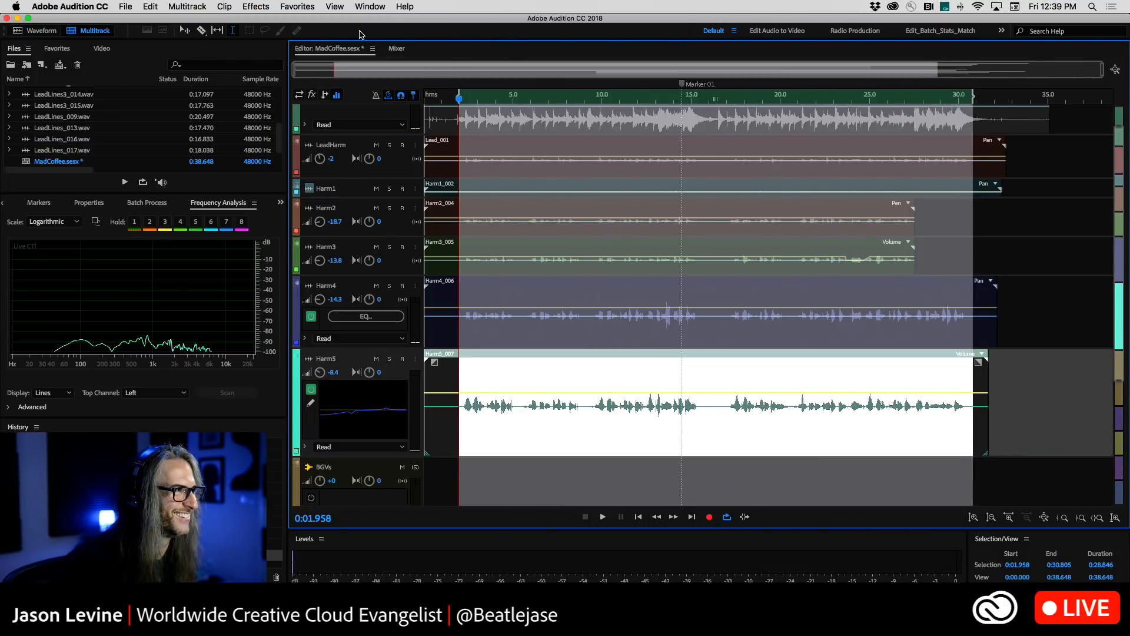
Lower the mixer faders of Harm1, Harm2, Harm3, Harm4 and Harm5 all the way to -∞
{"action": "left_click", "coordinate": [396, 50]}
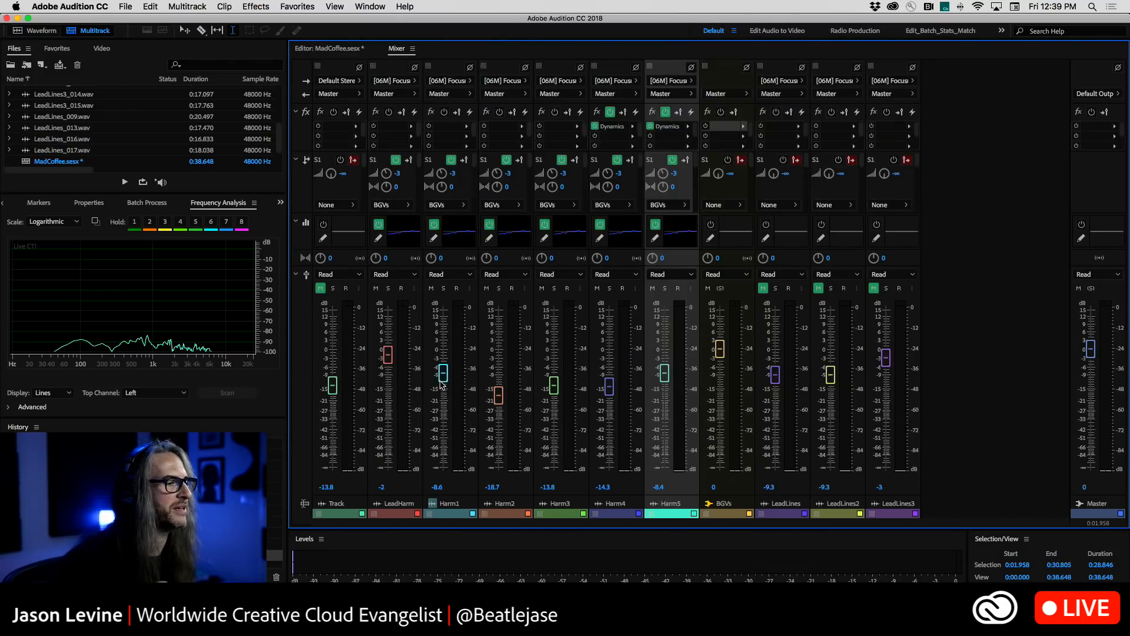
{"action": "left_click_drag", "start_coordinate": [445, 378], "coordinate": [454, 519]}
{"action": "left_click_drag", "start_coordinate": [498, 395], "coordinate": [499, 483]}
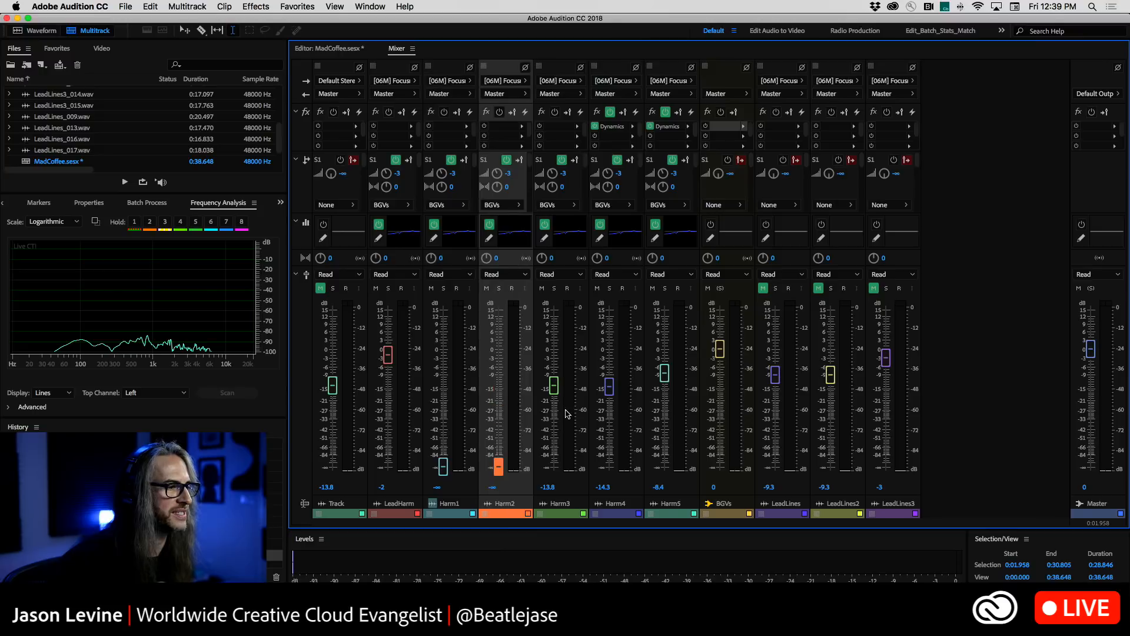
{"action": "left_click_drag", "start_coordinate": [554, 386], "coordinate": [555, 471]}
{"action": "left_click_drag", "start_coordinate": [609, 386], "coordinate": [630, 530]}
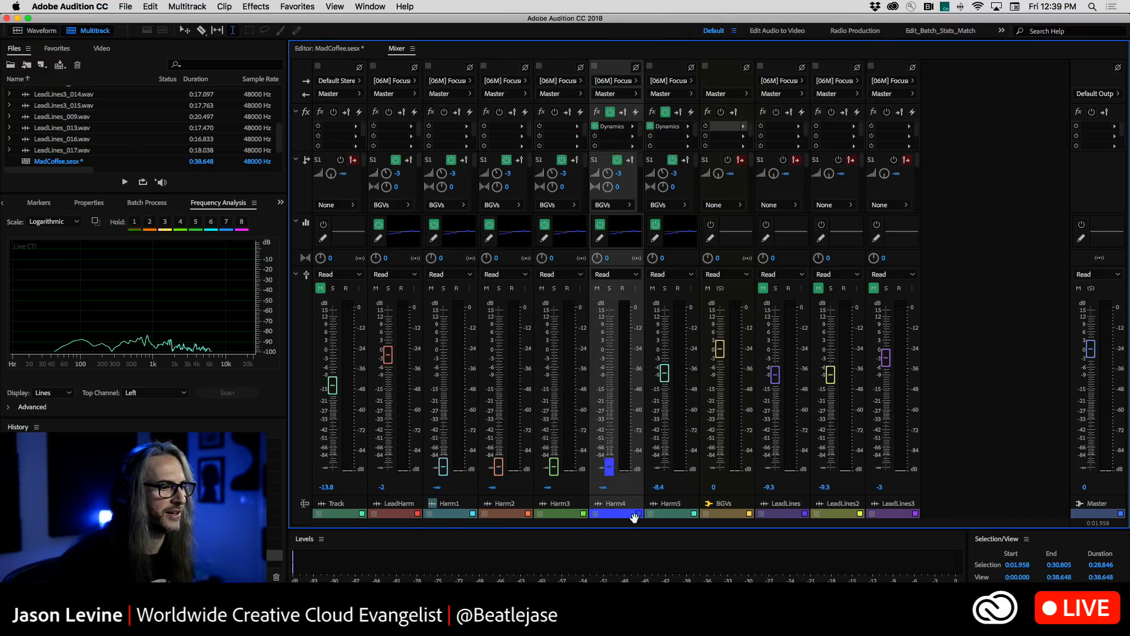
{"action": "left_click_drag", "start_coordinate": [673, 374], "coordinate": [672, 483]}
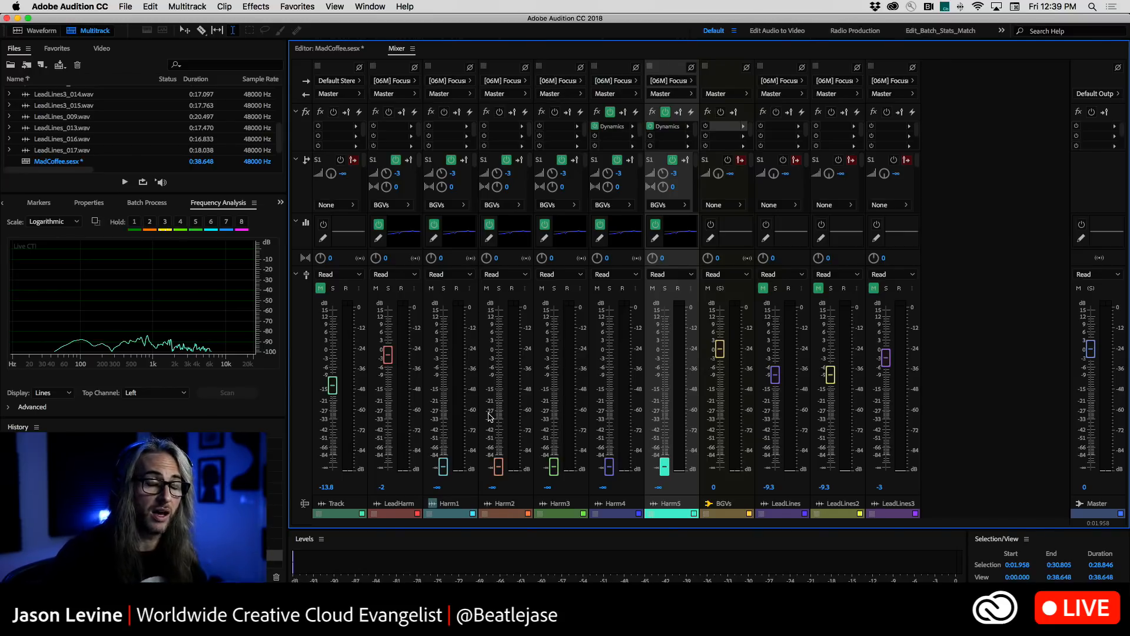
Play the selection and raise the faders of Harm1 to about -6.3 dB and Harm2 to about -16.1 dB
{"action": "key", "text": "space"}
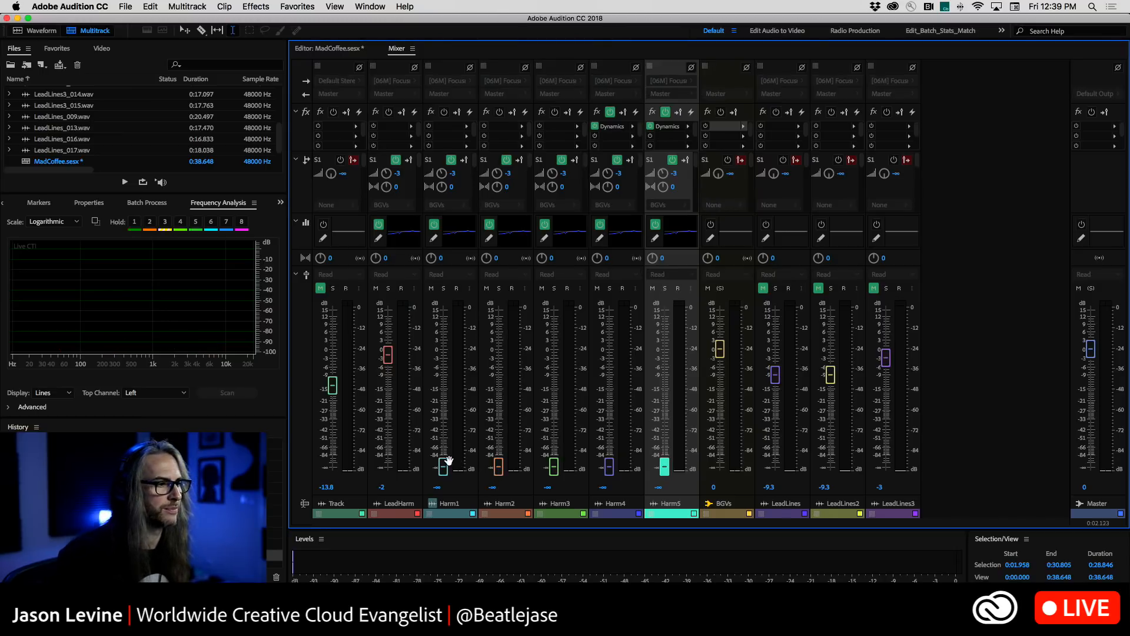
{"action": "left_click_drag", "start_coordinate": [443, 468], "coordinate": [445, 370]}
{"action": "left_click_drag", "start_coordinate": [499, 469], "coordinate": [499, 390]}
Turn off the BGVs sends on LeadHarm and Harm1 through Harm5 while the selection plays
{"action": "key", "text": "space"}
{"action": "key", "text": "space"}
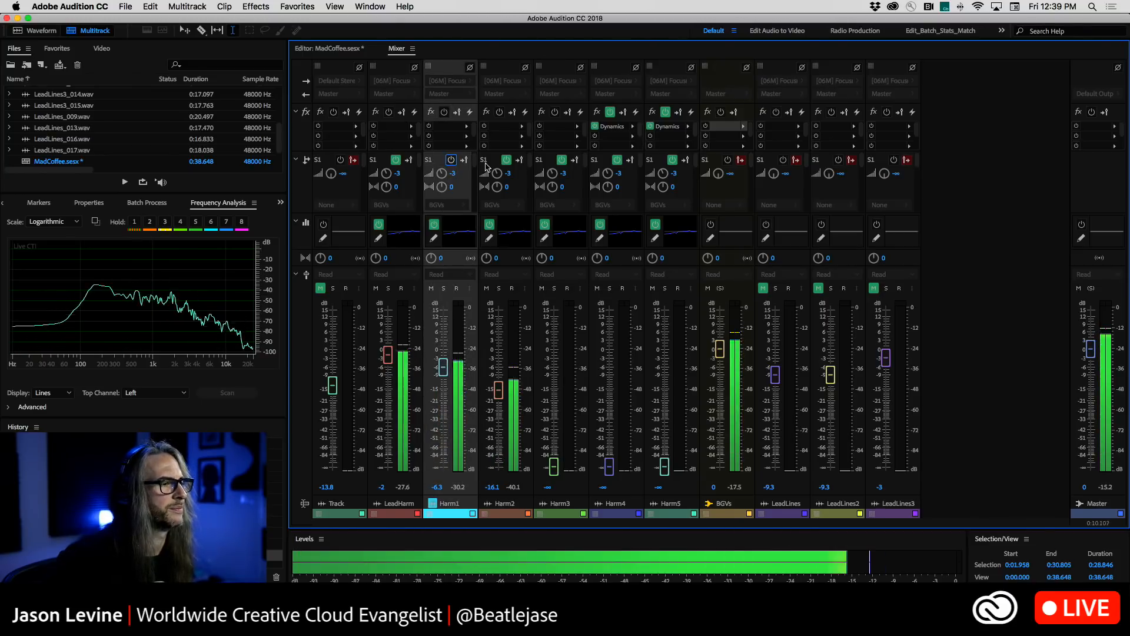
{"action": "left_click", "coordinate": [618, 160]}
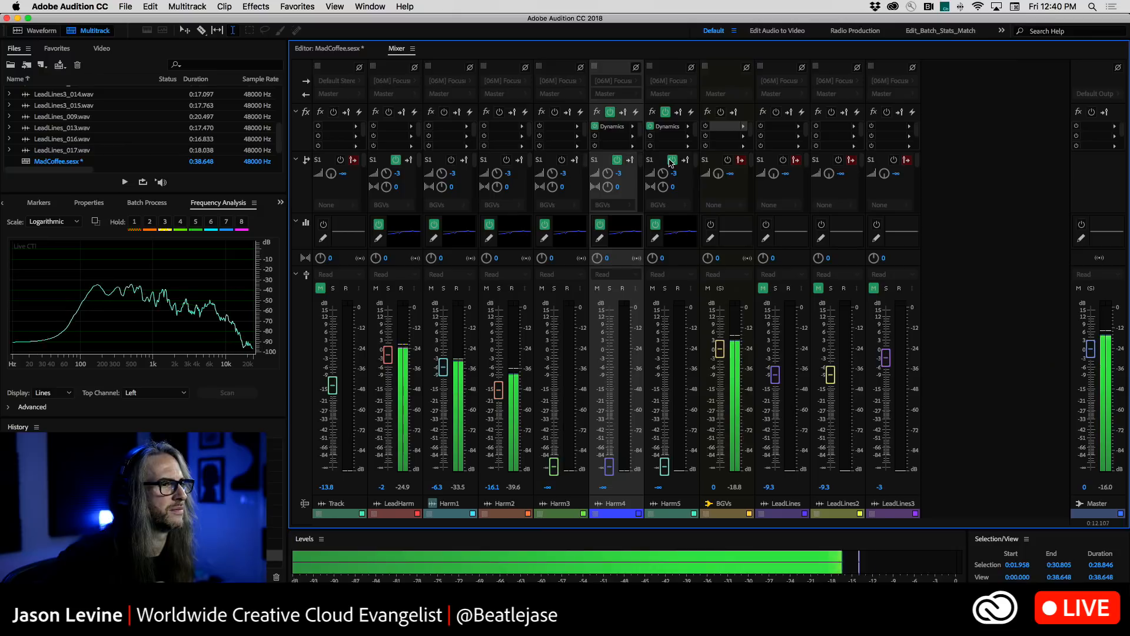
{"action": "left_click", "coordinate": [396, 160]}
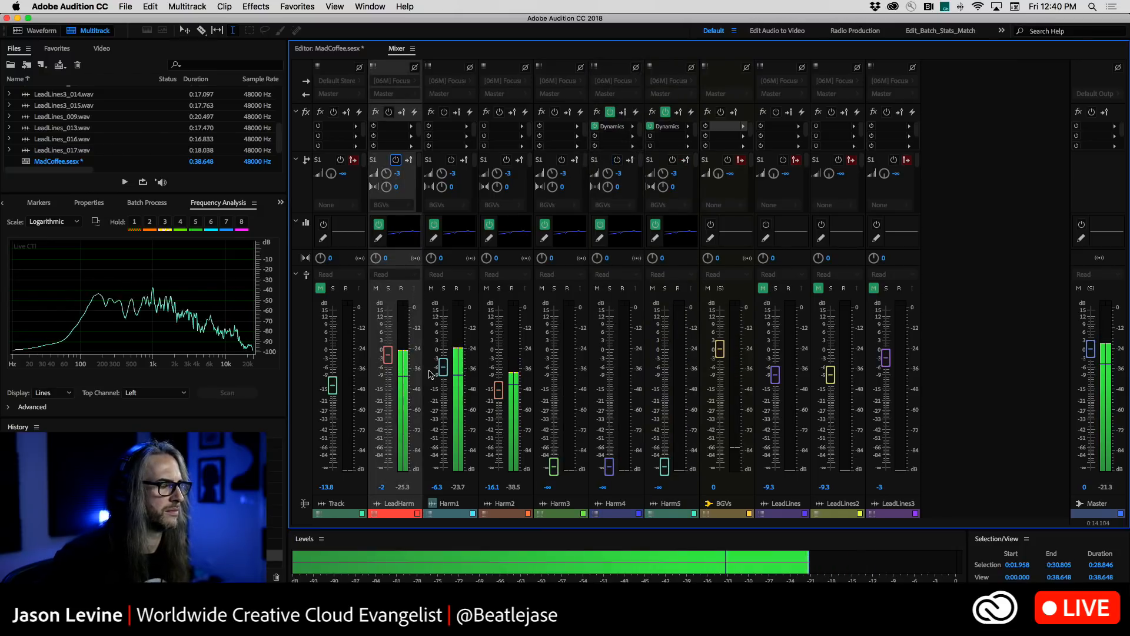
Lower the Harm2 fader to -∞ and balance Harm1 against LeadHarm at about -7.6 dB
{"action": "left_click_drag", "start_coordinate": [503, 394], "coordinate": [454, 436]}
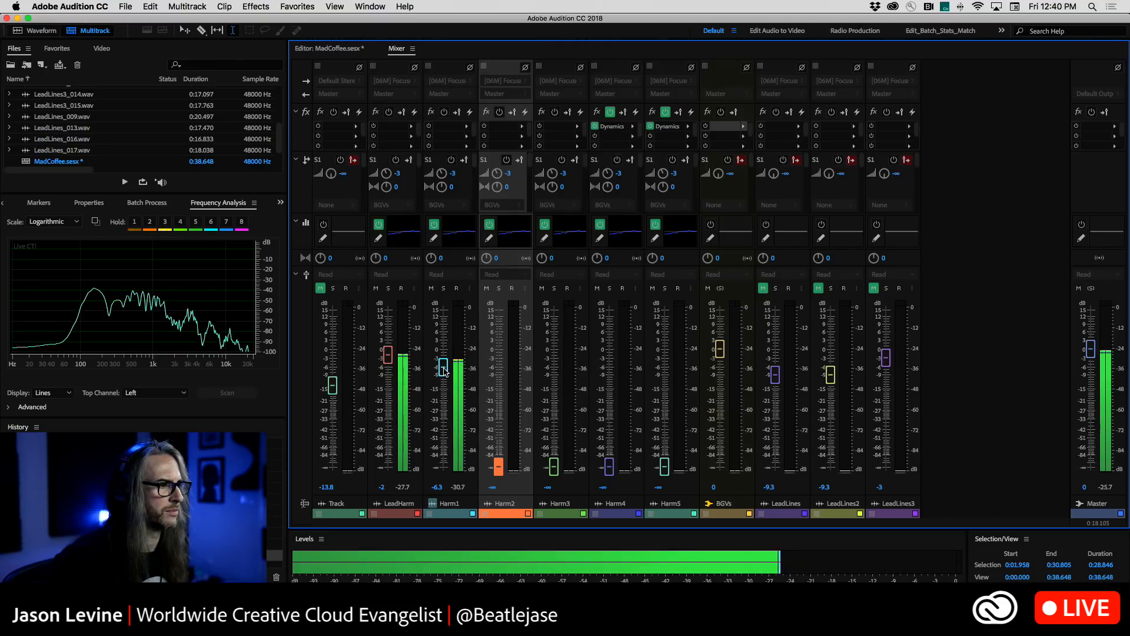
{"action": "left_click_drag", "start_coordinate": [445, 371], "coordinate": [445, 375]}
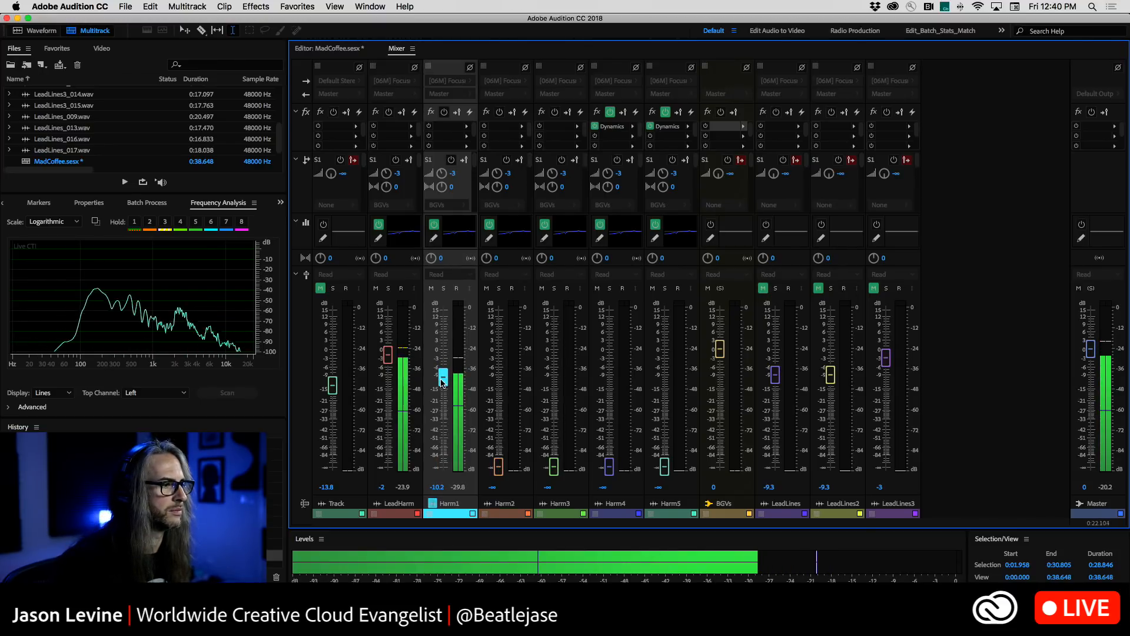
{"action": "left_click_drag", "start_coordinate": [442, 381], "coordinate": [443, 380]}
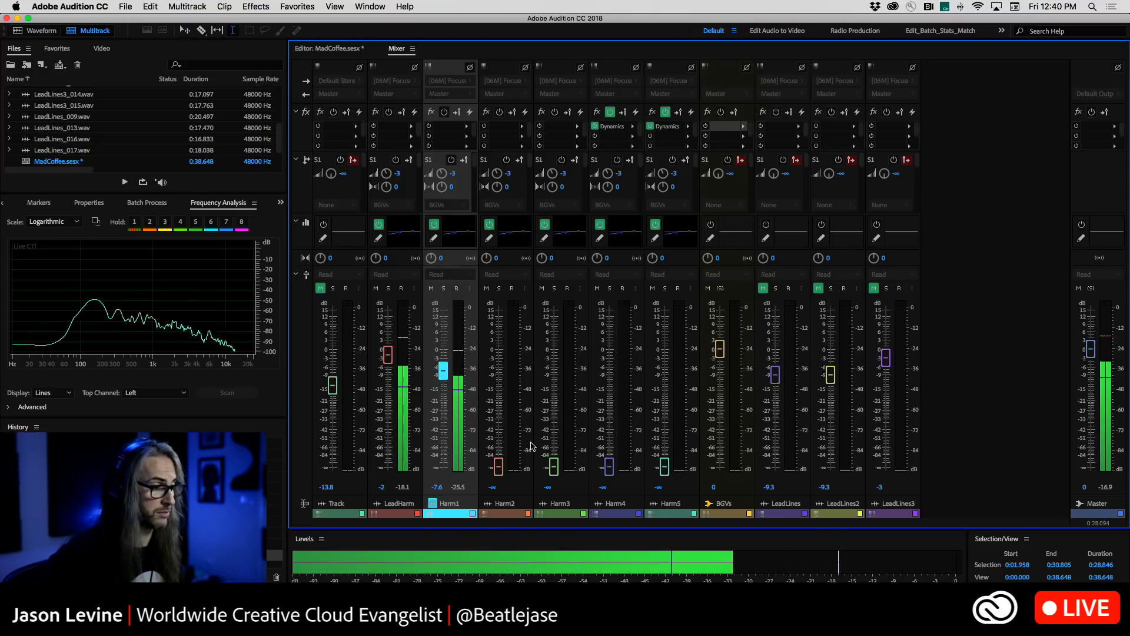
Bring Harm2 into the mix at about -10.8 dB and Harm3 at about -14.1 dB
{"action": "left_click_drag", "start_coordinate": [501, 468], "coordinate": [502, 380]}
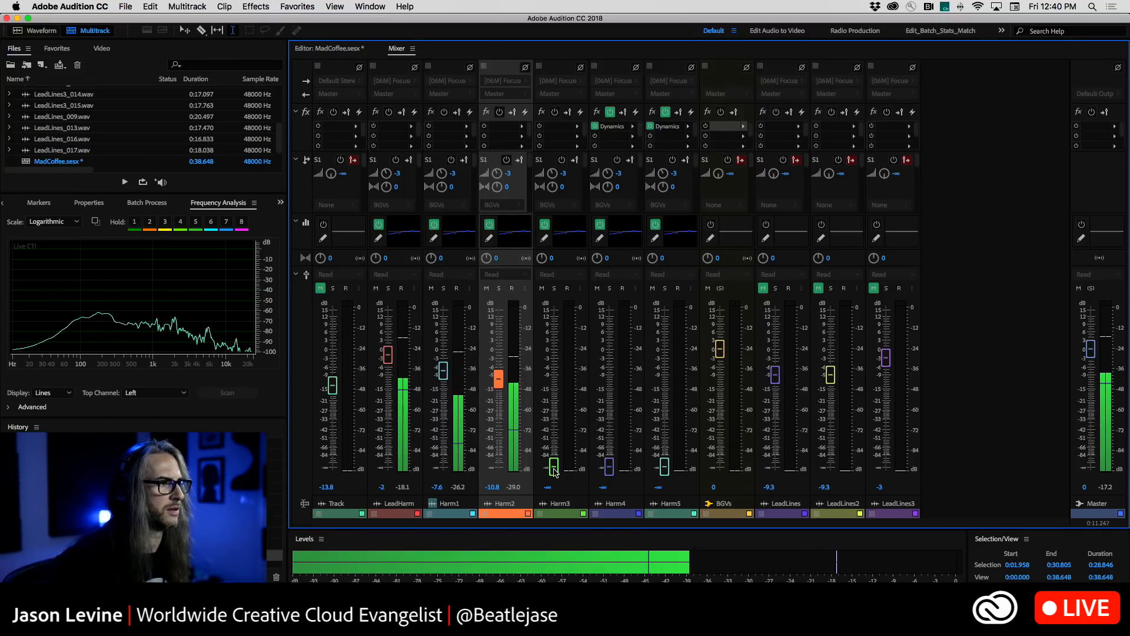
{"action": "left_click_drag", "start_coordinate": [554, 471], "coordinate": [554, 389]}
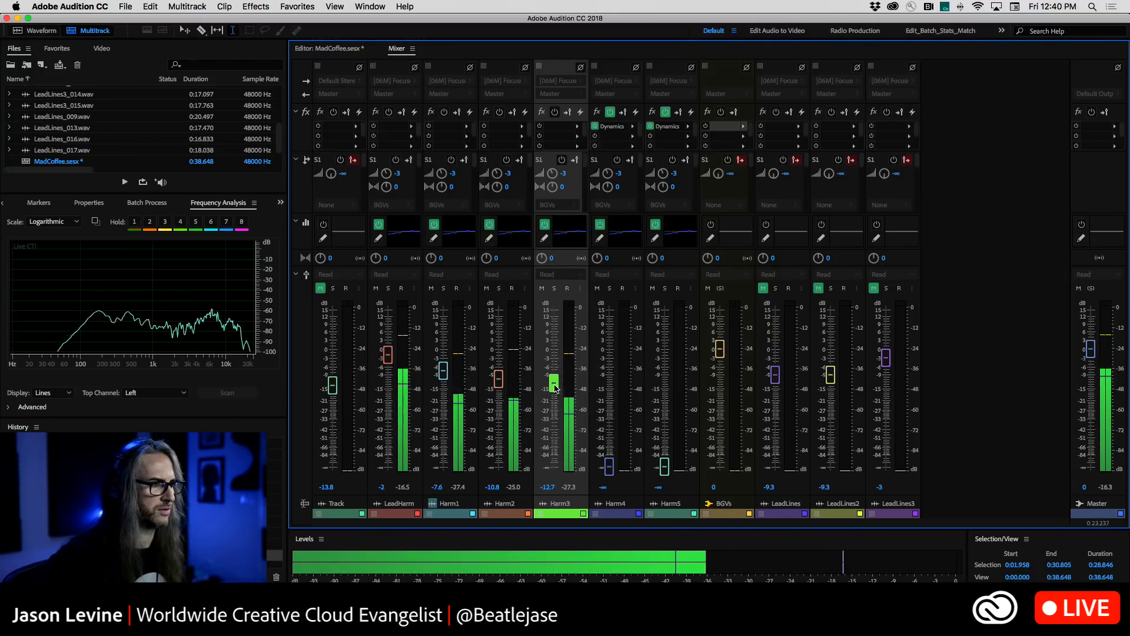
{"action": "left_click_drag", "start_coordinate": [555, 389], "coordinate": [558, 395]}
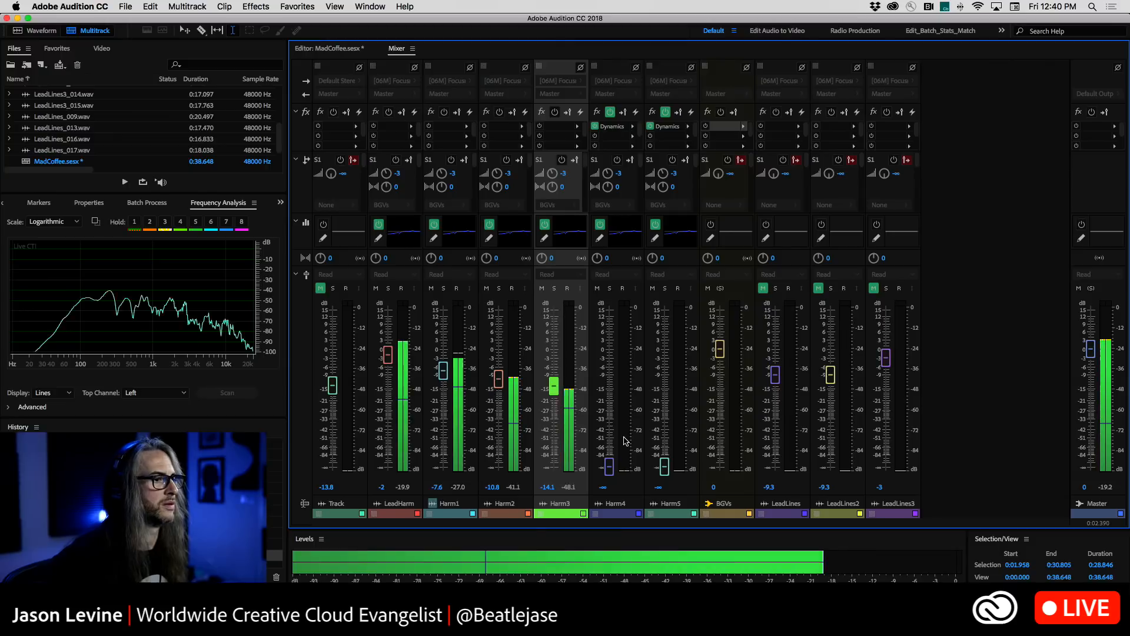
Set the Harm5 fader to about -11 dB and Harm4 to about -17 dB by ear, and stop playback
{"action": "left_click", "coordinate": [609, 467]}
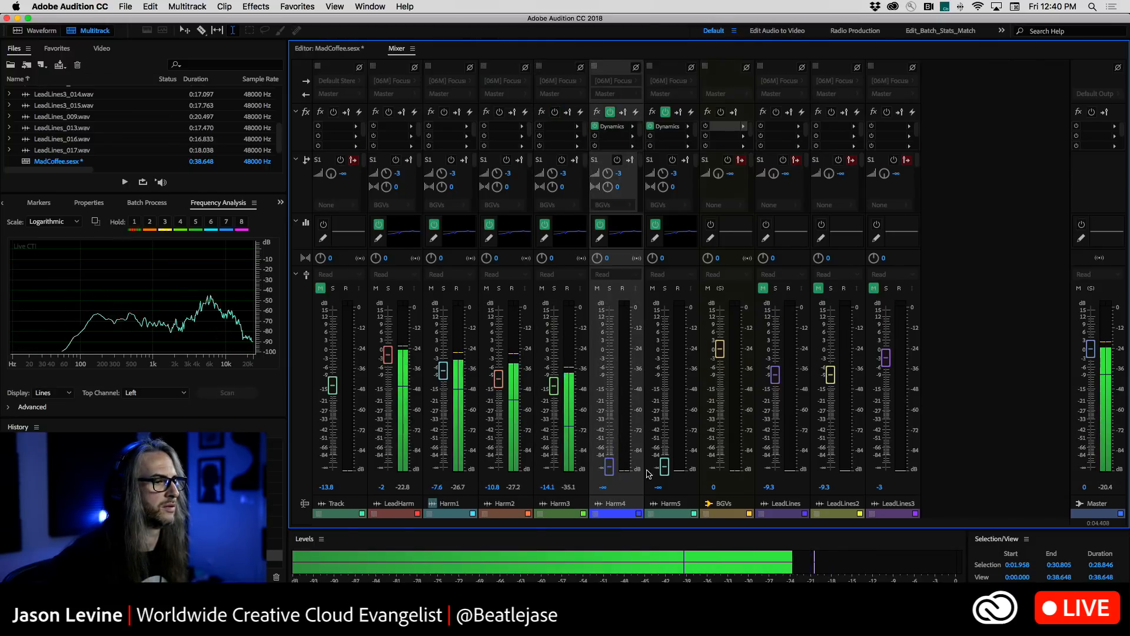
{"action": "left_click_drag", "start_coordinate": [664, 467], "coordinate": [655, 389]}
{"action": "left_click_drag", "start_coordinate": [610, 468], "coordinate": [610, 411]}
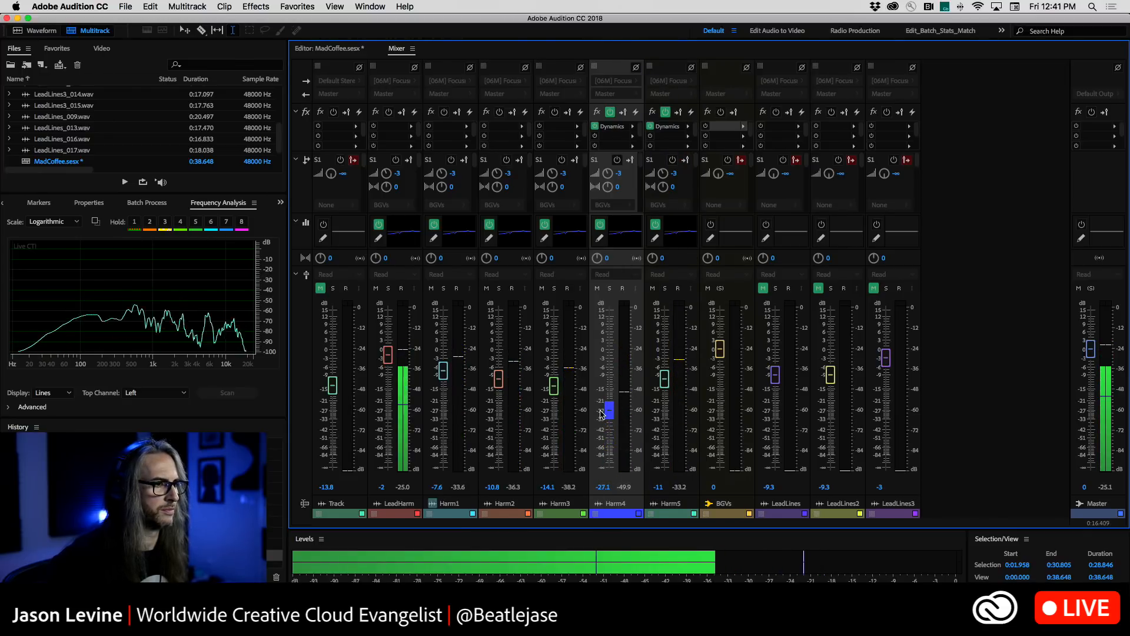
{"action": "left_click_drag", "start_coordinate": [602, 418], "coordinate": [610, 395]}
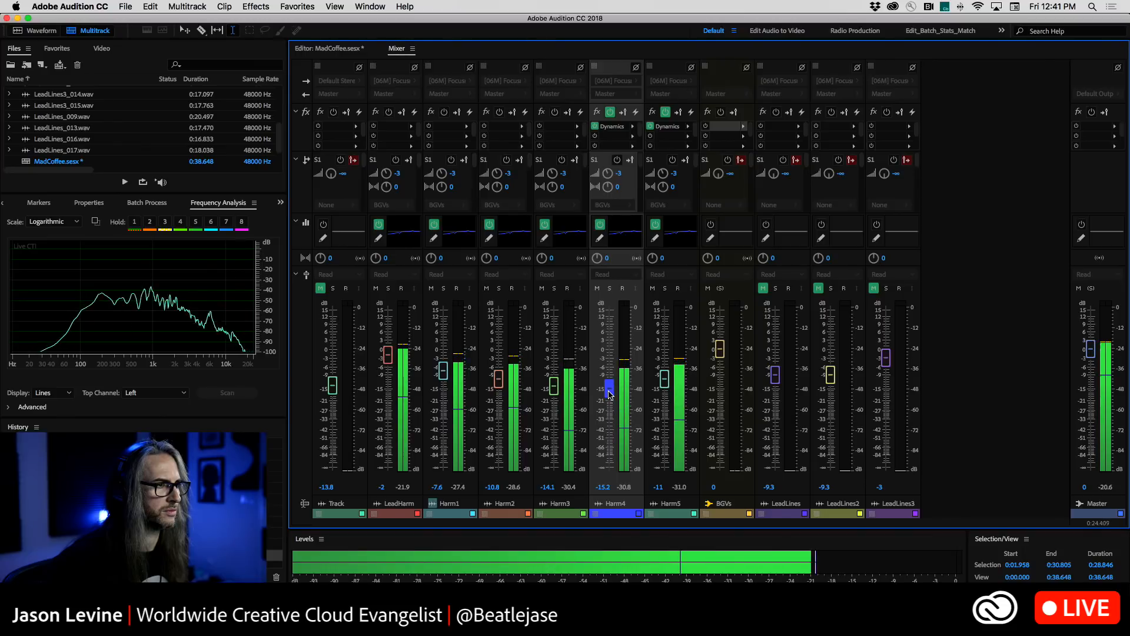
{"action": "left_click_drag", "start_coordinate": [610, 394], "coordinate": [610, 400]}
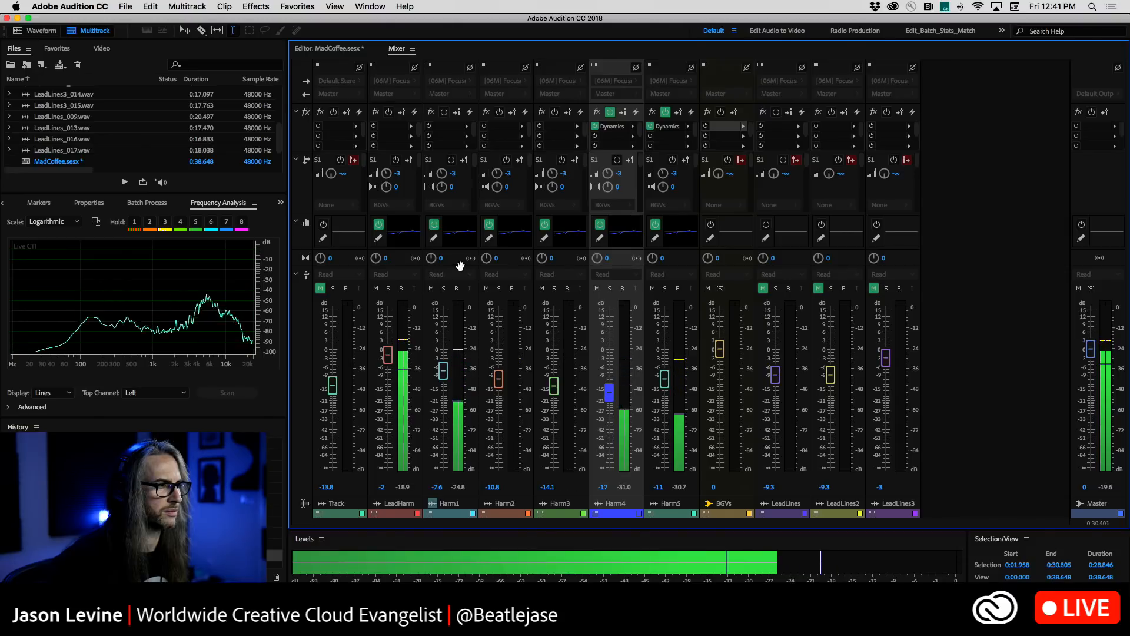
{"action": "key", "text": "space"}
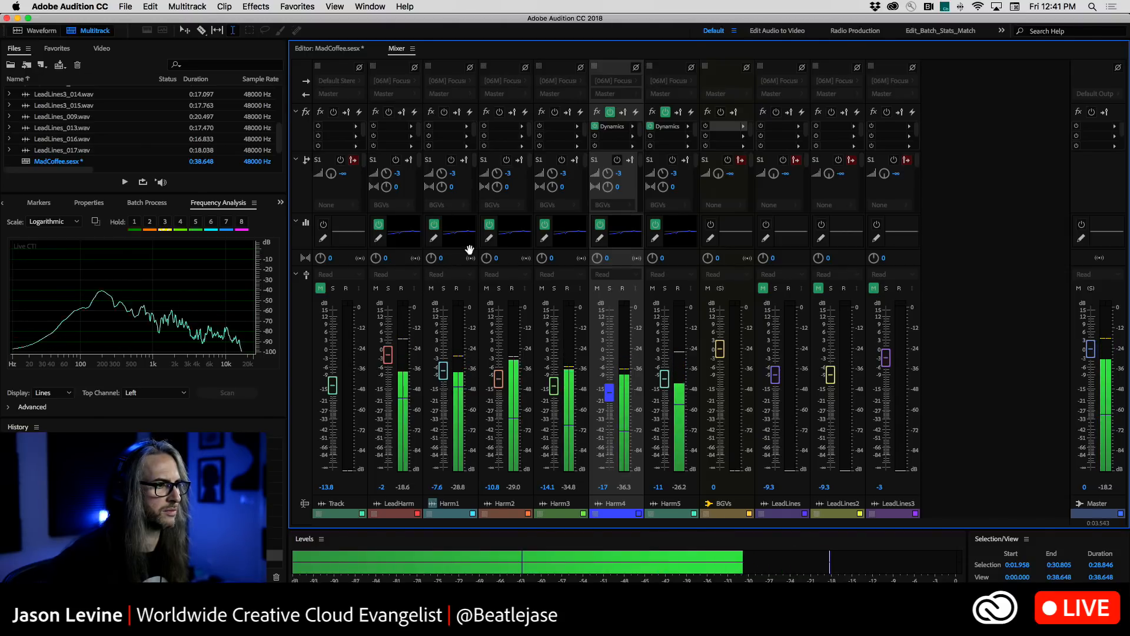
{"action": "key", "text": "space"}
Turn on LeadHarm's BGVs send and switch the sends on LeadHarm and Harm1 through Harm5 to post-fader
{"action": "left_click", "coordinate": [396, 160]}
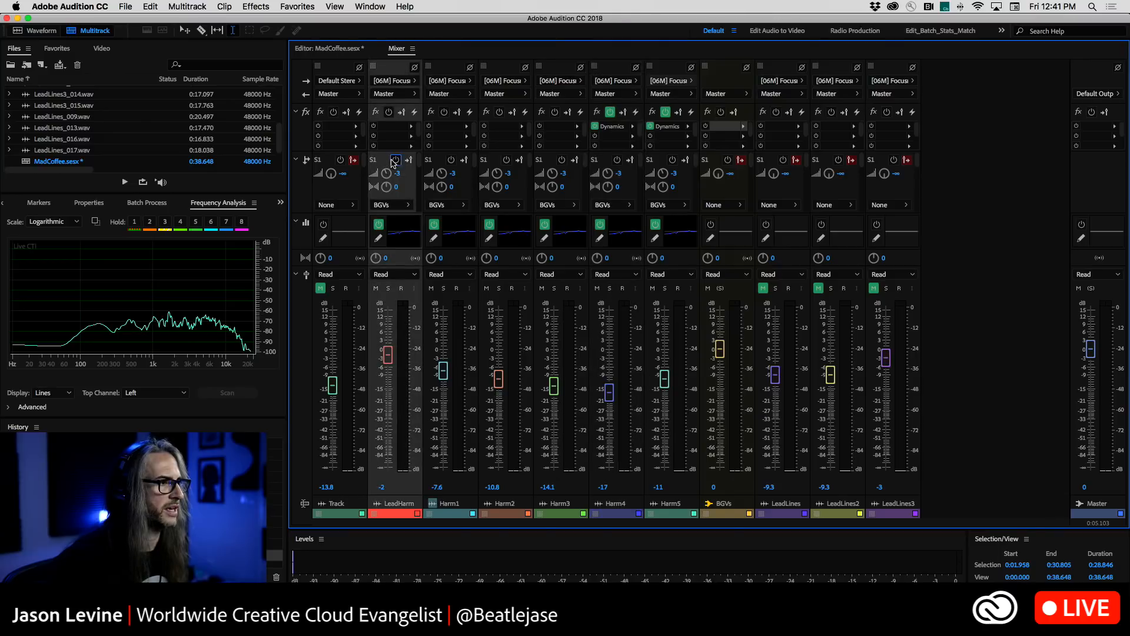
{"action": "left_click", "coordinate": [410, 161]}
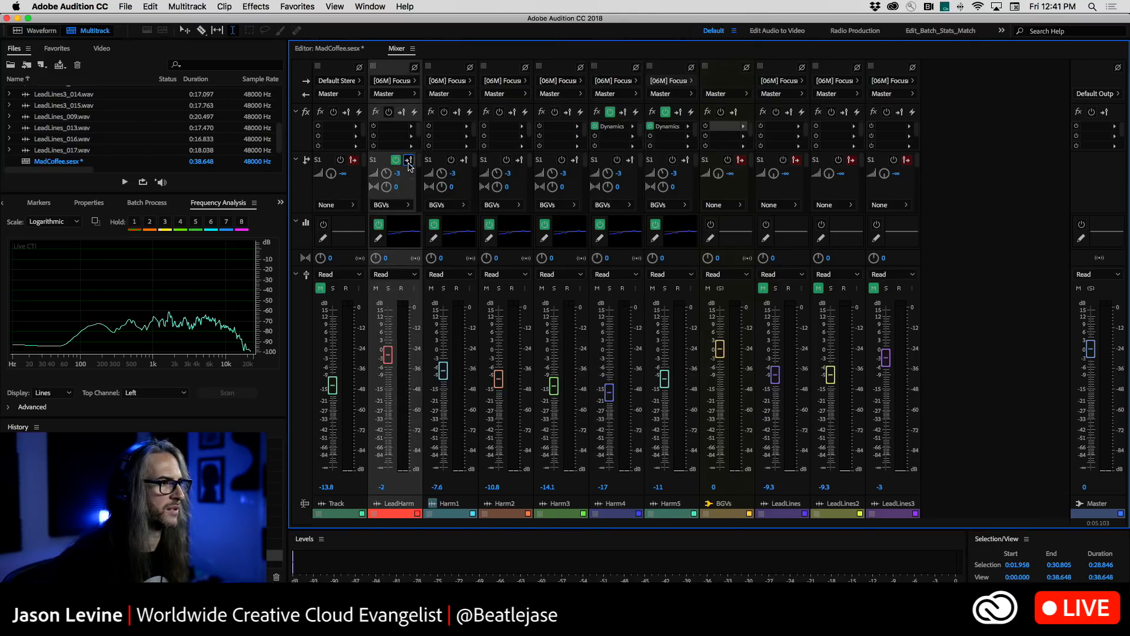
{"action": "left_click", "coordinate": [464, 161]}
{"action": "left_click", "coordinate": [519, 161]}
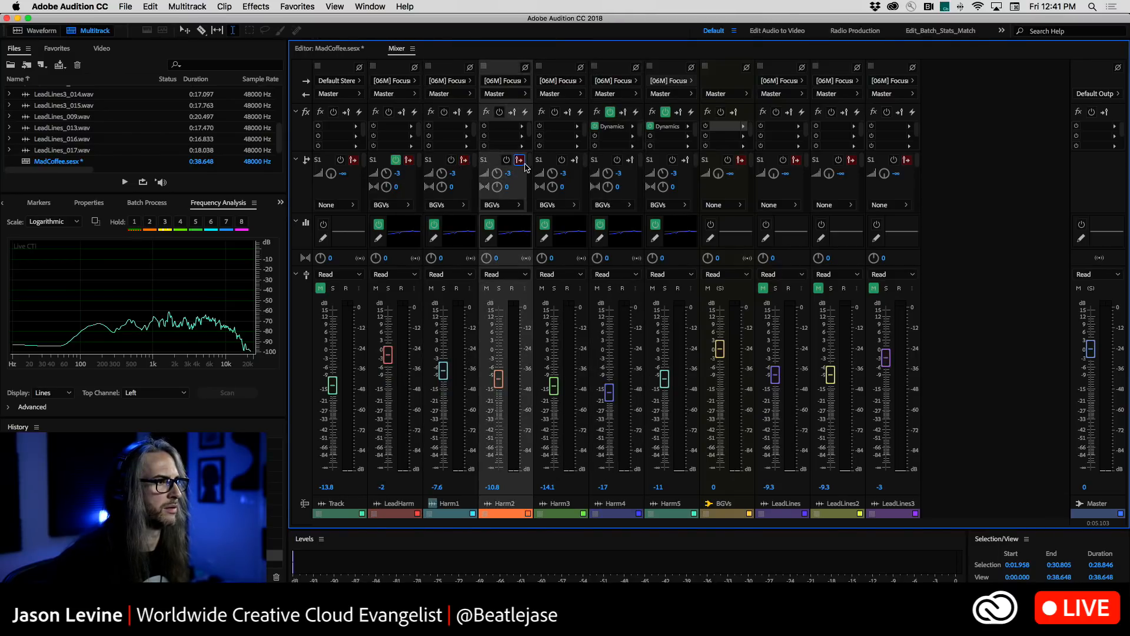
{"action": "left_click", "coordinate": [575, 160]}
{"action": "left_click", "coordinate": [631, 161]}
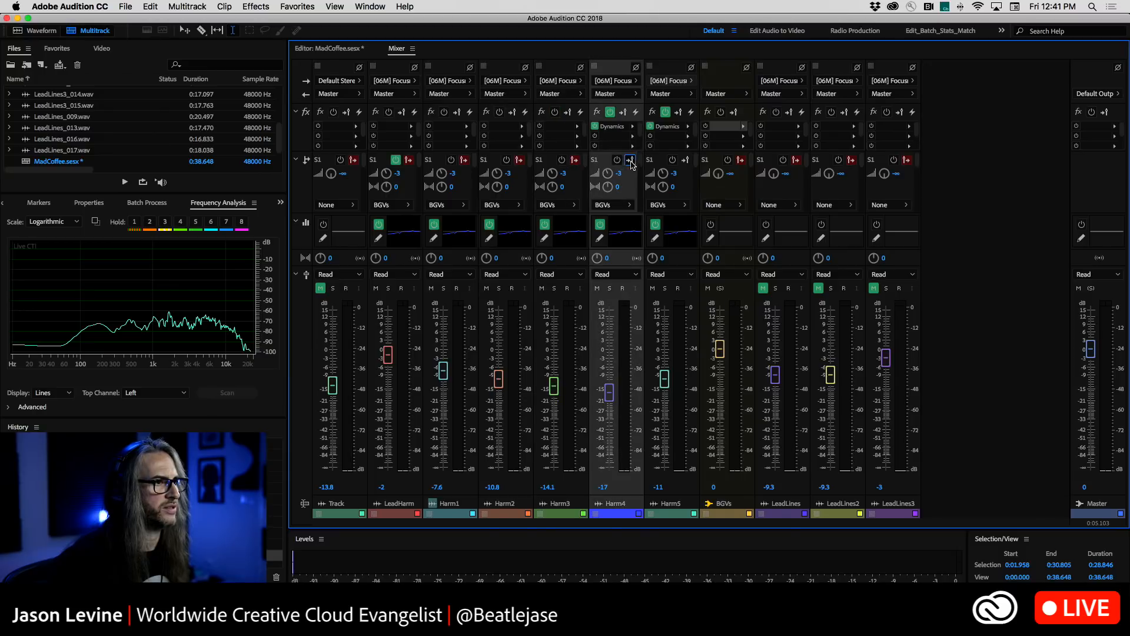
{"action": "left_click", "coordinate": [686, 161]}
Turn the BGVs sends back on for Harm1 through Harm5 and play the selection
{"action": "left_click", "coordinate": [617, 161]}
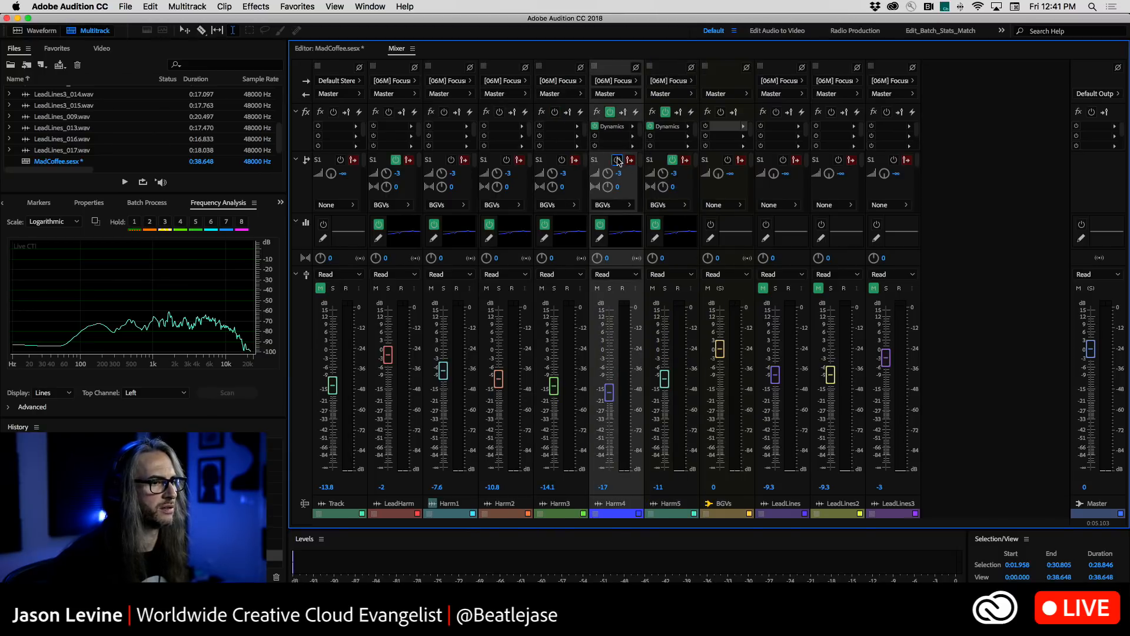
{"action": "left_click", "coordinate": [561, 161]}
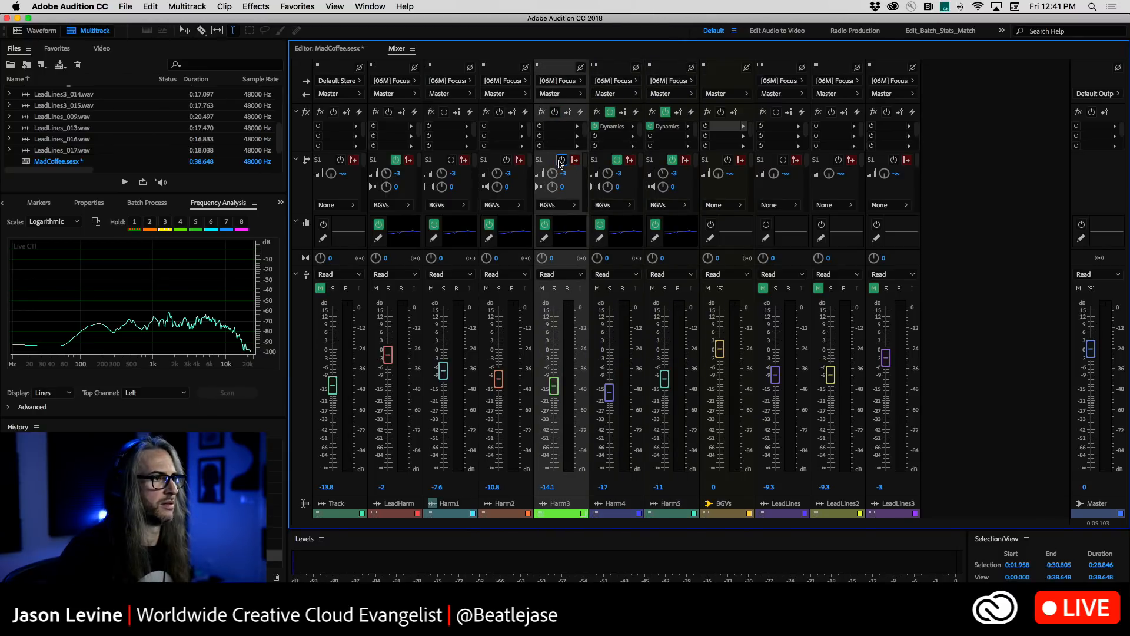
{"action": "left_click", "coordinate": [507, 160]}
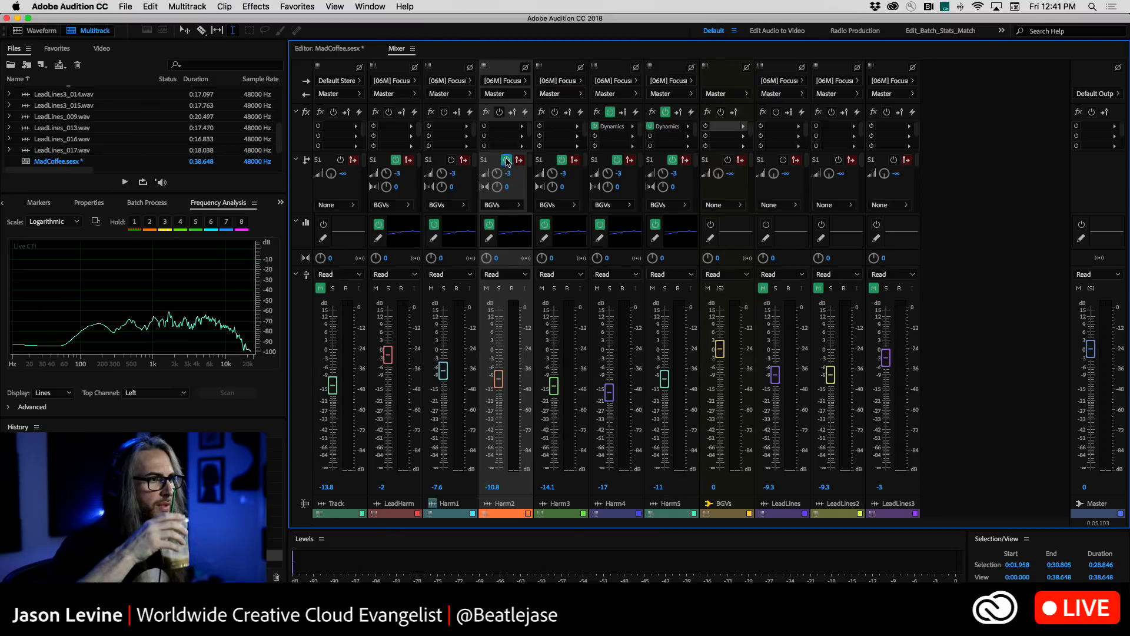
{"action": "left_click", "coordinate": [452, 161]}
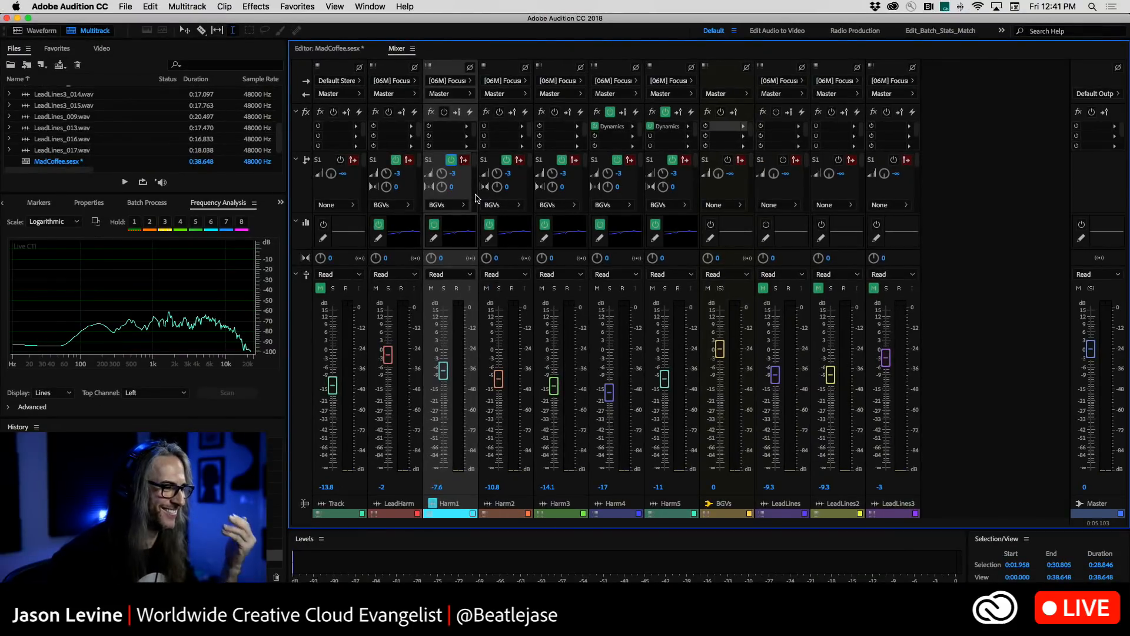
{"action": "key", "text": "space"}
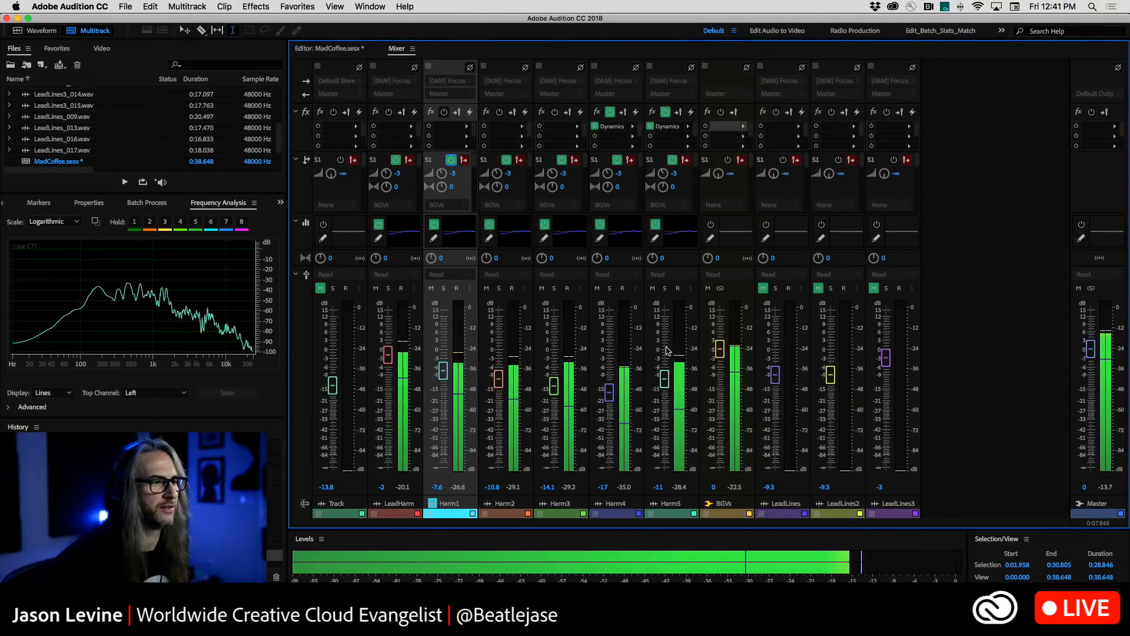
{"action": "left_click", "coordinate": [743, 126]}
{"action": "mouse_move", "coordinate": [779, 285]}
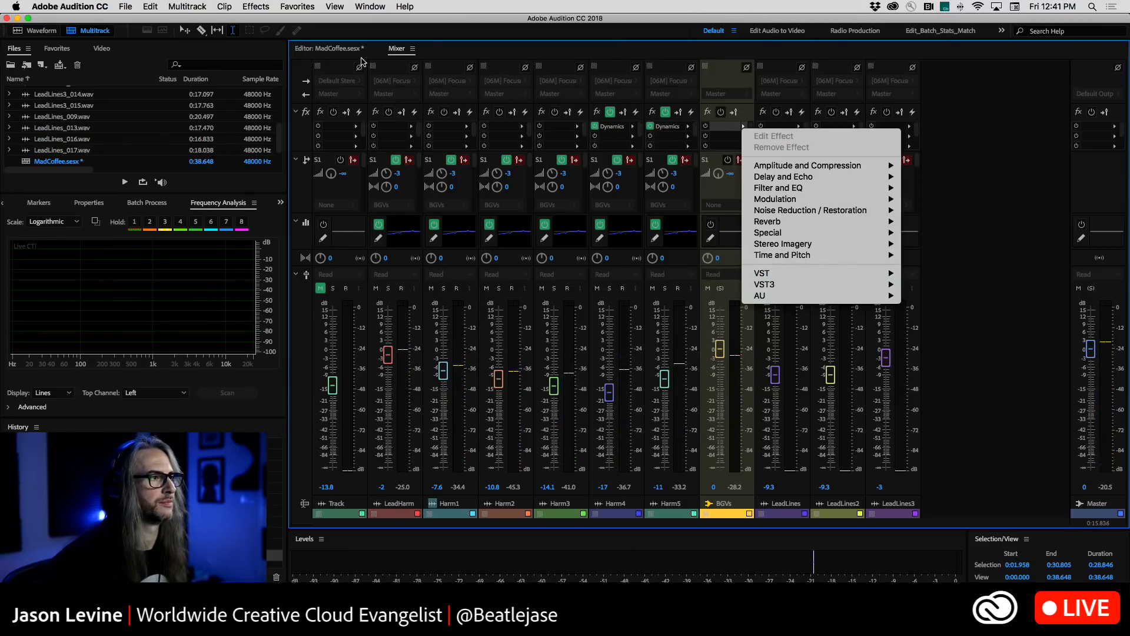
{"action": "left_click", "coordinate": [695, 172]}
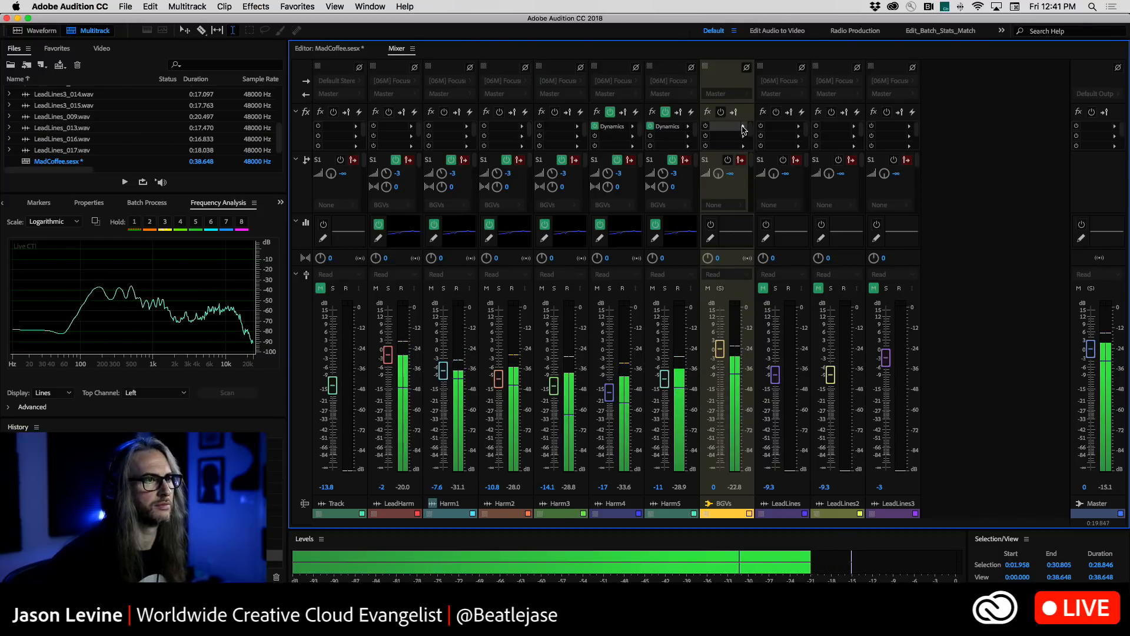
Lower the BGVs bus fader to about -1.1 dB by ear, replaying the selection to check the level
{"action": "key", "text": "space"}
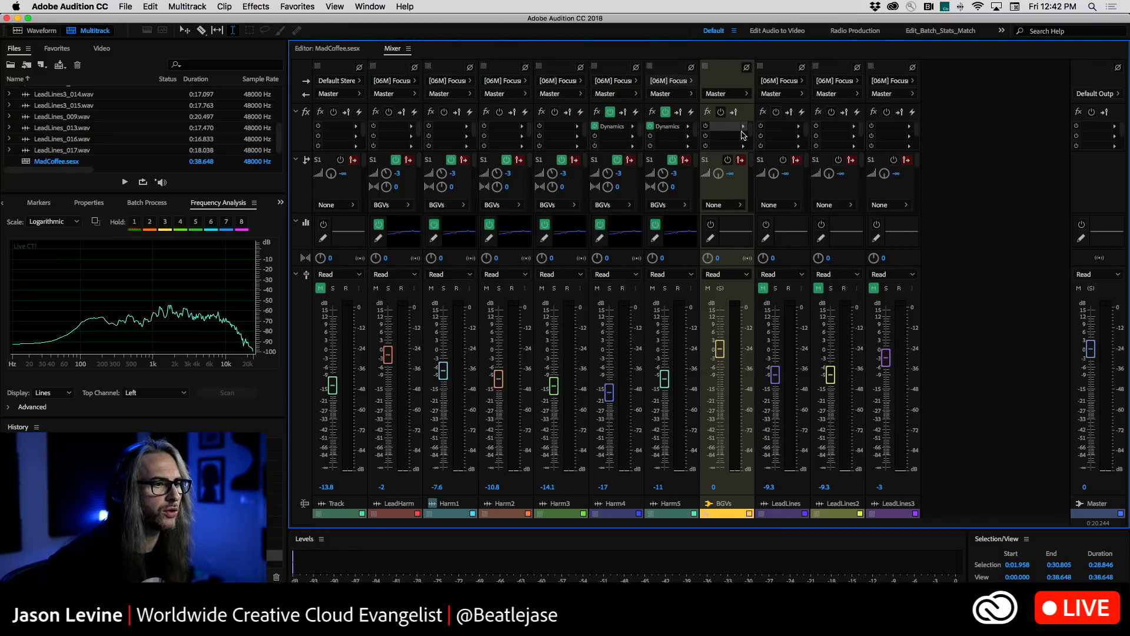
{"action": "key", "text": "space"}
{"action": "mouse_move", "coordinate": [719, 350]}
{"action": "left_mouse_down"}
{"action": "mouse_move", "coordinate": [726, 494]}
{"action": "mouse_move", "coordinate": [720, 368]}
{"action": "left_mouse_up"}
{"action": "key", "text": "space"}
{"action": "key", "text": "space"}
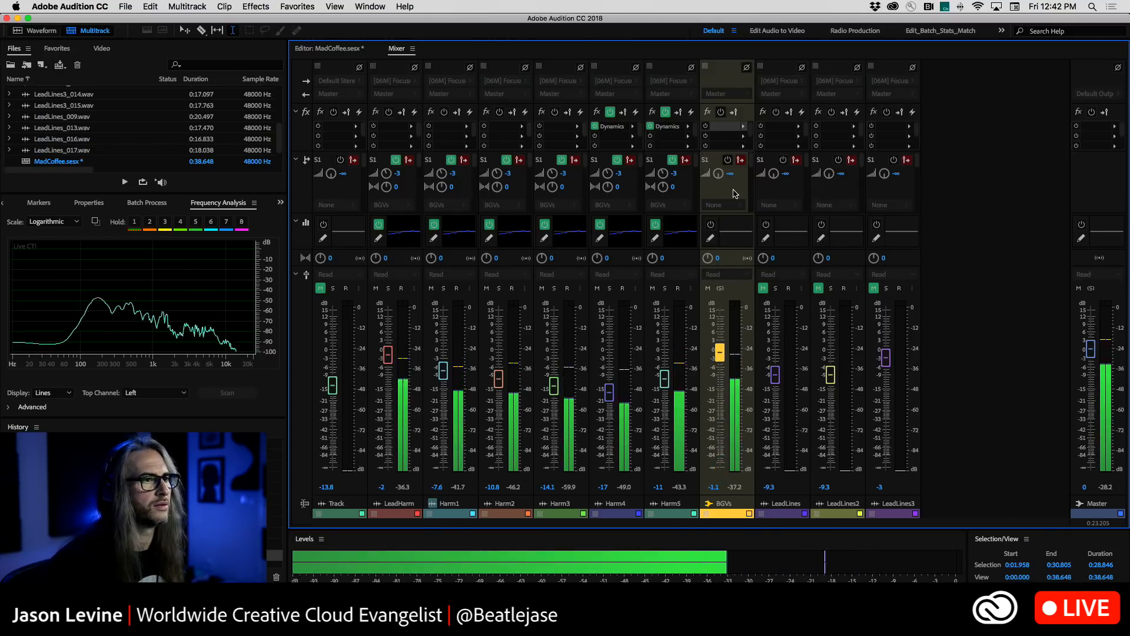
{"action": "key", "text": "space"}
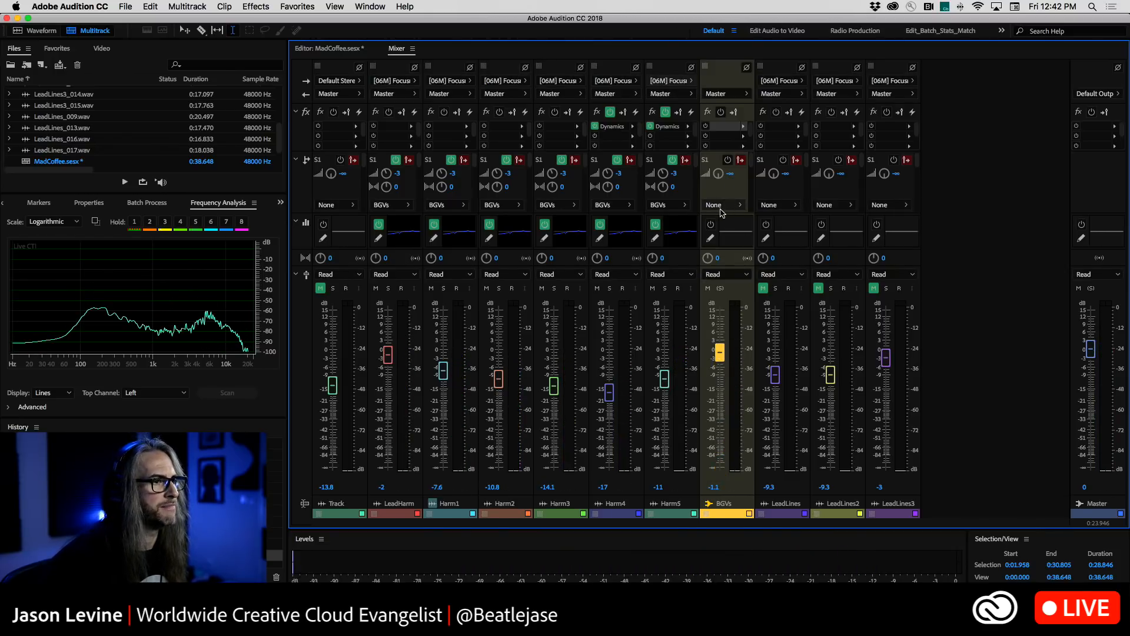
Insert the Waves VST3 effect REDD17 Stereo in the first effect slot of the BGVs bus
{"action": "left_click", "coordinate": [742, 129]}
{"action": "mouse_move", "coordinate": [811, 285]}
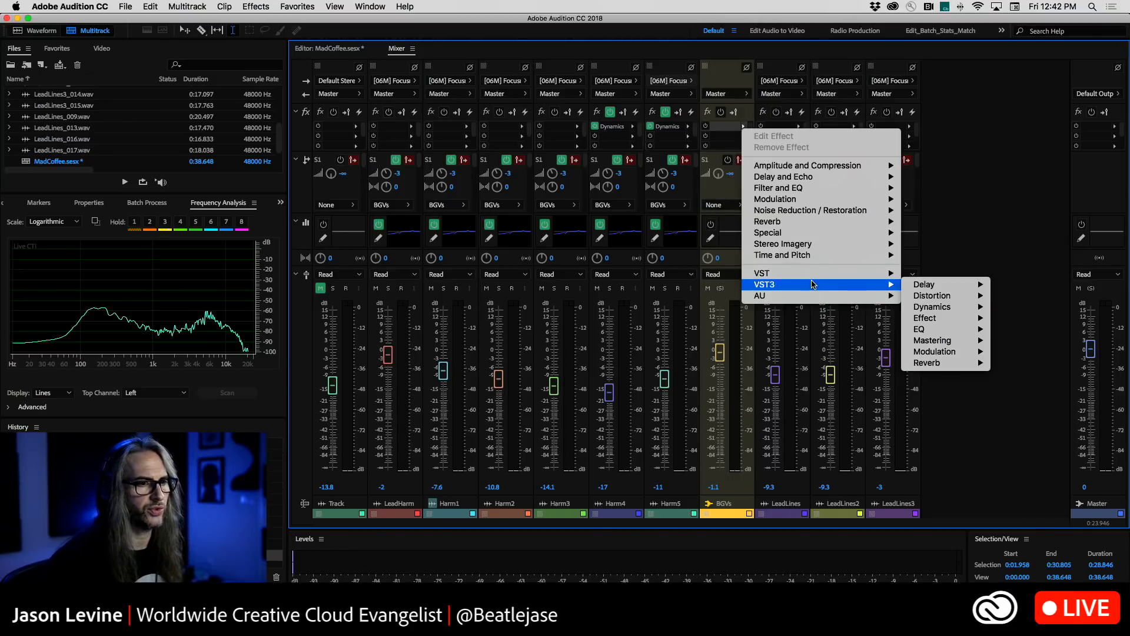
{"action": "mouse_move", "coordinate": [947, 323]}
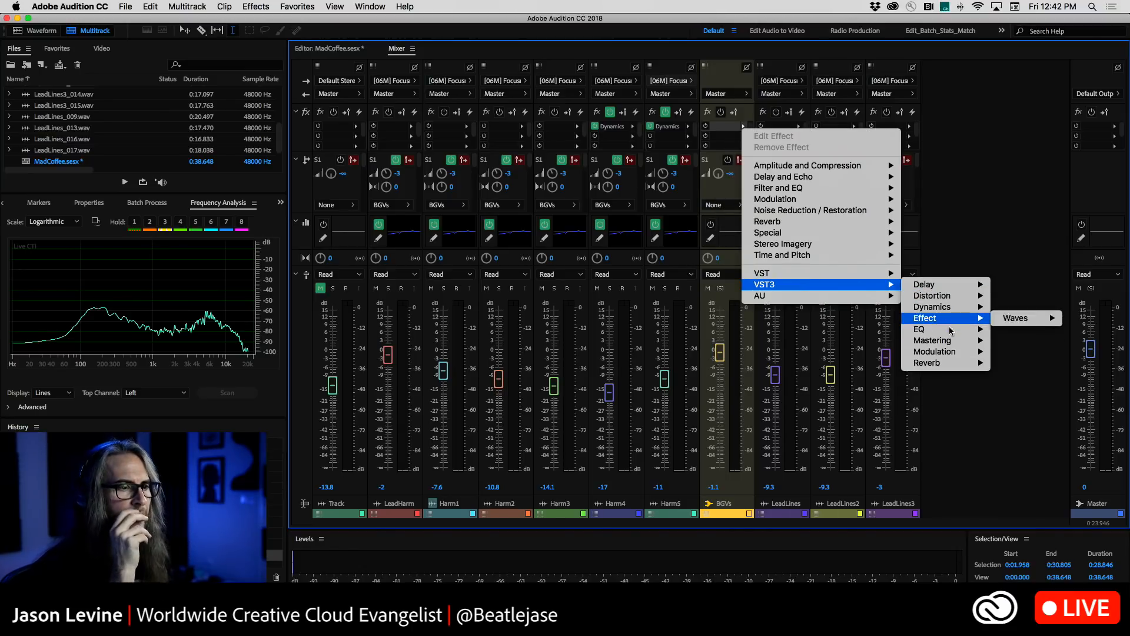
{"action": "mouse_move", "coordinate": [1008, 328]}
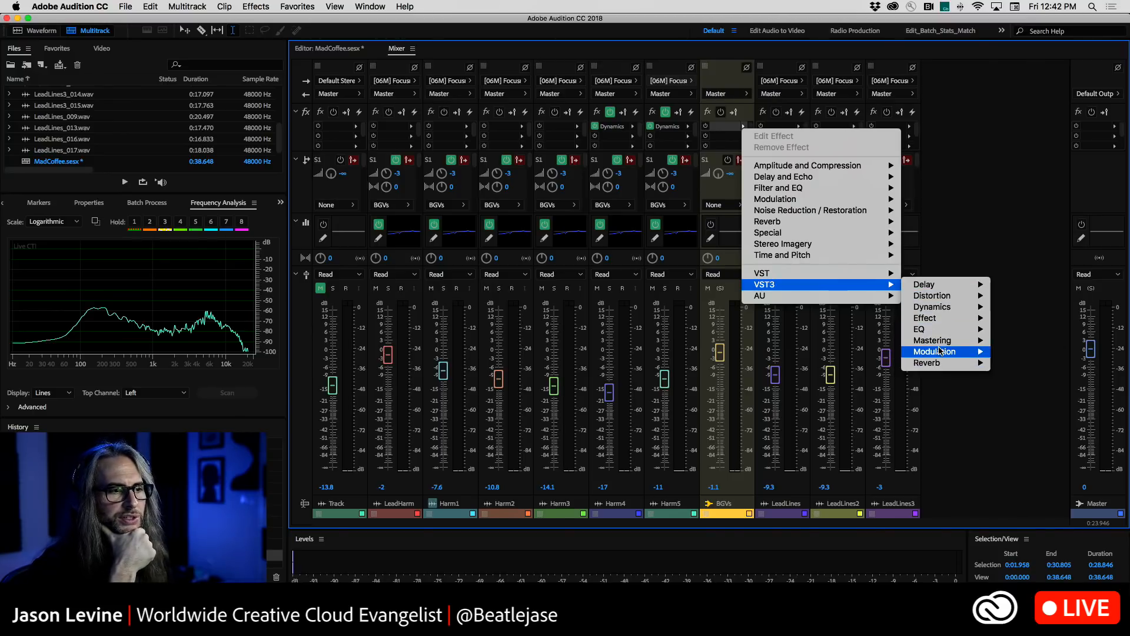
{"action": "mouse_move", "coordinate": [946, 362]}
{"action": "mouse_move", "coordinate": [1041, 358]}
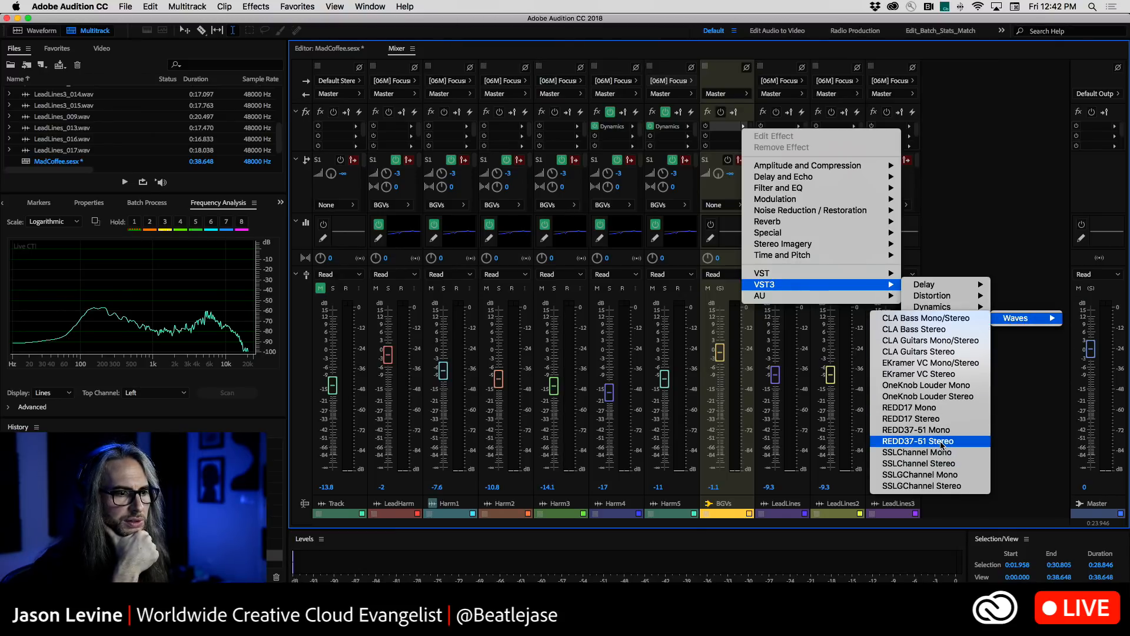
{"action": "left_click", "coordinate": [939, 419]}
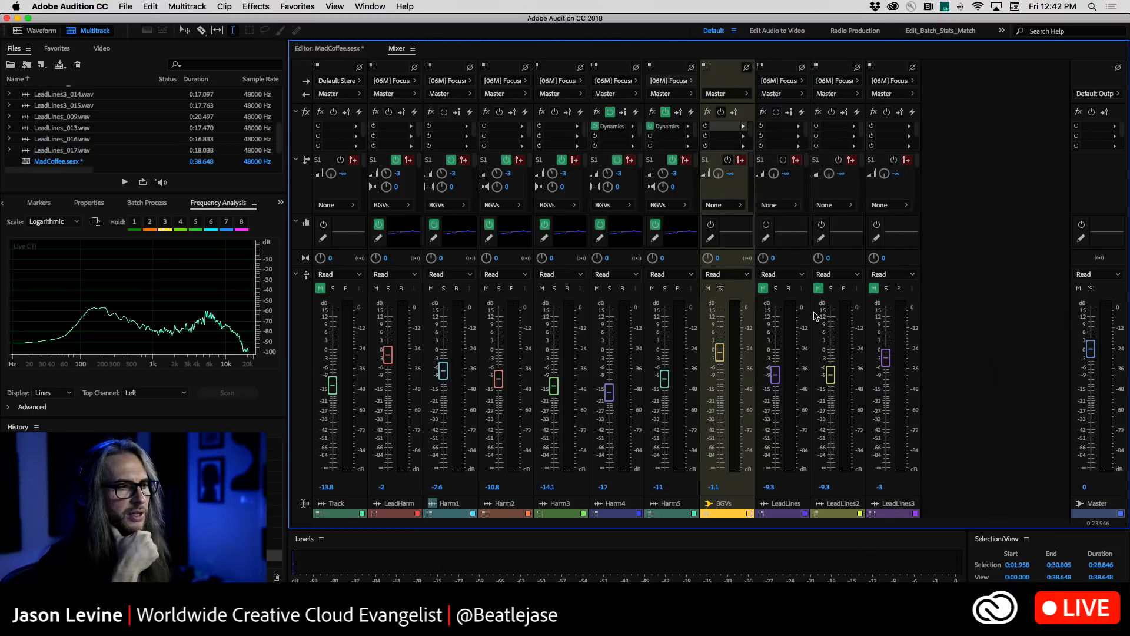
{"action": "left_click_drag", "start_coordinate": [526, 94], "coordinate": [701, 58]}
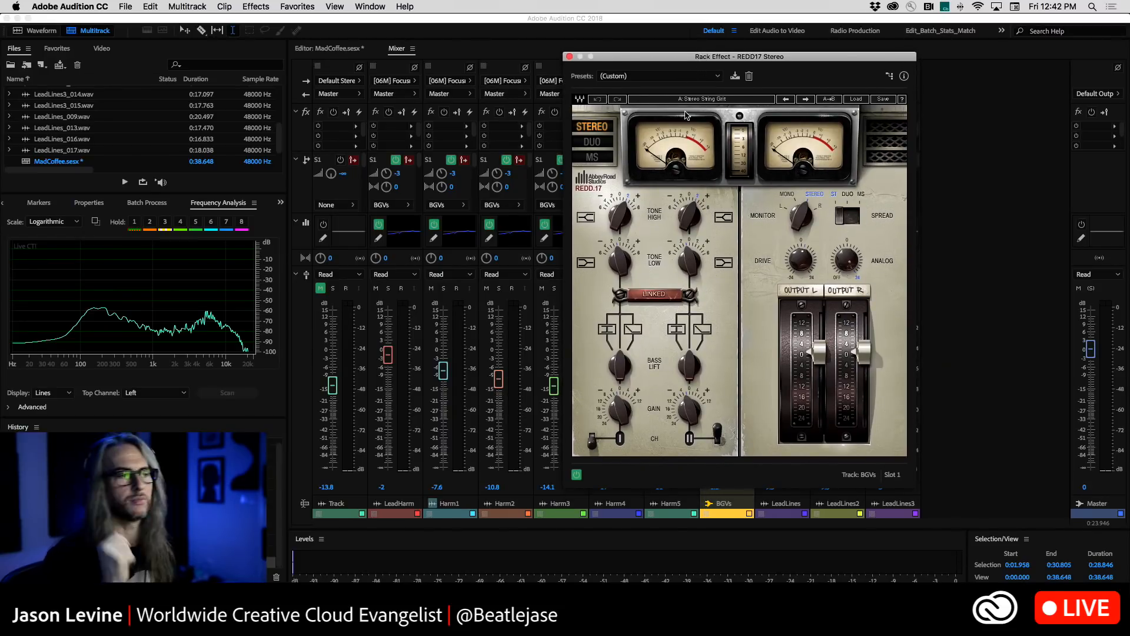
Load the Backing Vocals factory preset in REDD17 and compare the bypassed and active sound during playback
{"action": "left_click", "coordinate": [857, 99]}
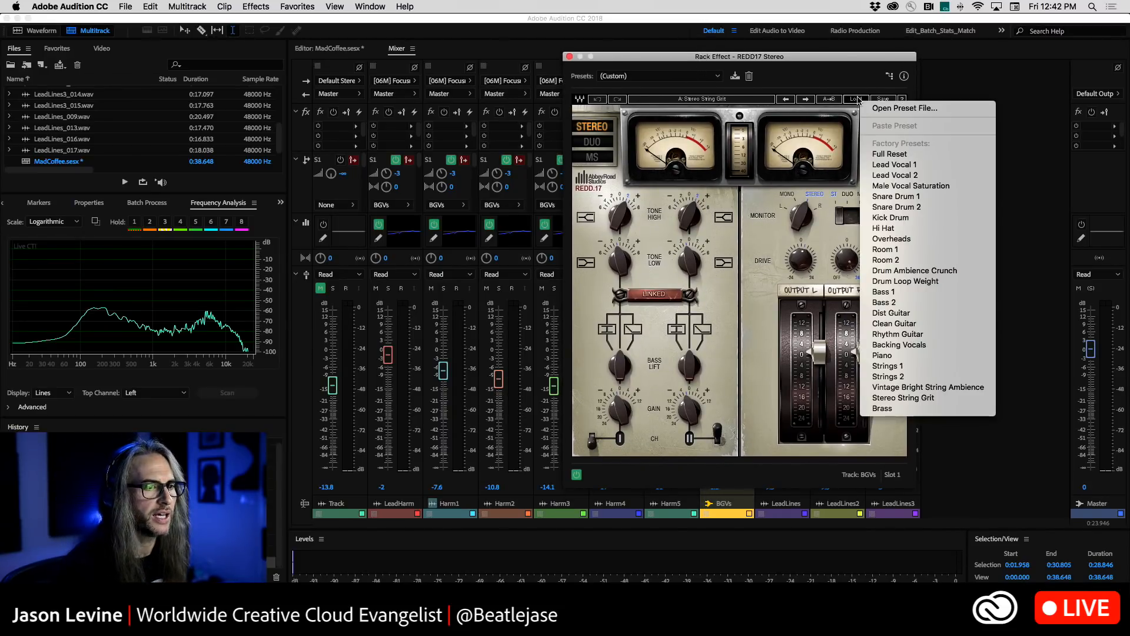
{"action": "left_click", "coordinate": [900, 345]}
{"action": "left_click_drag", "start_coordinate": [716, 57], "coordinate": [468, 48]}
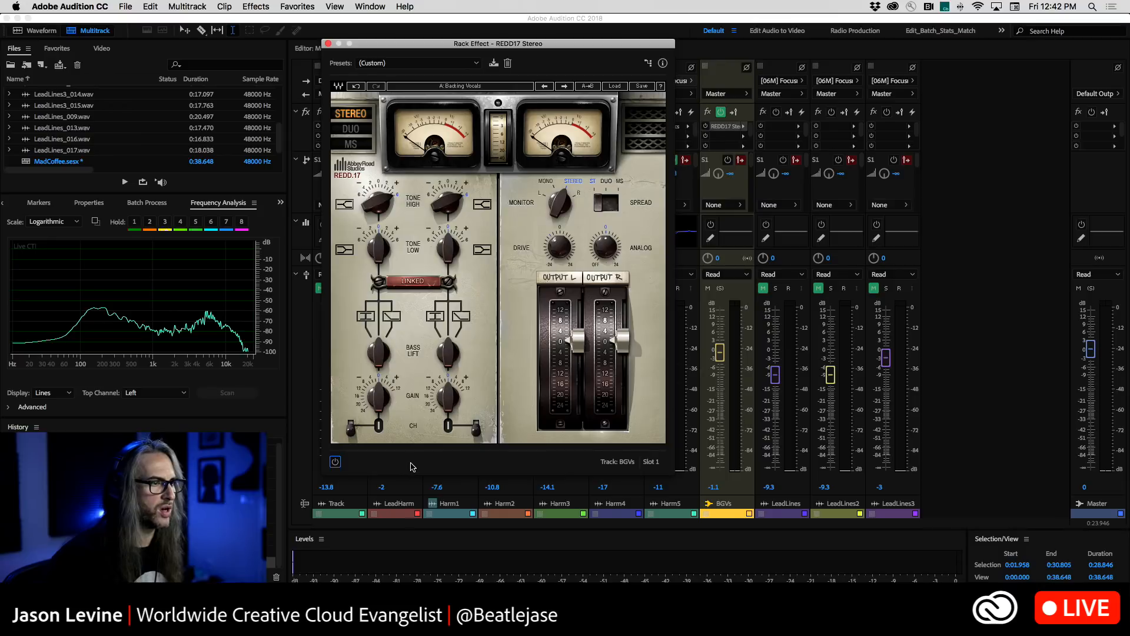
{"action": "key", "text": "space"}
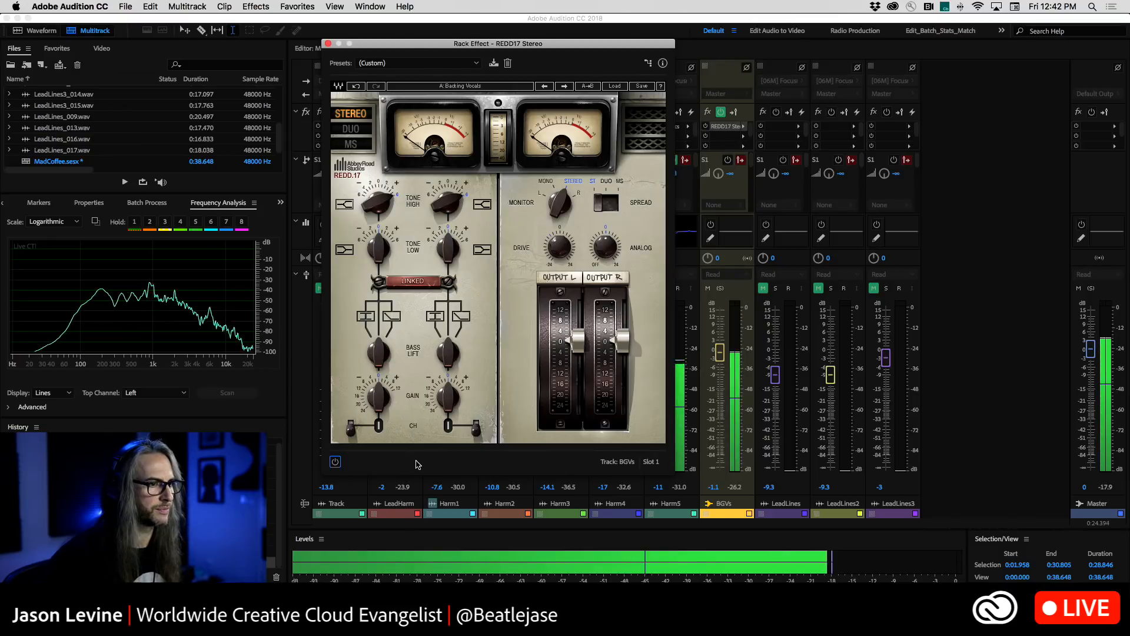
{"action": "left_click", "coordinate": [336, 463]}
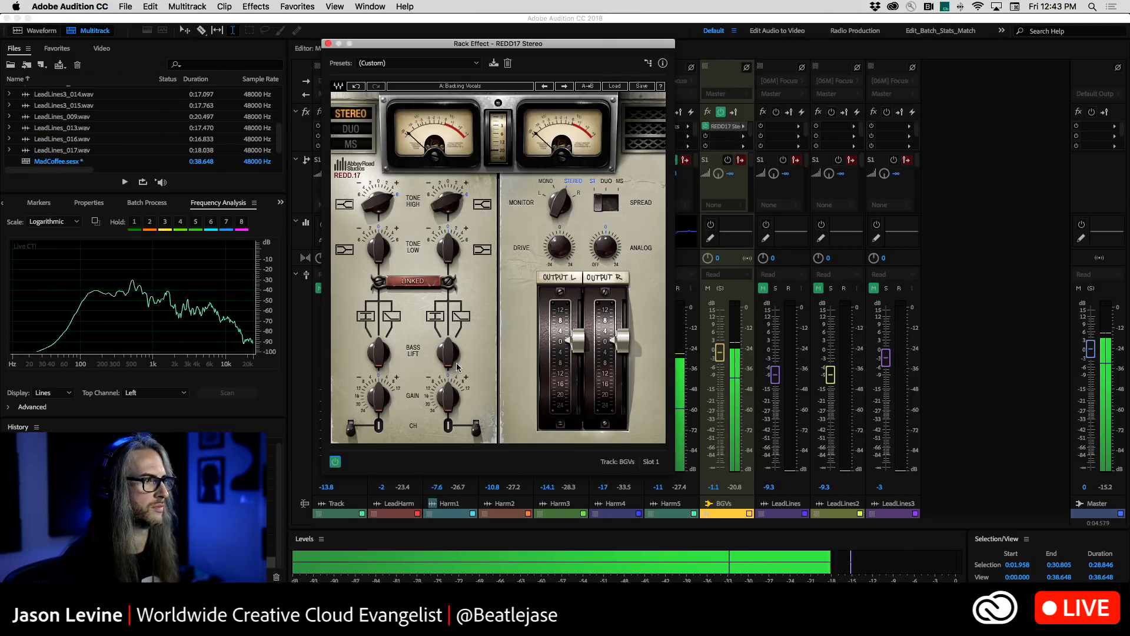
Fine-tune REDD17's Analog, Gain, Tone High, Tone Low and Drive controls by ear during playback, and close the effect
{"action": "left_click_drag", "start_coordinate": [605, 248], "coordinate": [605, 246]}
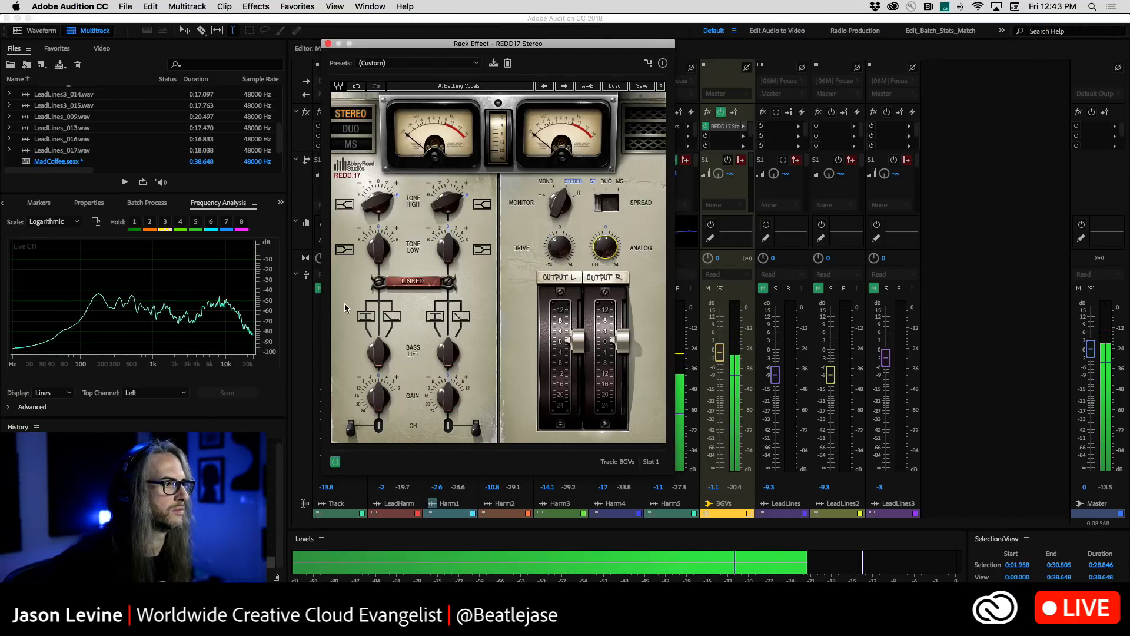
{"action": "left_click_drag", "start_coordinate": [375, 399], "coordinate": [375, 403]}
{"action": "left_click_drag", "start_coordinate": [378, 203], "coordinate": [379, 203]}
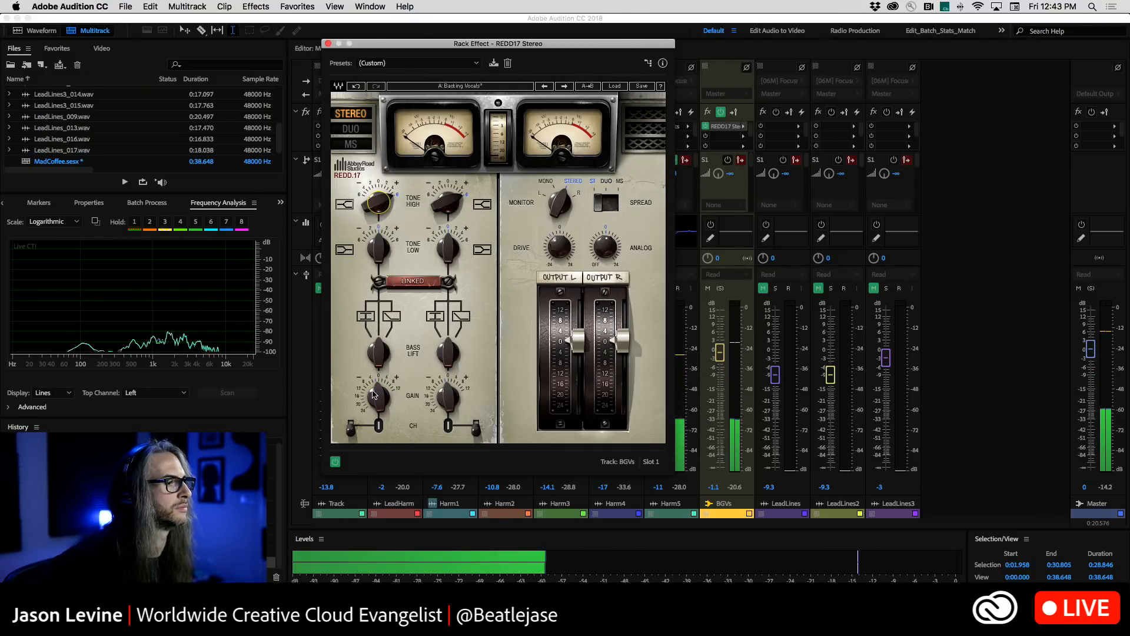
{"action": "left_click_drag", "start_coordinate": [374, 393], "coordinate": [374, 392]}
{"action": "left_click_drag", "start_coordinate": [379, 259], "coordinate": [379, 259]}
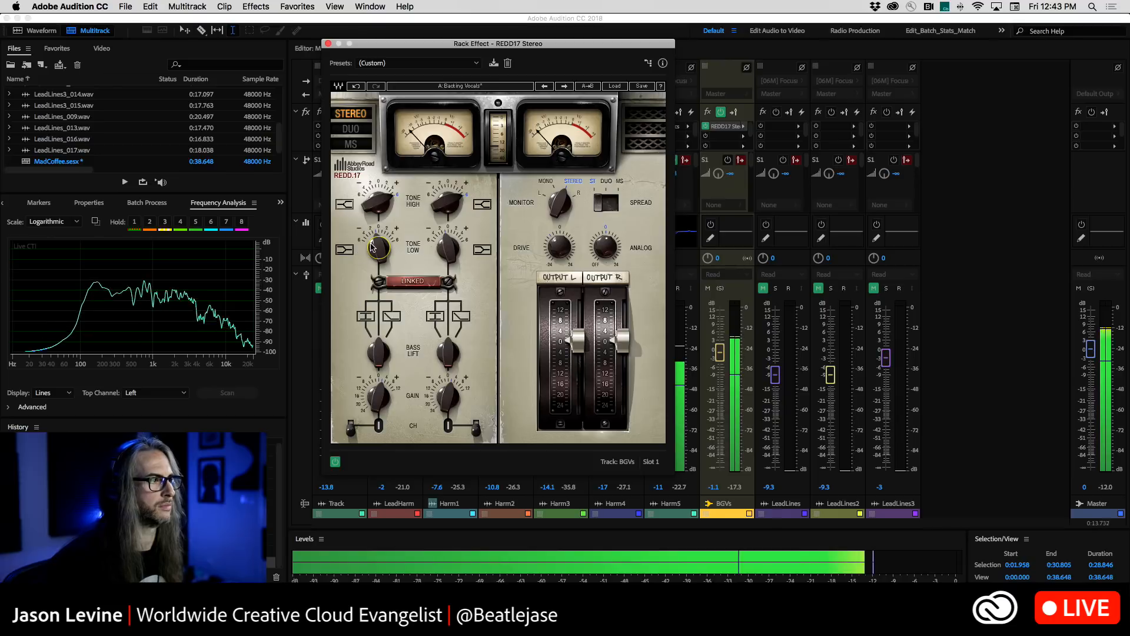
{"action": "left_click_drag", "start_coordinate": [378, 249], "coordinate": [378, 248]}
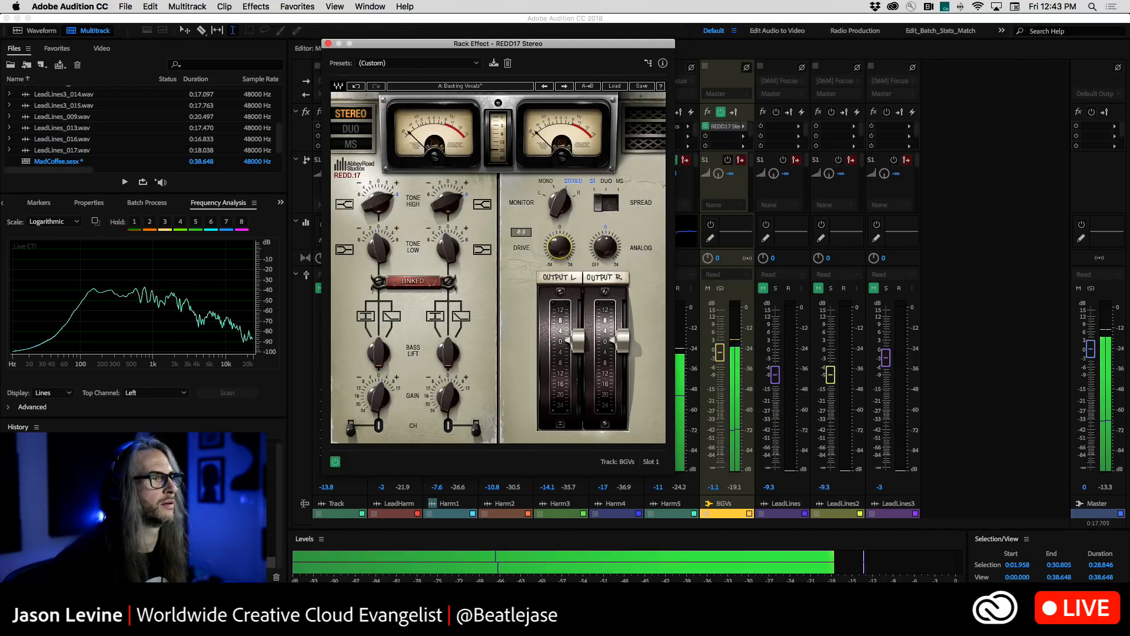
{"action": "left_click", "coordinate": [328, 44]}
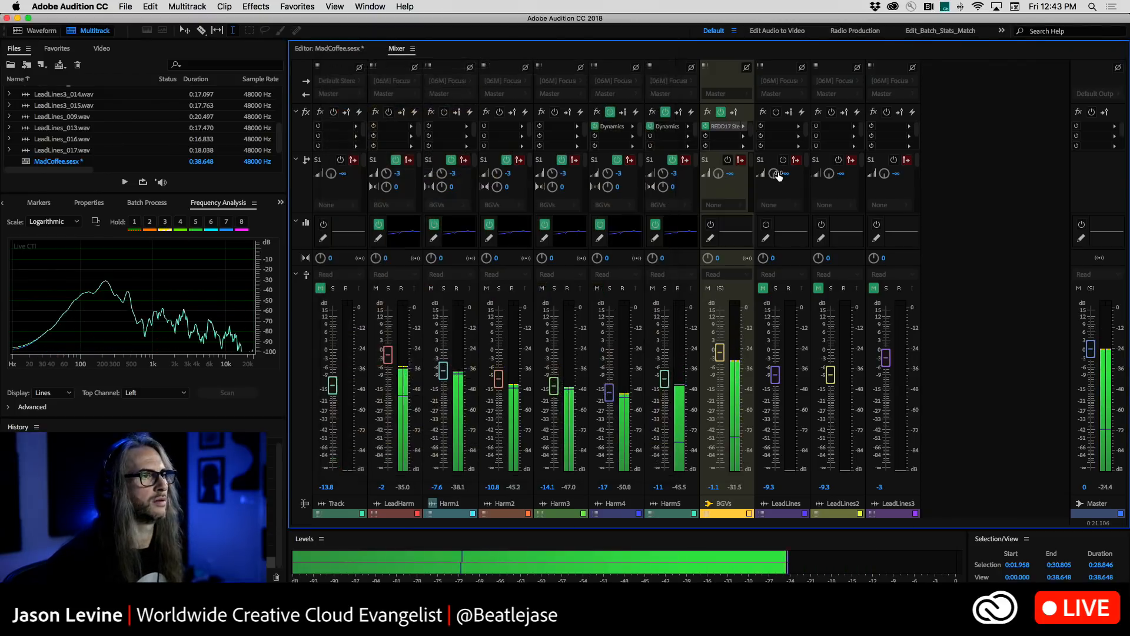
Add an Analog Delay in the BGVs bus's second effect slot with Feedback 33%, Trash 28% and Spread 56%
{"action": "left_click", "coordinate": [743, 136]}
{"action": "mouse_move", "coordinate": [816, 187]}
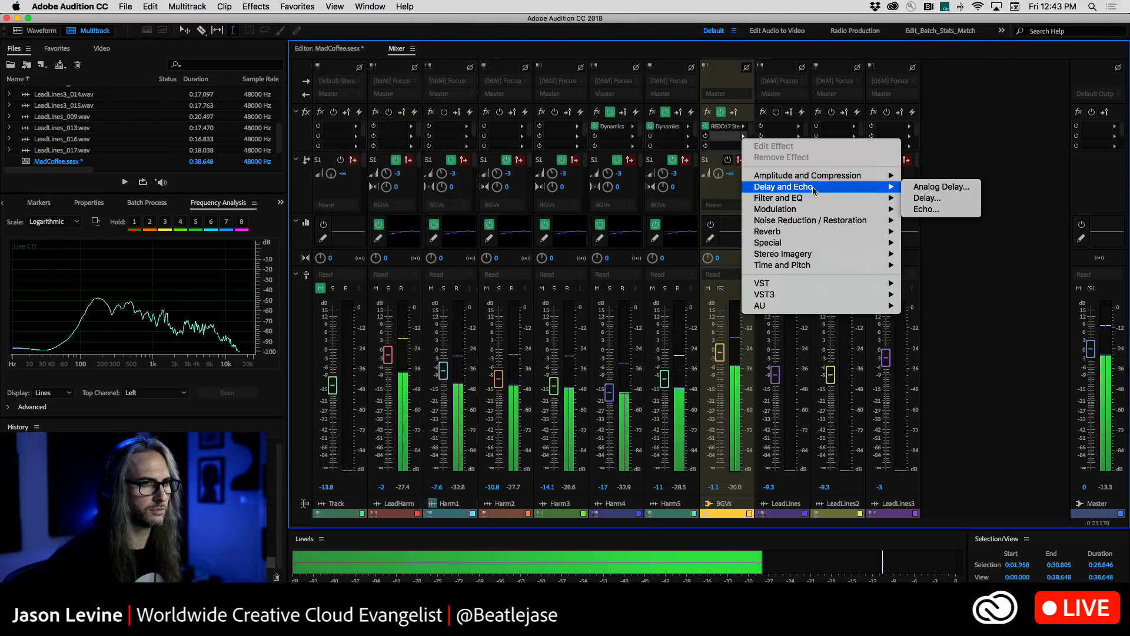
{"action": "left_click", "coordinate": [930, 185]}
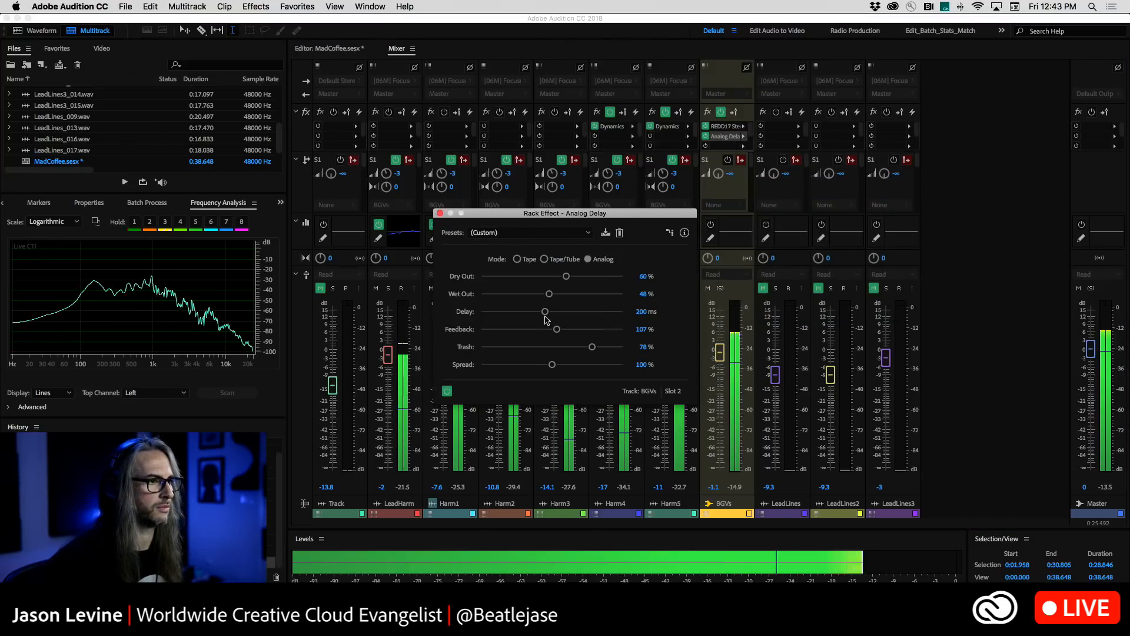
{"action": "key", "text": "space"}
{"action": "left_click_drag", "start_coordinate": [558, 332], "coordinate": [509, 333]}
{"action": "left_click_drag", "start_coordinate": [589, 351], "coordinate": [549, 365]}
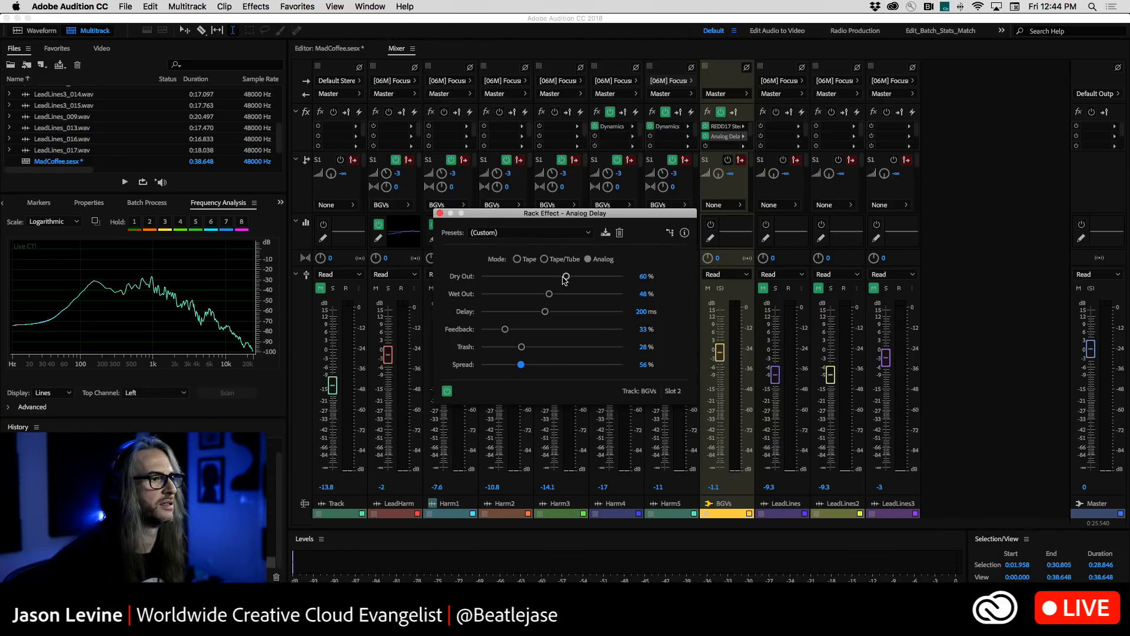
Set the Analog Delay's delay time to 224 ms by ear while the selection plays
{"action": "key", "text": "space"}
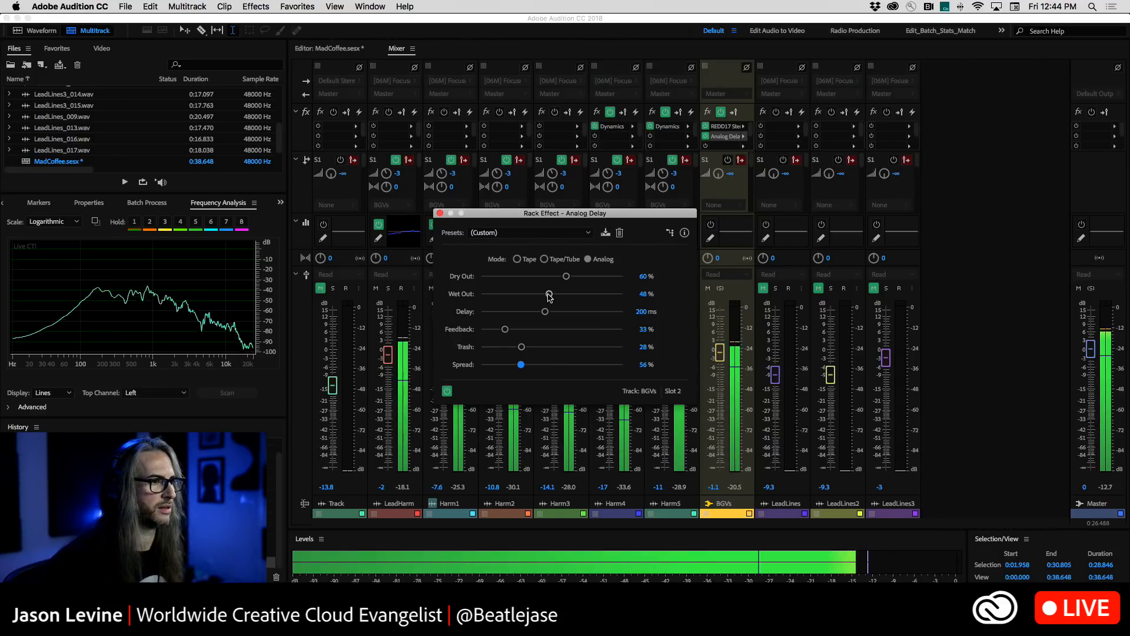
{"action": "left_click_drag", "start_coordinate": [545, 311], "coordinate": [547, 315]}
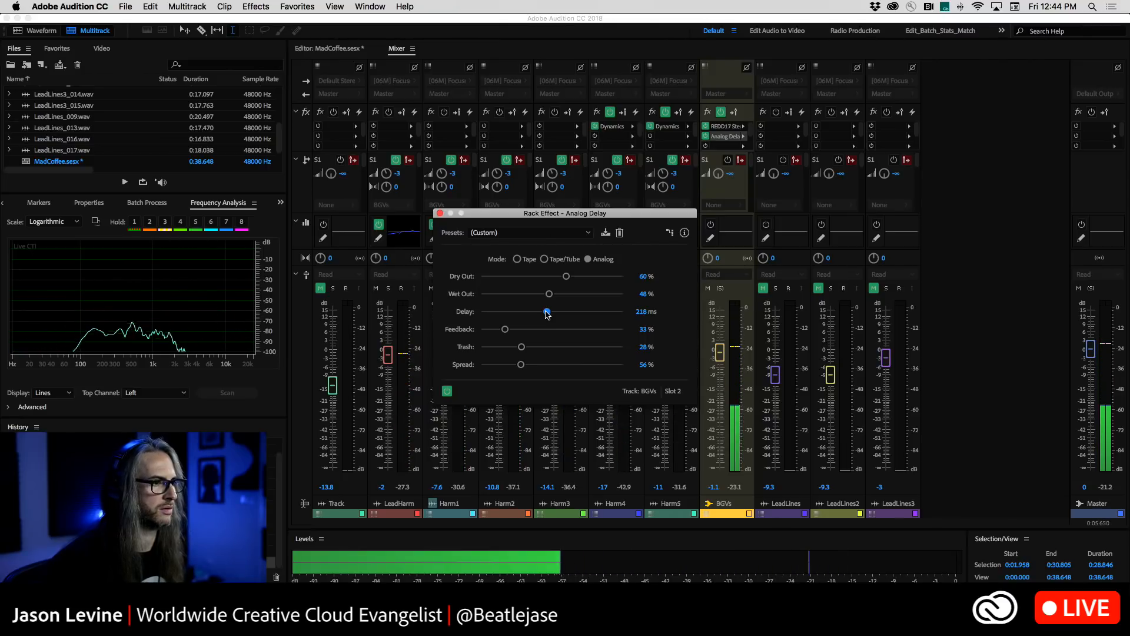
{"action": "left_click_drag", "start_coordinate": [547, 314], "coordinate": [548, 315]}
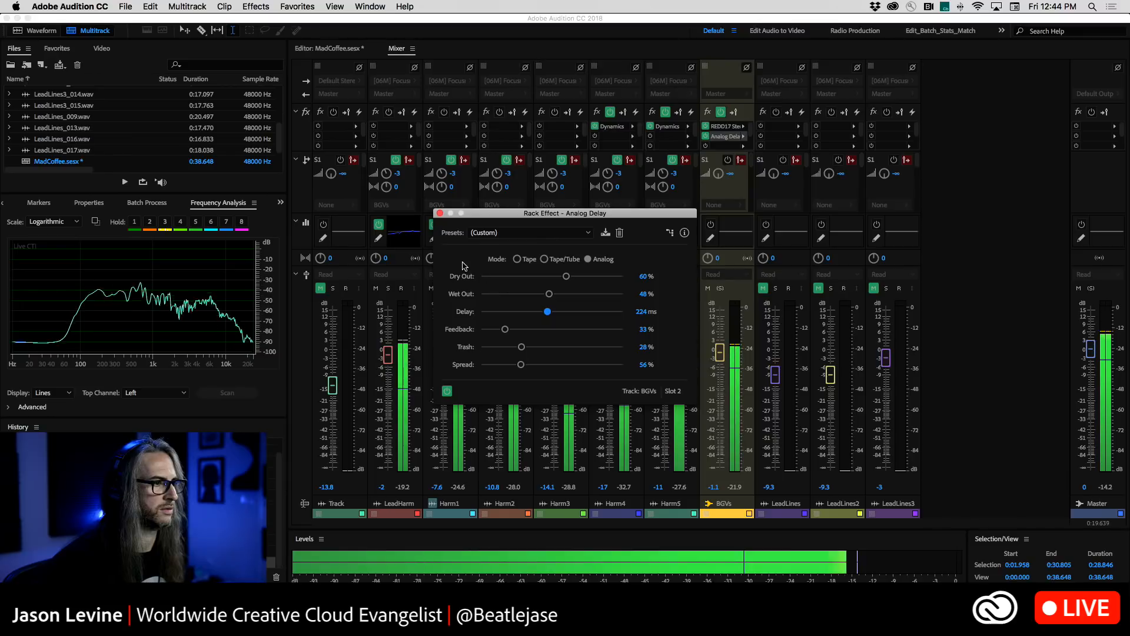
Set the Analog Delay's Feedback to 23%, Trash to 25% and Spread to 15%, and close the effect
{"action": "left_click_drag", "start_coordinate": [522, 346], "coordinate": [492, 367]}
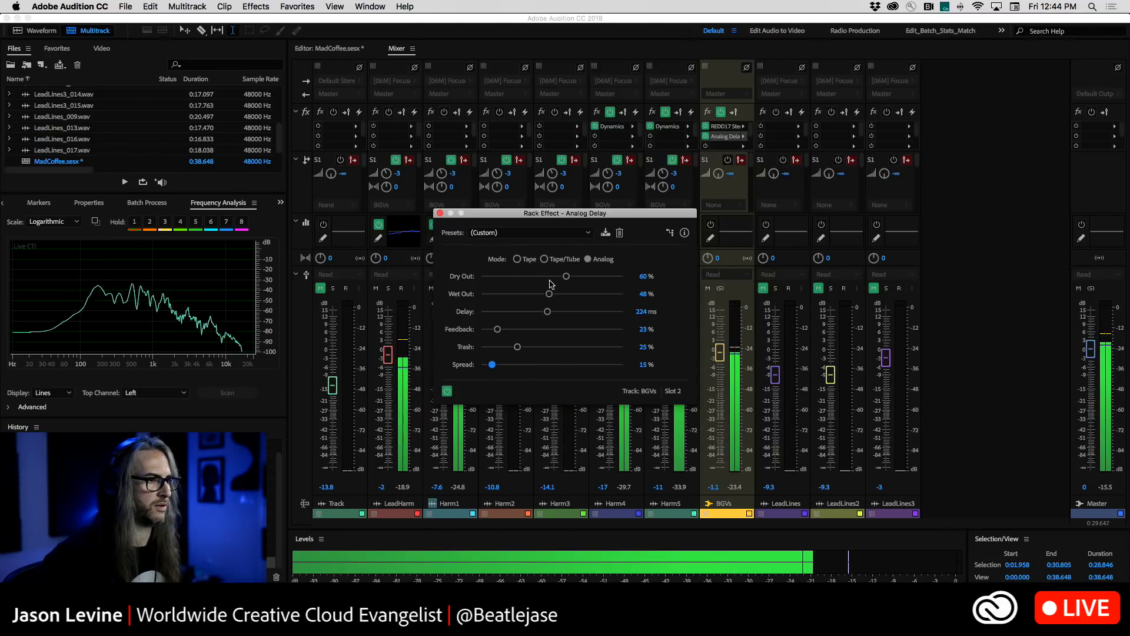
{"action": "left_click", "coordinate": [440, 214]}
Clear the time selection in the multitrack session and pan the BGVs bus to R24.9 in the mixer
{"action": "left_click", "coordinate": [348, 51]}
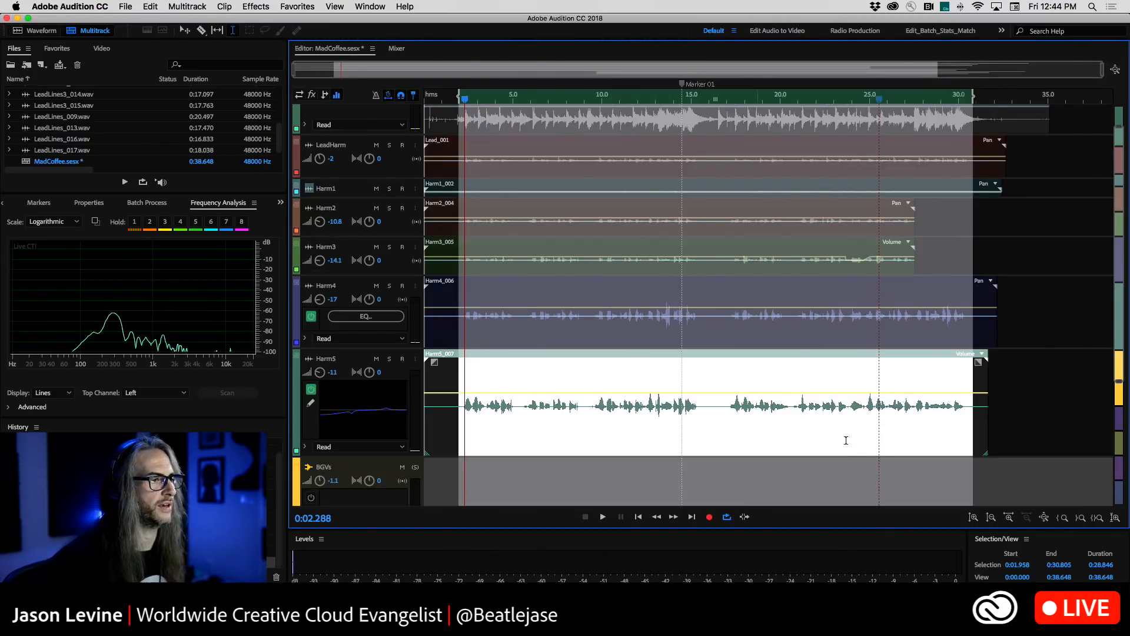
{"action": "left_click_drag", "start_coordinate": [1119, 127], "coordinate": [1114, 66]}
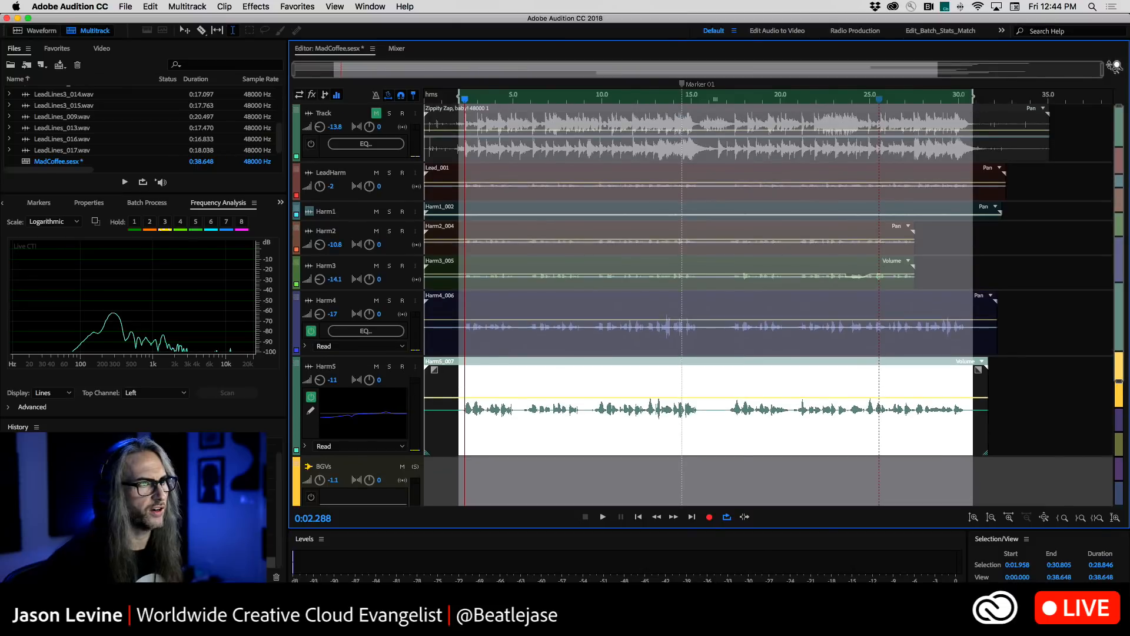
{"action": "key", "text": "g"}
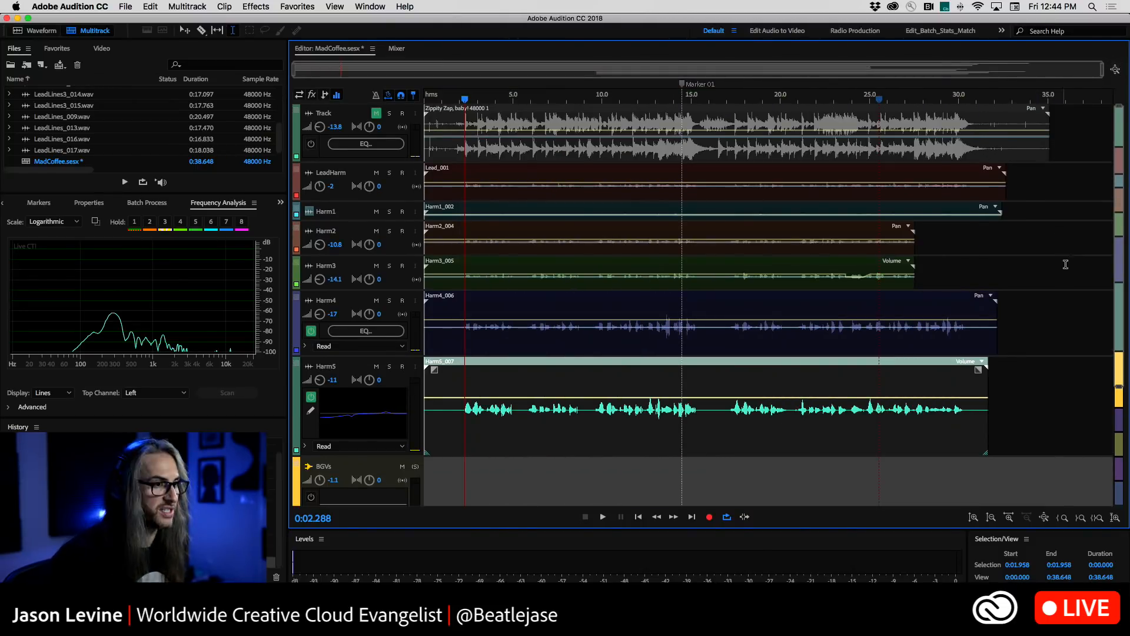
{"action": "left_click", "coordinate": [396, 51]}
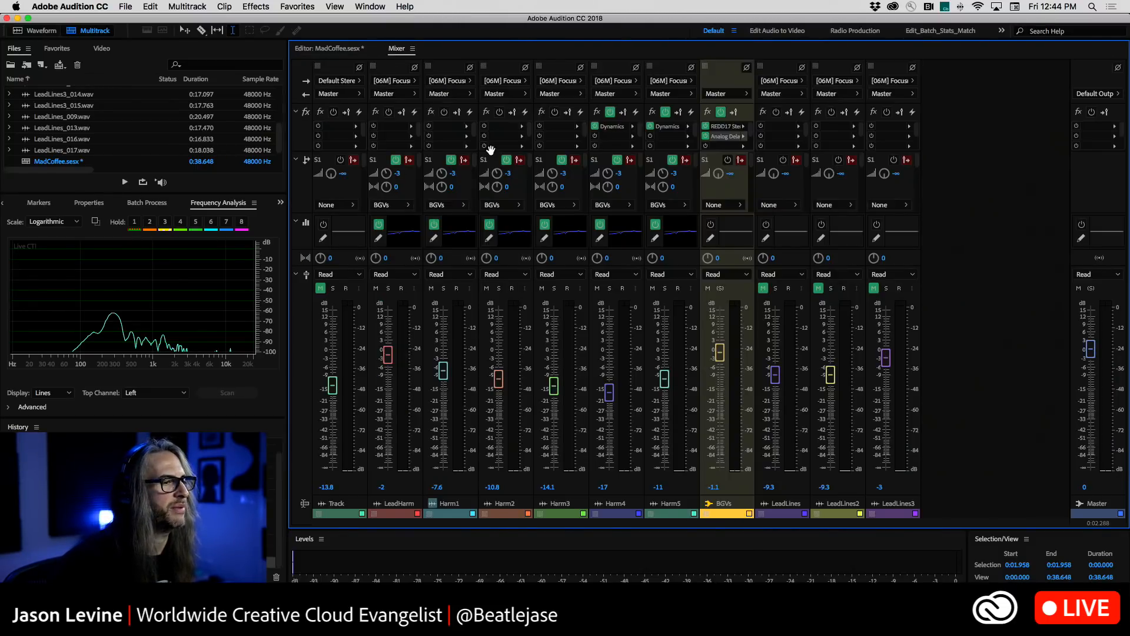
{"action": "left_click_drag", "start_coordinate": [711, 263], "coordinate": [732, 227]}
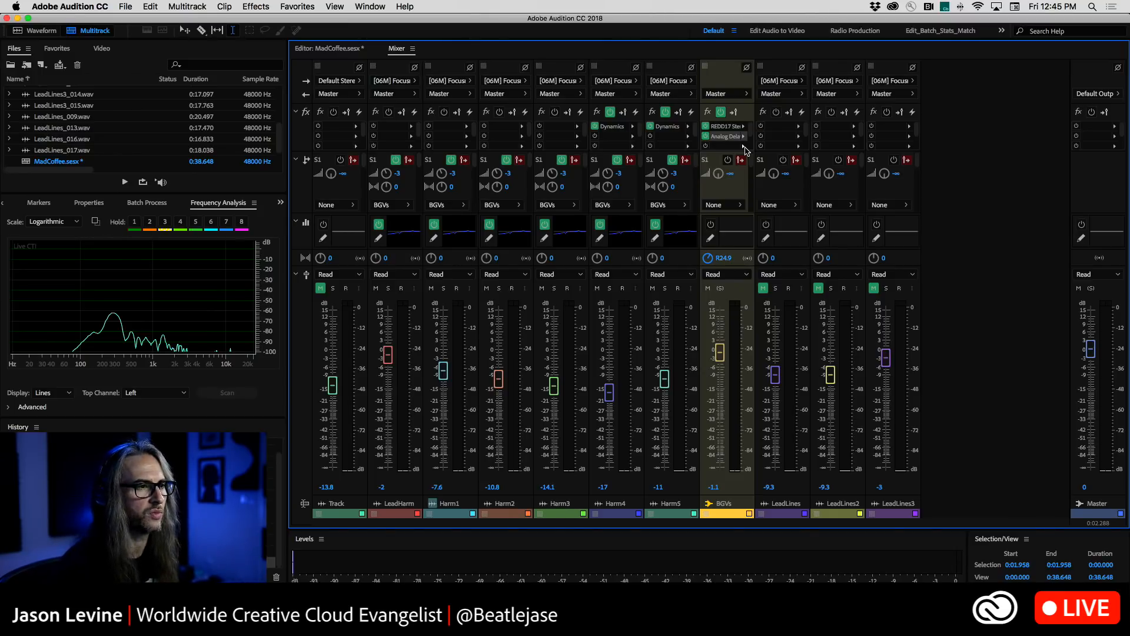
Insert Softube's AU Valley People Dyna-mite in the BGVs bus's third effect slot, view its controls and close it
{"action": "left_click", "coordinate": [744, 146]}
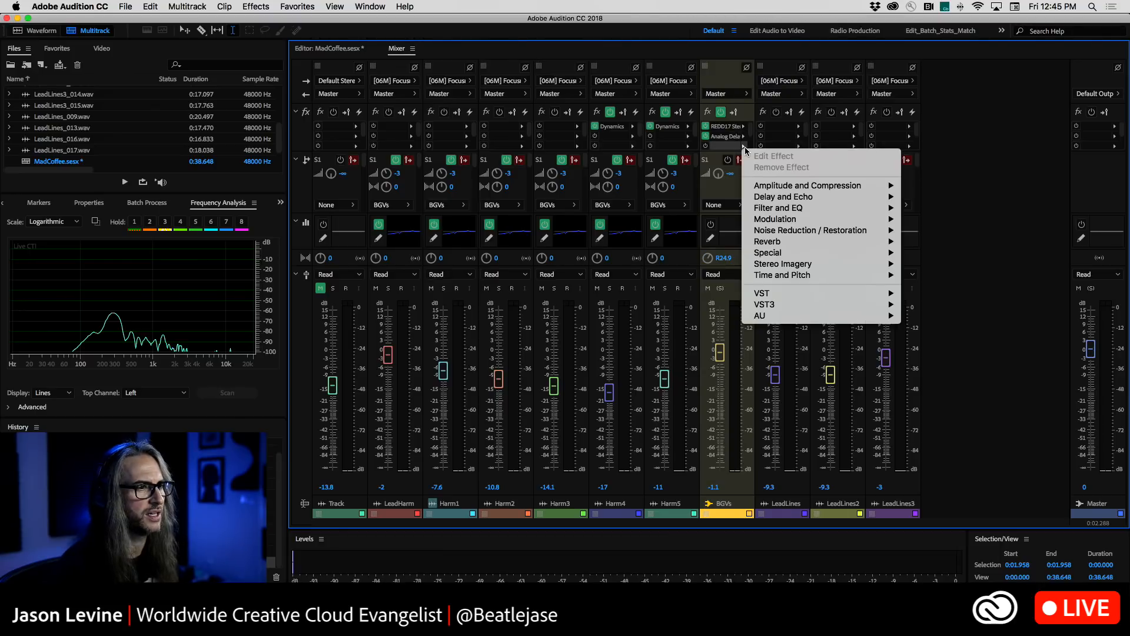
{"action": "mouse_move", "coordinate": [781, 317]}
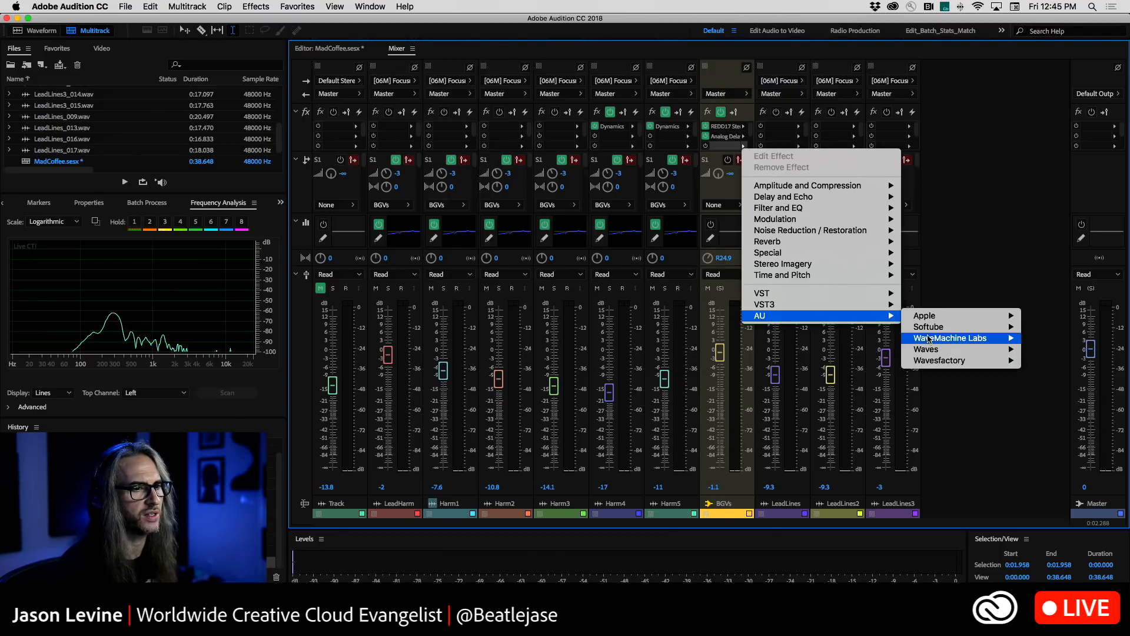
{"action": "mouse_move", "coordinate": [957, 362]}
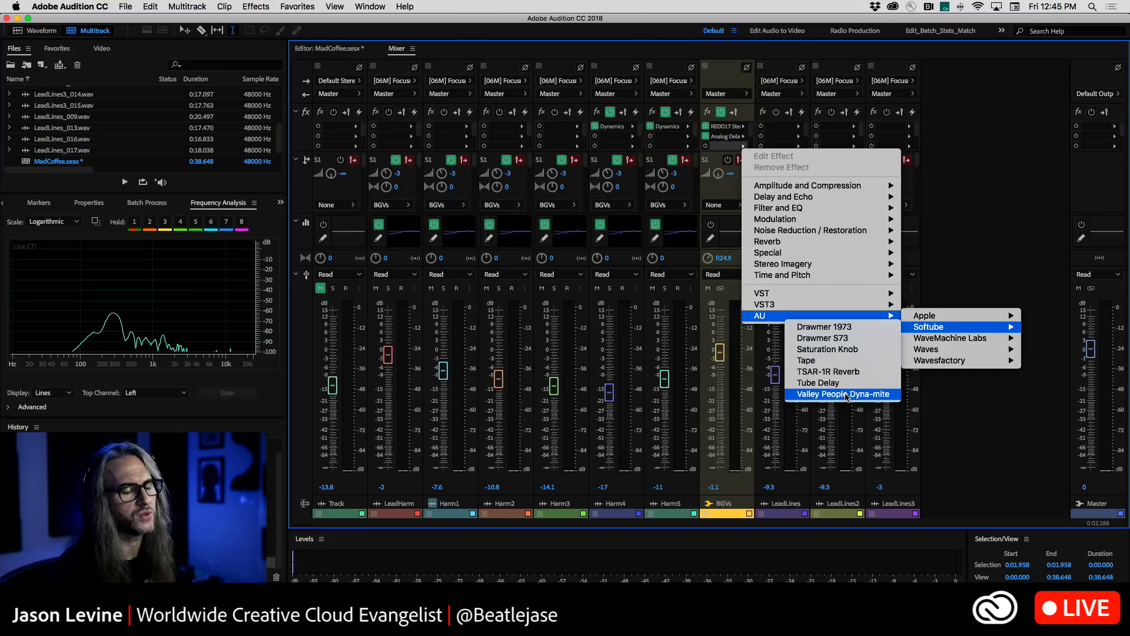
{"action": "left_click", "coordinate": [846, 394]}
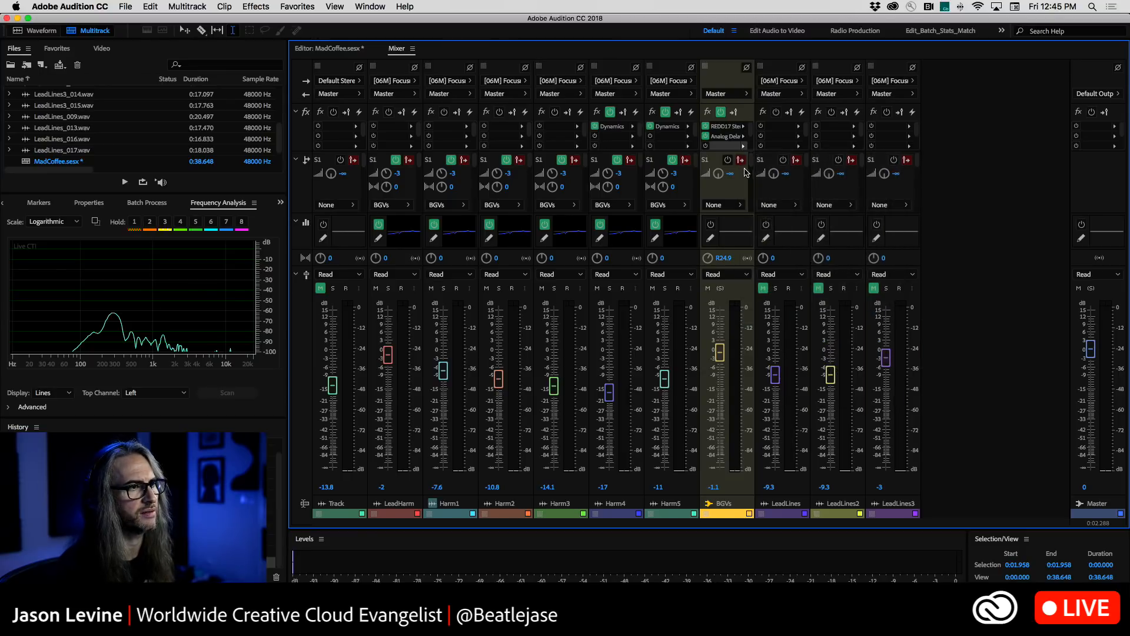
{"action": "left_click_drag", "start_coordinate": [574, 206], "coordinate": [693, 109]}
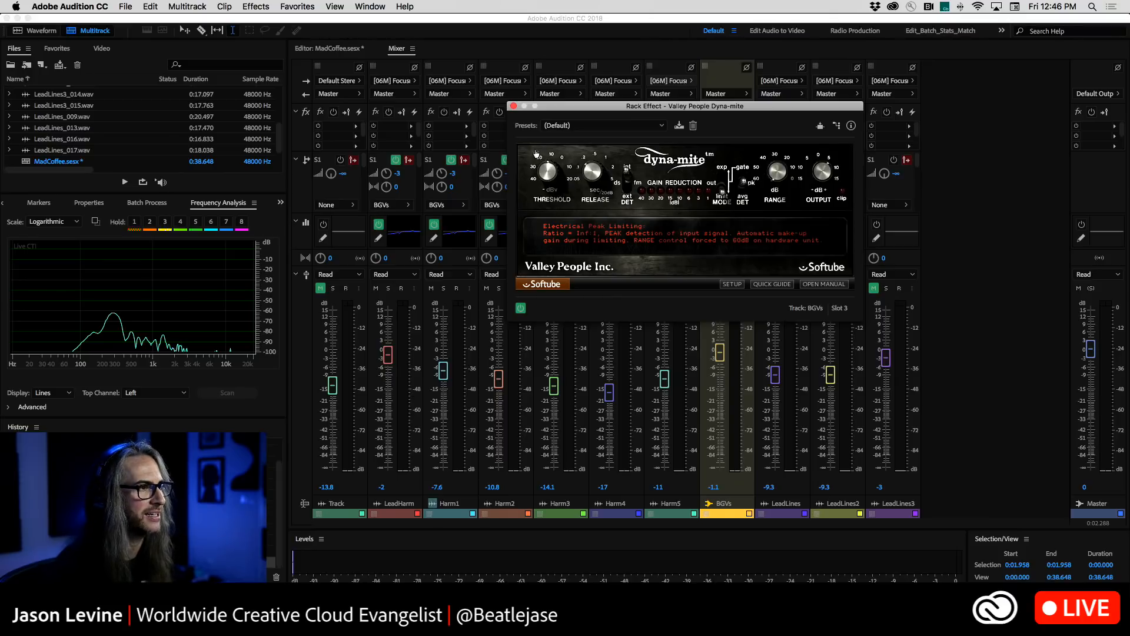
{"action": "left_click", "coordinate": [514, 107]}
Replace the Dyna-mite in the BGVs bus's third slot with the Waves dbx-160 (s), view it and close it
{"action": "left_click", "coordinate": [744, 146]}
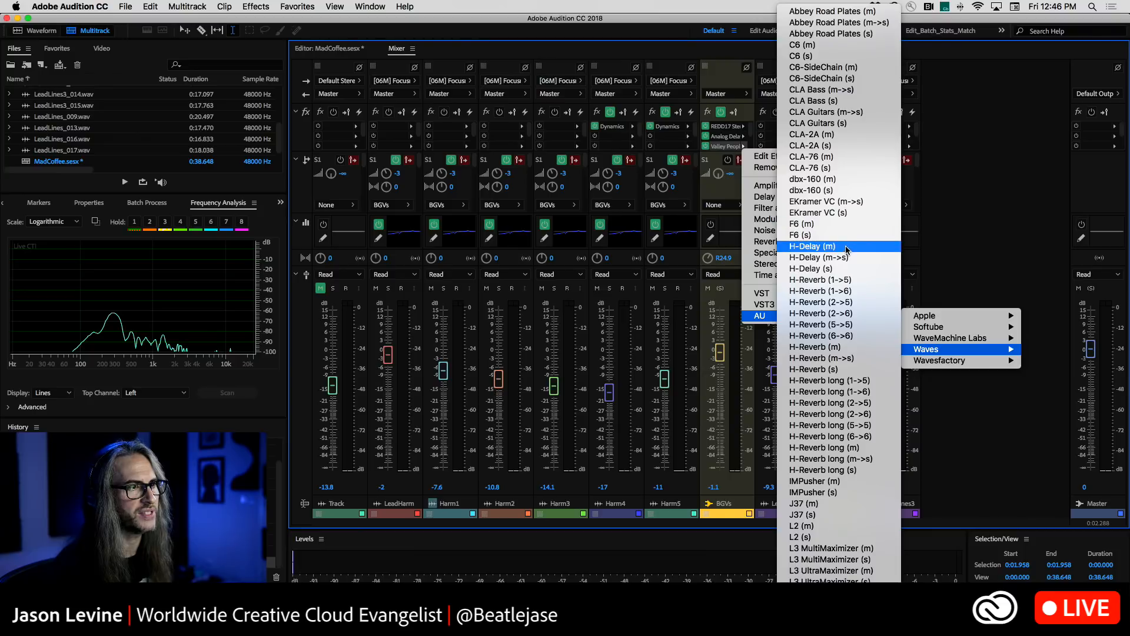
{"action": "left_click", "coordinate": [844, 192]}
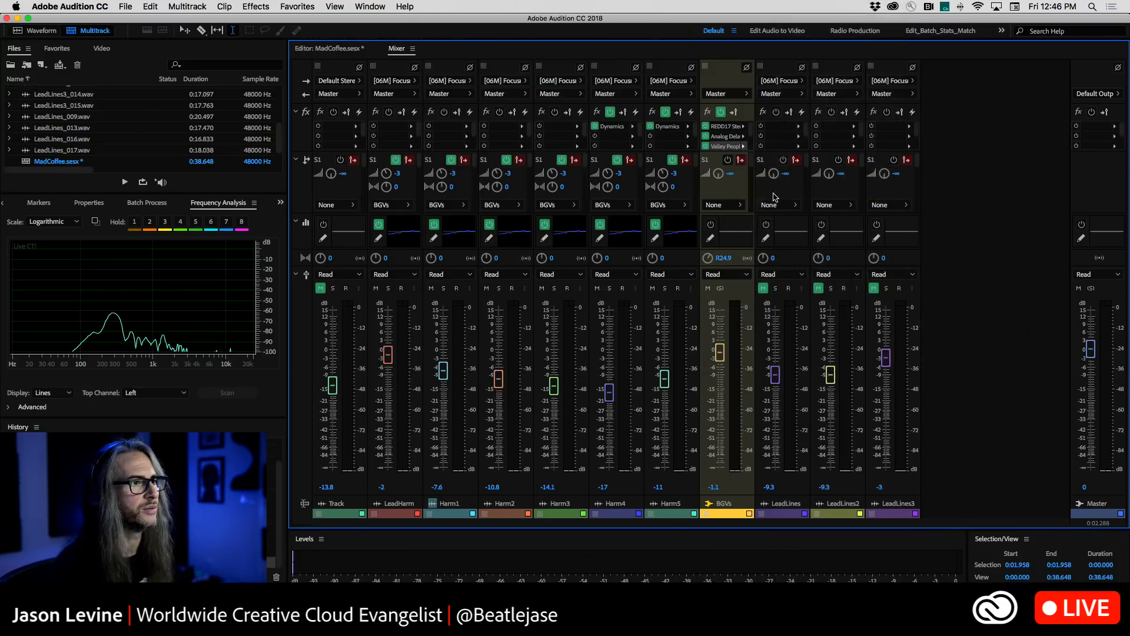
{"action": "left_click_drag", "start_coordinate": [535, 110], "coordinate": [674, 79]}
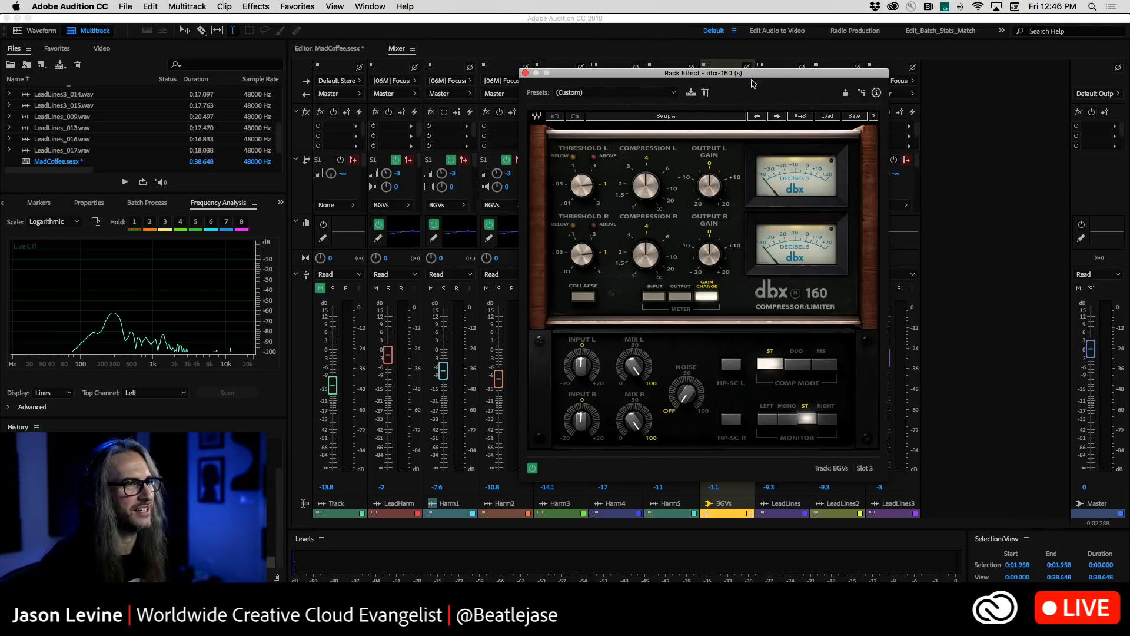
{"action": "left_click", "coordinate": [525, 73]}
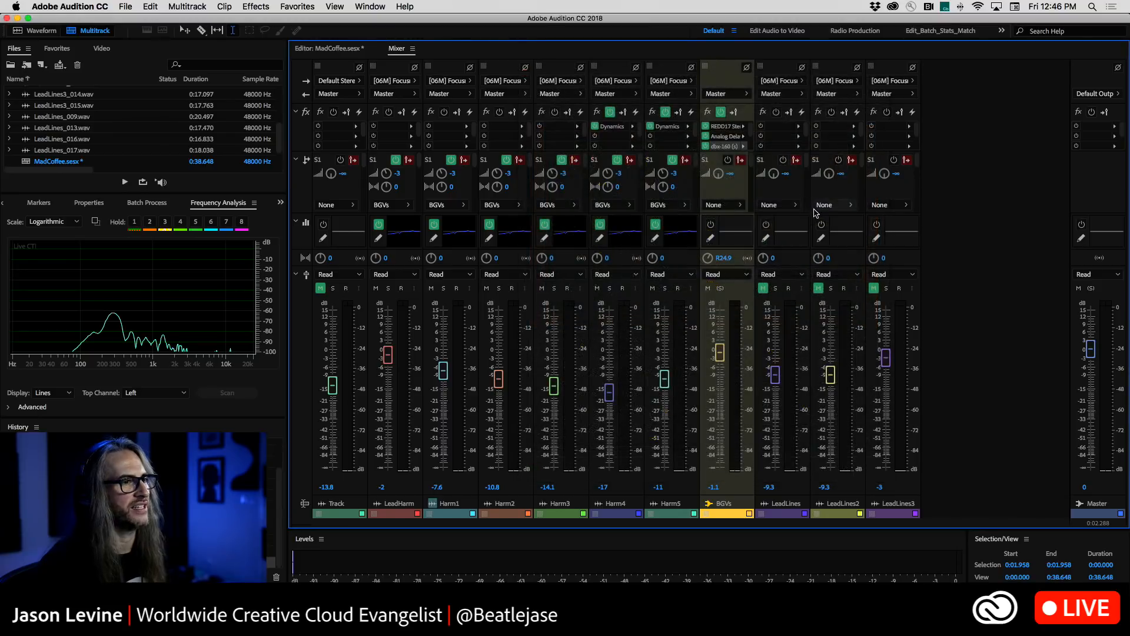
Replace the dbx-160 in the BGVs bus's third effect slot with the Waves CLA-76 (s) compressor
{"action": "left_click", "coordinate": [744, 147]}
{"action": "mouse_move", "coordinate": [845, 318]}
{"action": "mouse_move", "coordinate": [959, 351]}
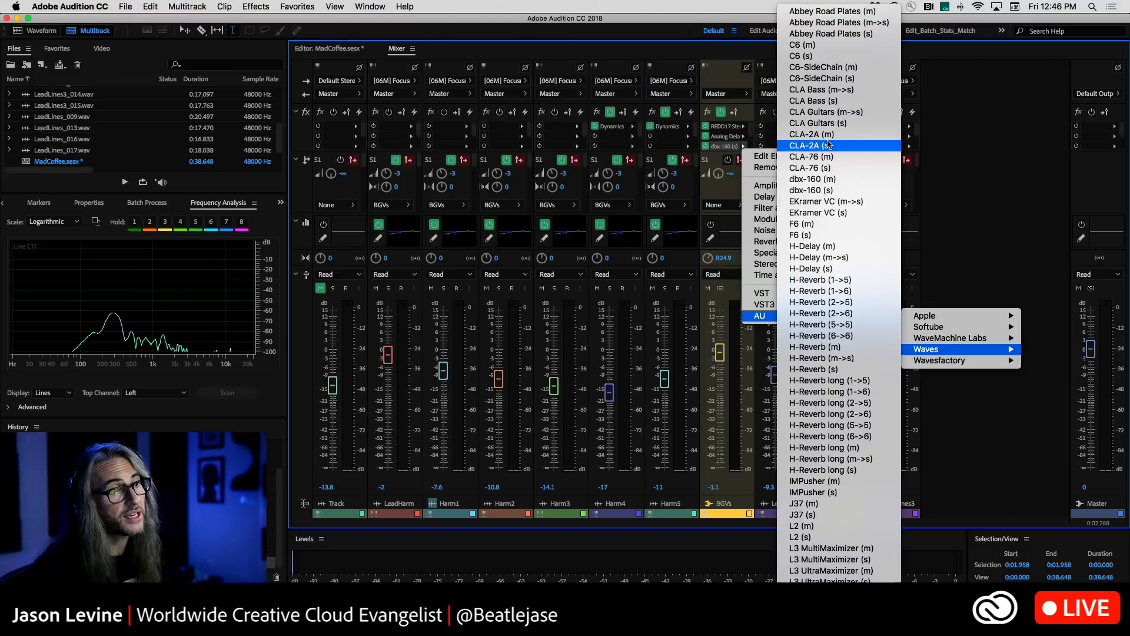
{"action": "left_click", "coordinate": [849, 169]}
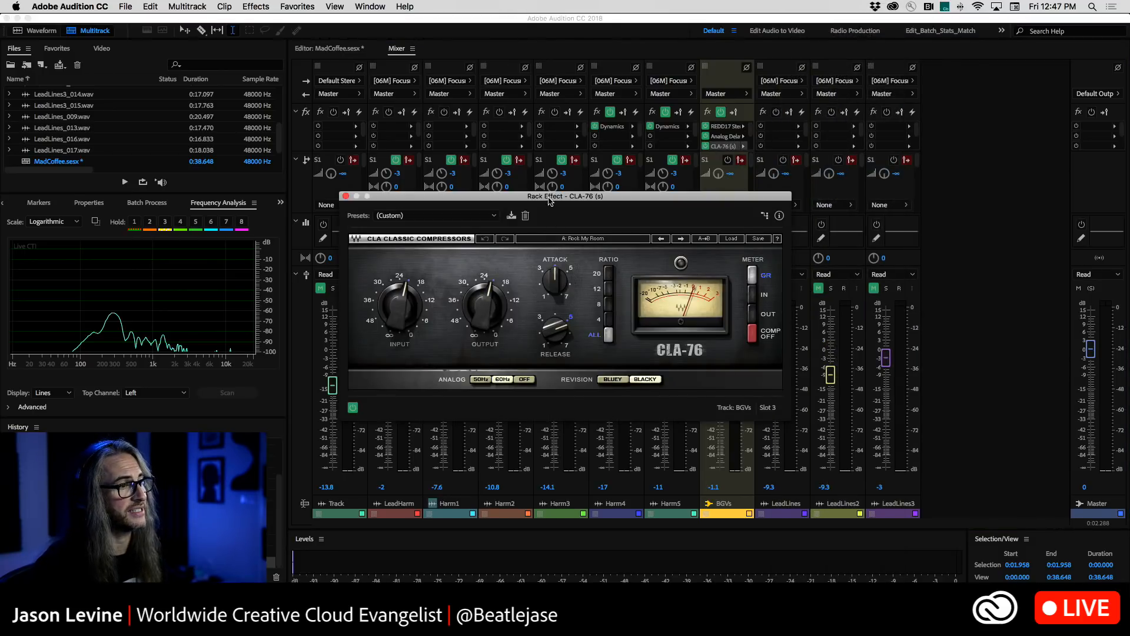
{"action": "left_click_drag", "start_coordinate": [549, 201], "coordinate": [698, 108]}
Compare the CLA-76's Bluey and Blacky revisions, close the effect and remove it from the BGVs bus
{"action": "left_click", "coordinate": [760, 287]}
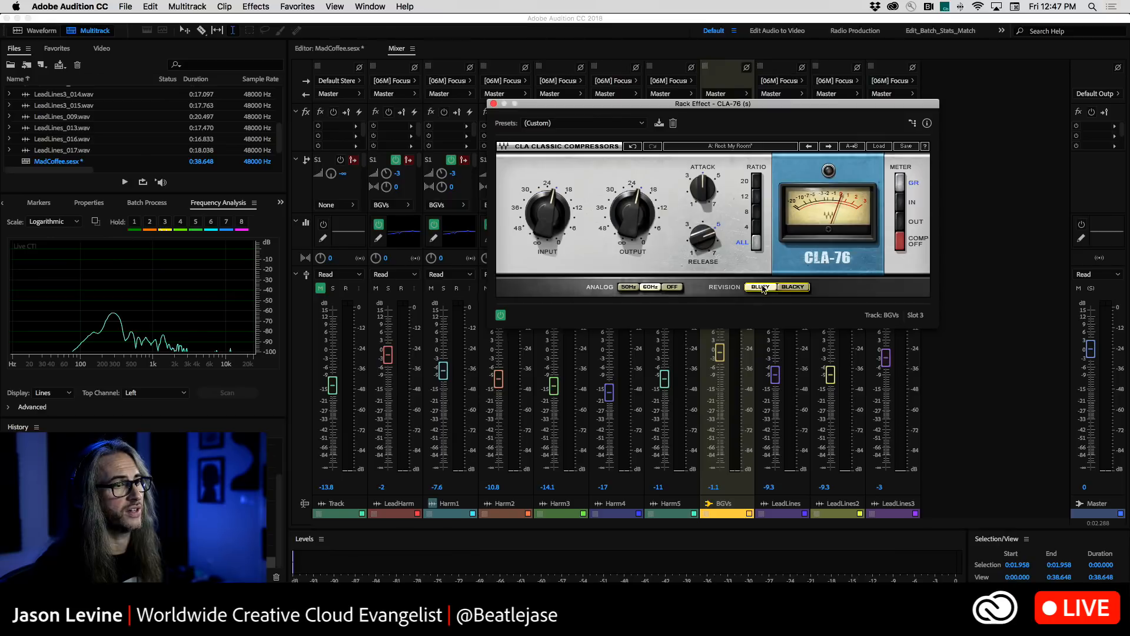
{"action": "left_click", "coordinate": [796, 287]}
{"action": "left_click", "coordinate": [760, 287]}
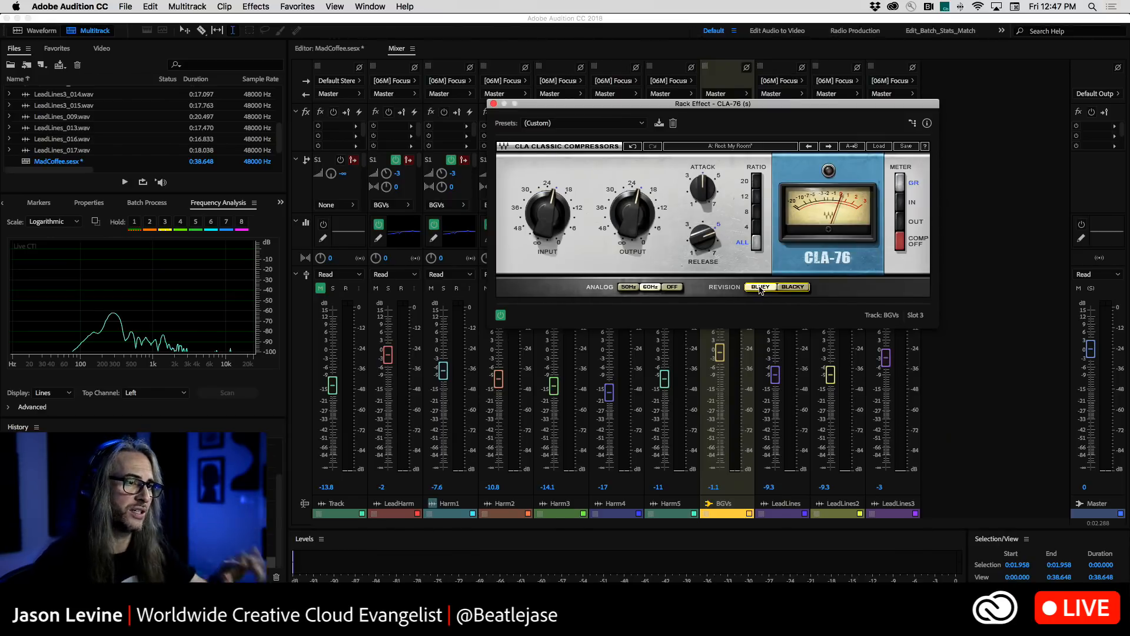
{"action": "left_click", "coordinate": [789, 288]}
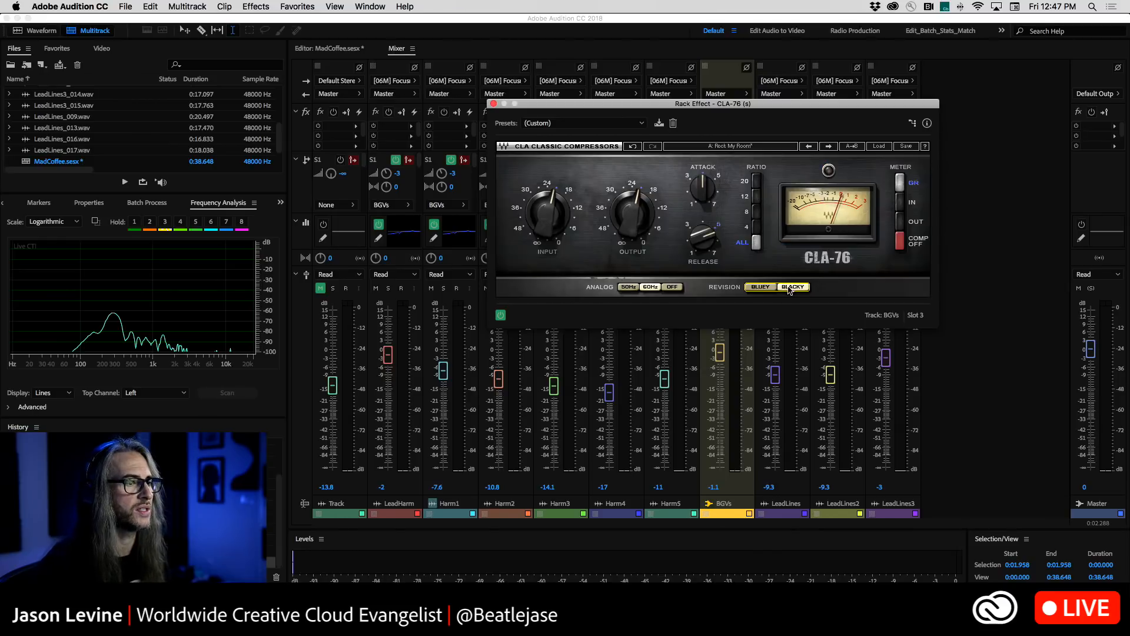
{"action": "left_click", "coordinate": [749, 288]}
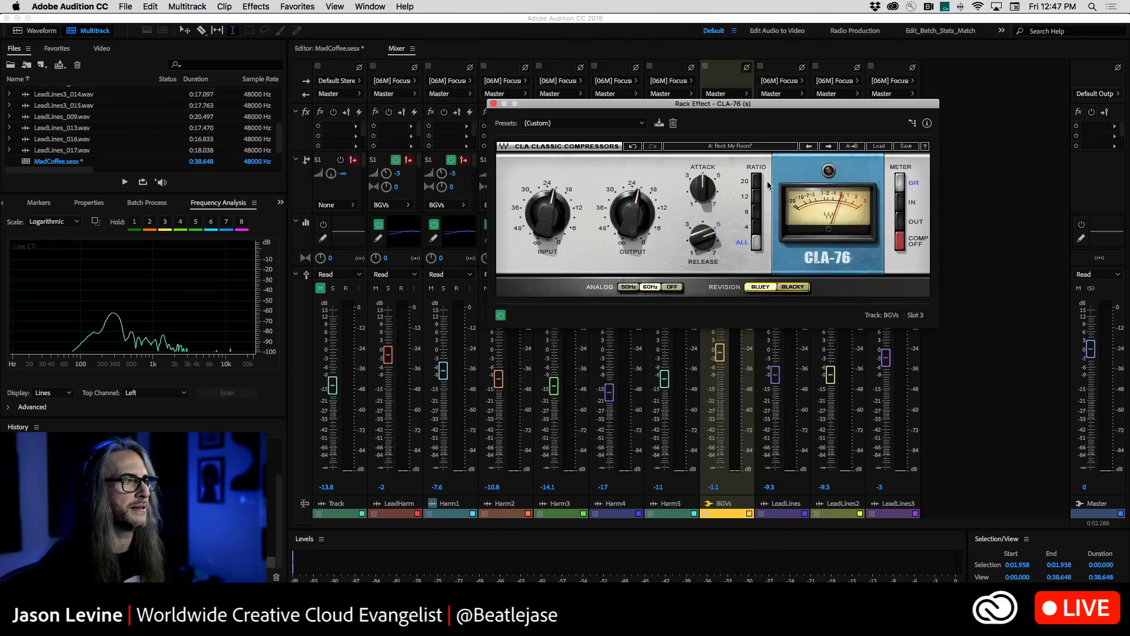
{"action": "left_click", "coordinate": [493, 105]}
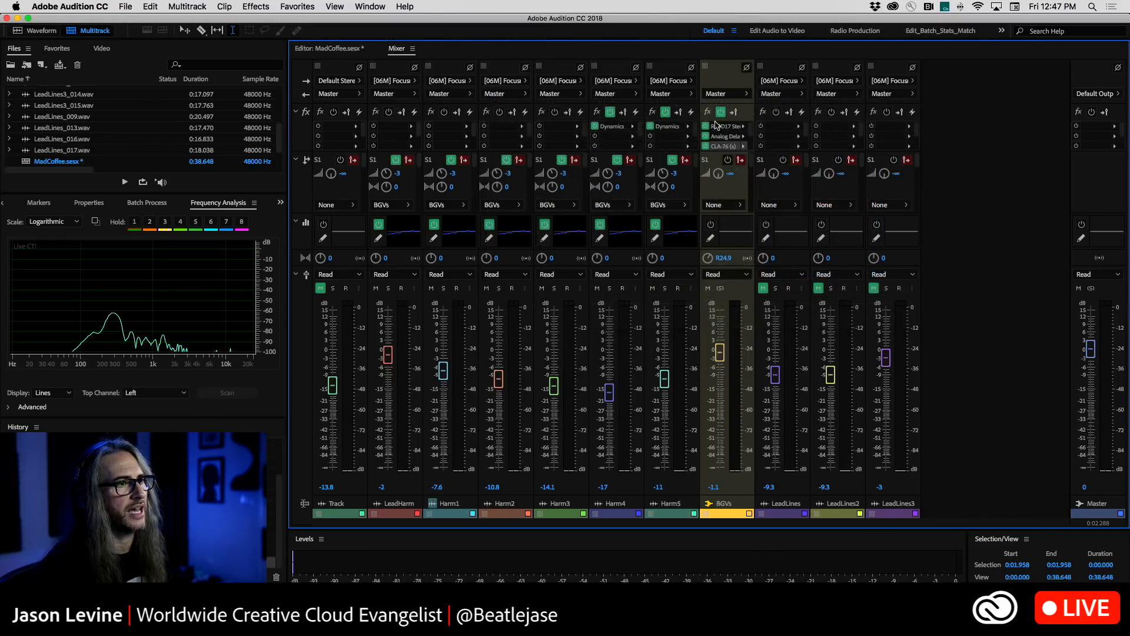
{"action": "left_click", "coordinate": [744, 146]}
{"action": "left_click", "coordinate": [812, 167]}
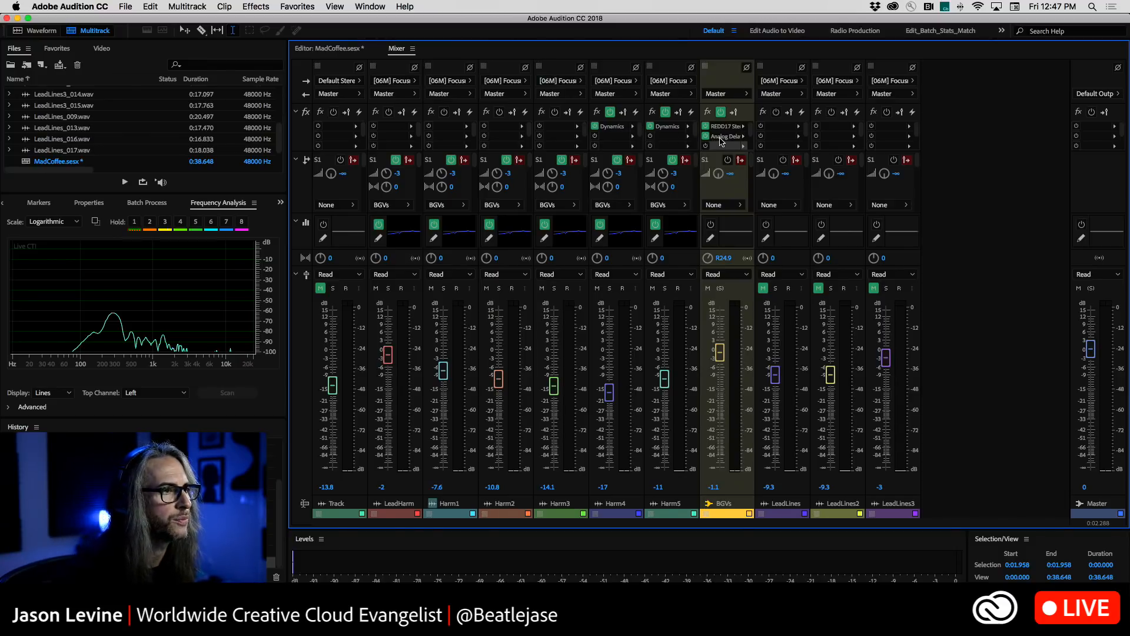
Move the Analog Delay to the BGVs bus's third effect slot and bypass it
{"action": "left_click_drag", "start_coordinate": [721, 139], "coordinate": [721, 147]}
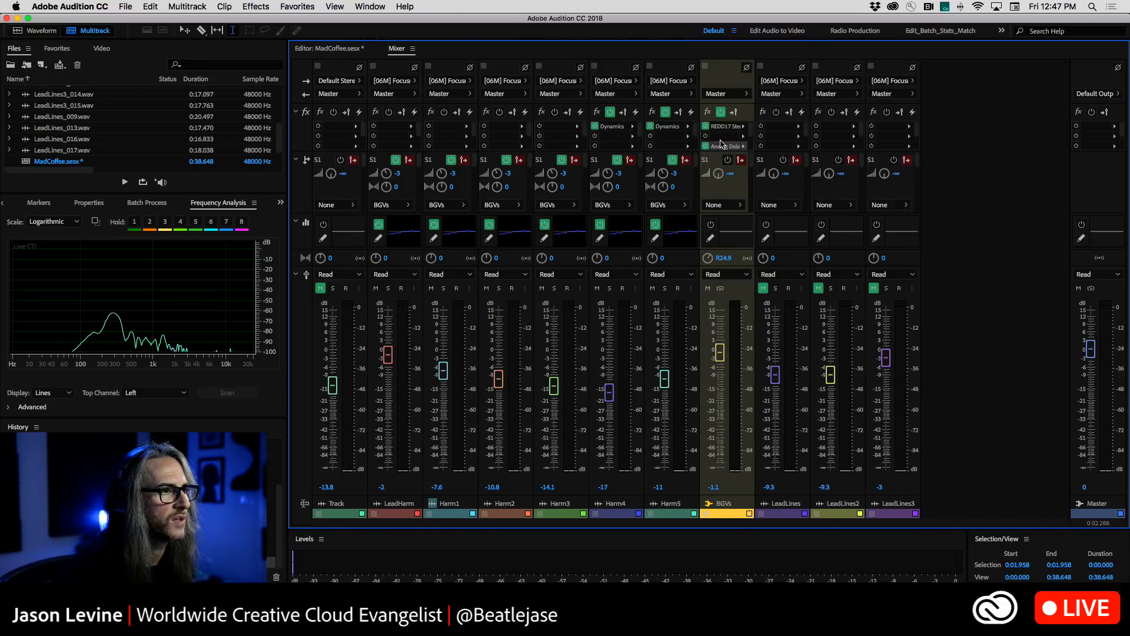
{"action": "left_click", "coordinate": [743, 136]}
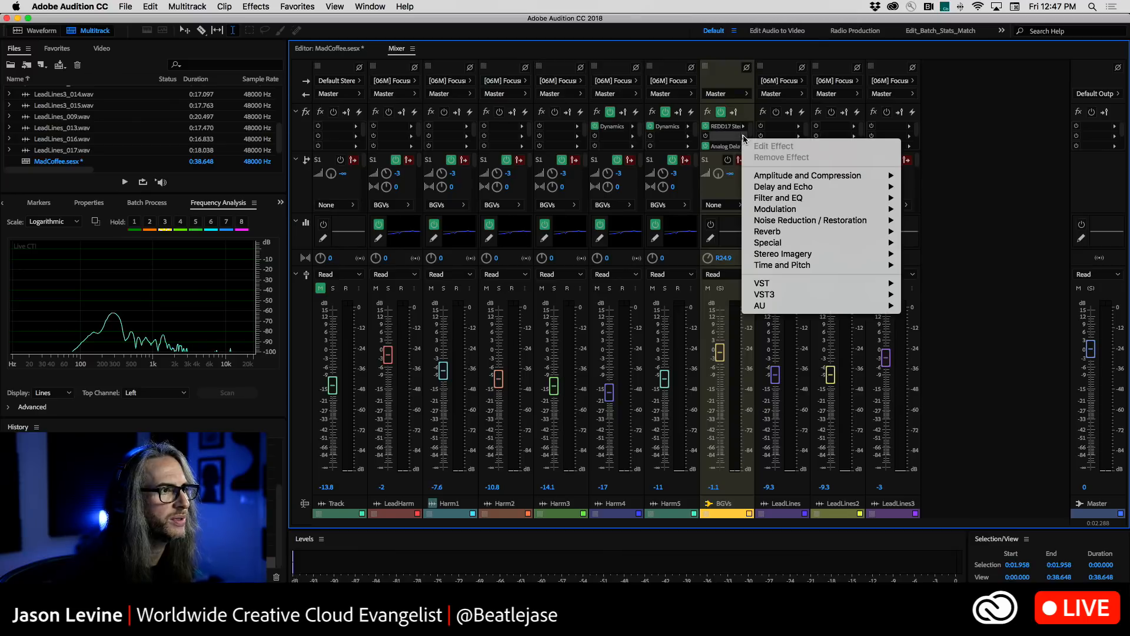
{"action": "left_click", "coordinate": [706, 146]}
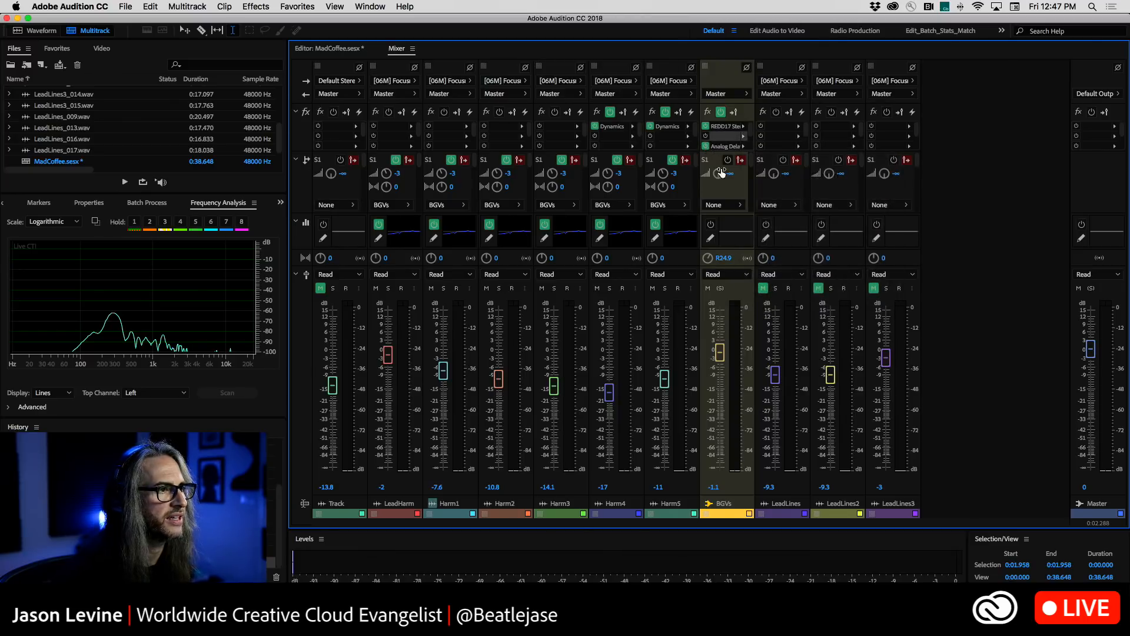
Insert the Waves VST3 PuigChild 670 Stereo compressor in the BGVs bus's second effect slot
{"action": "left_click", "coordinate": [743, 136]}
{"action": "mouse_move", "coordinate": [826, 296]}
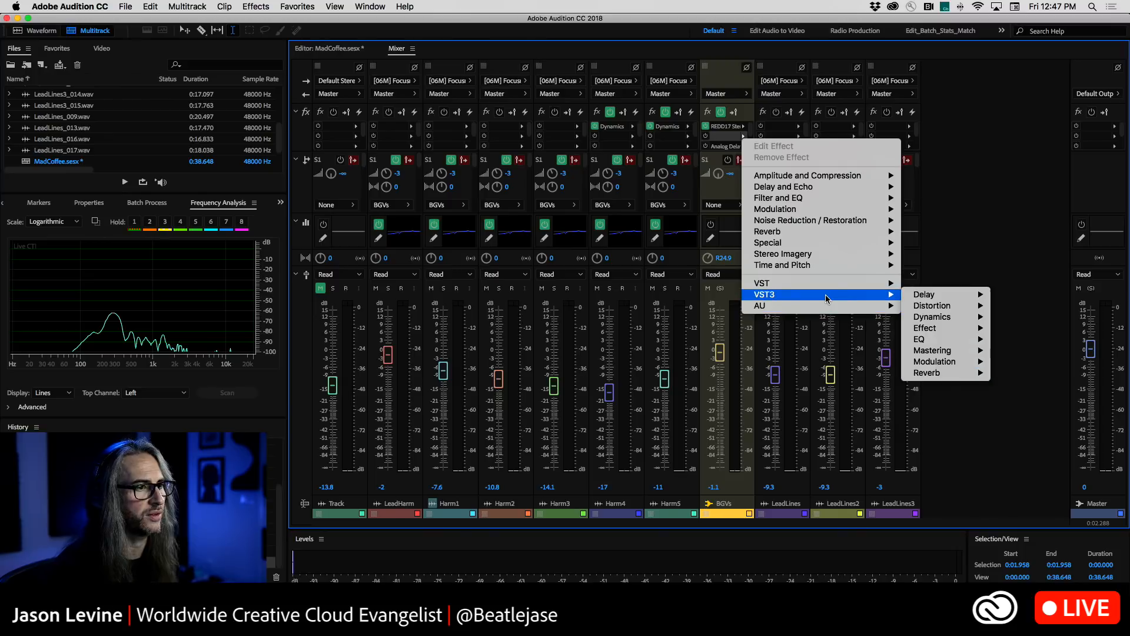
{"action": "mouse_move", "coordinate": [942, 316]}
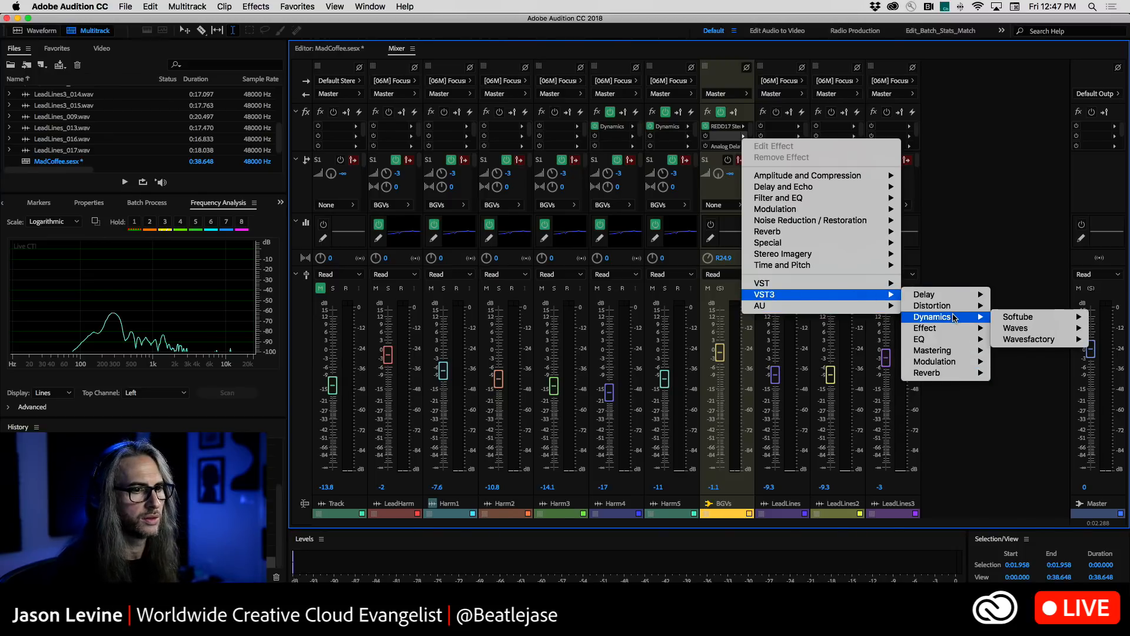
{"action": "mouse_move", "coordinate": [1059, 321]}
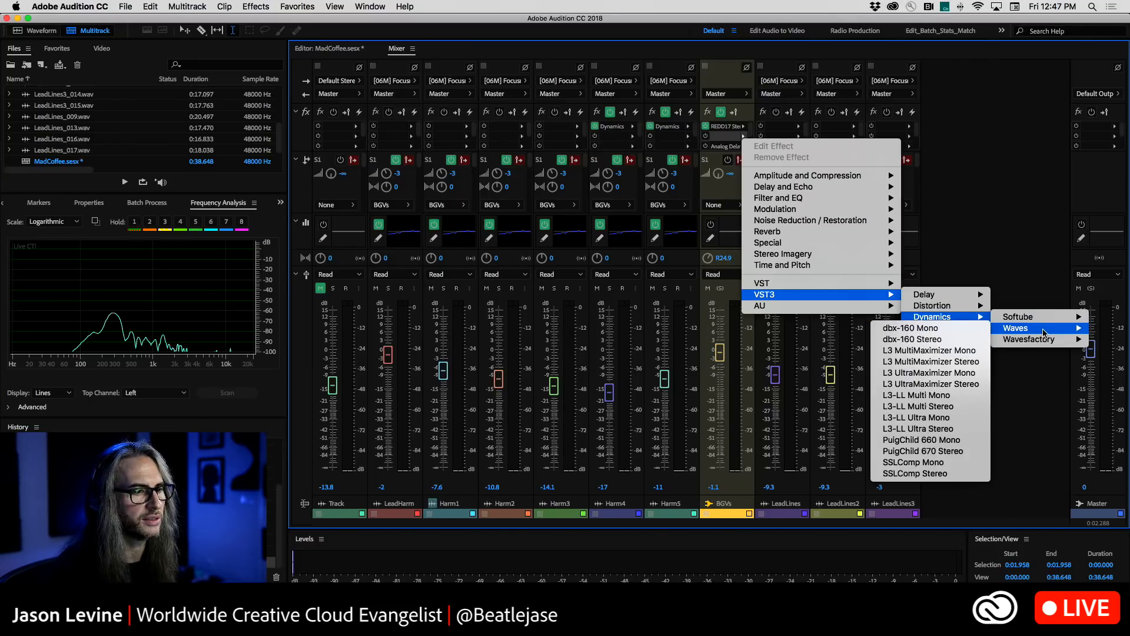
{"action": "left_click", "coordinate": [960, 454]}
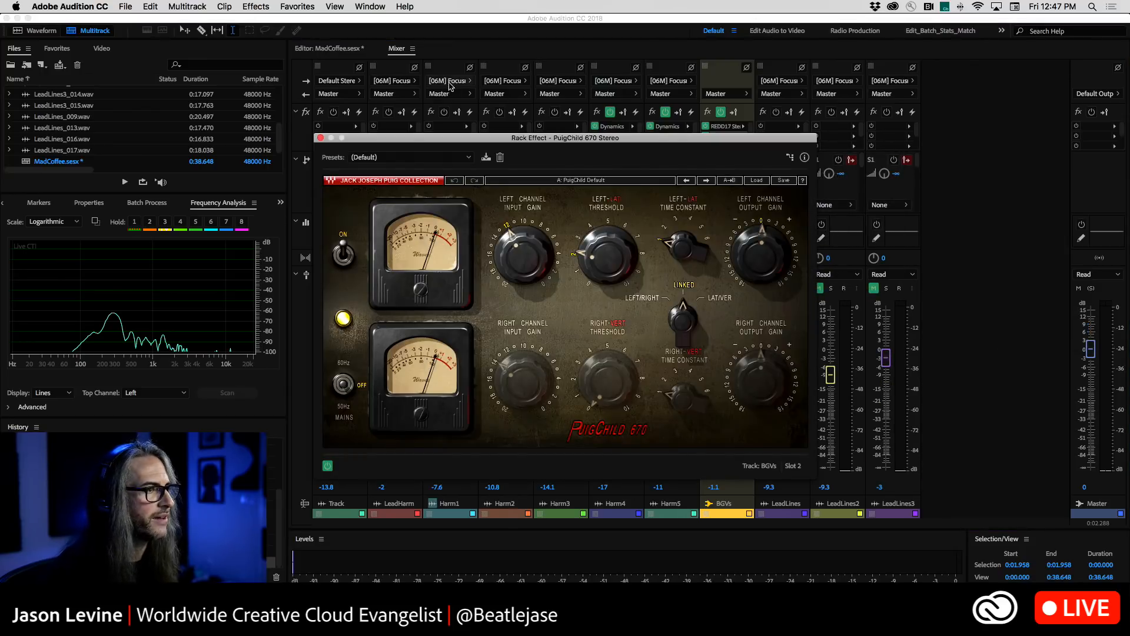
{"action": "left_click_drag", "start_coordinate": [538, 138], "coordinate": [397, 52]}
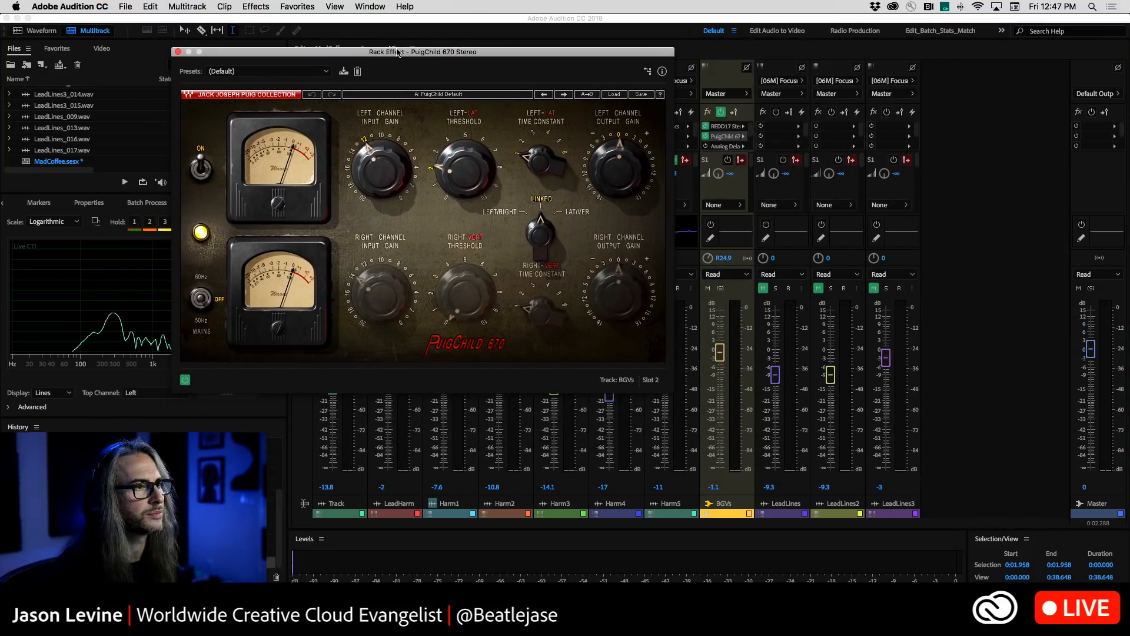
Load the Vocal Attack factory preset in the PuigChild 670 and reposition its window to uncover the mixer
{"action": "left_click", "coordinate": [611, 94]}
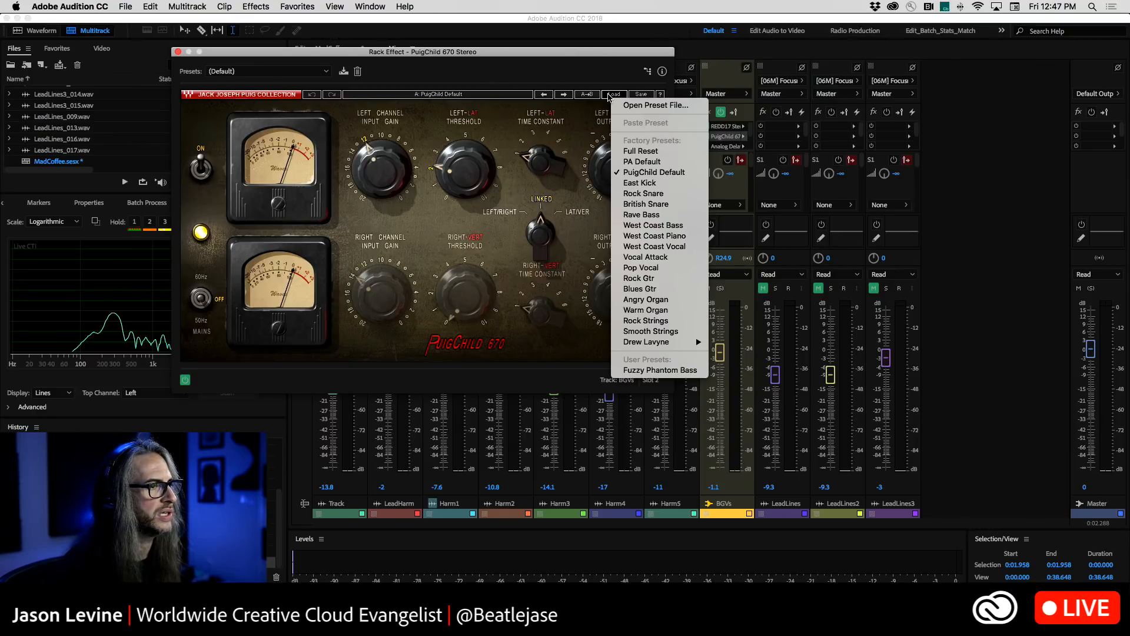
{"action": "mouse_move", "coordinate": [647, 343]}
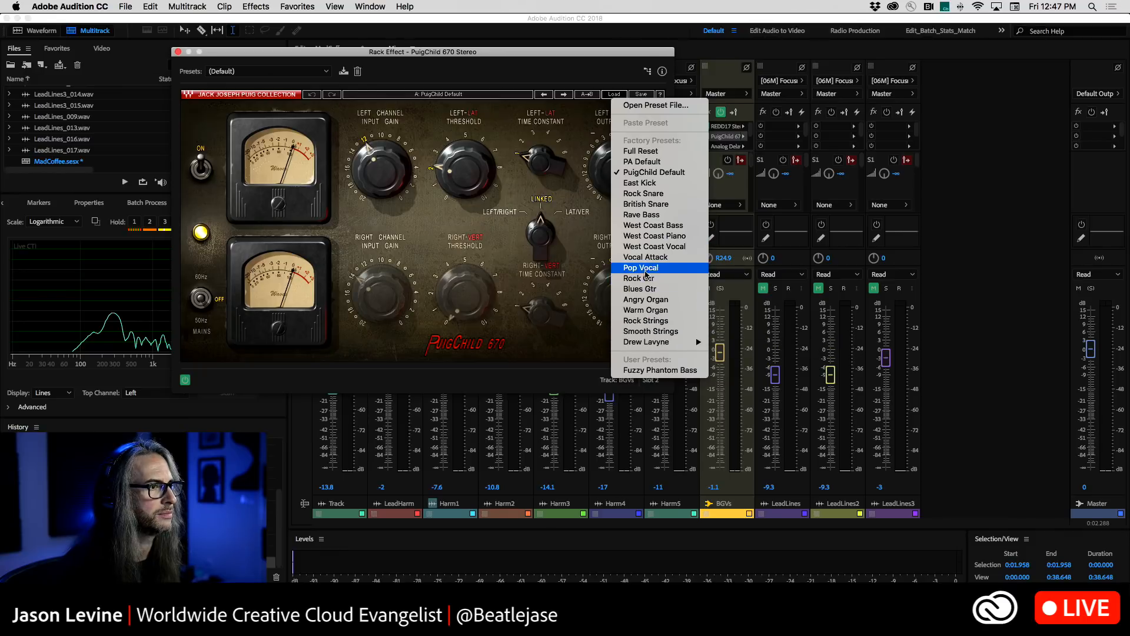
{"action": "left_click", "coordinate": [678, 258]}
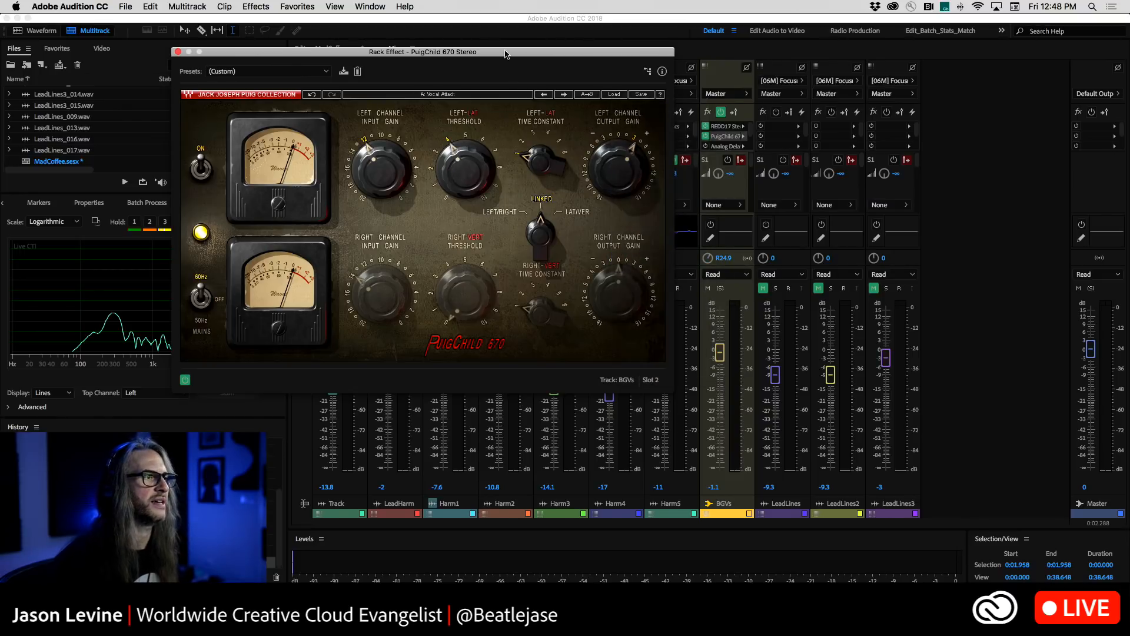
{"action": "left_click_drag", "start_coordinate": [514, 47], "coordinate": [416, 105]}
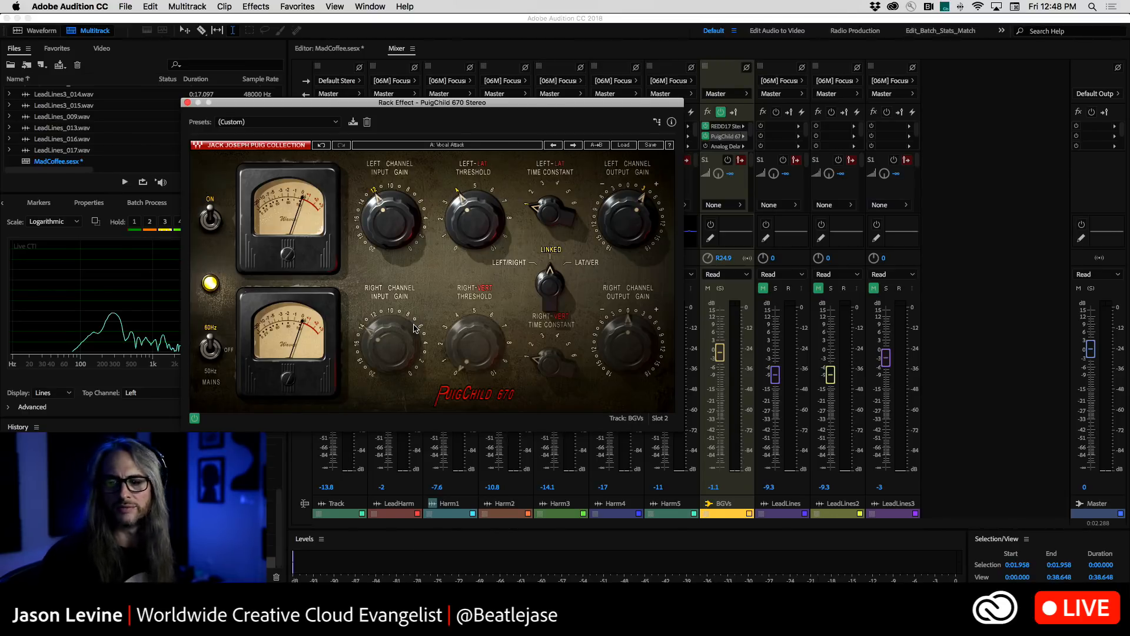
Reopen the BGVs bus's PuigChild 670 effect and play the session to audition the Vocal Attack preset
{"action": "left_click", "coordinate": [188, 104]}
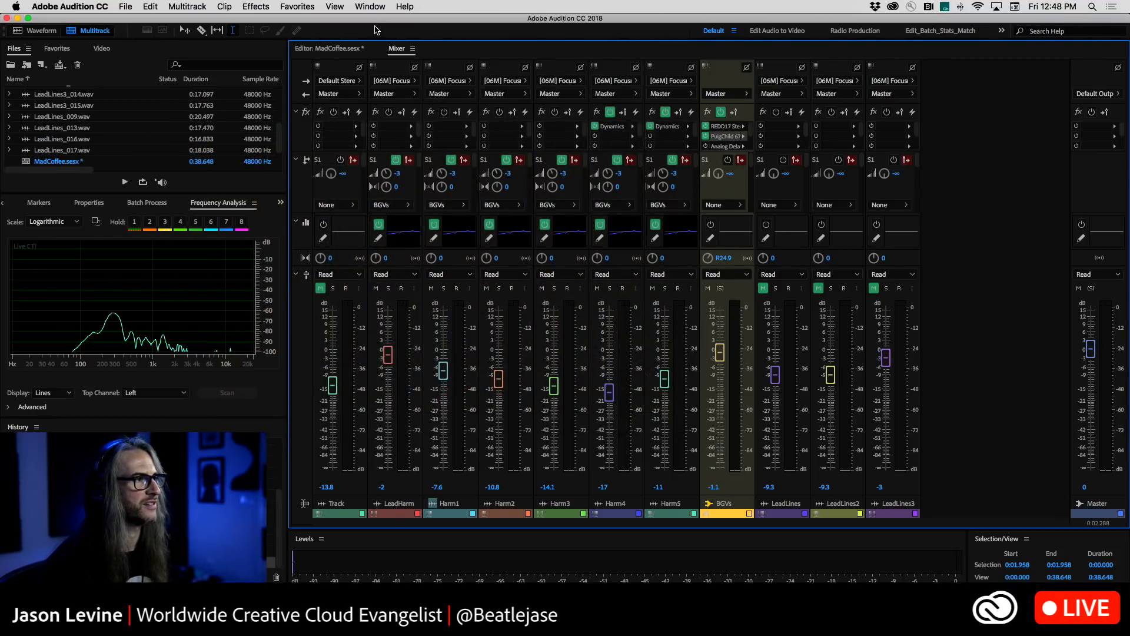
{"action": "double_click", "coordinate": [723, 138]}
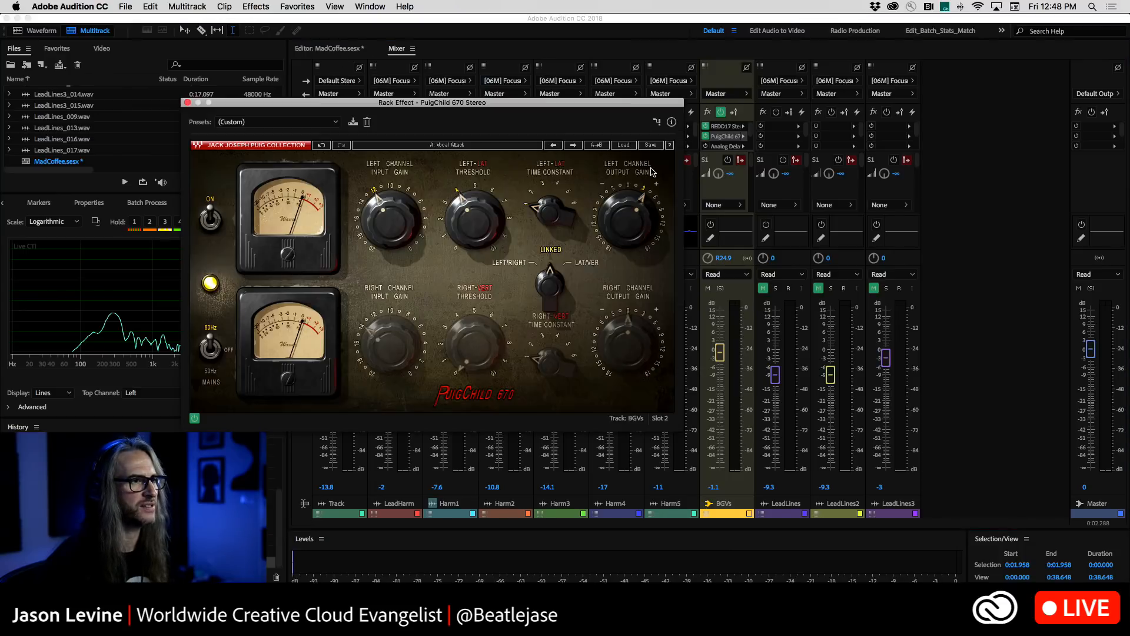
{"action": "key", "text": "space"}
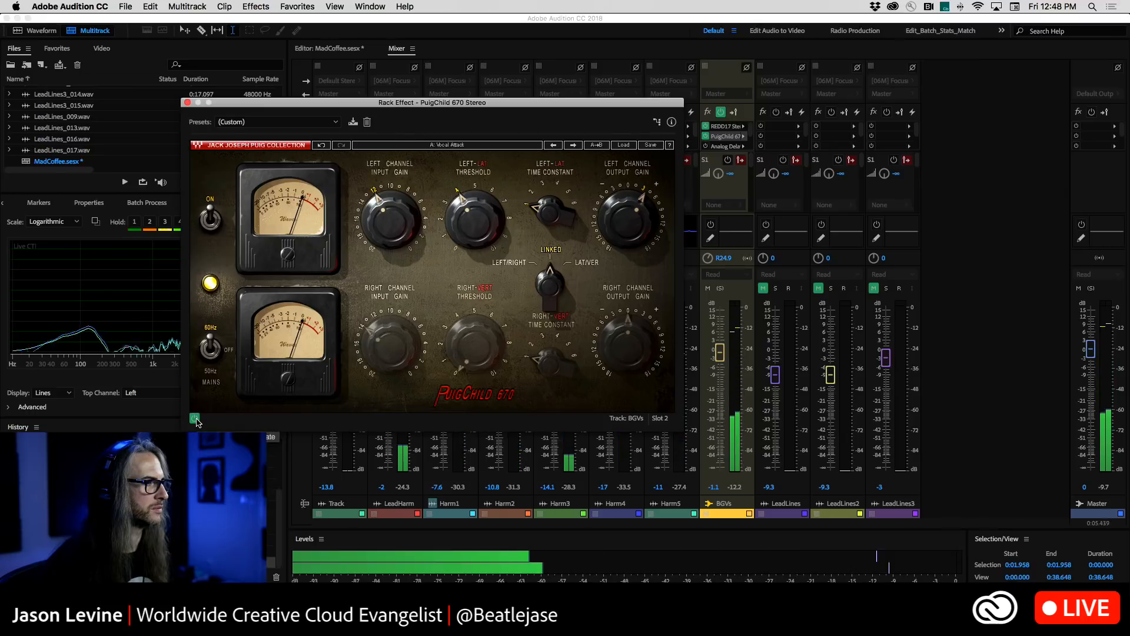
Raise the PuigChild 670's left threshold and lower its left channel input gain during playback, check the result from the Editor, and stop
{"action": "mouse_move", "coordinate": [387, 229]}
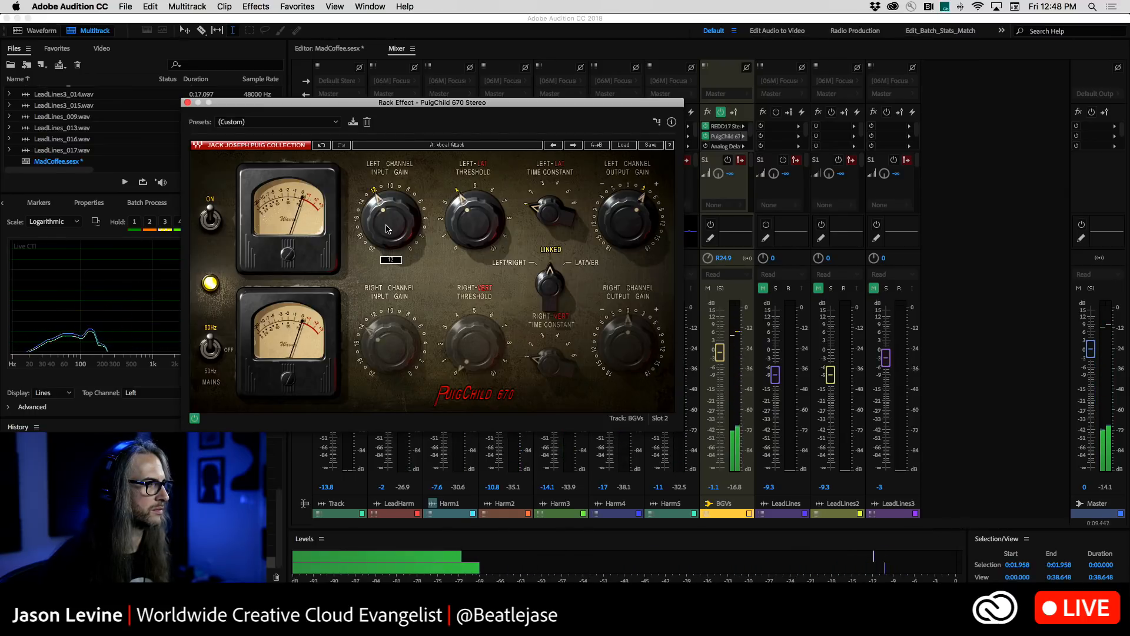
{"action": "left_click_drag", "start_coordinate": [471, 225], "coordinate": [471, 192]}
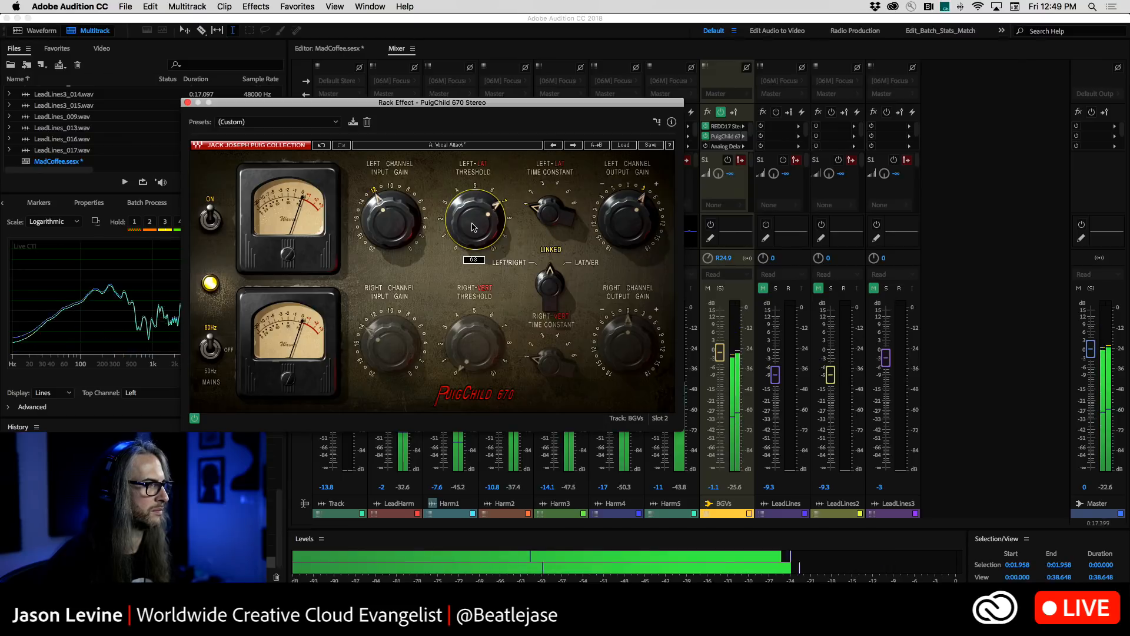
{"action": "left_click", "coordinate": [388, 219]}
{"action": "left_click_drag", "start_coordinate": [389, 219], "coordinate": [389, 213]}
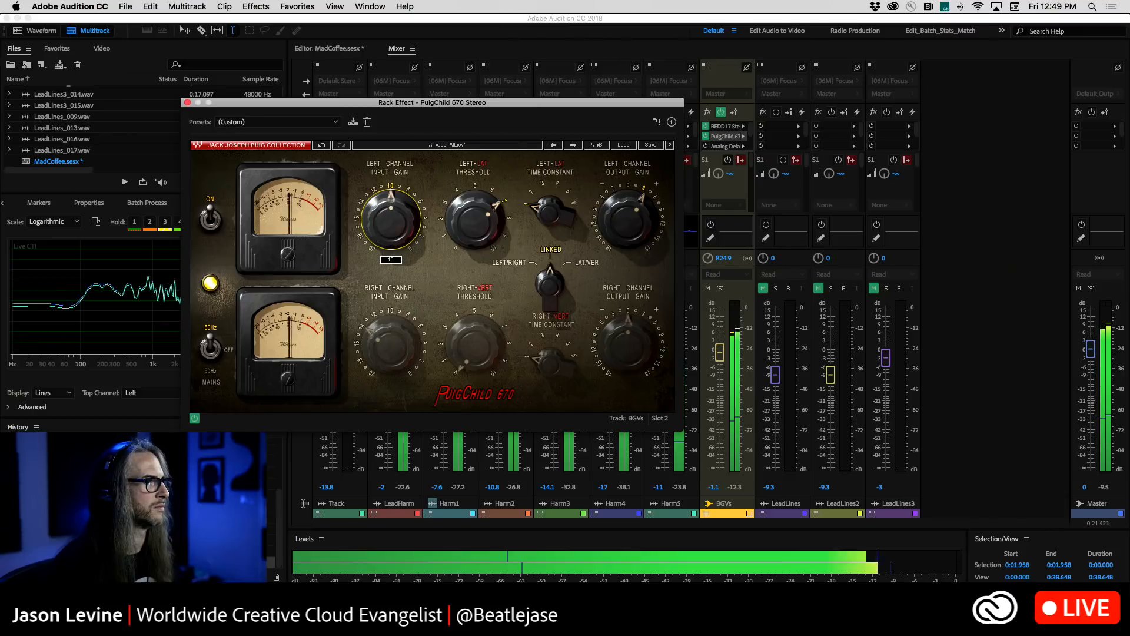
{"action": "mouse_move", "coordinate": [389, 213]}
{"action": "left_mouse_down"}
{"action": "mouse_move", "coordinate": [374, 224]}
{"action": "mouse_move", "coordinate": [383, 222]}
{"action": "left_mouse_up"}
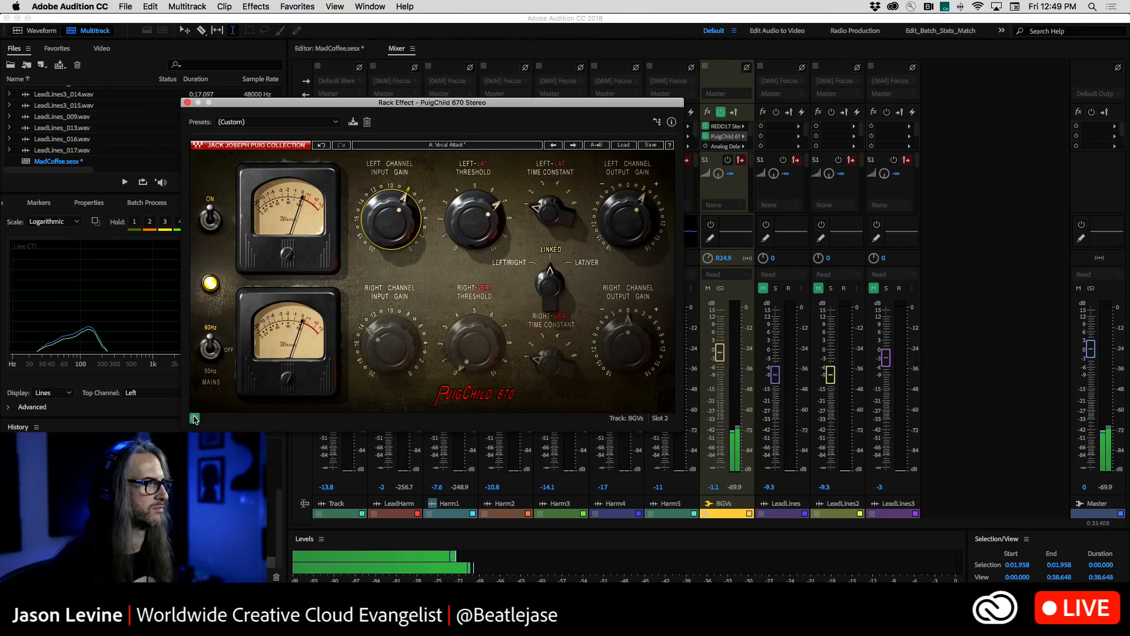
{"action": "left_click", "coordinate": [323, 49]}
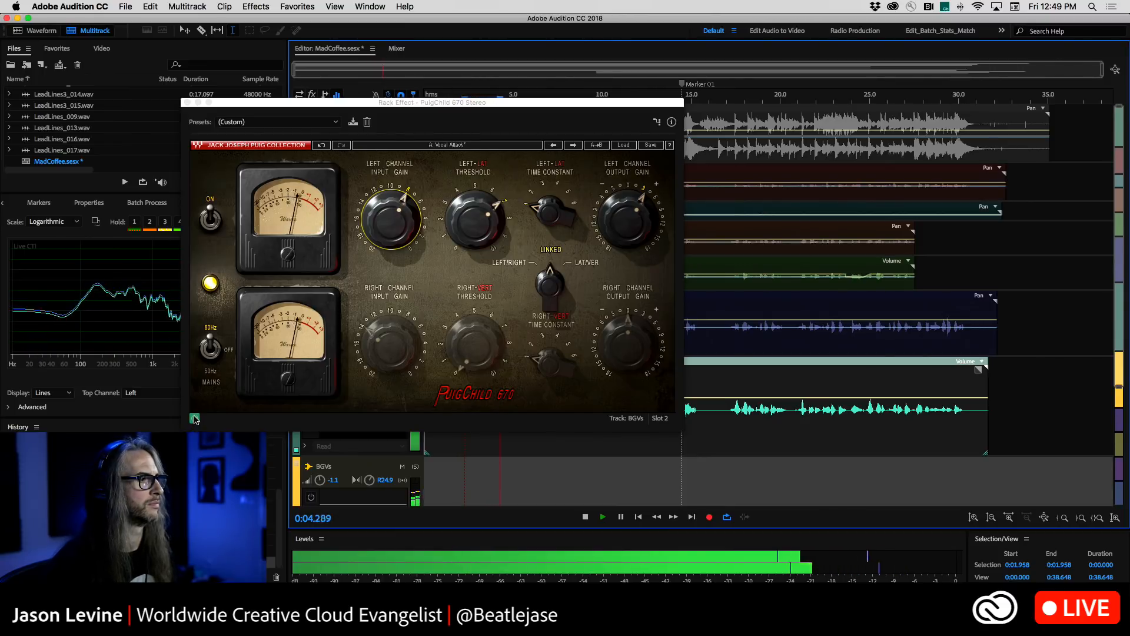
{"action": "key", "text": "space"}
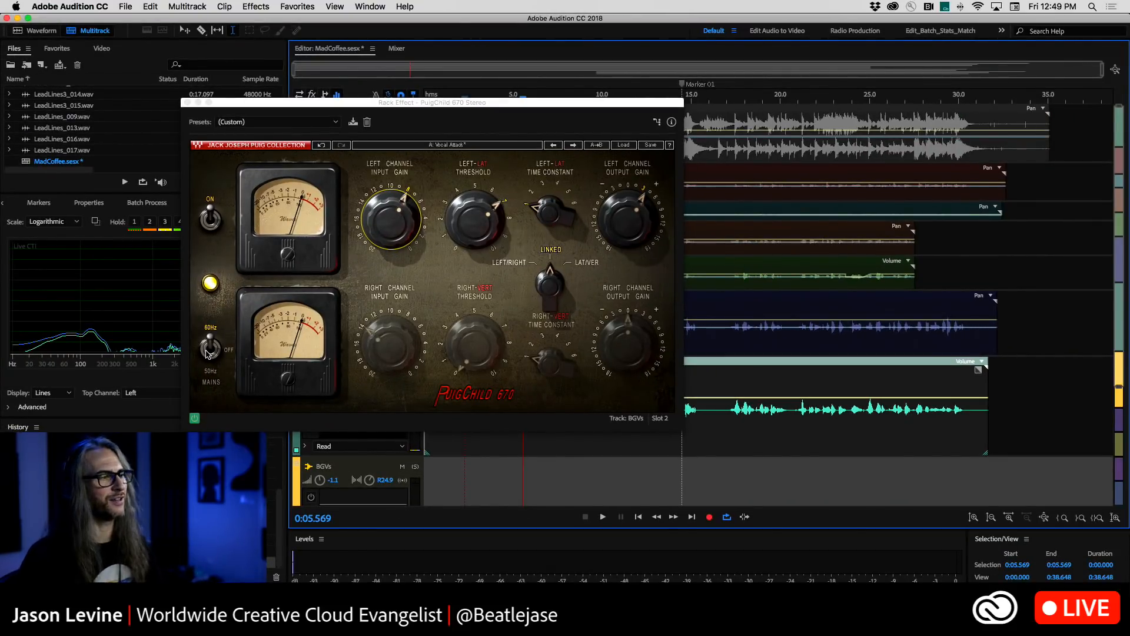
Try the PuigChild 670's 50Hz and 60Hz mains settings, and switch the mains to Off
{"action": "left_click", "coordinate": [209, 349]}
{"action": "left_click", "coordinate": [209, 352]}
{"action": "left_click", "coordinate": [211, 345]}
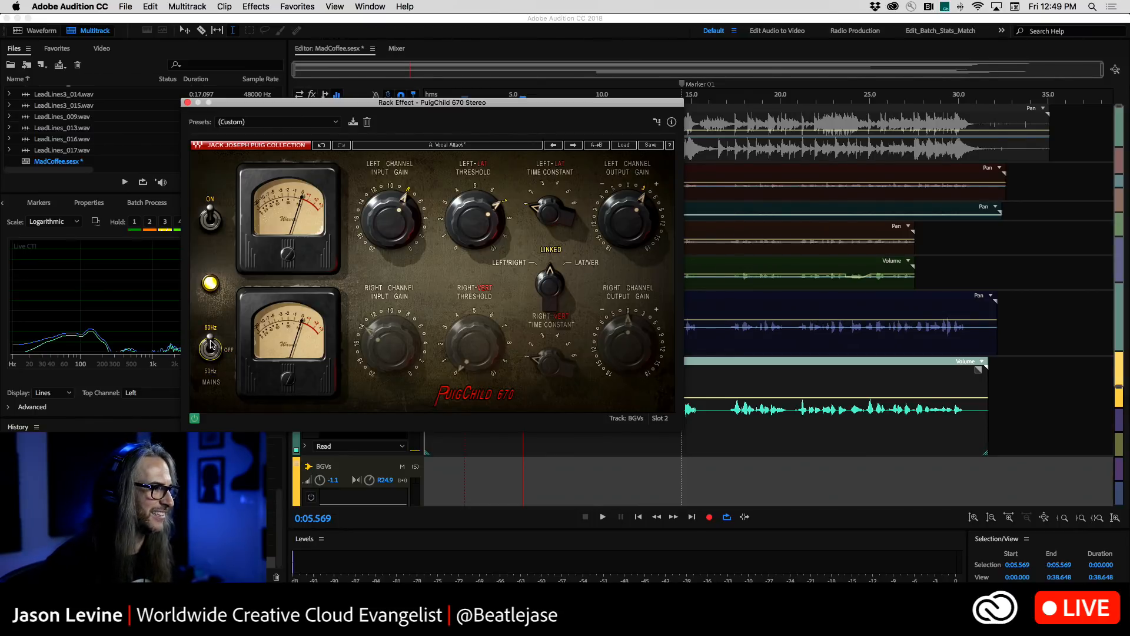
{"action": "left_click", "coordinate": [210, 350]}
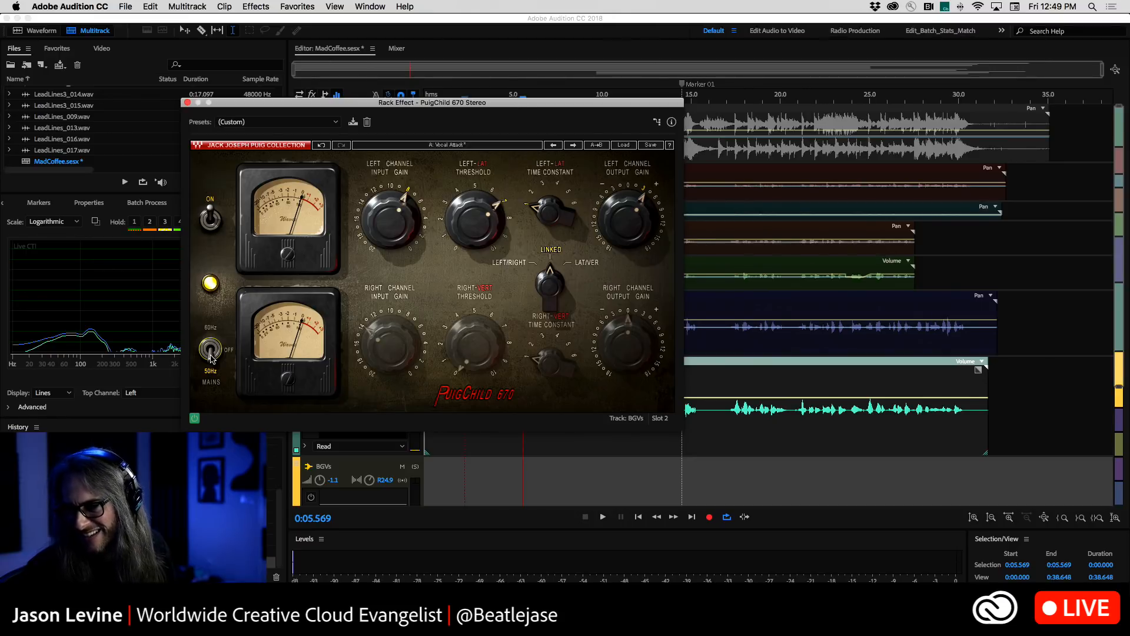
{"action": "left_click", "coordinate": [210, 352]}
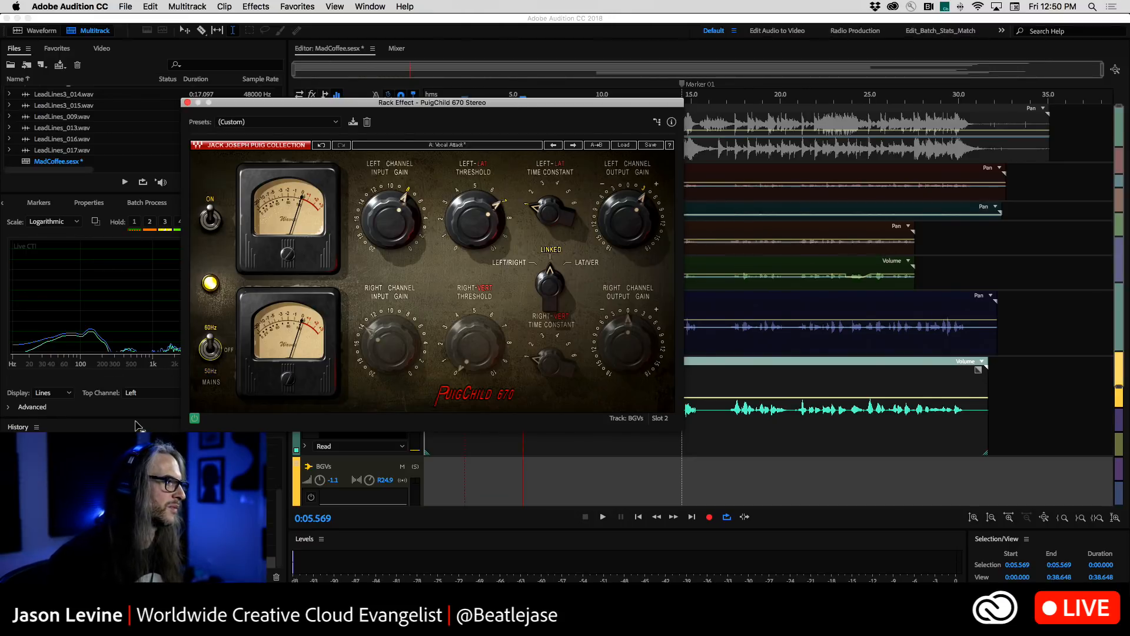
{"action": "left_click", "coordinate": [204, 354]}
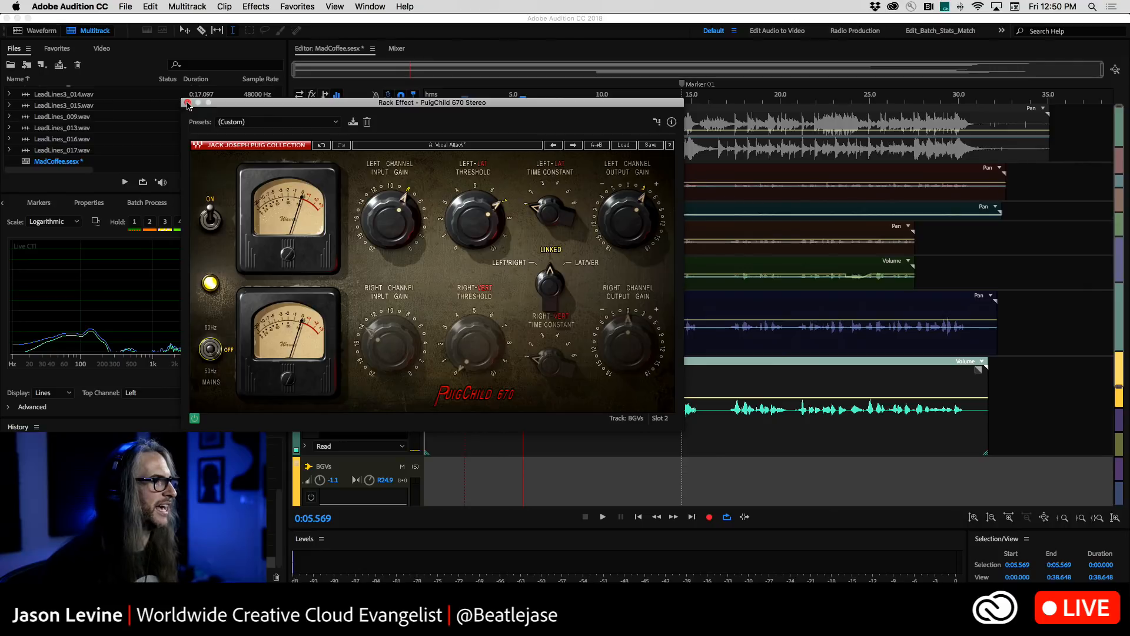
Resume playback, set the PuigChild 670's left channel output gain to 2.1 dB, and compare the compressed sound with the bypassed one
{"action": "left_click_drag", "start_coordinate": [385, 103], "coordinate": [449, 101]}
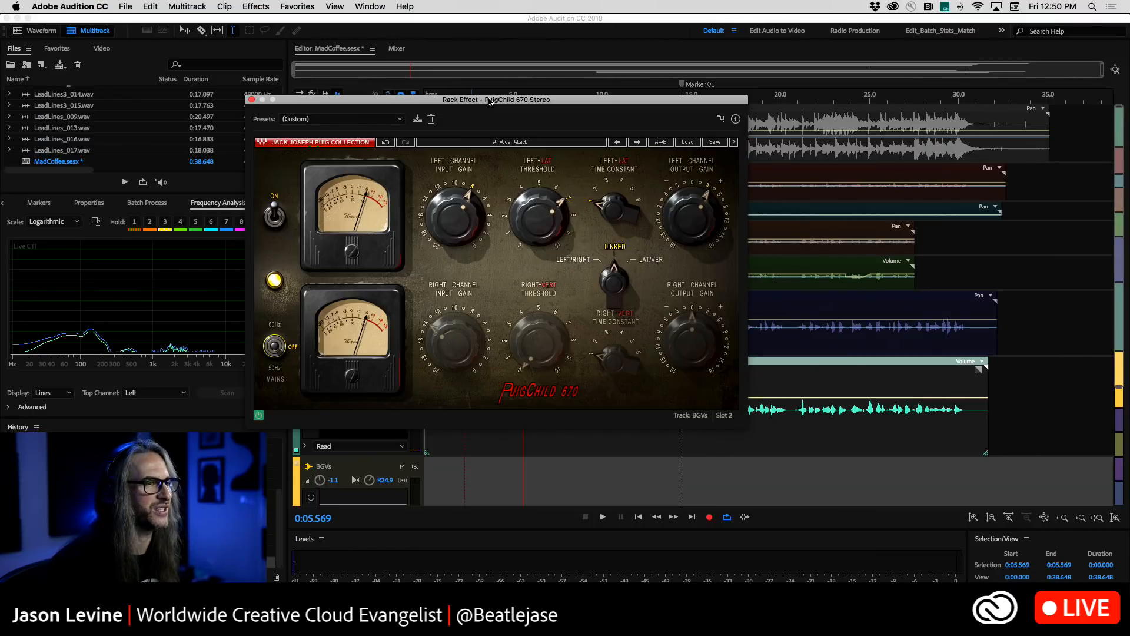
{"action": "key", "text": "space"}
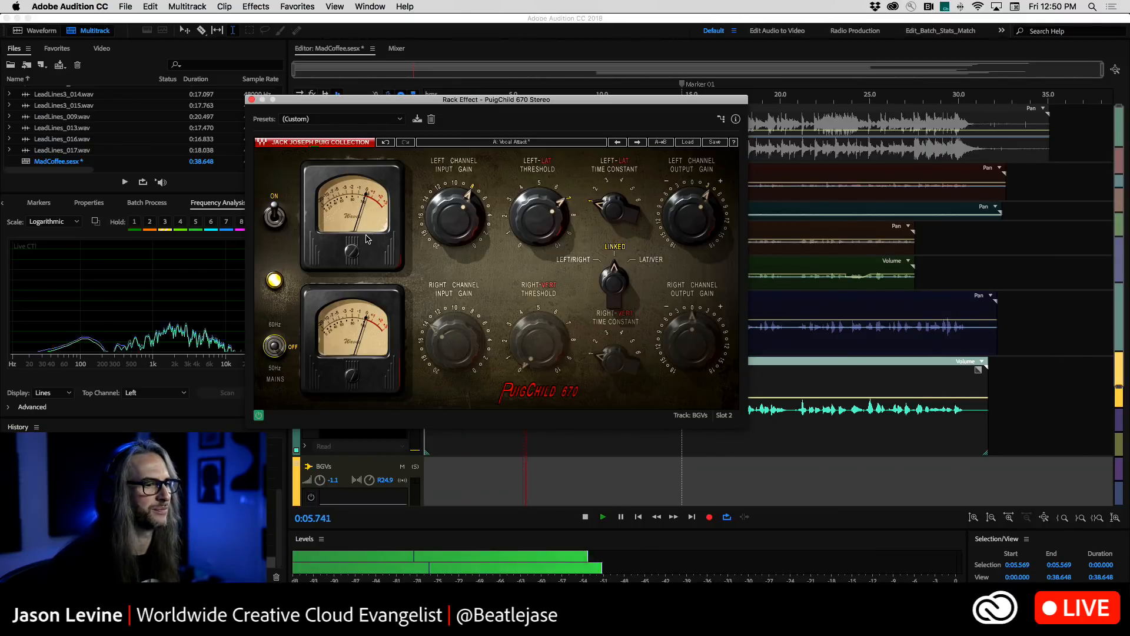
{"action": "left_click", "coordinate": [259, 417]}
{"action": "mouse_move", "coordinate": [677, 221]}
{"action": "left_click_drag", "start_coordinate": [678, 220], "coordinate": [677, 241]}
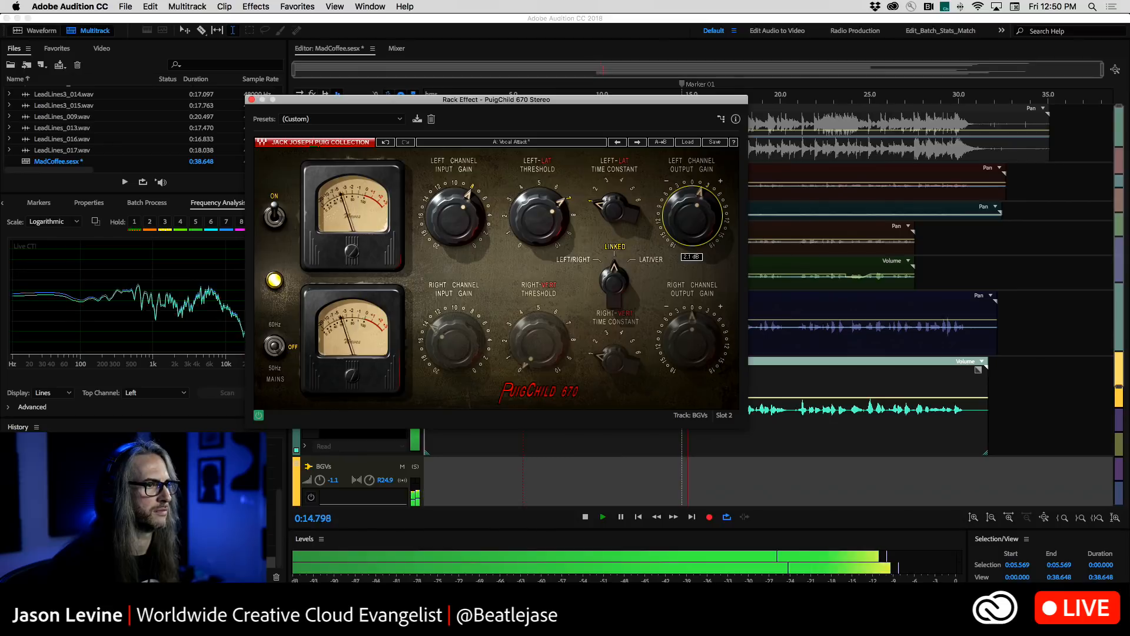
{"action": "left_click", "coordinate": [258, 415]}
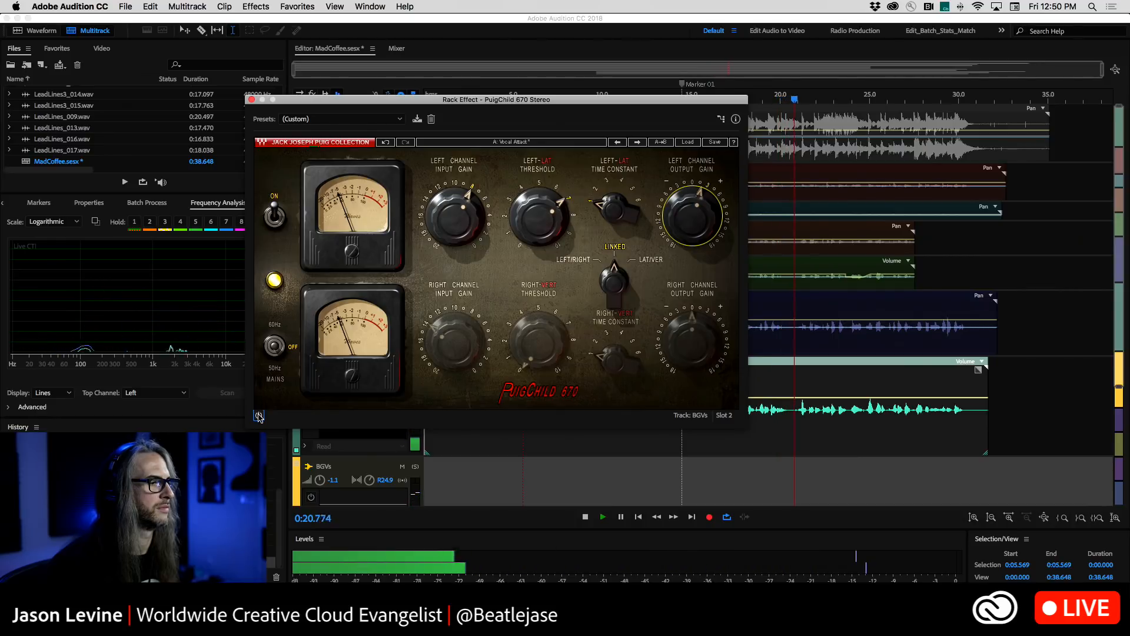
{"action": "left_click", "coordinate": [259, 415]}
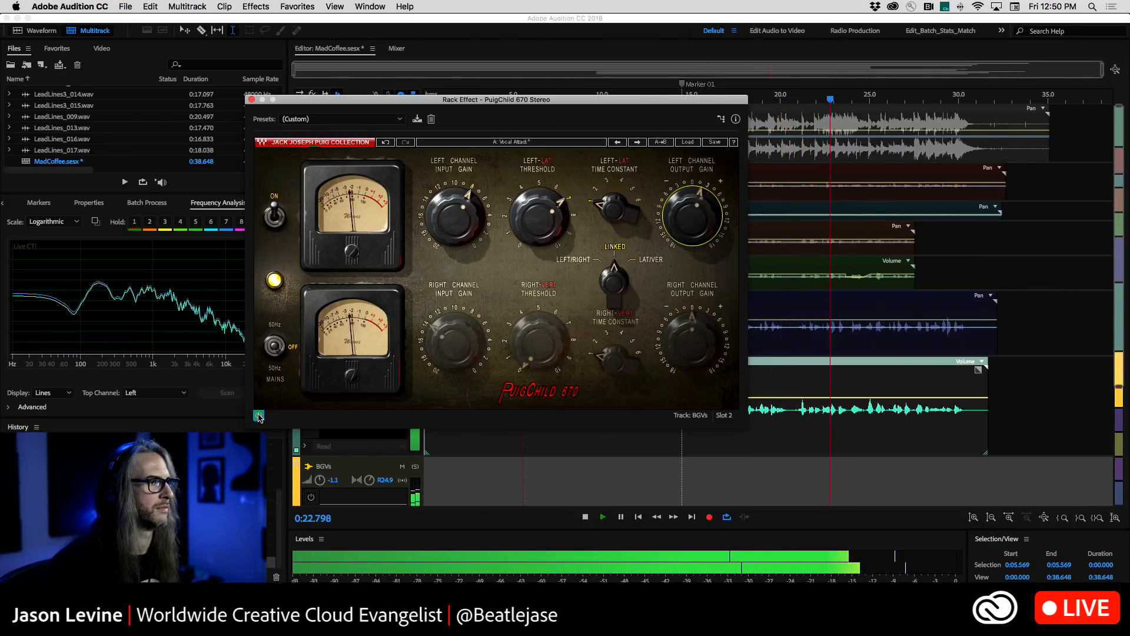
Replay from about 0:13.951, raise the PuigChild 670's left threshold slightly, and close the effect
{"action": "key", "text": "space"}
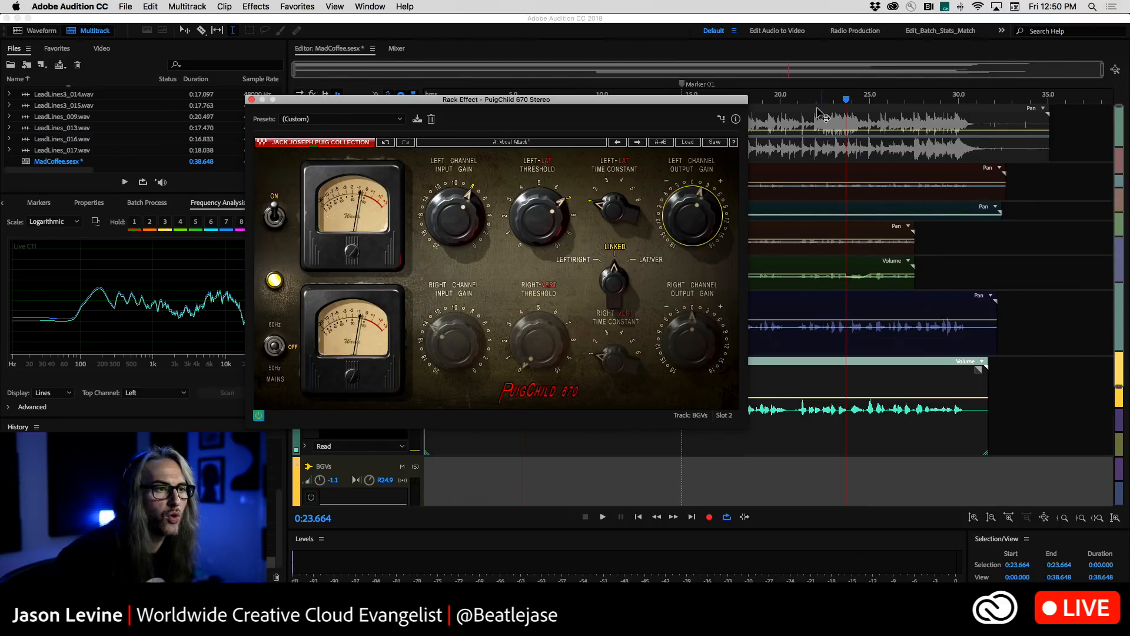
{"action": "left_click_drag", "start_coordinate": [847, 99], "coordinate": [674, 99]}
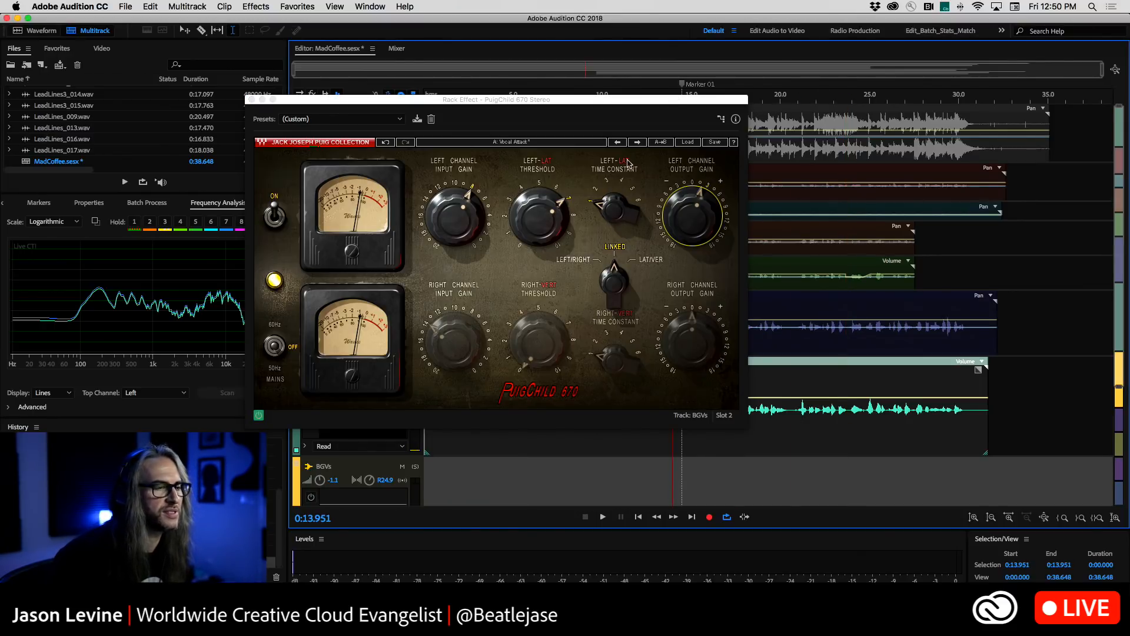
{"action": "key", "text": "space"}
{"action": "left_click", "coordinate": [531, 220]}
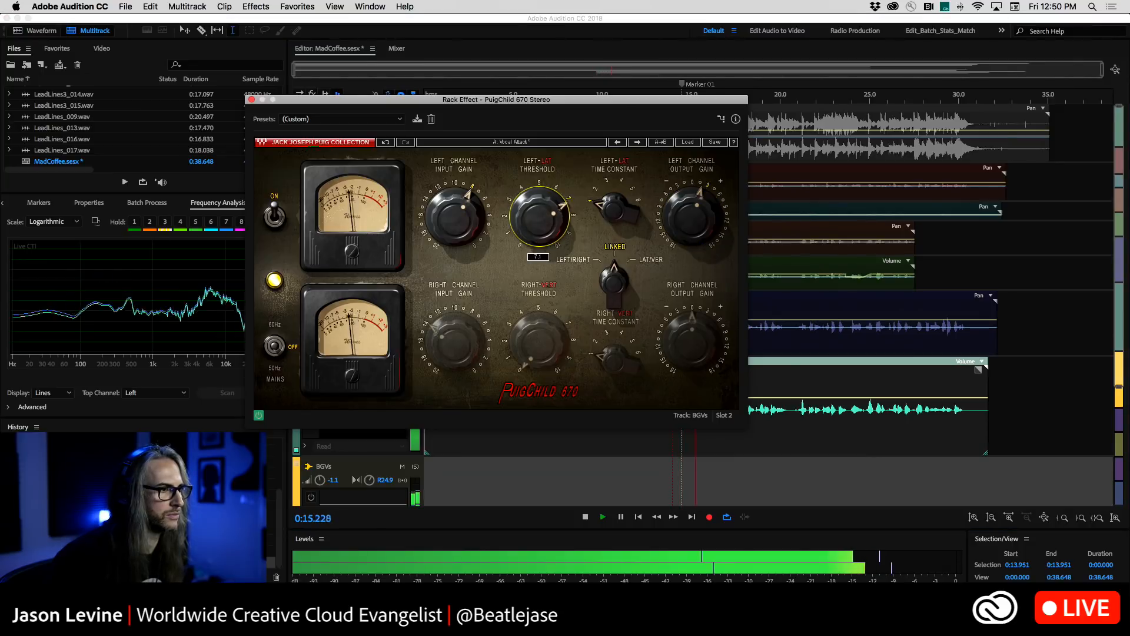
{"action": "left_click_drag", "start_coordinate": [532, 220], "coordinate": [532, 218]}
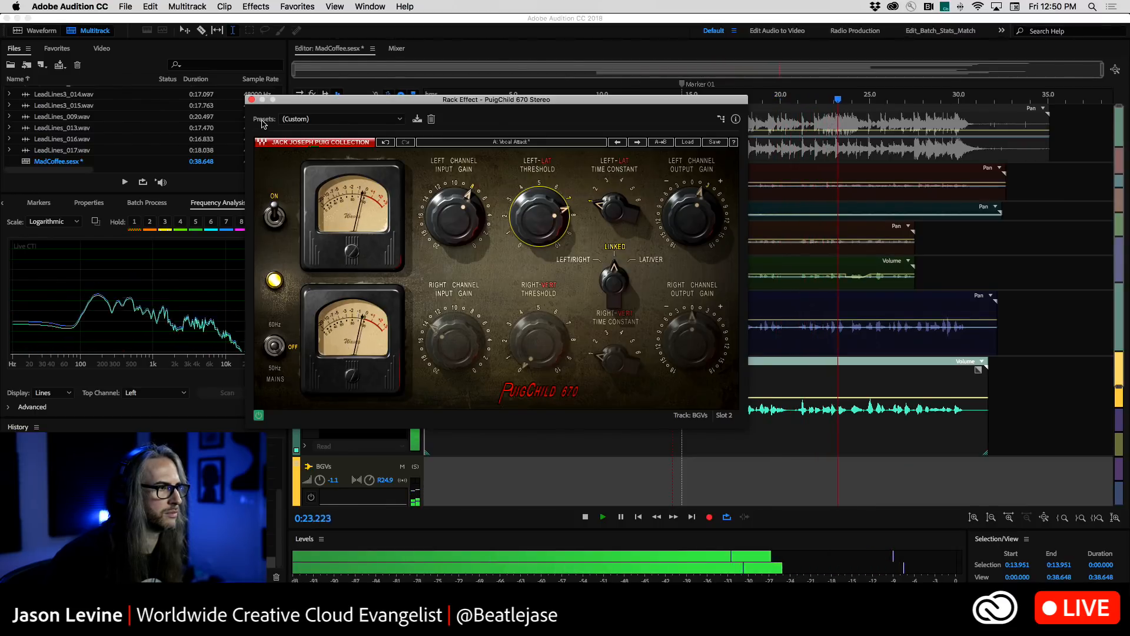
{"action": "left_click", "coordinate": [252, 100]}
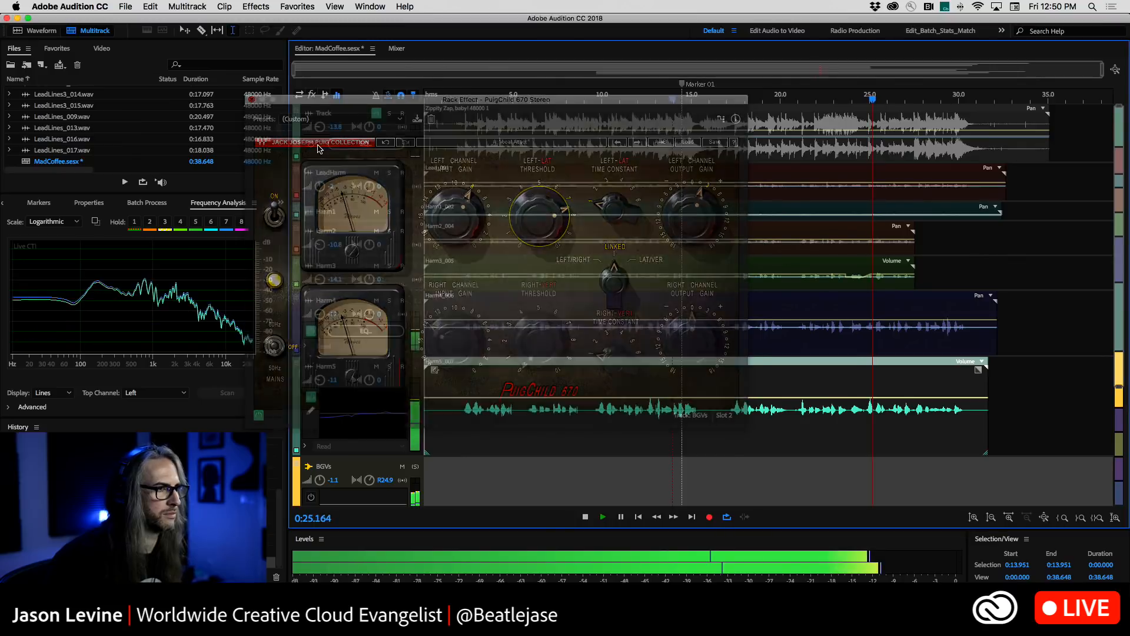
Enable and open the BGVs bus's Analog Delay, and set Dry Out to 65%, Wet Out to 33% and Feedback to 21%
{"action": "left_click", "coordinate": [397, 48]}
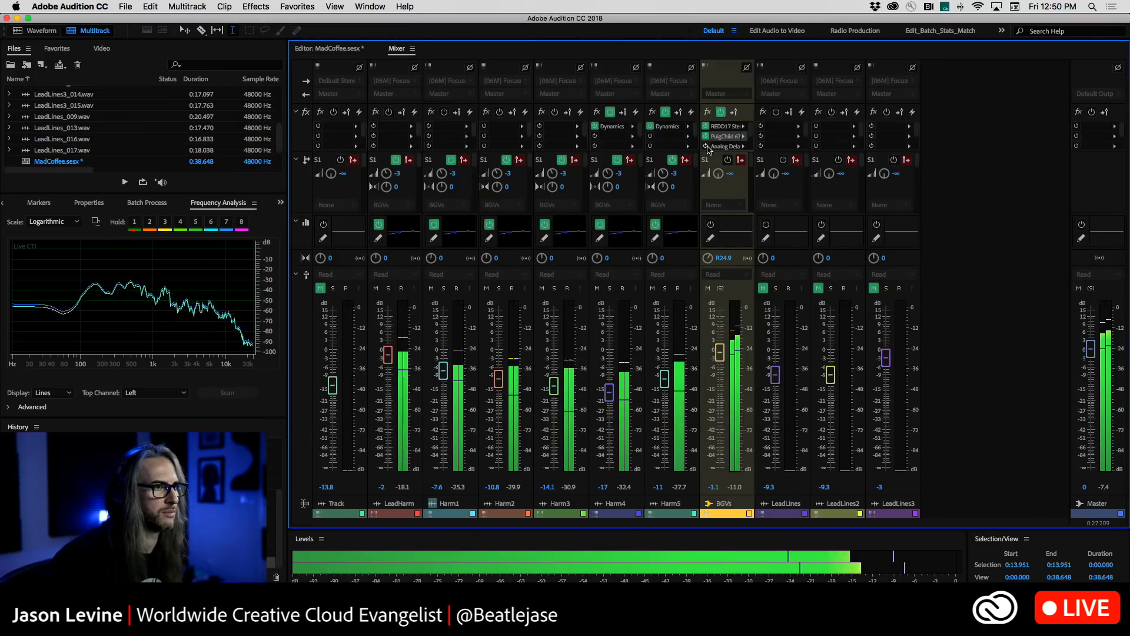
{"action": "double_click", "coordinate": [723, 146]}
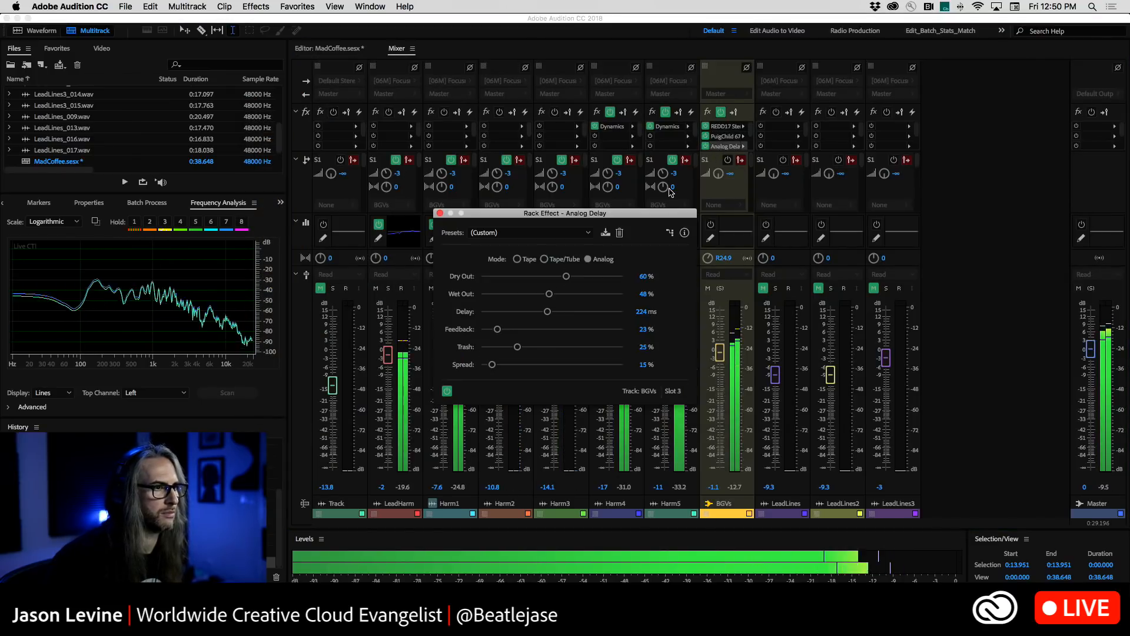
{"action": "left_click", "coordinate": [497, 330]}
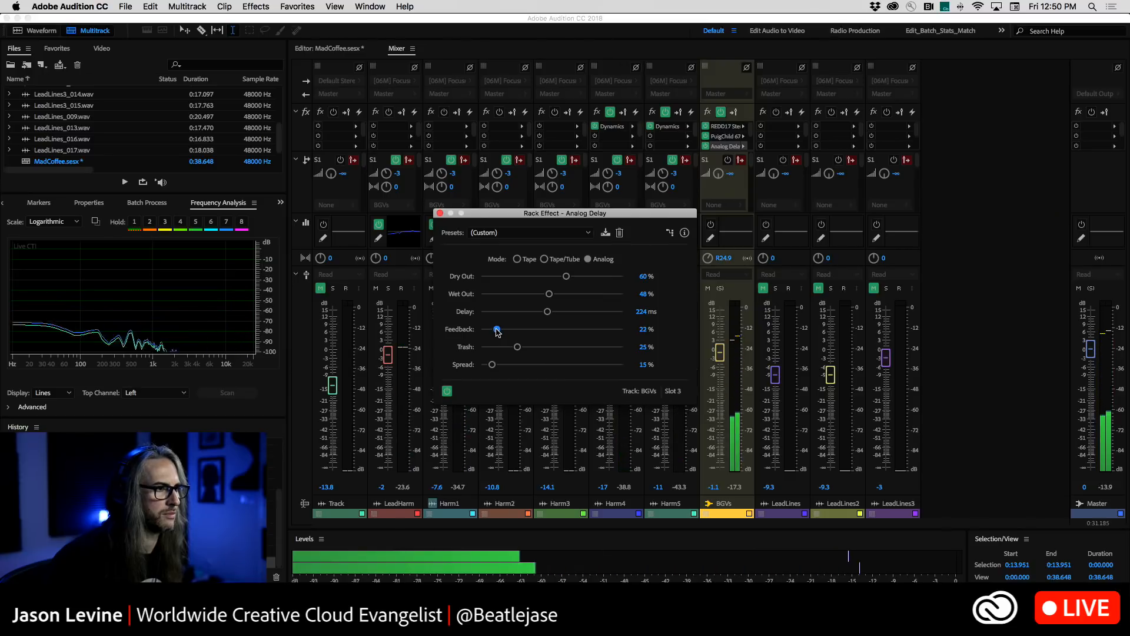
{"action": "left_click_drag", "start_coordinate": [549, 294], "coordinate": [574, 279]}
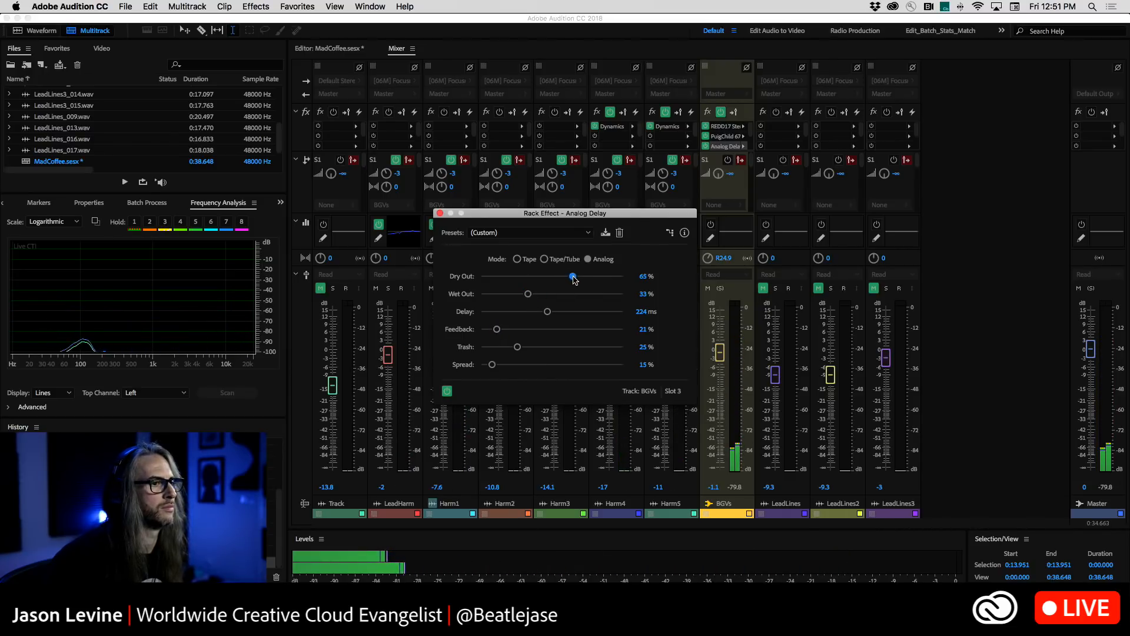
Refine the Analog Delay during playback in the Editor, setting Feedback to 23% and Wet Out to 28%, and close the effect
{"action": "left_click", "coordinate": [362, 53]}
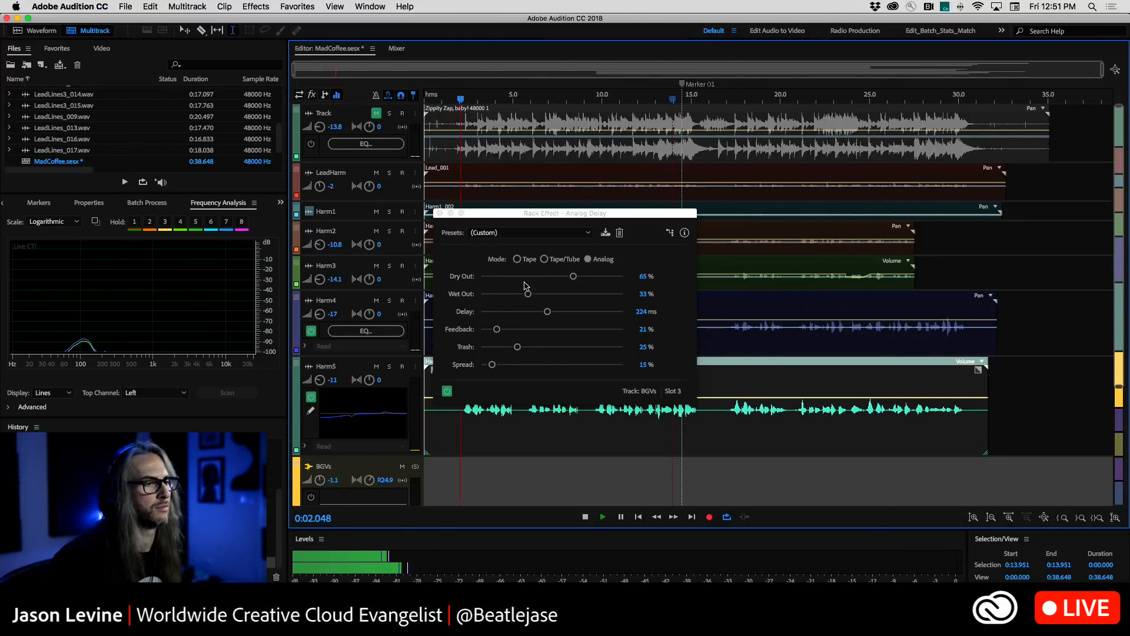
{"action": "left_click_drag", "start_coordinate": [537, 214], "coordinate": [561, 177]}
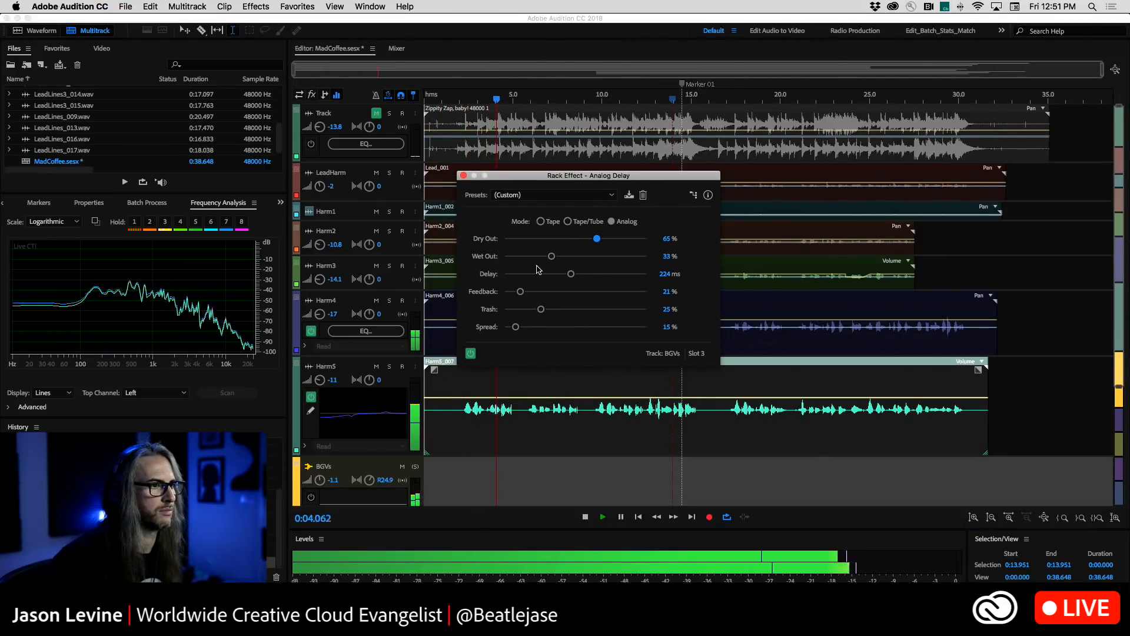
{"action": "left_click_drag", "start_coordinate": [520, 292], "coordinate": [515, 295]}
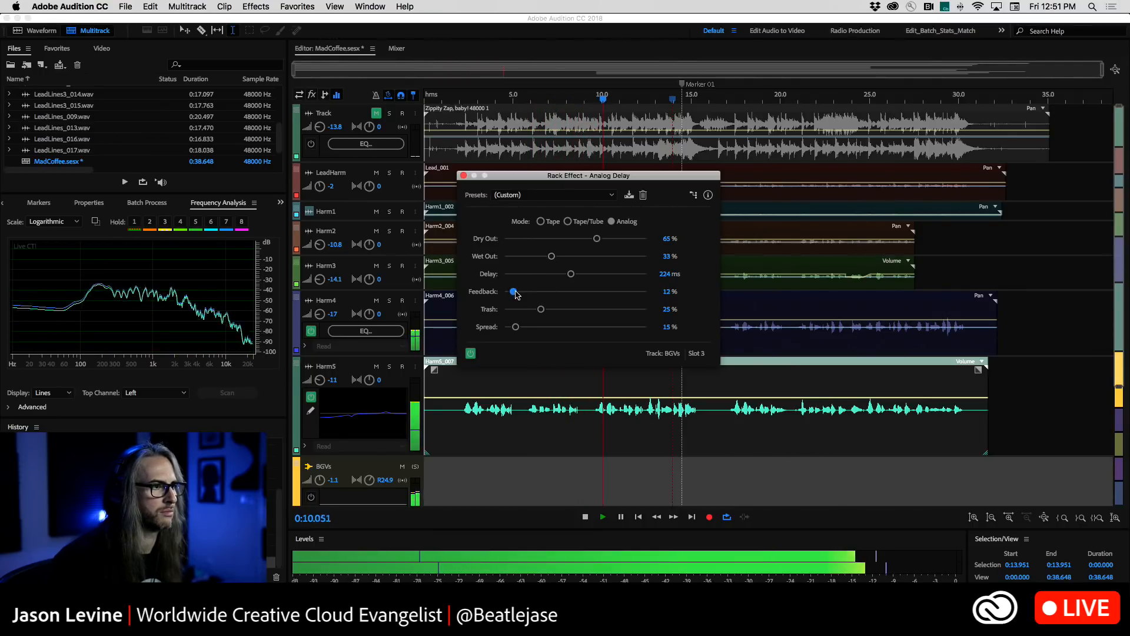
{"action": "left_click_drag", "start_coordinate": [515, 292], "coordinate": [543, 261]}
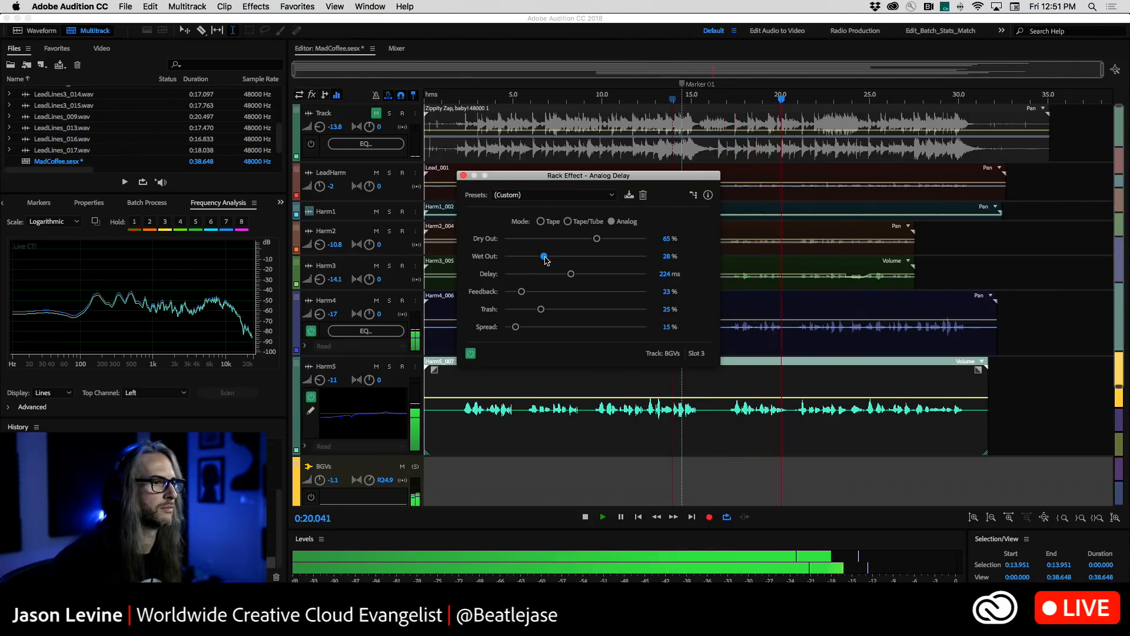
{"action": "key", "text": "space"}
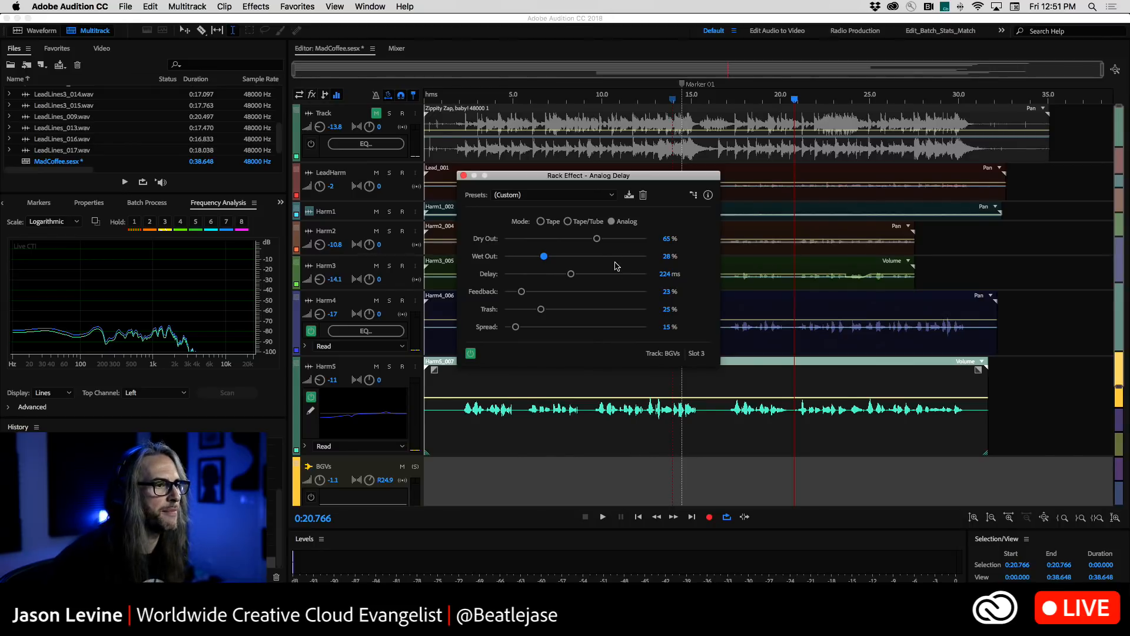
{"action": "left_click", "coordinate": [463, 175]}
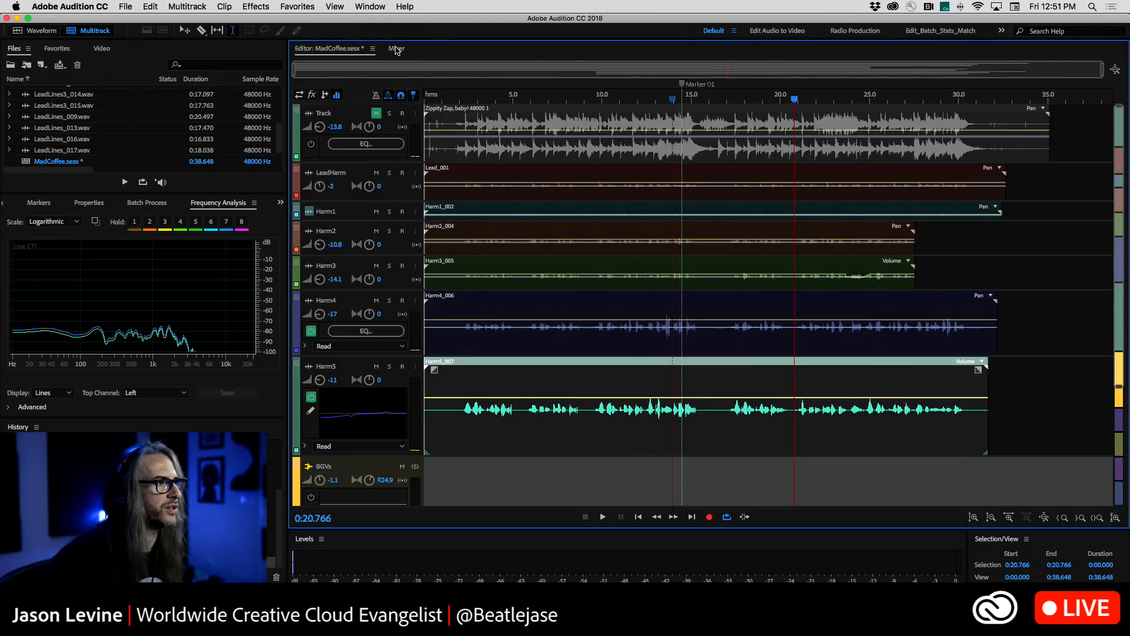
Unmute the backing track named Track, return the playhead to the start, and set that track's mixer level to -5.9 dB
{"action": "left_click", "coordinate": [377, 114]}
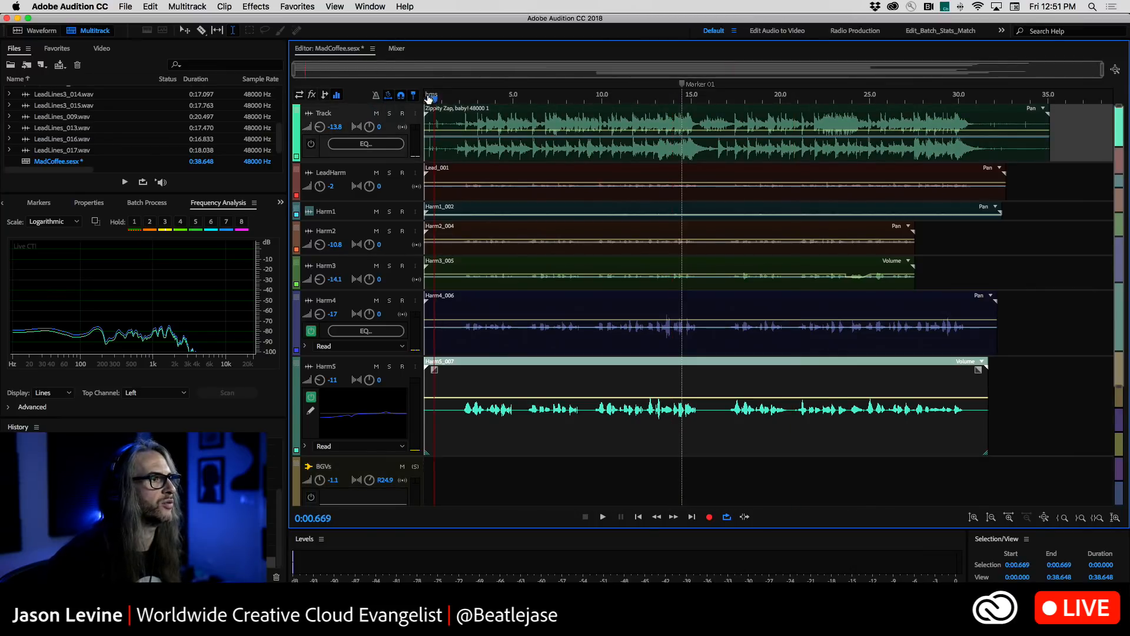
{"action": "left_click", "coordinate": [396, 49]}
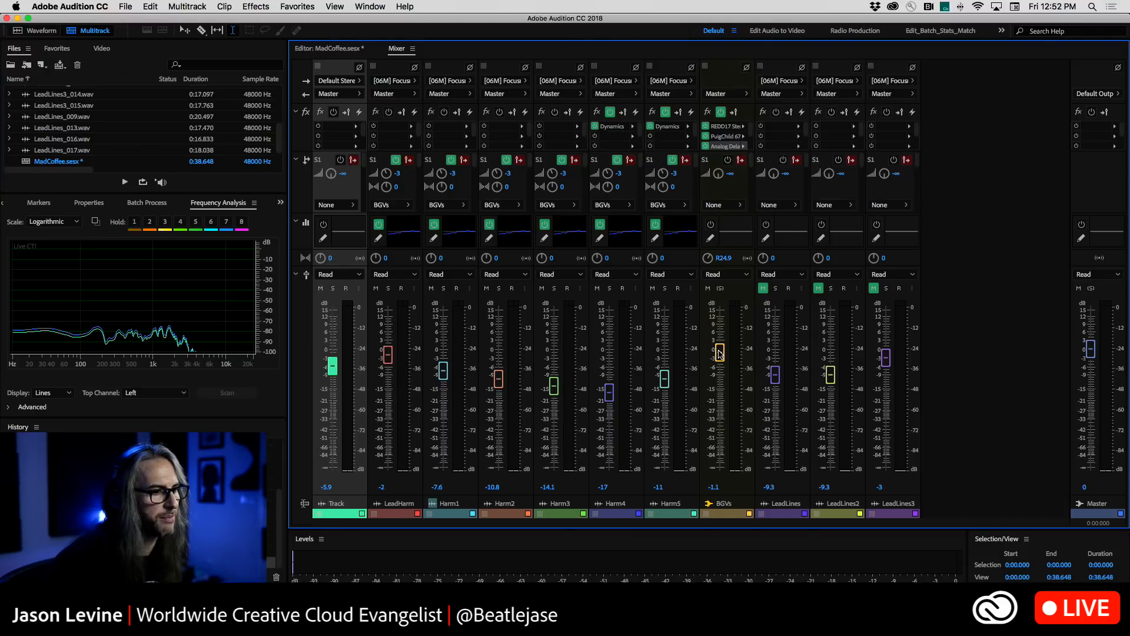
During playback from the start, set the BGVs bus level to 5 dB and its stereo balance to R77.5
{"action": "key", "text": "space"}
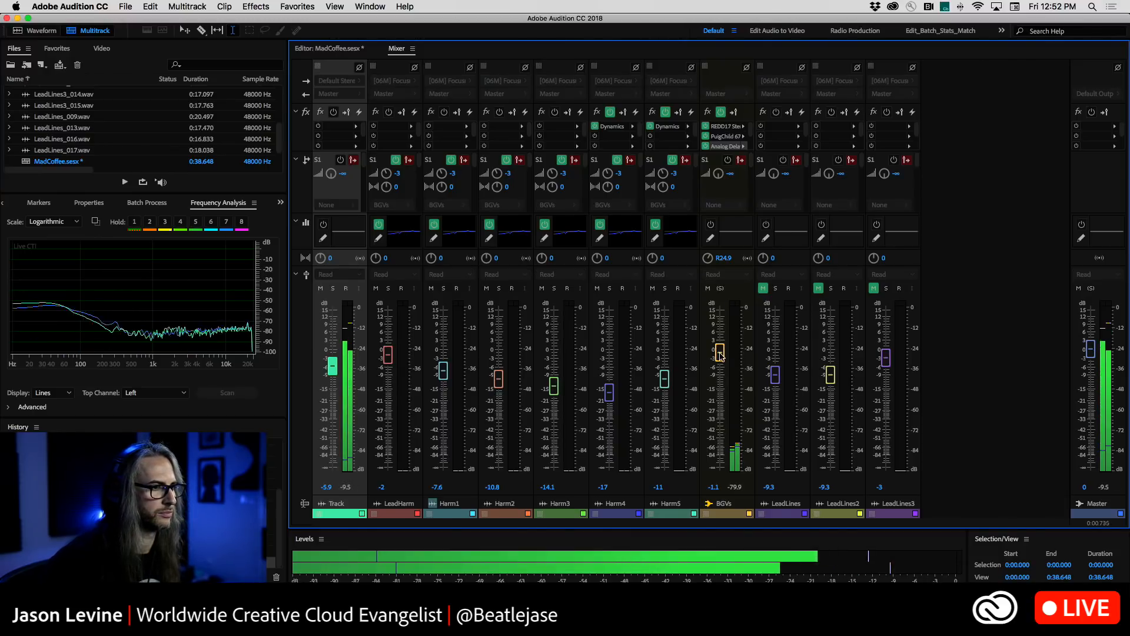
{"action": "left_click_drag", "start_coordinate": [720, 355], "coordinate": [719, 338]}
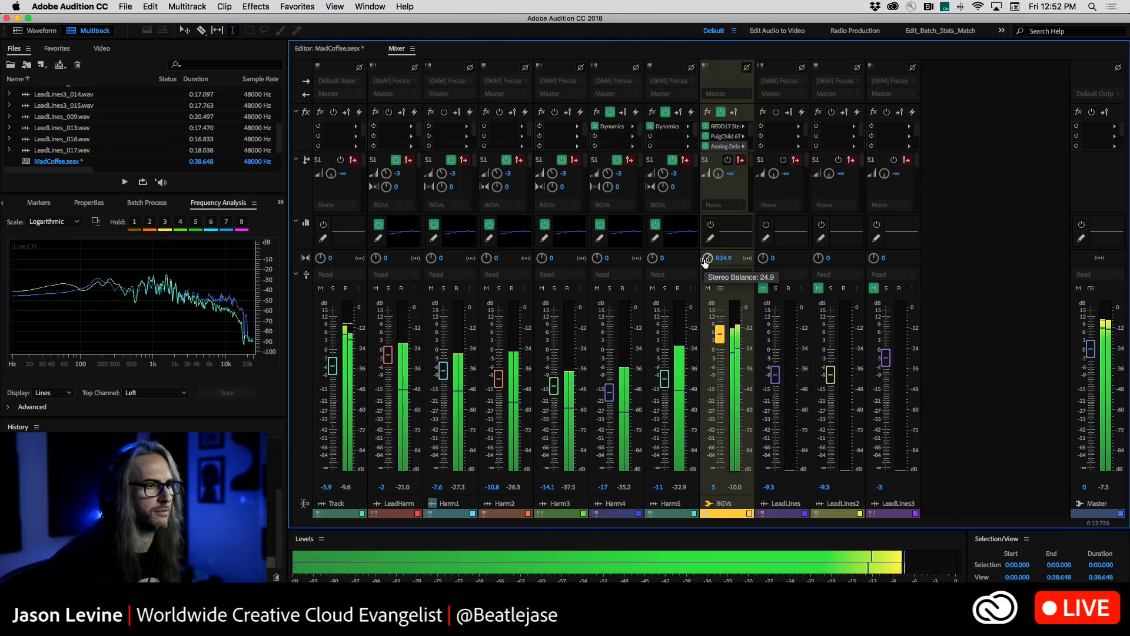
{"action": "left_click_drag", "start_coordinate": [704, 262], "coordinate": [710, 144]}
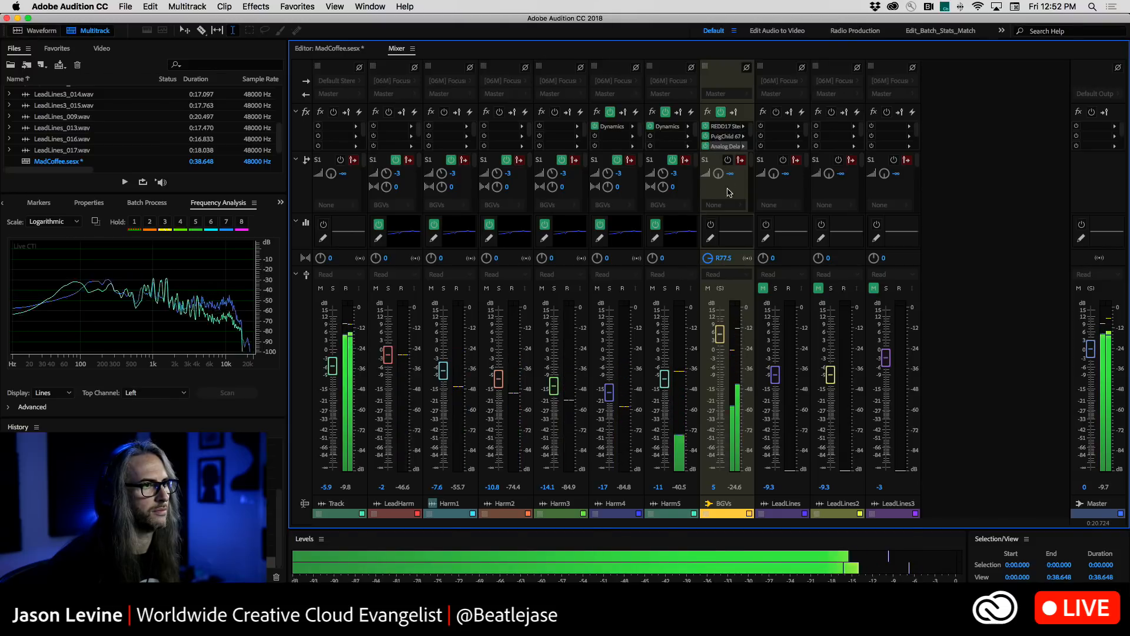
Open the BGVs bus's REDD17 Stereo, adjust the linked Tone Low slightly during playback, and close the effect
{"action": "double_click", "coordinate": [721, 127]}
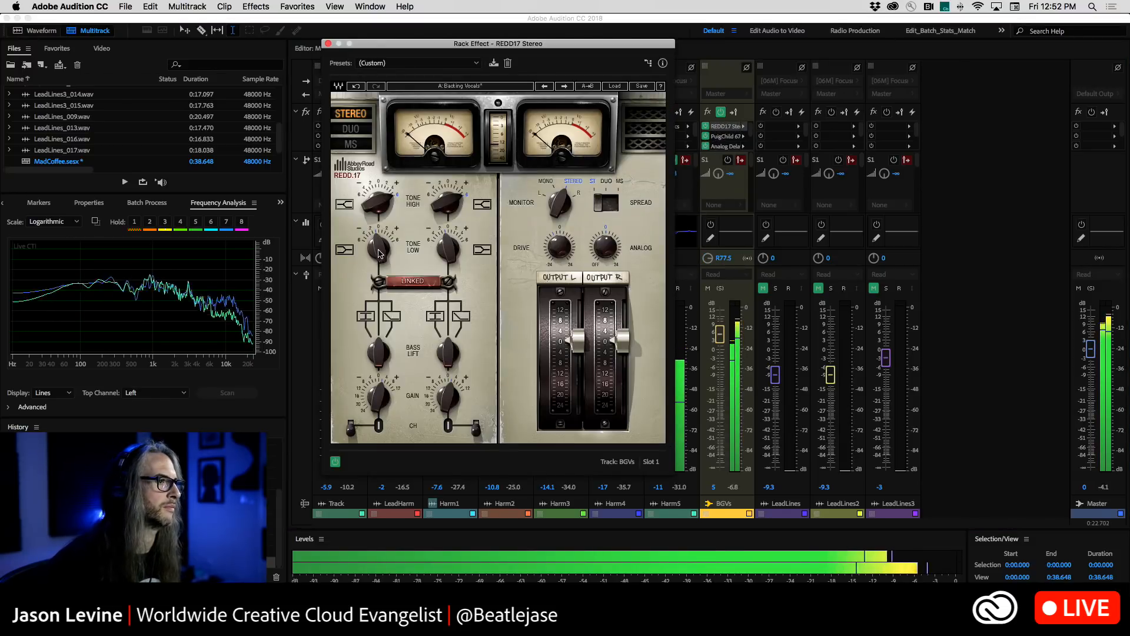
{"action": "left_click_drag", "start_coordinate": [375, 248], "coordinate": [375, 260]}
{"action": "left_click", "coordinate": [327, 44]}
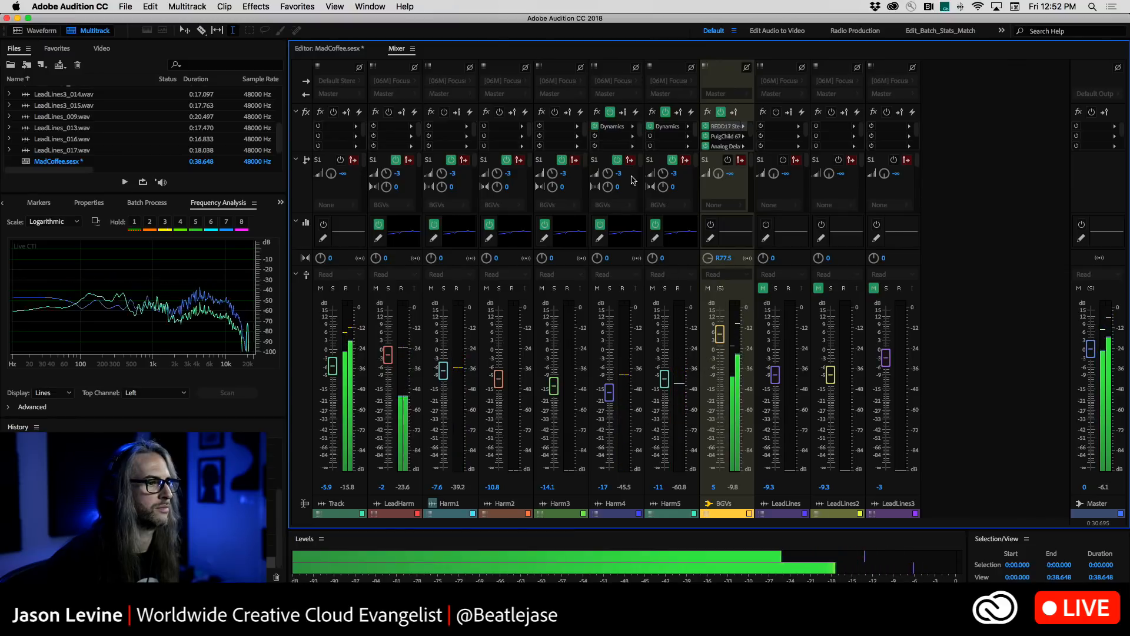
Stop playback, place the playhead at about 0:02.153 in the Editor, and return to the Mixer
{"action": "key", "text": "super+space"}
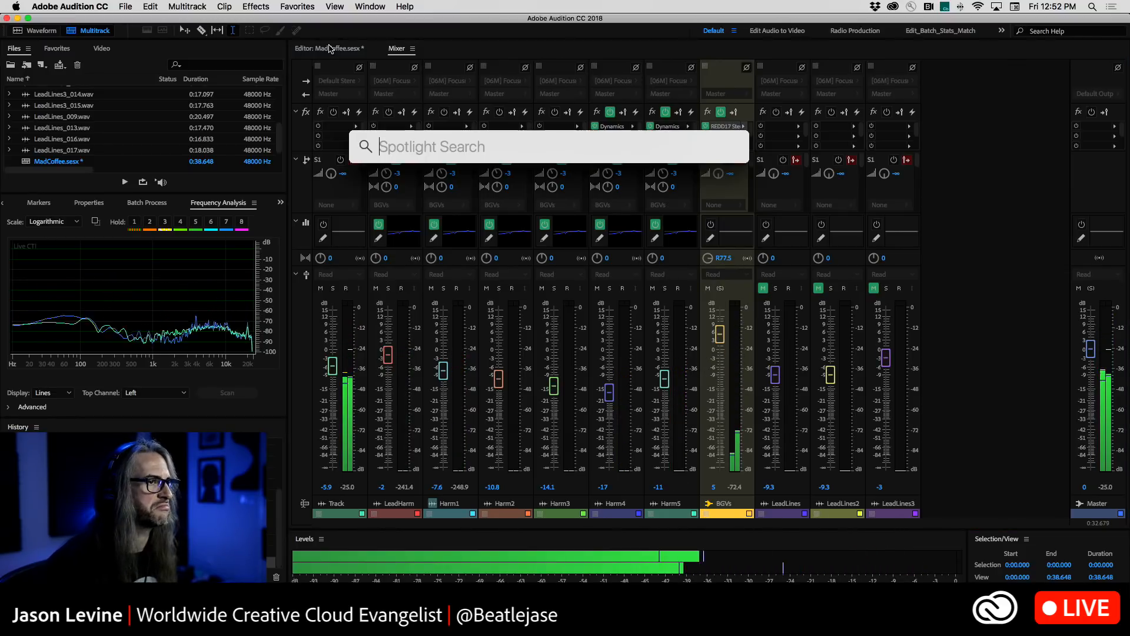
{"action": "left_click", "coordinate": [331, 49]}
{"action": "key", "text": "space"}
{"action": "left_click", "coordinate": [462, 99]}
{"action": "left_click", "coordinate": [395, 49]}
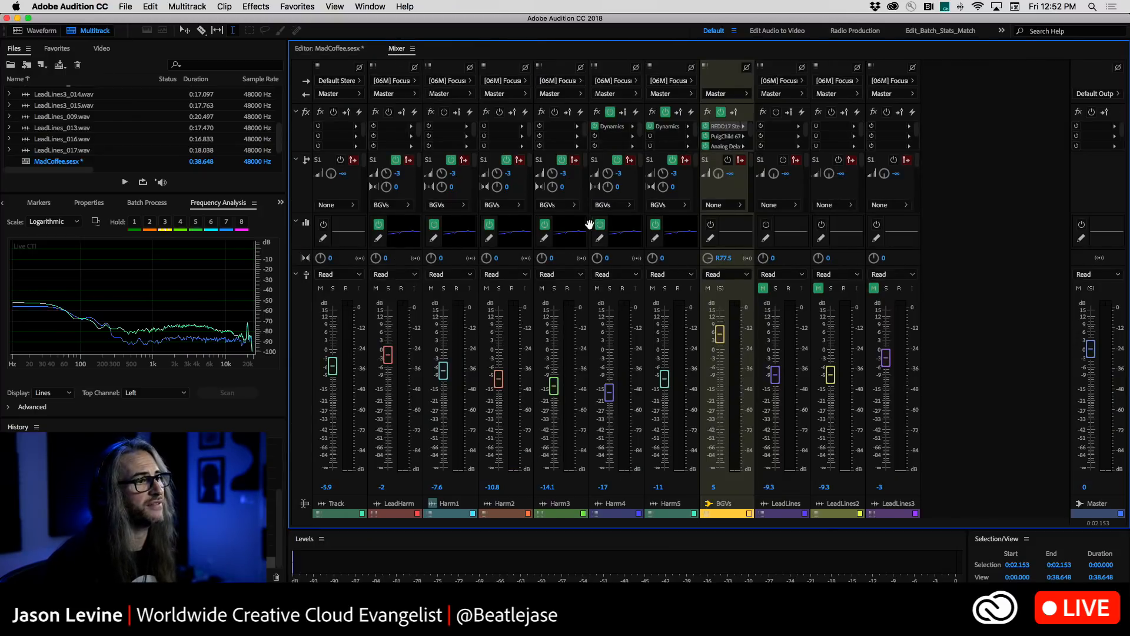
Reopen the BGVs bus's REDD17 Stereo to review its settings beside the mixer channels, and close it
{"action": "double_click", "coordinate": [723, 127]}
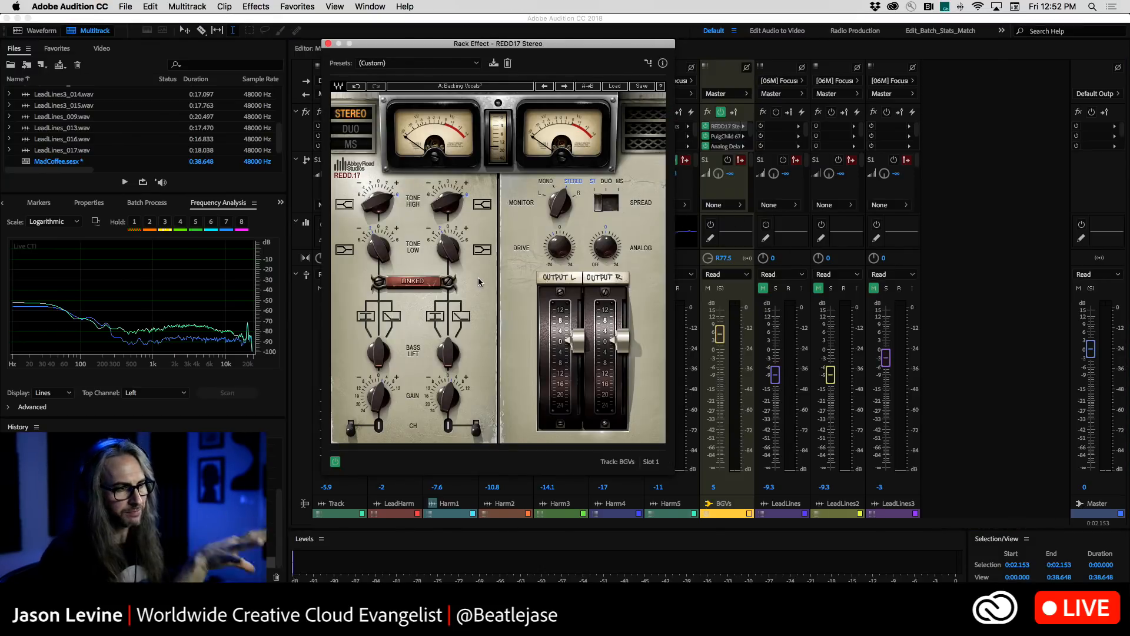
{"action": "left_click_drag", "start_coordinate": [431, 47], "coordinate": [551, 54]}
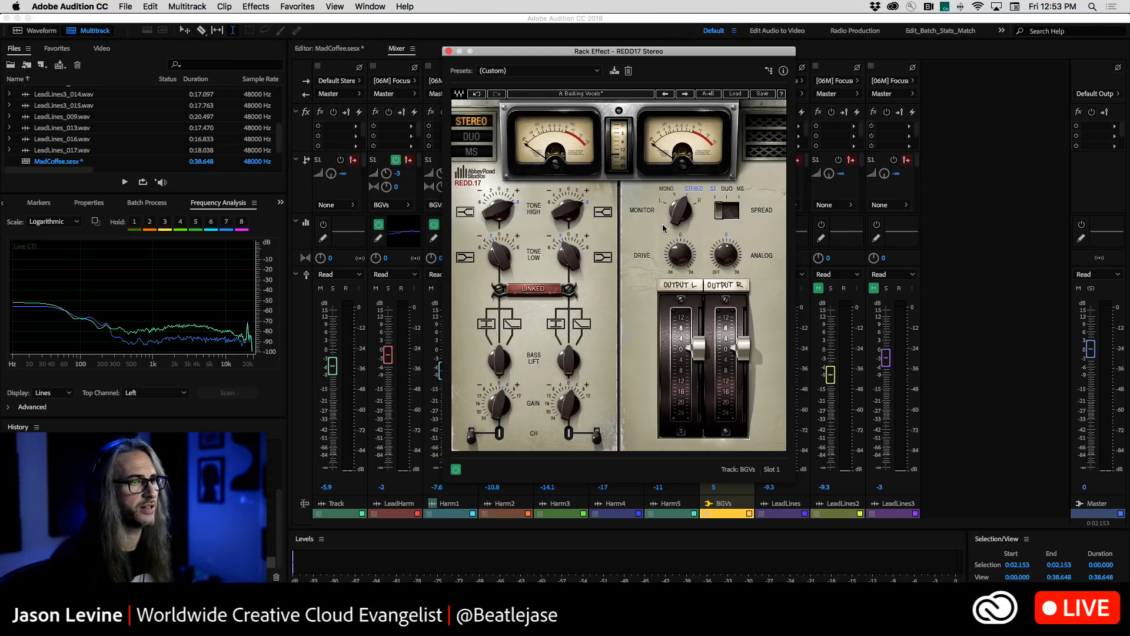
{"action": "left_click_drag", "start_coordinate": [580, 53], "coordinate": [343, 64]}
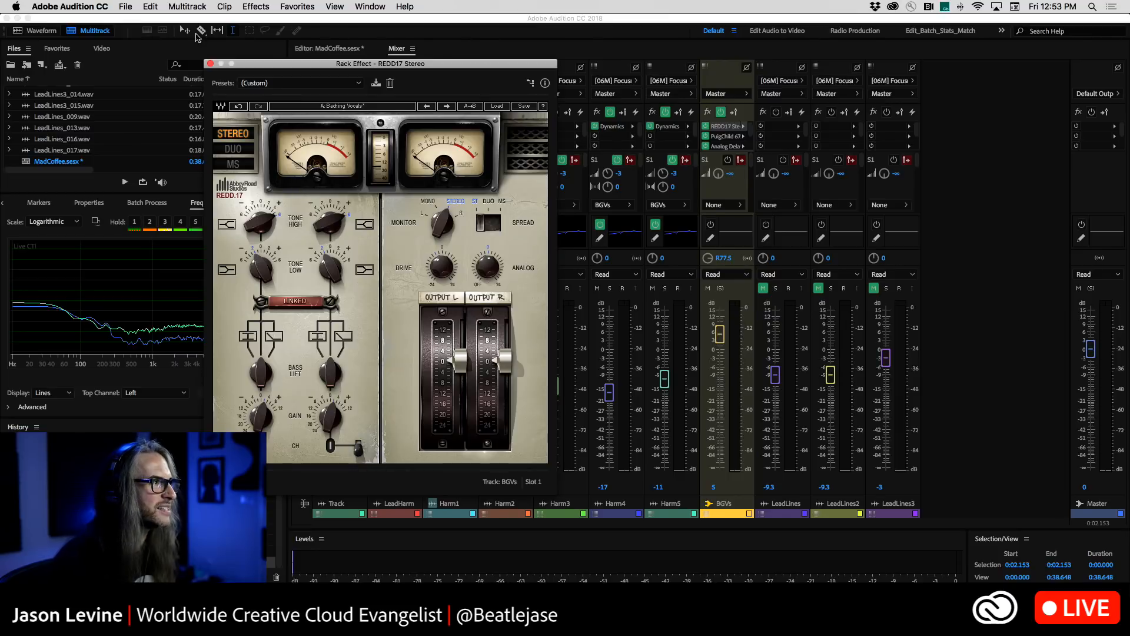
{"action": "left_click", "coordinate": [211, 64]}
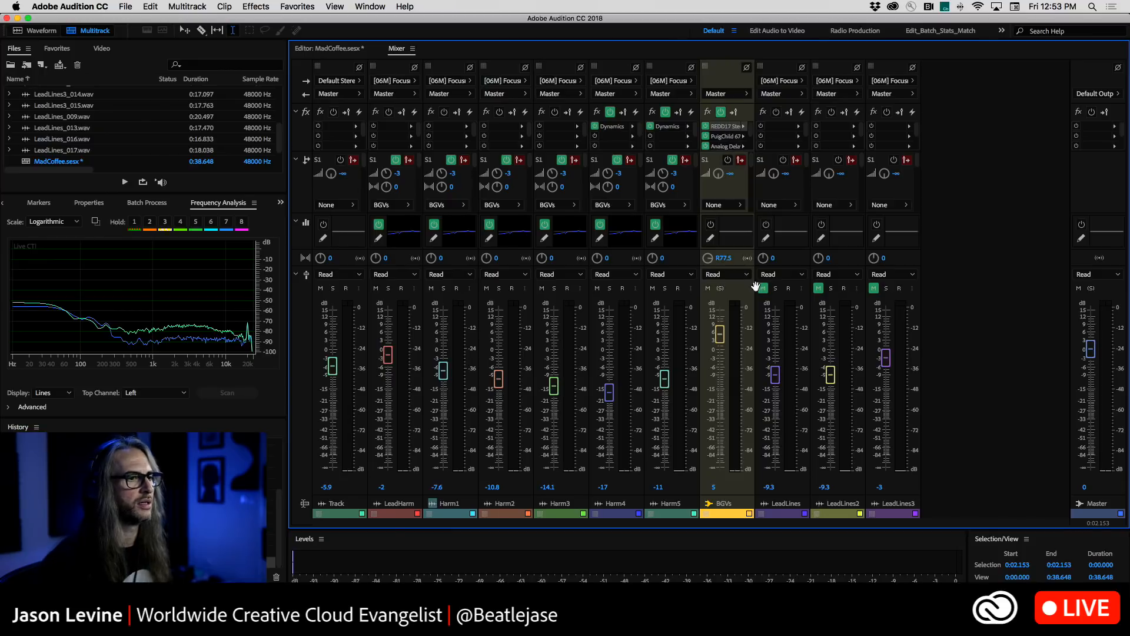
Reset the BGVs bus's stereo balance to 0
{"action": "left_click", "coordinate": [724, 259]}
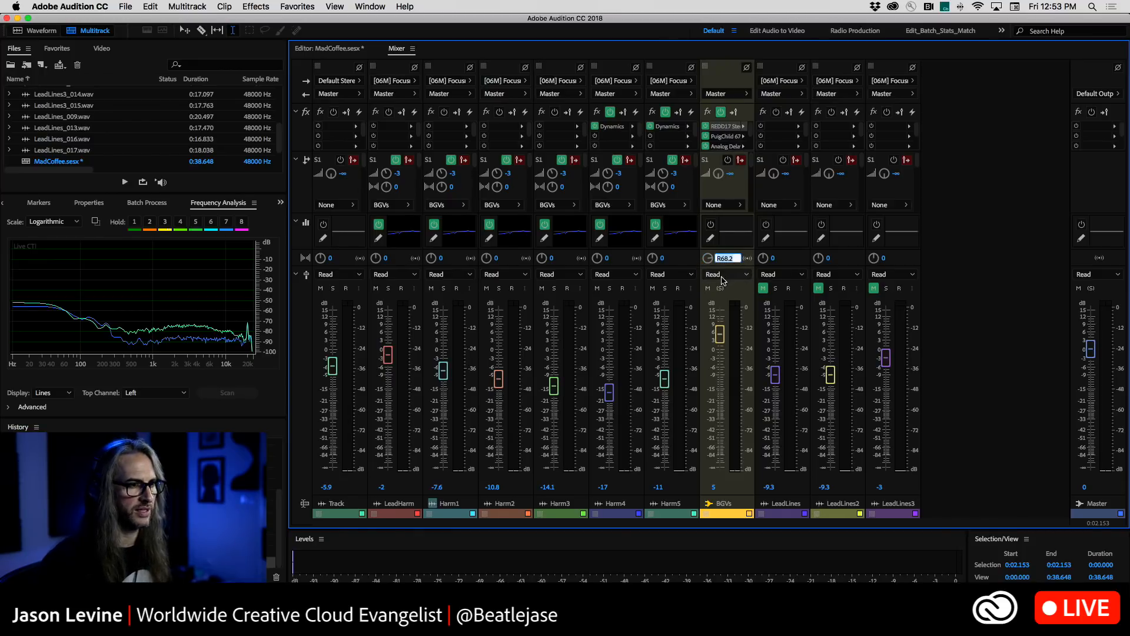
{"action": "type", "text": "0"}
{"action": "key", "text": "Return"}
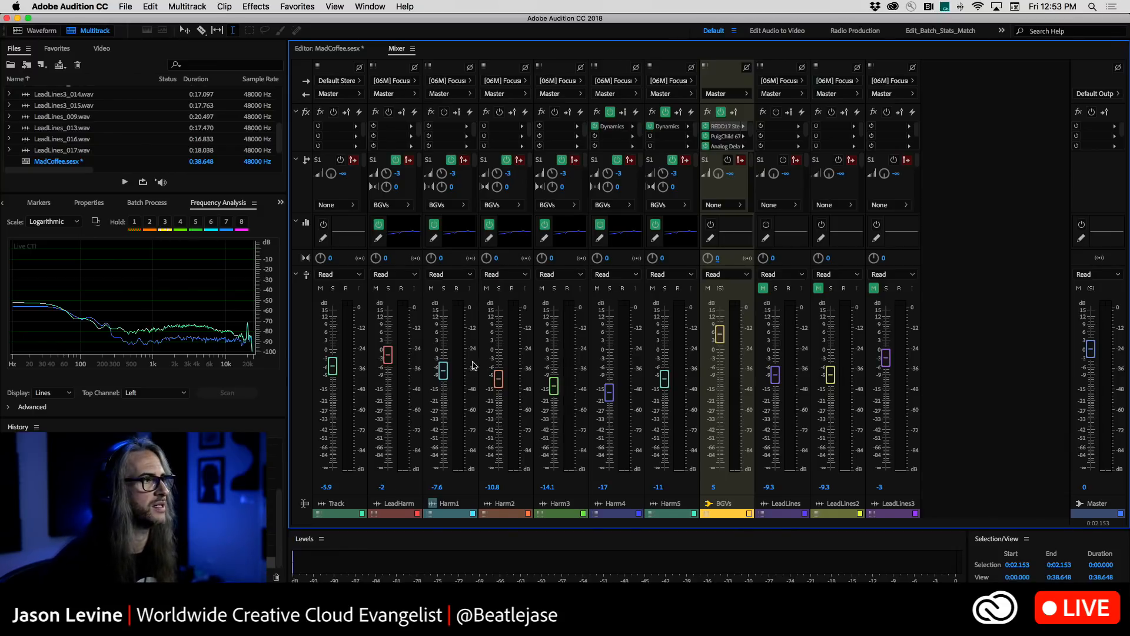
Examine the Harm2, Harm3 and Harm4 clips in the Editor at a larger track height, around 0:15 to 0:17
{"action": "left_click", "coordinate": [330, 49]}
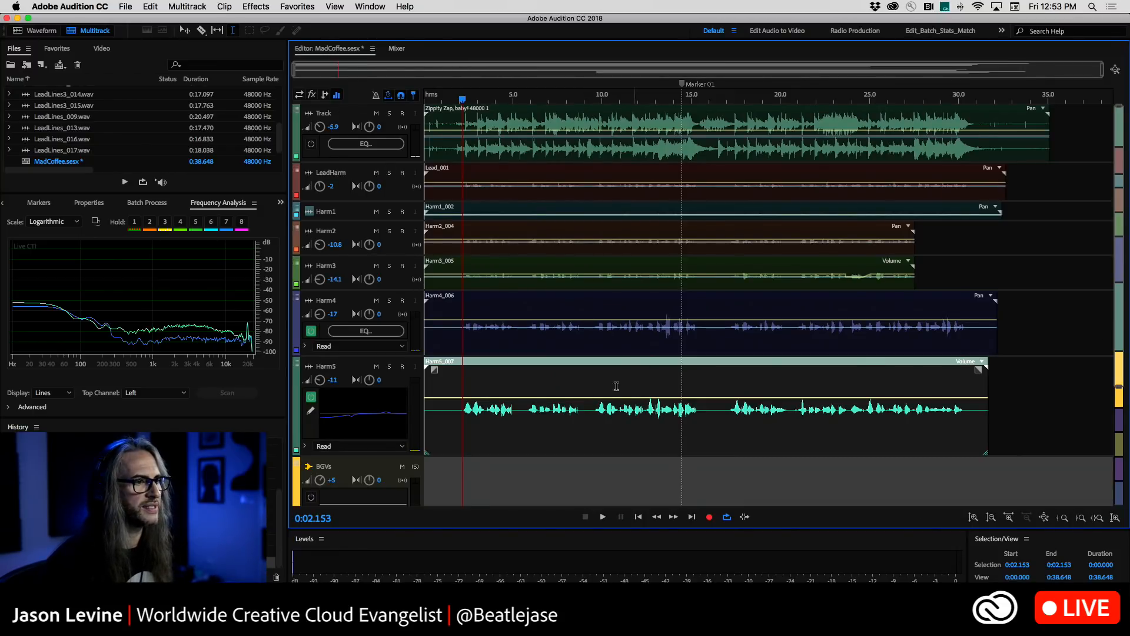
{"action": "scroll", "coordinate": [398, 274], "scroll_direction": "up", "scroll_amount": 8}
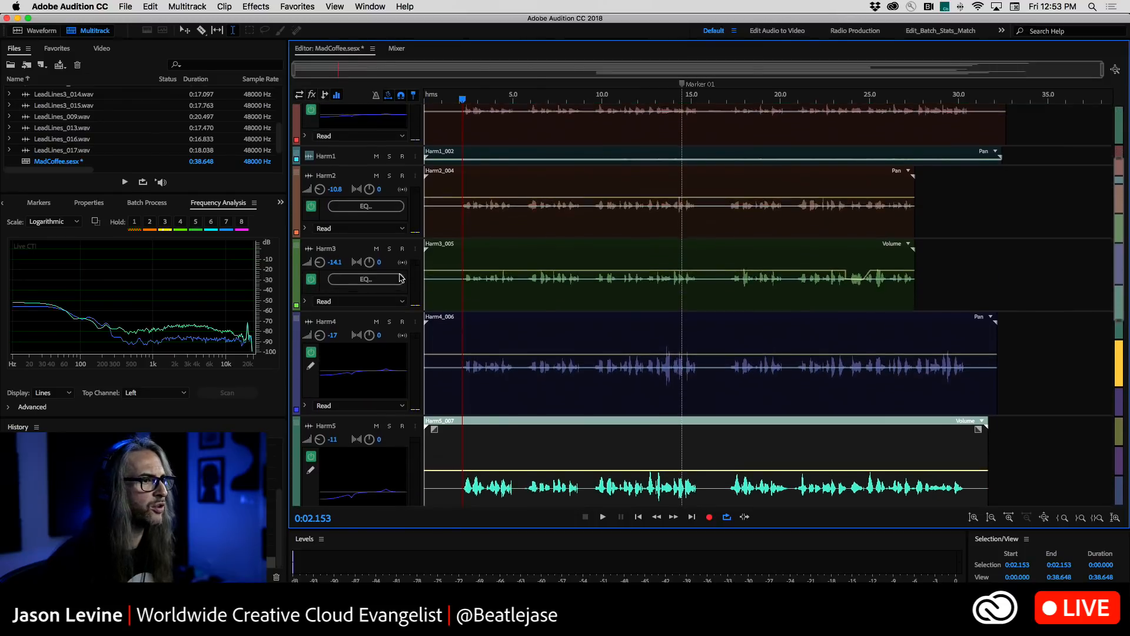
{"action": "left_click", "coordinate": [663, 373]}
{"action": "left_click", "coordinate": [697, 277]}
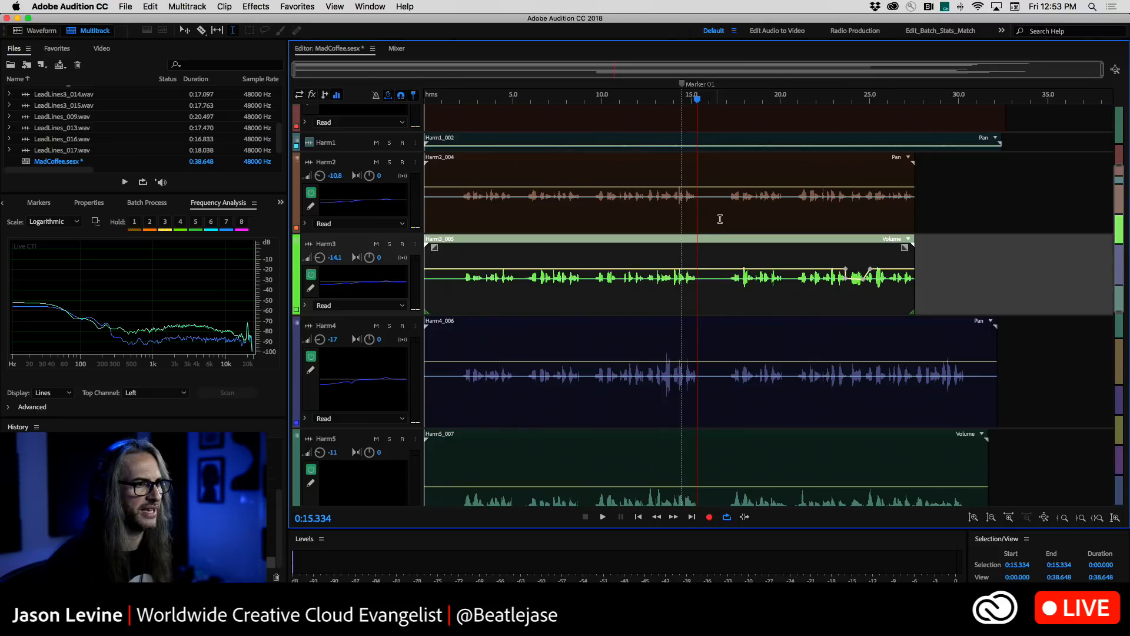
{"action": "left_click_drag", "start_coordinate": [725, 204], "coordinate": [739, 211]}
{"action": "left_click", "coordinate": [820, 329]}
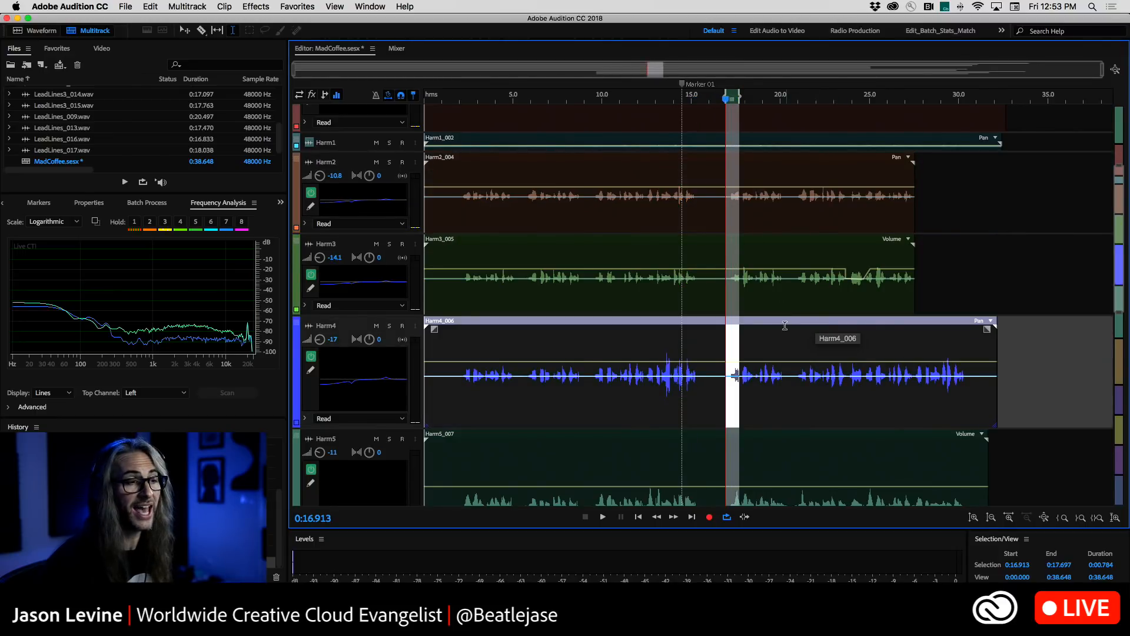
{"action": "left_click", "coordinate": [713, 231]}
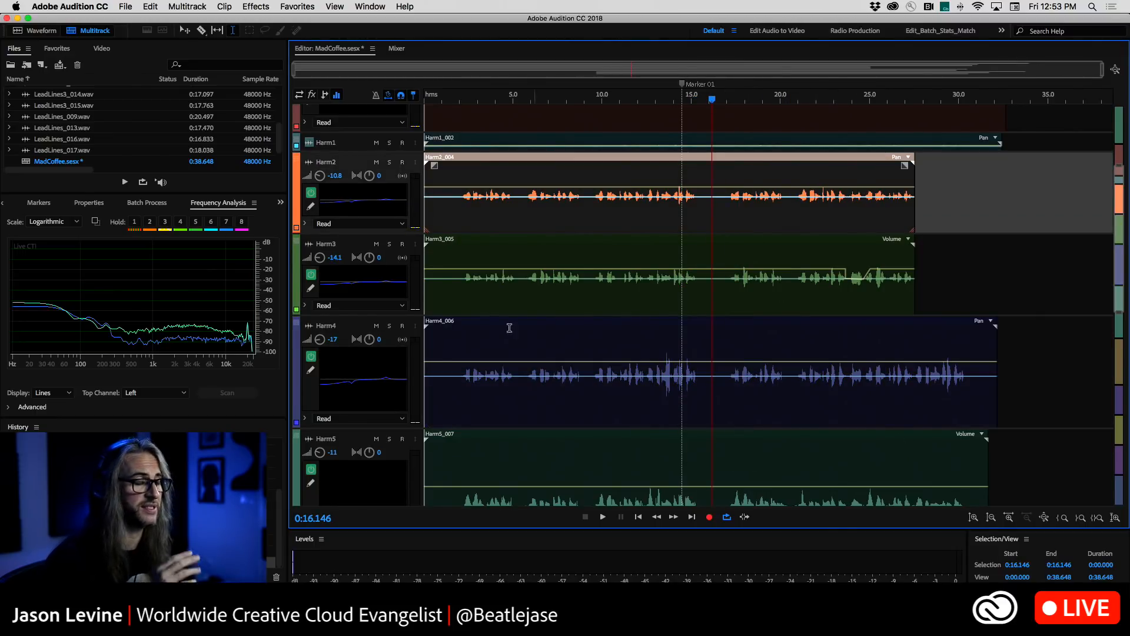
Play from about 0:01.821, enable the BGVs bus's track EQ in the Mixer, stop playback, and open the EQ
{"action": "left_click", "coordinate": [457, 100]}
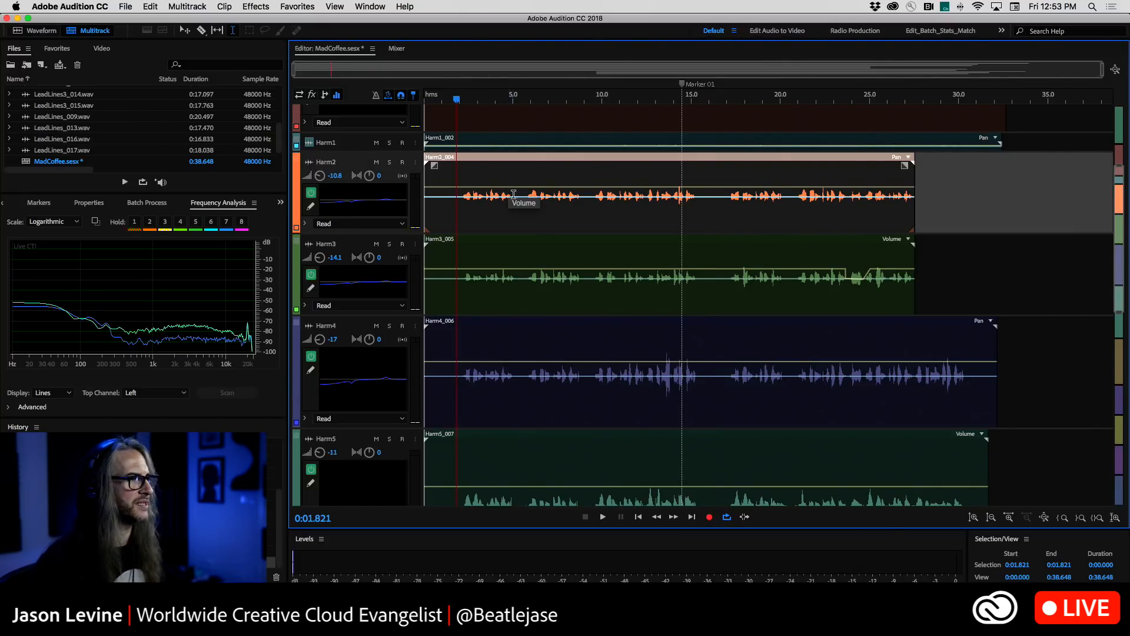
{"action": "key", "text": "space"}
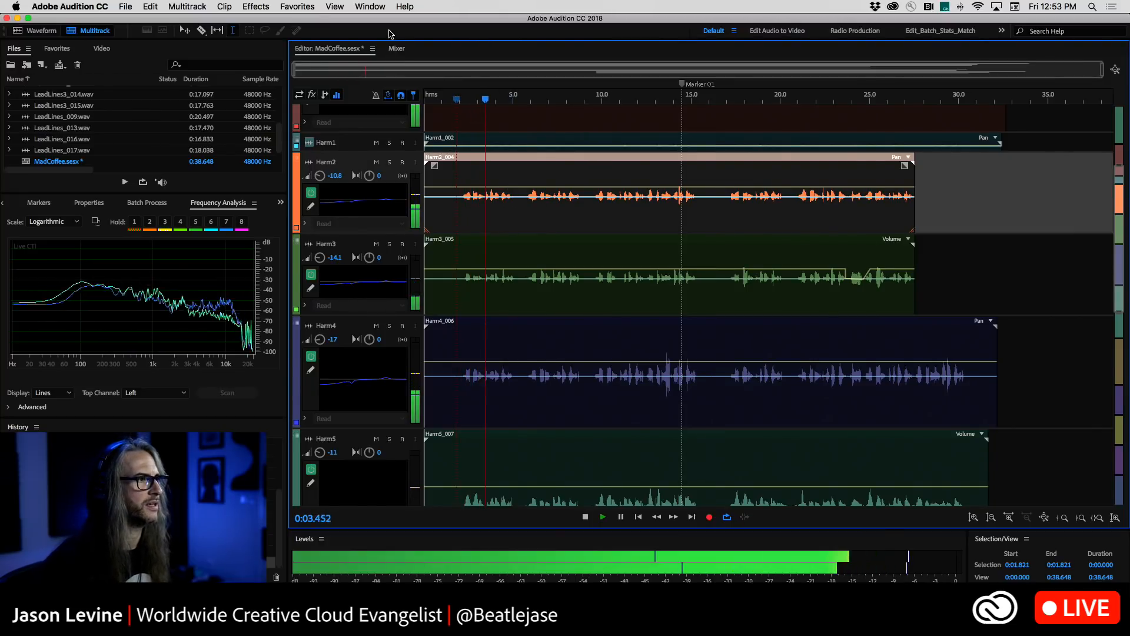
{"action": "left_click", "coordinate": [393, 49]}
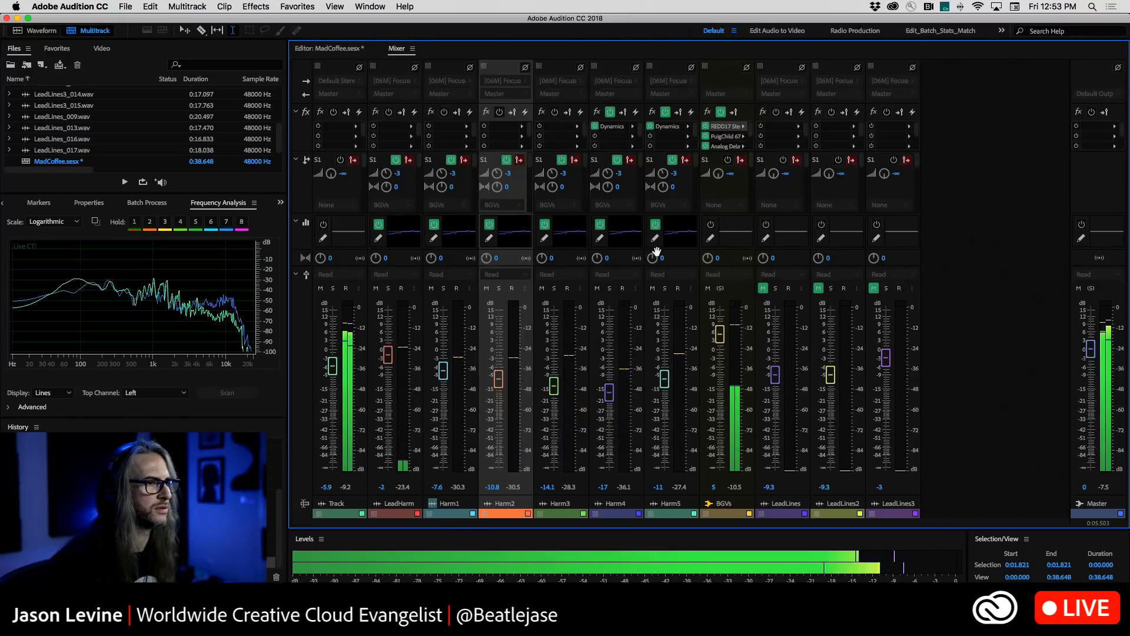
{"action": "left_click", "coordinate": [711, 225]}
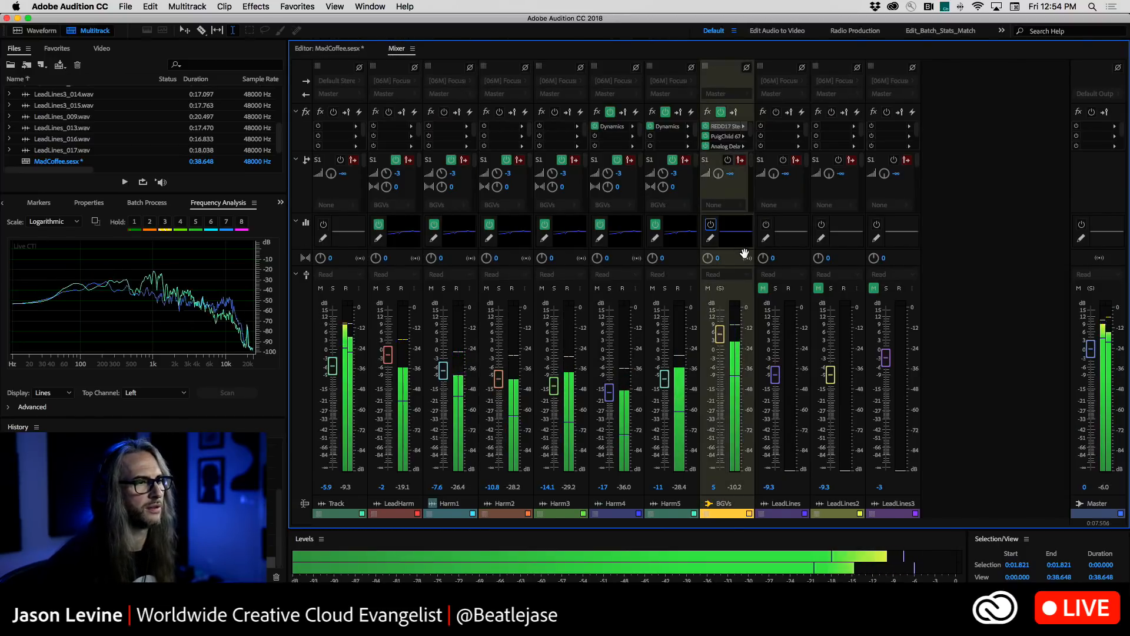
{"action": "key", "text": "space"}
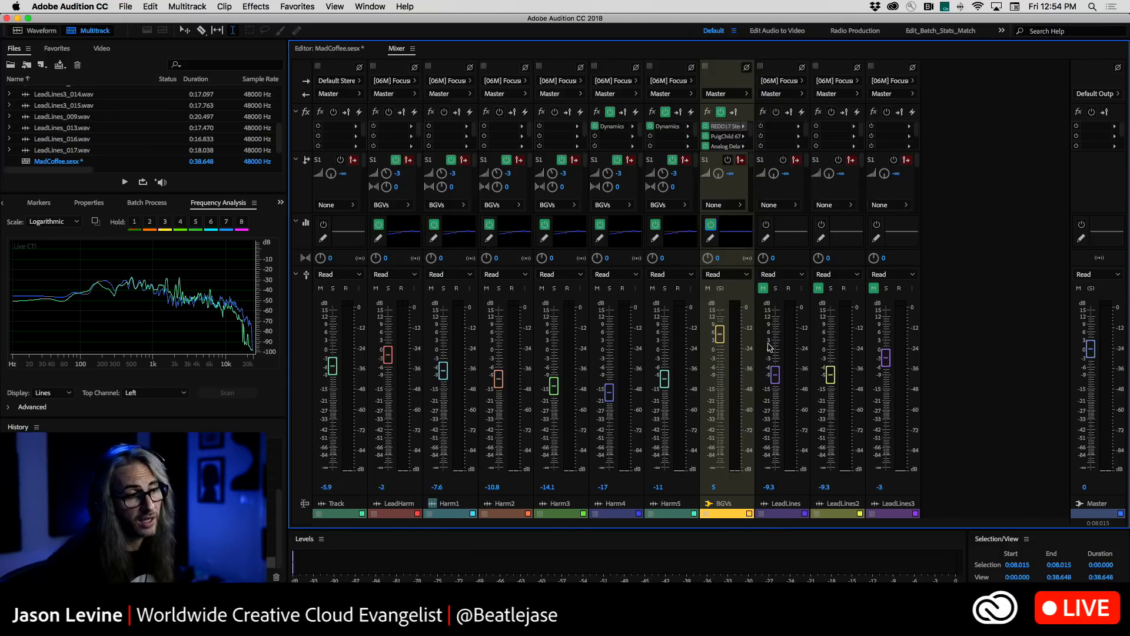
{"action": "double_click", "coordinate": [734, 231]}
{"action": "left_click_drag", "start_coordinate": [551, 148], "coordinate": [582, 51]}
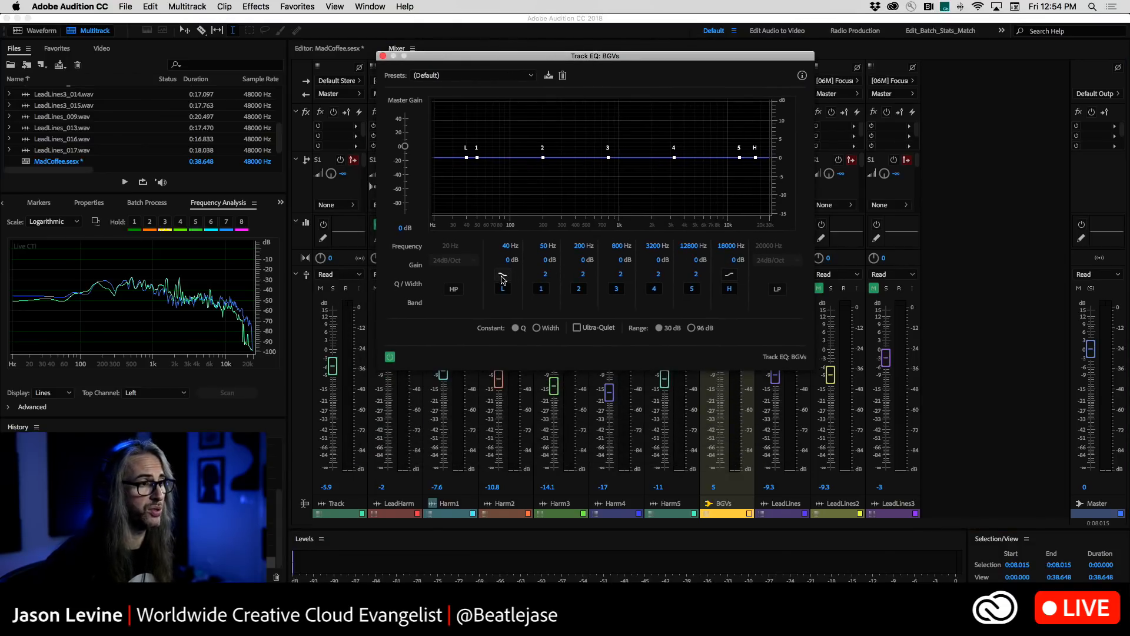
During playback, set the BGVs EQ's band 3 to 1061 Hz at 4.2 dB and band 2 to 137 Hz at -4.5 dB with Q 8.5
{"action": "key", "text": "space"}
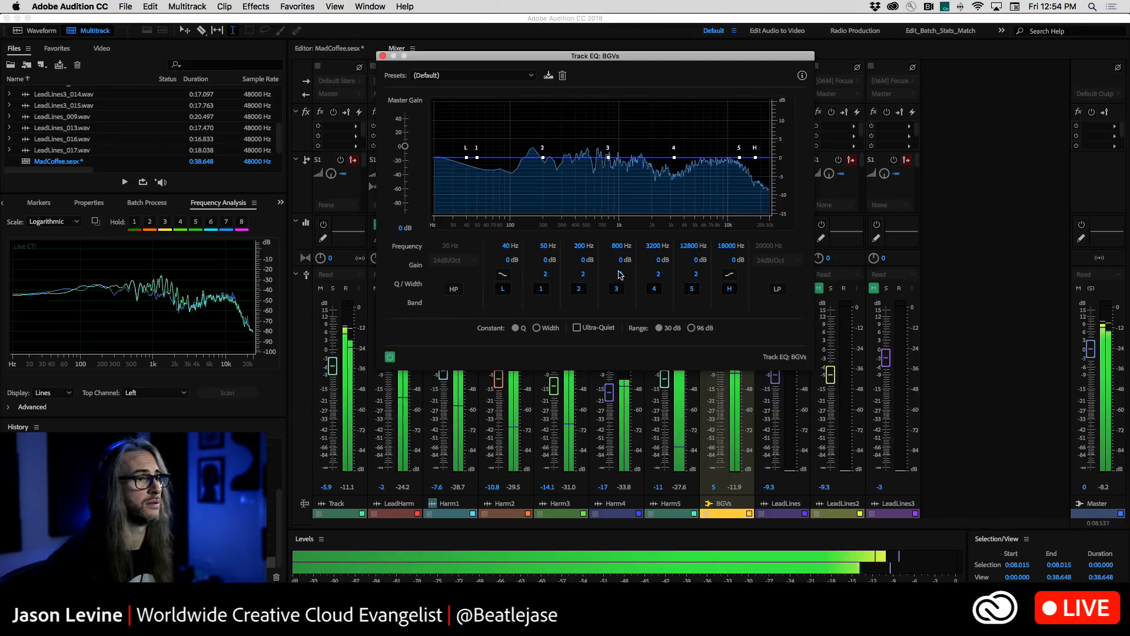
{"action": "mouse_move", "coordinate": [622, 260]}
{"action": "left_mouse_down"}
{"action": "mouse_move", "coordinate": [649, 261]}
{"action": "mouse_move", "coordinate": [624, 247]}
{"action": "left_mouse_up"}
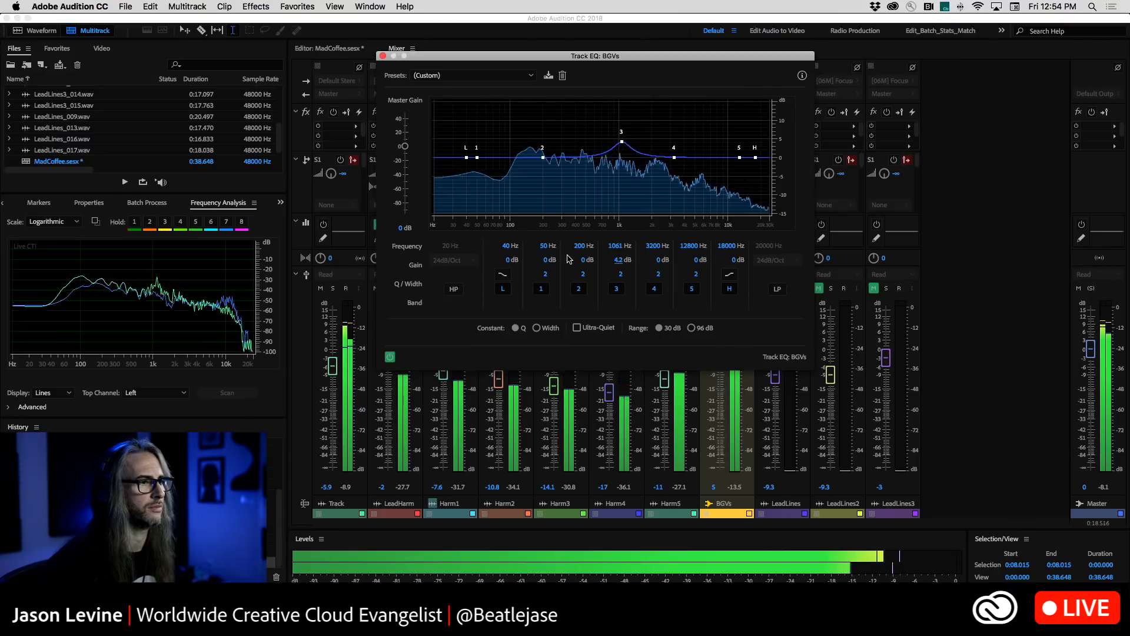
{"action": "left_click_drag", "start_coordinate": [585, 274], "coordinate": [537, 262]}
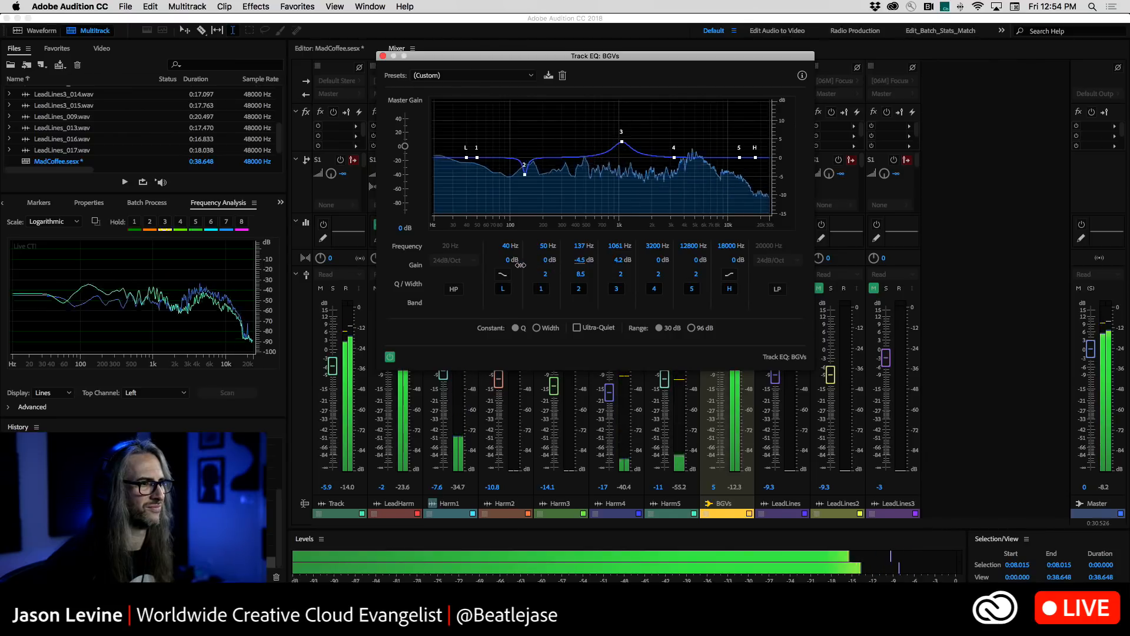
{"action": "key", "text": "space"}
Replay from about 0:01.883 in the Editor, lower the BGVs EQ's band 2 gain to -5.9 dB, and close the EQ
{"action": "left_click_drag", "start_coordinate": [512, 59], "coordinate": [360, 130]}
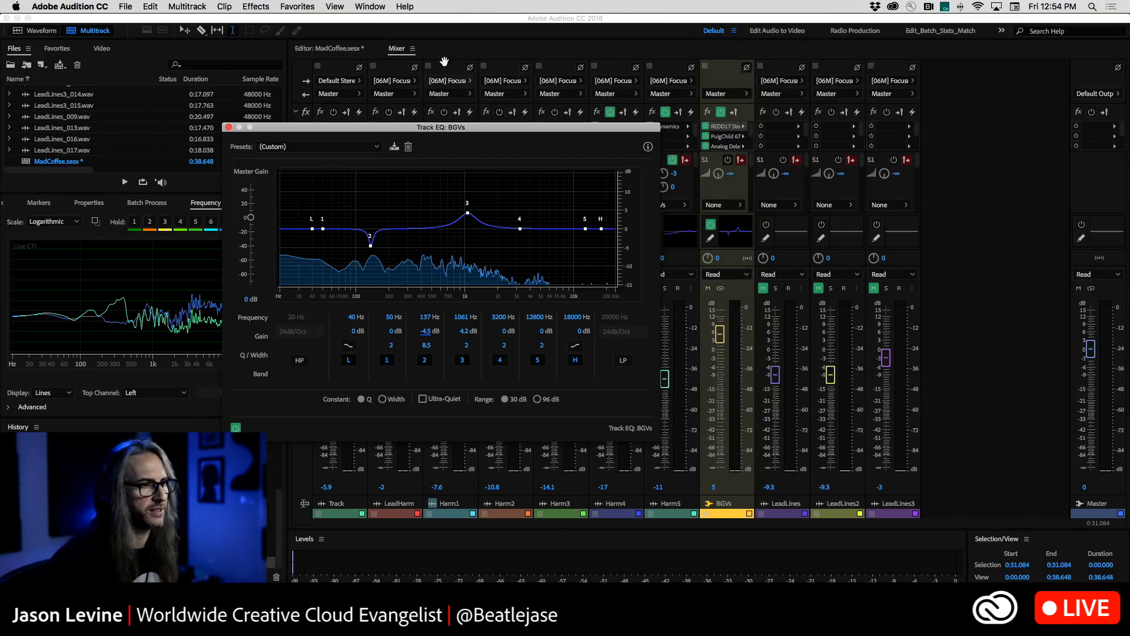
{"action": "left_click", "coordinate": [332, 49]}
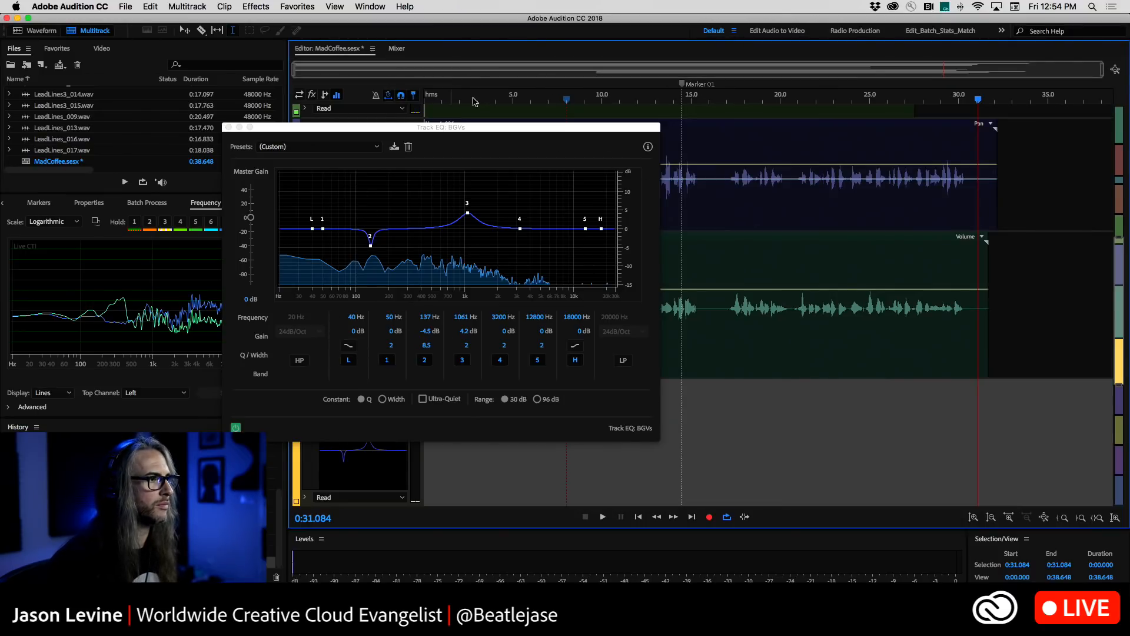
{"action": "key", "text": "space"}
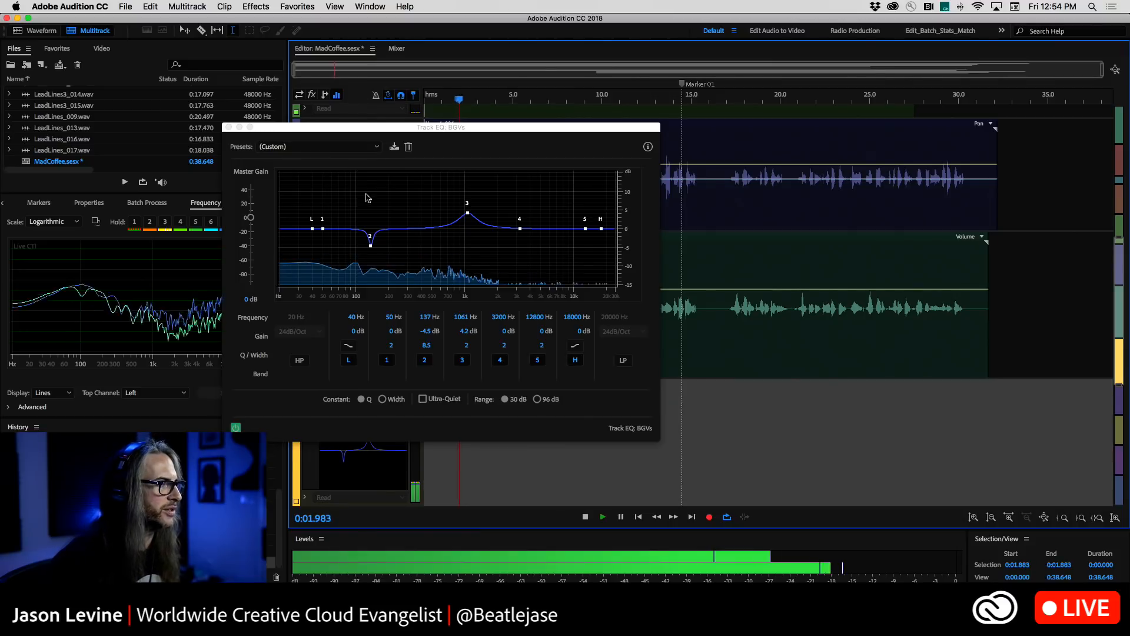
{"action": "left_click", "coordinate": [421, 333]}
{"action": "left_click_drag", "start_coordinate": [422, 333], "coordinate": [414, 334]}
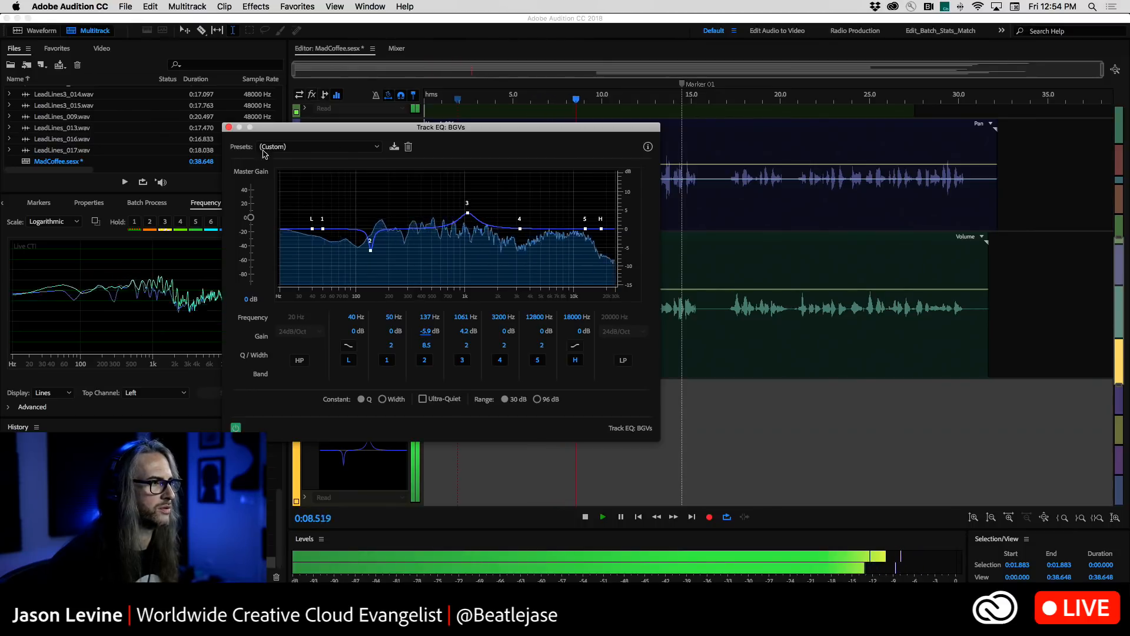
{"action": "left_click", "coordinate": [378, 233]}
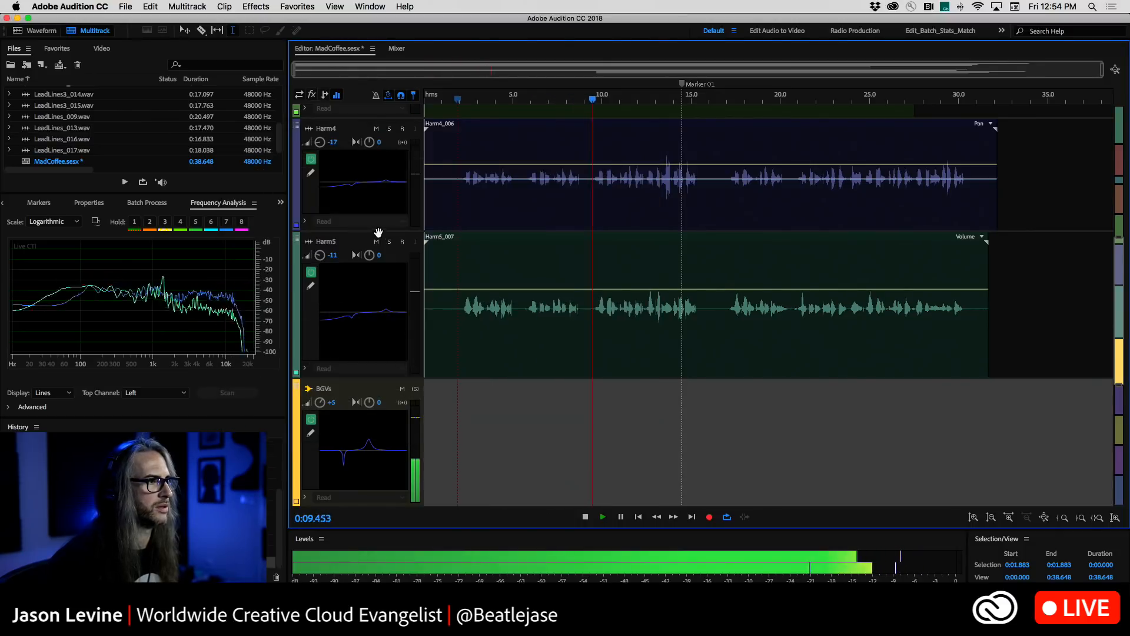
Set the Harm4 level to -12.1 dB in the Mixer during playback, return to the Editor, and stop playback
{"action": "left_click", "coordinate": [396, 49]}
{"action": "left_click_drag", "start_coordinate": [610, 391], "coordinate": [611, 384]}
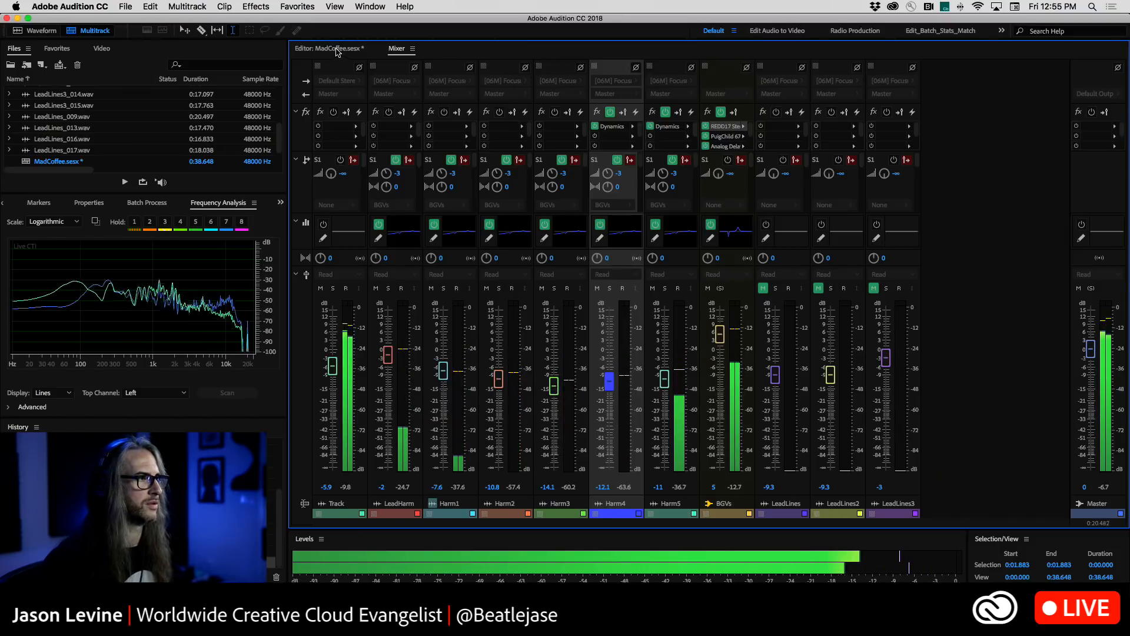
{"action": "key", "text": "alt+1"}
{"action": "key", "text": "alt+2"}
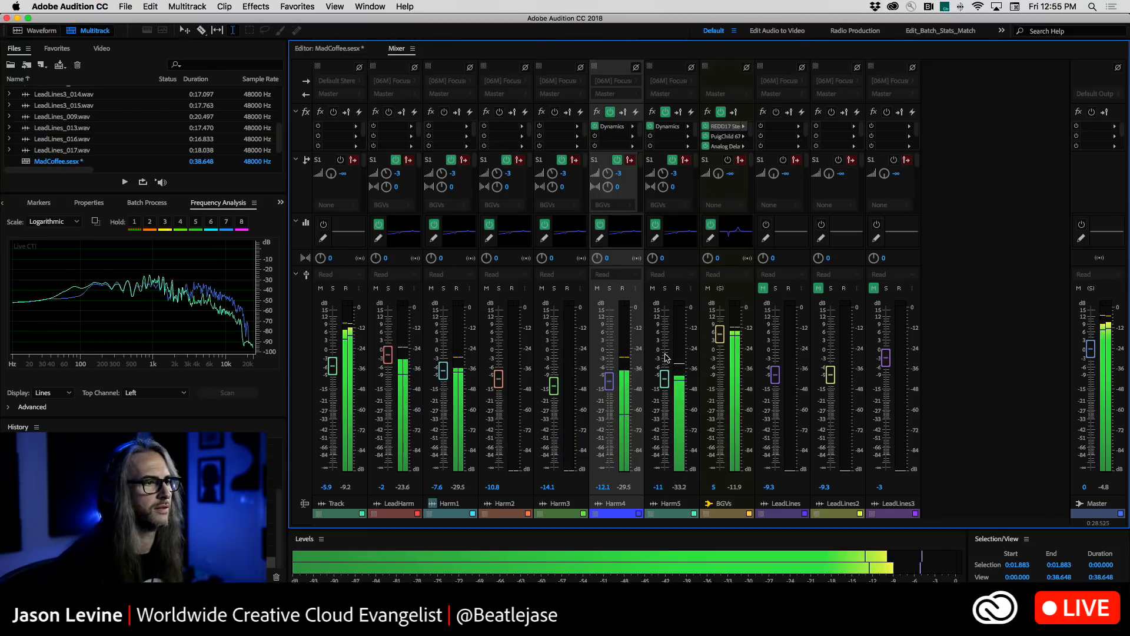
{"action": "left_click", "coordinate": [324, 49]}
{"action": "key", "text": "space"}
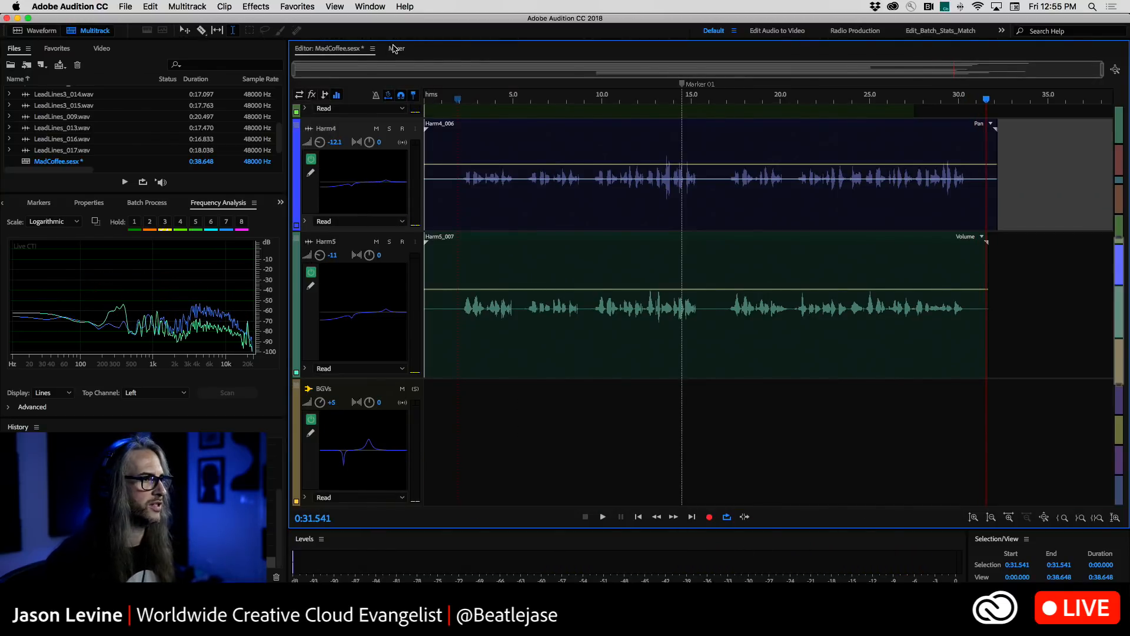
Unmute LeadLines, LeadLines2 and LeadLines3 in the full session view, and play the mix from about 0:16.141 before stopping
{"action": "left_click", "coordinate": [1046, 516]}
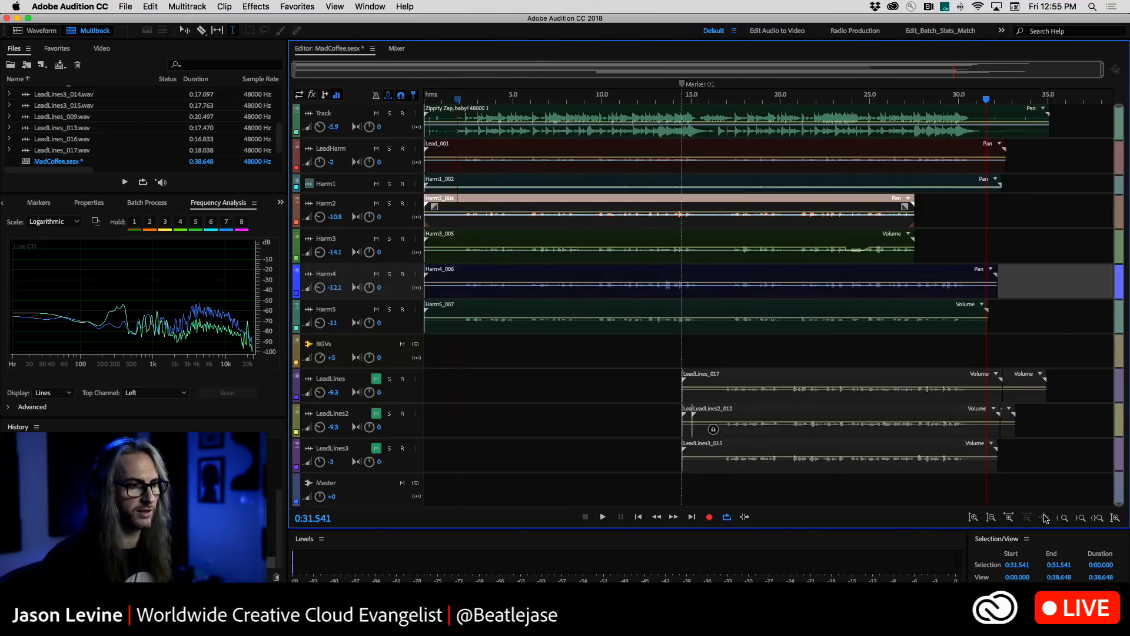
{"action": "left_click", "coordinate": [377, 379]}
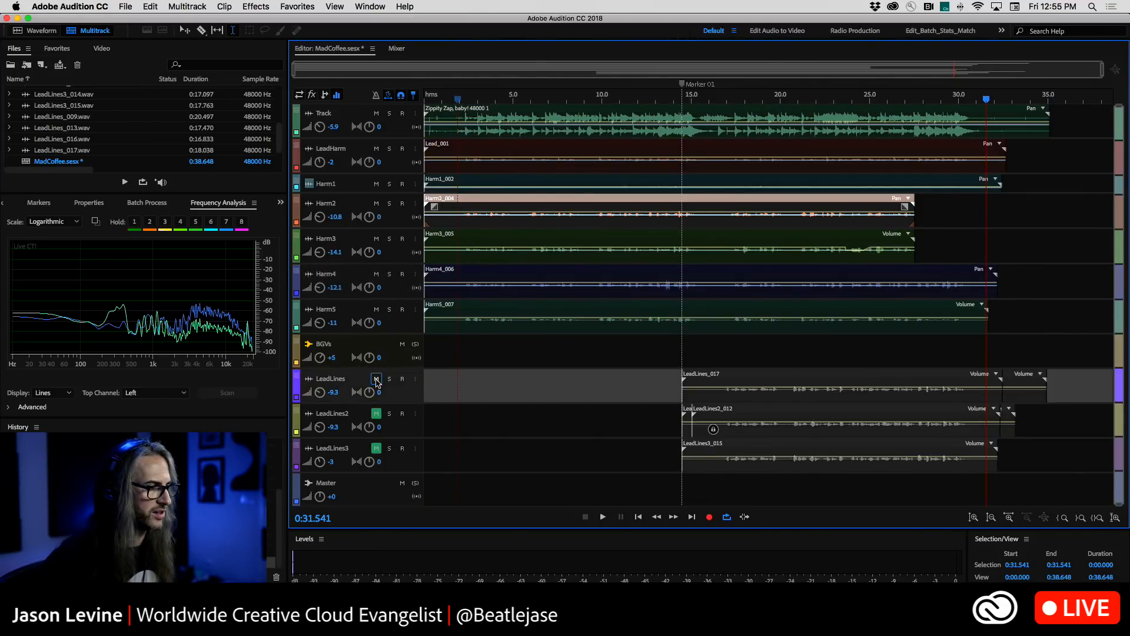
{"action": "left_click", "coordinate": [376, 413]}
{"action": "left_click", "coordinate": [376, 448]}
{"action": "left_click", "coordinate": [693, 100]}
{"action": "left_click", "coordinate": [712, 100]}
{"action": "key", "text": "space"}
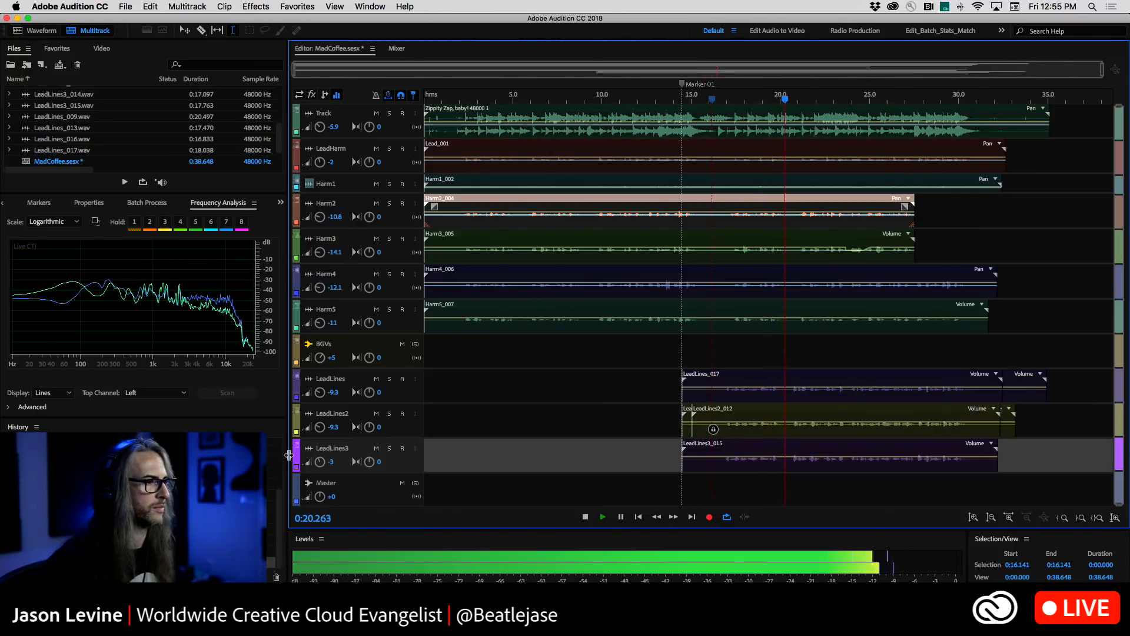
{"action": "key", "text": "space"}
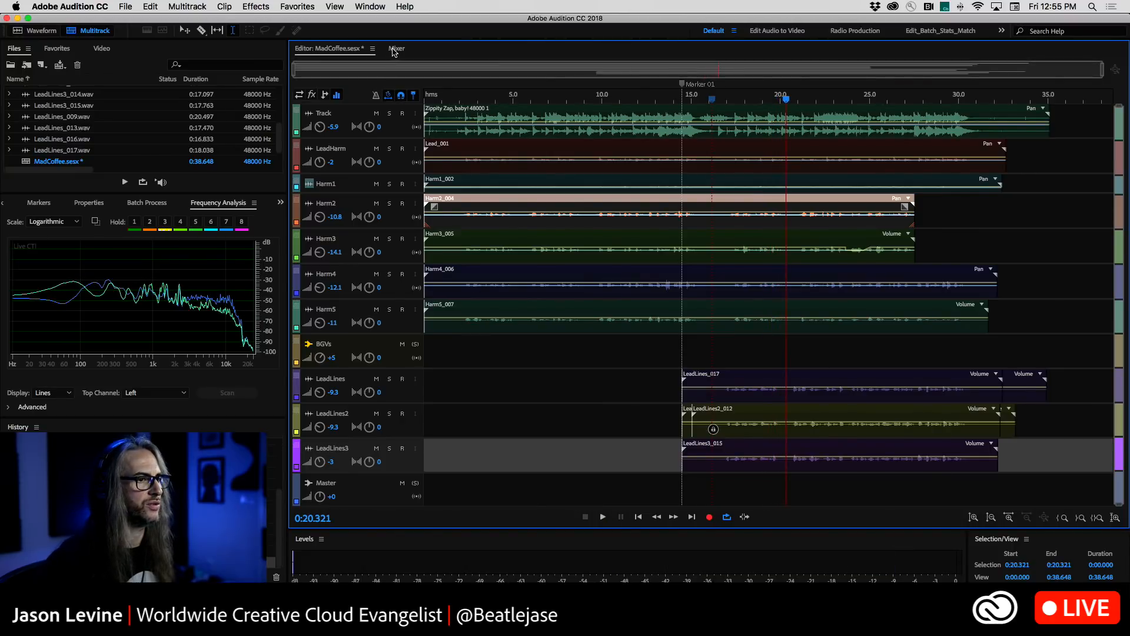
Enlarge the BGVs track, reveal its volume automation lane, and play from about 0:15.361 to locate where the lead lines enter
{"action": "left_click_drag", "start_coordinate": [348, 368], "coordinate": [360, 415]}
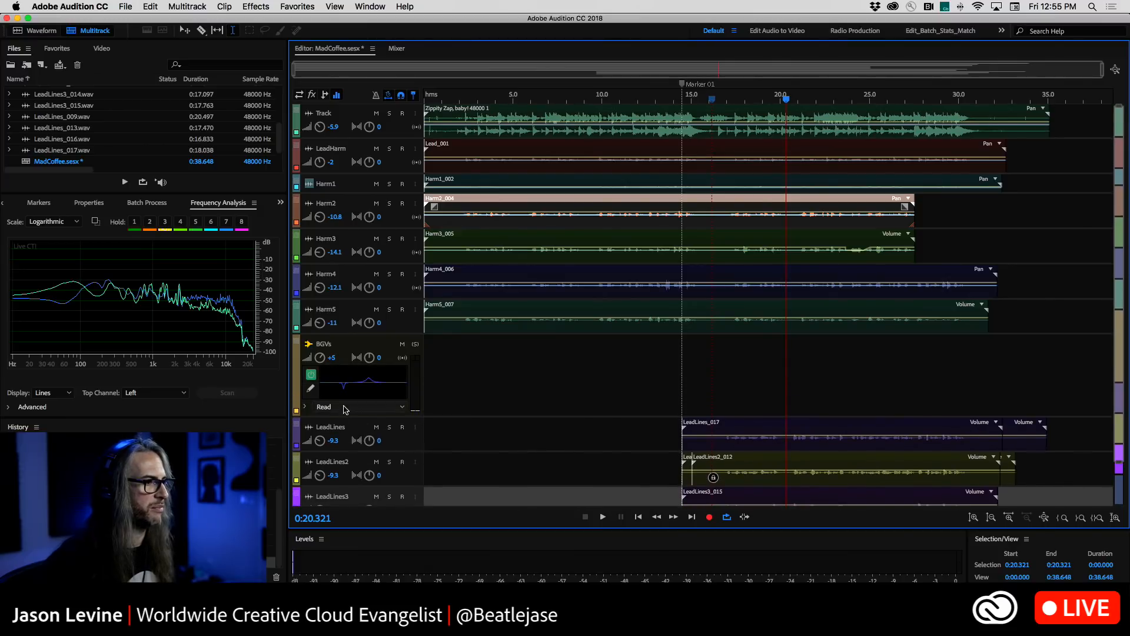
{"action": "left_click", "coordinate": [306, 407]}
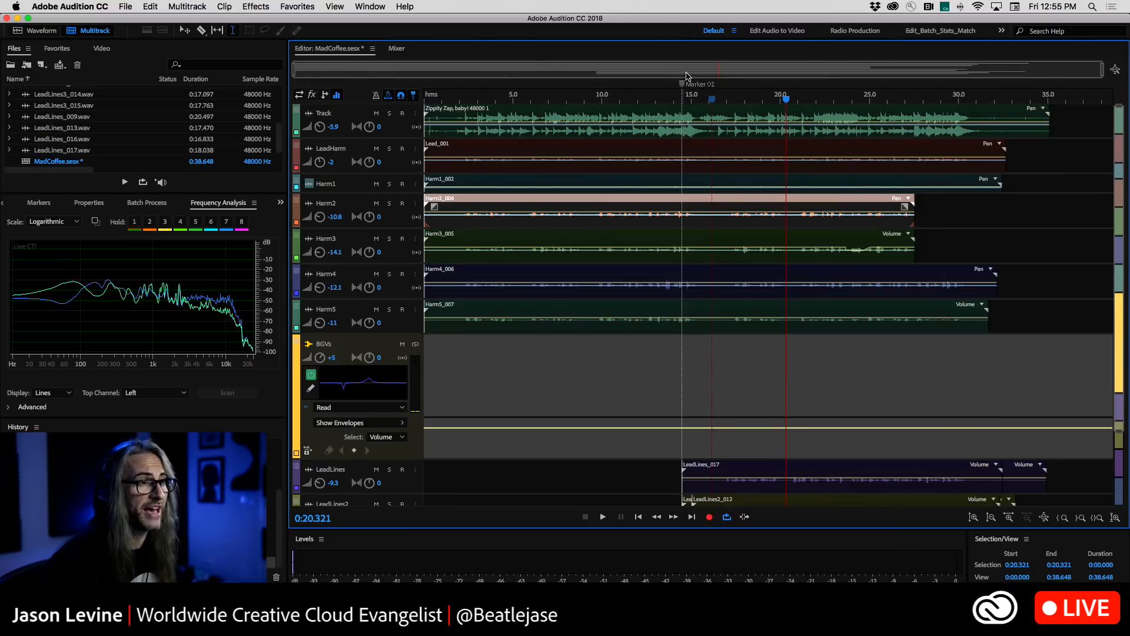
{"action": "left_click", "coordinate": [698, 97]}
{"action": "key", "text": "space"}
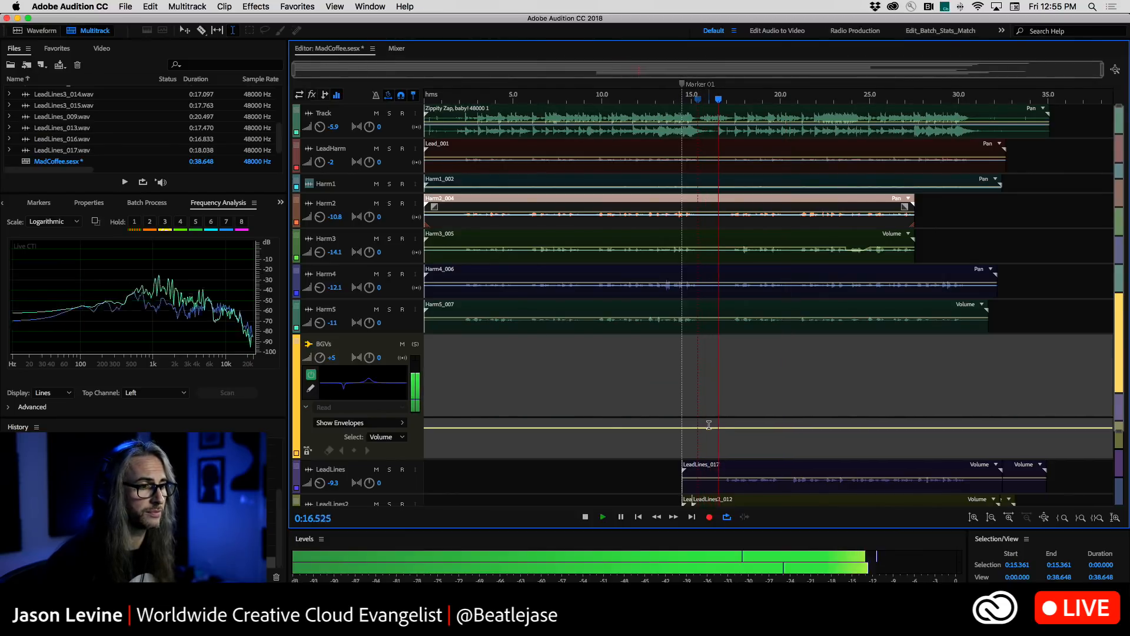
{"action": "key", "text": "space"}
Add two BGVs volume keyframes around 0:16.976 and lower the second to about -10 dB during playback, then stop
{"action": "left_click", "coordinate": [725, 428]}
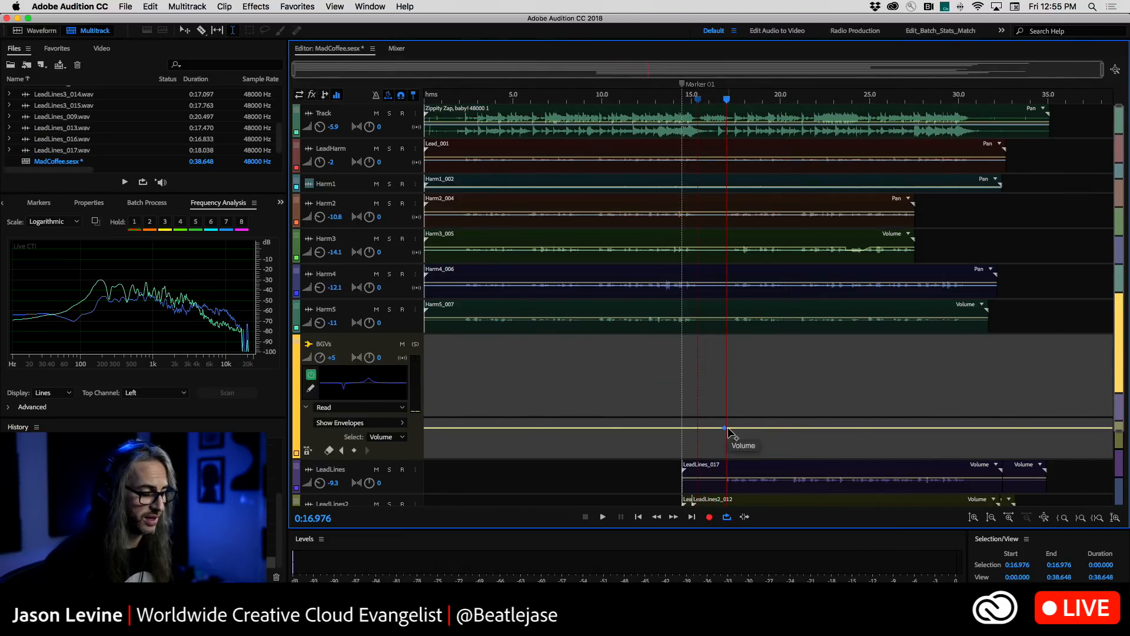
{"action": "left_click_drag", "start_coordinate": [733, 429], "coordinate": [734, 440]}
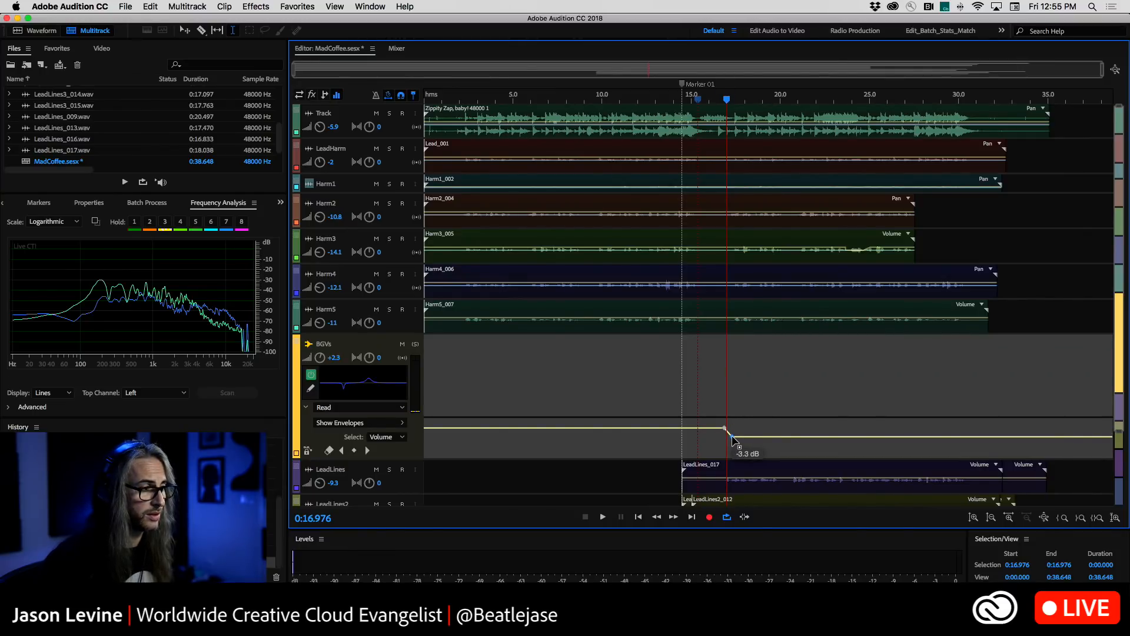
{"action": "key", "text": "space"}
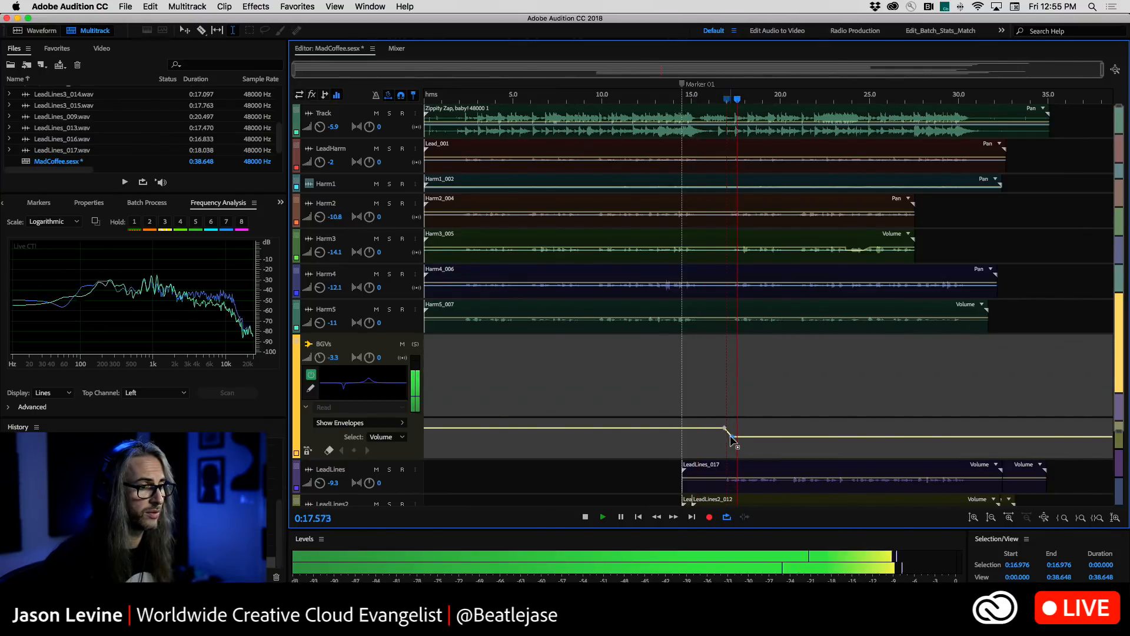
{"action": "left_click_drag", "start_coordinate": [733, 440], "coordinate": [732, 446]}
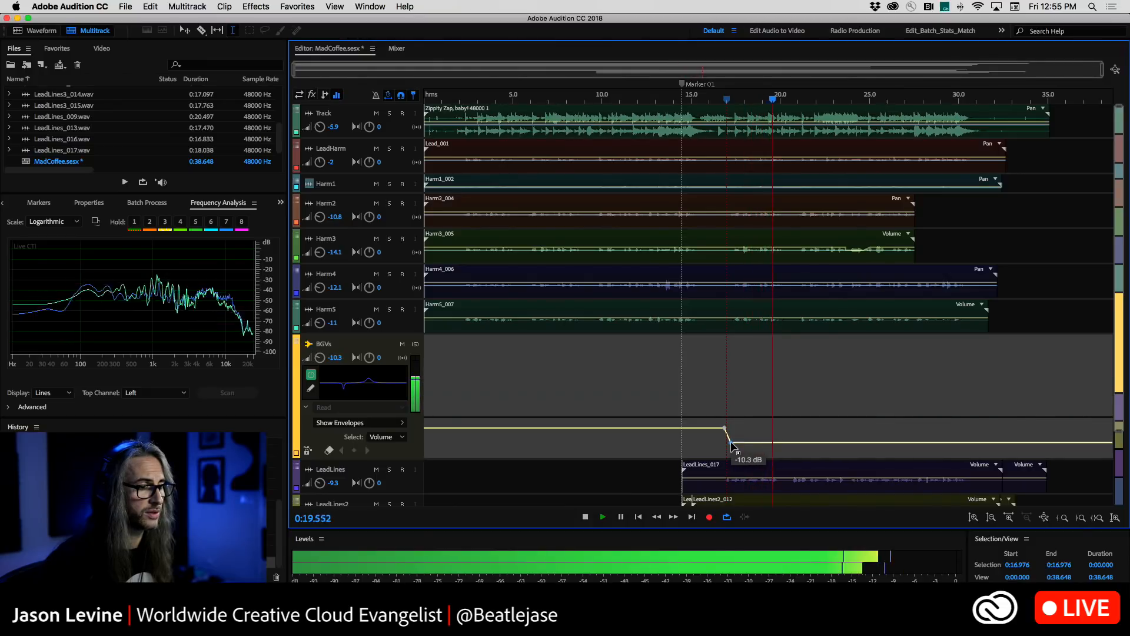
{"action": "key", "text": "space"}
Set the LeadLines3 level to 0 dB, play from about 0:16.440, and raise the level to +3.9 dB during playback
{"action": "scroll", "coordinate": [578, 430], "scroll_direction": "down", "scroll_amount": 3}
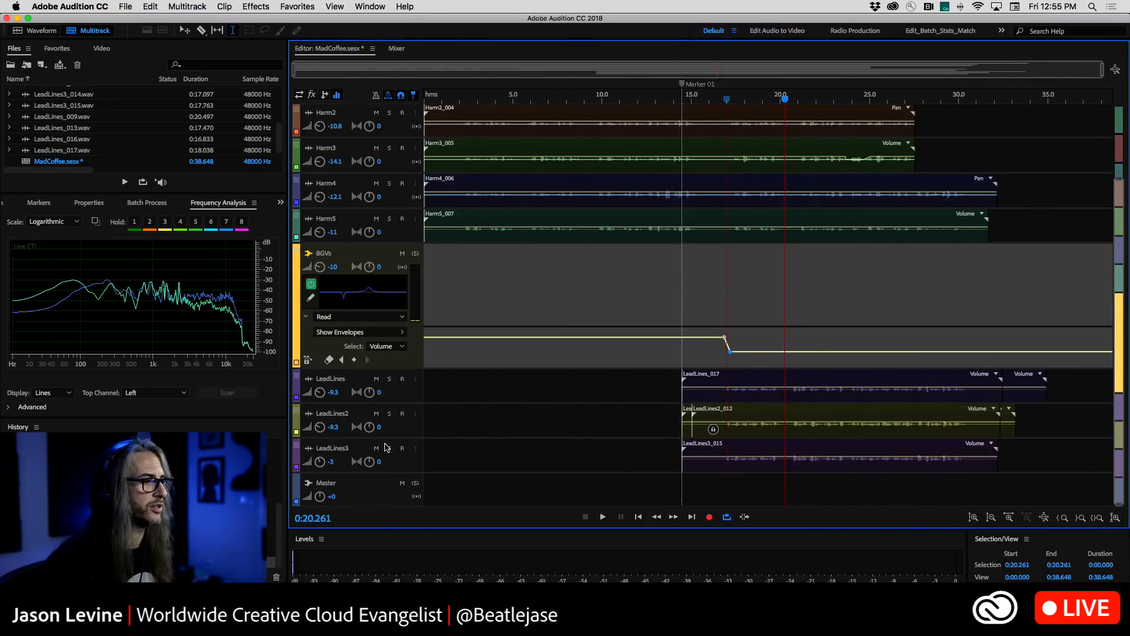
{"action": "left_click", "coordinate": [331, 463]}
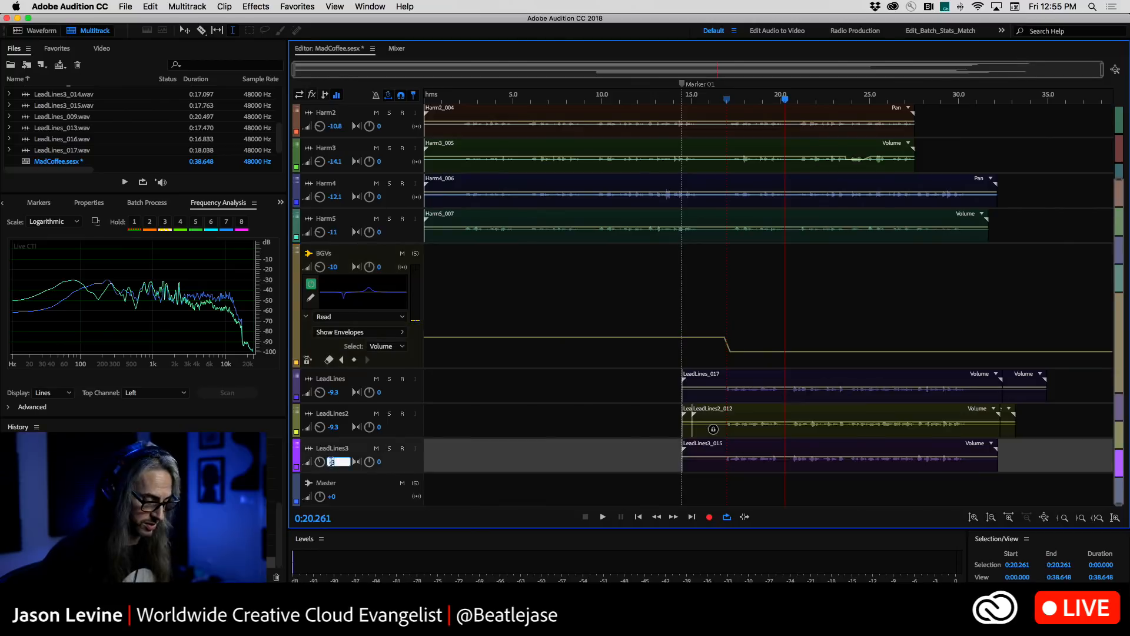
{"action": "type", "text": "0"}
{"action": "key", "text": "Return"}
{"action": "left_click", "coordinate": [717, 100]}
{"action": "key", "text": "space"}
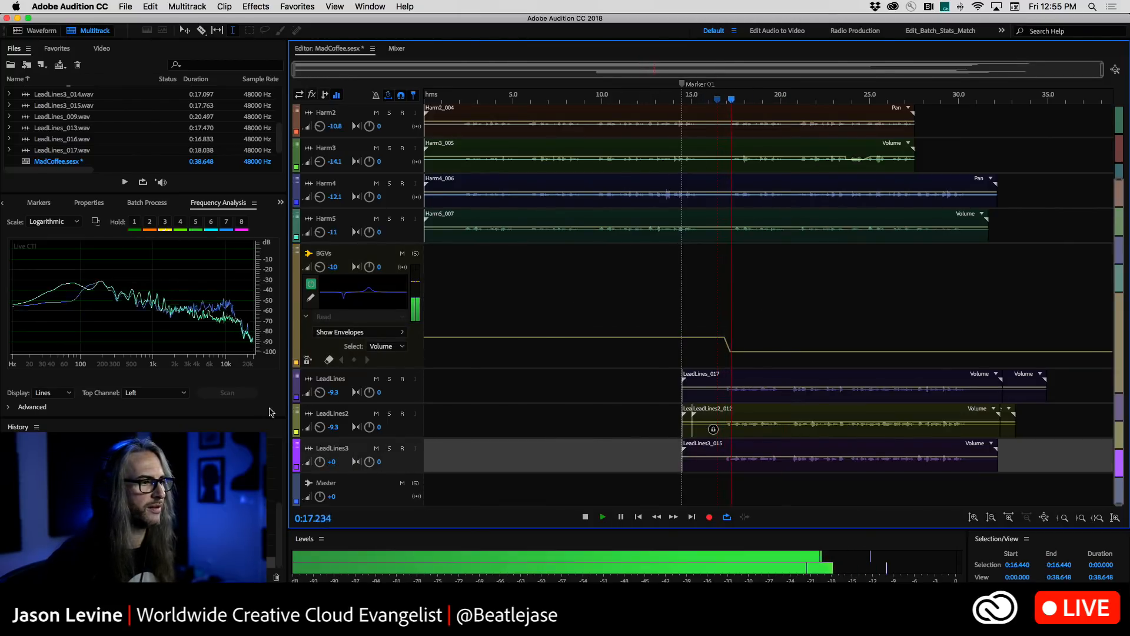
{"action": "left_click_drag", "start_coordinate": [322, 452], "coordinate": [316, 454]}
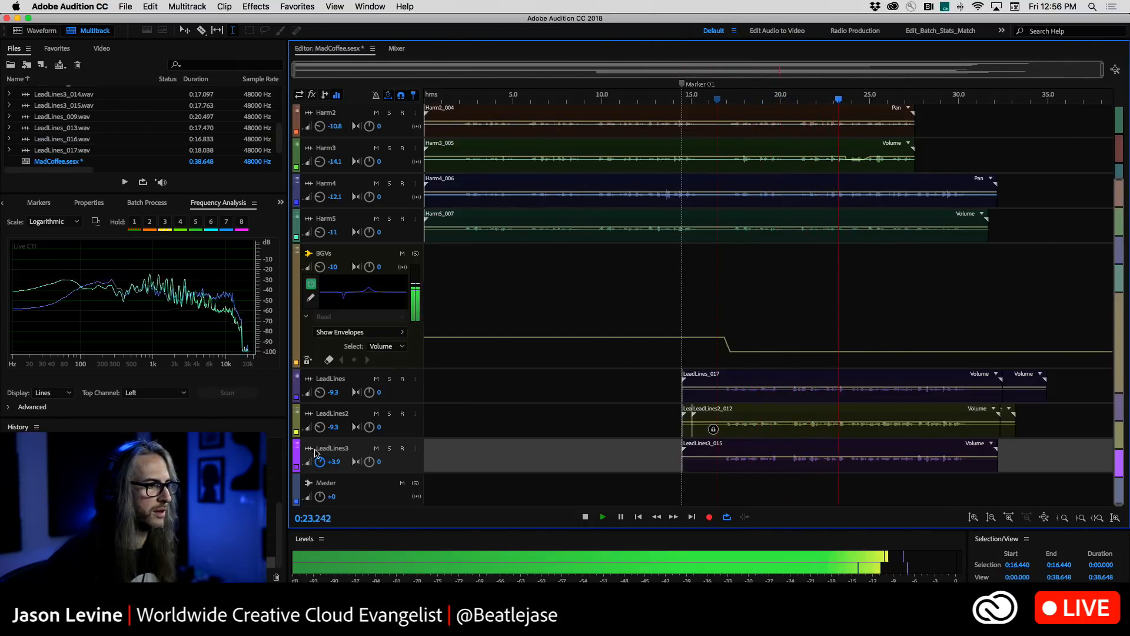
Stop playback in the Mixer, insert the Waves Reel ADT (m->s) AU effect on LeadLines3, and load its Classic Vocal ADT preset
{"action": "left_click", "coordinate": [396, 49]}
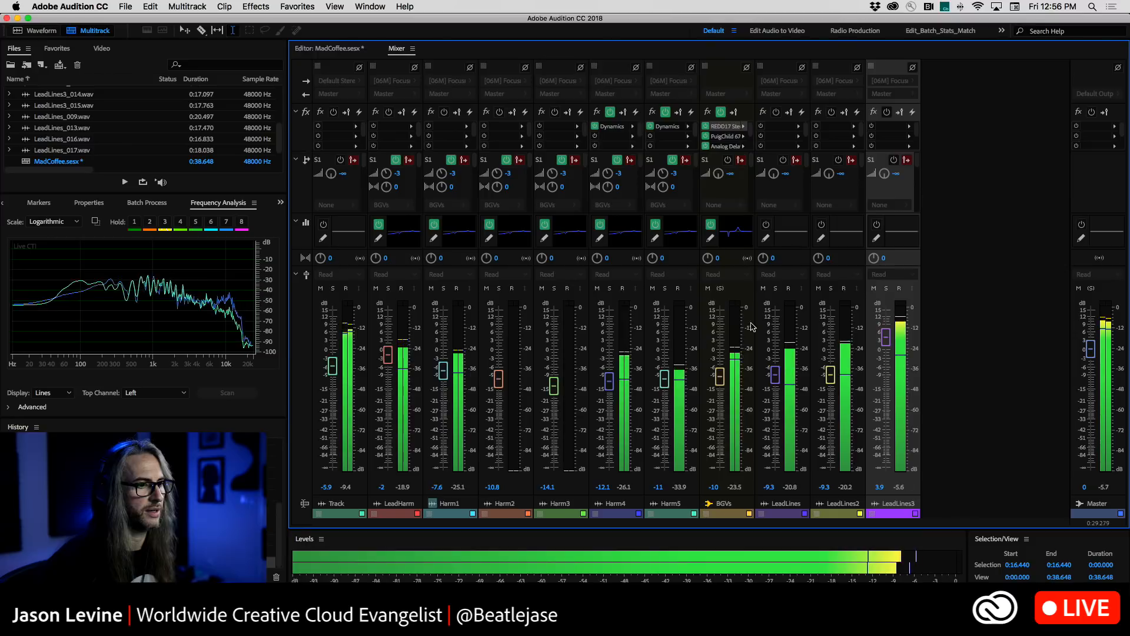
{"action": "key", "text": "space"}
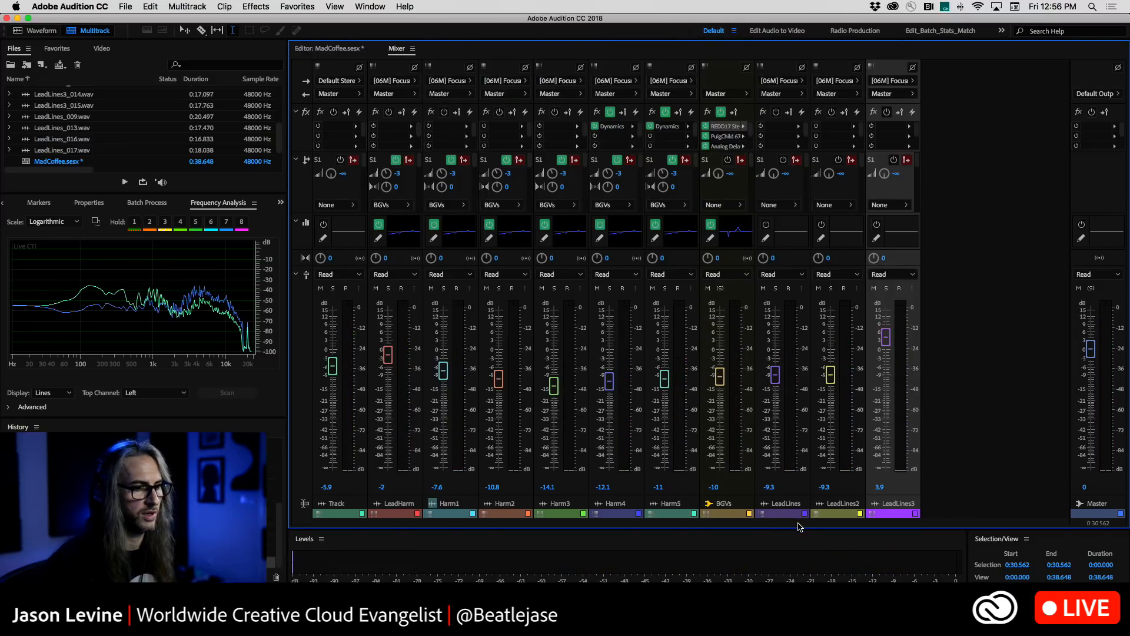
{"action": "left_click", "coordinate": [909, 127]}
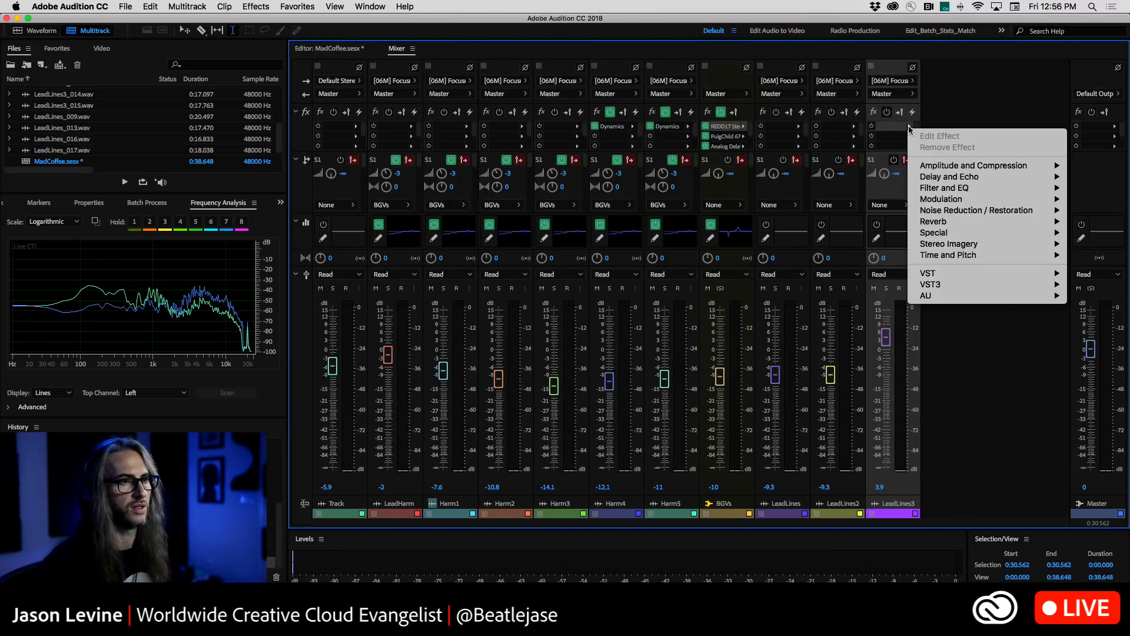
{"action": "mouse_move", "coordinate": [936, 295]}
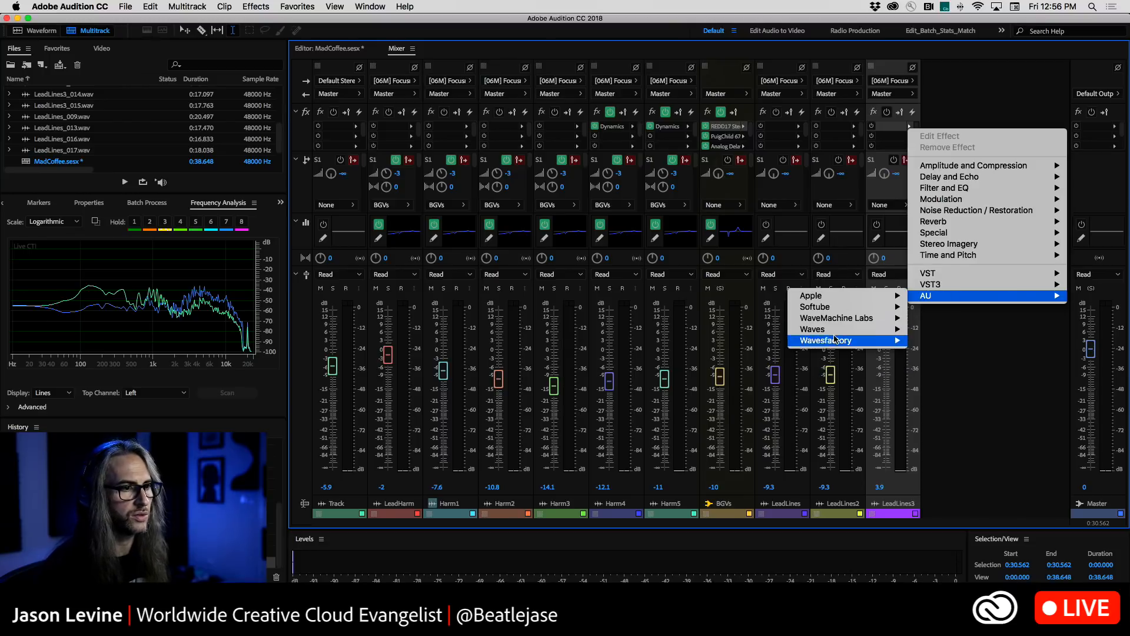
{"action": "mouse_move", "coordinate": [838, 331]}
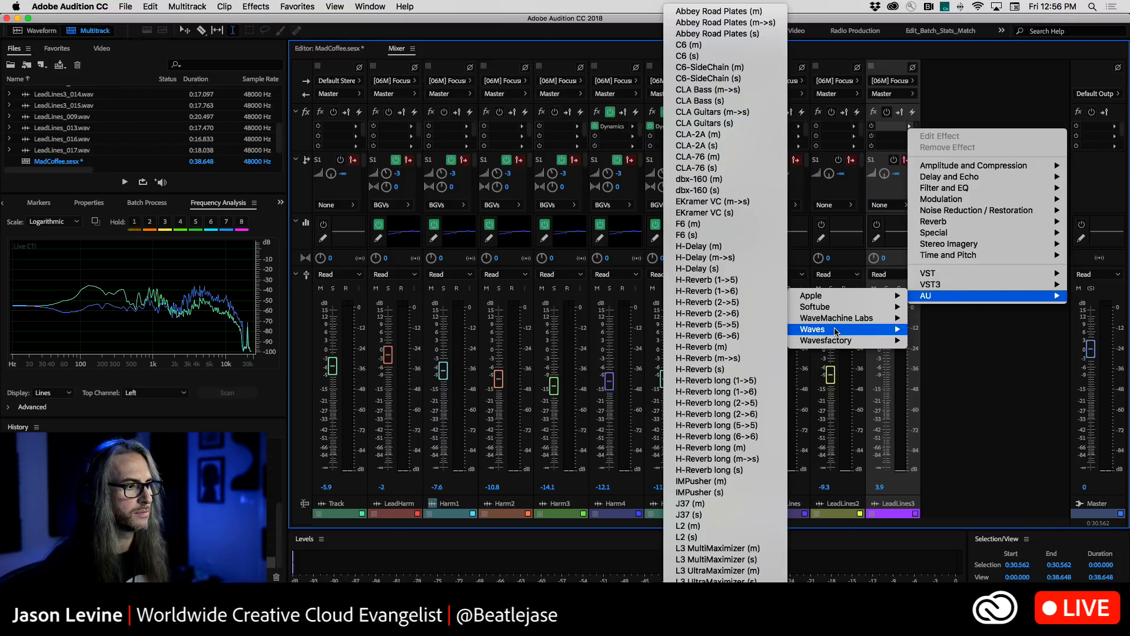
{"action": "scroll", "coordinate": [737, 393], "scroll_direction": "down", "scroll_amount": 5}
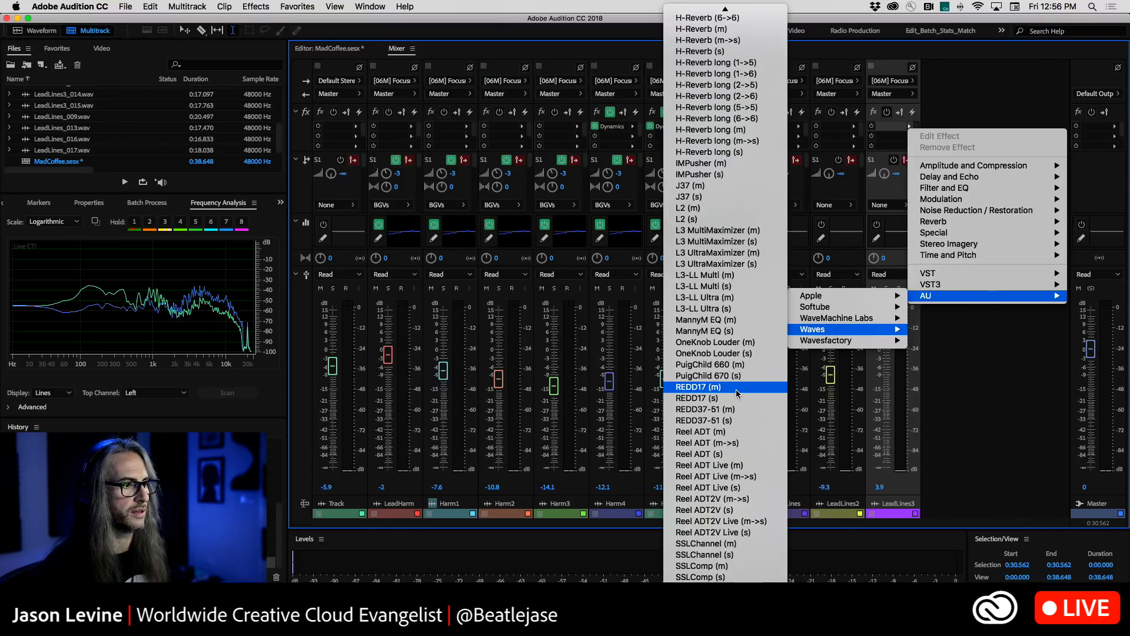
{"action": "left_click", "coordinate": [747, 446]}
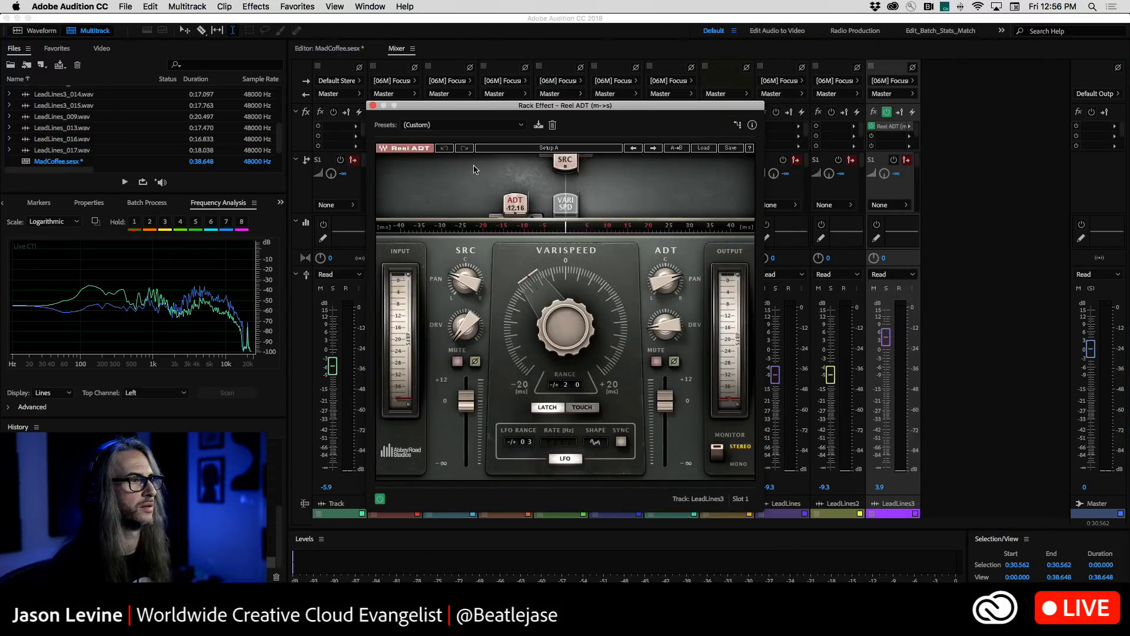
{"action": "left_click", "coordinate": [698, 151]}
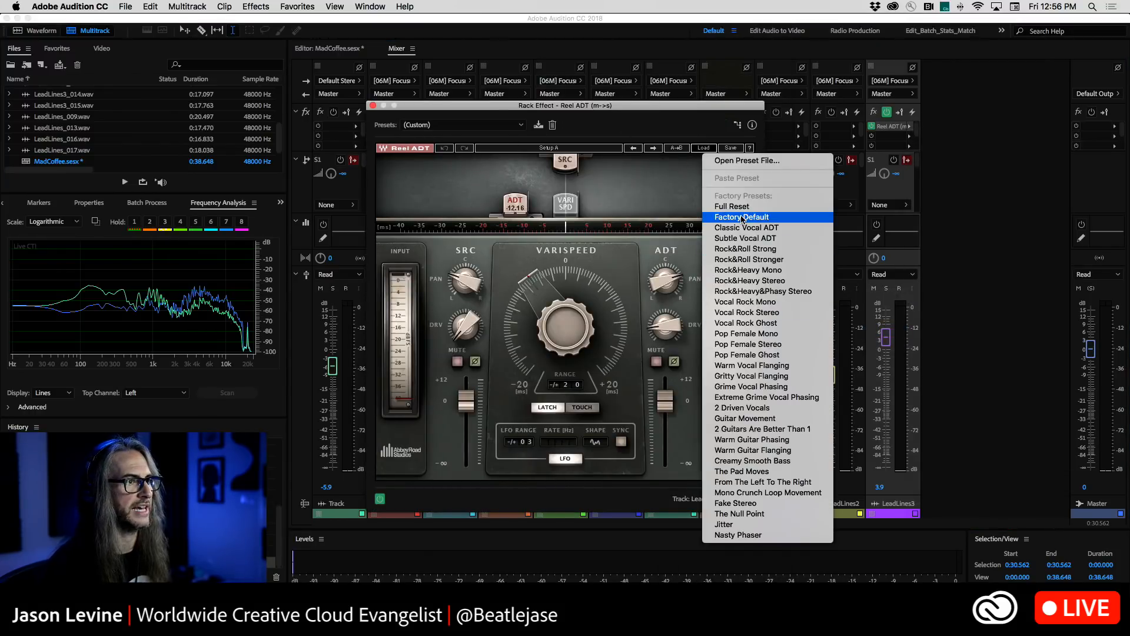
{"action": "left_click", "coordinate": [759, 228]}
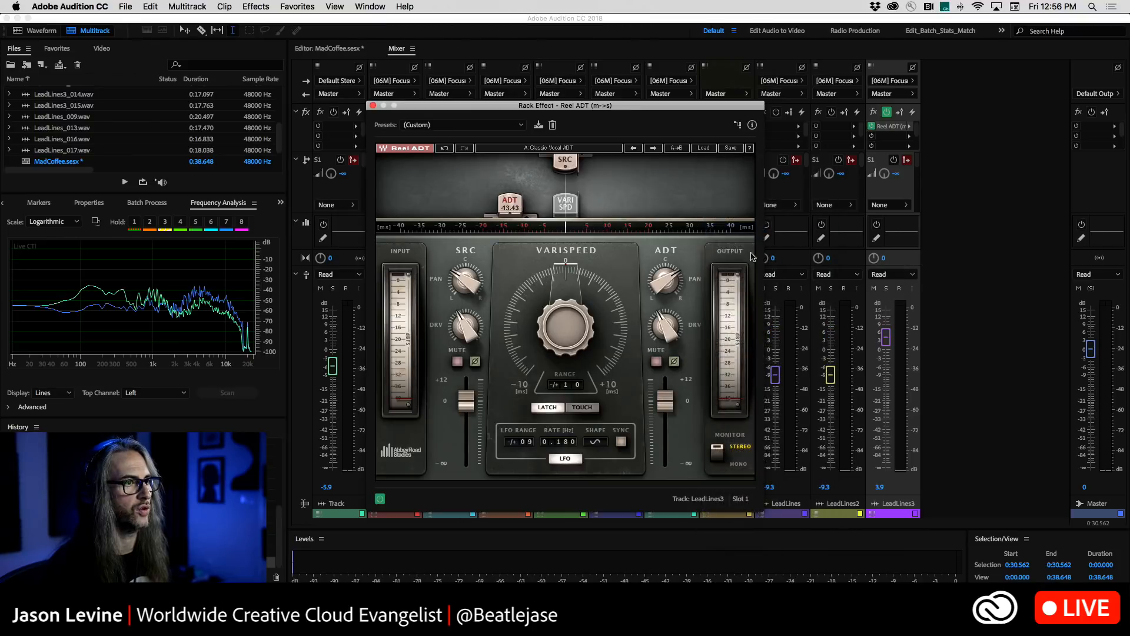
Return to the Editor, solo LeadLines3, and play it from about 0:15.795 with the Reel ADT window kept open
{"action": "left_click", "coordinate": [321, 49]}
{"action": "left_click_drag", "start_coordinate": [466, 110], "coordinate": [345, 67]}
{"action": "left_click", "coordinate": [704, 100]}
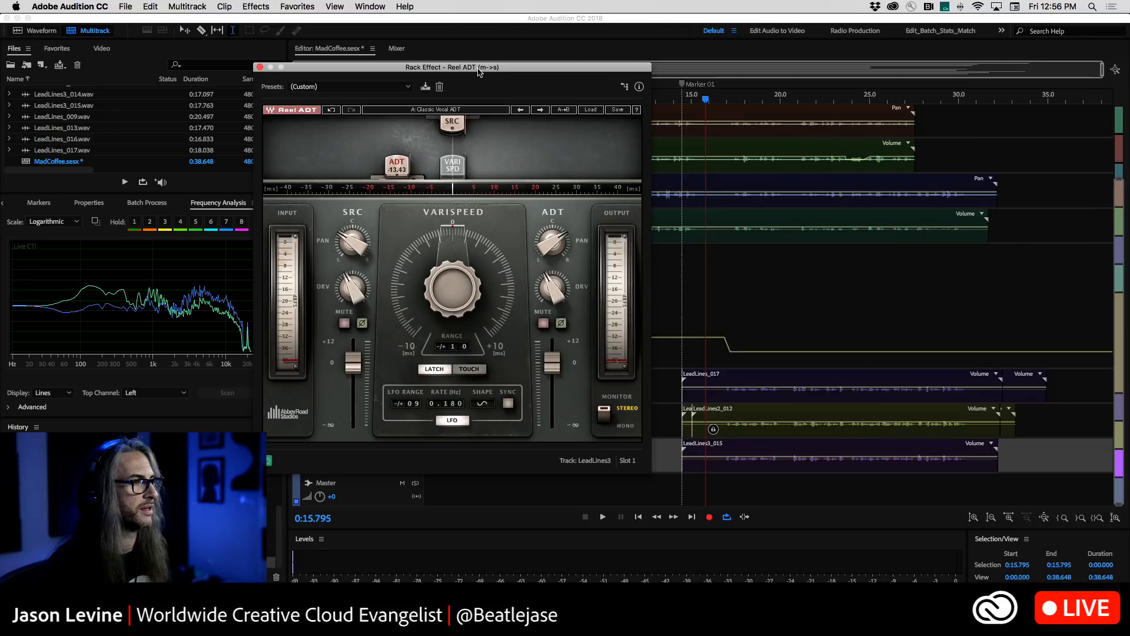
{"action": "left_click_drag", "start_coordinate": [478, 70], "coordinate": [877, 202]}
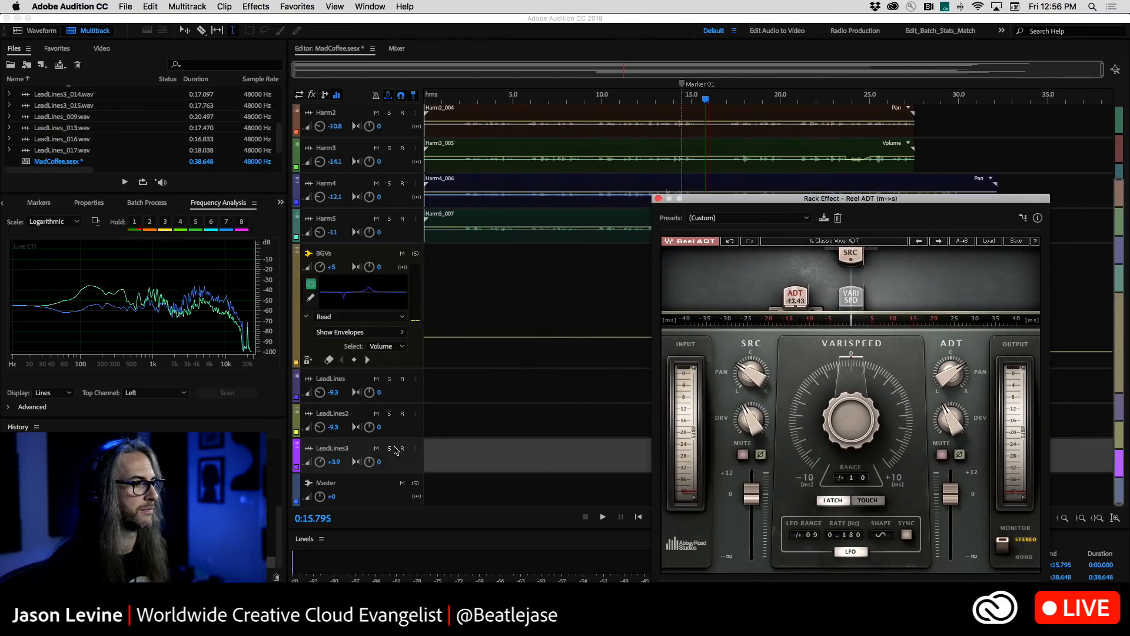
{"action": "left_click_drag", "start_coordinate": [783, 199], "coordinate": [426, 89]}
{"action": "key", "text": "space"}
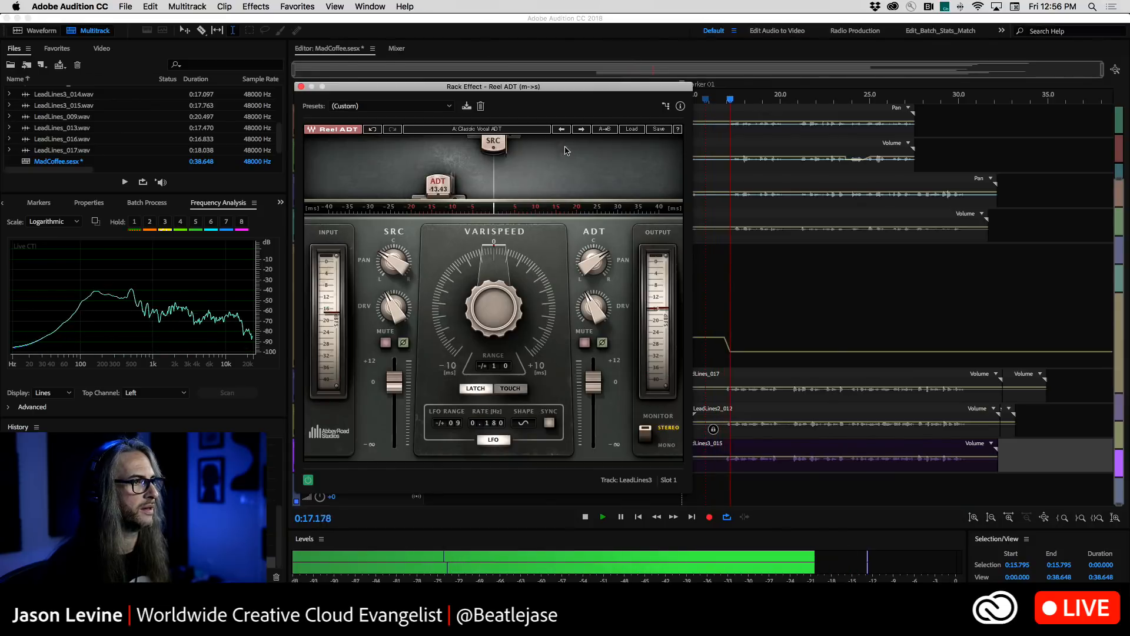
{"action": "left_click_drag", "start_coordinate": [558, 91], "coordinate": [566, 47]}
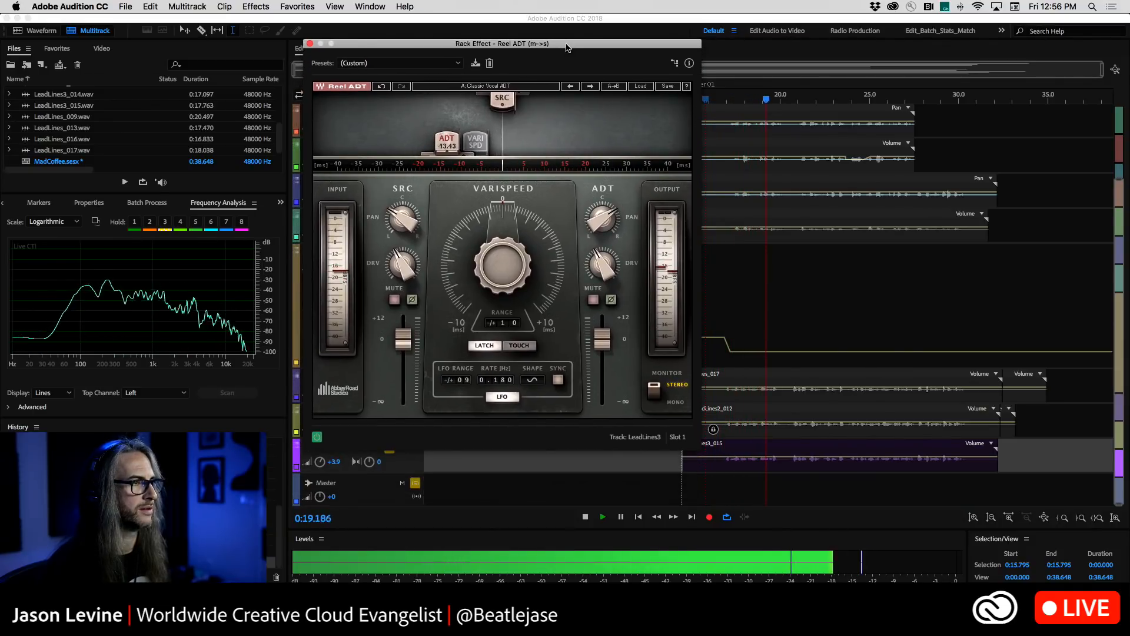
Audition Reel ADT's Rock&Roll Strong preset on LeadLines3, load Vocal Rock Stereo instead, then stop playback and close the effect
{"action": "left_click", "coordinate": [641, 87]}
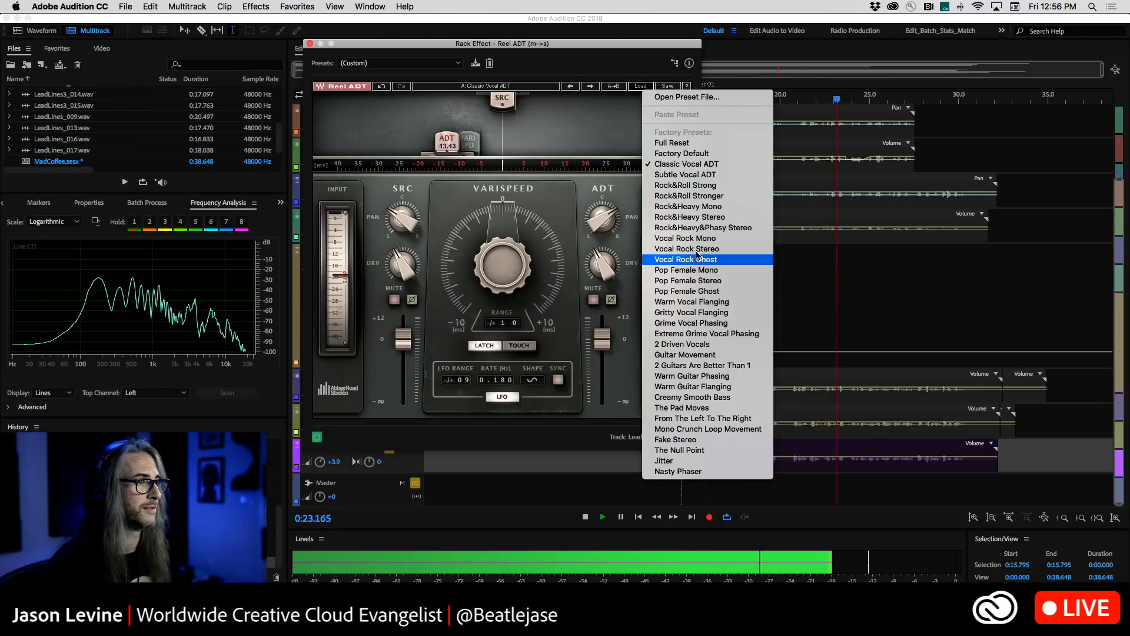
{"action": "left_click", "coordinate": [697, 186]}
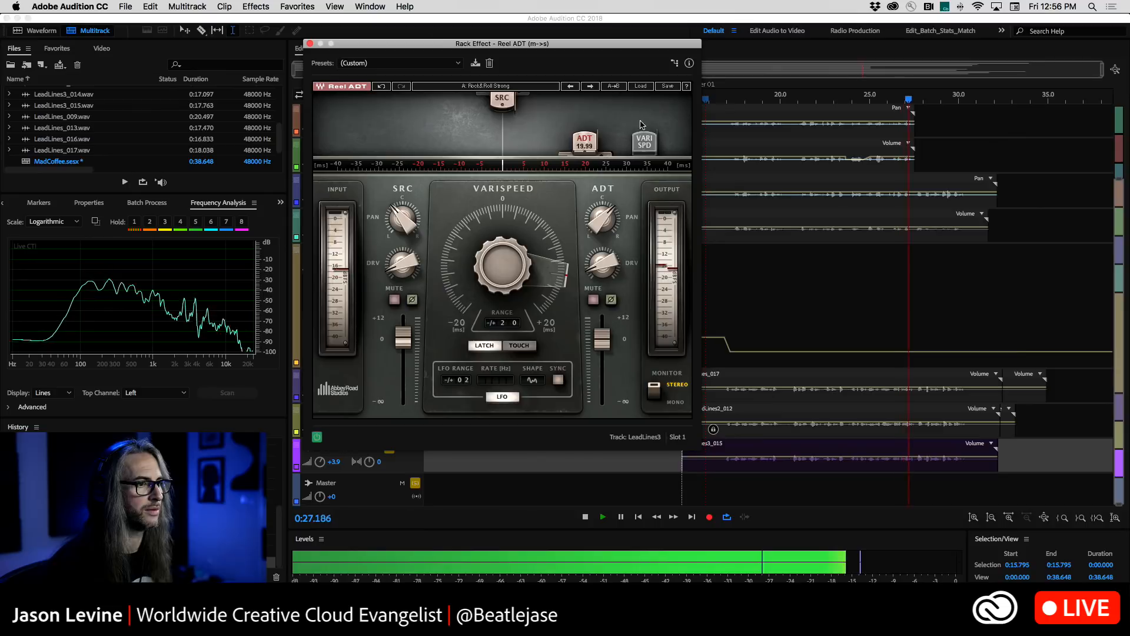
{"action": "left_click", "coordinate": [709, 100]}
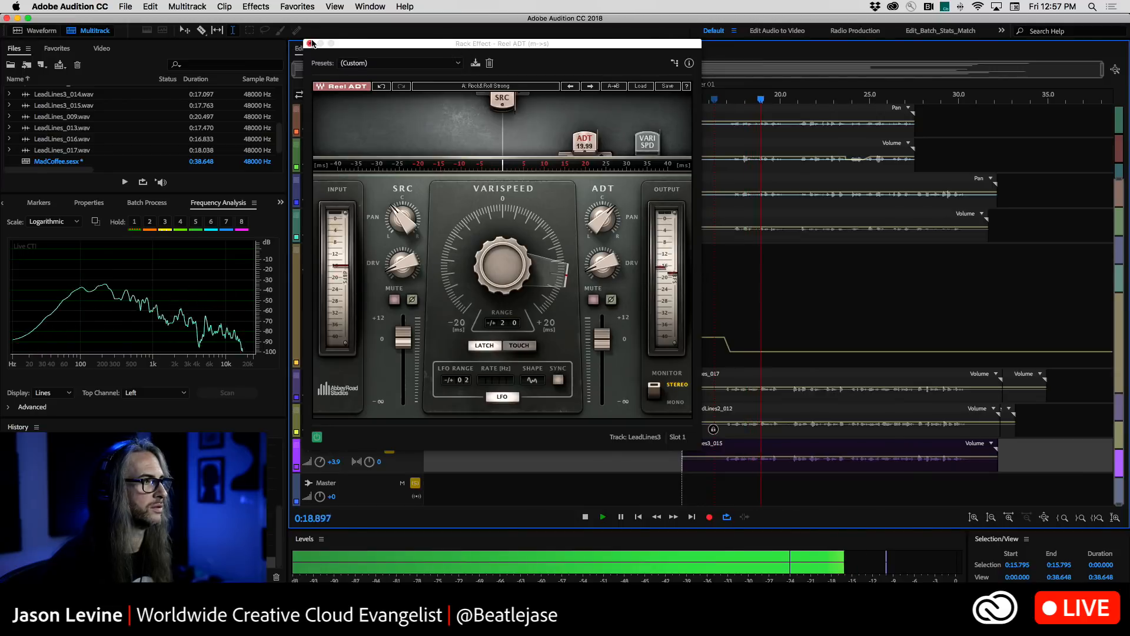
{"action": "left_click", "coordinate": [640, 86]}
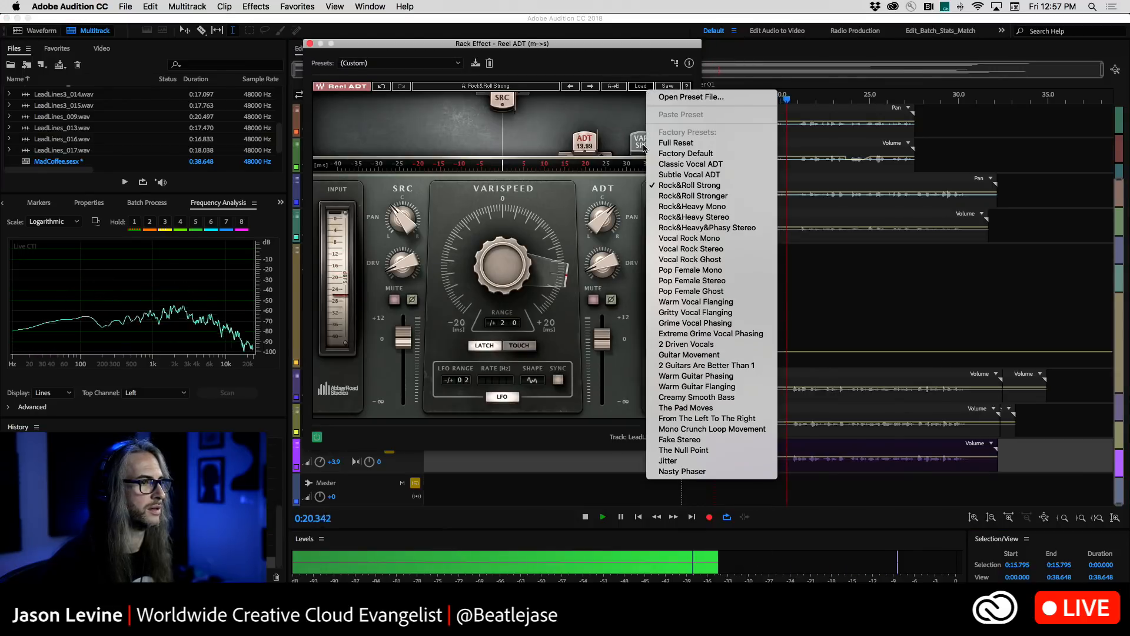
{"action": "left_click", "coordinate": [714, 249]}
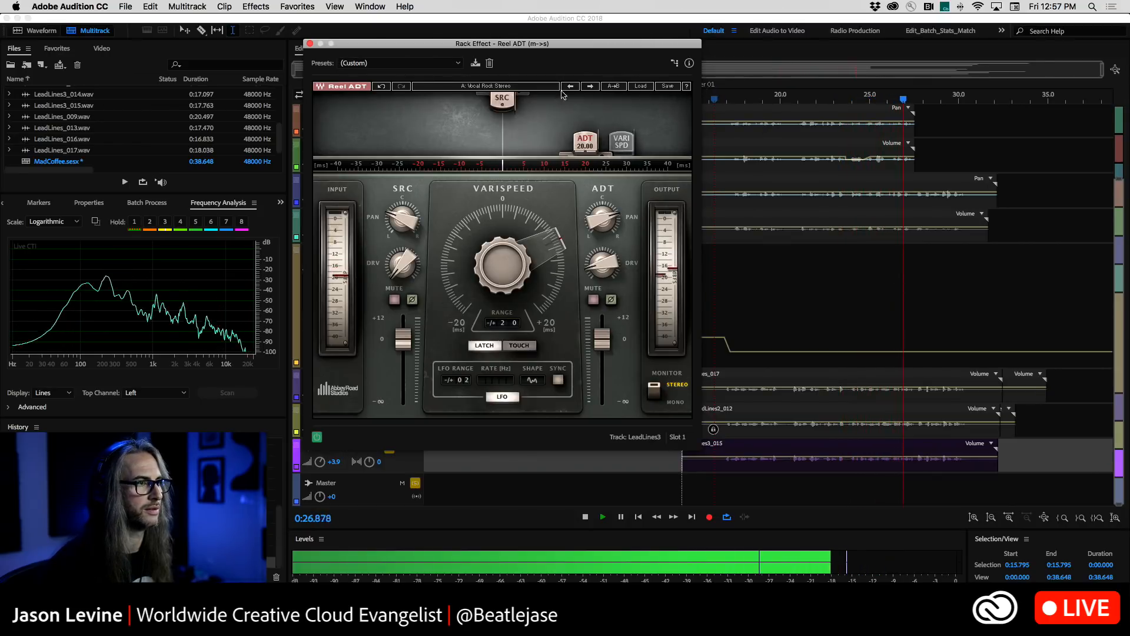
{"action": "key", "text": "space"}
{"action": "left_click", "coordinate": [309, 43]}
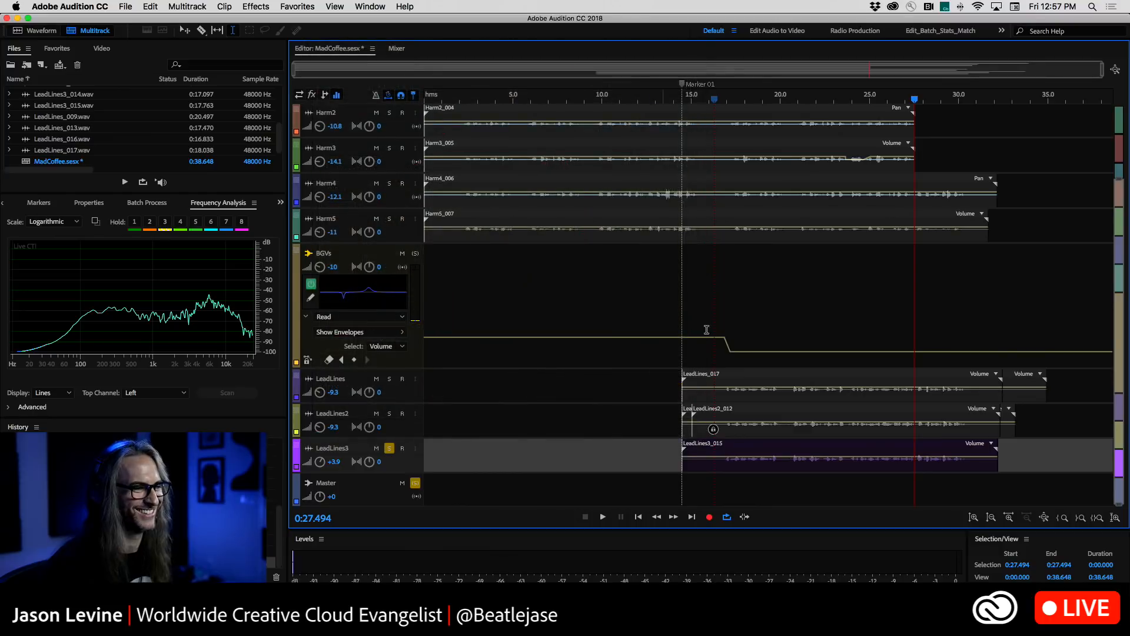
Unsolo LeadLines3, set its level to +6 dB, play the mix from about 0:12.446, raise the level to +7.2 dB, and stop
{"action": "left_click", "coordinate": [390, 449]}
{"action": "left_click_drag", "start_coordinate": [318, 463], "coordinate": [319, 459]}
{"action": "left_click", "coordinate": [646, 101]}
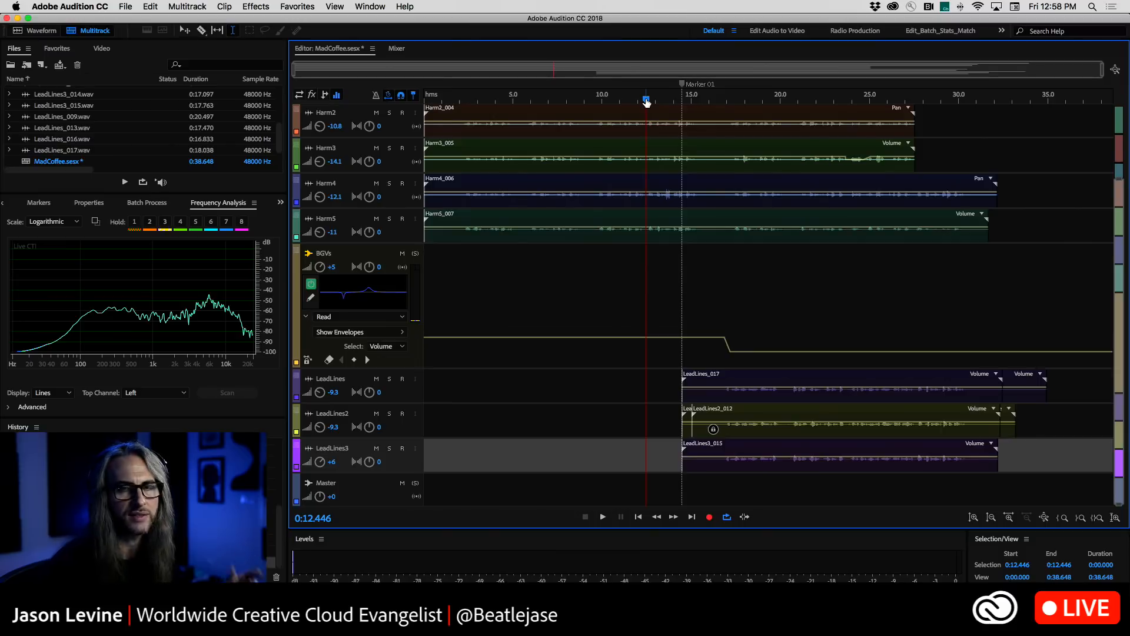
{"action": "key", "text": "space"}
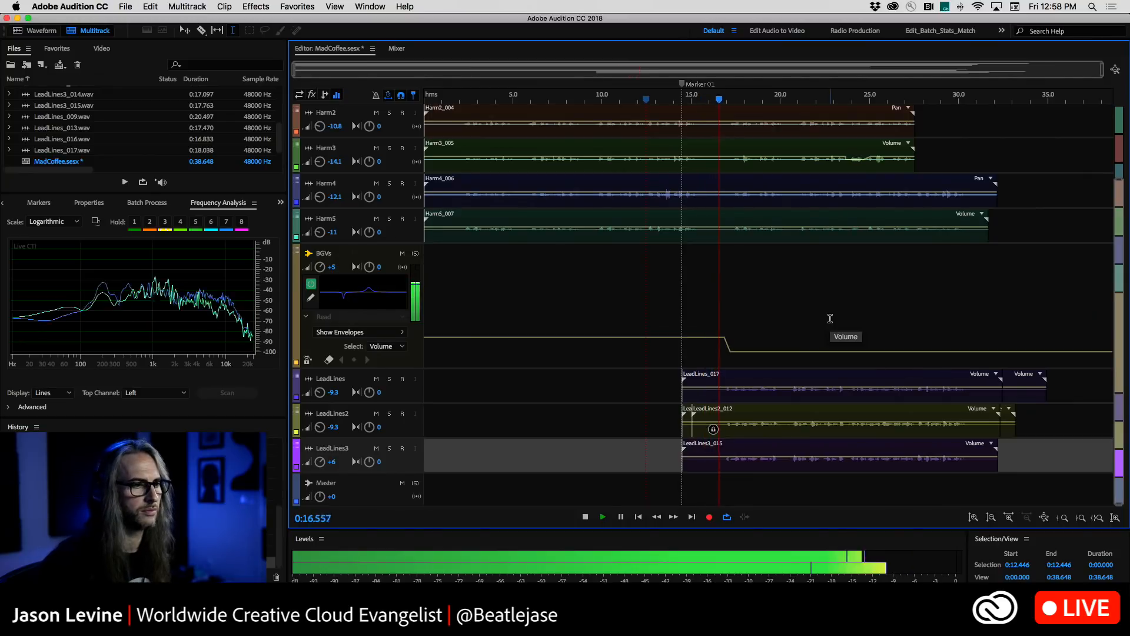
{"action": "left_click_drag", "start_coordinate": [319, 461], "coordinate": [317, 461]}
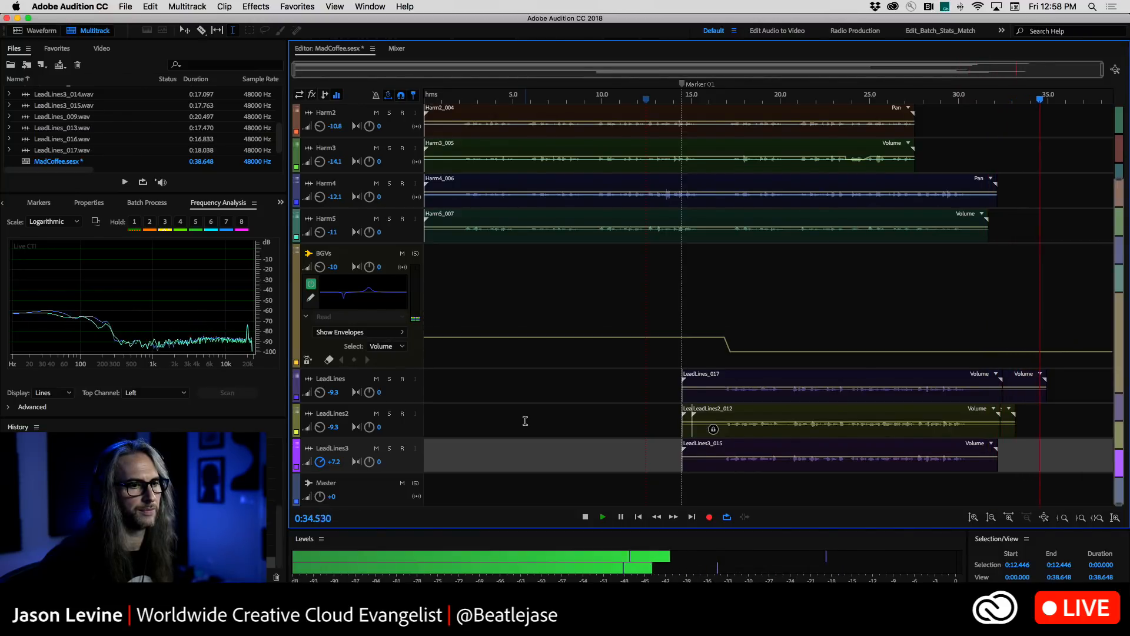
{"action": "key", "text": "space"}
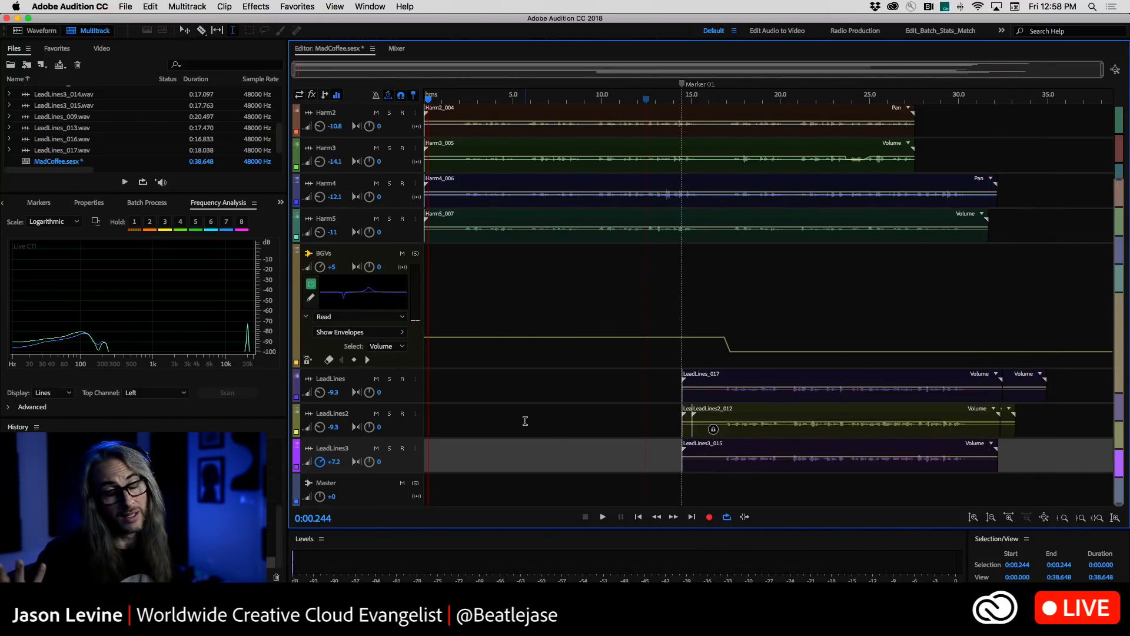